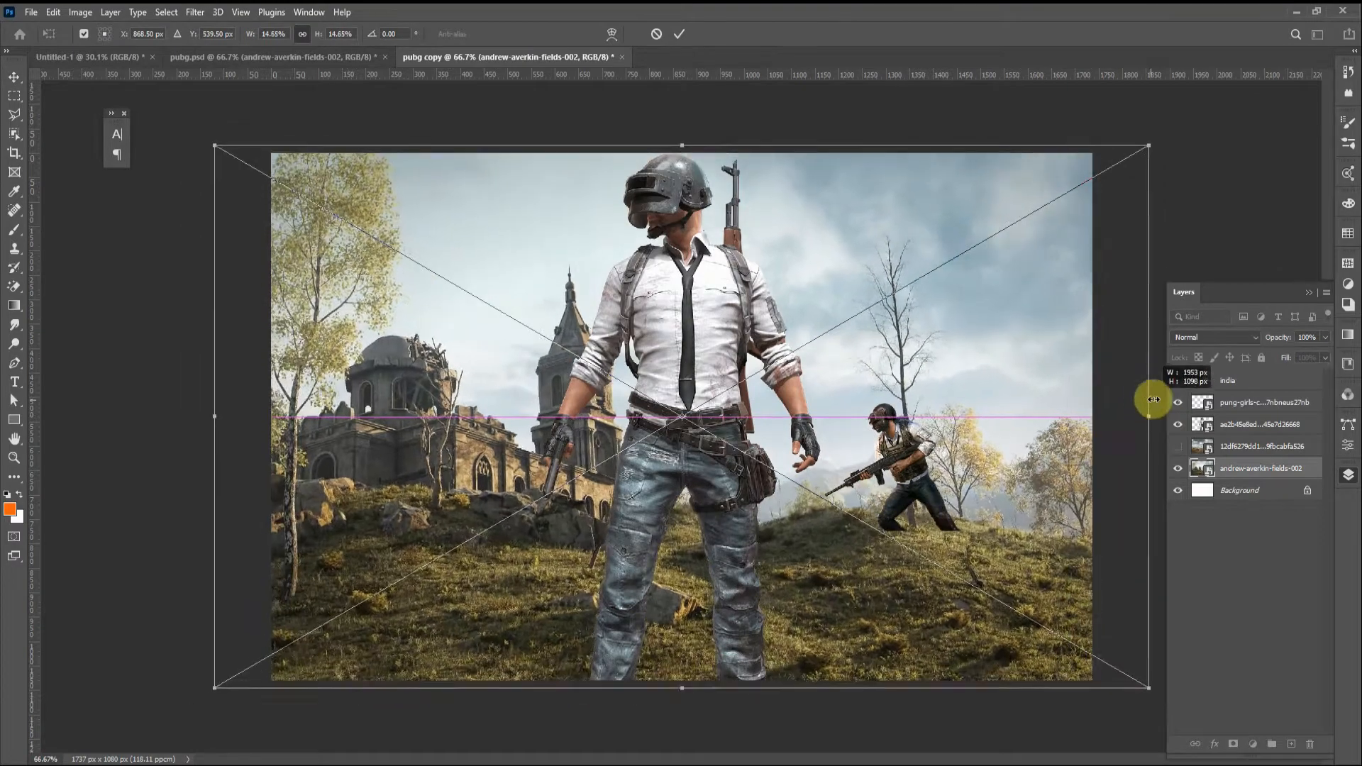
# Step: Confirm the background's resize, then shrink the white-shirted character and place him on the right side of the scene
pyautogui.click(679, 34)
pyautogui.click(702, 425)
pyautogui.hotkey('ctrl', 't')
pyautogui.moveTo(826, 412); pyautogui.dragTo(684, 416)
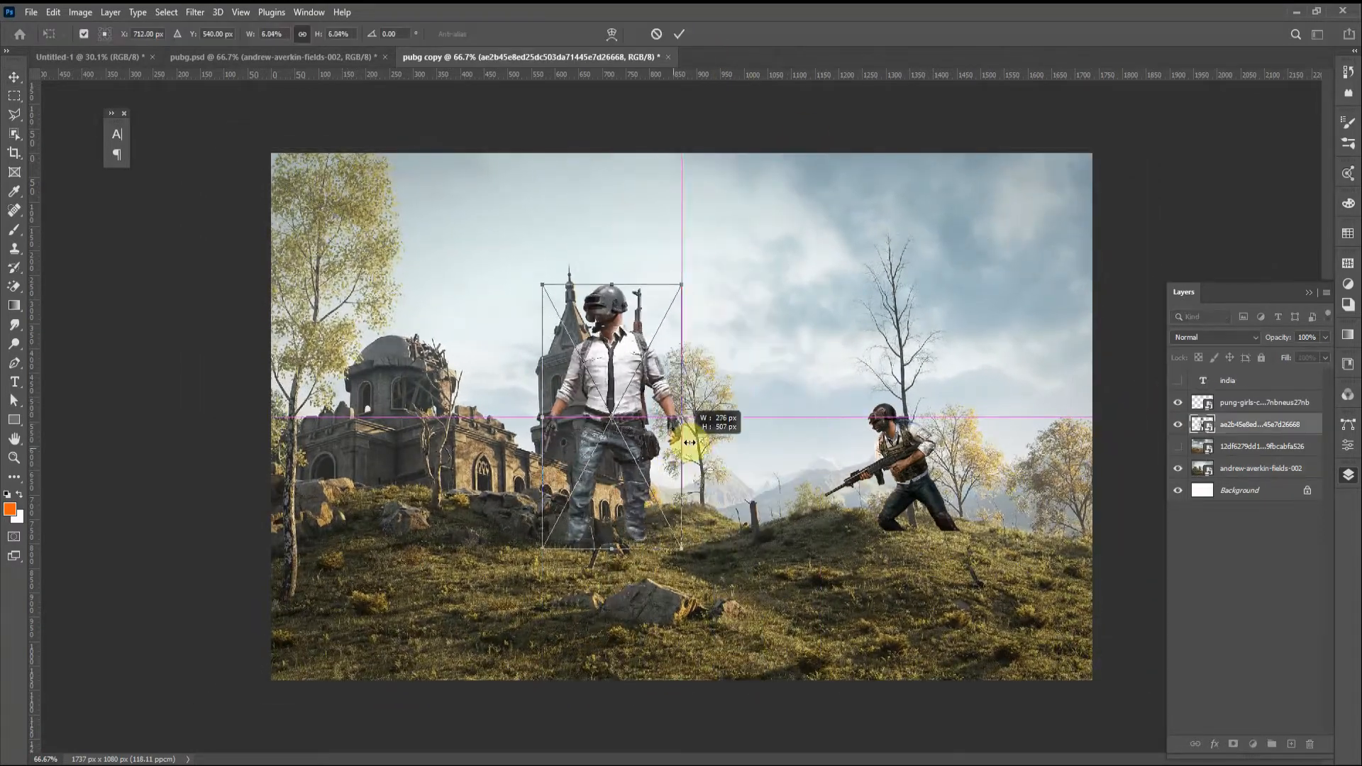
pyautogui.moveTo(618, 348); pyautogui.dragTo(951, 496)
# Step: Move the armed soldier to the slope below the tower and fine-tune the white-shirted character's horizontal position
pyautogui.moveTo(942, 389); pyautogui.dragTo(640, 523)
pyautogui.click(678, 34)
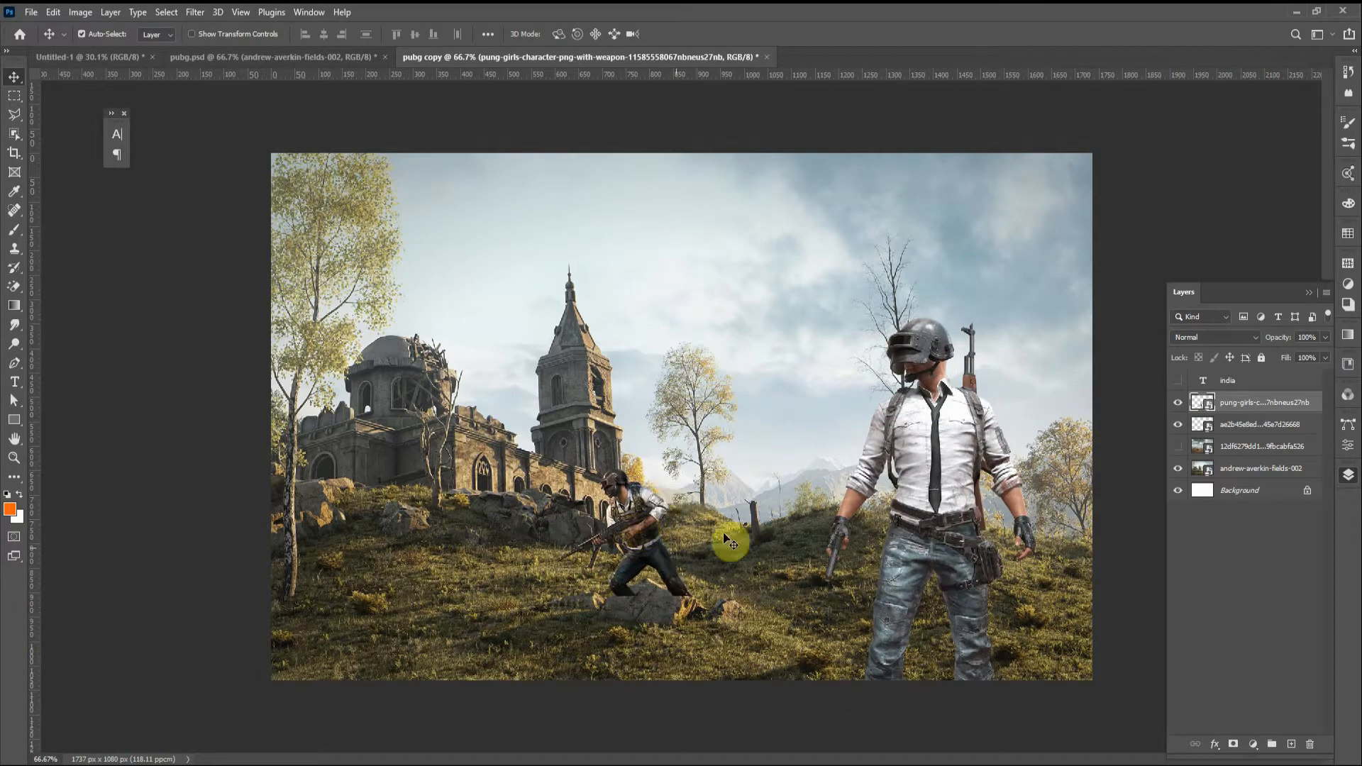
pyautogui.moveTo(943, 525); pyautogui.dragTo(979, 523)
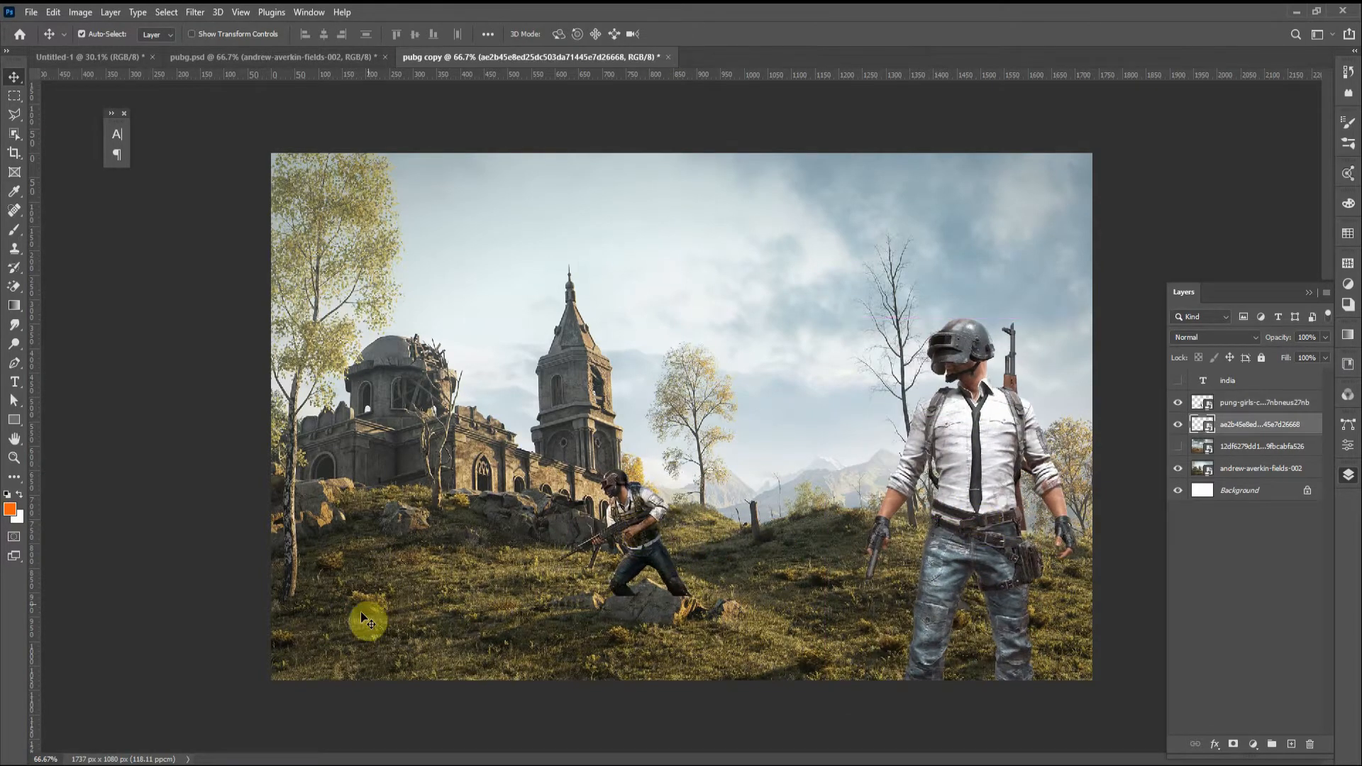
pyautogui.hotkey('shift', 'Left')
pyautogui.hotkey('shift', 'Left')
pyautogui.hotkey('shift', 'Left')
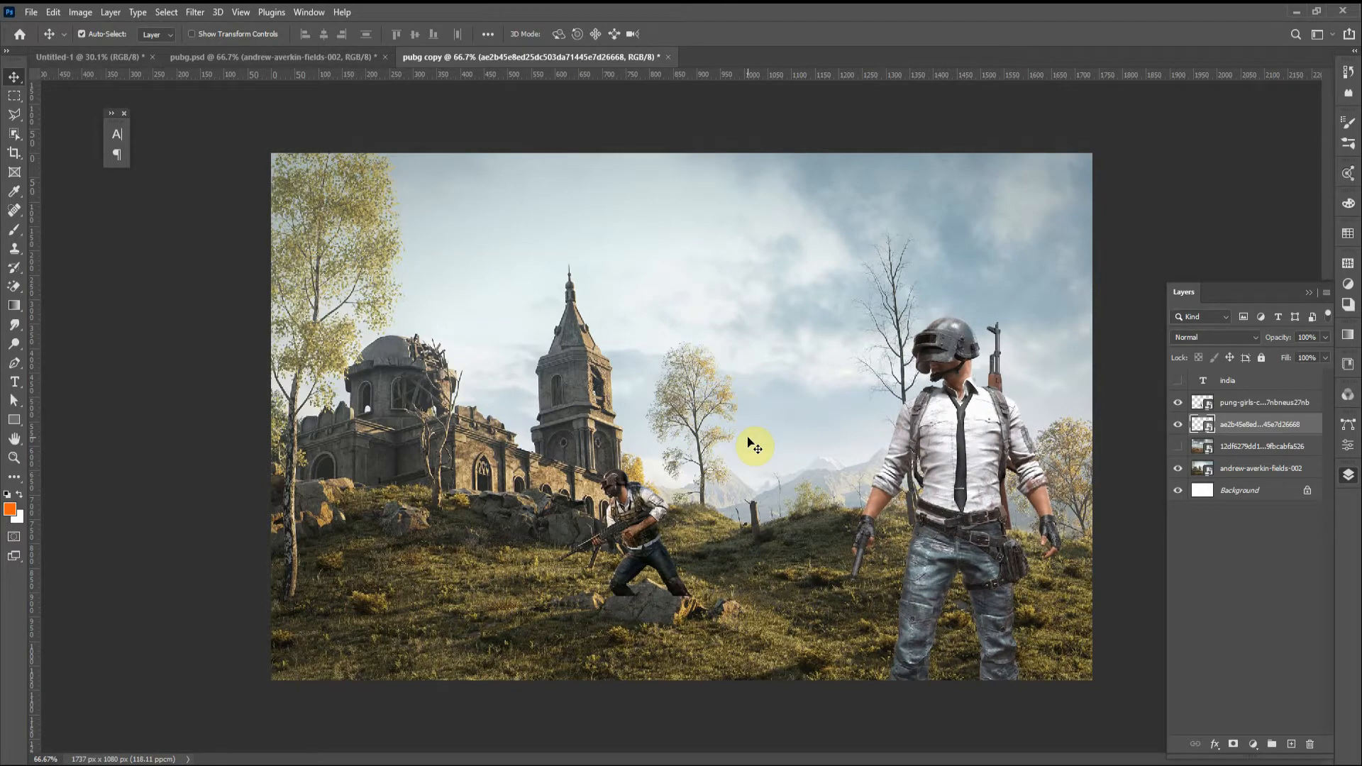
# Step: Select the entire sky of the ruins background with the Magic Wand, including the patches around the trees and horizon
pyautogui.click(1043, 249)
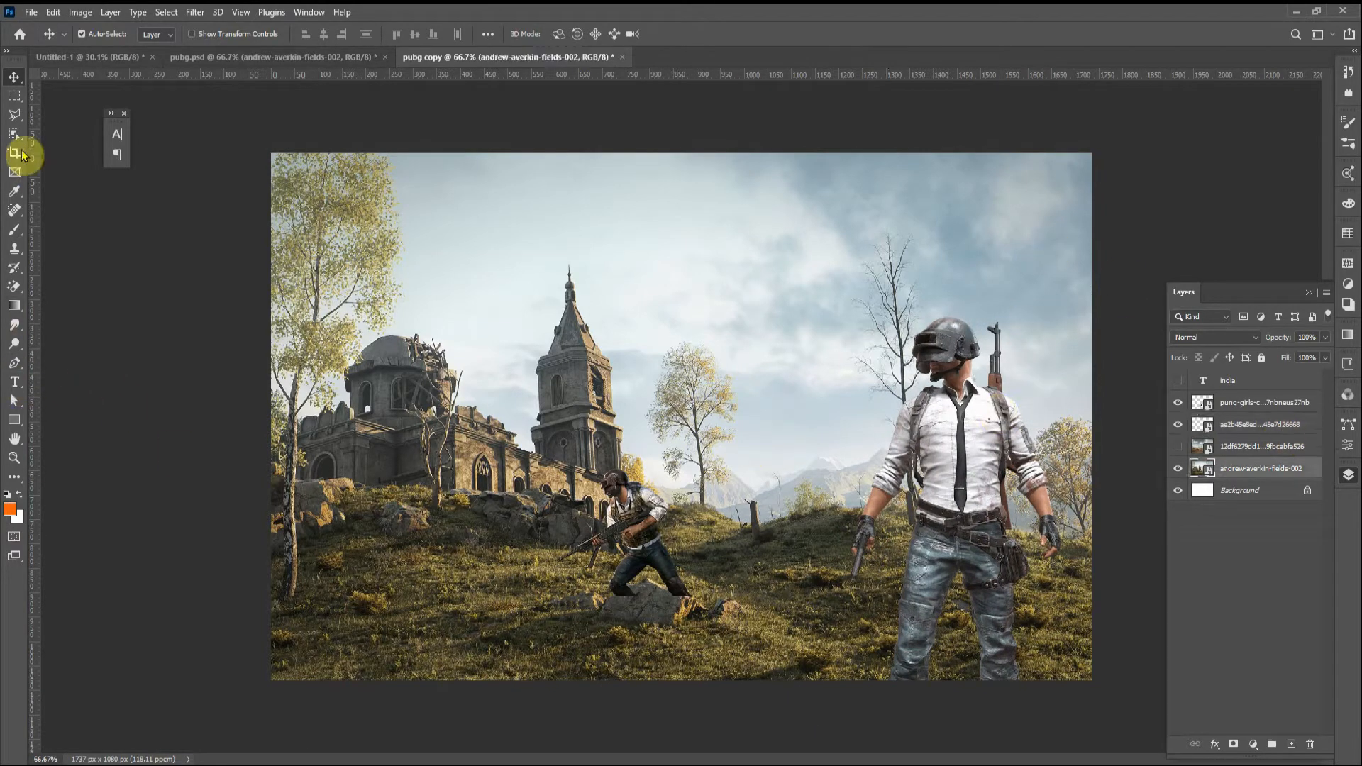
pyautogui.click(14, 135)
pyautogui.moveTo(1121, 168); pyautogui.dragTo(151, 711)
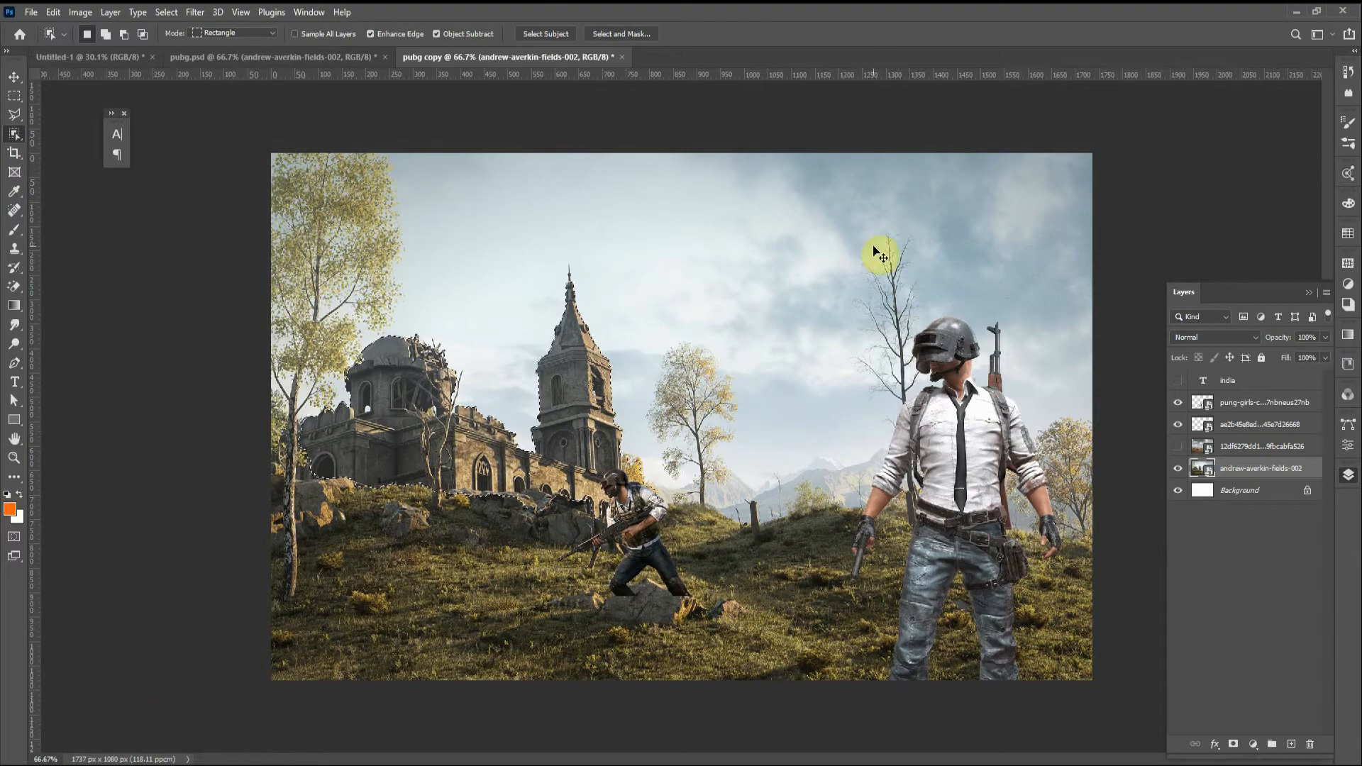
pyautogui.rightClick(12, 136)
pyautogui.click(61, 165)
pyautogui.click(760, 279)
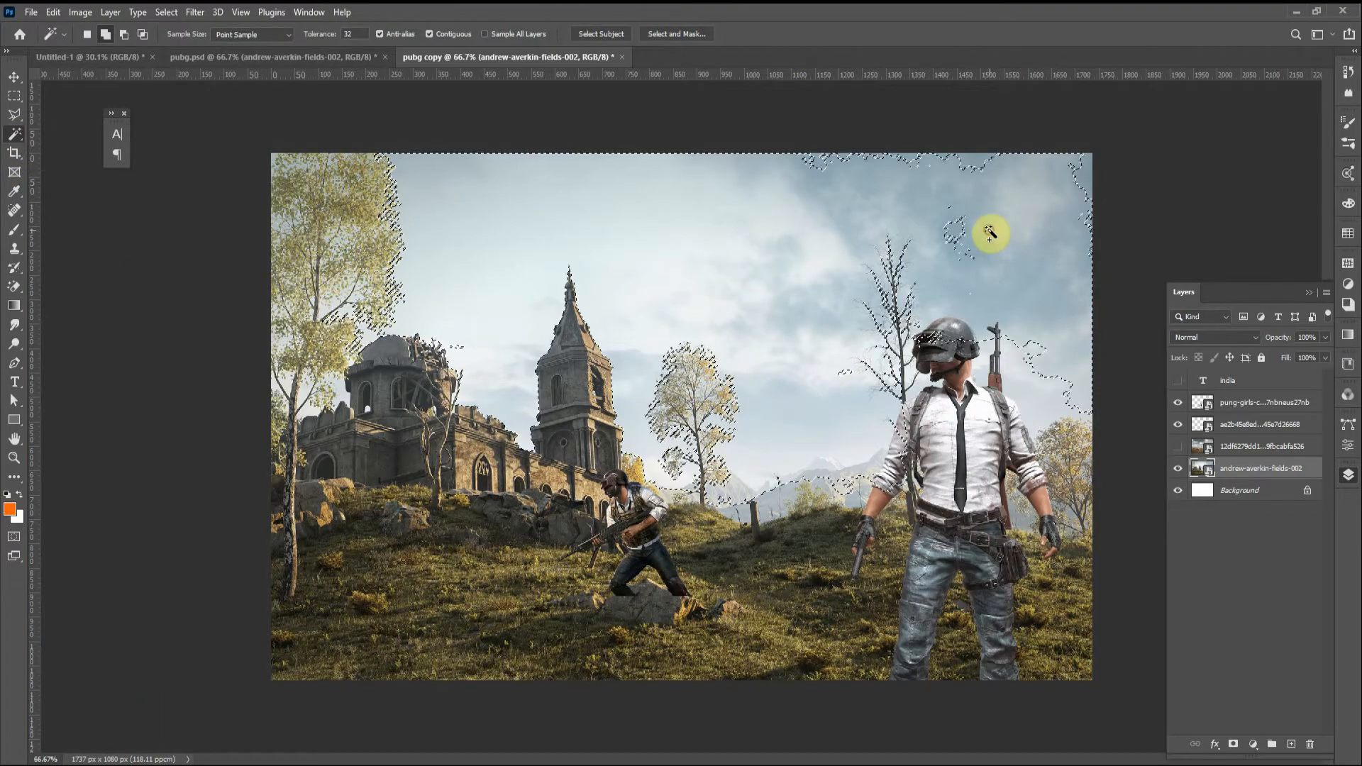
pyautogui.keyDown('shift'); pyautogui.click(827, 496); pyautogui.keyUp('shift')
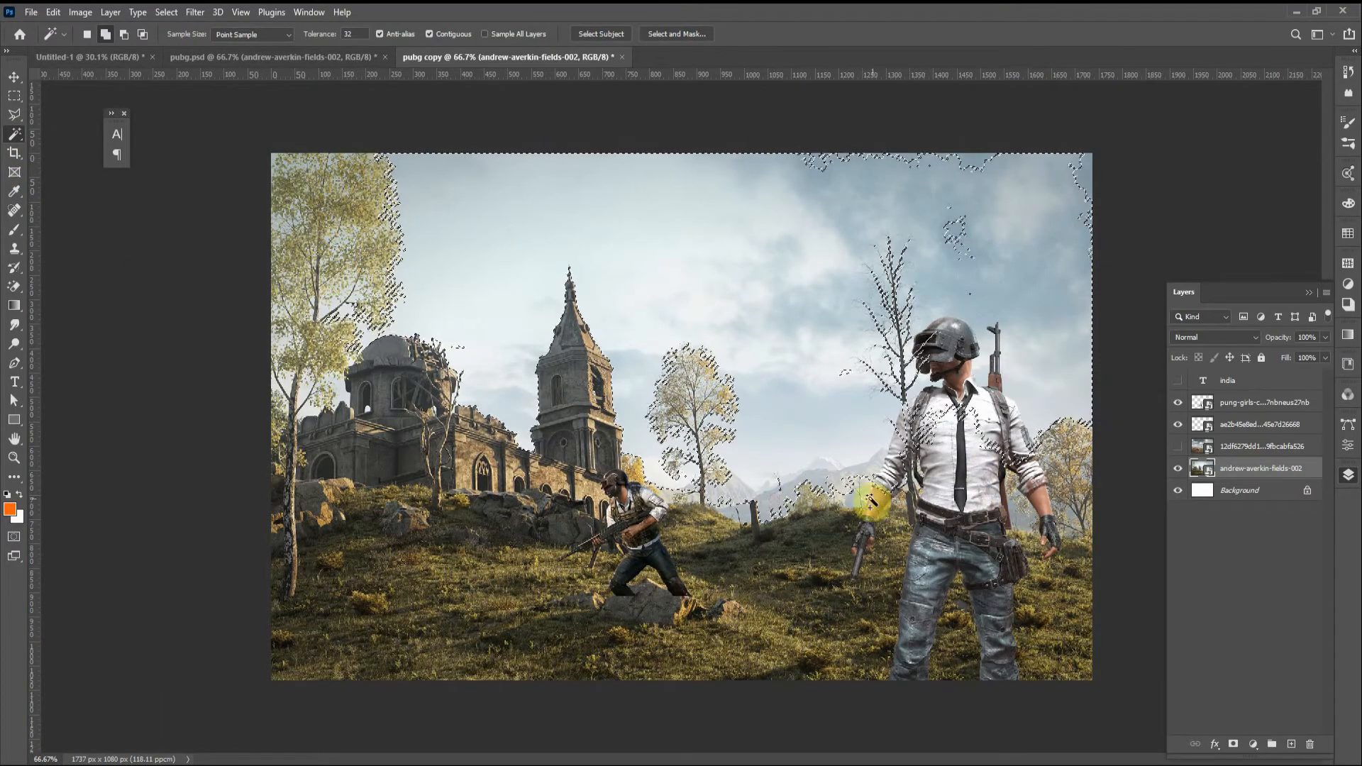
pyautogui.keyDown('shift'); pyautogui.click(303, 393); pyautogui.keyUp('shift')
pyautogui.keyDown('shift'); pyautogui.click(1024, 282); pyautogui.keyUp('shift')
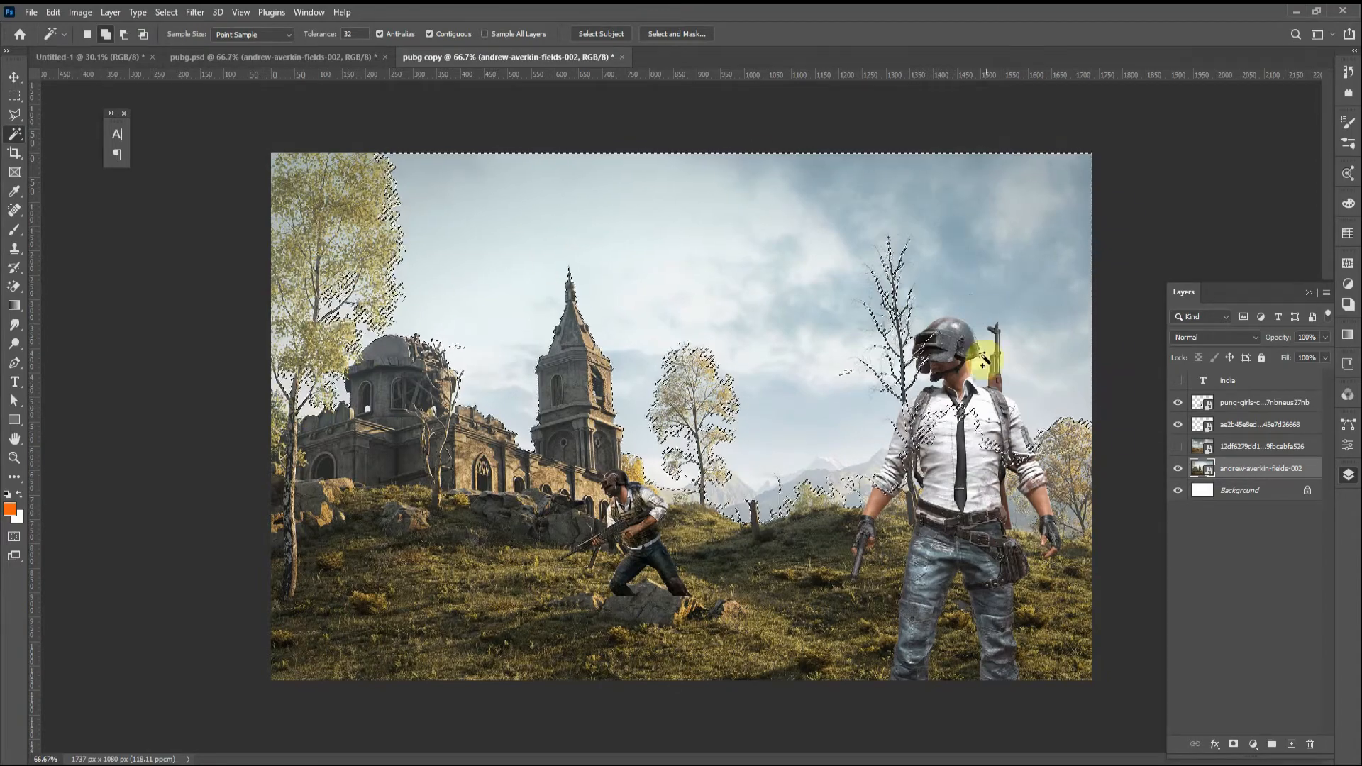
# Step: Hide the selected sky on the ruins background with an inverted layer mask
pyautogui.click(1234, 741)
pyautogui.hotkey('ctrl', 'z')
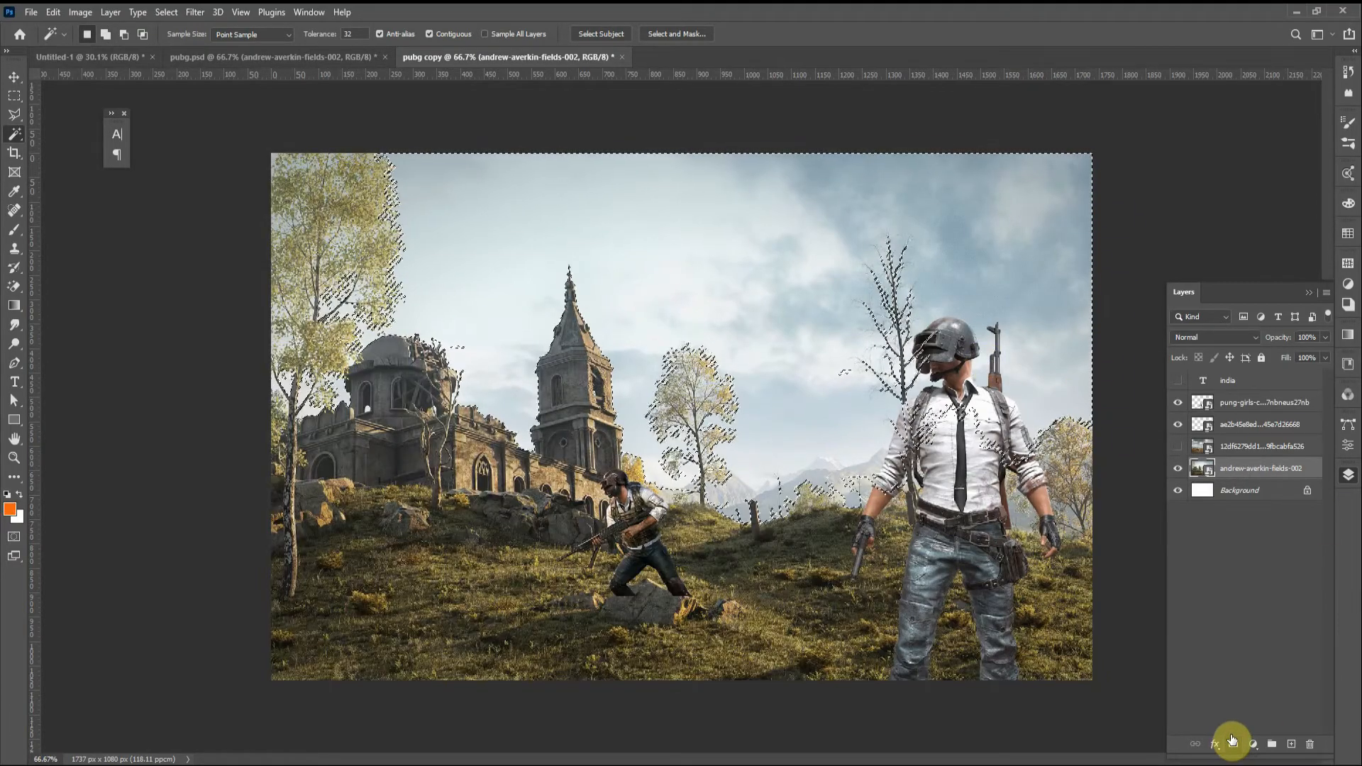
pyautogui.keyDown('alt'); pyautogui.click(1232, 742); pyautogui.keyUp('alt')
pyautogui.scroll(3, 879, 462)
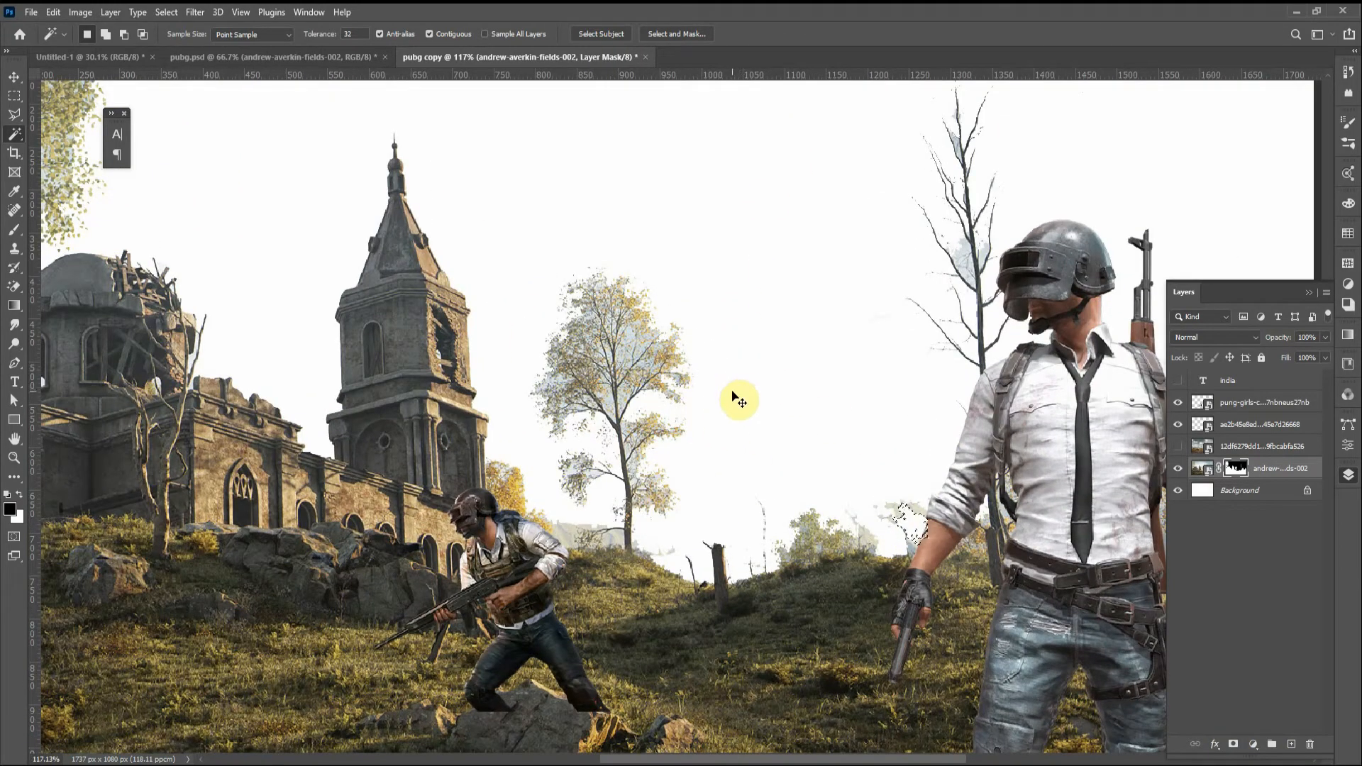
pyautogui.scroll(2, 703, 346)
pyautogui.scroll(-4, 656, 325)
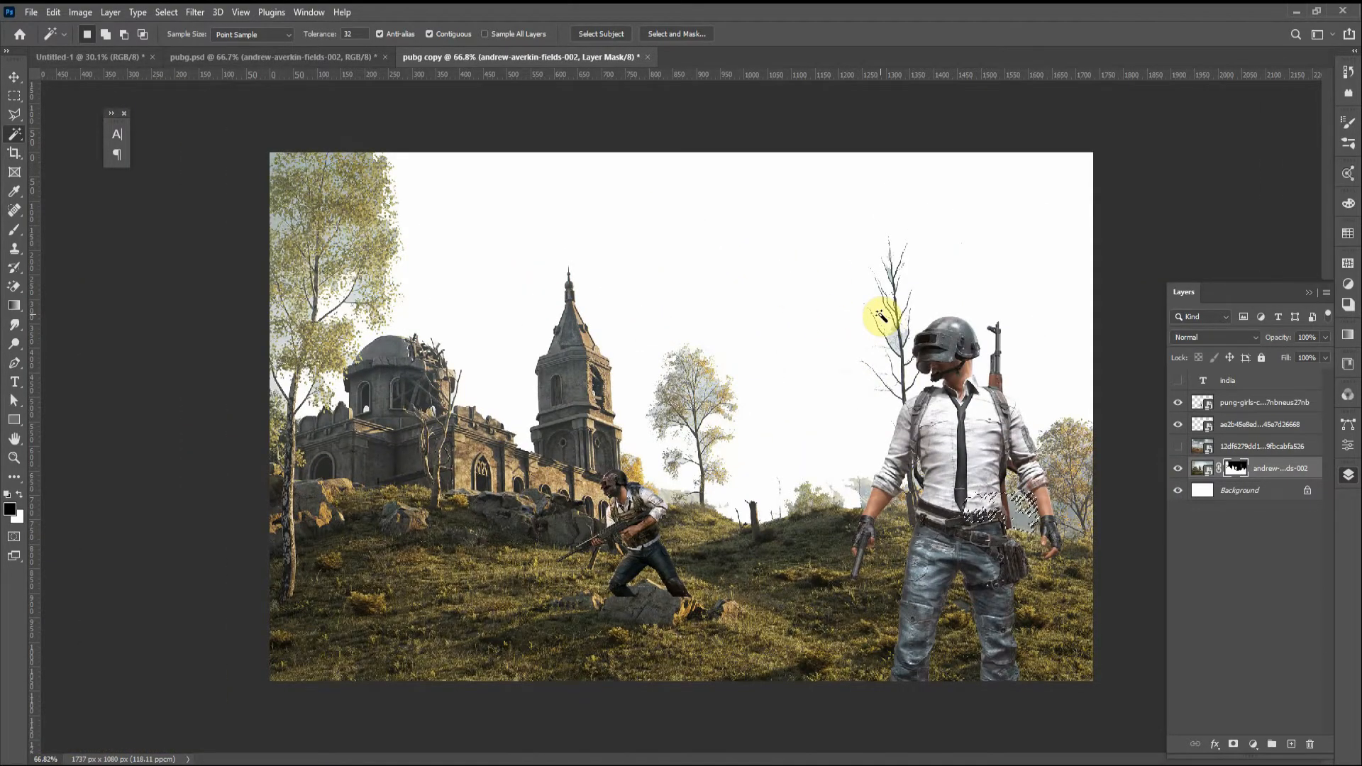
# Step: Darken the ruins background with an Exposure adjustment clipped to its layer
pyautogui.press('v')
pyautogui.click(842, 577)
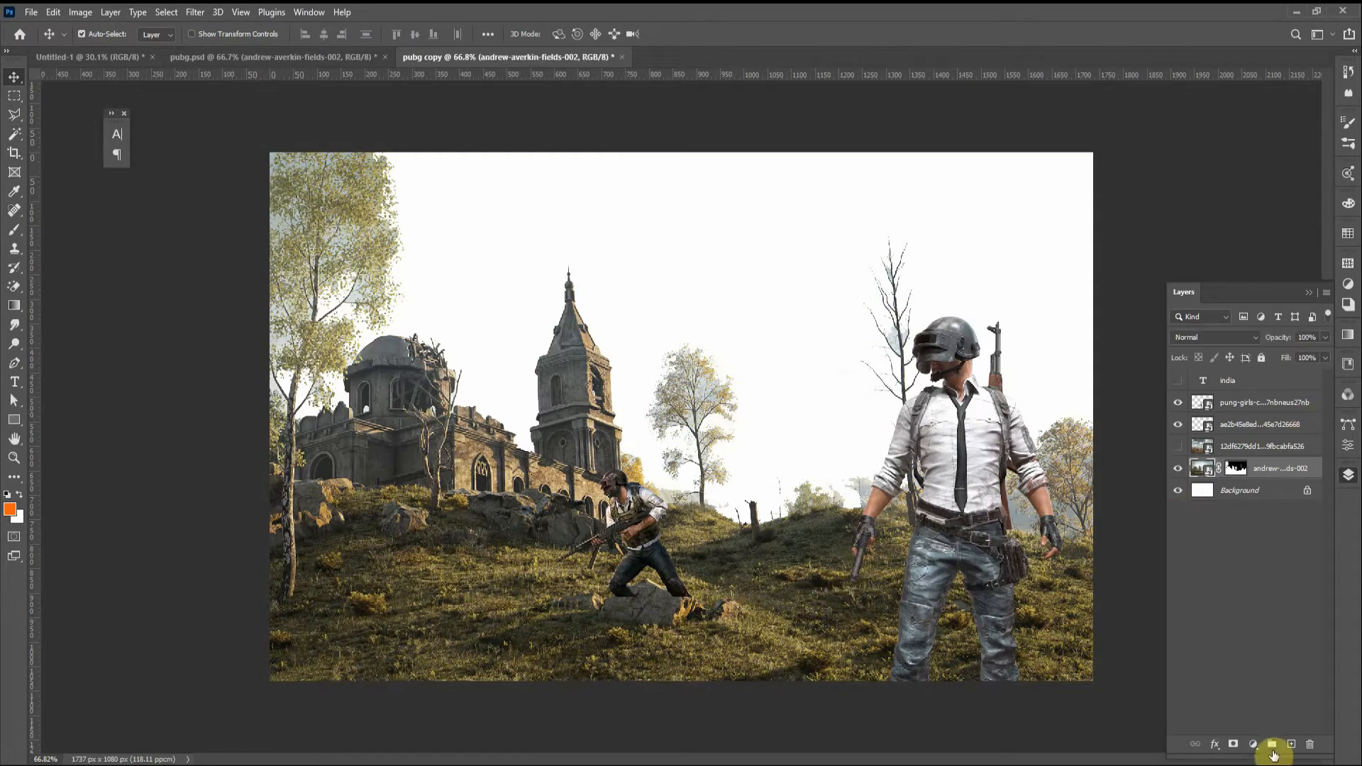
pyautogui.click(1252, 744)
pyautogui.click(1277, 569)
pyautogui.moveTo(1243, 376); pyautogui.dragTo(1246, 435)
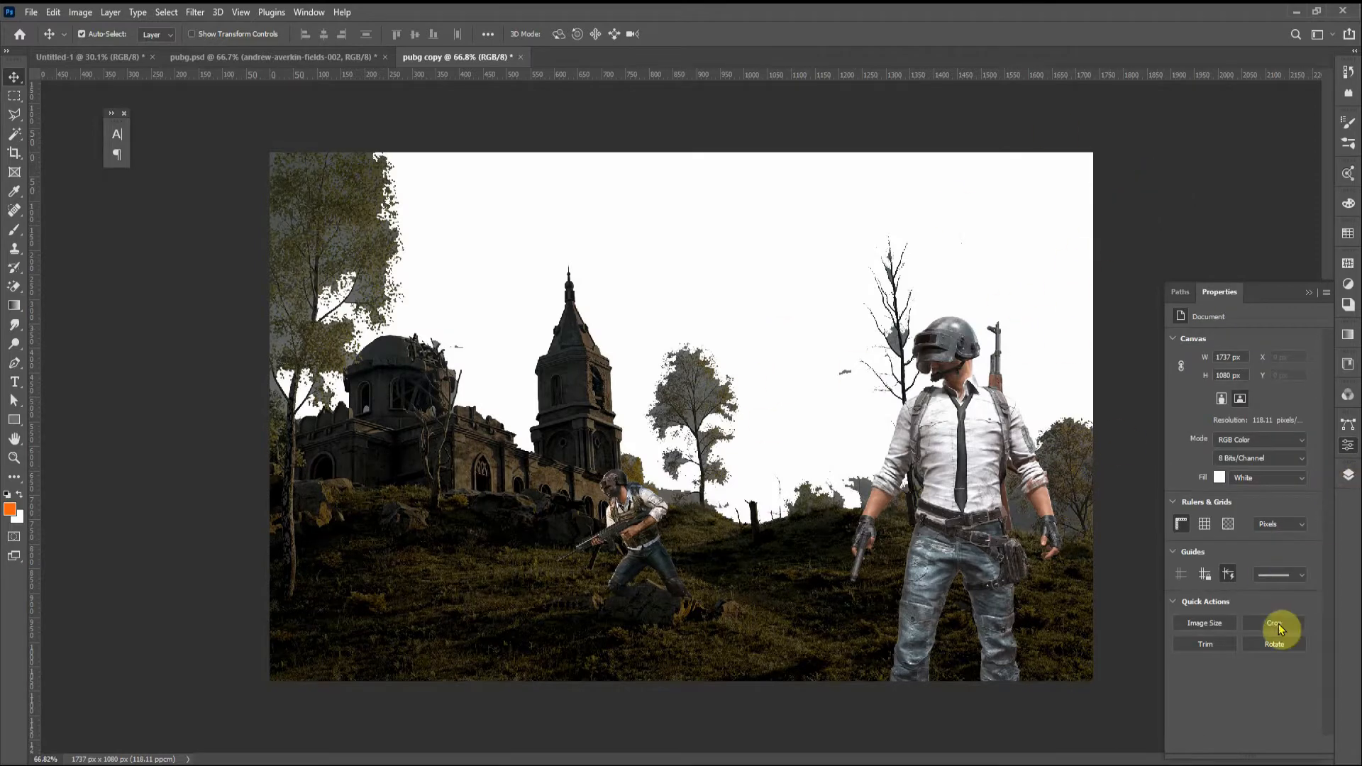
# Step: Add a Solid Color fill above the white Background layer in a muted blue-grey sampled from the picture
pyautogui.click(1346, 475)
pyautogui.click(1233, 512)
pyautogui.click(1261, 749)
pyautogui.click(1288, 485)
pyautogui.click(702, 418)
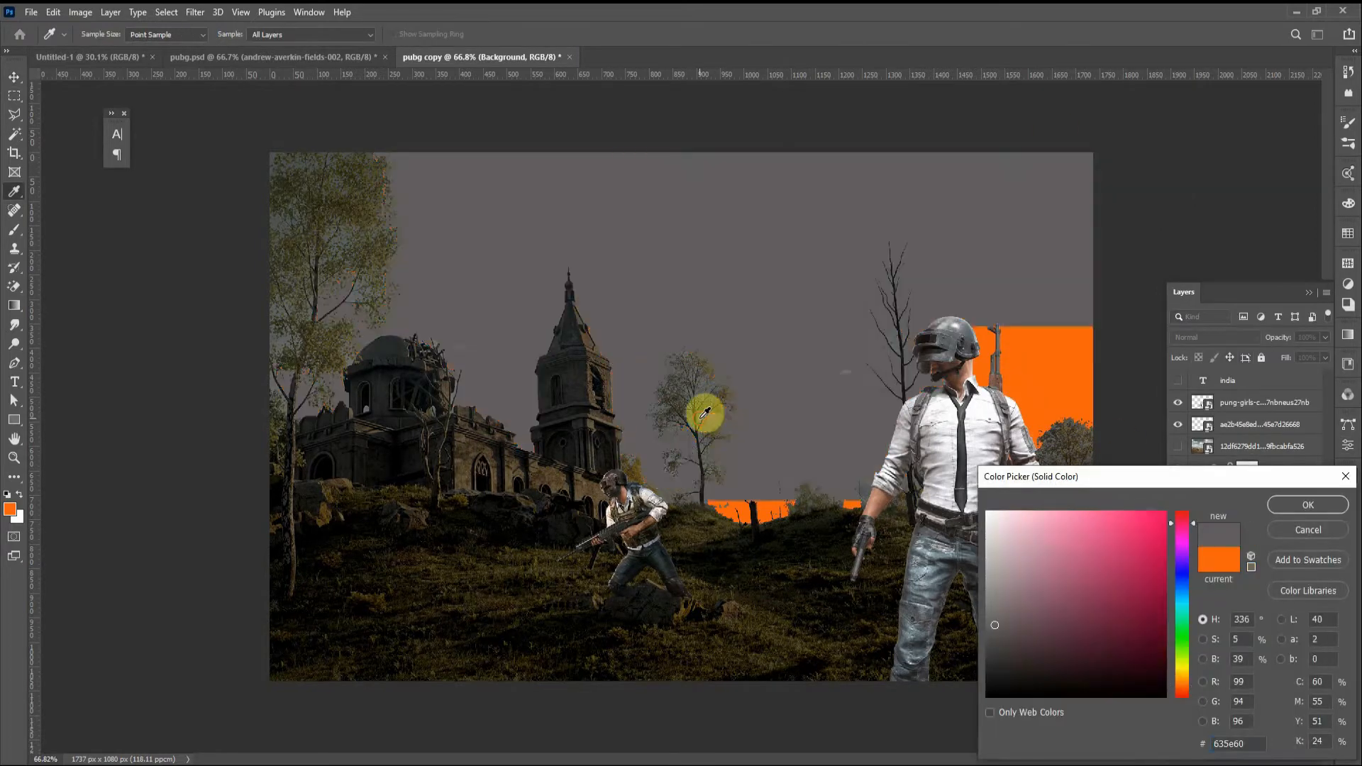
pyautogui.click(1308, 505)
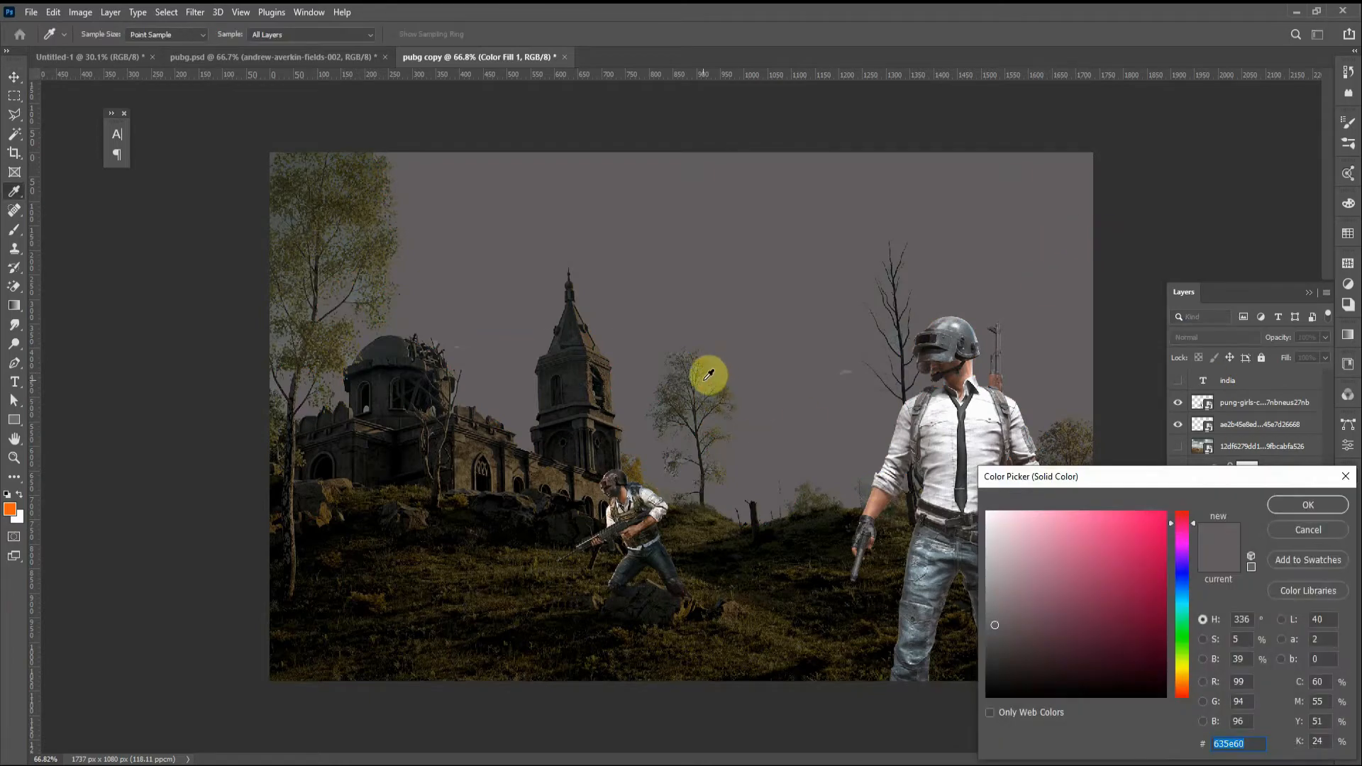
pyautogui.click(705, 370)
pyautogui.click(1318, 512)
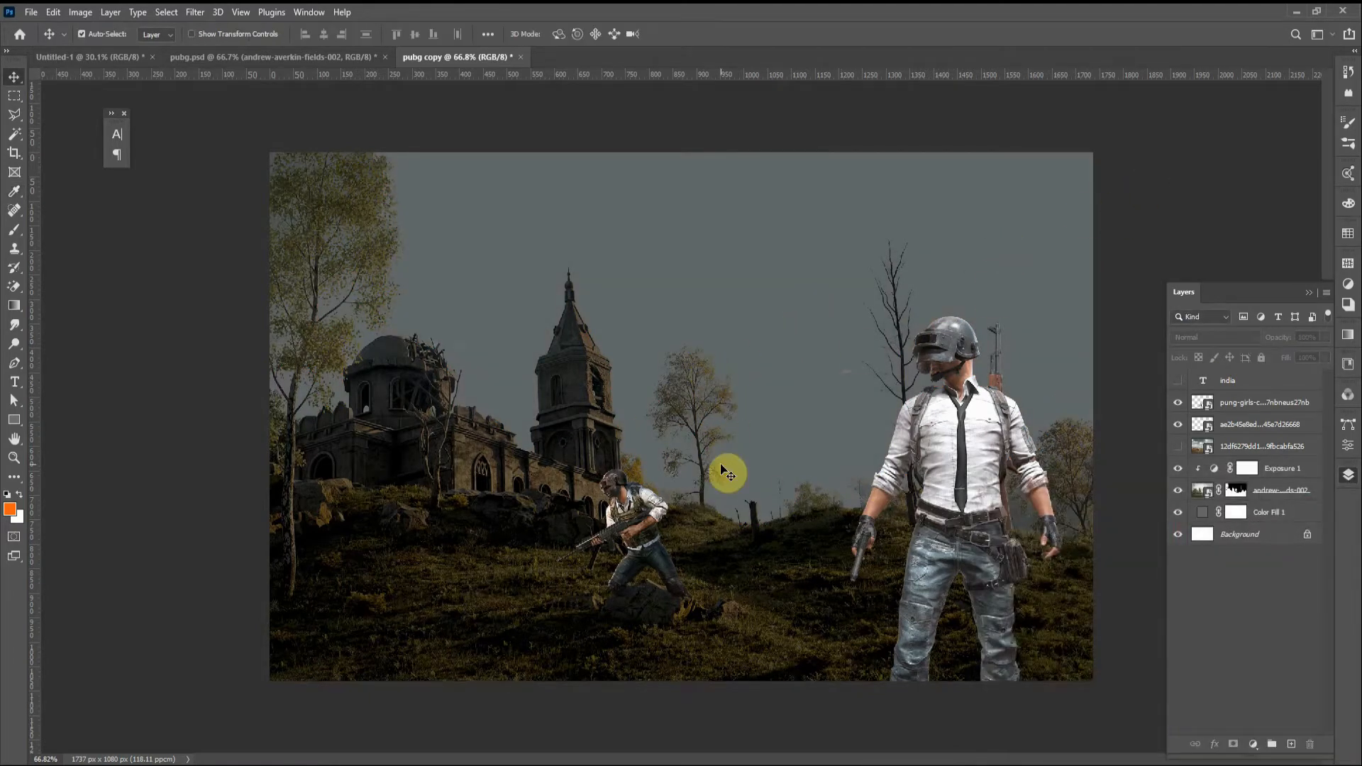
pyautogui.click(638, 523)
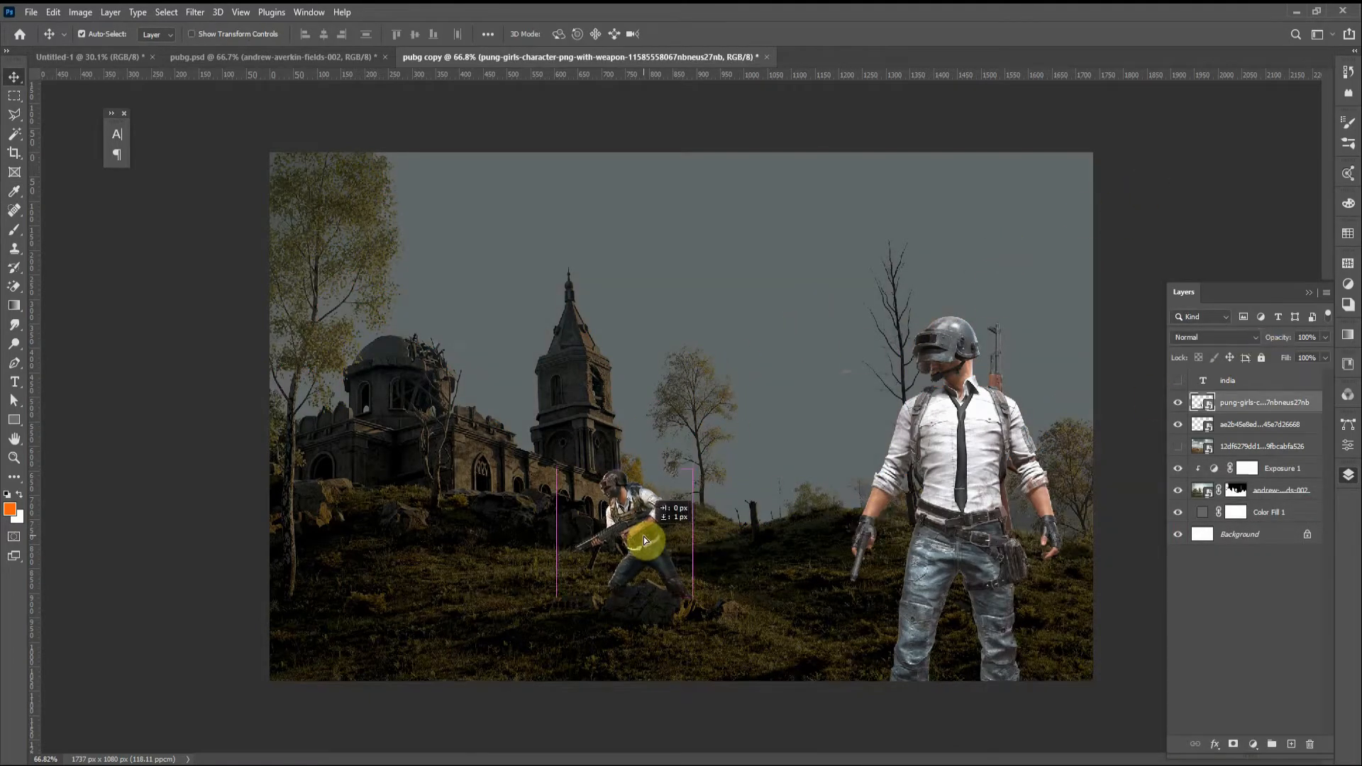
pyautogui.moveTo(644, 537); pyautogui.dragTo(641, 537)
pyautogui.click(968, 463)
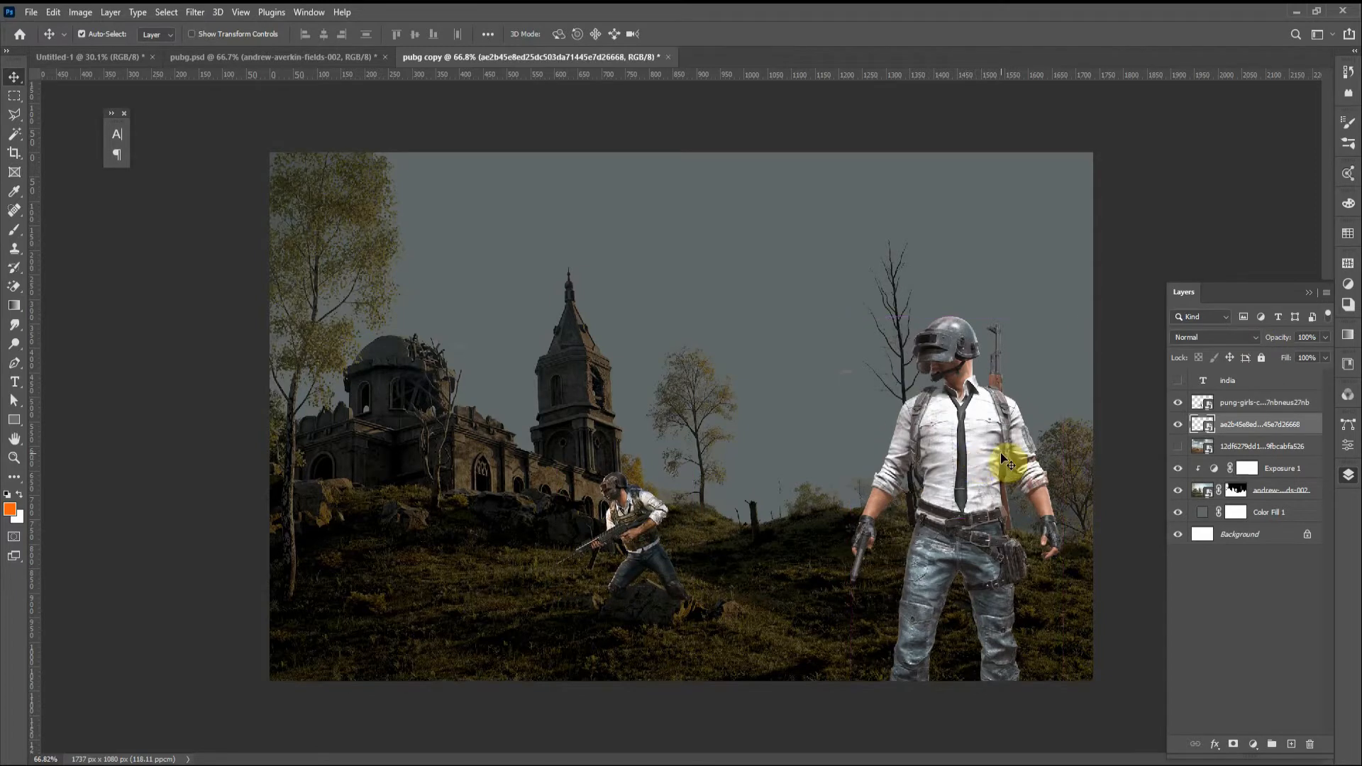
pyautogui.click(652, 543)
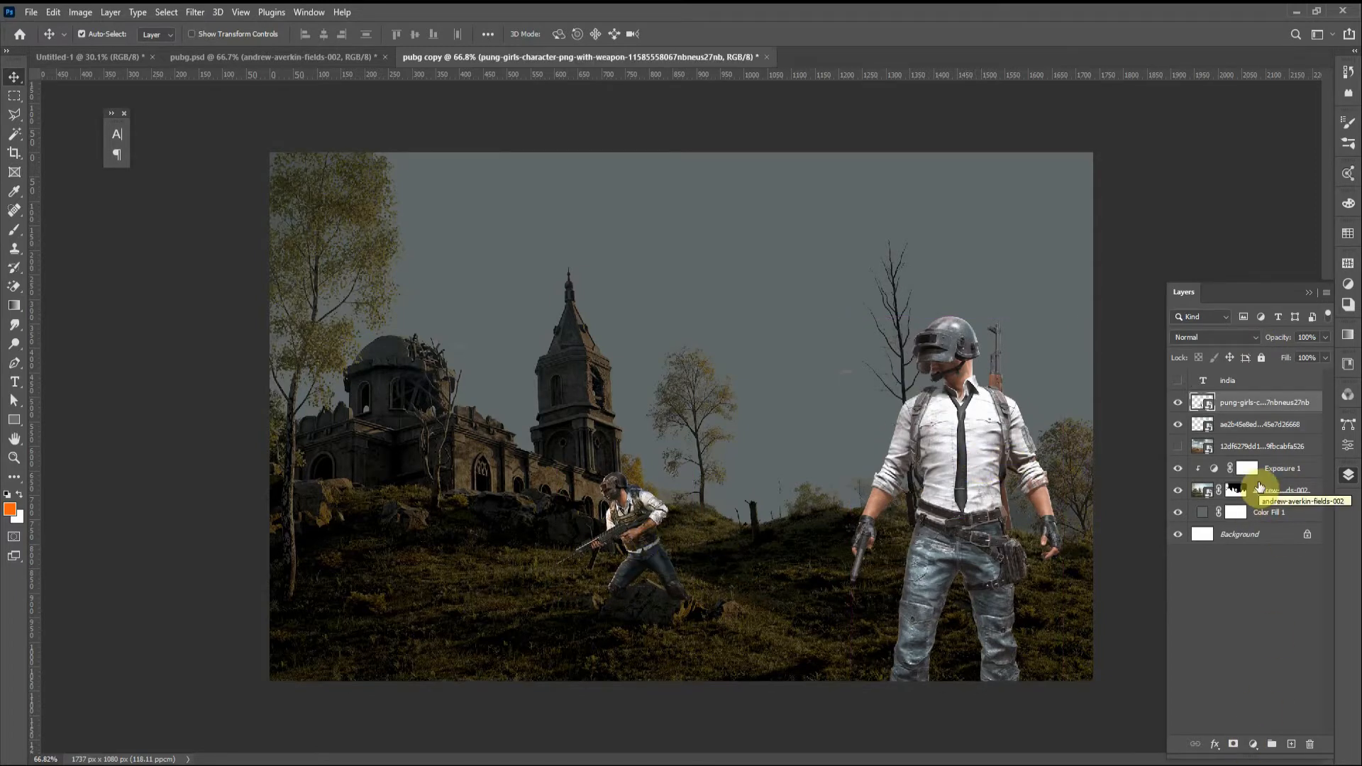
pyautogui.click(1249, 471)
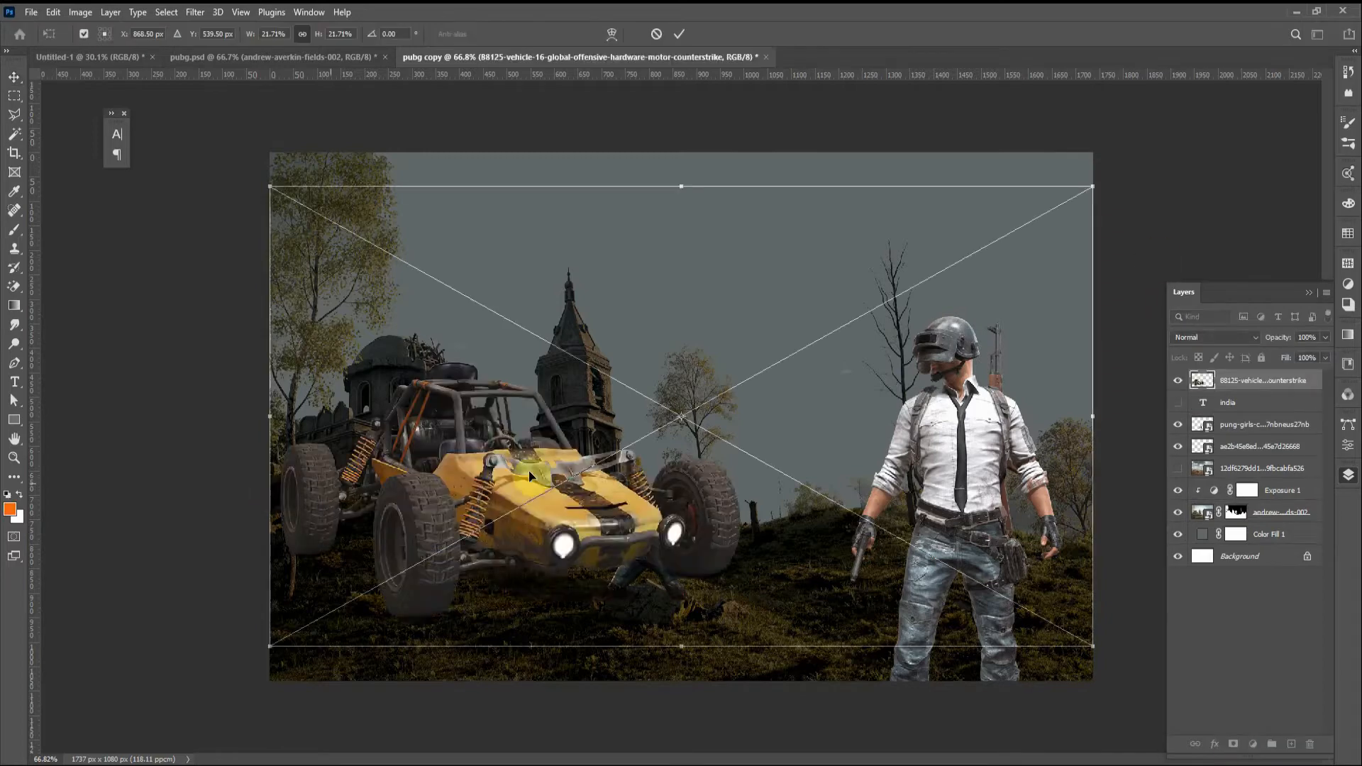
# Step: Shrink the placed yellow buggy and position it on the grass in the scene's lower-left corner
pyautogui.moveTo(1052, 424); pyautogui.dragTo(544, 385)
pyautogui.moveTo(500, 462); pyautogui.dragTo(481, 599)
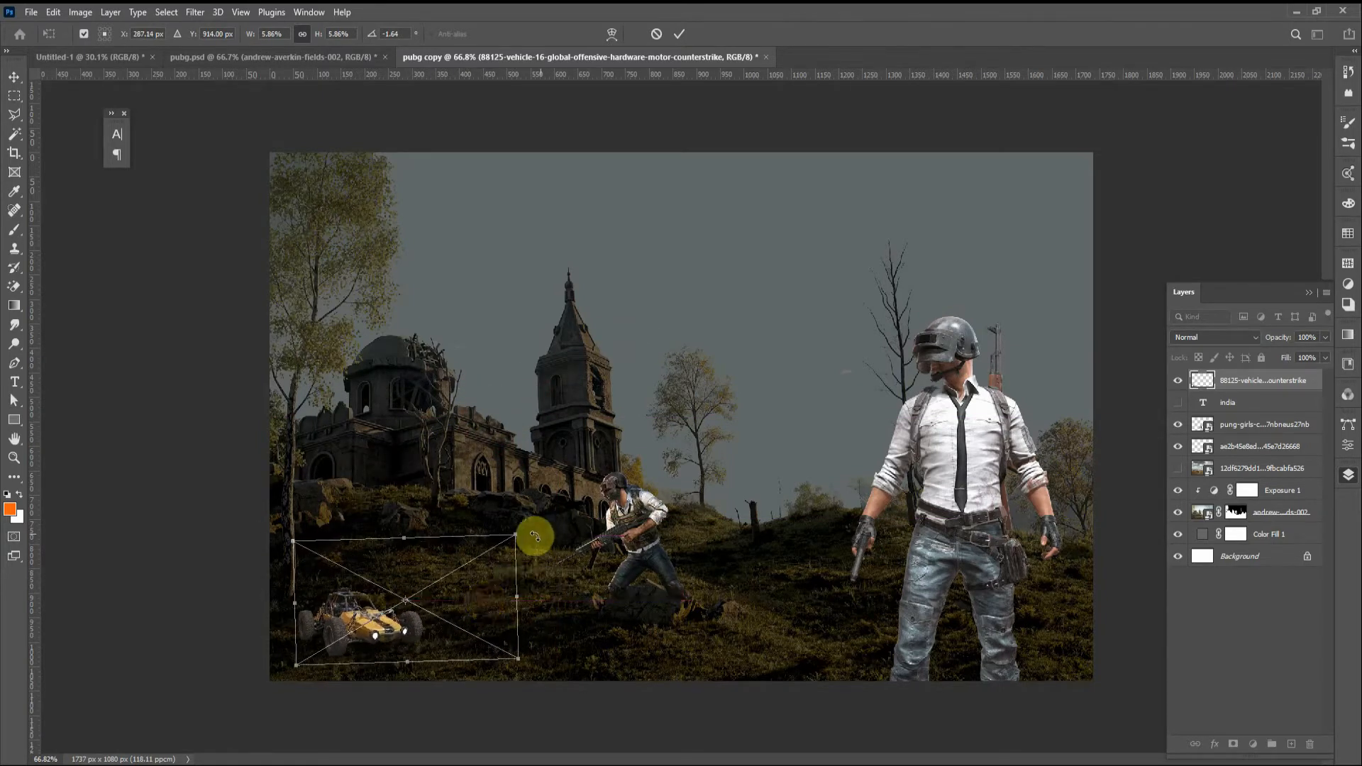
pyautogui.moveTo(532, 539); pyautogui.dragTo(482, 550)
pyautogui.press('Return')
# Step: Scale down the armed soldier and position him behind the rock below the tower
pyautogui.click(653, 518)
pyautogui.hotkey('ctrl', 't')
pyautogui.moveTo(621, 472); pyautogui.dragTo(648, 539)
pyautogui.click(679, 33)
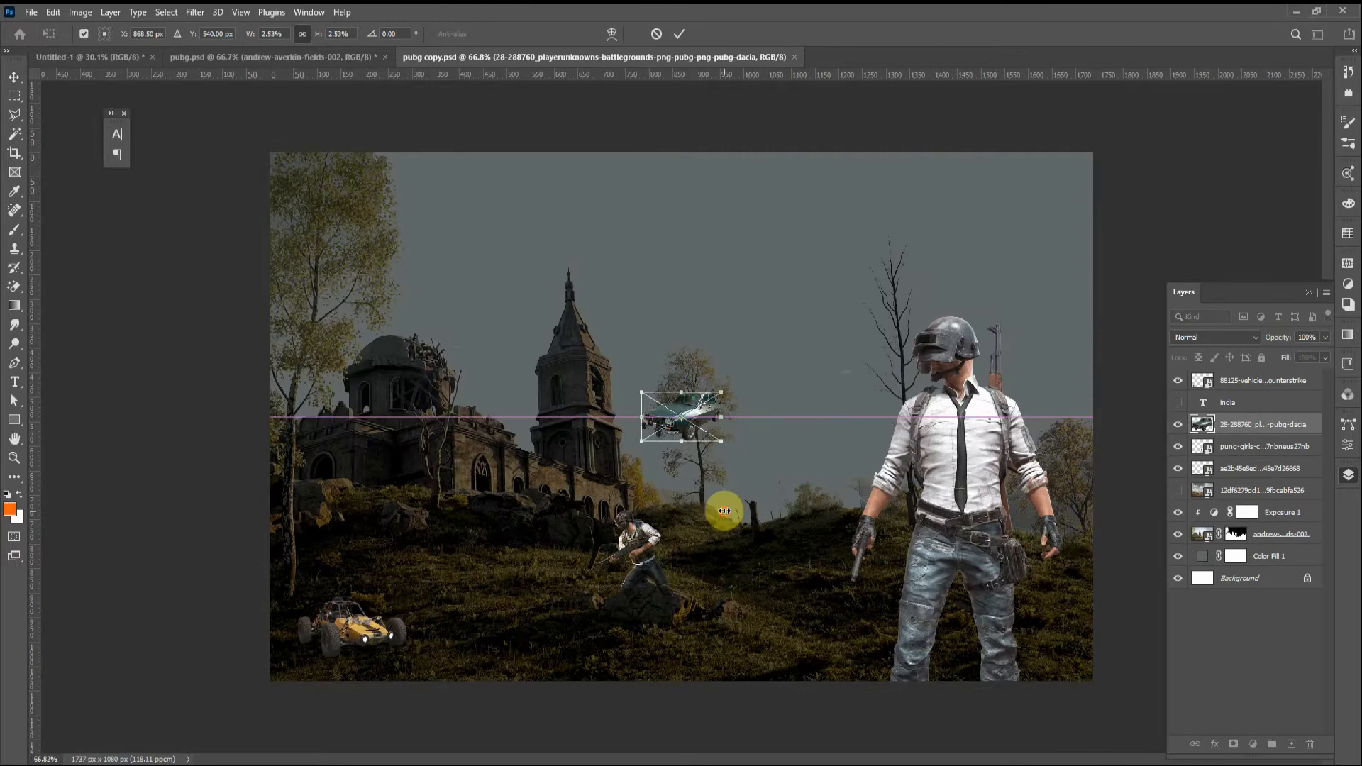
pyautogui.moveTo(723, 507); pyautogui.dragTo(830, 437)
pyautogui.moveTo(834, 507); pyautogui.dragTo(833, 496)
pyautogui.click(656, 35)
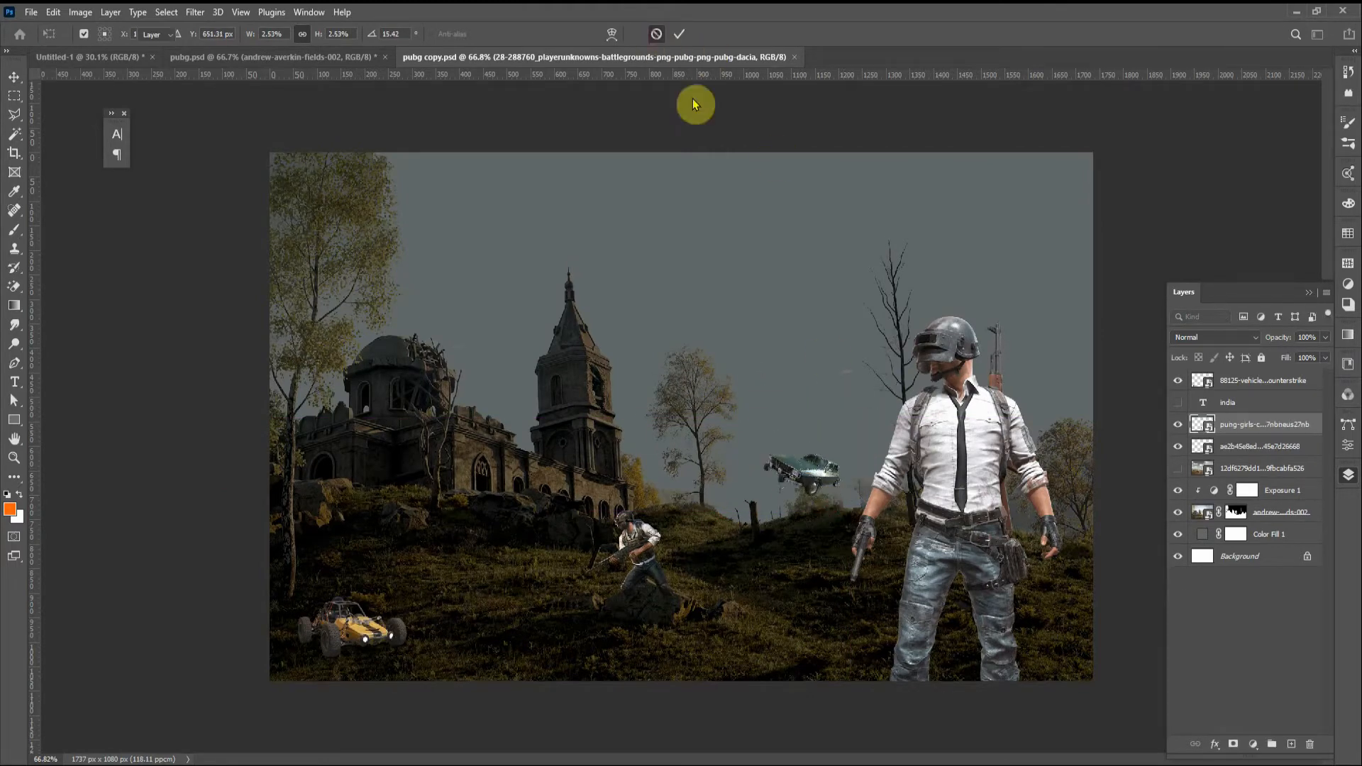
# Step: Place the green car and airdrop crate images from the Downloads folder and shrink both together
pyautogui.click(709, 765)
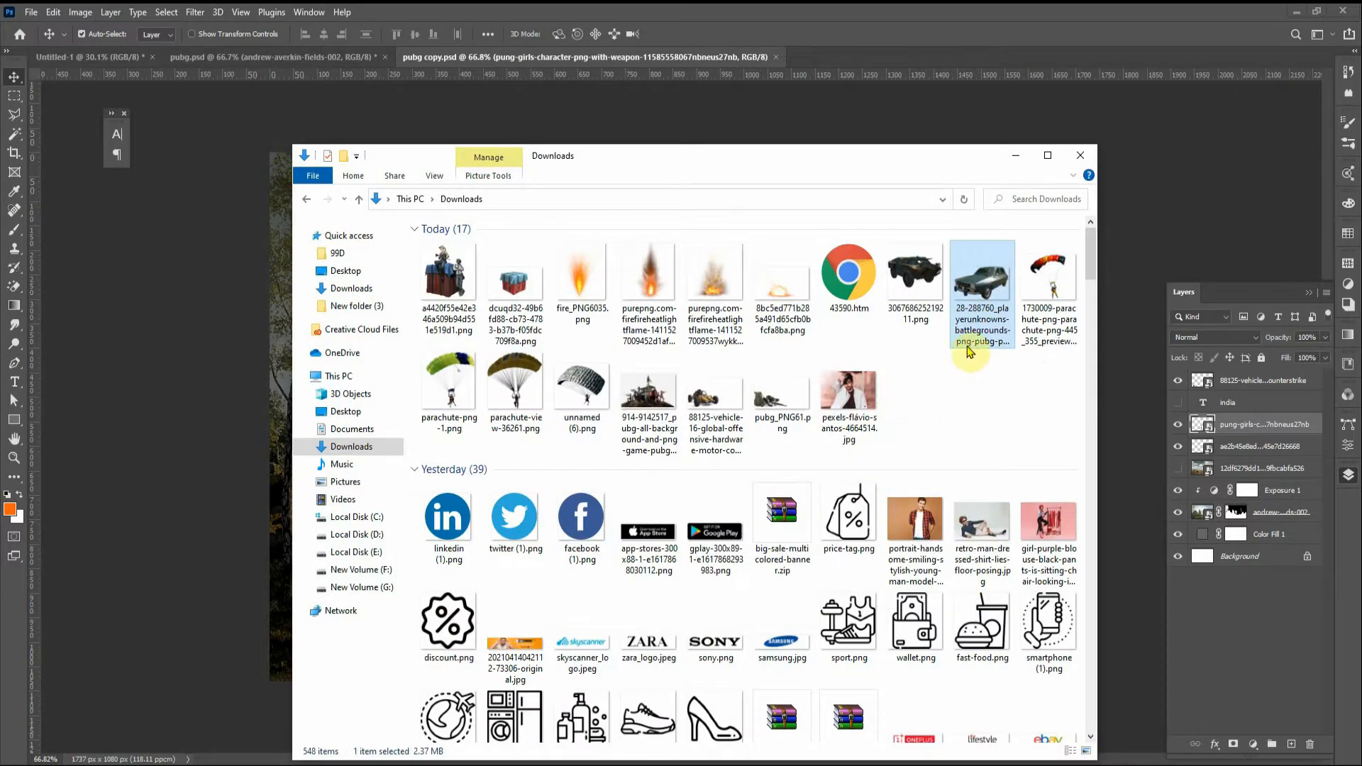
pyautogui.moveTo(977, 290); pyautogui.dragTo(769, 386)
pyautogui.press('Return')
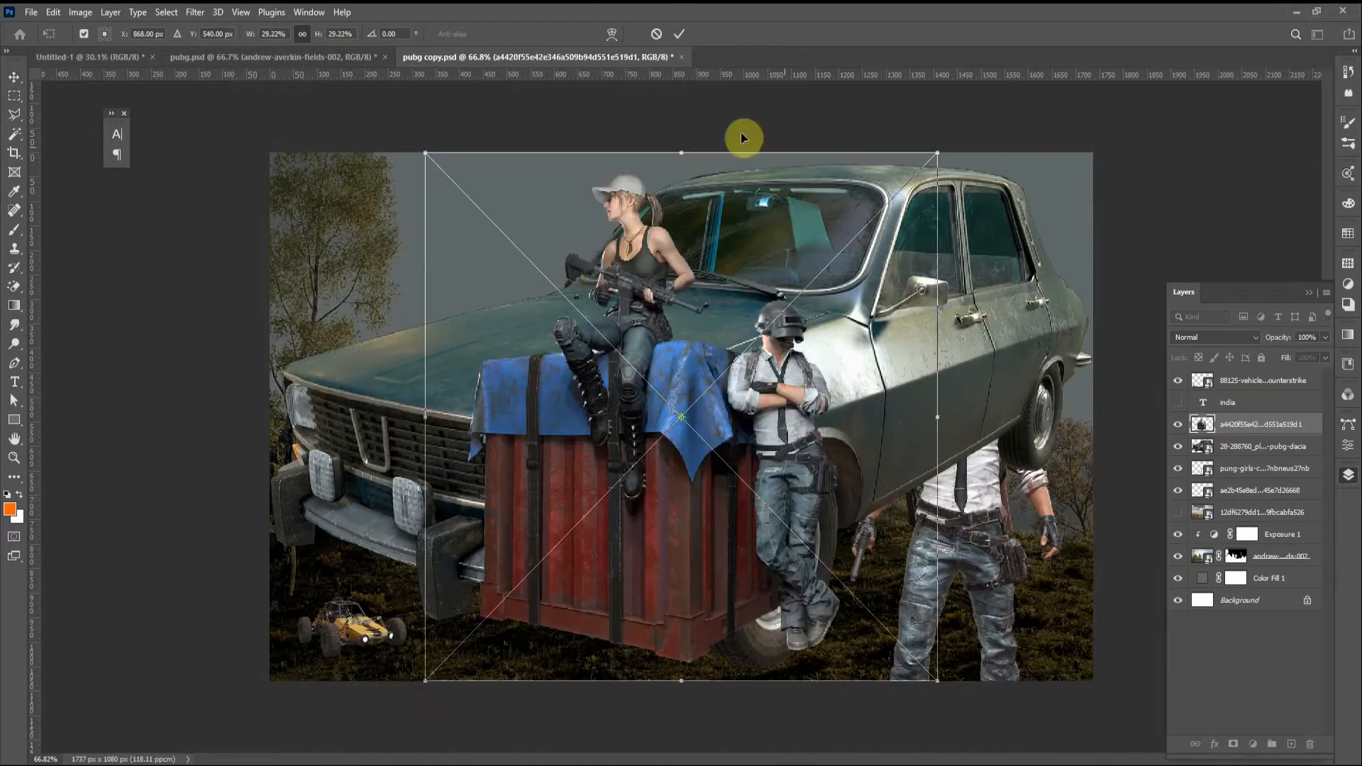
pyautogui.moveTo(1093, 164); pyautogui.dragTo(761, 368)
pyautogui.click(702, 34)
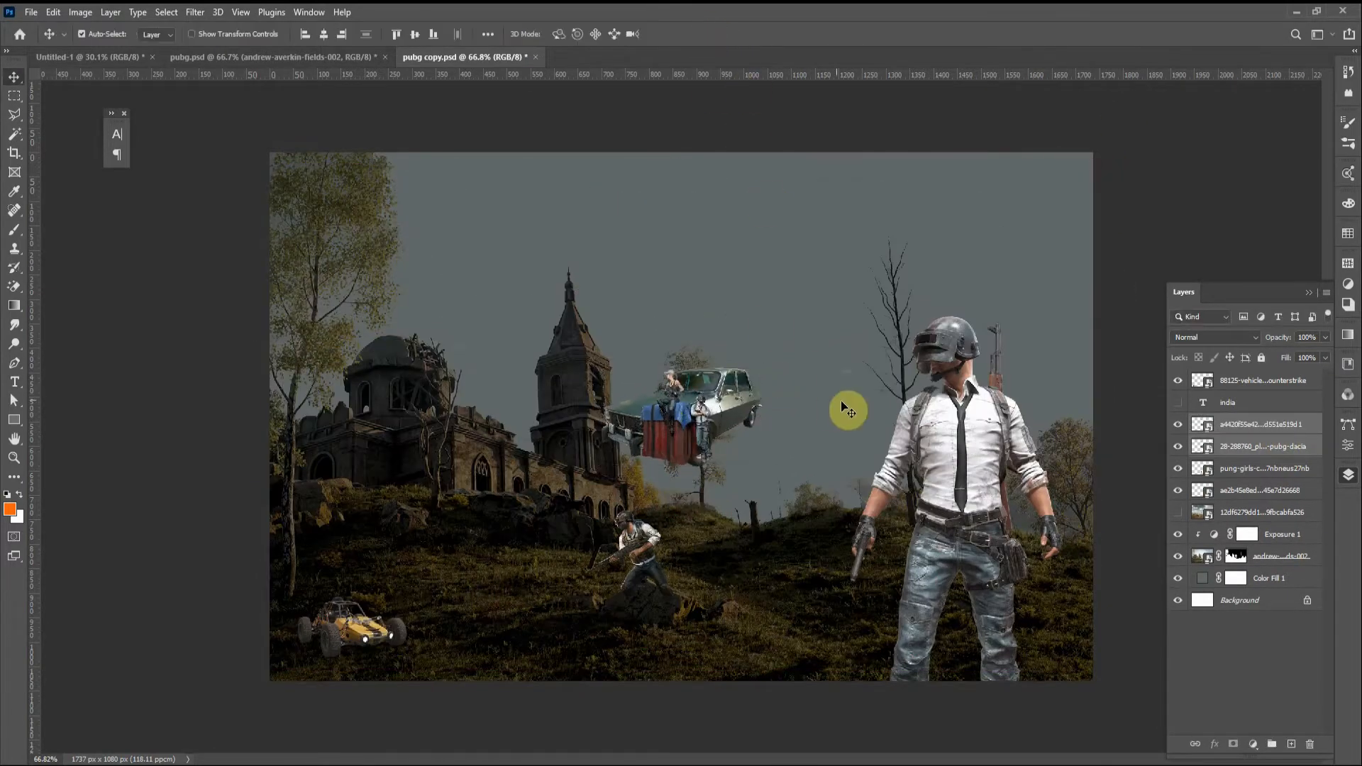
pyautogui.click(844, 404)
# Step: Move the airdrop crate down onto the grass beside the soldier and resize it
pyautogui.moveTo(671, 440); pyautogui.dragTo(470, 576)
pyautogui.moveTo(701, 558); pyautogui.dragTo(675, 551)
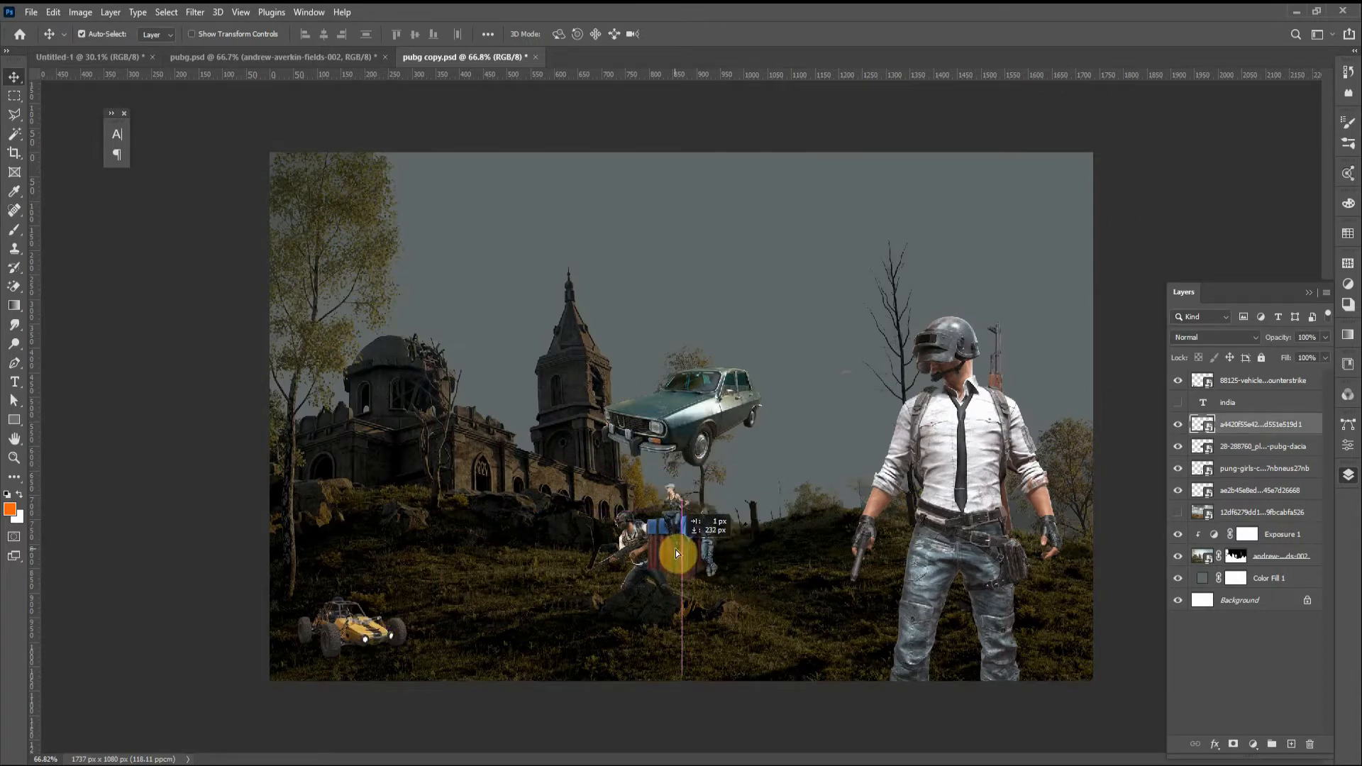
pyautogui.hotkey('ctrl', 't')
pyautogui.moveTo(766, 458); pyautogui.dragTo(752, 475)
pyautogui.click(684, 47)
# Step: Send the airdrop crate layer back to just above the Exposure adjustment and move the crate to the soldier's left
pyautogui.hotkey('ctrl', '[')
pyautogui.hotkey('ctrl', '[')
pyautogui.hotkey('ctrl', '[')
pyautogui.hotkey('ctrl', '[')
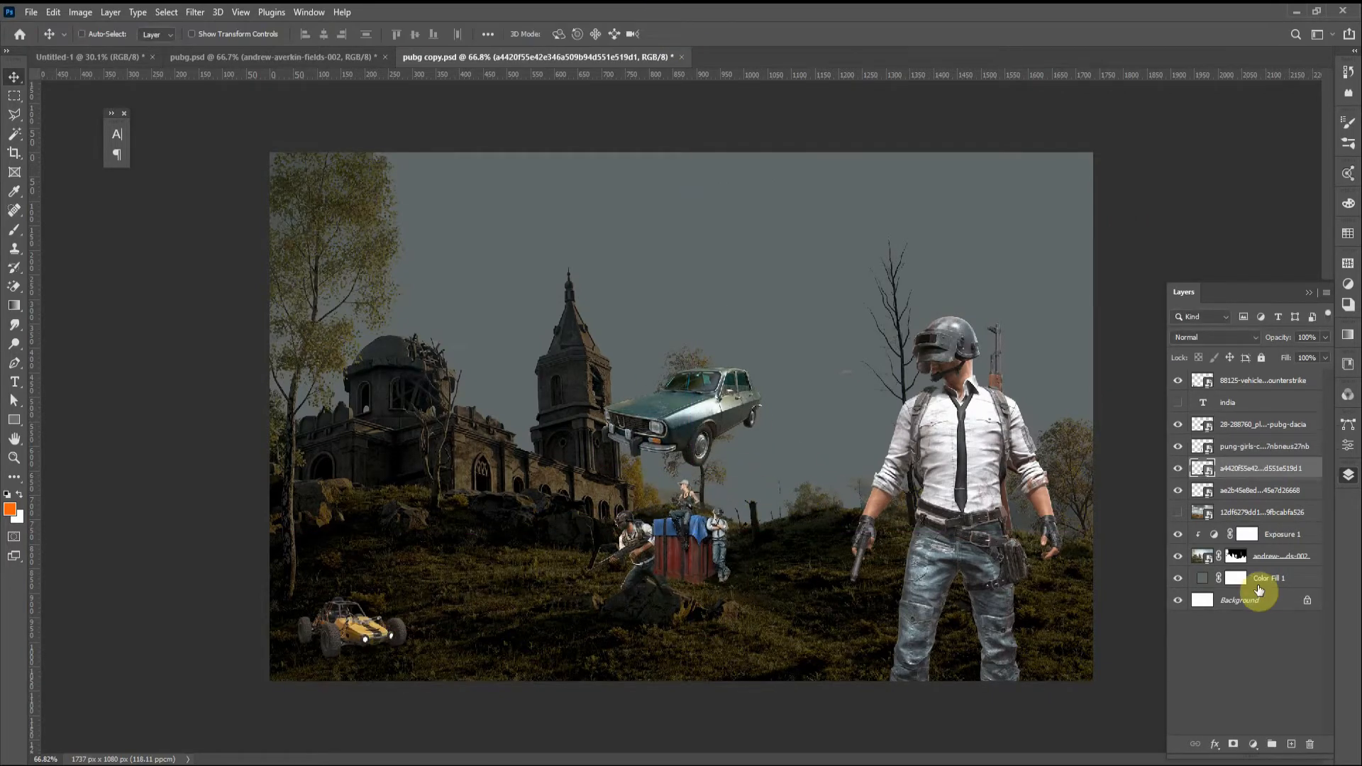
pyautogui.moveTo(713, 543); pyautogui.dragTo(571, 558)
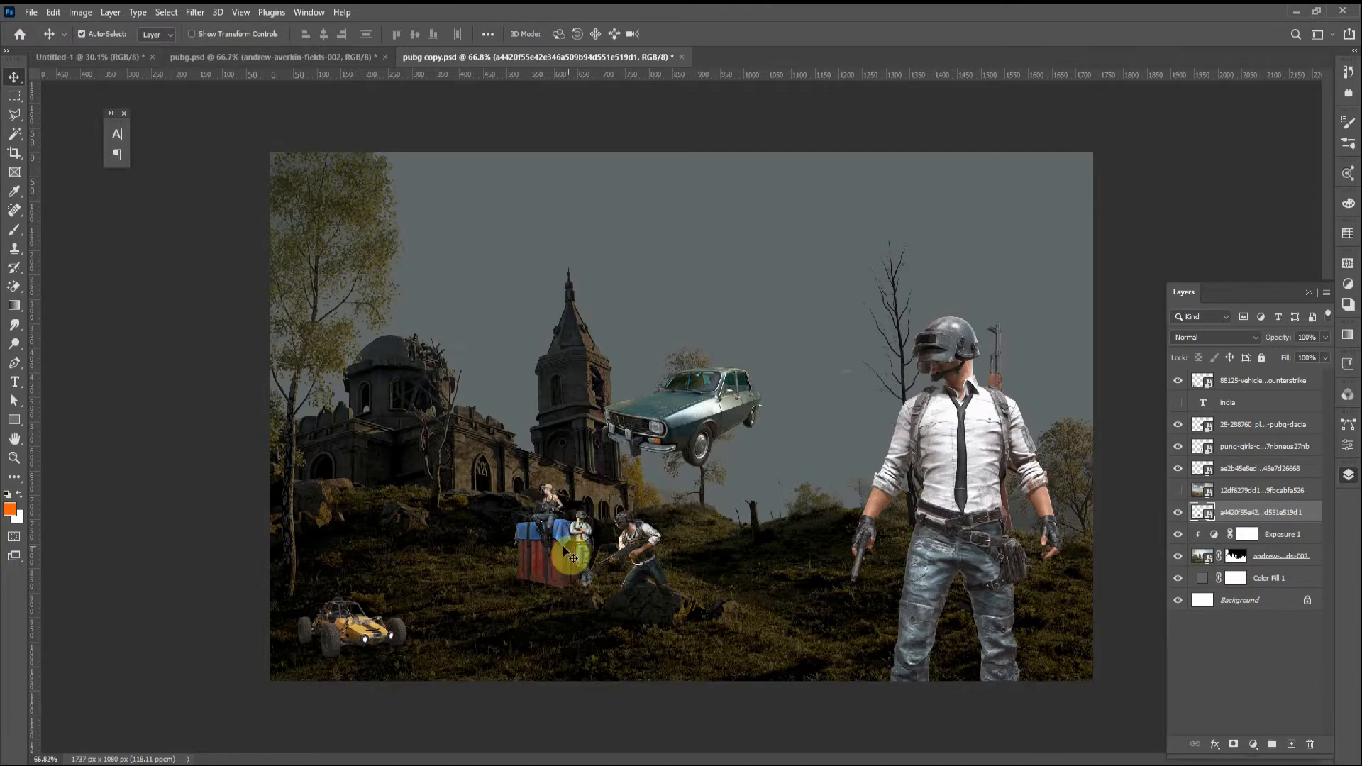
pyautogui.click(654, 572)
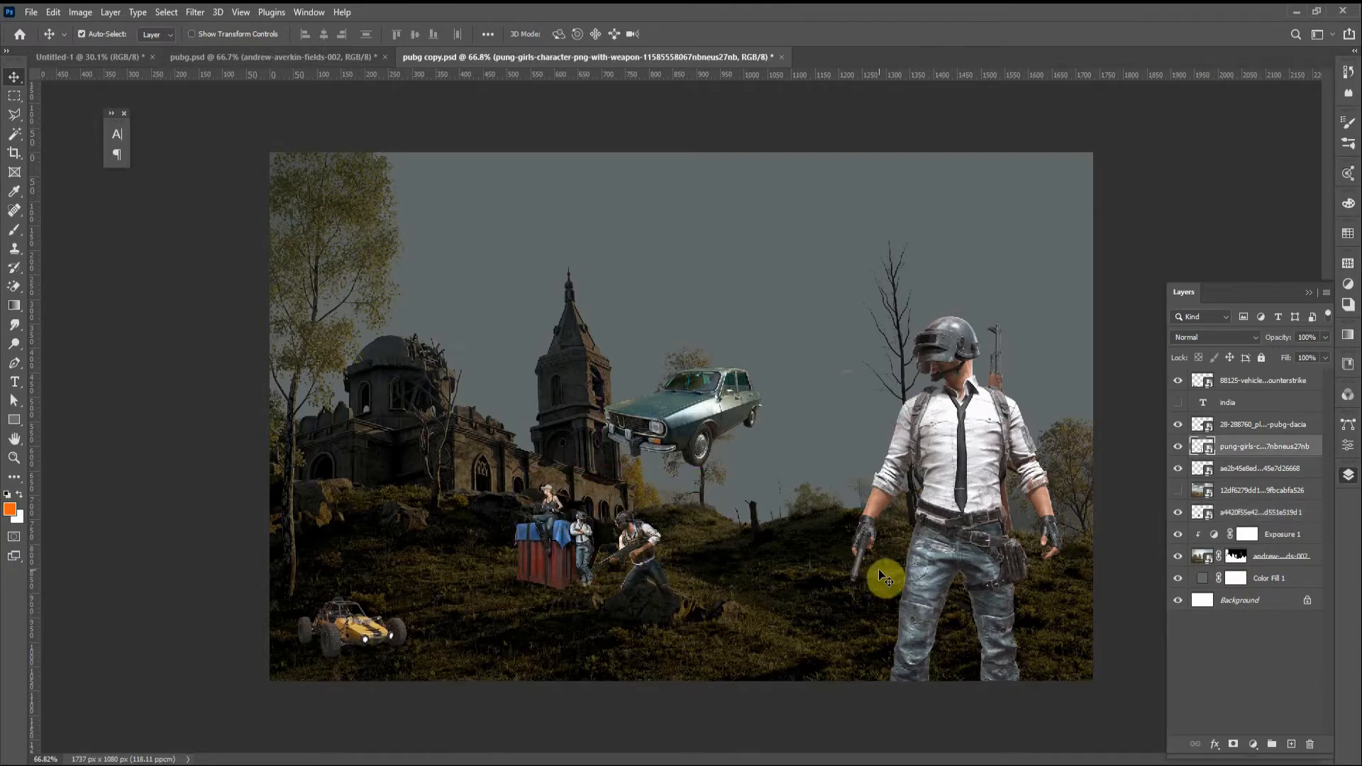
# Step: Tilt and horizontally flip the green car, and place it in front of the ruins at the far left
pyautogui.moveTo(695, 406); pyautogui.dragTo(817, 464)
pyautogui.hotkey('ctrl', 't')
pyautogui.moveTo(883, 426); pyautogui.dragTo(840, 426)
pyautogui.moveTo(801, 476); pyautogui.dragTo(815, 484)
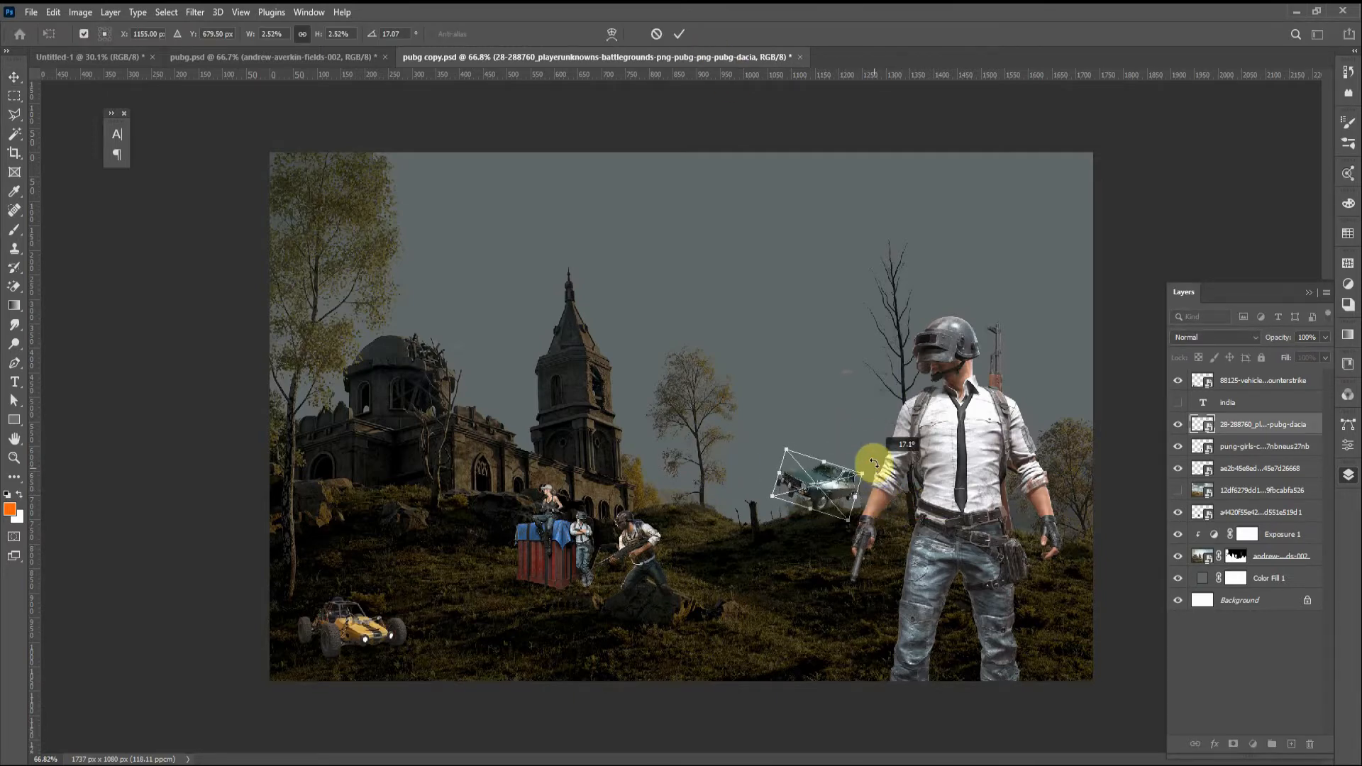
pyautogui.rightClick(846, 478)
pyautogui.click(891, 584)
pyautogui.moveTo(834, 483); pyautogui.dragTo(386, 429)
# Step: Move the yellow buggy onto the hill between the two characters, mirrored horizontally and slightly smaller
pyautogui.moveTo(351, 625); pyautogui.dragTo(773, 536)
pyautogui.moveTo(850, 456); pyautogui.dragTo(811, 484)
pyautogui.press('Return')
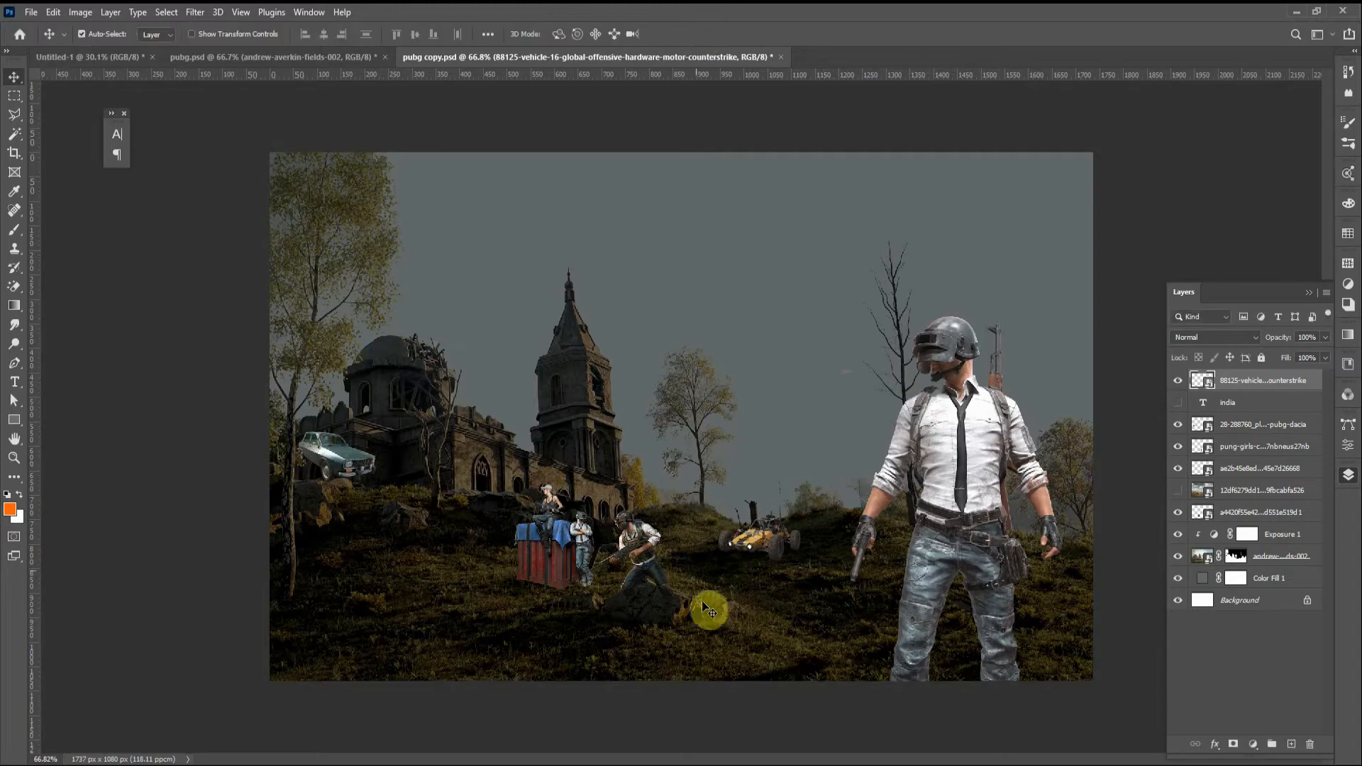
# Step: Paint black on the Exposure 1 mask with a 24% opacity brush to lighten the sunlit edge of the bell tower
pyautogui.click(1215, 528)
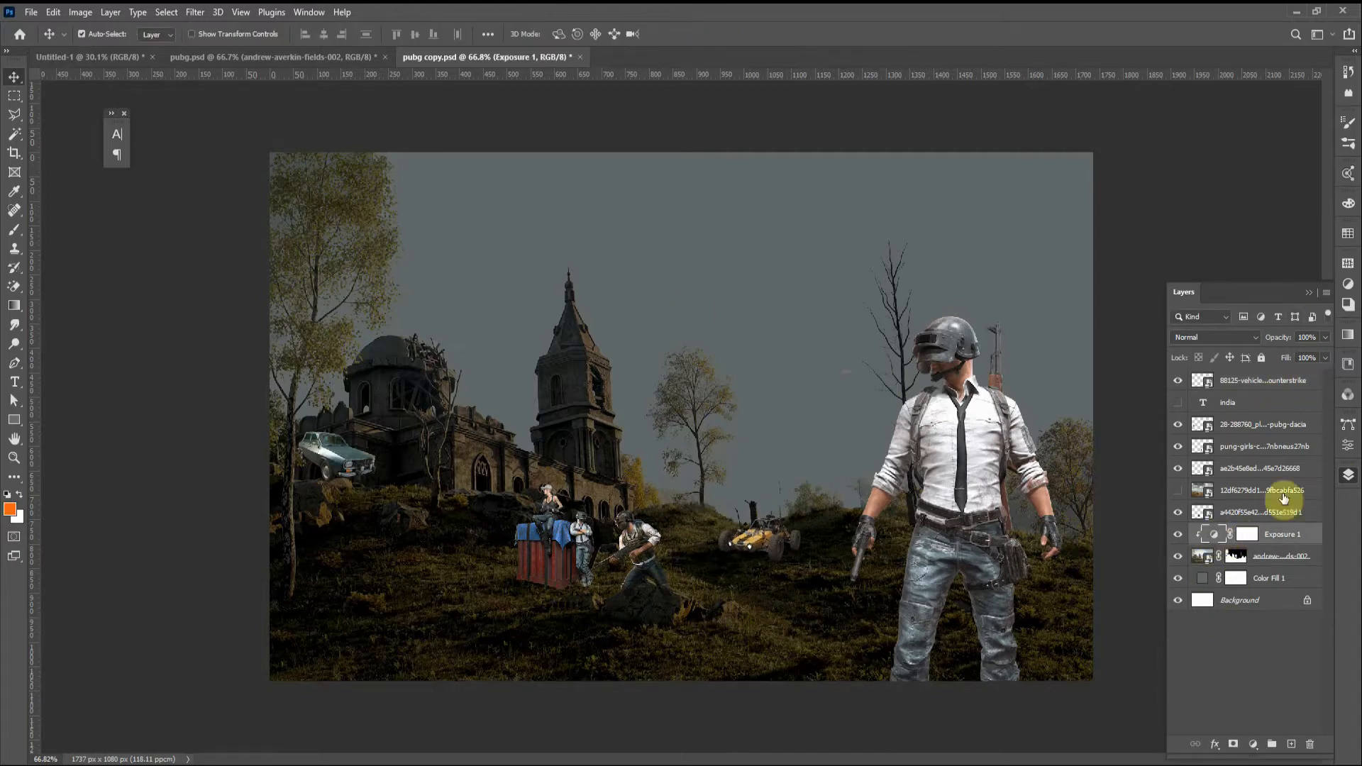
pyautogui.press('b')
pyautogui.scroll(3, 560, 280)
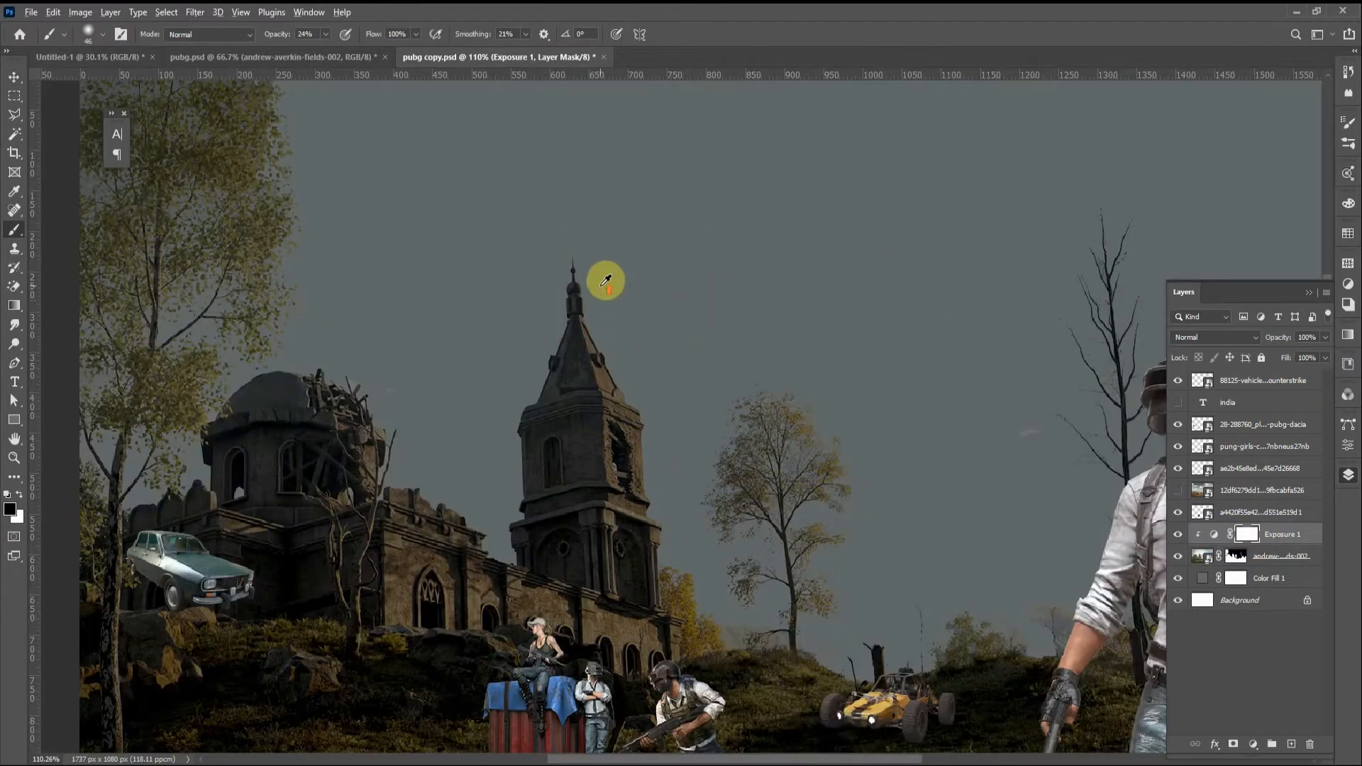
pyautogui.scroll(2, 606, 280)
pyautogui.scroll(2, 593, 319)
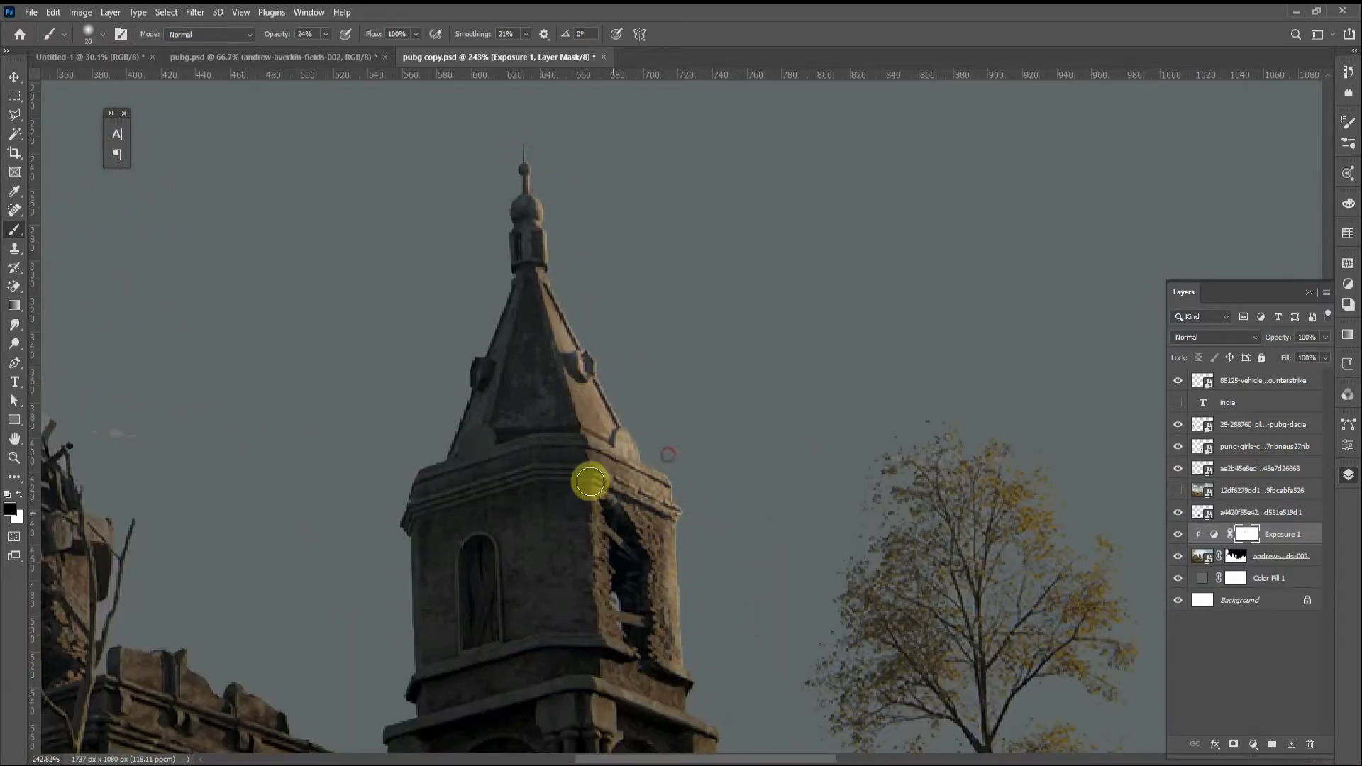
pyautogui.scroll(-3, 647, 529)
pyautogui.scroll(2, 611, 489)
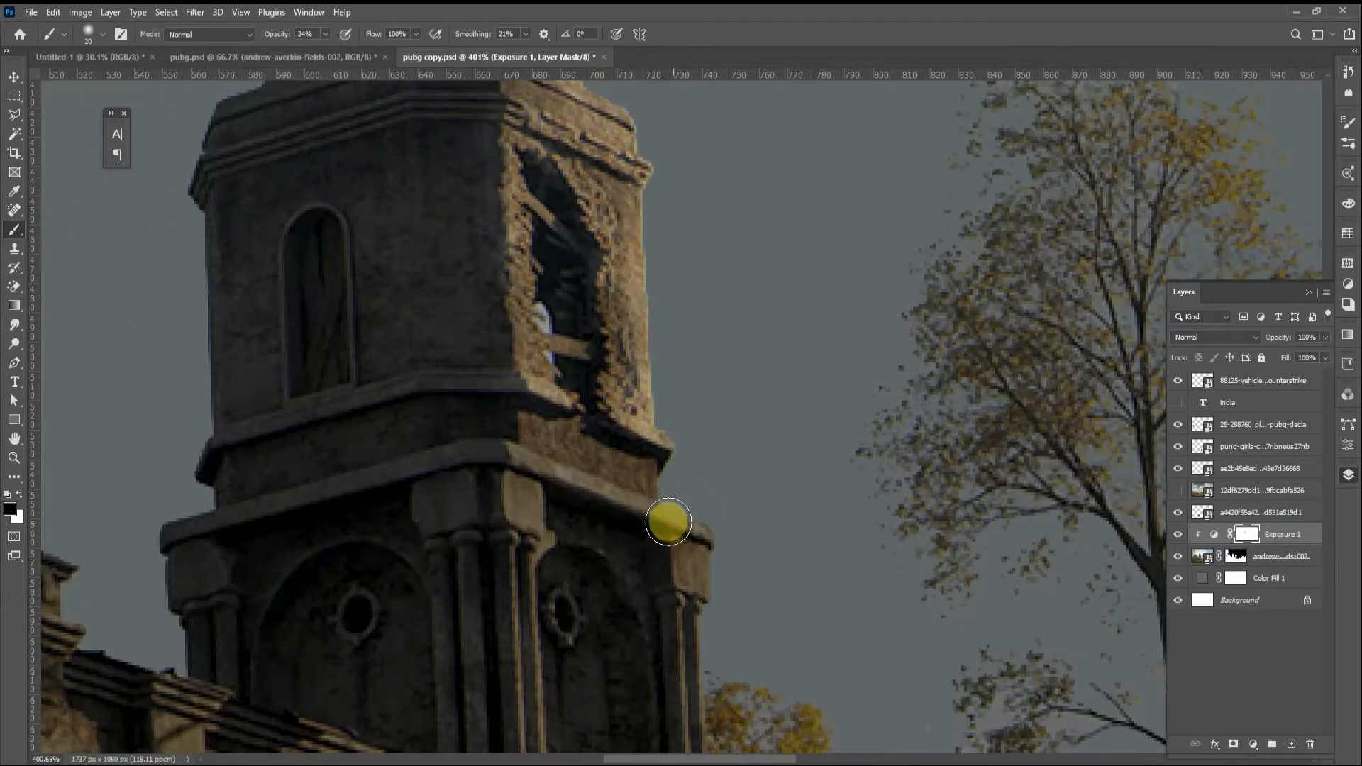
pyautogui.scroll(1, 509, 503)
pyautogui.moveTo(509, 504); pyautogui.dragTo(486, 557)
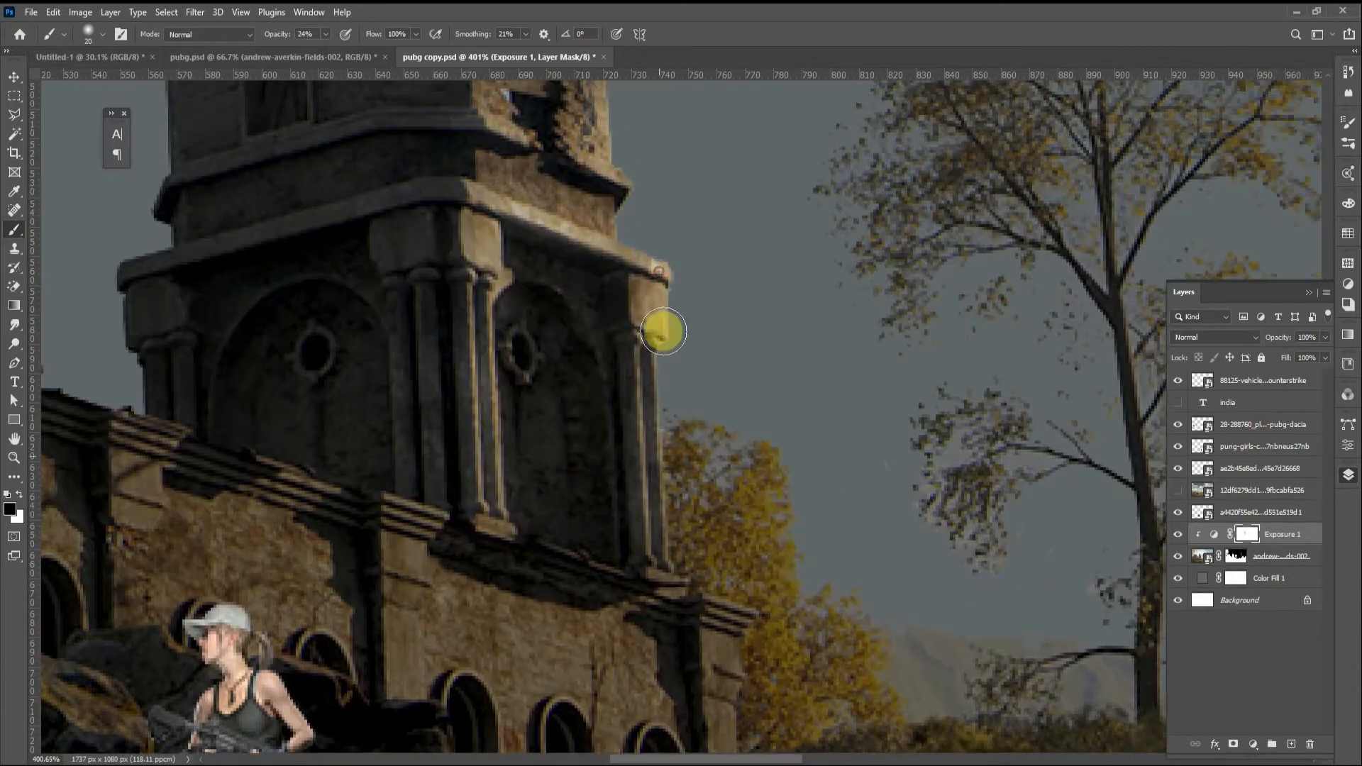
pyautogui.moveTo(666, 331)
pyautogui.mouseDown()
pyautogui.moveTo(791, 619)
pyautogui.moveTo(684, 574)
pyautogui.moveTo(698, 677)
pyautogui.moveTo(702, 316)
pyautogui.mouseUp()
pyautogui.moveTo(718, 327)
pyautogui.mouseDown()
pyautogui.moveTo(678, 268)
pyautogui.moveTo(568, 361)
pyautogui.mouseUp()
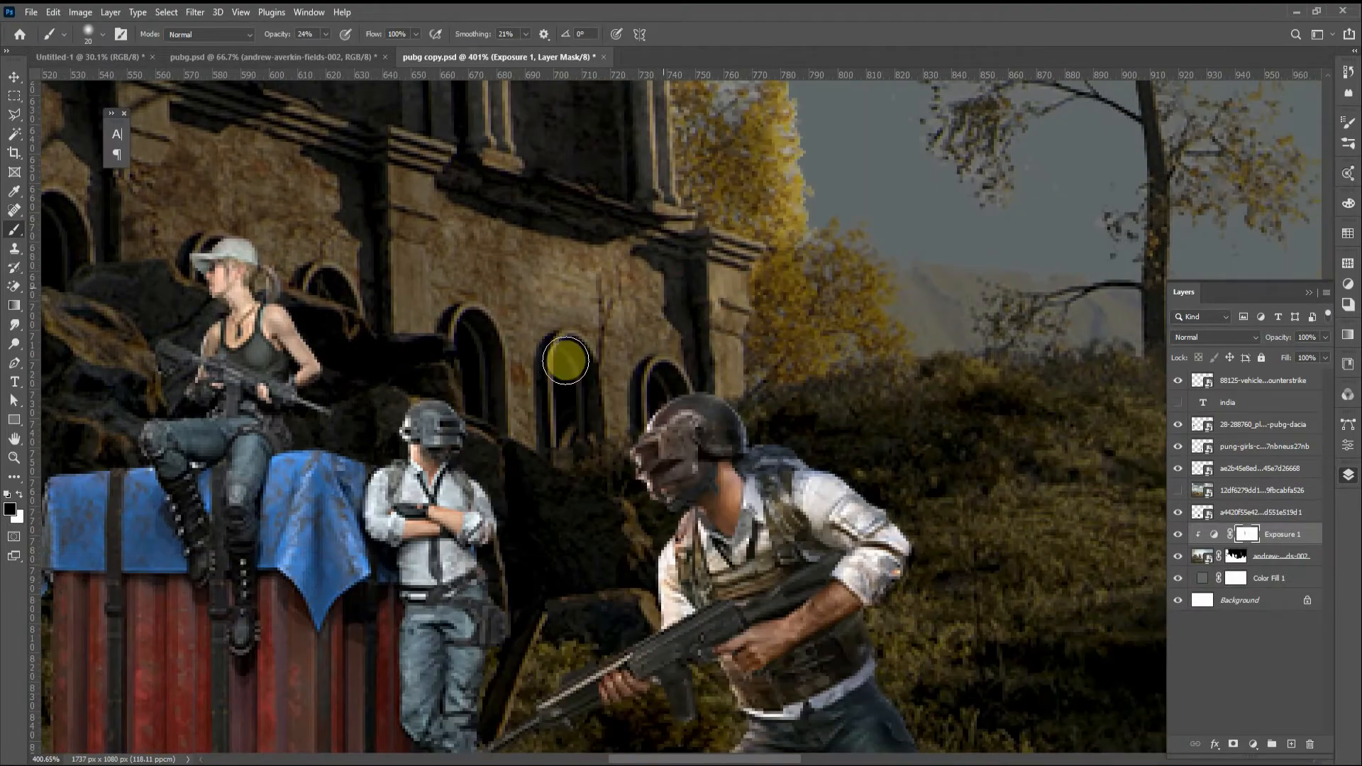
# Step: Enlarge the brush and lighten the church's side walls and arched windows on the Exposure 1 mask
pyautogui.keyDown('alt'); pyautogui.rightClick(568, 362); pyautogui.keyUp('alt')
pyautogui.moveTo(607, 293)
pyautogui.mouseDown()
pyautogui.moveTo(490, 347)
pyautogui.moveTo(427, 298)
pyautogui.mouseUp()
pyautogui.moveTo(371, 307)
pyautogui.mouseDown()
pyautogui.moveTo(610, 520)
pyautogui.moveTo(409, 381)
pyautogui.mouseUp()
pyautogui.scroll(-2, 452, 411)
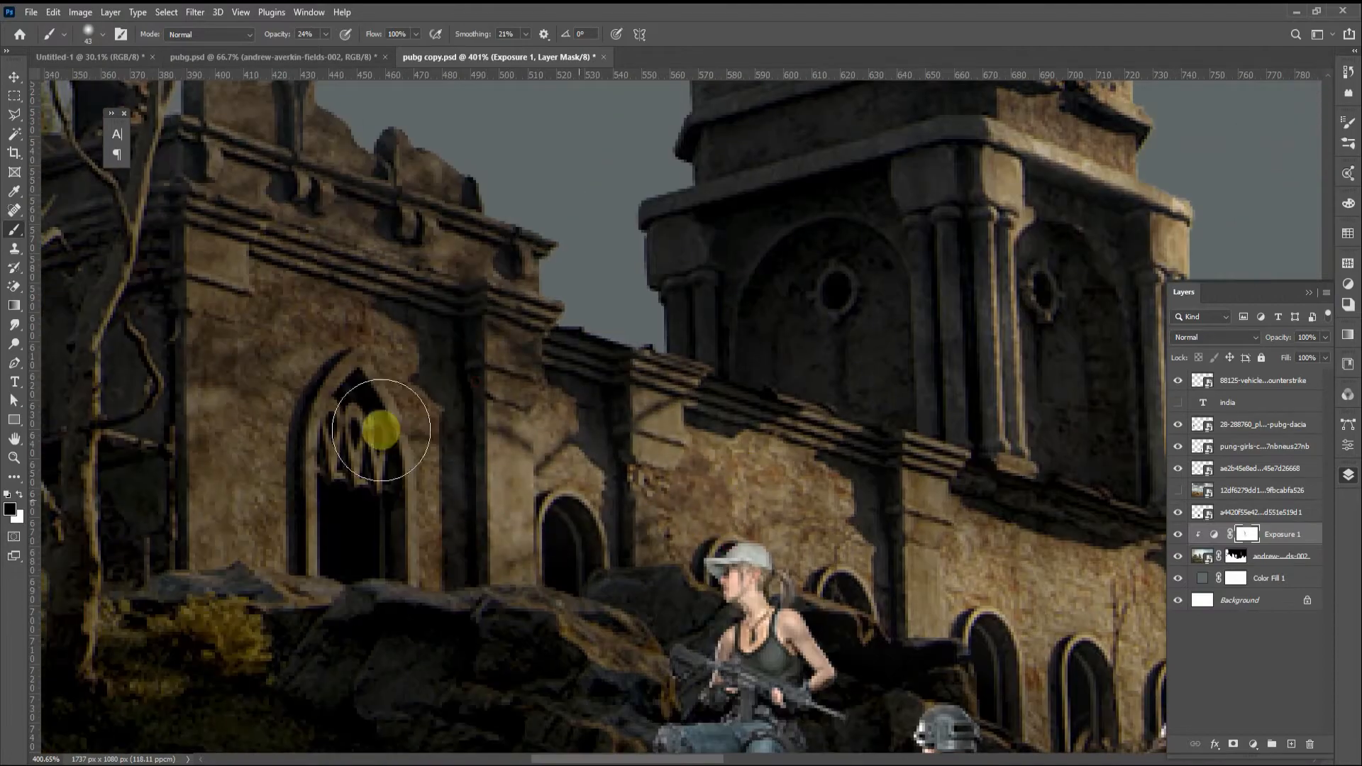
pyautogui.scroll(-2, 572, 563)
pyautogui.scroll(1, 756, 575)
pyautogui.scroll(-2, 756, 575)
# Step: Lighten the tree stump behind the buggy and the nearby hillside on the Exposure 1 mask
pyautogui.hscroll(5, 702, 383)
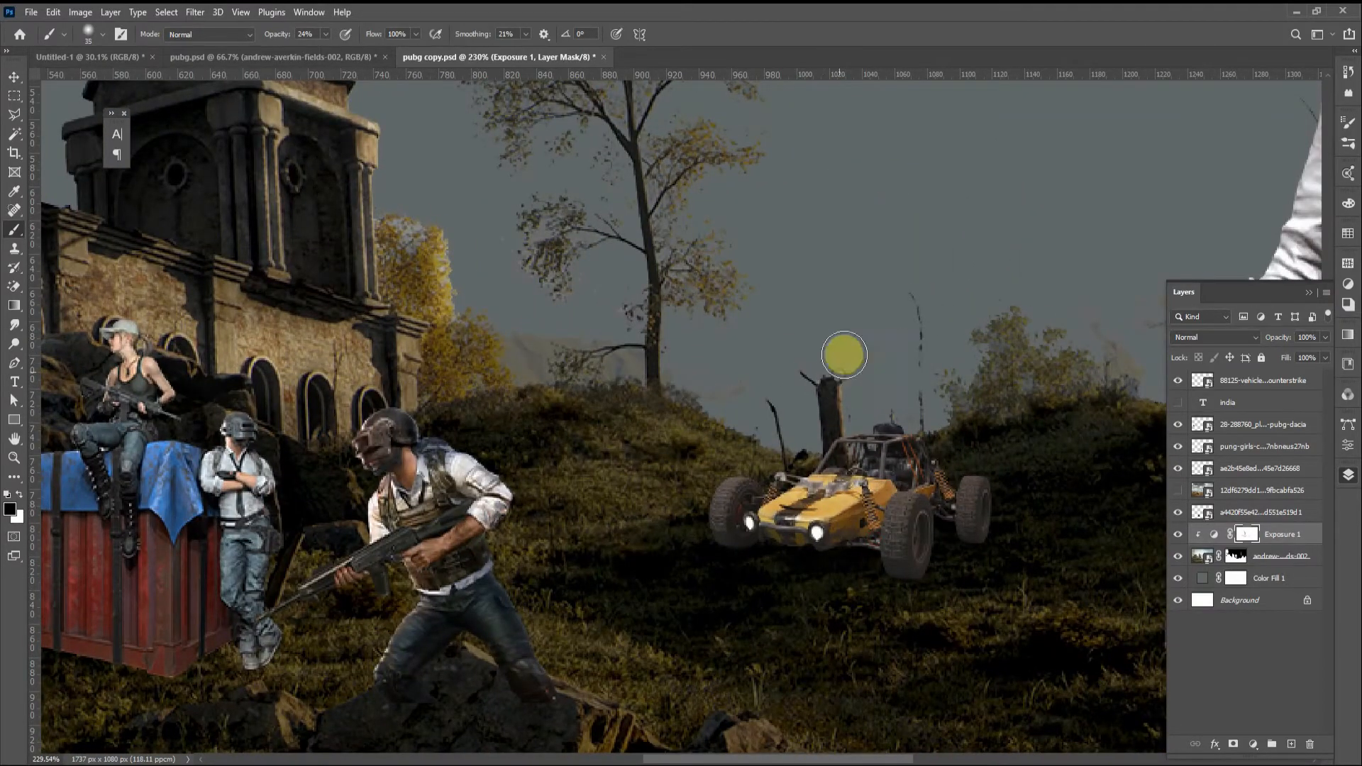
pyautogui.keyDown('alt'); pyautogui.rightClick(862, 383); pyautogui.keyUp('alt')
pyautogui.moveTo(866, 368); pyautogui.dragTo(763, 478)
pyautogui.moveTo(1014, 298); pyautogui.dragTo(382, 564)
pyautogui.scroll(-1, 382, 564)
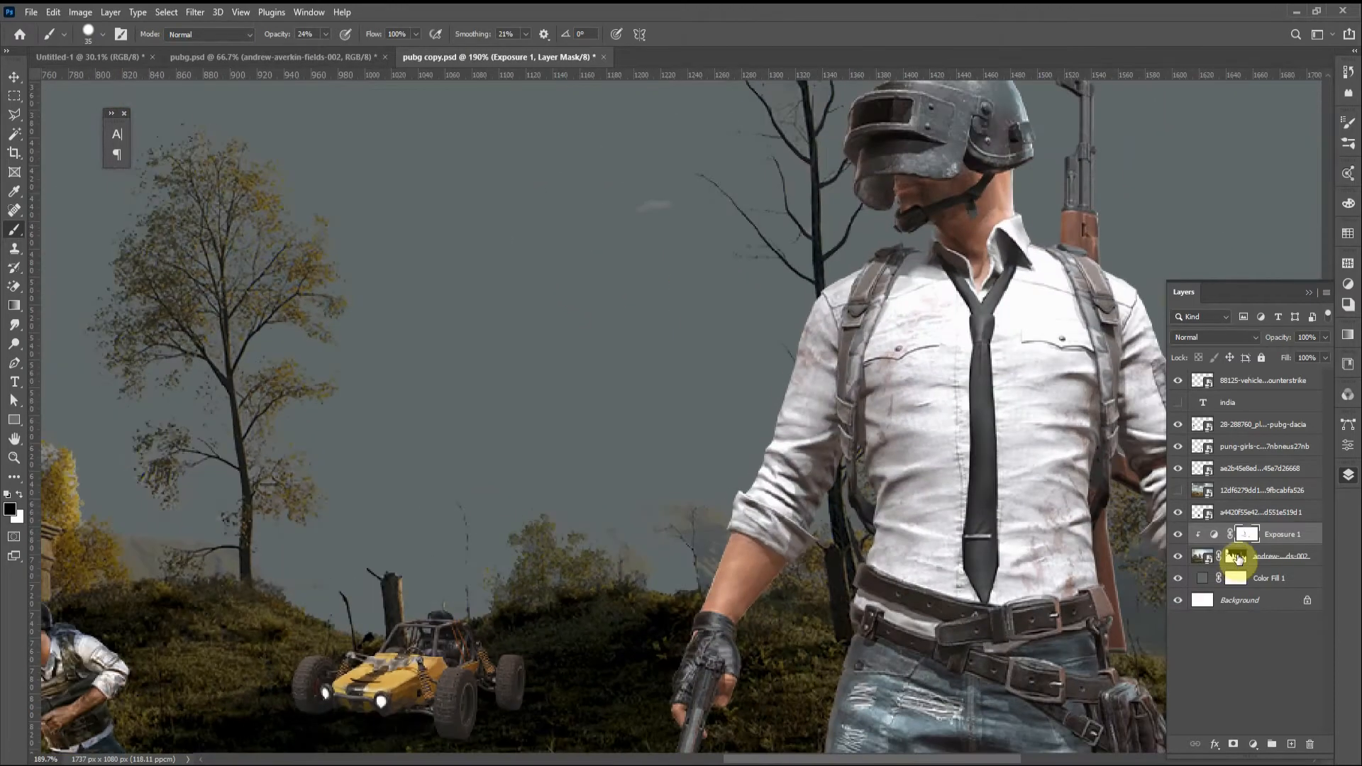
pyautogui.keyDown('shift'); pyautogui.click(1237, 559); pyautogui.keyUp('shift')
pyautogui.scroll(-4, 642, 481)
pyautogui.hotkey('ctrl', 'z')
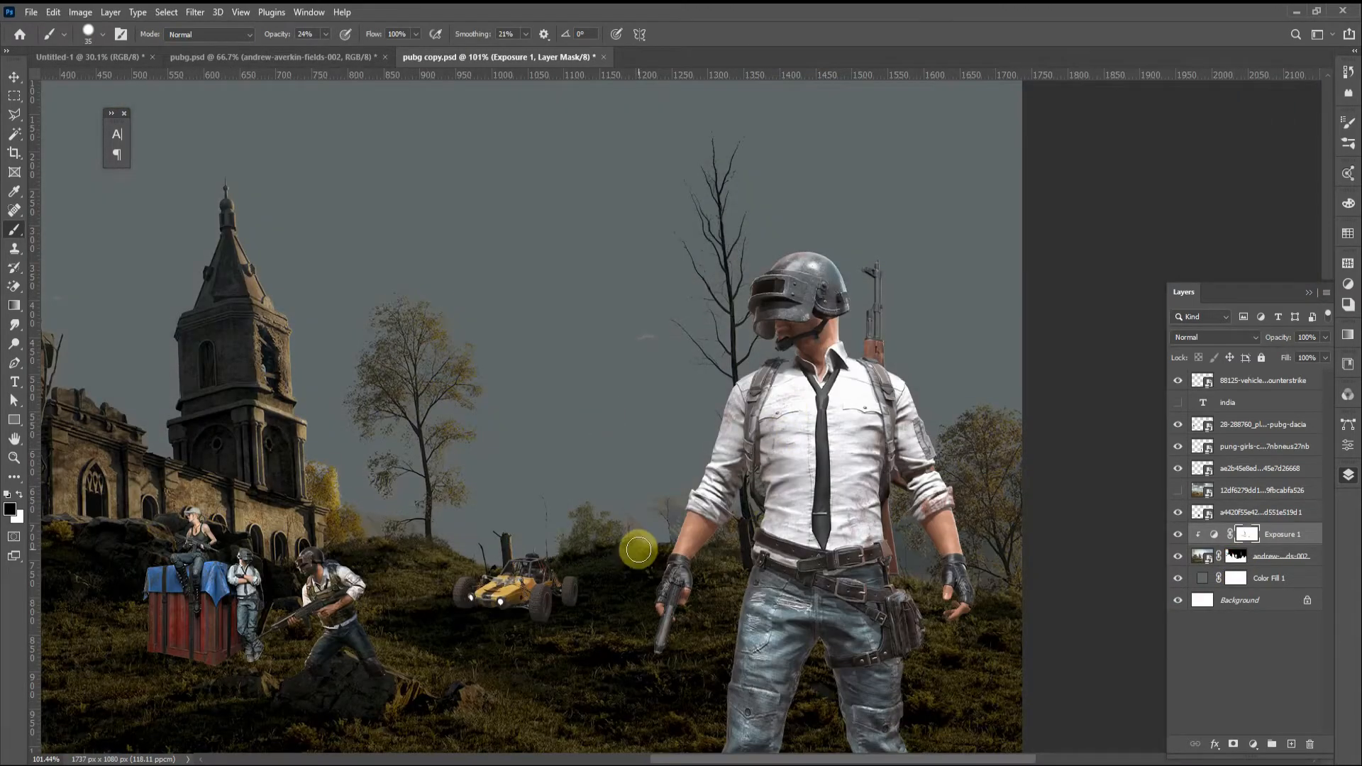
# Step: Raise the brush opacity to 100% and paint out the stray cloud remnant in the sky on the background photo's mask
pyautogui.click(1236, 556)
pyautogui.scroll(5, 745, 304)
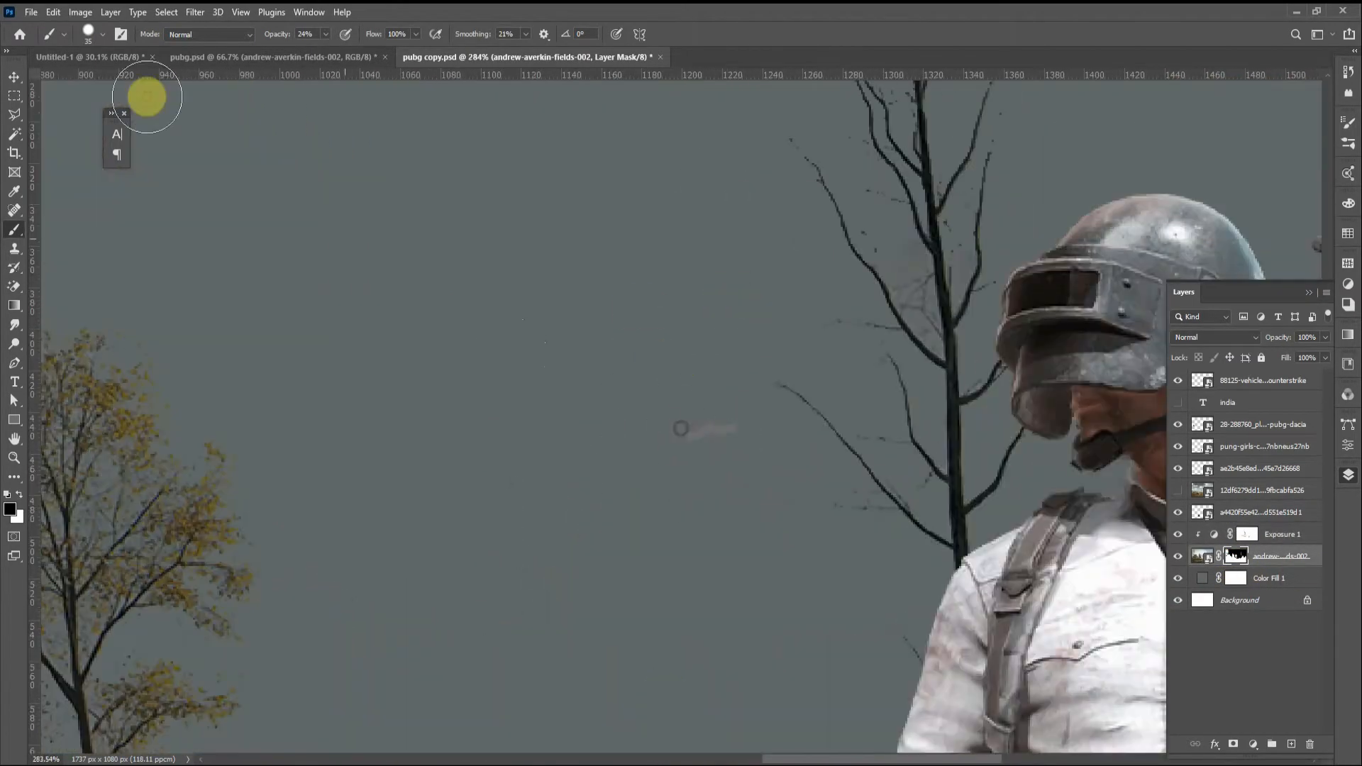
pyautogui.moveTo(627, 503); pyautogui.dragTo(805, 253)
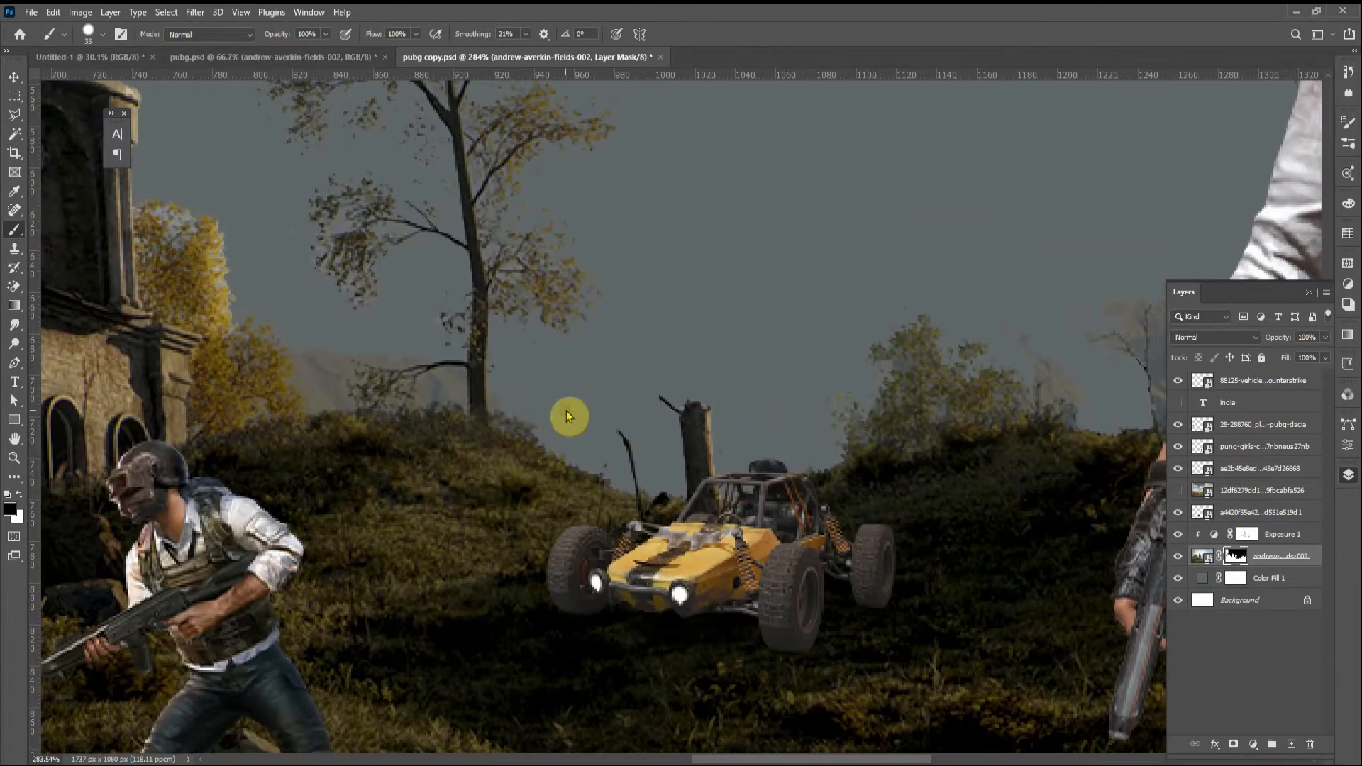
pyautogui.moveTo(171, 186); pyautogui.dragTo(383, 229)
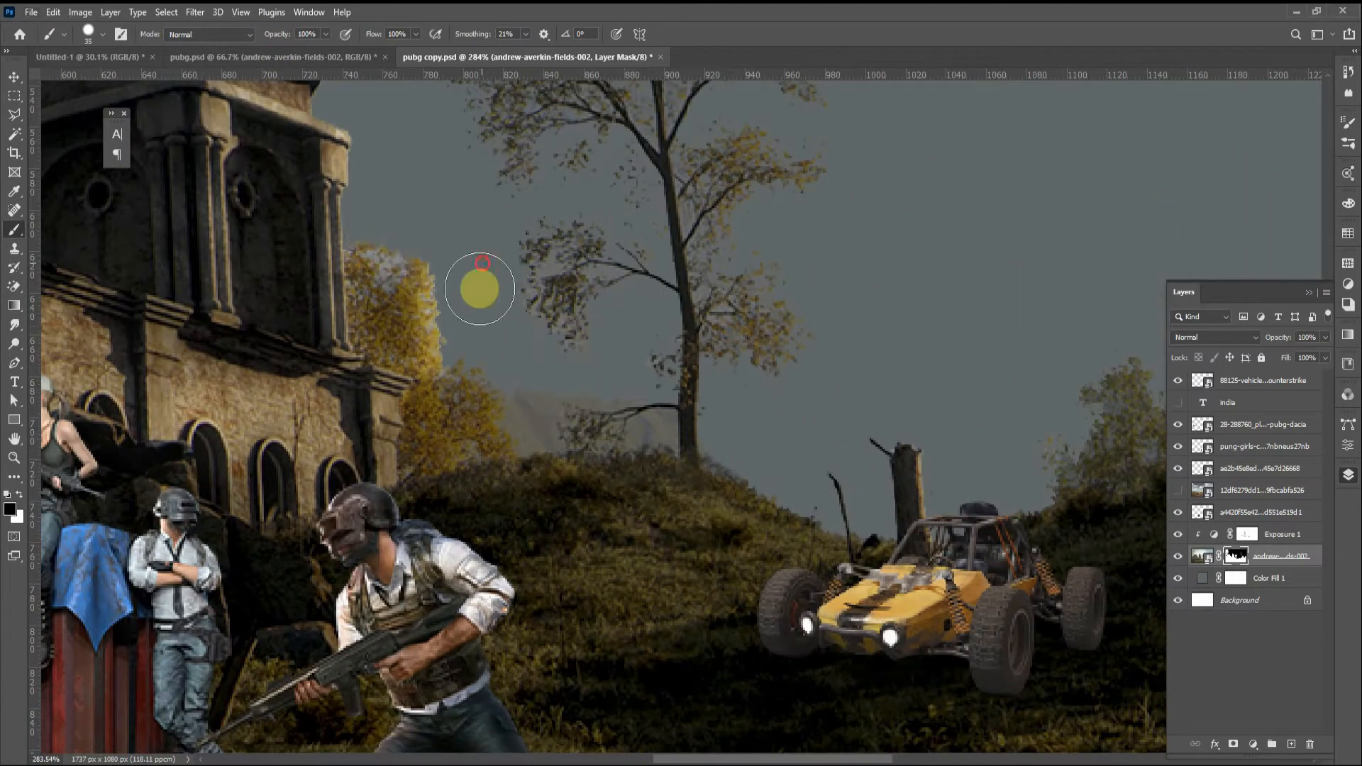
pyautogui.moveTo(480, 288); pyautogui.dragTo(466, 549)
# Step: Reveal the mountains behind the hill tree and buggy on the background mask, and restore the Exposure 1 mask over the bright patches
pyautogui.press('x')
pyautogui.moveTo(635, 244); pyautogui.dragTo(648, 404)
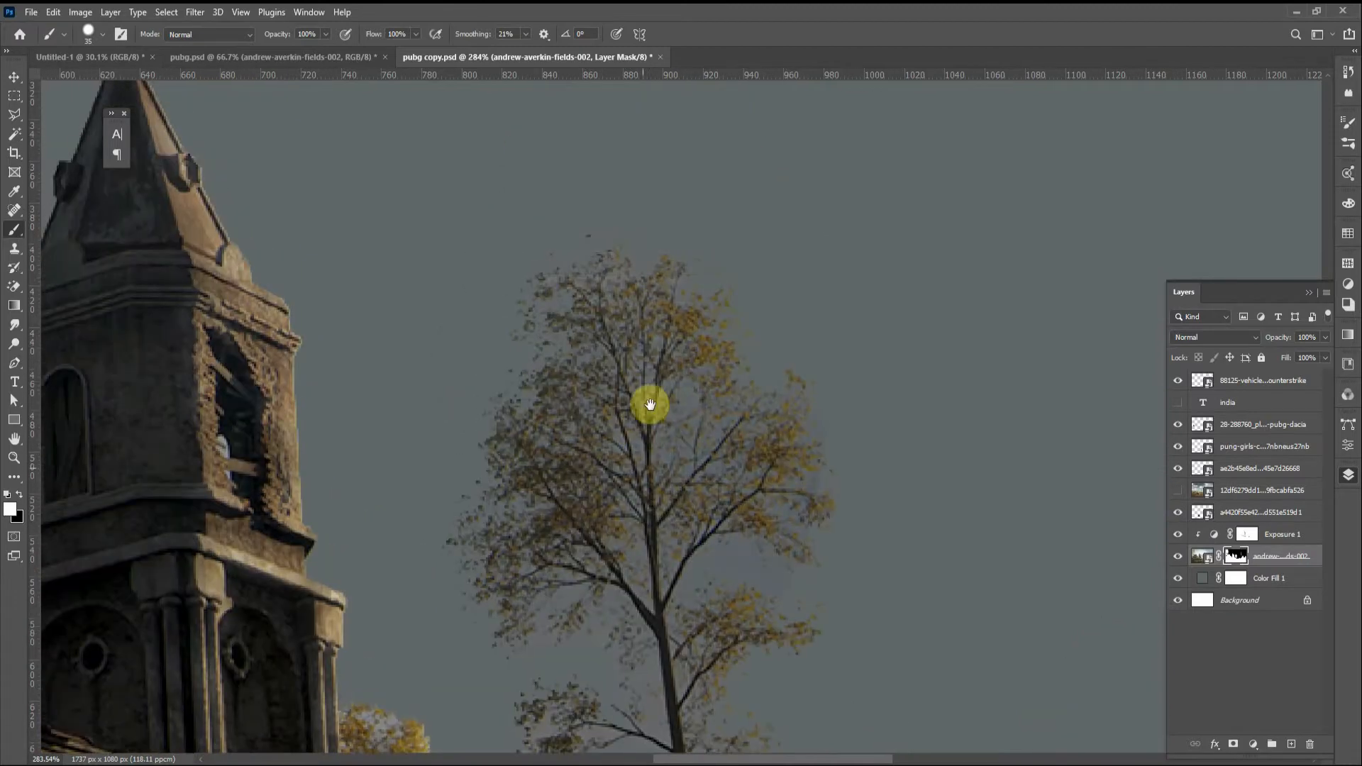
pyautogui.moveTo(571, 578); pyautogui.dragTo(616, 228)
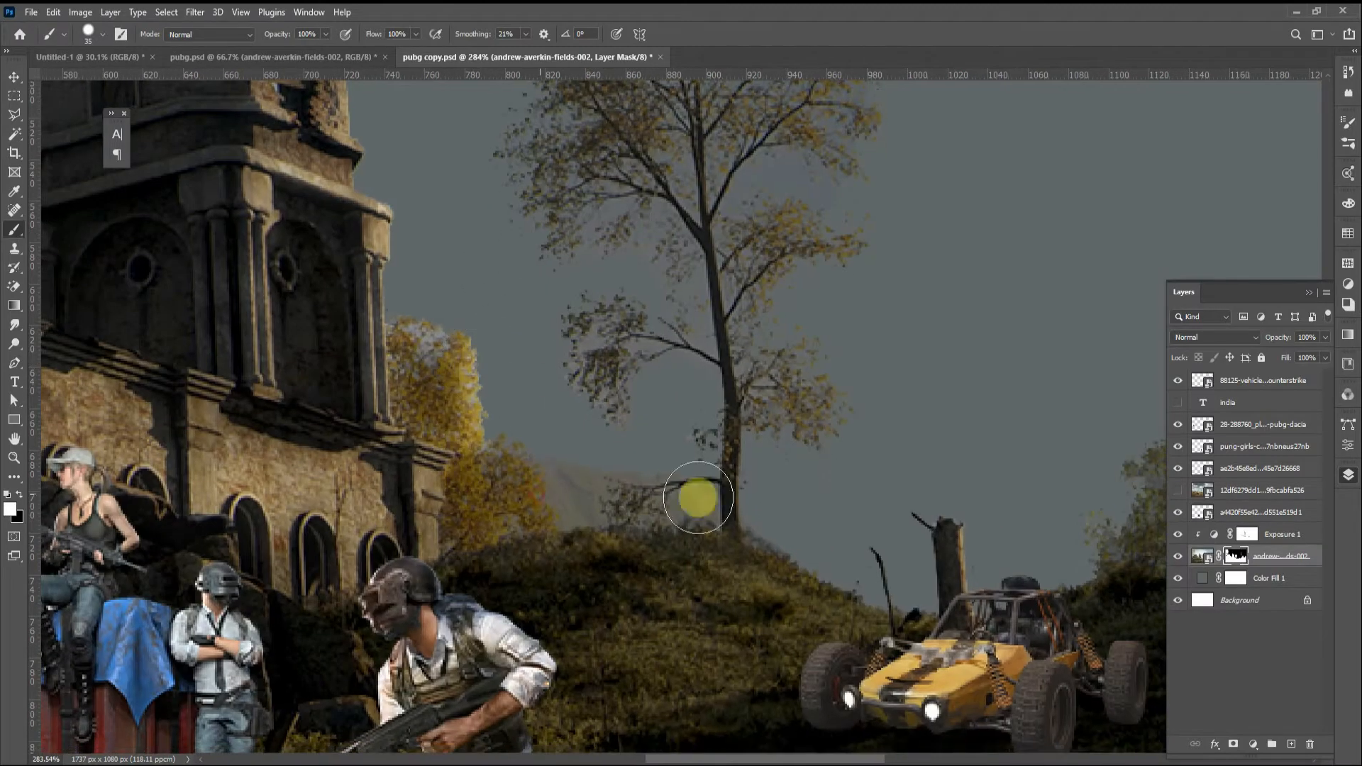
pyautogui.press('x')
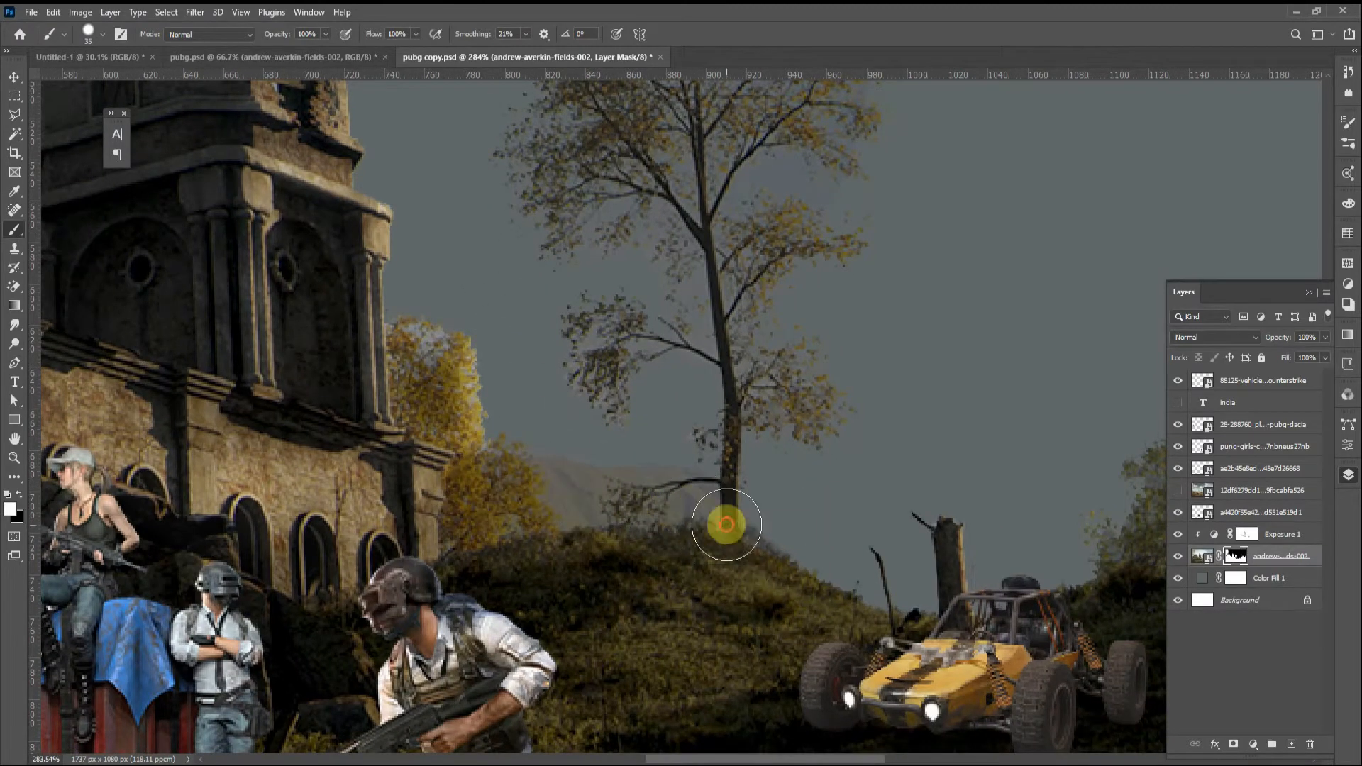
pyautogui.moveTo(727, 525); pyautogui.dragTo(916, 618)
pyautogui.moveTo(822, 513)
pyautogui.mouseDown()
pyautogui.moveTo(502, 419)
pyautogui.moveTo(402, 362)
pyautogui.moveTo(173, 326)
pyautogui.moveTo(442, 317)
pyautogui.mouseUp()
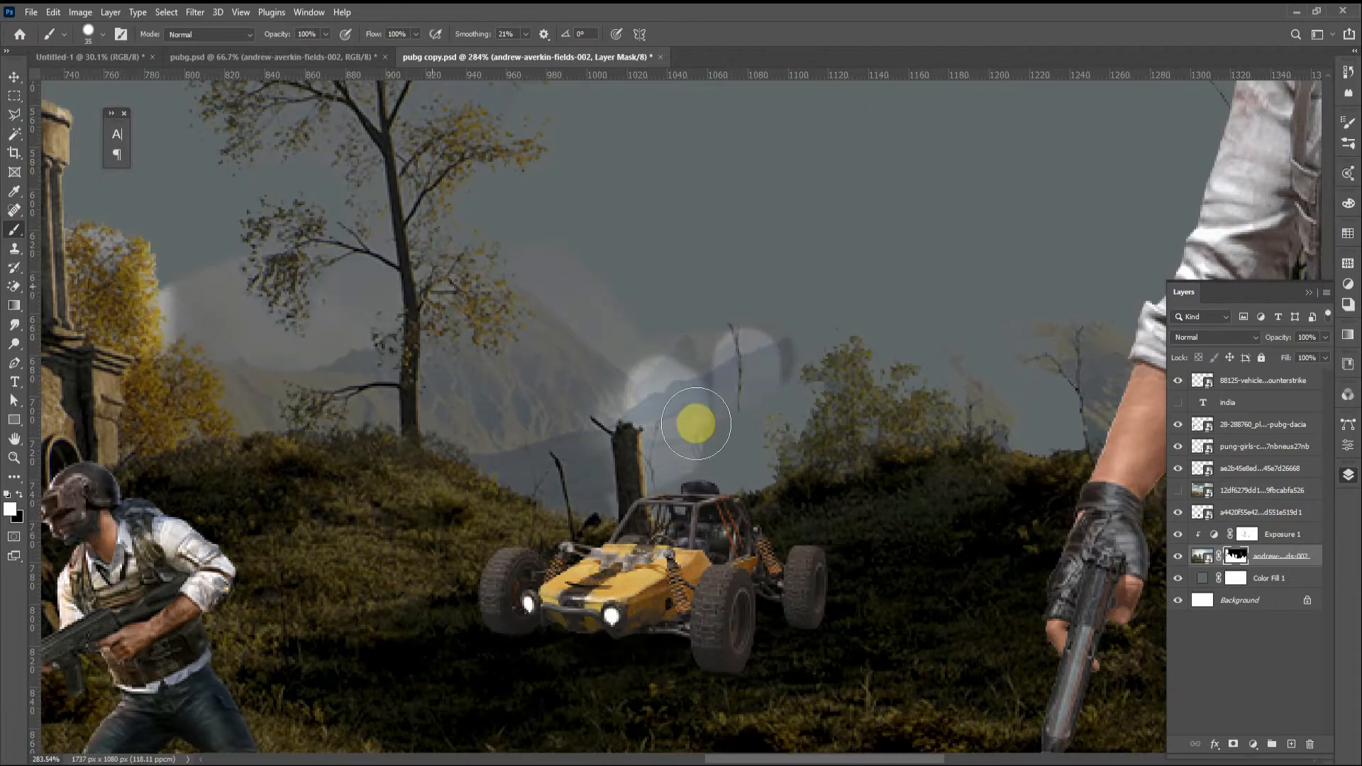
pyautogui.click(1247, 535)
pyautogui.moveTo(766, 369)
pyautogui.mouseDown()
pyautogui.moveTo(662, 342)
pyautogui.moveTo(675, 474)
pyautogui.mouseUp()
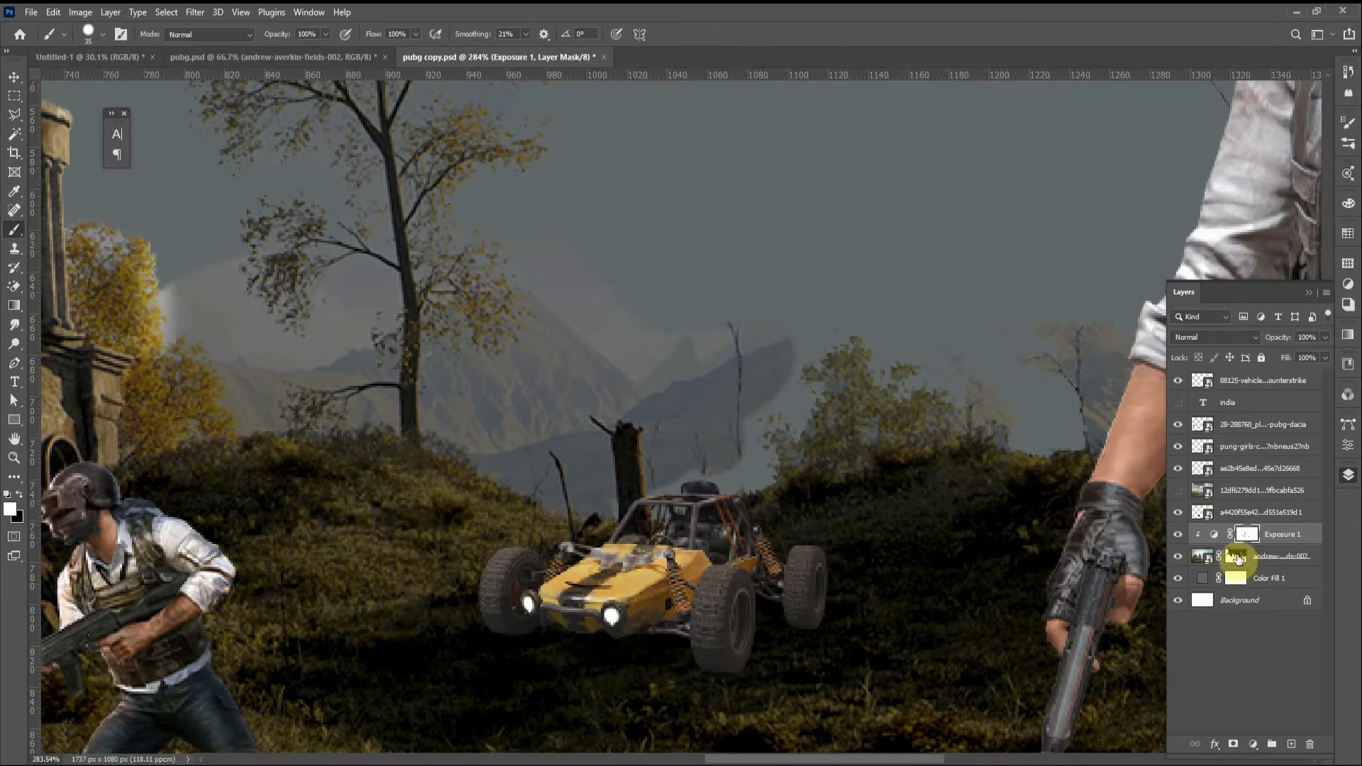
# Step: Paint white on the background photo's mask to reveal the mountains behind the large soldier and out to the image's far edge
pyautogui.click(1235, 557)
pyautogui.moveTo(791, 389)
pyautogui.mouseDown()
pyautogui.moveTo(657, 380)
pyautogui.moveTo(950, 323)
pyautogui.mouseUp()
pyautogui.moveTo(1022, 333); pyautogui.dragTo(651, 462)
pyautogui.moveTo(613, 356)
pyautogui.mouseDown()
pyautogui.moveTo(678, 412)
pyautogui.moveTo(637, 520)
pyautogui.moveTo(833, 468)
pyautogui.mouseUp()
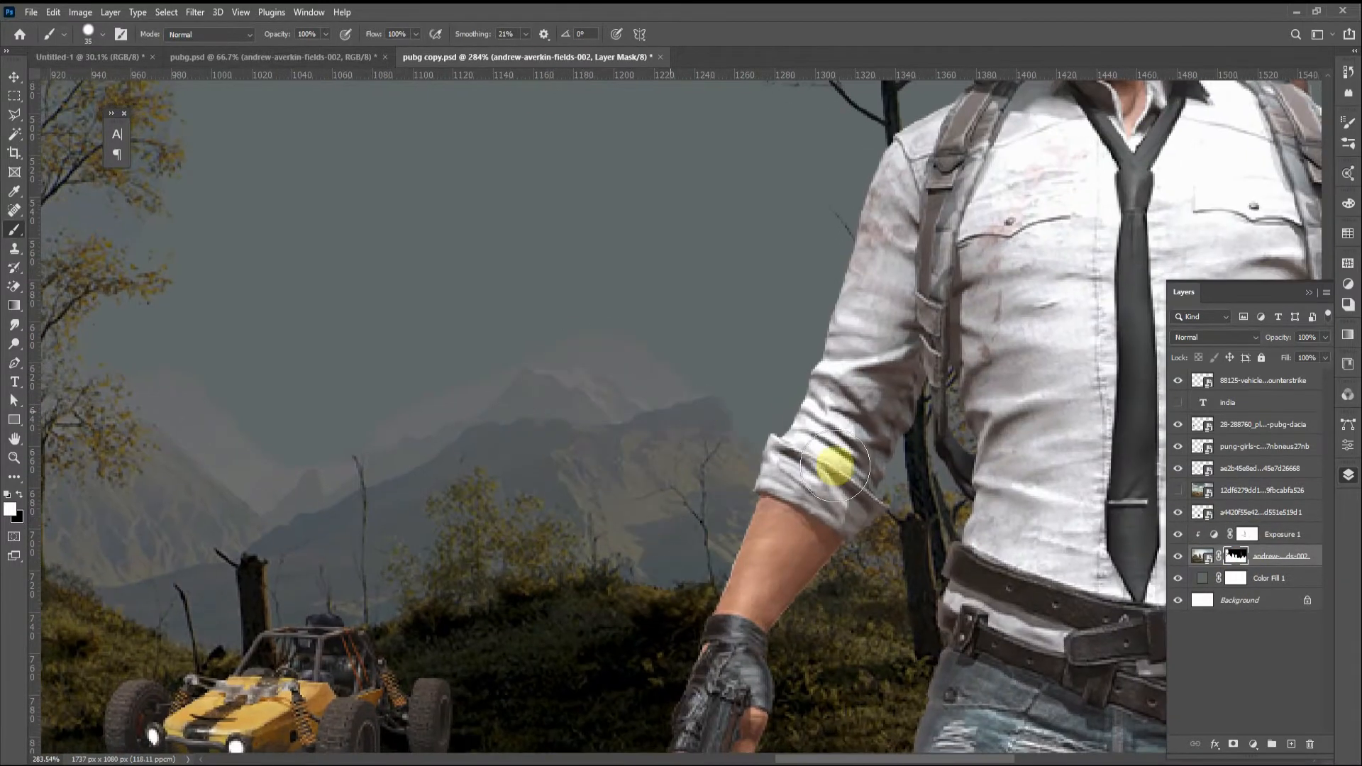
pyautogui.moveTo(964, 514); pyautogui.dragTo(699, 531)
pyautogui.moveTo(1031, 471); pyautogui.dragTo(595, 421)
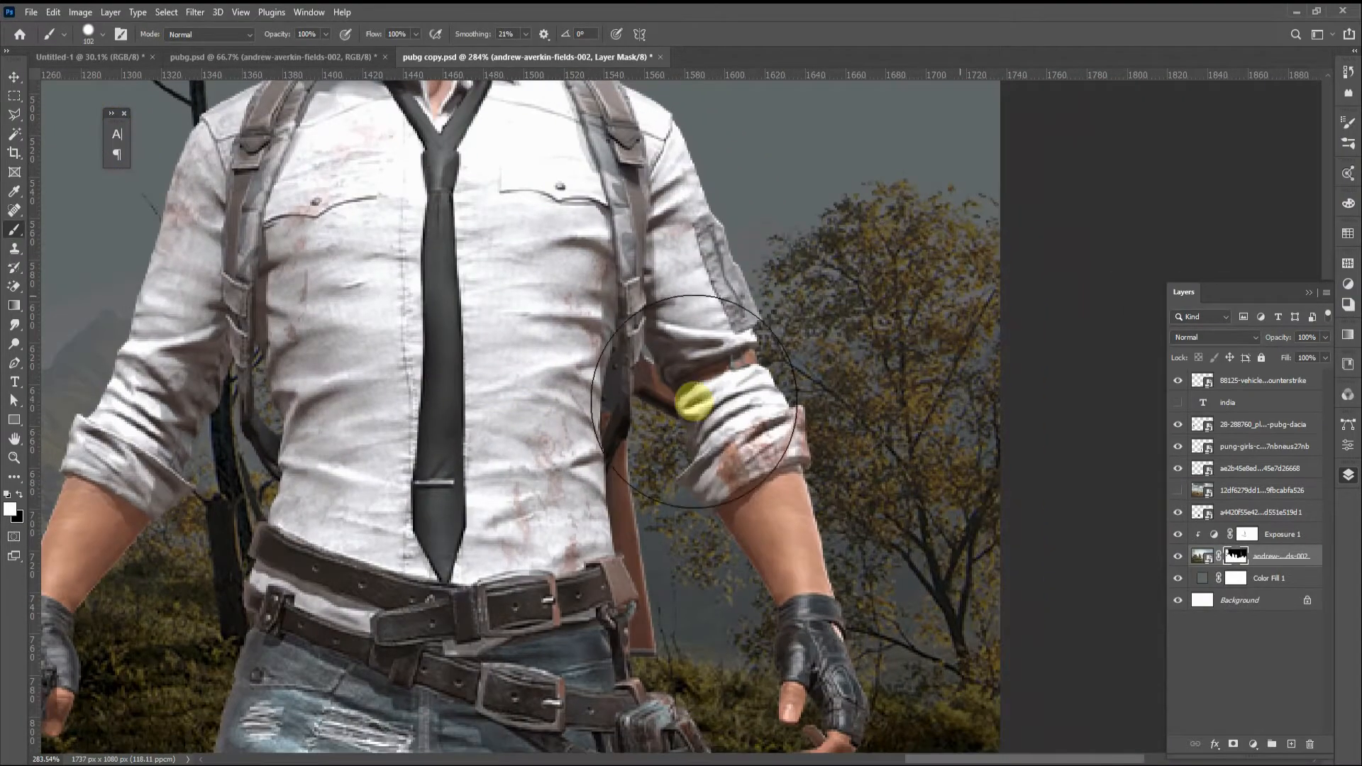
pyautogui.moveTo(1008, 136); pyautogui.dragTo(952, 409)
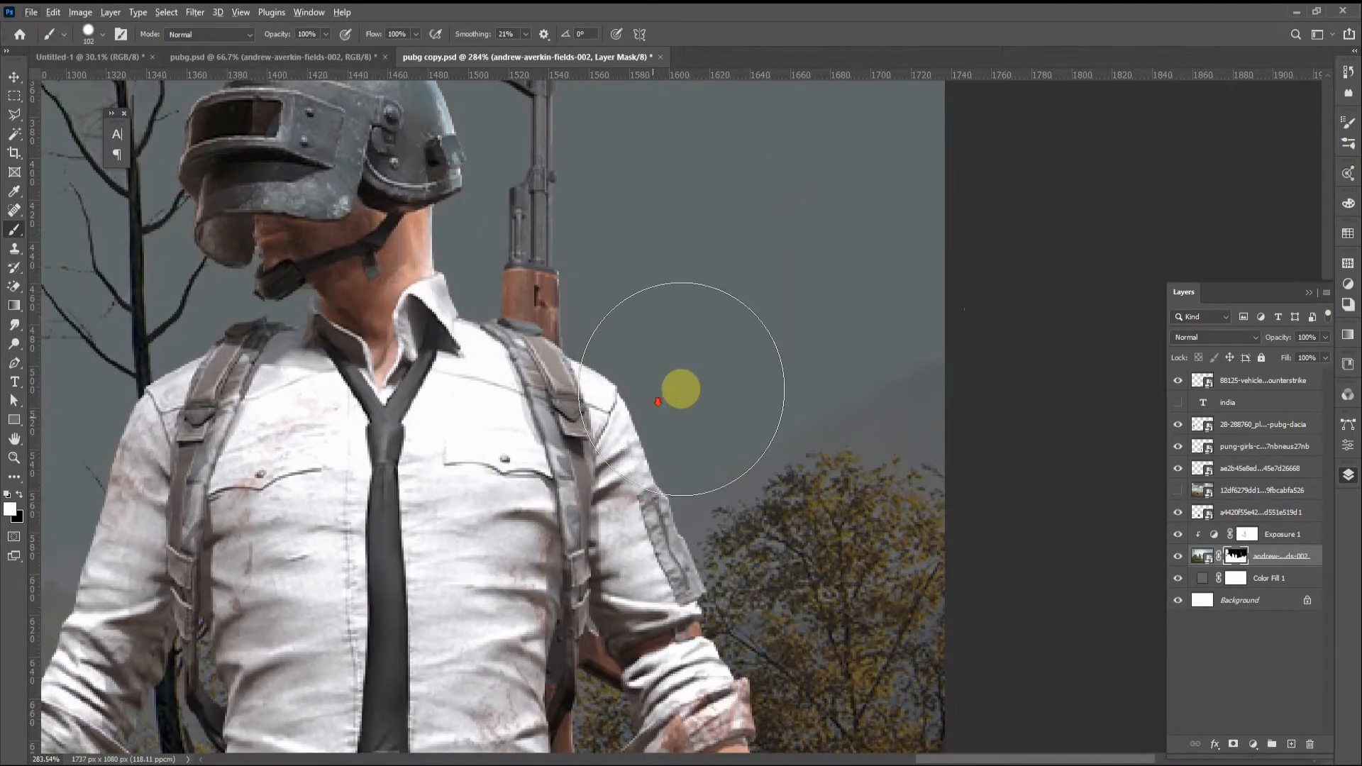
pyautogui.scroll(-5, 674, 386)
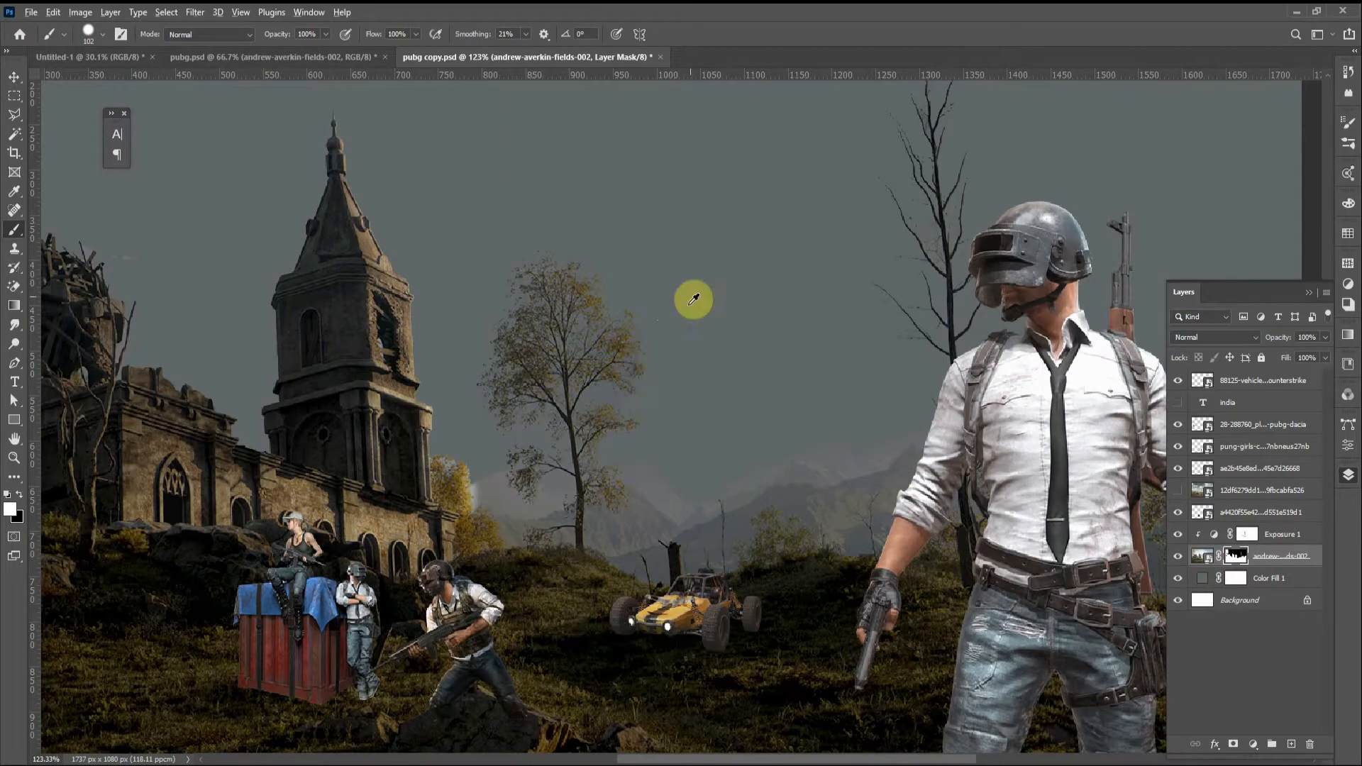
pyautogui.moveTo(736, 234)
pyautogui.mouseDown()
pyautogui.moveTo(727, 443)
pyautogui.moveTo(678, 434)
pyautogui.mouseUp()
# Step: Check the upper layers' visibility to find the large soldier, and hide only the soldier's layer
pyautogui.scroll(4, 1040, 454)
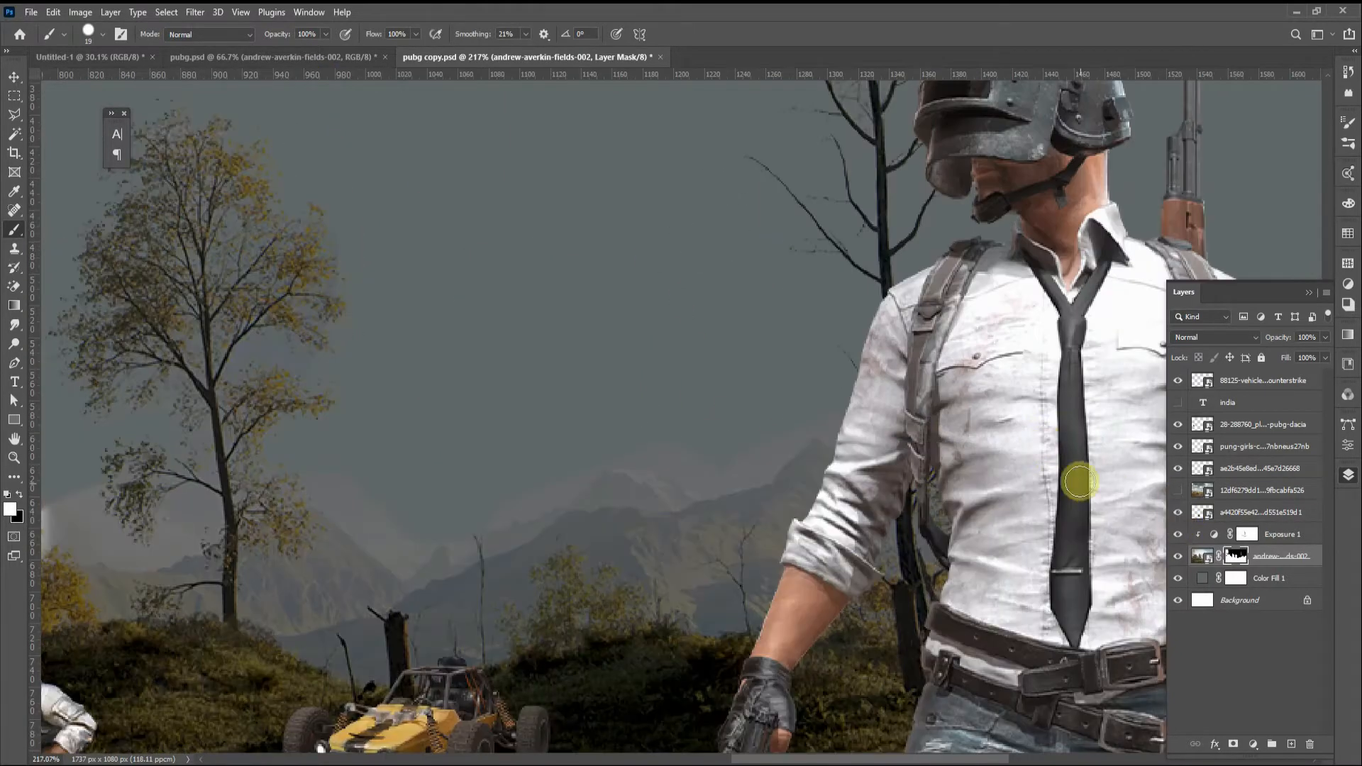
pyautogui.click(1177, 381)
pyautogui.click(1178, 425)
pyautogui.click(1177, 448)
pyautogui.click(1176, 447)
pyautogui.click(1178, 424)
pyautogui.click(1177, 402)
pyautogui.click(1178, 401)
pyautogui.click(1178, 381)
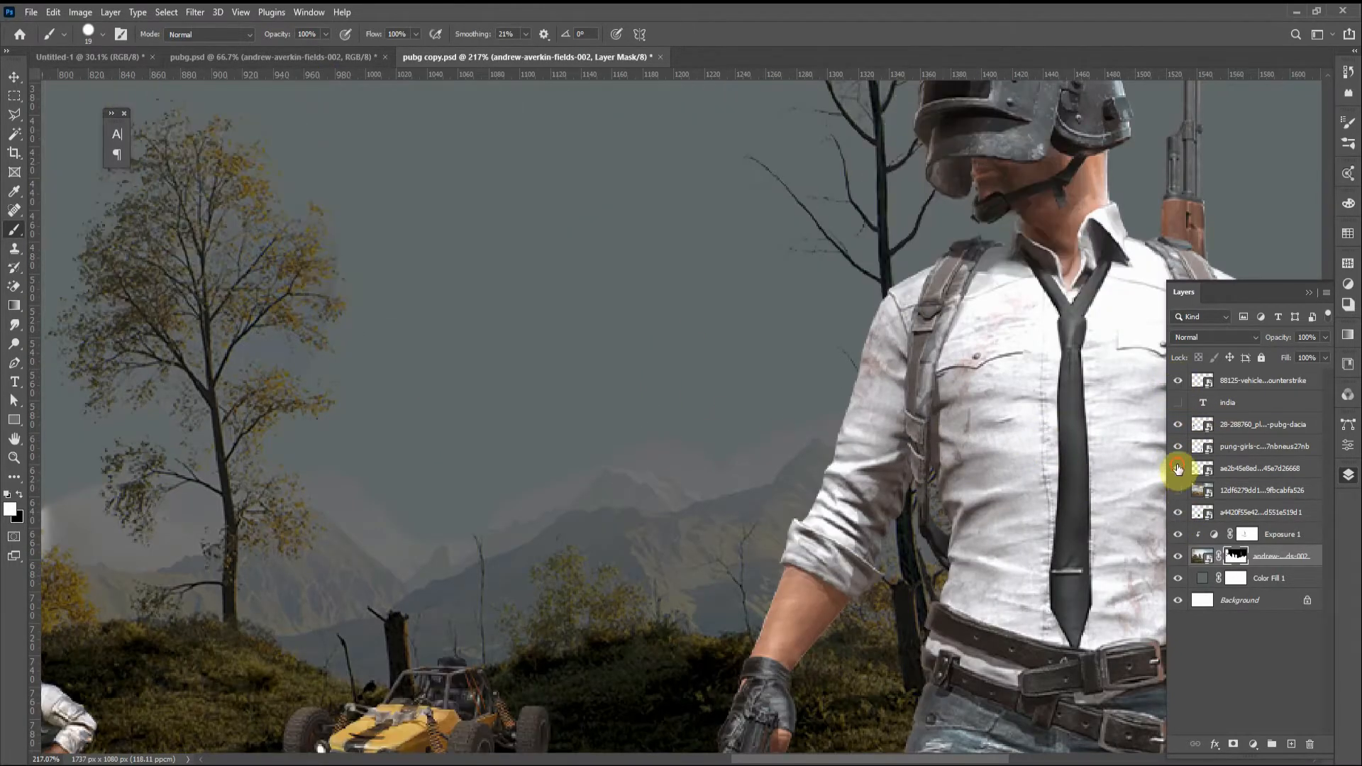
pyautogui.click(1177, 468)
# Step: Shrink the black brush to about 3 px for detail work and show the background photo's mask as a red overlay
pyautogui.moveTo(972, 390); pyautogui.dragTo(541, 542)
pyautogui.moveTo(1024, 490); pyautogui.dragTo(1043, 395)
pyautogui.moveTo(468, 489); pyautogui.dragTo(973, 357)
pyautogui.scroll(4, 973, 357)
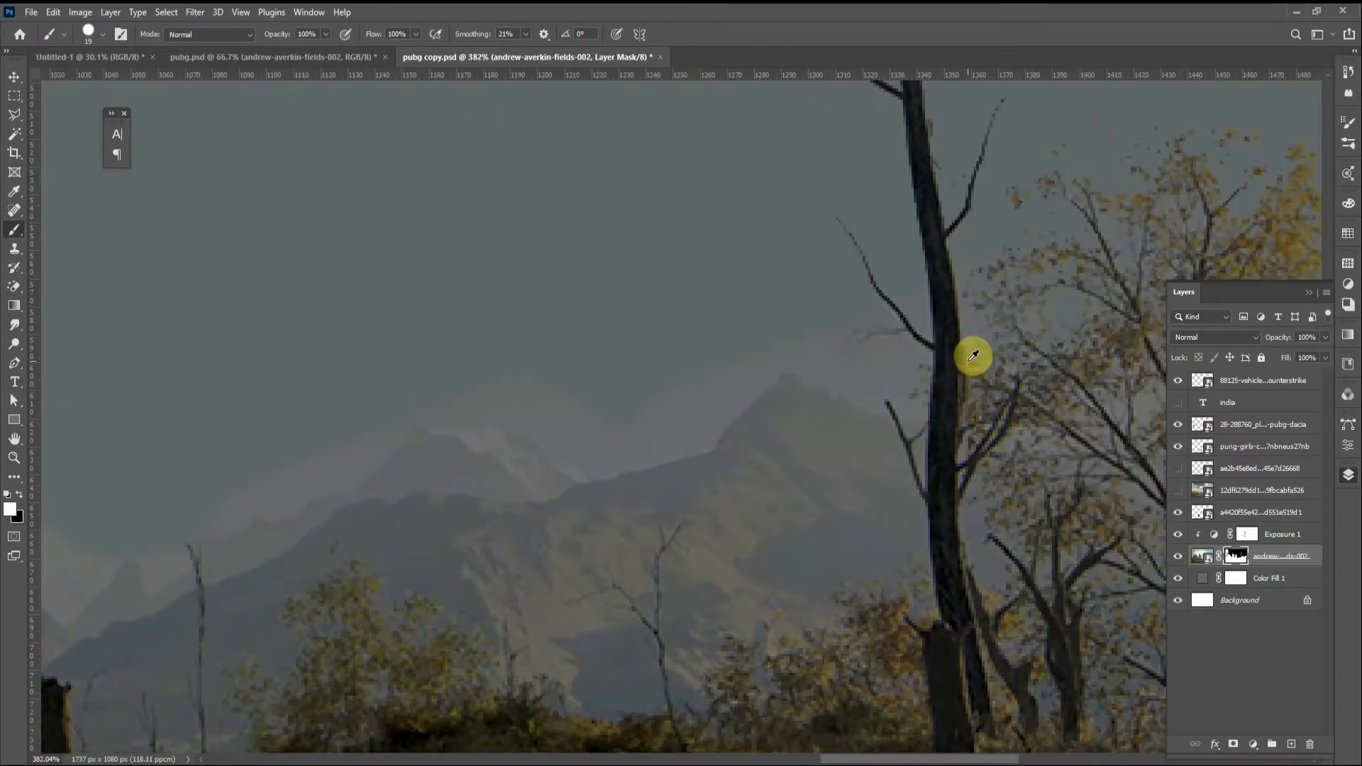
pyautogui.scroll(3, 923, 376)
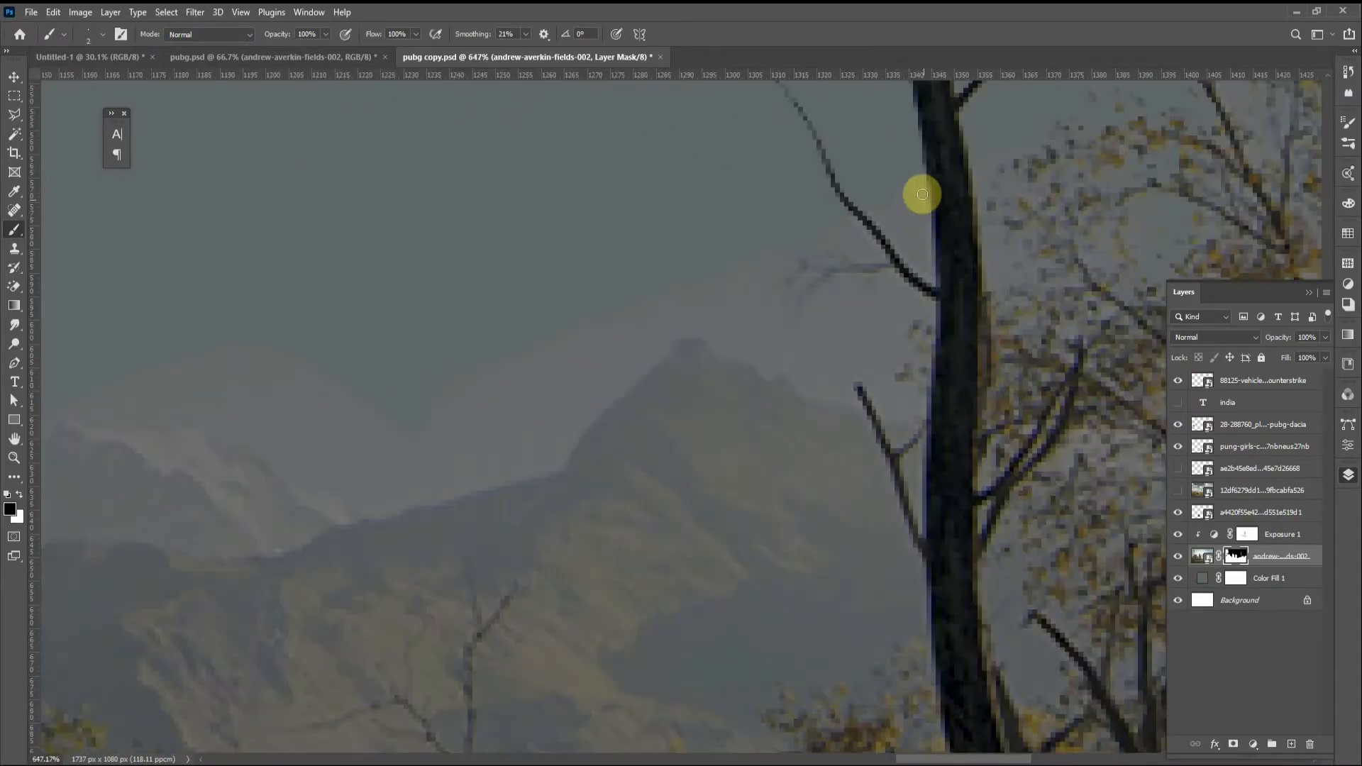
pyautogui.press('[')
pyautogui.press('[')
pyautogui.press('[')
pyautogui.press('[')
pyautogui.press('[')
pyautogui.press('[')
pyautogui.press('[')
pyautogui.press('[')
pyautogui.press('[')
pyautogui.press('\\')
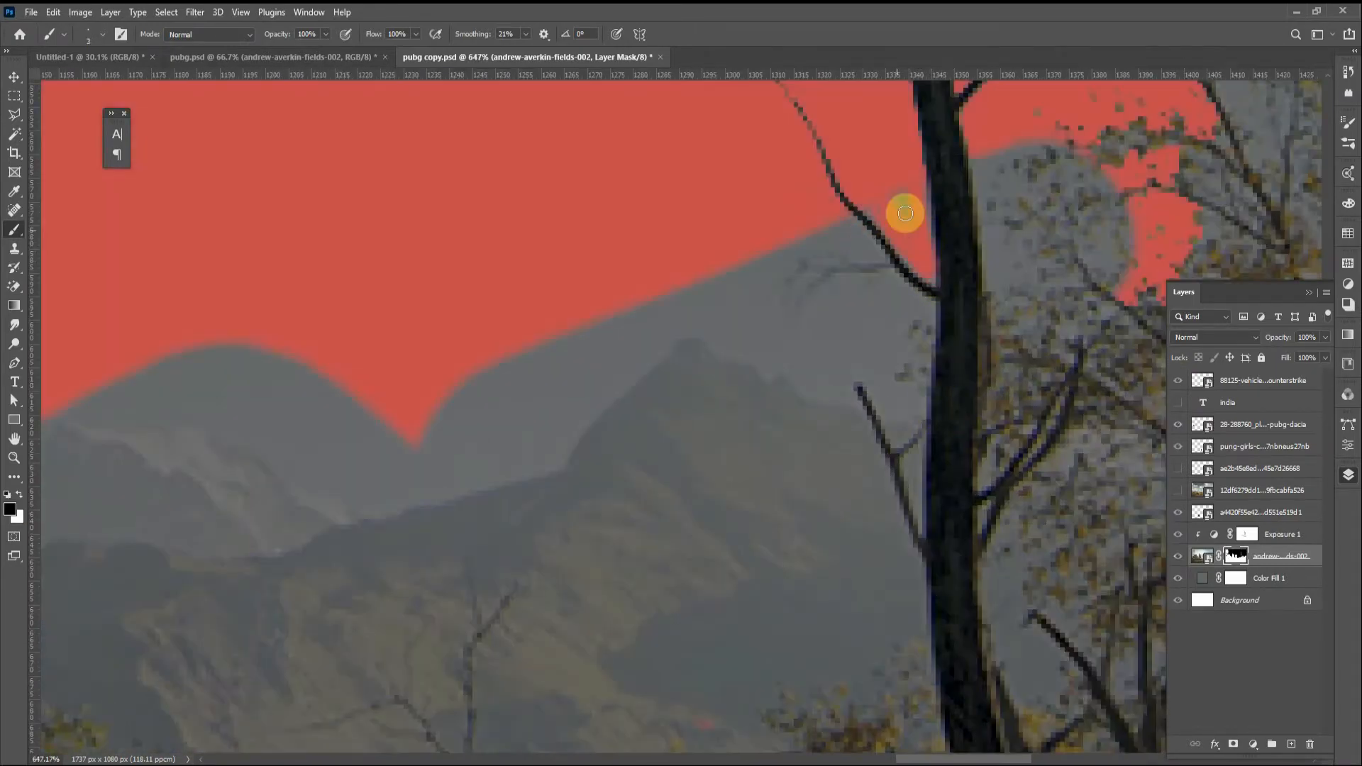
# Step: Mask out the pale sky between the dead tree's branches and along the ridge of the nearest mountain peak
pyautogui.moveTo(840, 260); pyautogui.dragTo(789, 277)
pyautogui.moveTo(799, 249); pyautogui.dragTo(811, 249)
pyautogui.moveTo(803, 194); pyautogui.dragTo(869, 276)
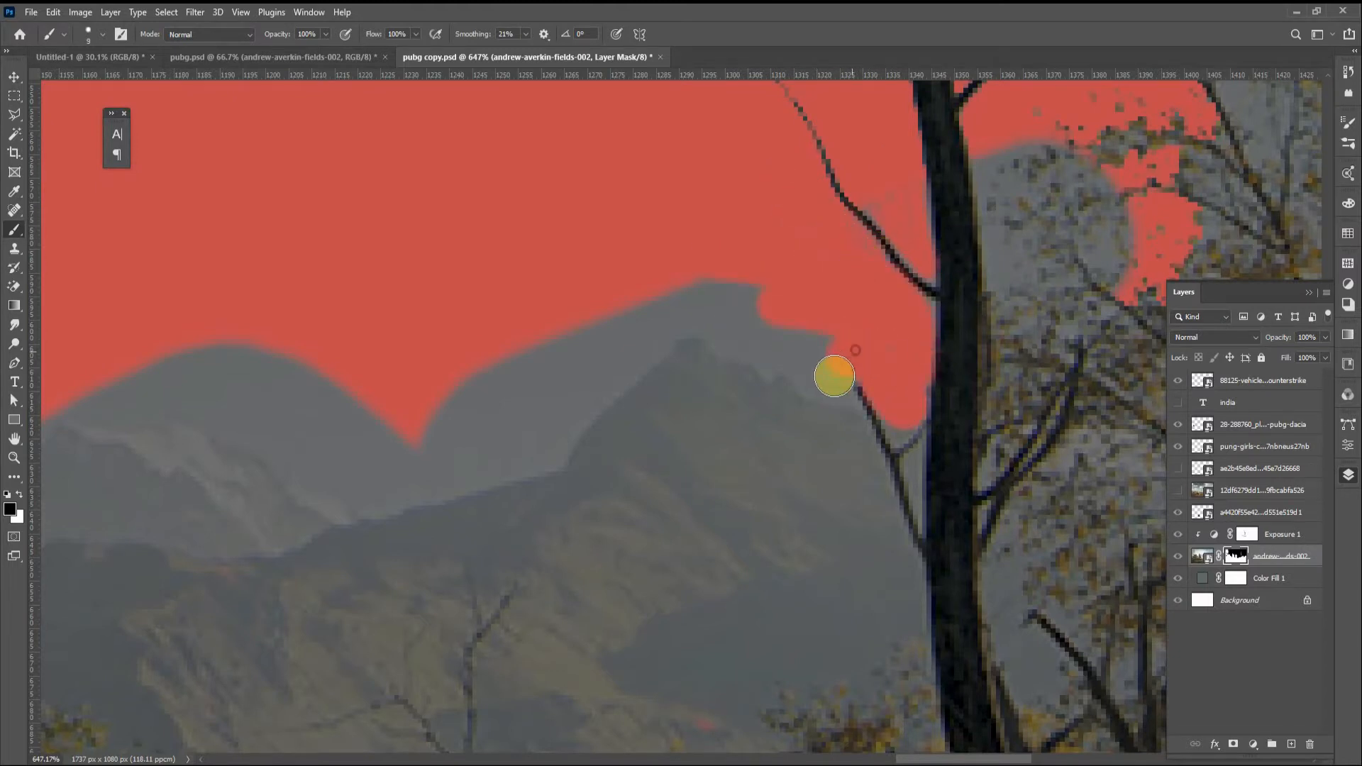
pyautogui.moveTo(817, 333); pyautogui.dragTo(624, 291)
pyautogui.moveTo(536, 349)
pyautogui.mouseDown()
pyautogui.moveTo(785, 276)
pyautogui.moveTo(749, 277)
pyautogui.mouseUp()
pyautogui.moveTo(844, 254); pyautogui.dragTo(832, 324)
pyautogui.moveTo(794, 378); pyautogui.dragTo(543, 371)
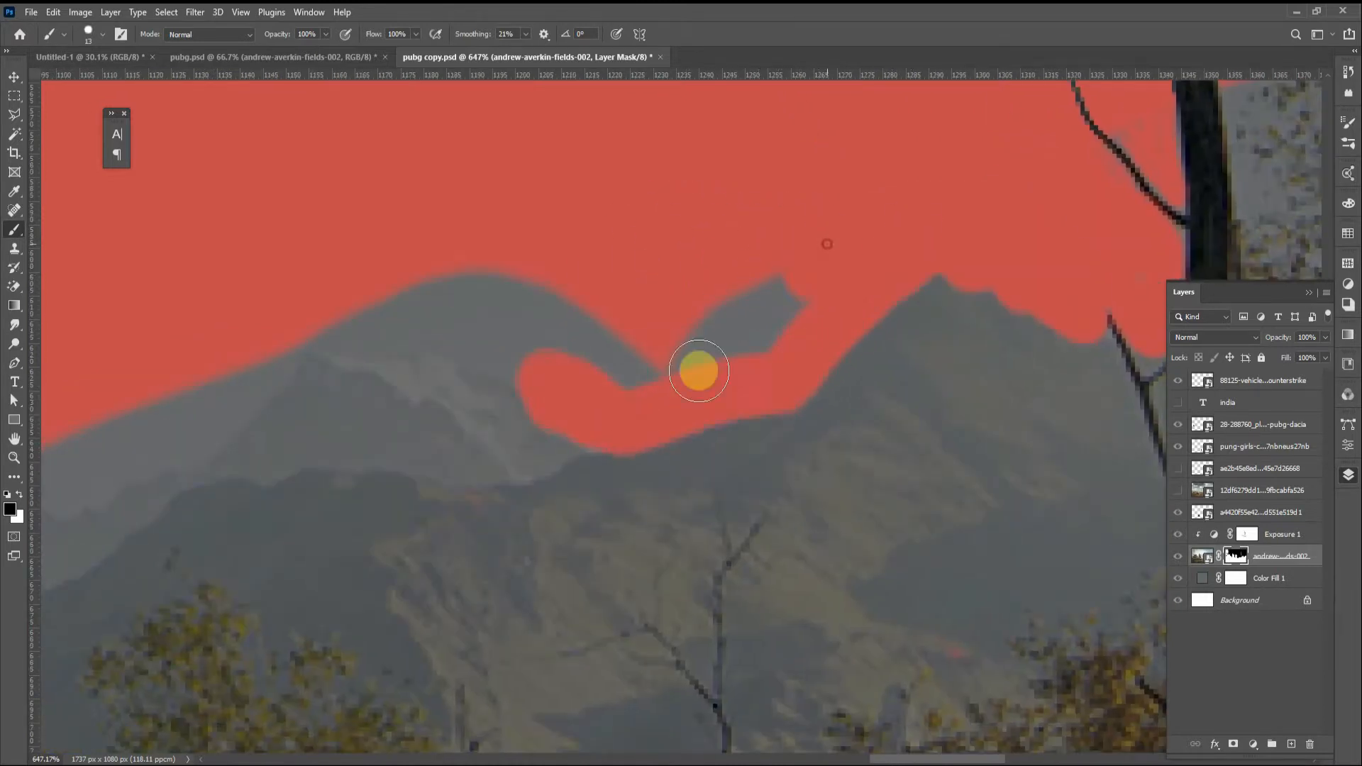
# Step: Mask out the sky along the middle mountain peak's outline, following its slope down toward the thin dead trunk
pyautogui.moveTo(714, 288); pyautogui.dragTo(735, 287)
pyautogui.moveTo(732, 287)
pyautogui.mouseDown()
pyautogui.moveTo(565, 319)
pyautogui.moveTo(442, 261)
pyautogui.mouseUp()
pyautogui.moveTo(414, 270)
pyautogui.mouseDown()
pyautogui.moveTo(863, 355)
pyautogui.moveTo(777, 344)
pyautogui.mouseUp()
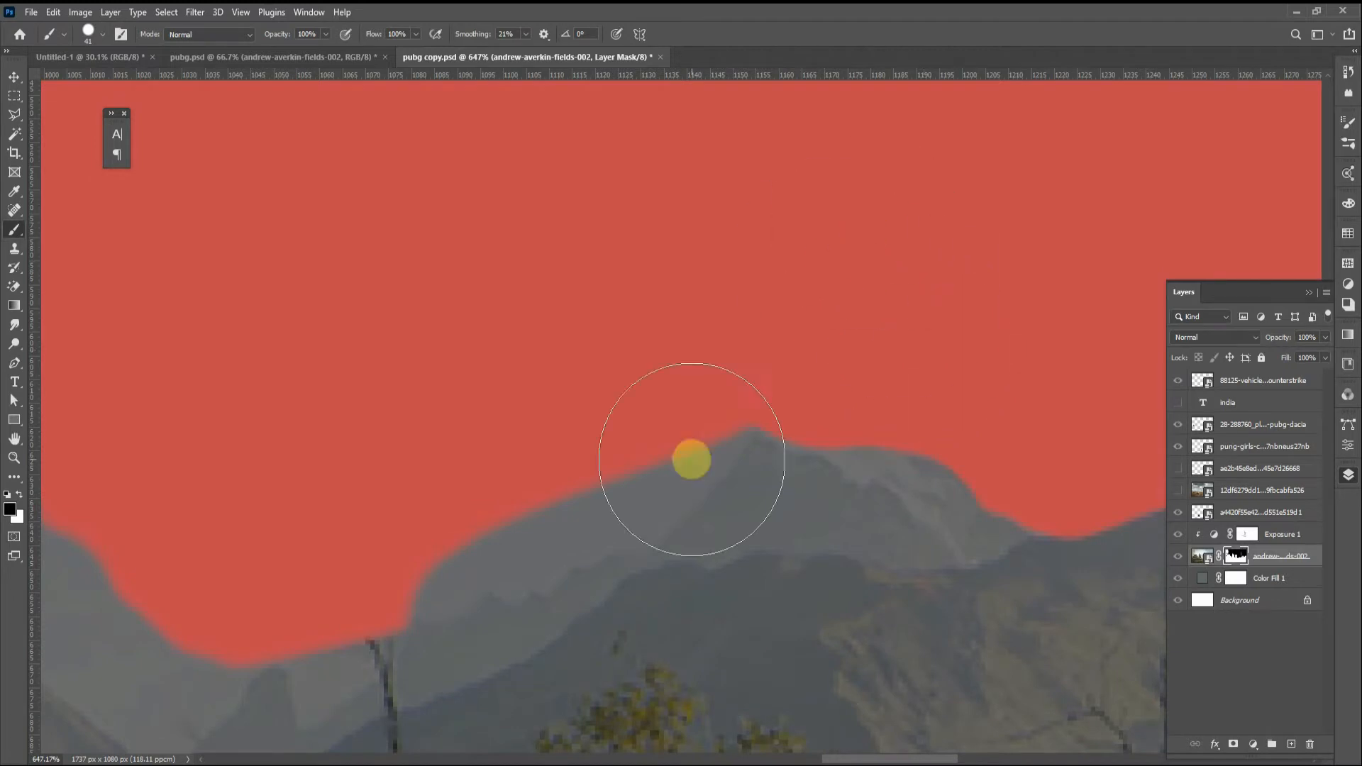
pyautogui.moveTo(730, 383)
pyautogui.mouseDown()
pyautogui.moveTo(669, 379)
pyautogui.moveTo(734, 408)
pyautogui.mouseUp()
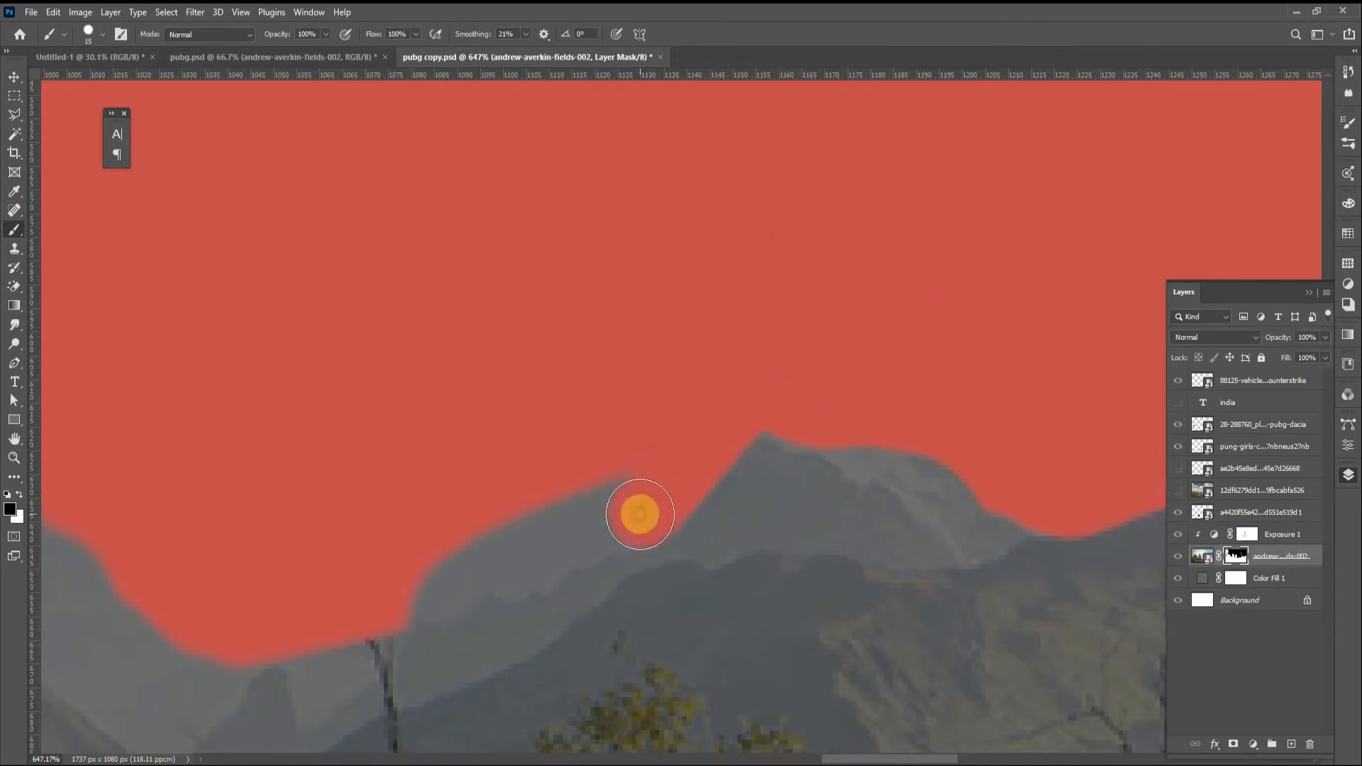
pyautogui.moveTo(536, 560); pyautogui.dragTo(887, 277)
pyautogui.moveTo(696, 374)
pyautogui.mouseDown()
pyautogui.moveTo(681, 374)
pyautogui.moveTo(711, 389)
pyautogui.moveTo(705, 235)
pyautogui.mouseUp()
pyautogui.moveTo(627, 232)
pyautogui.mouseDown()
pyautogui.moveTo(713, 341)
pyautogui.moveTo(742, 299)
pyautogui.moveTo(779, 408)
pyautogui.mouseUp()
# Step: Refine the mask around the thin dead trunk with a small brush and clear the sky from the valley beside it
pyautogui.scroll(3, 737, 321)
pyautogui.press('x')
pyautogui.moveTo(797, 393); pyautogui.dragTo(811, 392)
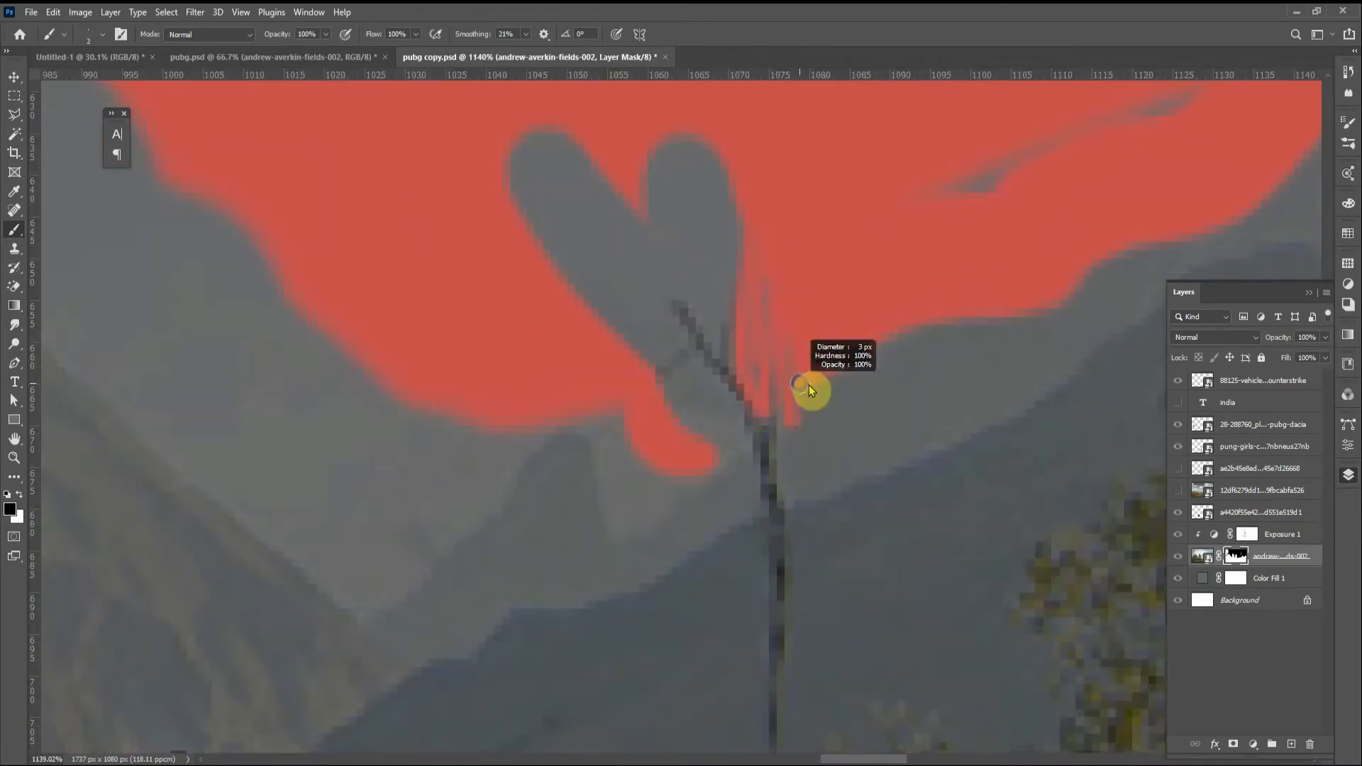
pyautogui.scroll(-6, 815, 318)
pyautogui.scroll(2, 788, 324)
pyautogui.scroll(3, 788, 324)
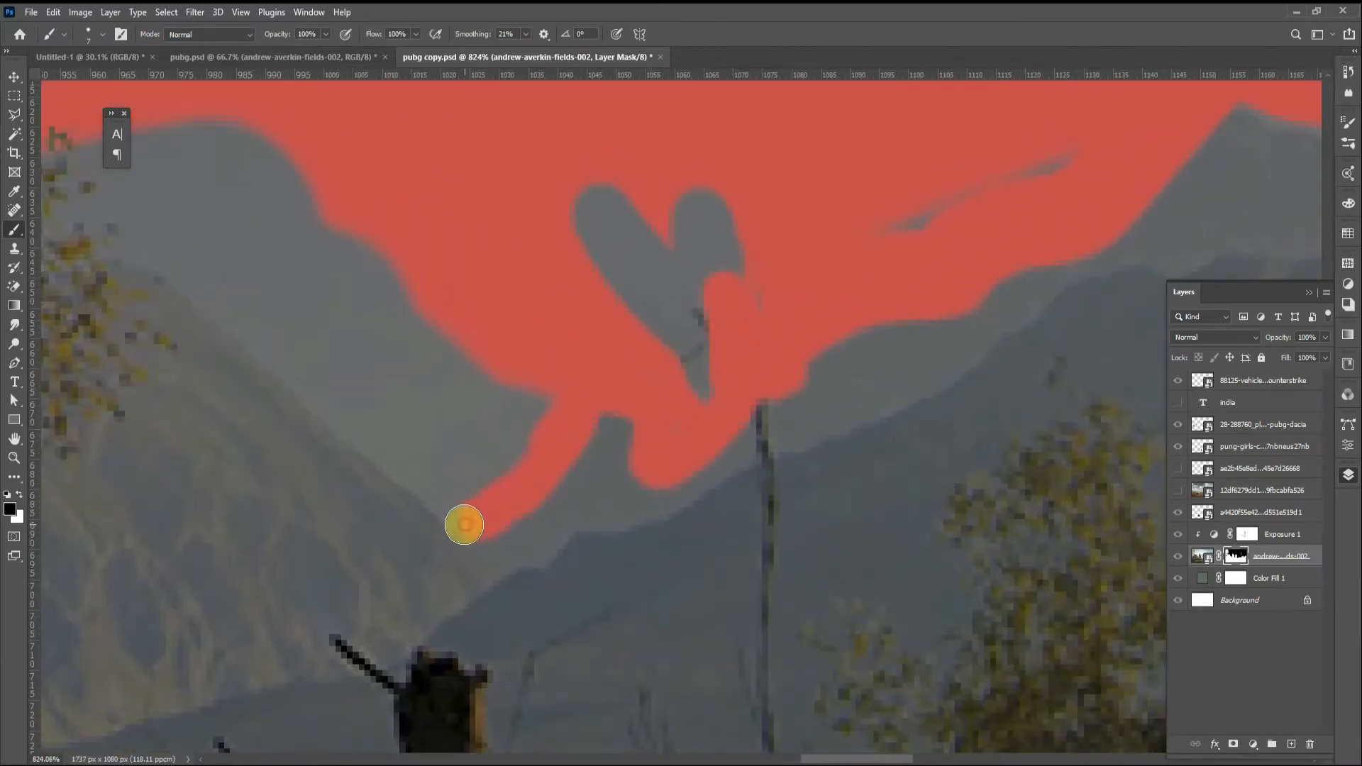
pyautogui.moveTo(465, 524); pyautogui.dragTo(460, 526)
pyautogui.moveTo(381, 430); pyautogui.dragTo(792, 487)
# Step: Mask out the sky along the mountain slope between the valley and the tree on the hill
pyautogui.scroll(3, 573, 329)
pyautogui.keyDown('shift'); pyautogui.click(578, 341); pyautogui.keyUp('shift')
pyautogui.moveTo(578, 341)
pyautogui.mouseDown()
pyautogui.moveTo(517, 319)
pyautogui.moveTo(465, 174)
pyautogui.mouseUp()
pyautogui.moveTo(541, 128); pyautogui.dragTo(703, 376)
pyautogui.moveTo(708, 371); pyautogui.dragTo(796, 404)
pyautogui.moveTo(677, 383); pyautogui.dragTo(802, 493)
pyautogui.moveTo(780, 537)
pyautogui.mouseDown()
pyautogui.moveTo(487, 332)
pyautogui.moveTo(762, 552)
pyautogui.moveTo(877, 495)
pyautogui.moveTo(1011, 466)
pyautogui.moveTo(945, 532)
pyautogui.moveTo(394, 419)
pyautogui.mouseUp()
pyautogui.scroll(-3, 487, 326)
# Step: Mask out the remaining sky patches around the far trees and between the church and the hill tree
pyautogui.scroll(-10, 374, 342)
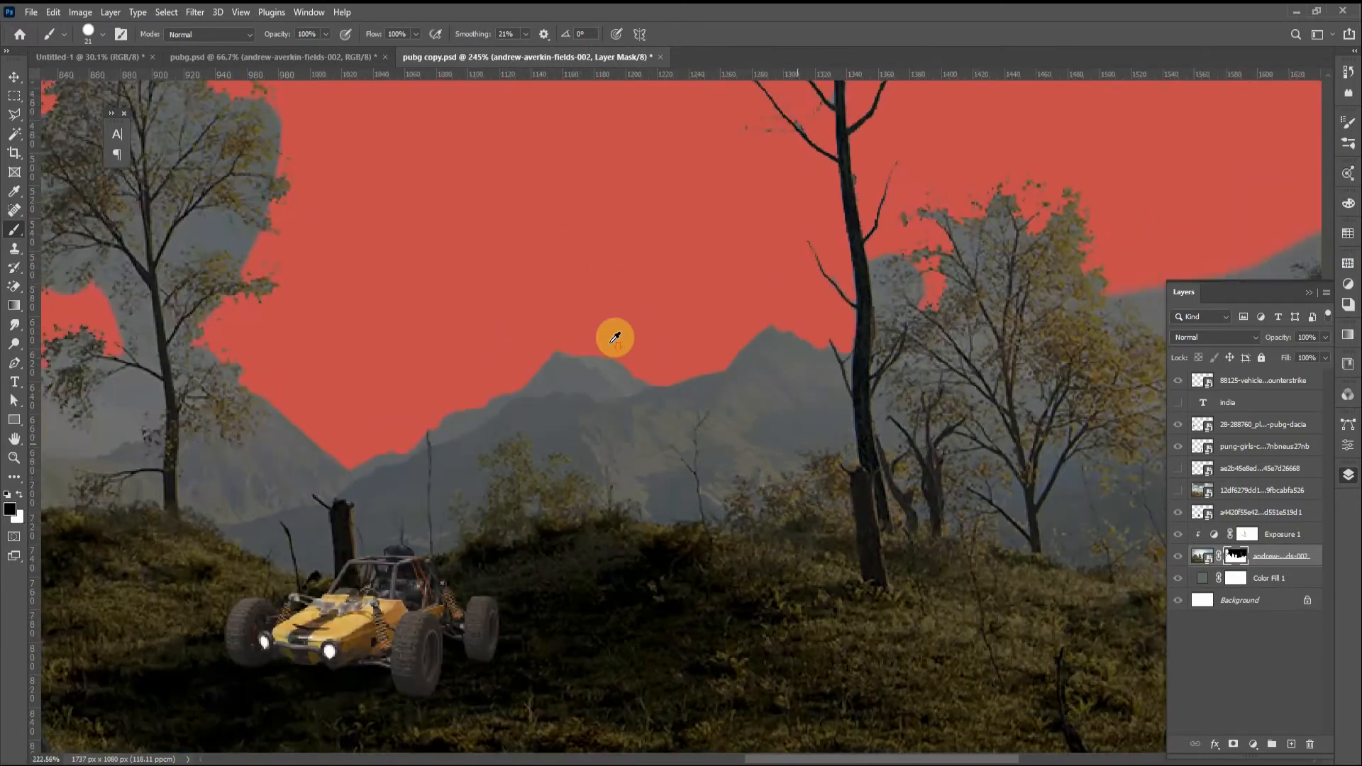
pyautogui.scroll(6, 993, 284)
pyautogui.moveTo(1048, 272)
pyautogui.mouseDown()
pyautogui.moveTo(1028, 294)
pyautogui.moveTo(931, 283)
pyautogui.moveTo(791, 374)
pyautogui.moveTo(714, 343)
pyautogui.mouseUp()
pyautogui.scroll(-9, 820, 284)
pyautogui.scroll(7, 836, 312)
pyautogui.moveTo(271, 443); pyautogui.dragTo(654, 348)
pyautogui.scroll(-7, 638, 362)
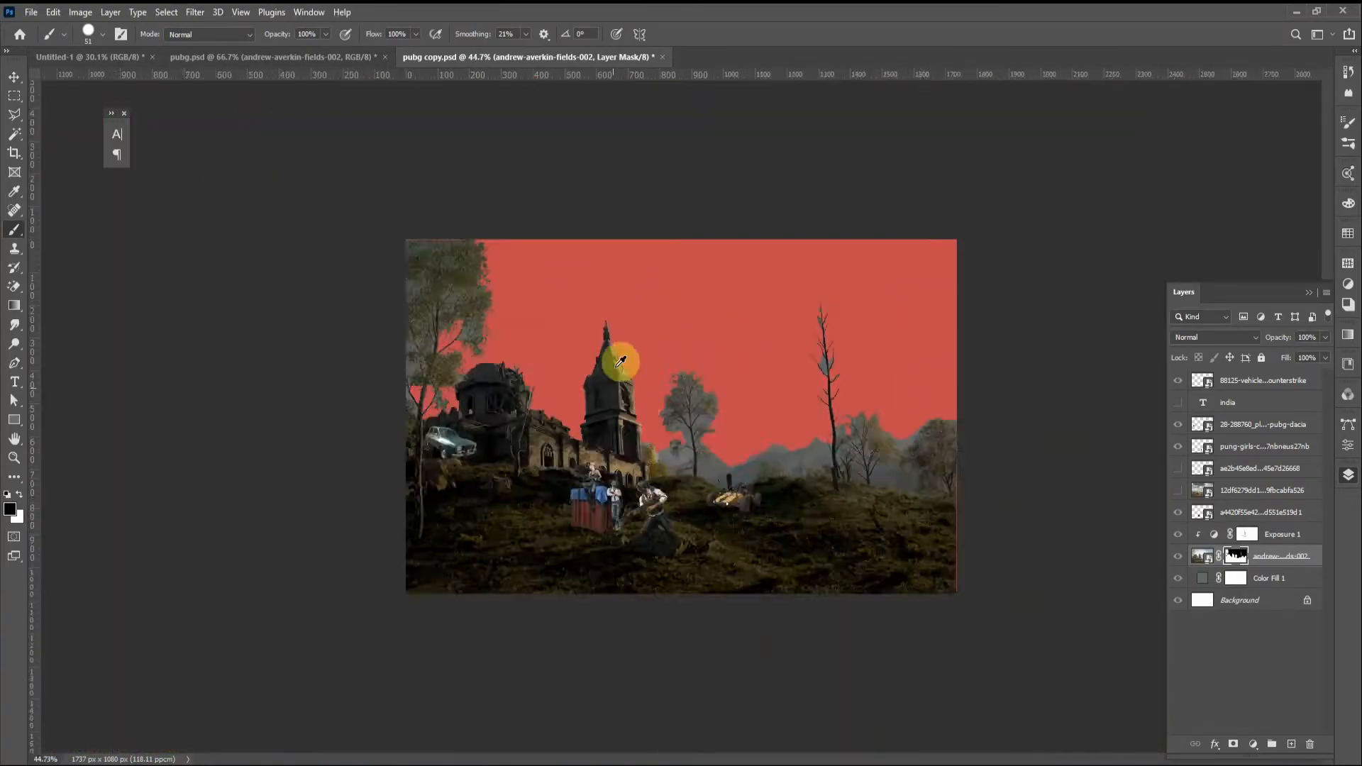
# Step: Mask out the sky between the yellow bush beside the church and the hill tree's trunk, and turn off the mask overlay
pyautogui.scroll(10, 700, 481)
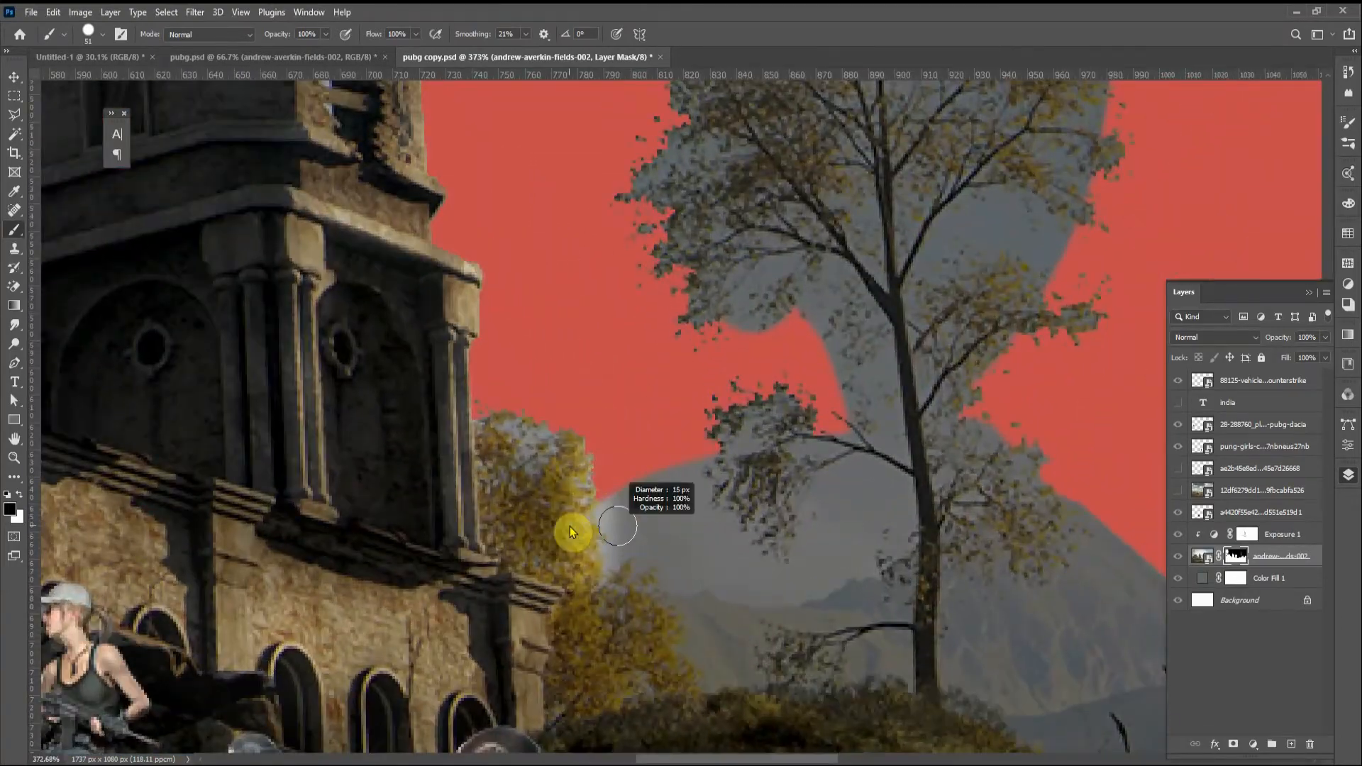
pyautogui.moveTo(621, 490); pyautogui.dragTo(607, 542)
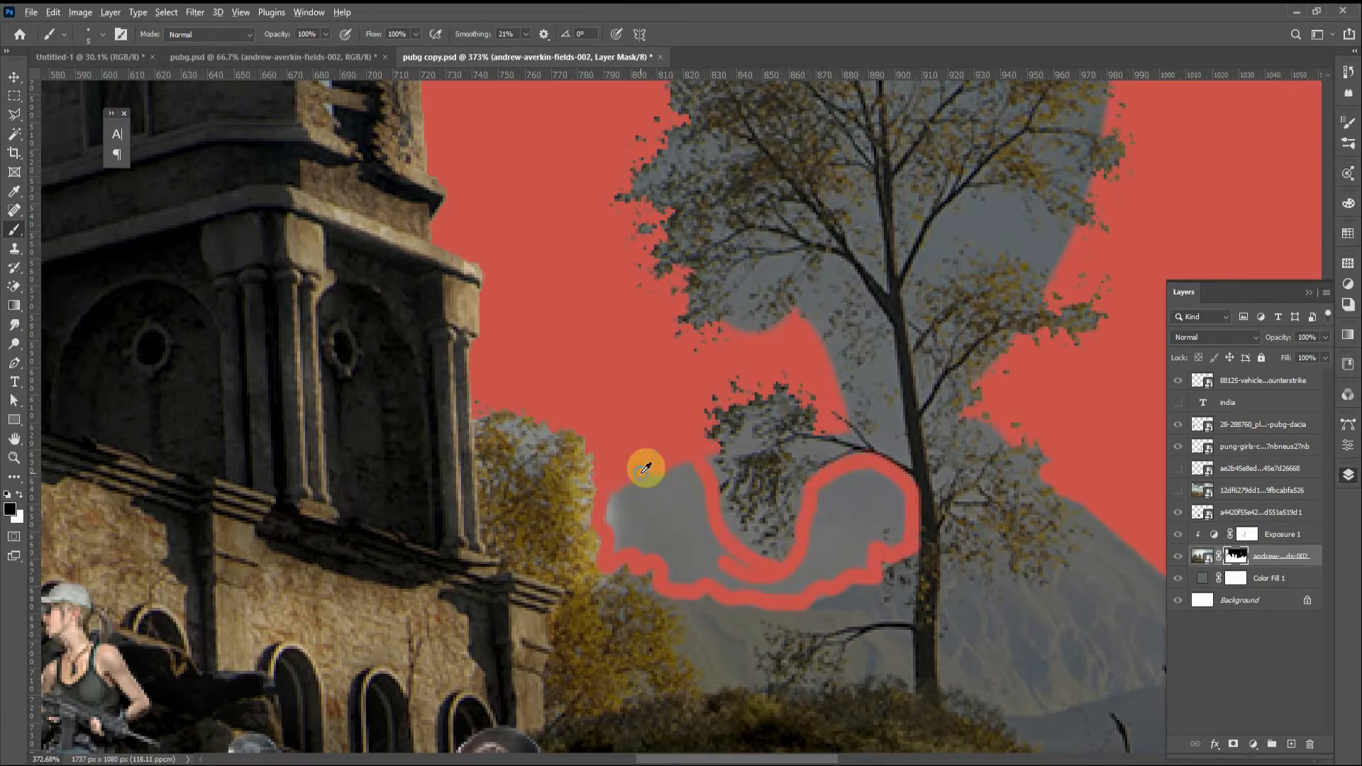
pyautogui.moveTo(674, 473); pyautogui.dragTo(636, 535)
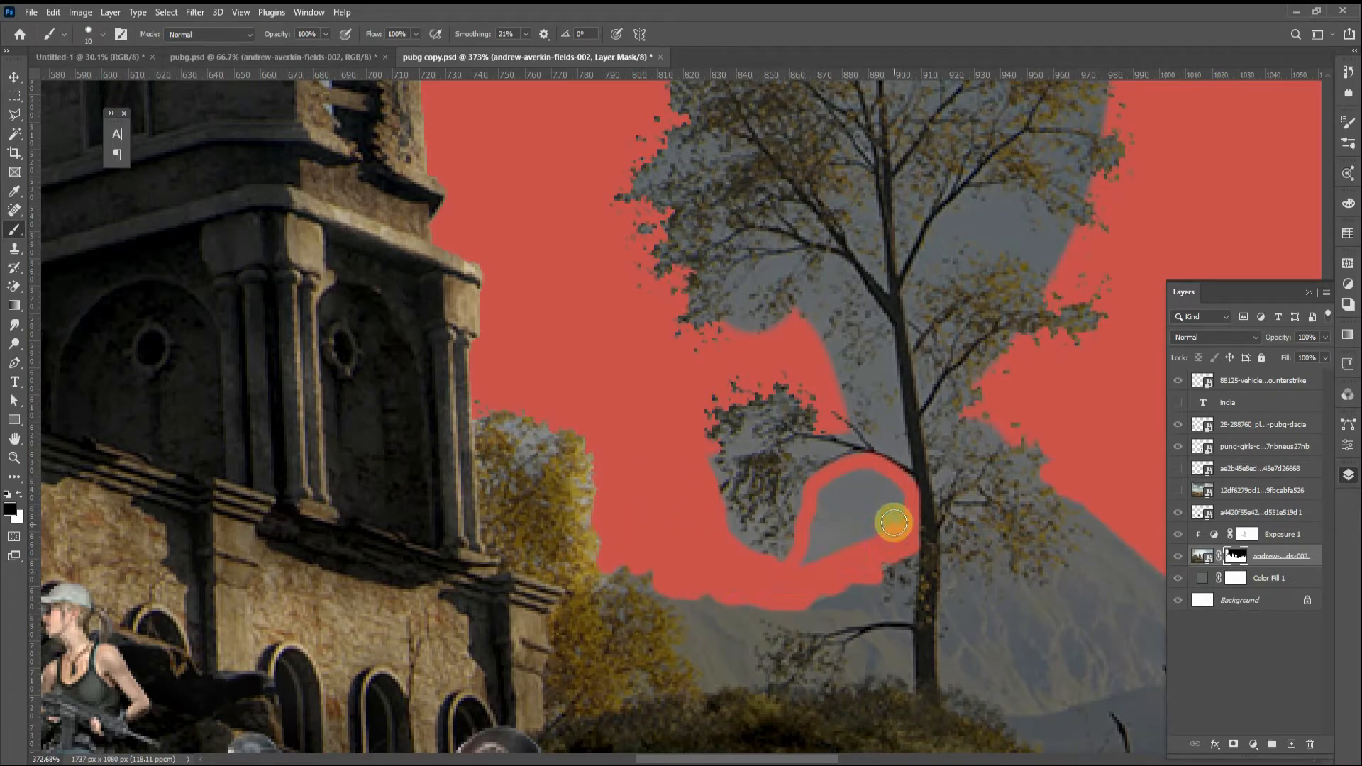
pyautogui.scroll(-8, 849, 522)
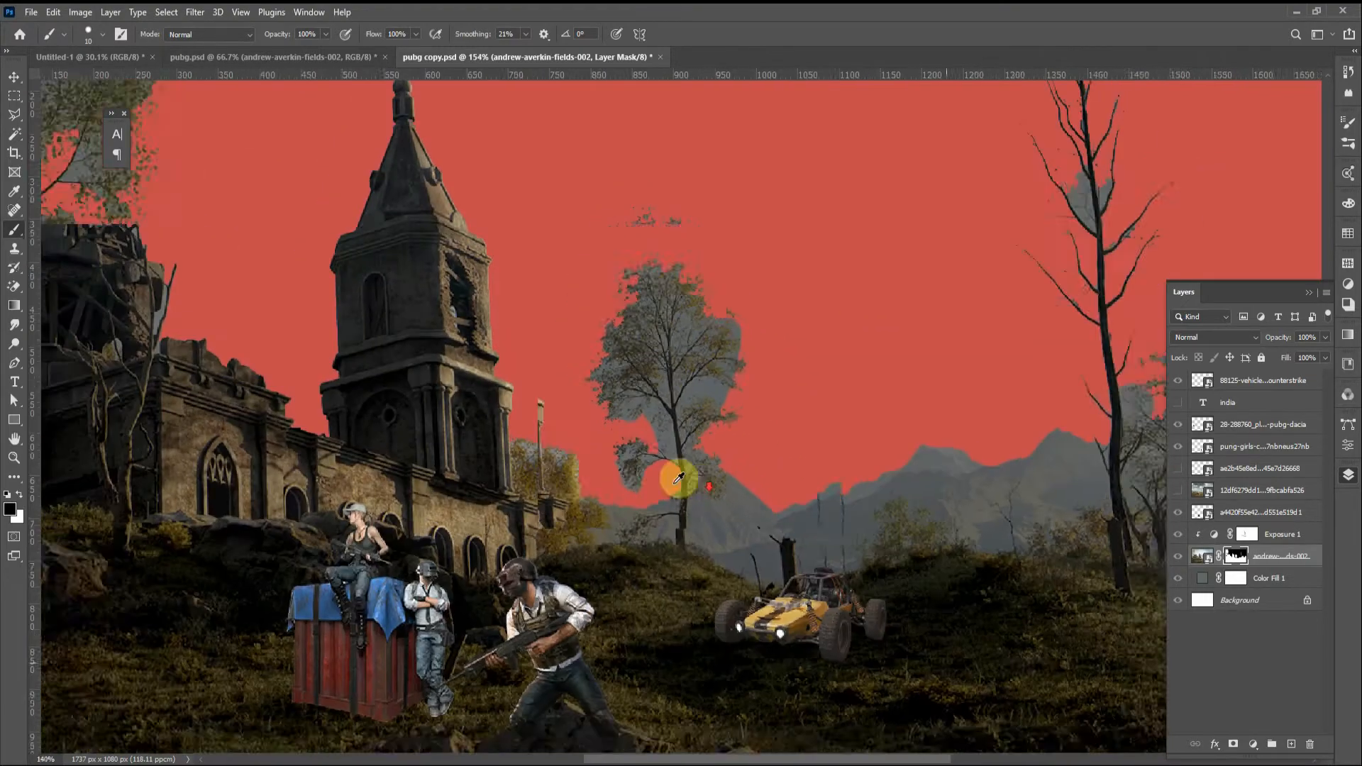
pyautogui.press('\\')
pyautogui.press('v')
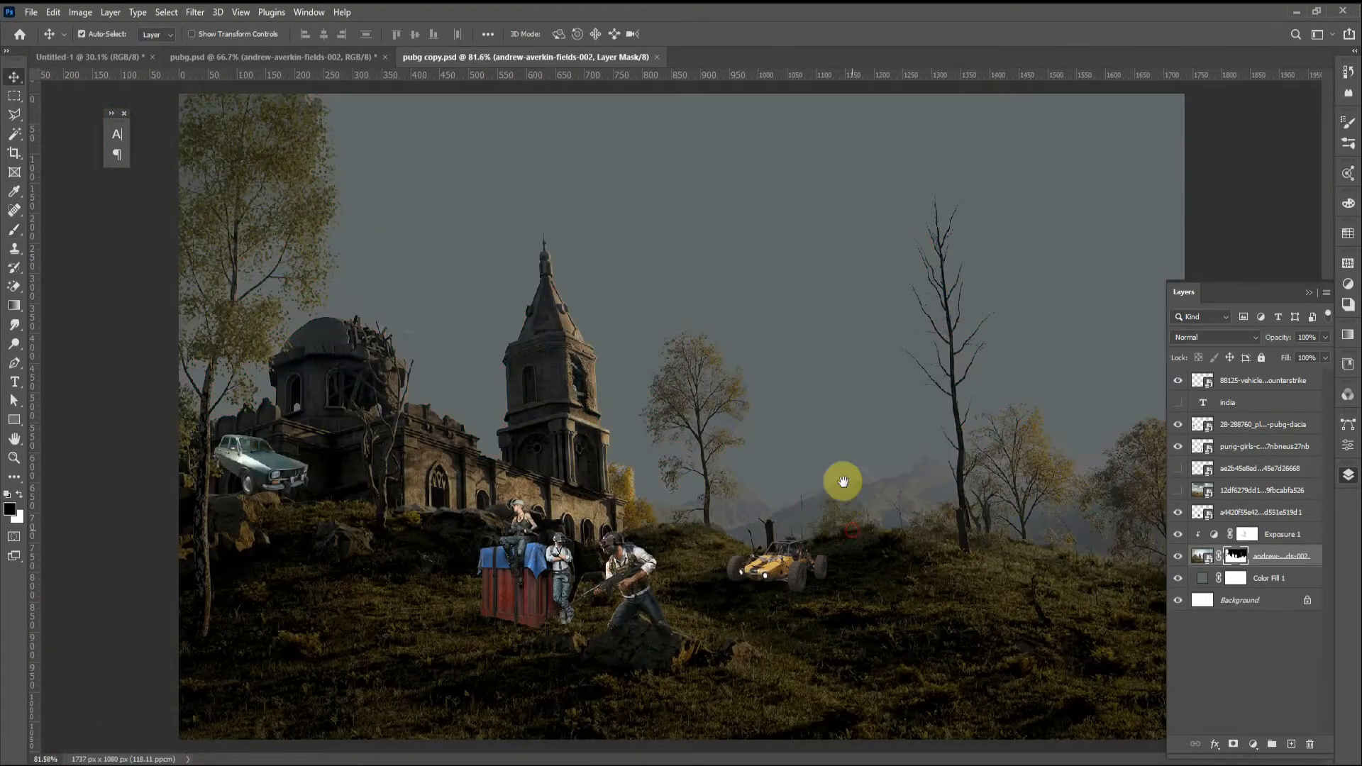
# Step: Clean up the leftover sky patches around the broken beams beside the dome on the background photo's mask
pyautogui.scroll(6, 441, 353)
pyautogui.press('b')
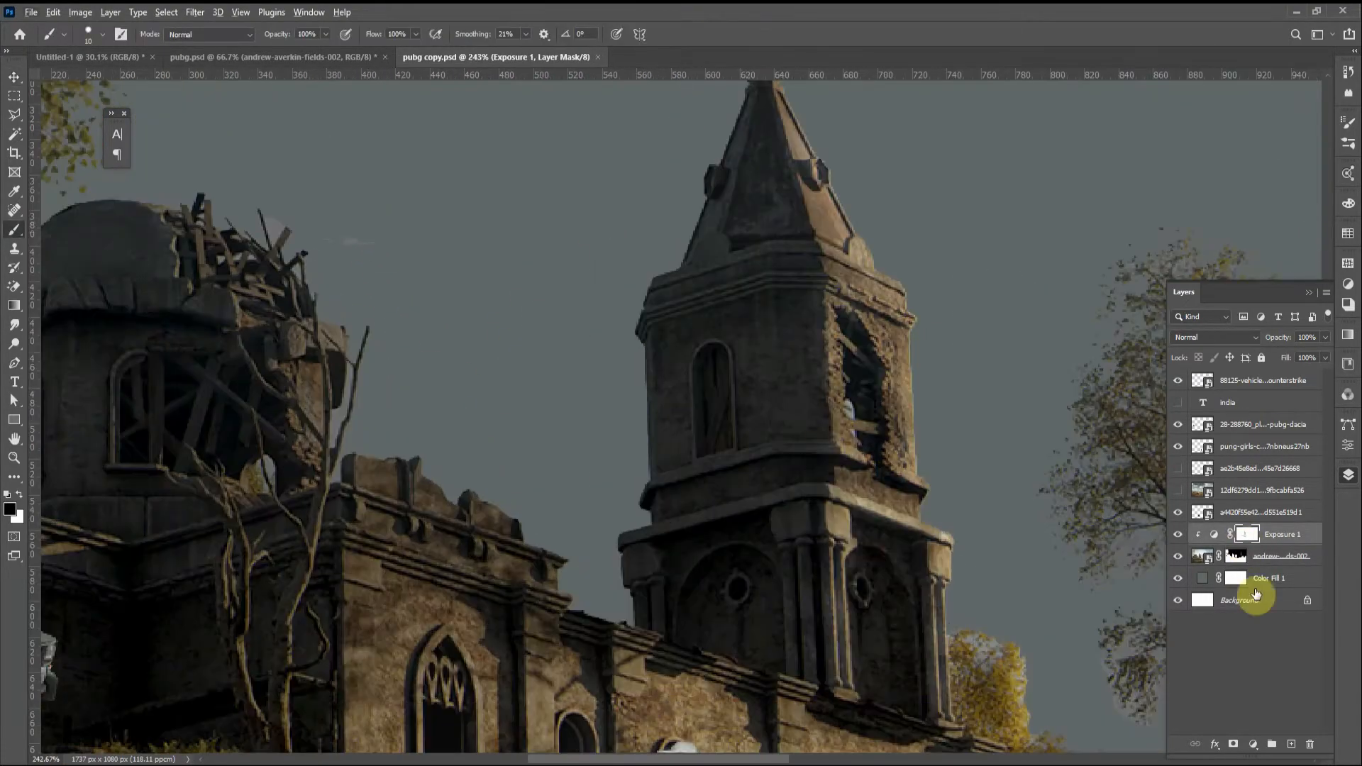
pyautogui.moveTo(374, 235); pyautogui.dragTo(398, 239)
pyautogui.scroll(3, 326, 211)
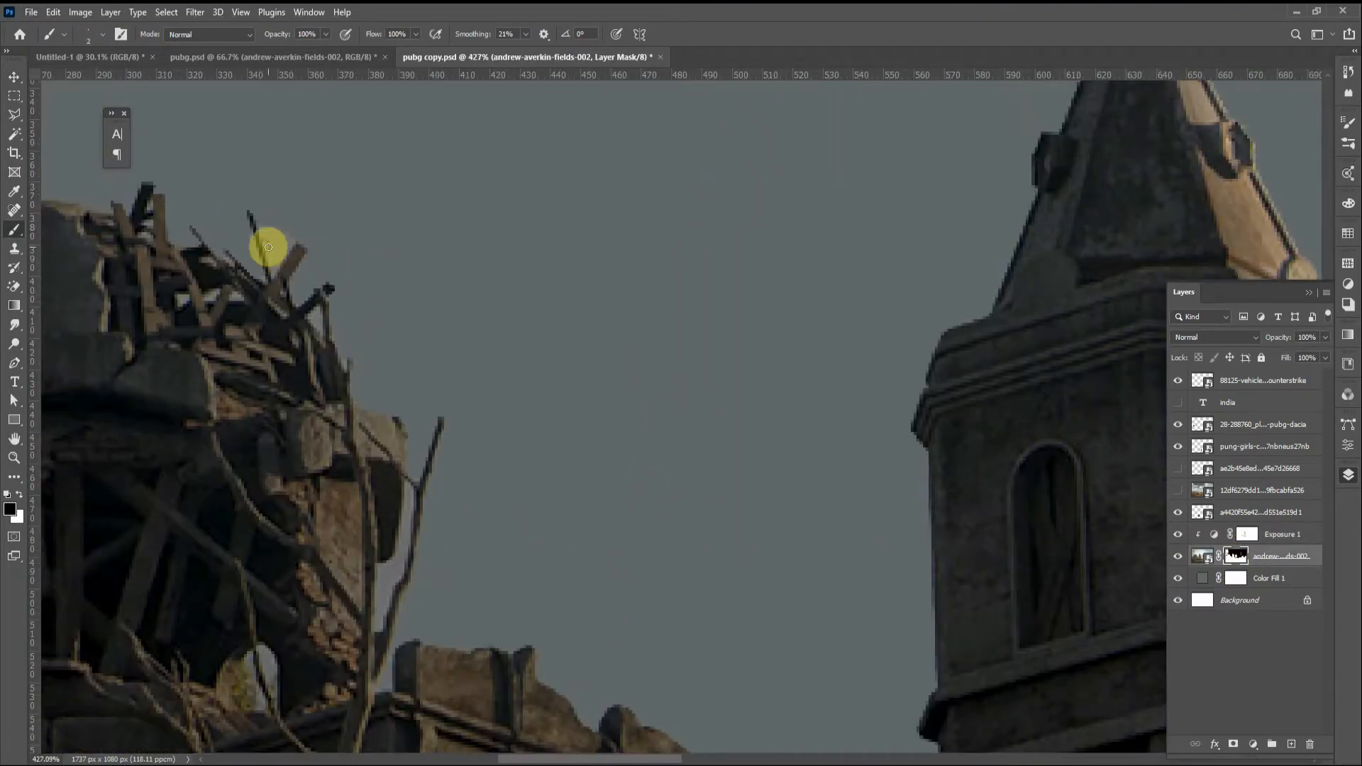
pyautogui.moveTo(275, 206); pyautogui.dragTo(280, 249)
pyautogui.scroll(-3, 494, 259)
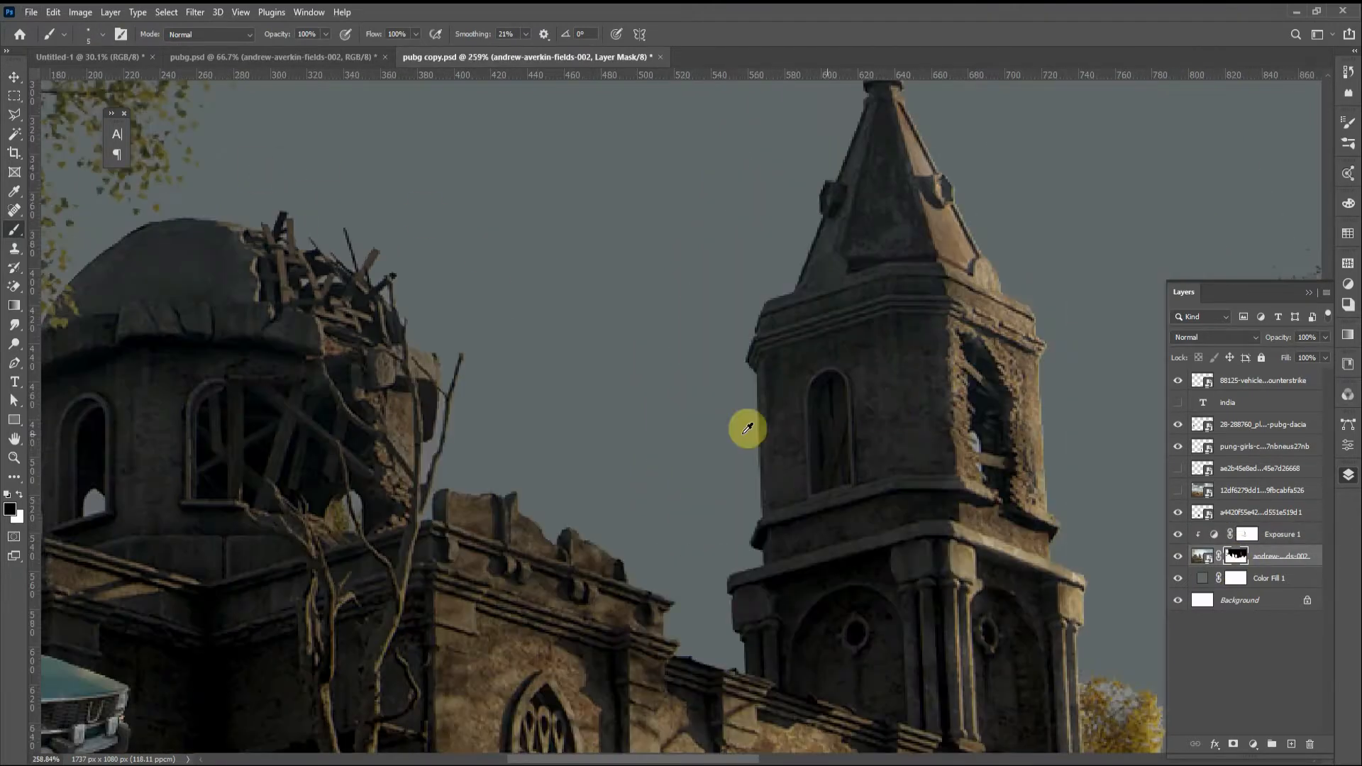
pyautogui.moveTo(635, 584); pyautogui.dragTo(716, 582)
# Step: Paint on the Exposure 1 mask to brighten the sunlit edge of the church tower's upper storey
pyautogui.click(1247, 534)
pyautogui.moveTo(624, 358)
pyautogui.mouseDown()
pyautogui.moveTo(349, 471)
pyautogui.moveTo(305, 512)
pyautogui.mouseUp()
pyautogui.scroll(2, 715, 352)
pyautogui.scroll(2, 702, 348)
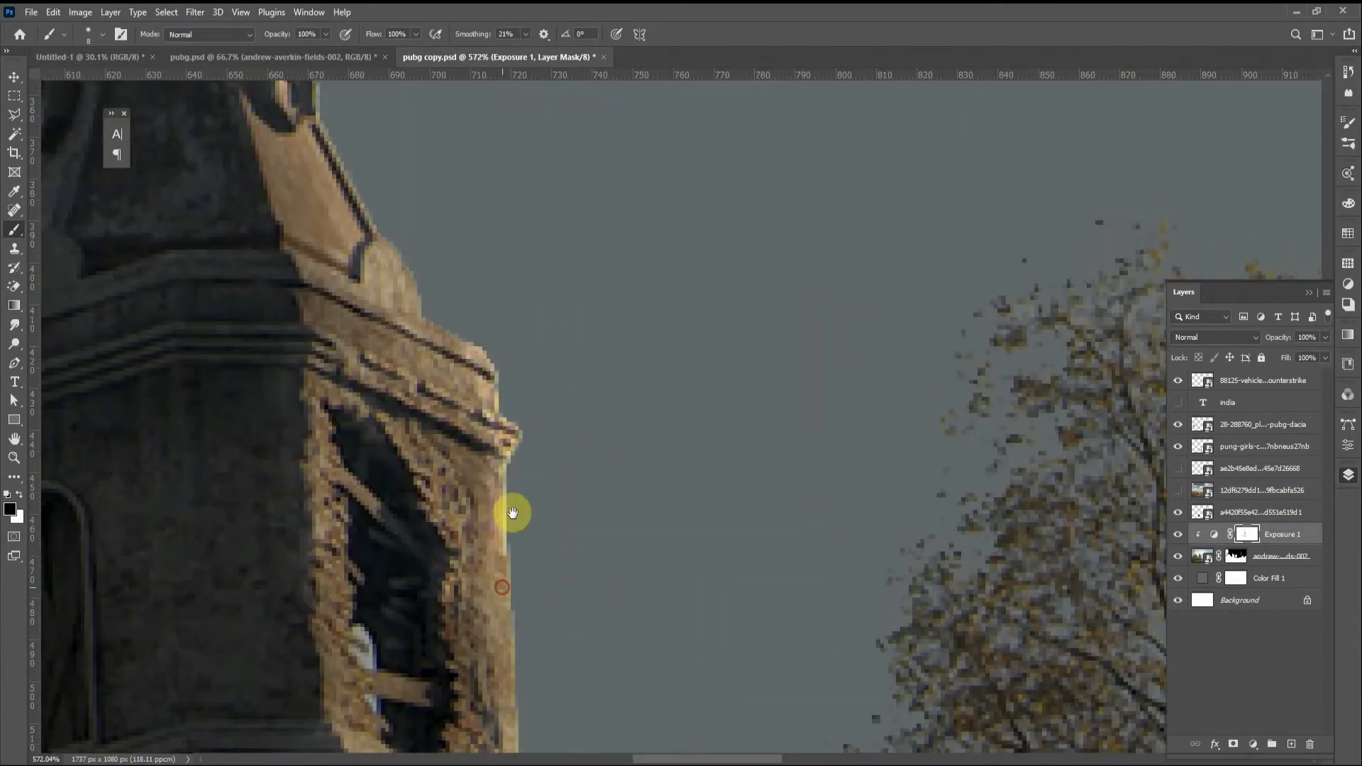
pyautogui.moveTo(511, 513); pyautogui.dragTo(563, 338)
pyautogui.moveTo(602, 426); pyautogui.dragTo(614, 270)
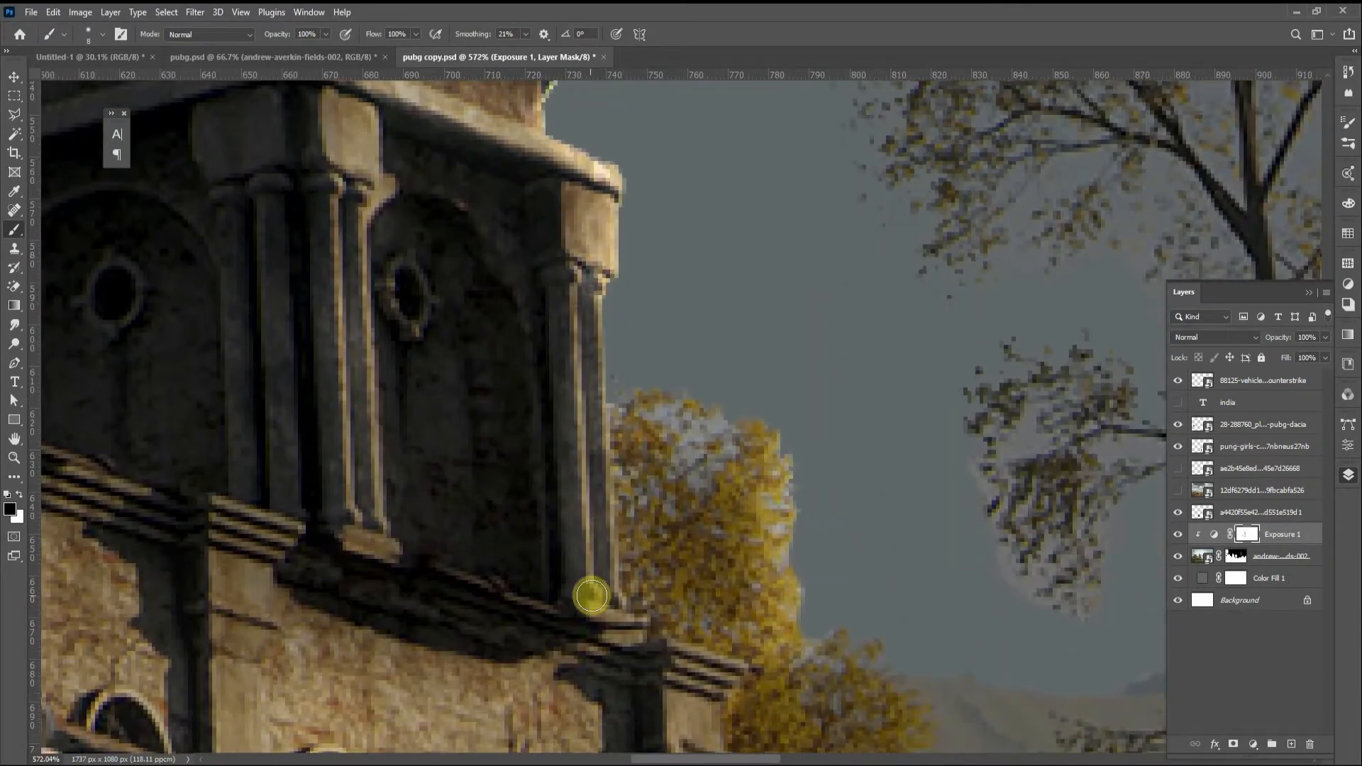
# Step: Brighten the column edges and ledges of the tower's lower storey on the Exposure 1 mask
pyautogui.keyDown('shift'); pyautogui.click(600, 602); pyautogui.keyUp('shift')
pyautogui.keyDown('shift'); pyautogui.click(734, 688); pyautogui.keyUp('shift')
pyautogui.moveTo(719, 683); pyautogui.dragTo(683, 391)
pyautogui.keyDown('shift'); pyautogui.click(689, 587); pyautogui.keyUp('shift')
pyautogui.moveTo(417, 264); pyautogui.dragTo(640, 546)
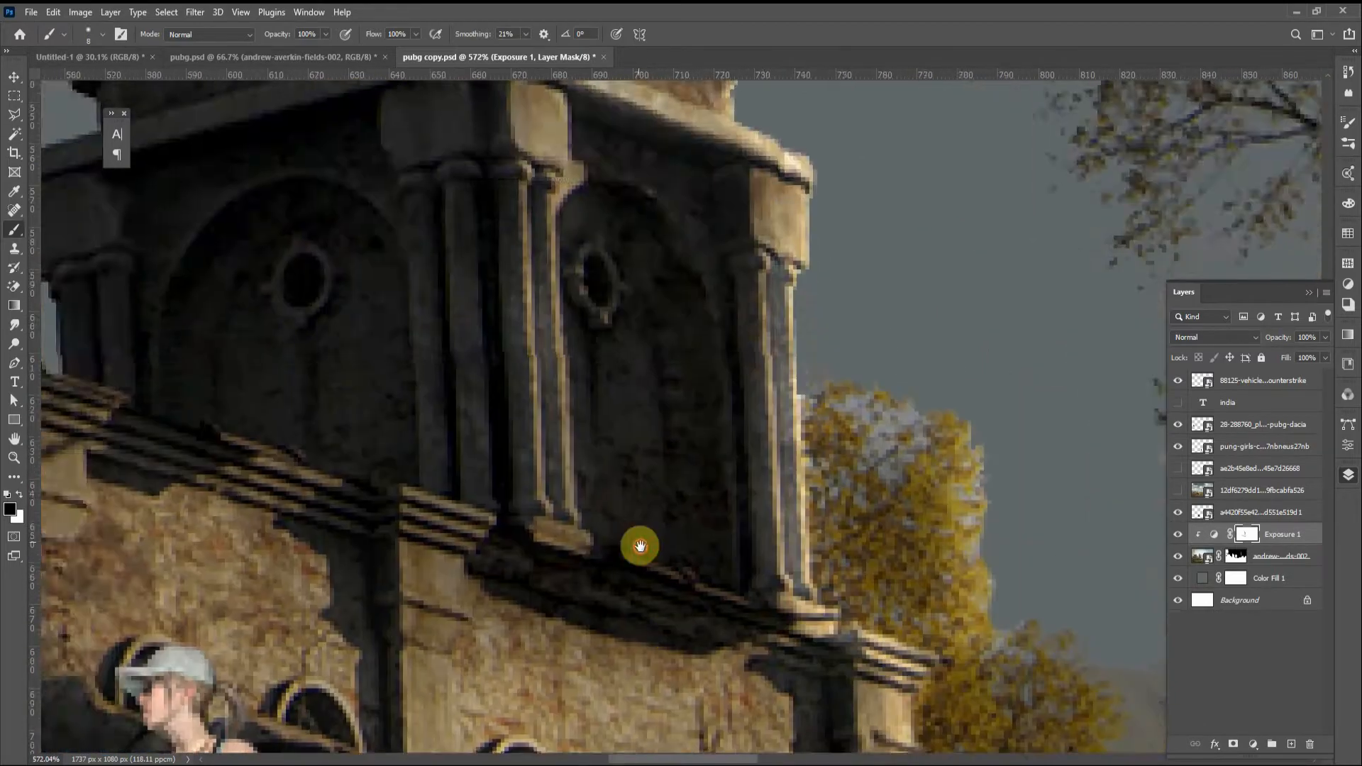
pyautogui.moveTo(586, 86); pyautogui.dragTo(511, 328)
pyautogui.moveTo(716, 397)
pyautogui.mouseDown()
pyautogui.moveTo(459, 307)
pyautogui.moveTo(473, 709)
pyautogui.moveTo(462, 234)
pyautogui.moveTo(800, 411)
pyautogui.moveTo(710, 383)
pyautogui.mouseUp()
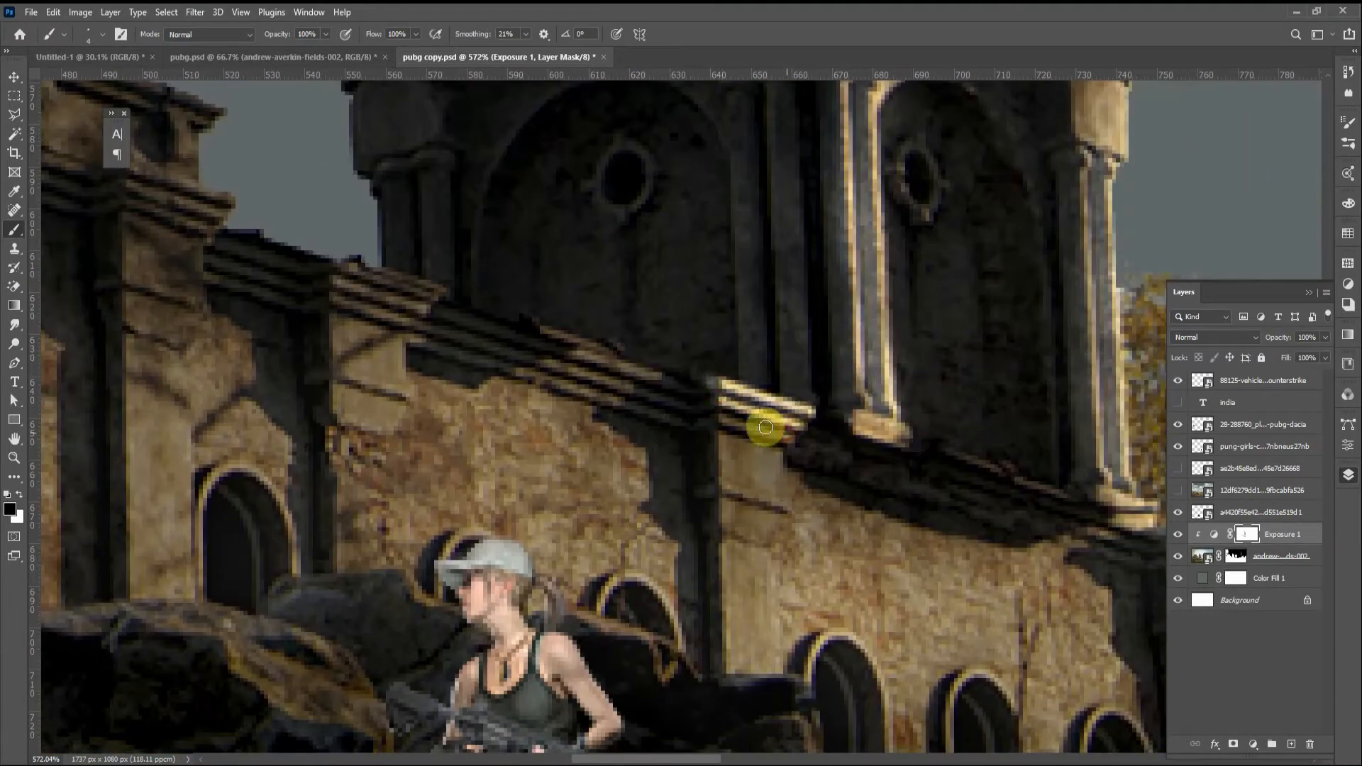
# Step: Brighten the cornice below the tower and the church wall beneath it, using a larger brush for the wall
pyautogui.moveTo(726, 439)
pyautogui.mouseDown()
pyautogui.moveTo(714, 671)
pyautogui.moveTo(733, 681)
pyautogui.mouseUp()
pyautogui.hotkey('ctrl', 'z')
pyautogui.moveTo(781, 454)
pyautogui.mouseDown()
pyautogui.moveTo(773, 679)
pyautogui.moveTo(751, 425)
pyautogui.mouseUp()
pyautogui.press(']')
pyautogui.press(']')
pyautogui.press(']')
pyautogui.press(']')
pyautogui.press(']')
pyautogui.press(']')
pyautogui.moveTo(894, 611)
pyautogui.mouseDown()
pyautogui.moveTo(601, 388)
pyautogui.moveTo(526, 398)
pyautogui.moveTo(605, 502)
pyautogui.moveTo(605, 469)
pyautogui.moveTo(733, 467)
pyautogui.moveTo(749, 486)
pyautogui.moveTo(805, 453)
pyautogui.moveTo(790, 370)
pyautogui.moveTo(503, 319)
pyautogui.moveTo(689, 375)
pyautogui.moveTo(766, 364)
pyautogui.moveTo(509, 310)
pyautogui.mouseUp()
pyautogui.scroll(-10, 773, 333)
pyautogui.scroll(10, 705, 231)
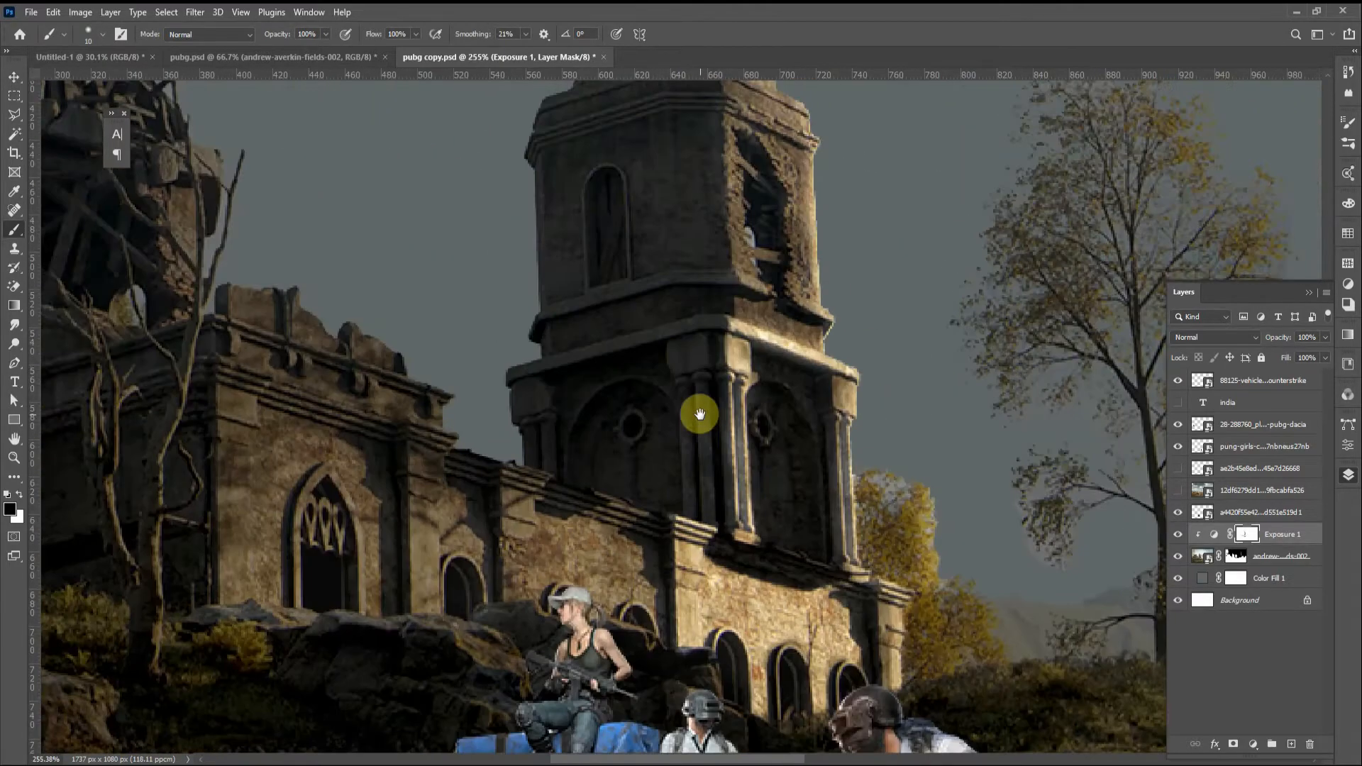
# Step: Brighten the church's lower wall and the rims of its arched windows with a smaller brush on the Exposure 1 mask
pyautogui.moveTo(604, 476)
pyautogui.mouseDown()
pyautogui.moveTo(526, 490)
pyautogui.moveTo(404, 444)
pyautogui.moveTo(420, 432)
pyautogui.moveTo(471, 578)
pyautogui.moveTo(595, 547)
pyautogui.moveTo(578, 624)
pyautogui.moveTo(620, 663)
pyautogui.moveTo(568, 395)
pyautogui.moveTo(607, 461)
pyautogui.moveTo(607, 522)
pyautogui.moveTo(534, 482)
pyautogui.moveTo(786, 616)
pyautogui.mouseUp()
pyautogui.press('h')
pyautogui.scroll(3, 581, 445)
pyautogui.press('[')
pyautogui.press('[')
pyautogui.press('[')
pyautogui.press('[')
pyautogui.press('[')
pyautogui.press('[')
pyautogui.press('[')
pyautogui.press('[')
pyautogui.press('[')
pyautogui.moveTo(785, 616)
pyautogui.mouseDown()
pyautogui.moveTo(549, 348)
pyautogui.moveTo(556, 495)
pyautogui.moveTo(653, 348)
pyautogui.mouseUp()
pyautogui.press('h')
pyautogui.scroll(-6, 711, 392)
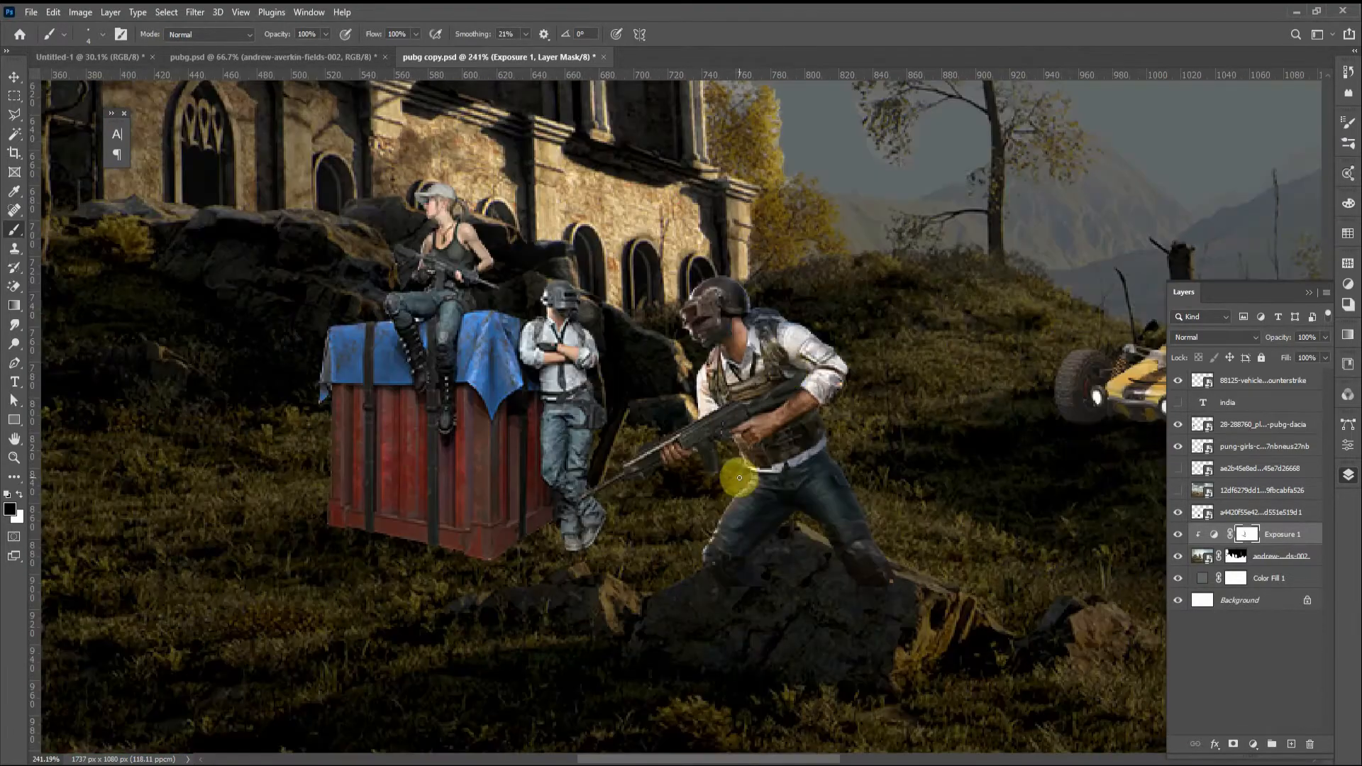
# Step: Brighten the top edges of the rocks behind the crate and along the base of the church wall with a 12 px brush
pyautogui.scroll(3, 575, 250)
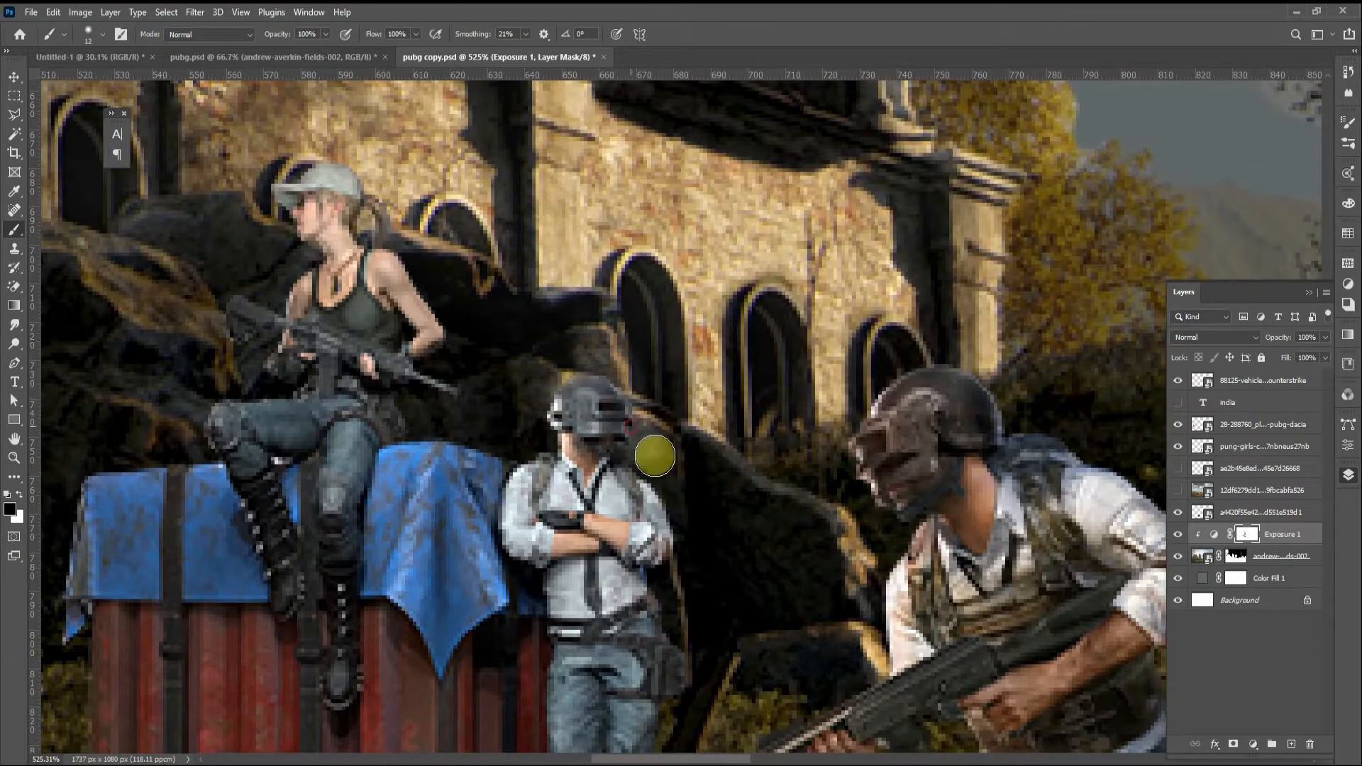
pyautogui.press('space')
pyautogui.moveTo(655, 455); pyautogui.dragTo(895, 745)
pyautogui.moveTo(395, 522); pyautogui.dragTo(251, 507)
pyautogui.press('space')
pyautogui.moveTo(446, 674); pyautogui.dragTo(900, 408)
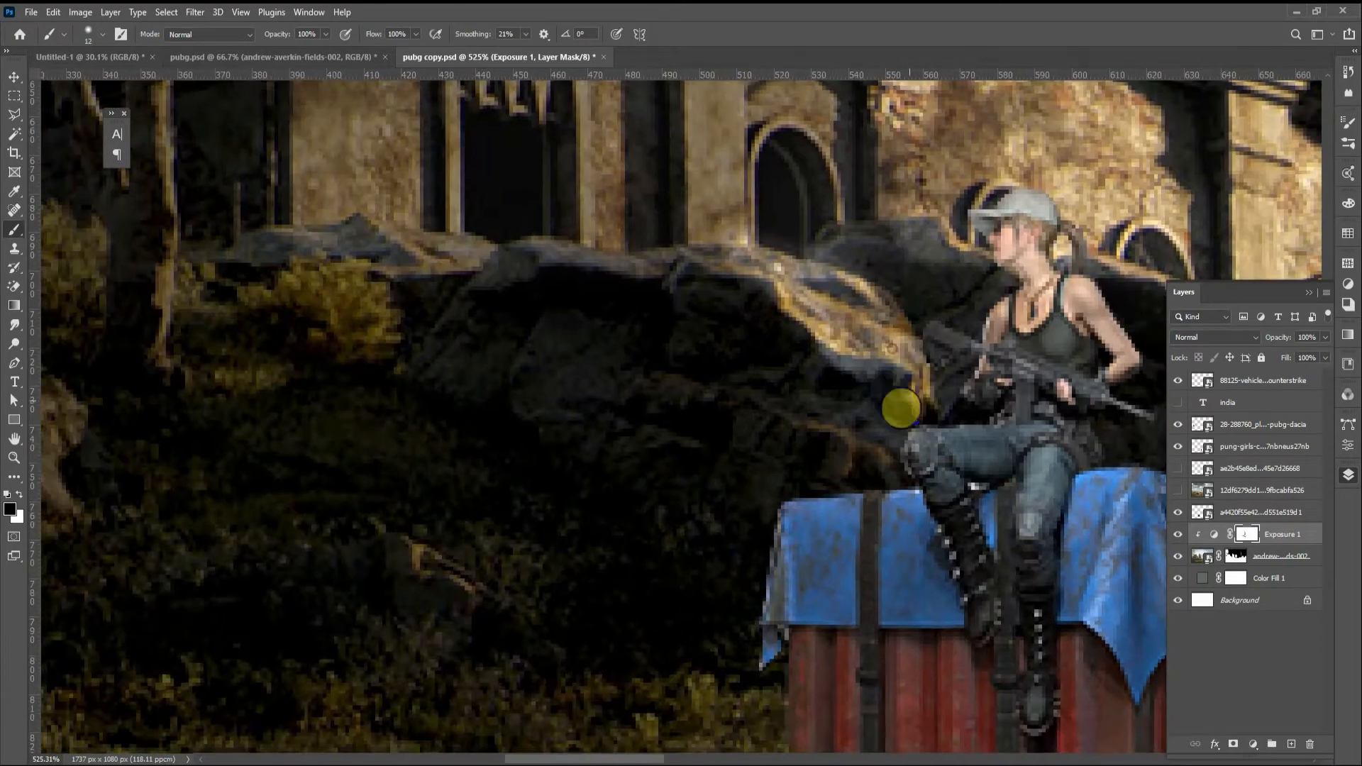
pyautogui.press('space')
pyautogui.moveTo(815, 312)
pyautogui.mouseDown()
pyautogui.moveTo(836, 553)
pyautogui.moveTo(599, 486)
pyautogui.moveTo(284, 468)
pyautogui.mouseUp()
pyautogui.press('space')
pyautogui.moveTo(282, 438); pyautogui.dragTo(593, 705)
# Step: Brighten the wall around the pointed church window with a soft brush at 0% hardness and 56% opacity
pyautogui.scroll(-3, 681, 490)
pyautogui.keyDown('alt'); pyautogui.rightClick(700, 480); pyautogui.keyUp('alt')
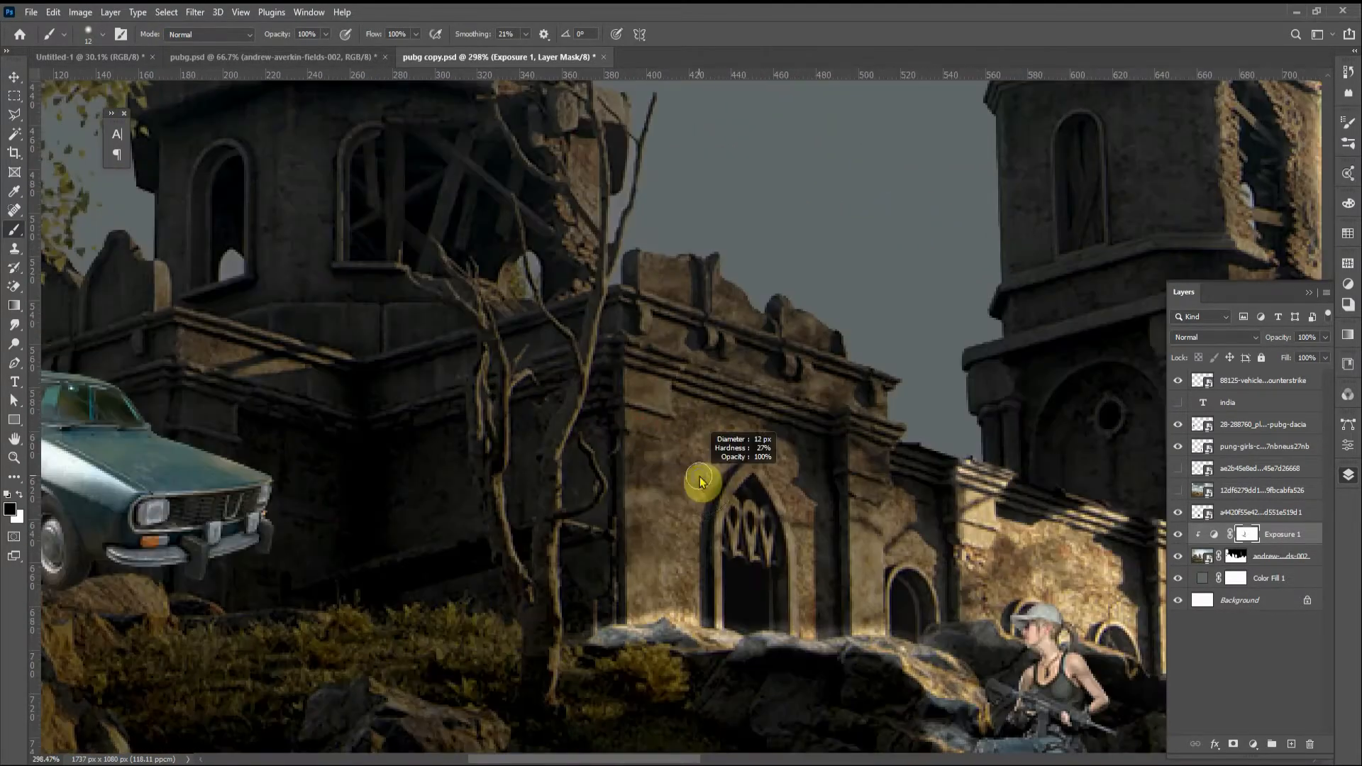
pyautogui.keyDown('alt'); pyautogui.rightClick(712, 483); pyautogui.keyUp('alt')
pyautogui.moveTo(663, 473)
pyautogui.mouseDown()
pyautogui.moveTo(679, 654)
pyautogui.moveTo(794, 576)
pyautogui.moveTo(814, 637)
pyautogui.moveTo(910, 577)
pyautogui.moveTo(700, 652)
pyautogui.moveTo(618, 272)
pyautogui.moveTo(689, 478)
pyautogui.mouseUp()
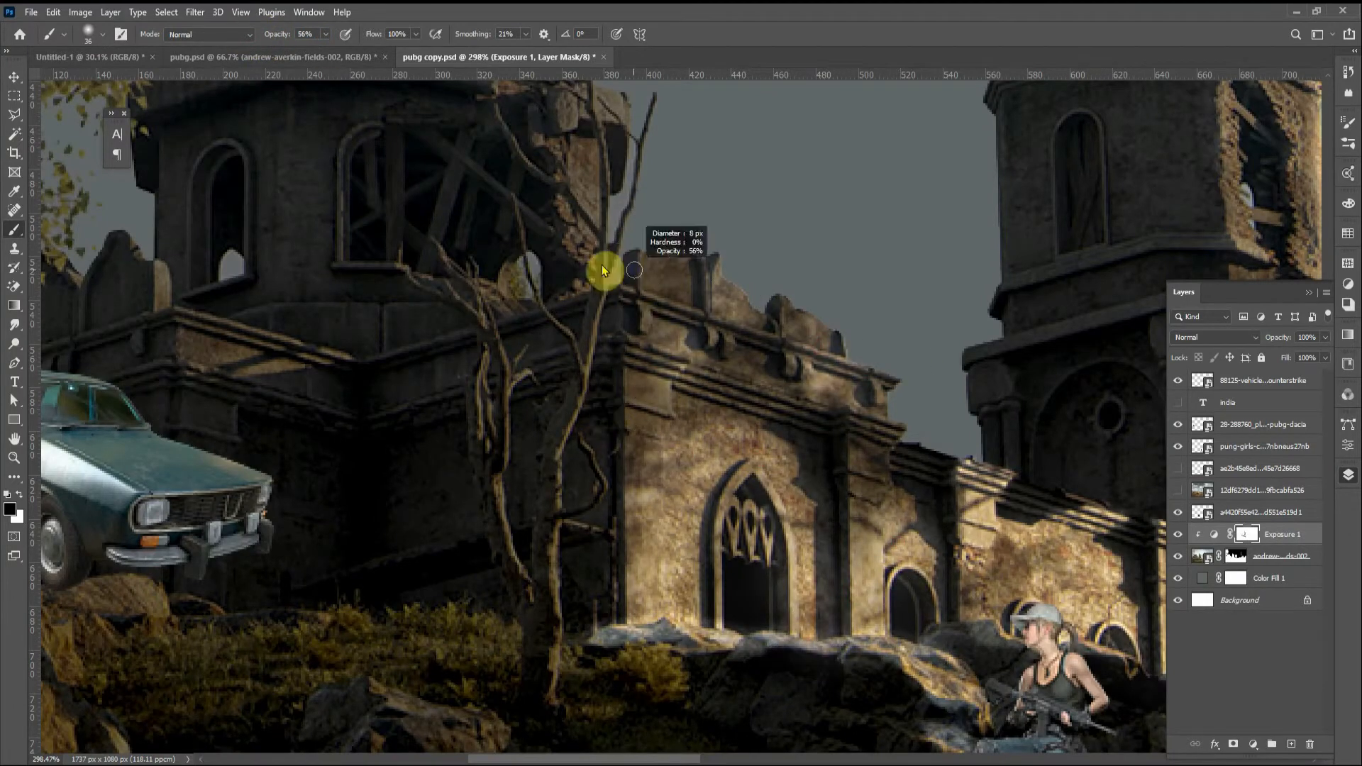
pyautogui.keyDown('alt'); pyautogui.rightClick(644, 173); pyautogui.keyUp('alt')
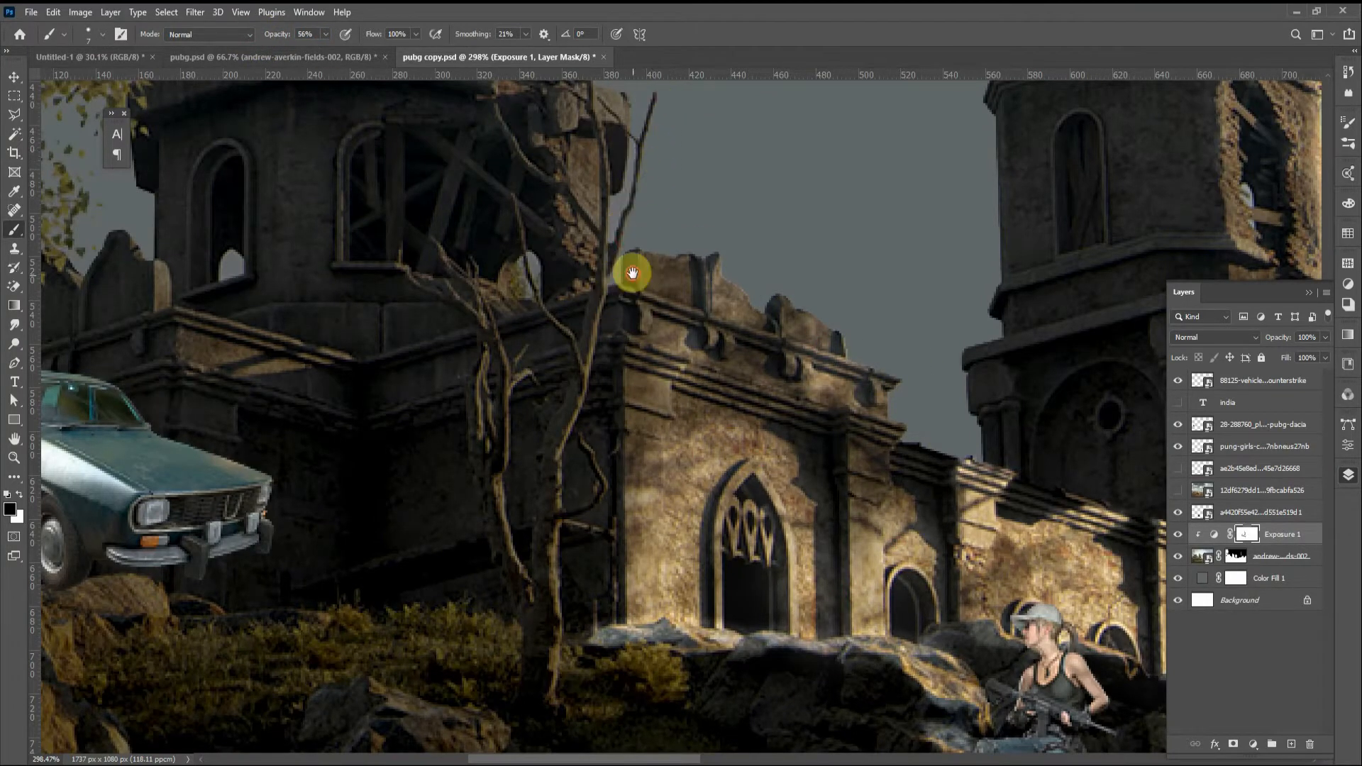
pyautogui.moveTo(632, 272); pyautogui.dragTo(613, 528)
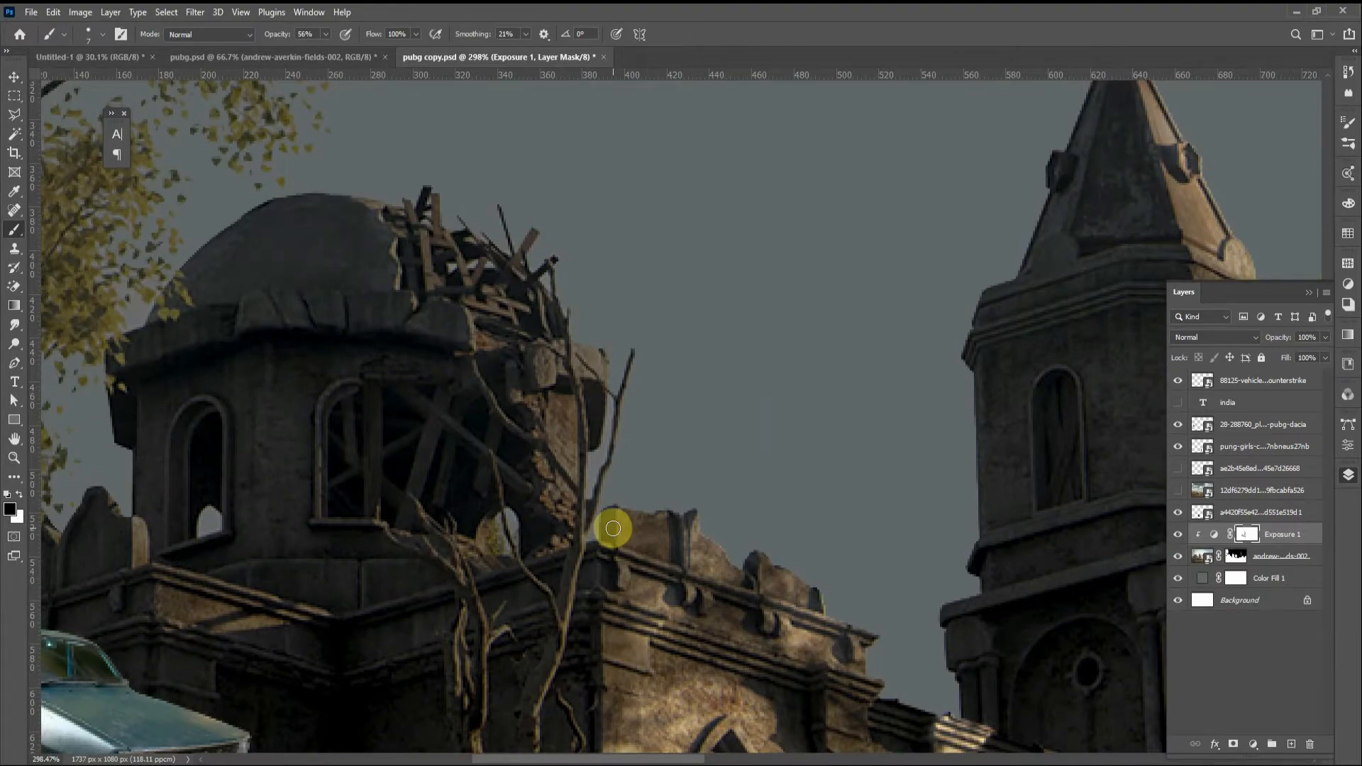
pyautogui.scroll(-6, 613, 528)
pyautogui.scroll(4, 386, 484)
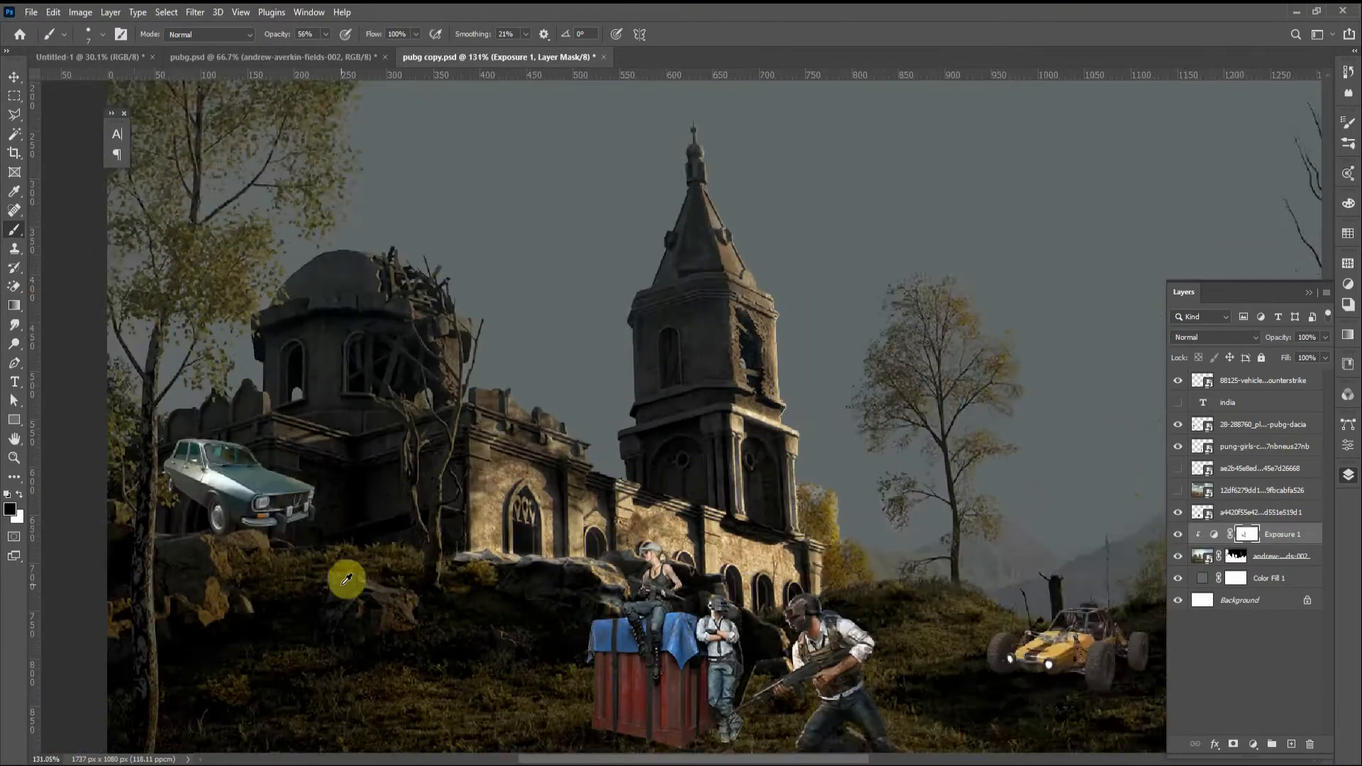
# Step: Brighten the sunlit edge of the bare tree's main trunk in front of the church with a fine brush of about 4 px
pyautogui.scroll(3, 486, 350)
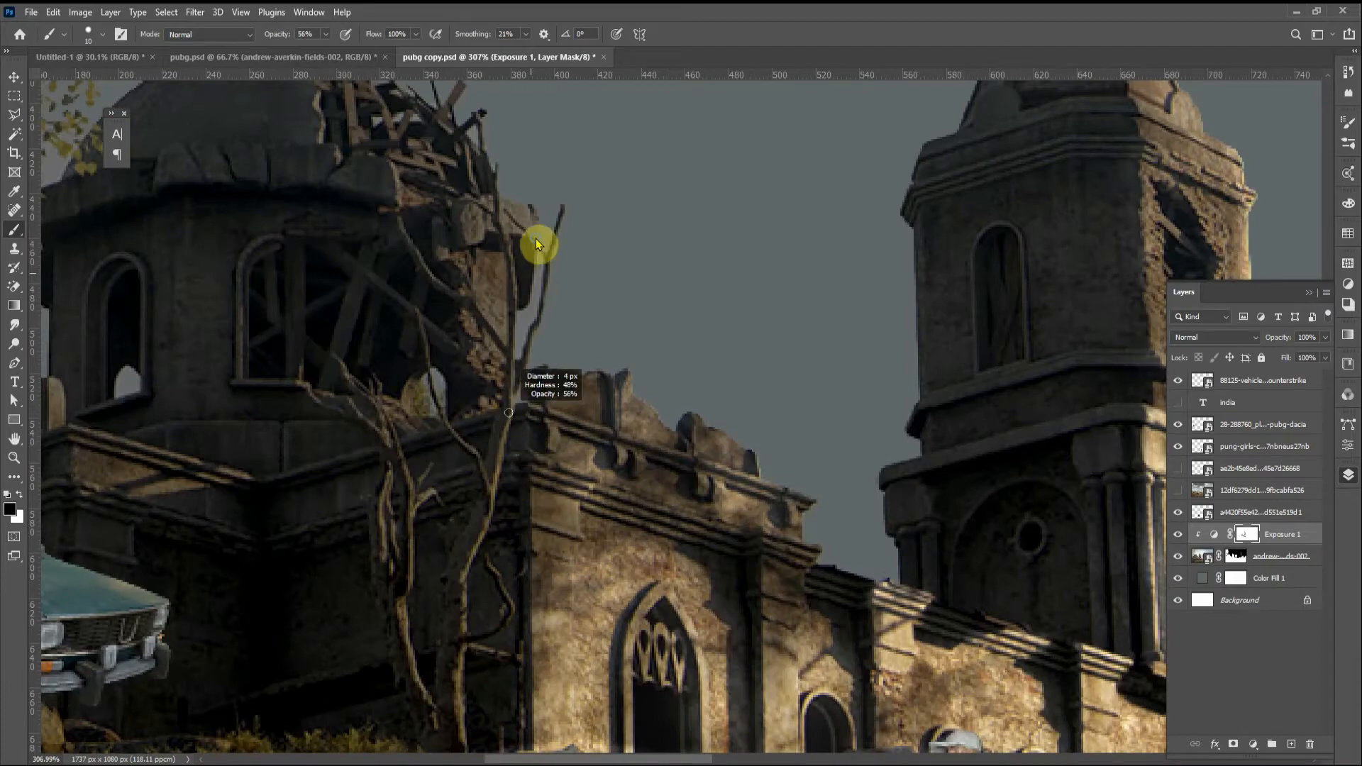
pyautogui.scroll(2, 539, 243)
pyautogui.moveTo(495, 454); pyautogui.dragTo(462, 617)
pyautogui.moveTo(465, 600); pyautogui.dragTo(601, 304)
pyautogui.moveTo(603, 298)
pyautogui.mouseDown()
pyautogui.moveTo(554, 522)
pyautogui.moveTo(592, 222)
pyautogui.mouseUp()
pyautogui.moveTo(593, 238); pyautogui.dragTo(587, 506)
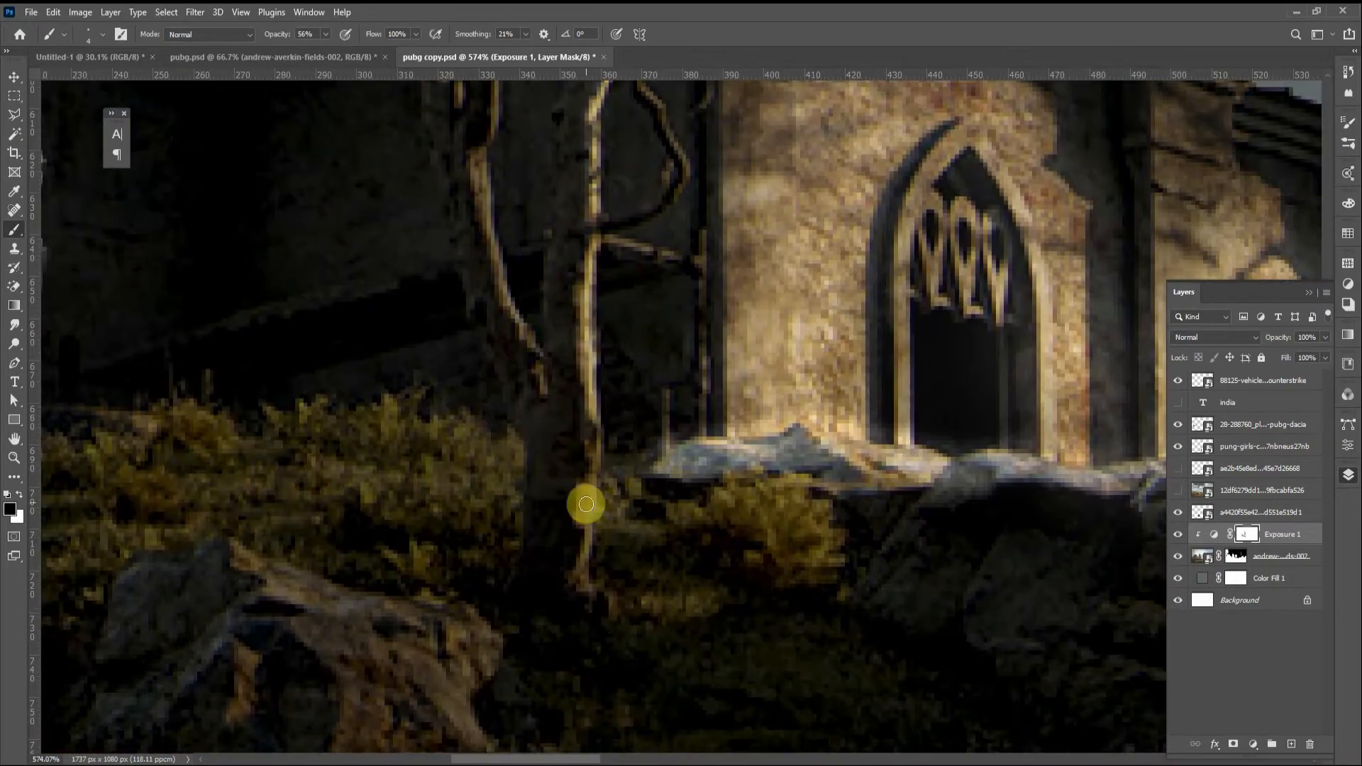
pyautogui.moveTo(599, 449); pyautogui.dragTo(586, 571)
# Step: Brighten the bare tree's upper branches and thinner side trunk, plus the edge of the parapet beside it
pyautogui.scroll(-5, 597, 490)
pyautogui.scroll(4, 575, 465)
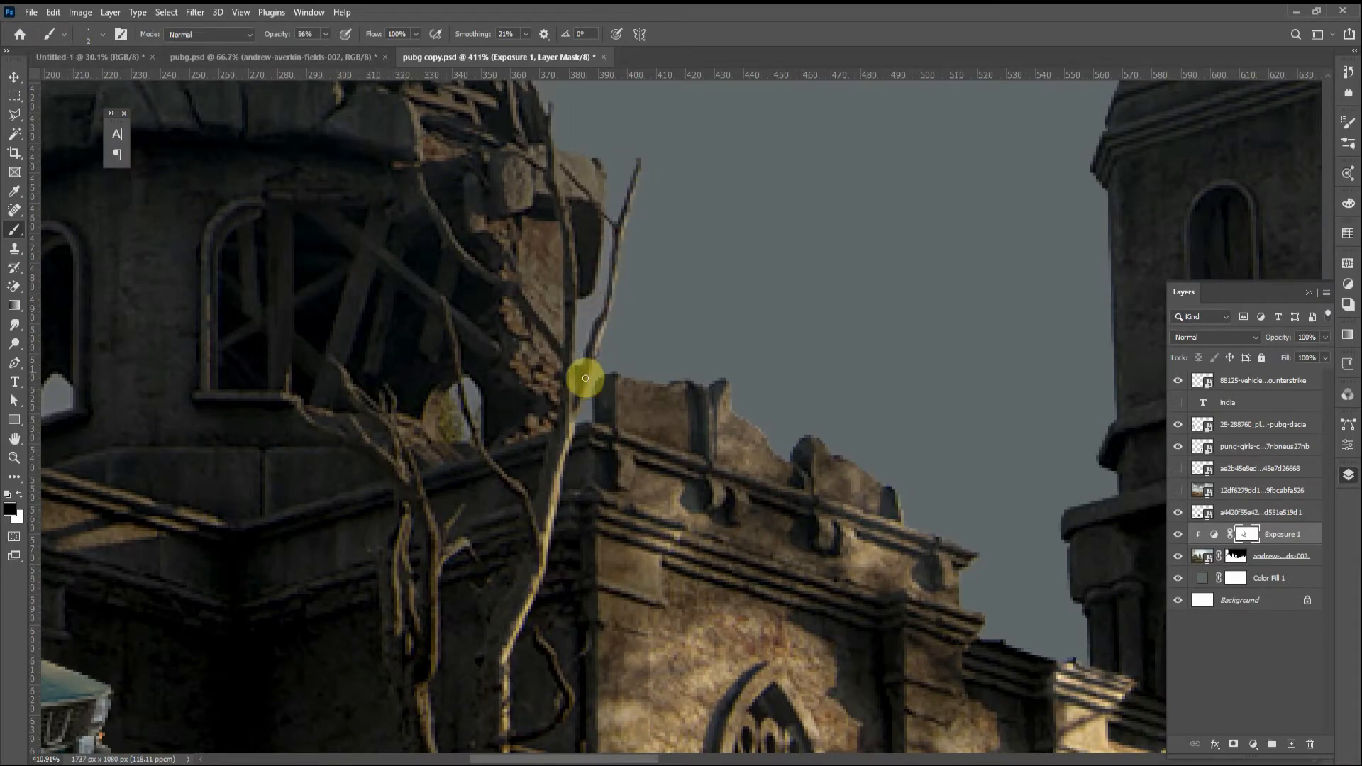
pyautogui.moveTo(567, 190); pyautogui.dragTo(575, 310)
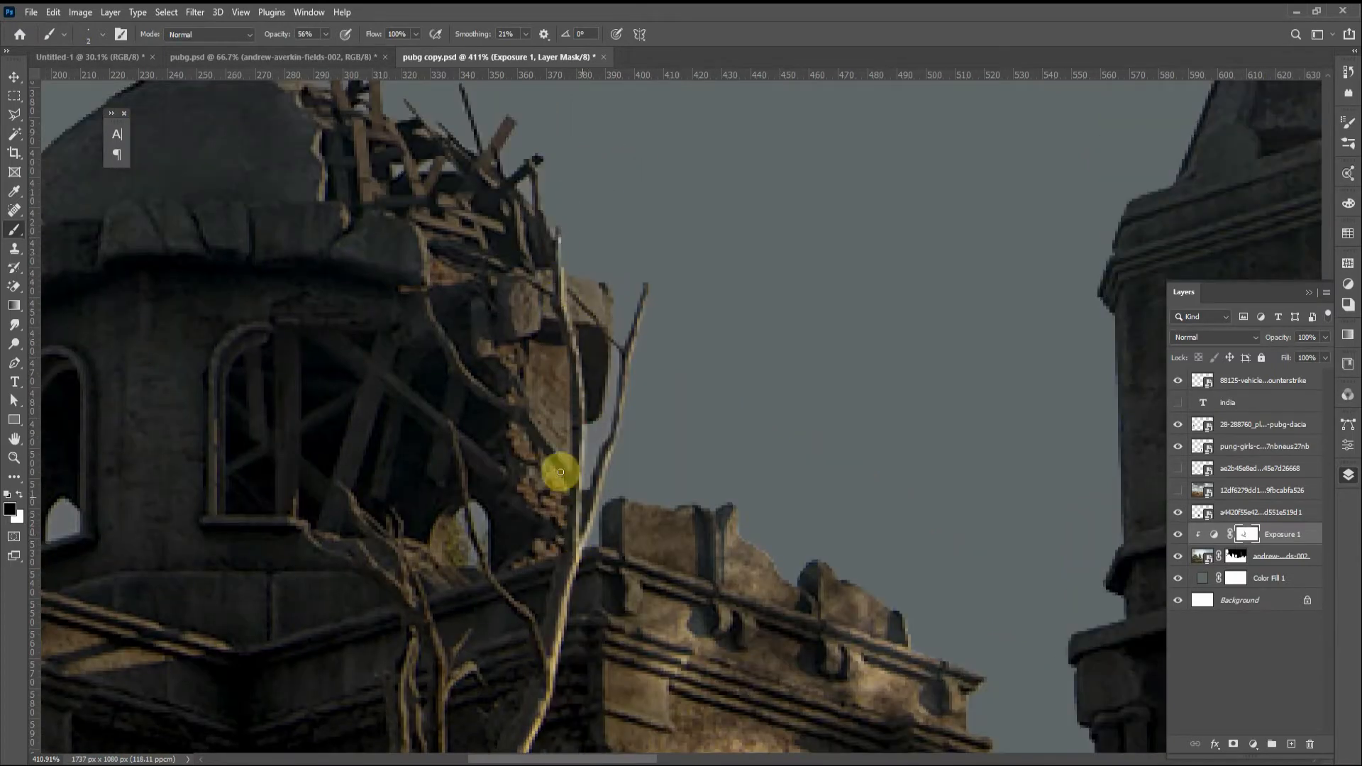
pyautogui.moveTo(502, 590); pyautogui.dragTo(687, 232)
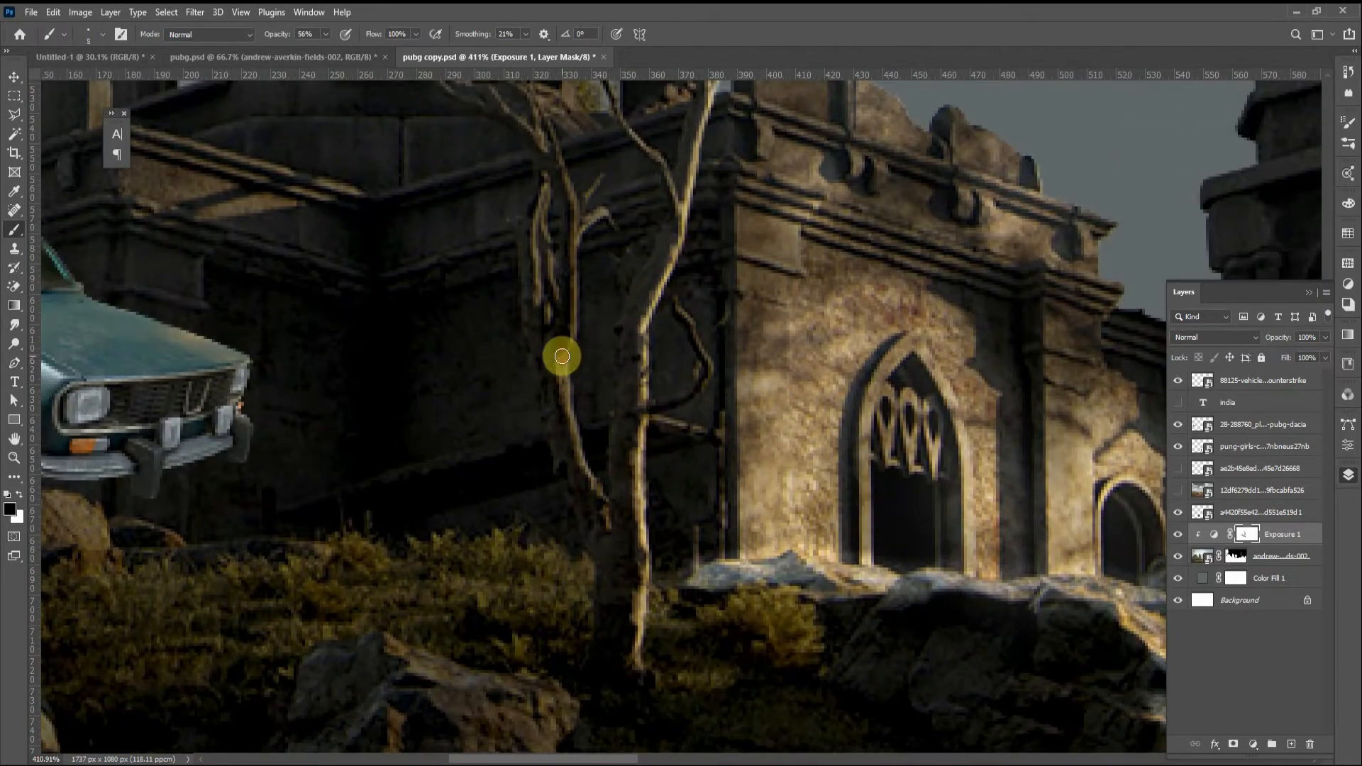
pyautogui.moveTo(562, 356)
pyautogui.mouseDown()
pyautogui.moveTo(572, 454)
pyautogui.moveTo(603, 521)
pyautogui.moveTo(648, 551)
pyautogui.moveTo(662, 690)
pyautogui.moveTo(672, 550)
pyautogui.mouseUp()
pyautogui.moveTo(450, 538)
pyautogui.mouseDown()
pyautogui.moveTo(418, 542)
pyautogui.moveTo(225, 475)
pyautogui.mouseUp()
pyautogui.moveTo(978, 435); pyautogui.dragTo(685, 493)
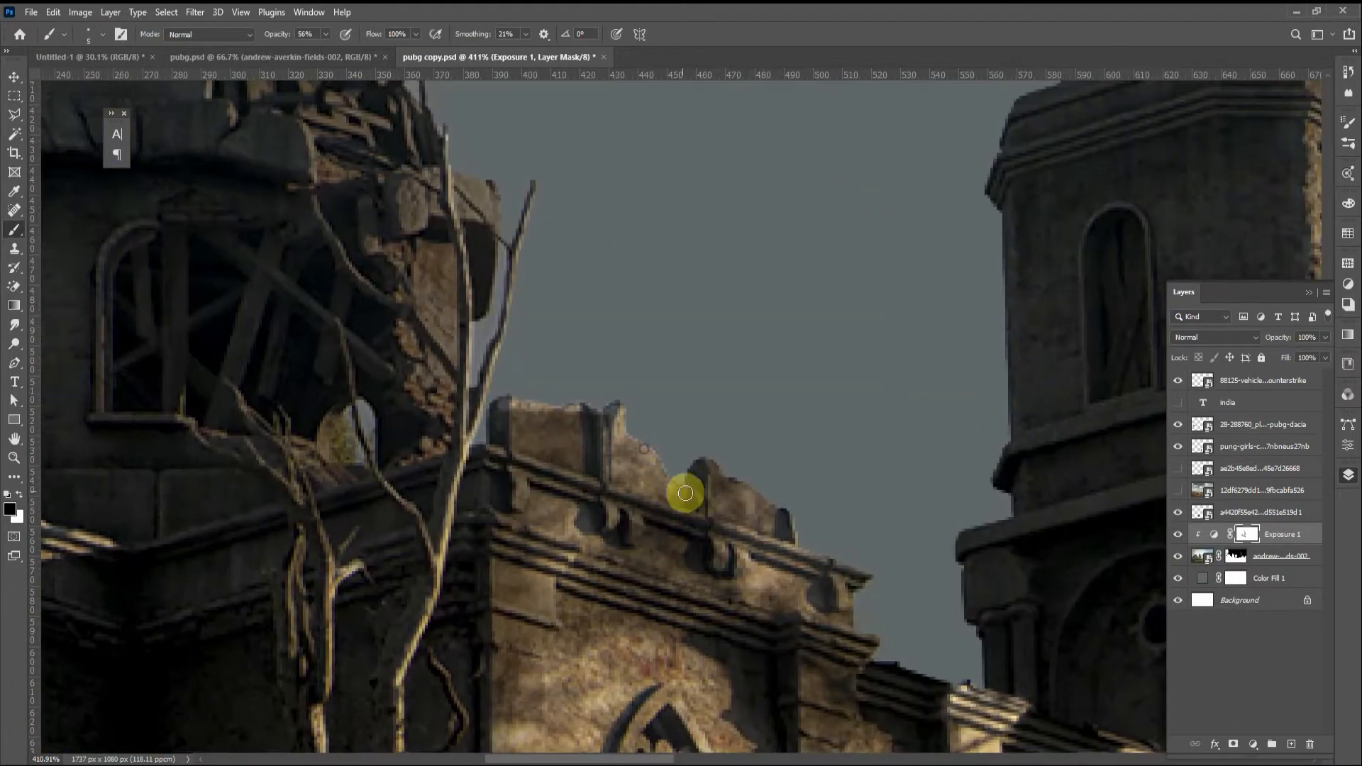
pyautogui.scroll(-6, 863, 651)
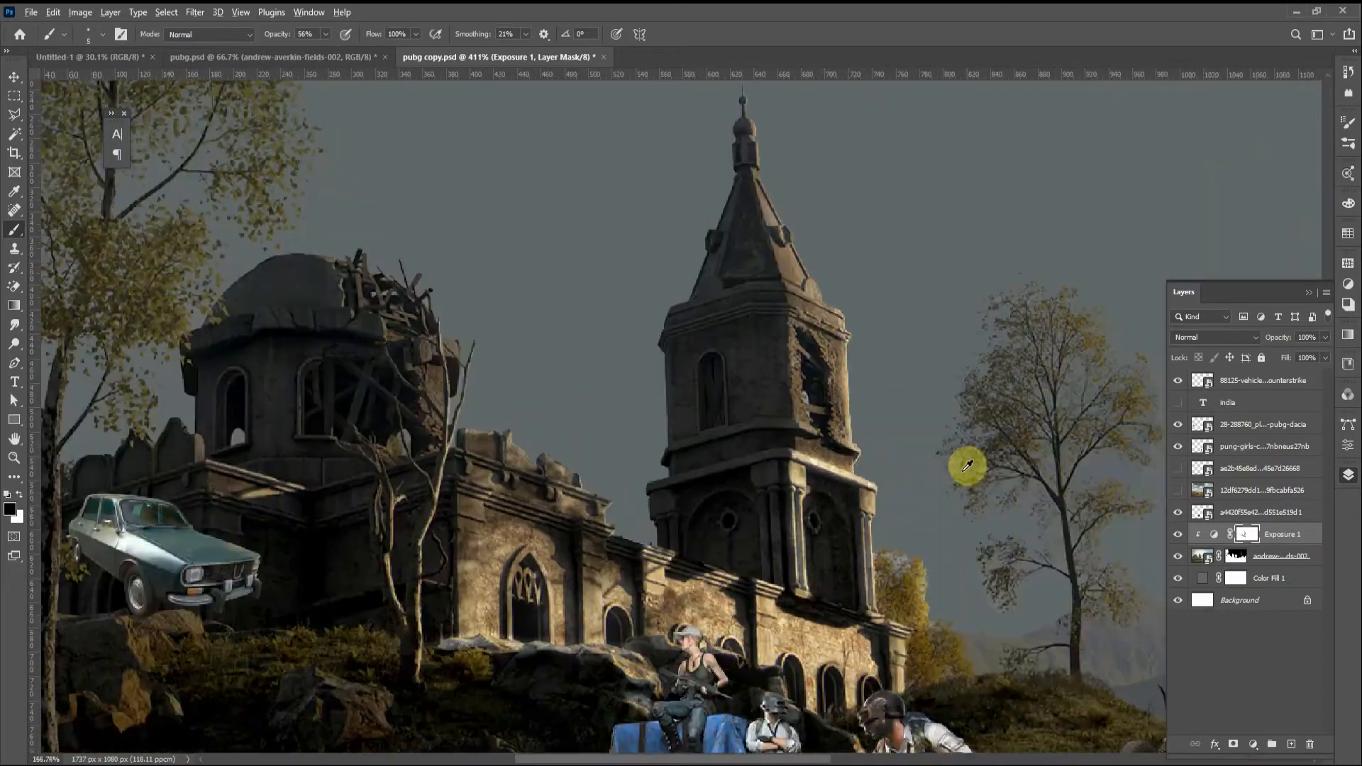
# Step: Brighten the sunlit side of the tower's spire on the Exposure 1 mask and save the document
pyautogui.scroll(5, 967, 465)
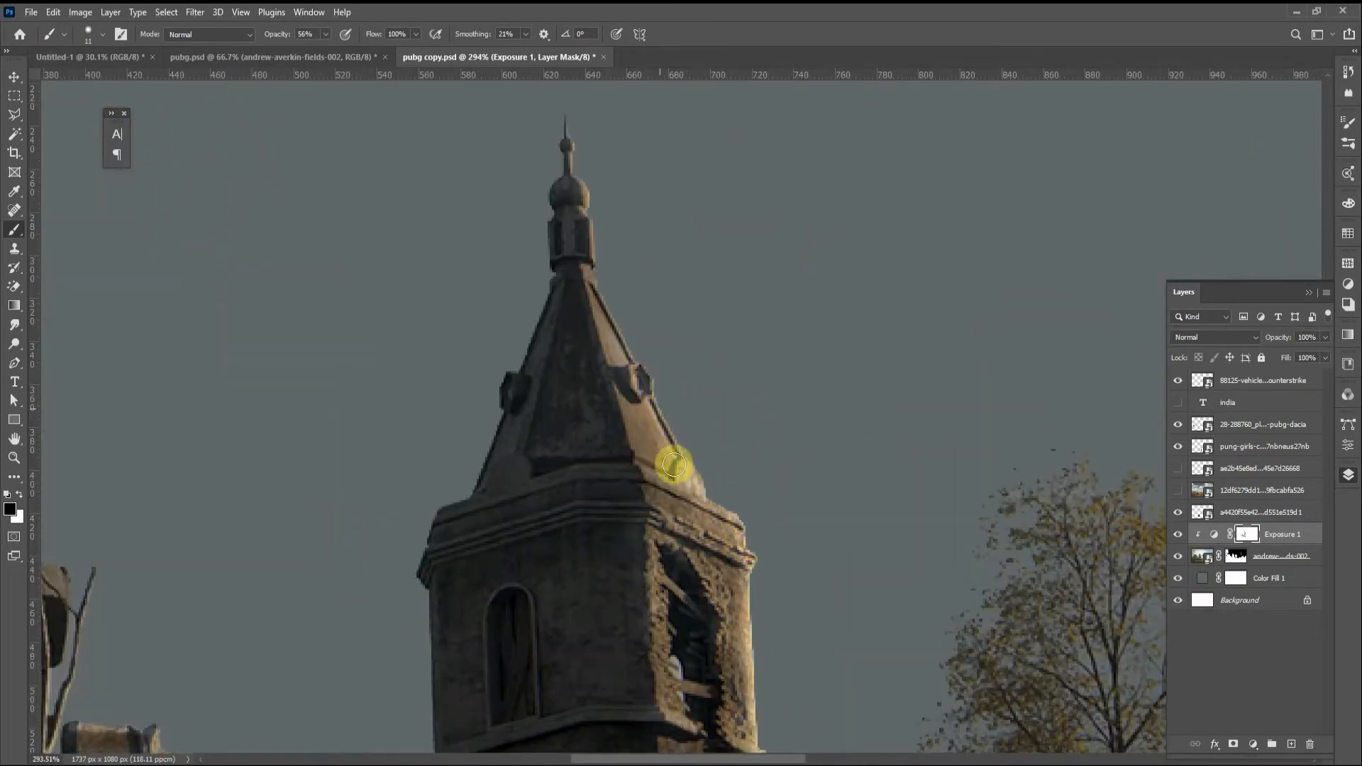
pyautogui.moveTo(641, 394)
pyautogui.mouseDown()
pyautogui.moveTo(574, 218)
pyautogui.moveTo(585, 293)
pyautogui.mouseUp()
pyautogui.moveTo(585, 294); pyautogui.dragTo(643, 510)
pyautogui.scroll(-5, 637, 440)
pyautogui.scroll(3, 609, 410)
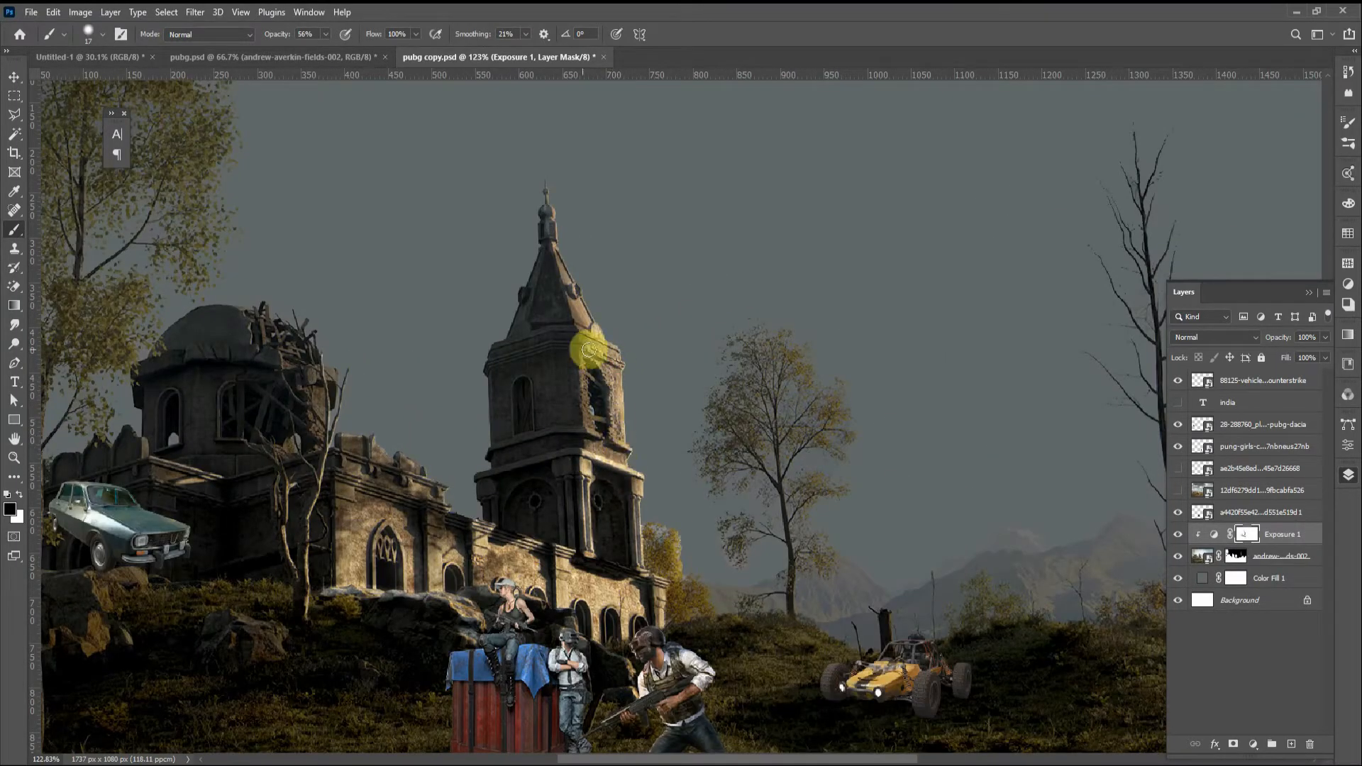
pyautogui.scroll(-5, 623, 435)
pyautogui.scroll(7, 608, 340)
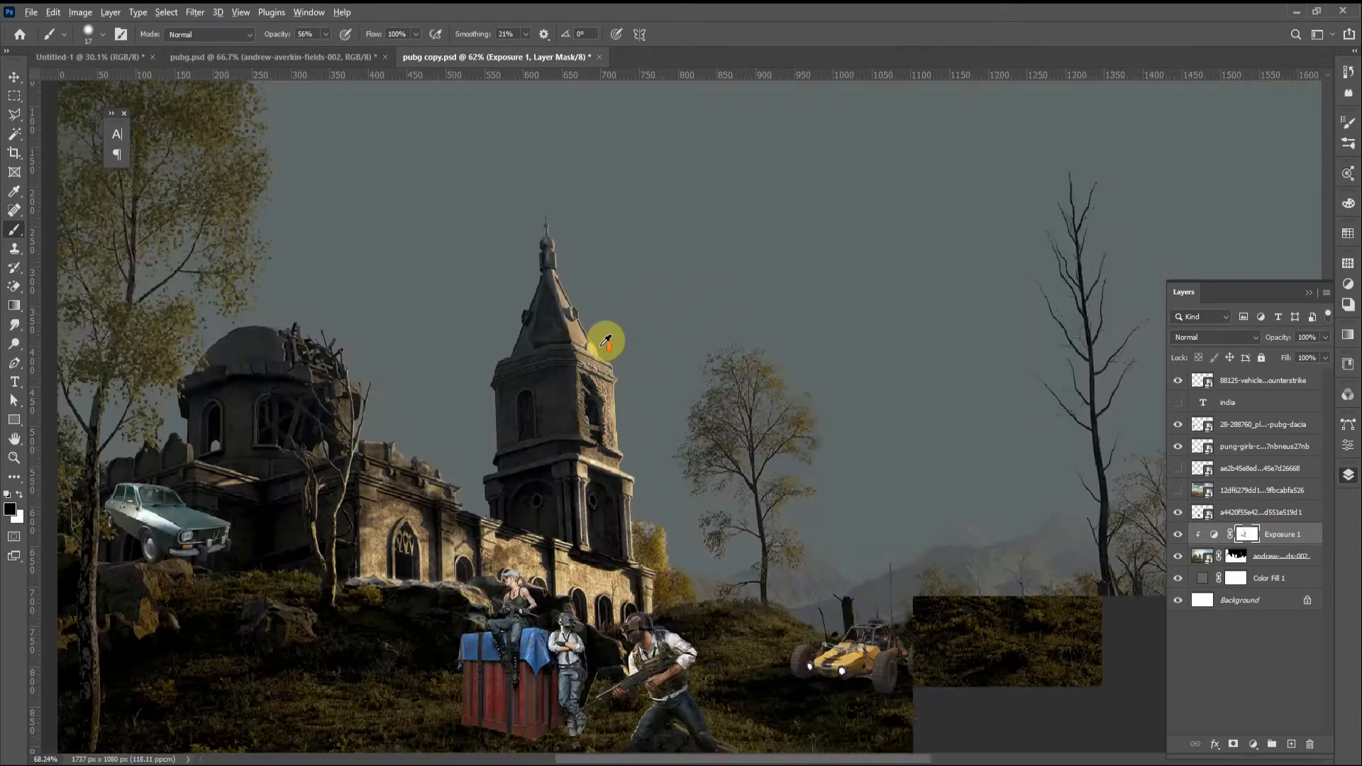
pyautogui.scroll(-3, 599, 550)
pyautogui.hotkey('ctrl', 's')
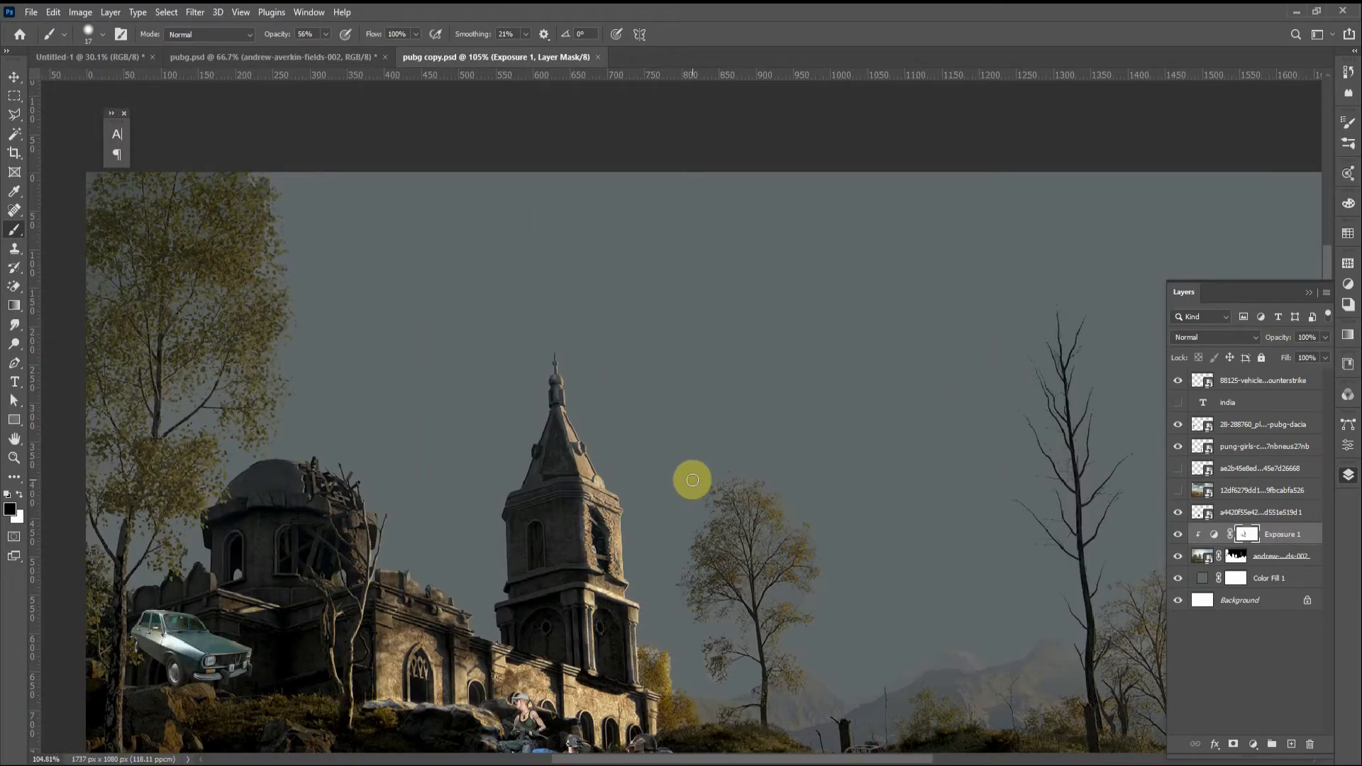
# Step: Copy the Exposure 1 adjustment to the top of the layer stack and clip it to the yellow buggy's layer
pyautogui.scroll(-5, 418, 447)
pyautogui.hscroll(2, 790, 386)
pyautogui.press('v')
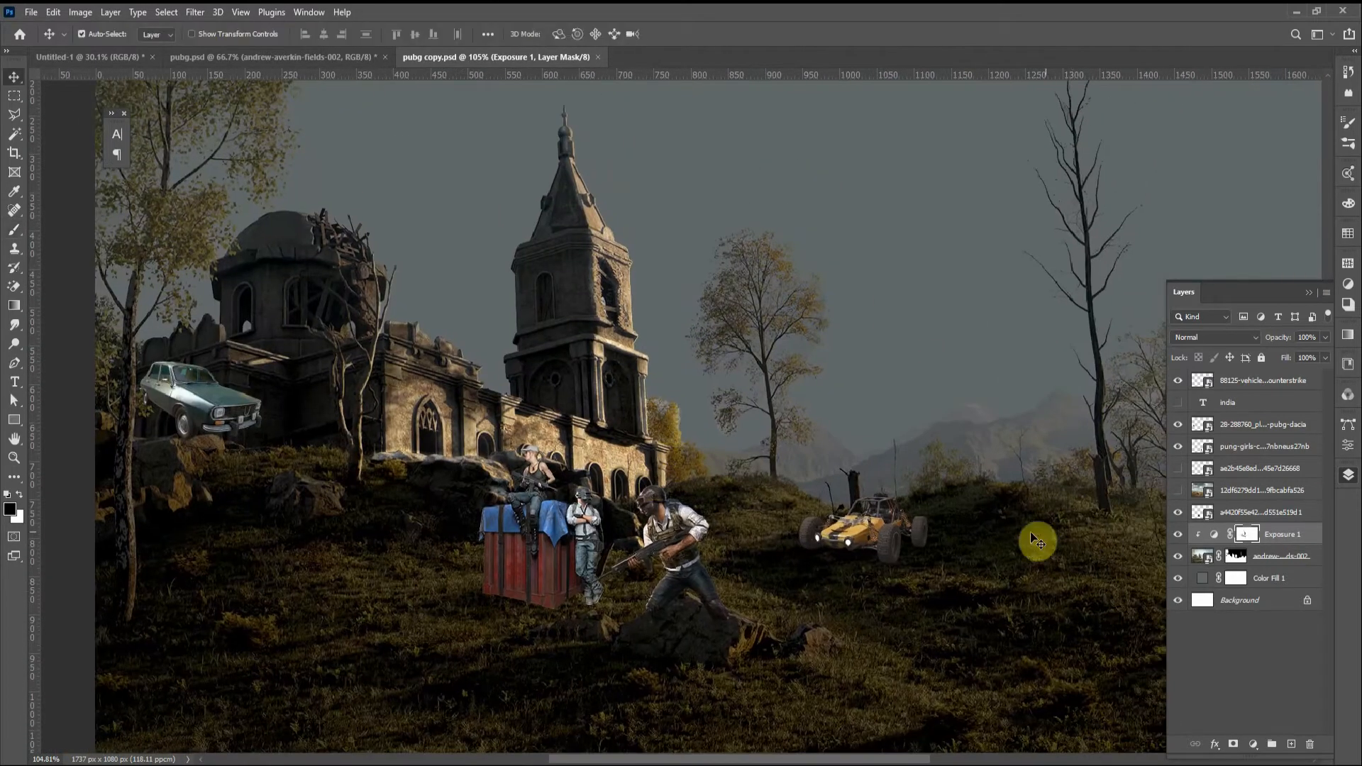
pyautogui.click(898, 541)
pyautogui.moveTo(1247, 548); pyautogui.dragTo(1280, 386)
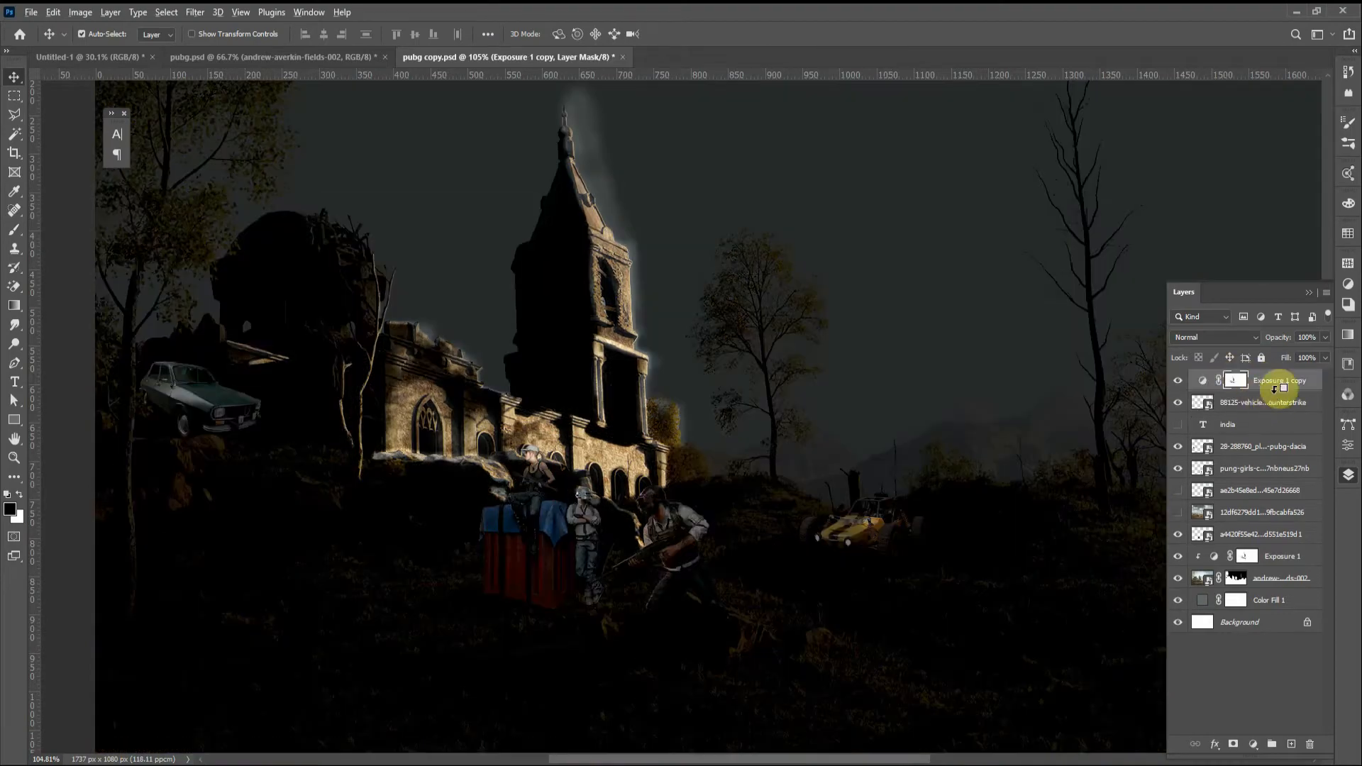
pyautogui.keyDown('alt'); pyautogui.click(1280, 390); pyautogui.keyUp('alt')
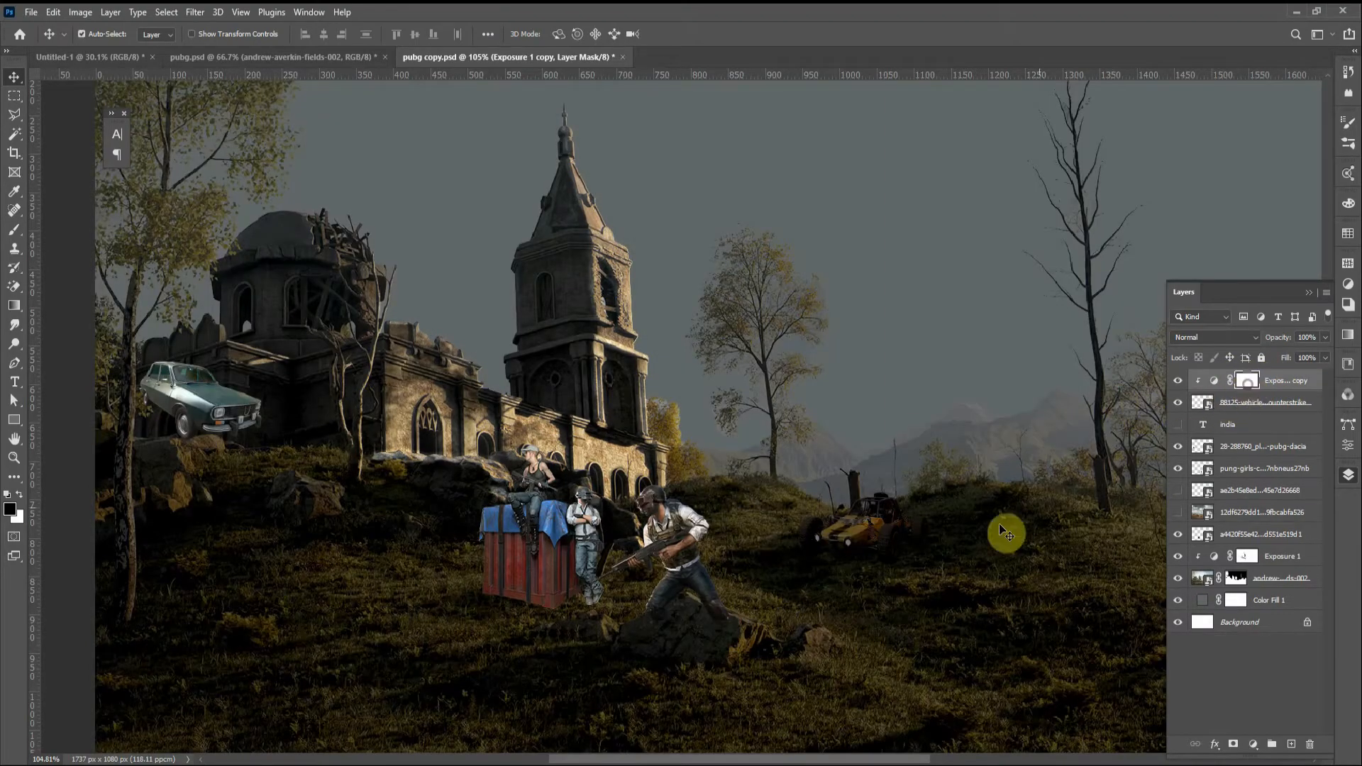
# Step: Apply a Levels adjustment to the yellow buggy's layer with the shadow input raised to about 26
pyautogui.click(1219, 404)
pyautogui.hotkey('ctrl', 'l')
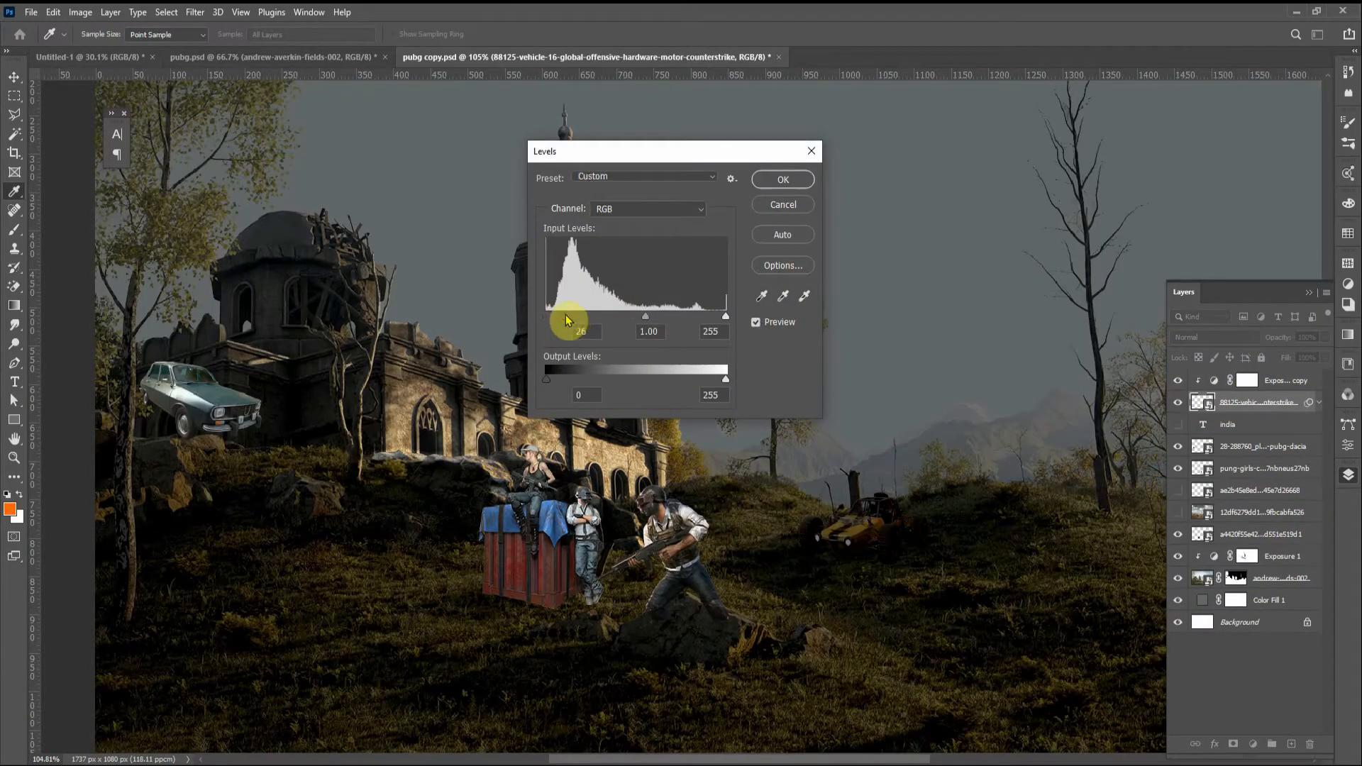
pyautogui.click(783, 180)
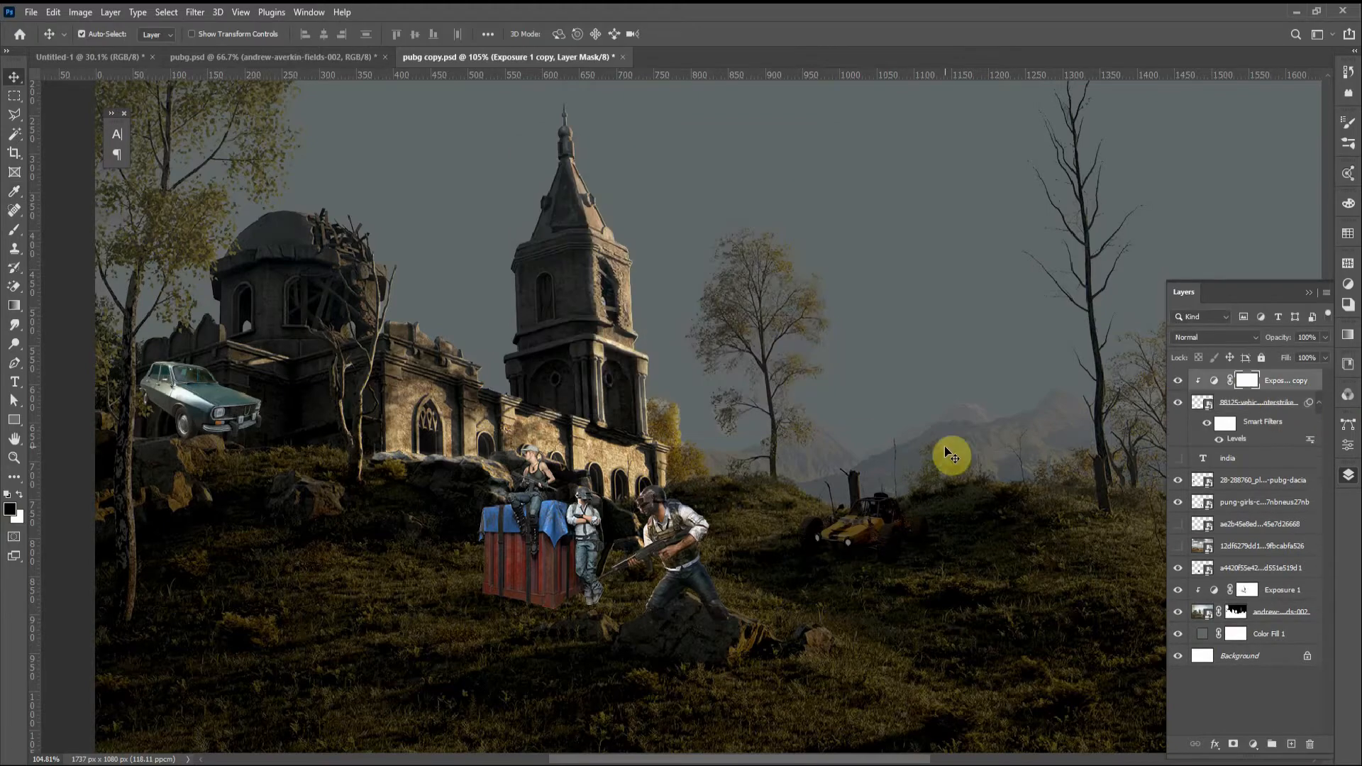
# Step: Brighten the buggy's tyres, roll cage and bodywork on the Exposure 1 copy mask with an 11 px brush at 56% opacity
pyautogui.press('b')
pyautogui.scroll(8, 951, 456)
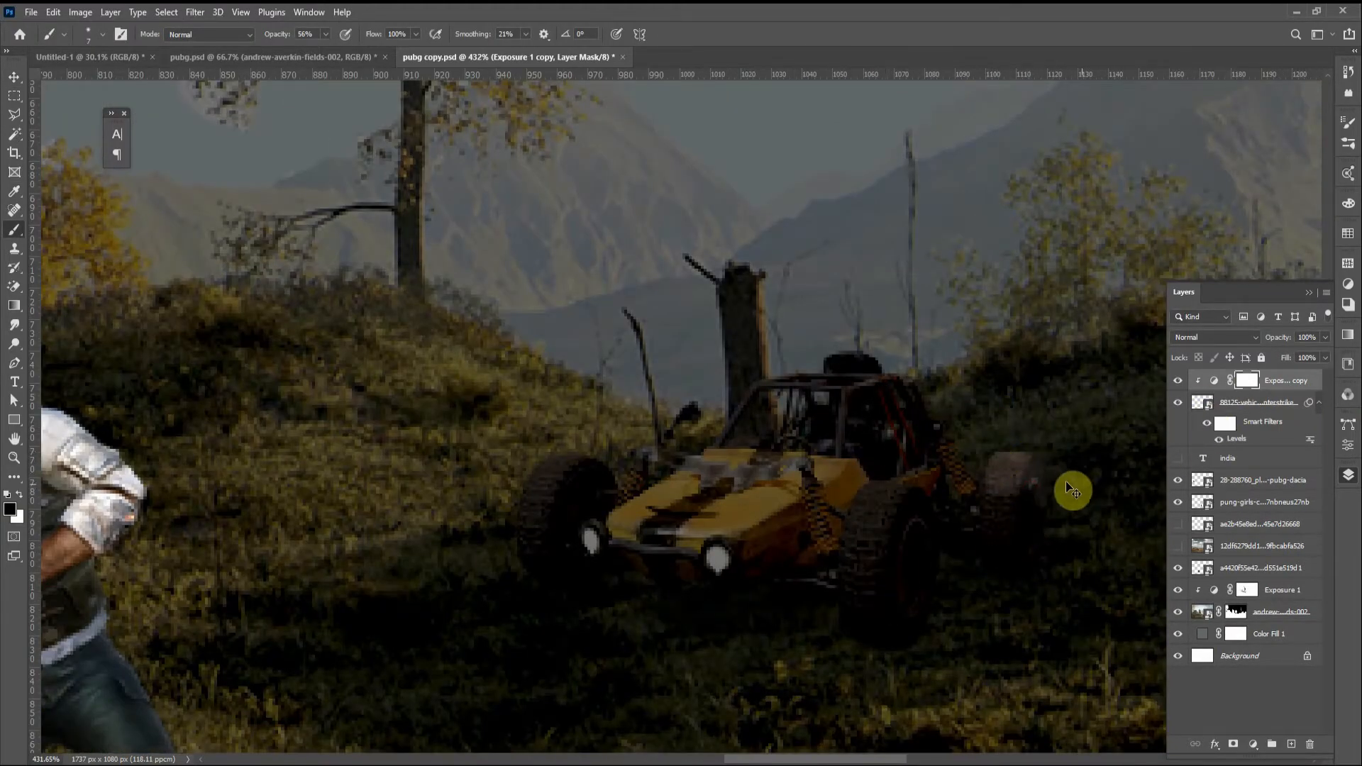
pyautogui.moveTo(1066, 483)
pyautogui.mouseDown()
pyautogui.moveTo(1019, 477)
pyautogui.moveTo(981, 435)
pyautogui.moveTo(845, 349)
pyautogui.moveTo(790, 357)
pyautogui.mouseUp()
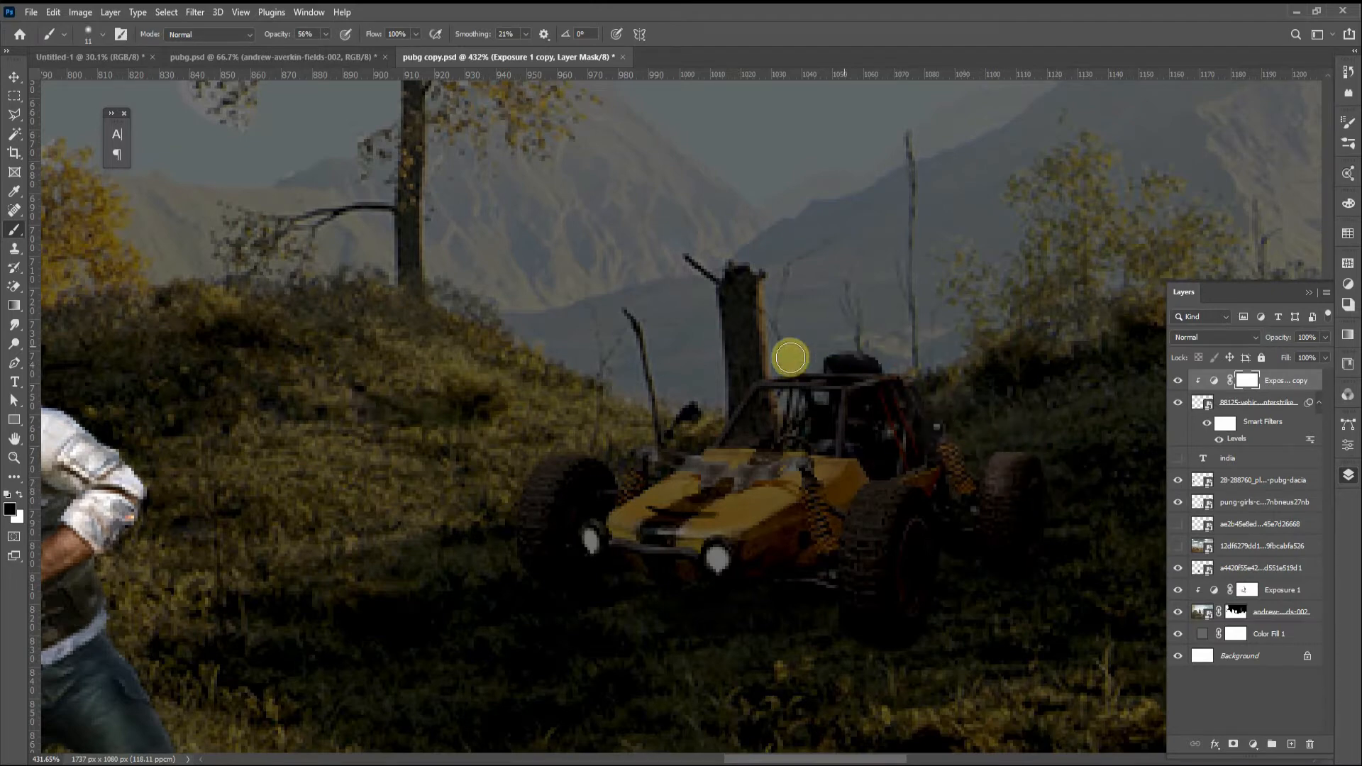
pyautogui.moveTo(836, 472)
pyautogui.mouseDown()
pyautogui.moveTo(629, 513)
pyautogui.moveTo(916, 481)
pyautogui.moveTo(863, 566)
pyautogui.mouseUp()
pyautogui.moveTo(594, 460); pyautogui.dragTo(530, 557)
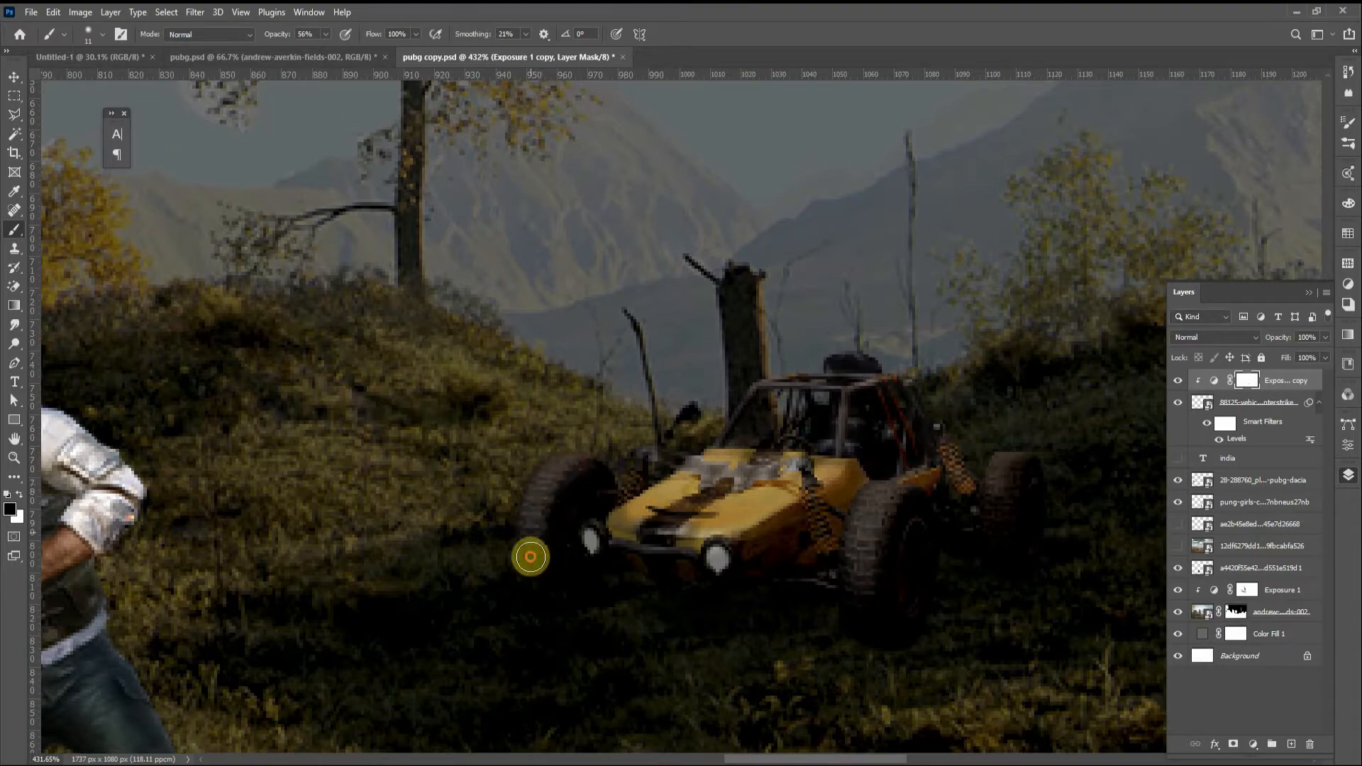
pyautogui.scroll(-5, 945, 494)
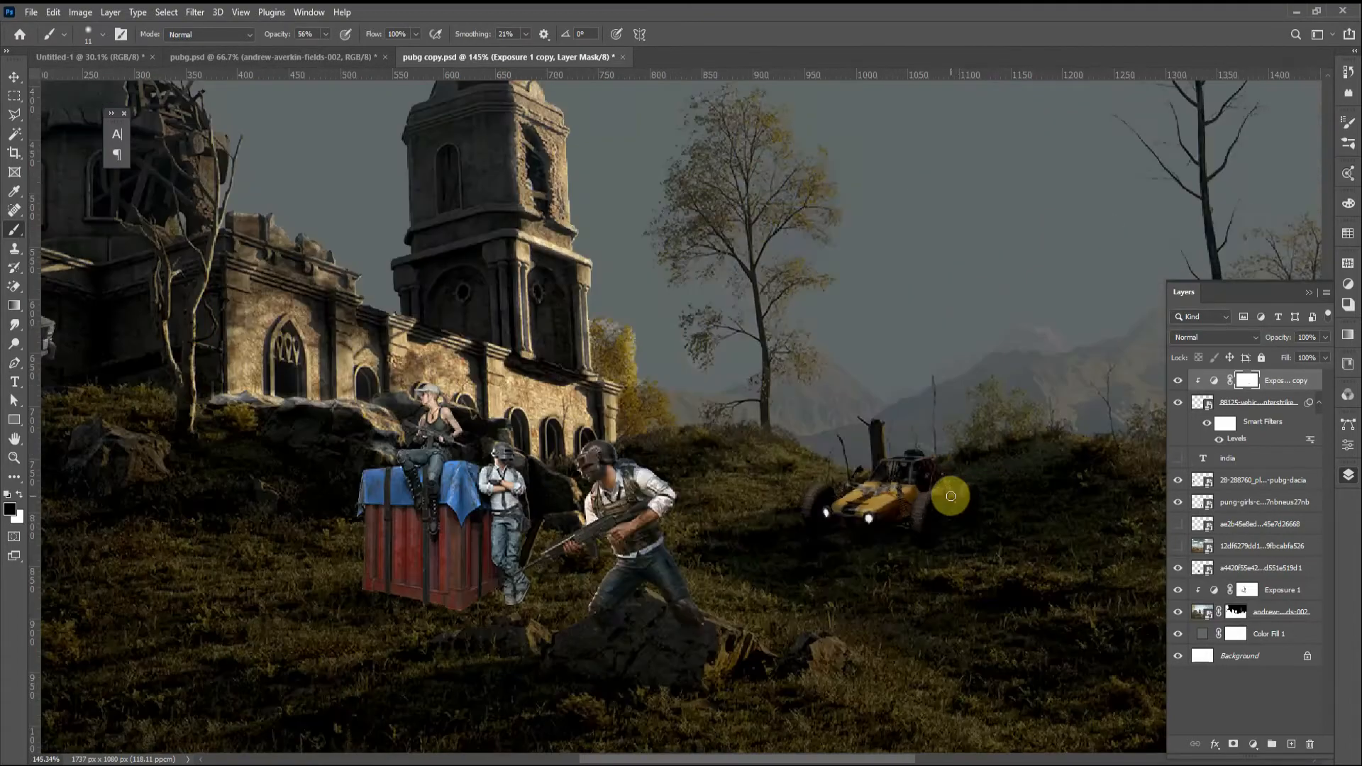
# Step: Brighten the grassy hillside around the buggy and bare tree on the Exposure 1 mask with a large soft brush at 24% opacity
pyautogui.moveTo(280, 34); pyautogui.dragTo(257, 41)
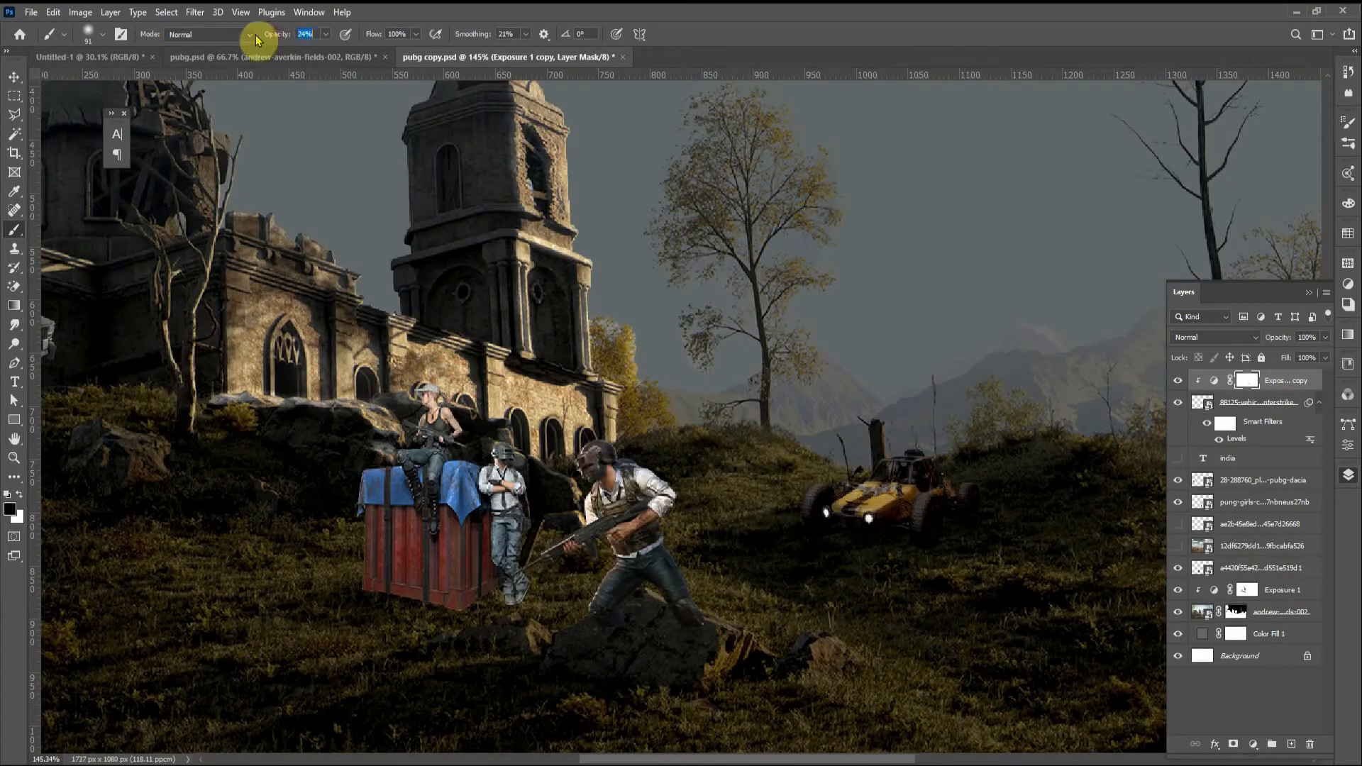
pyautogui.hscroll(5, 705, 562)
pyautogui.click(1247, 590)
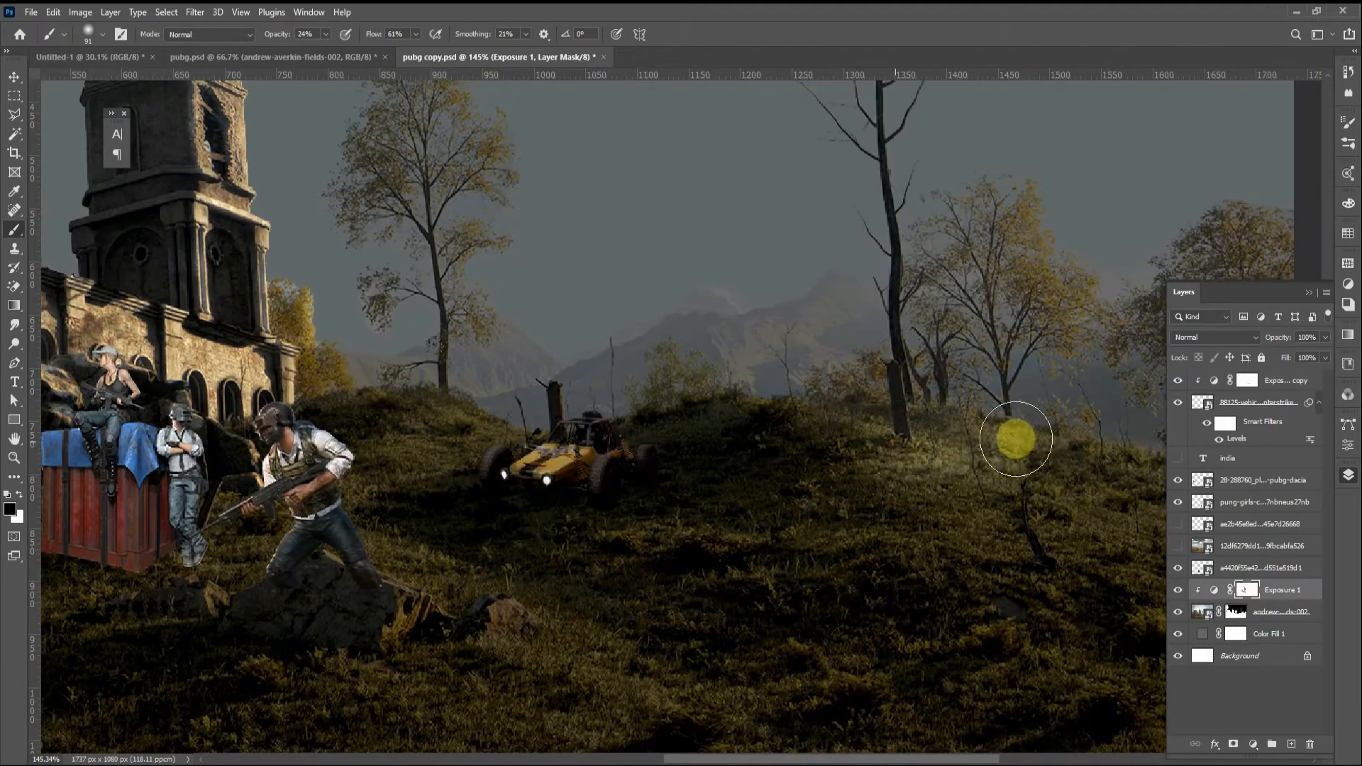
pyautogui.hscroll(4, 1012, 435)
pyautogui.hscroll(-6, 780, 567)
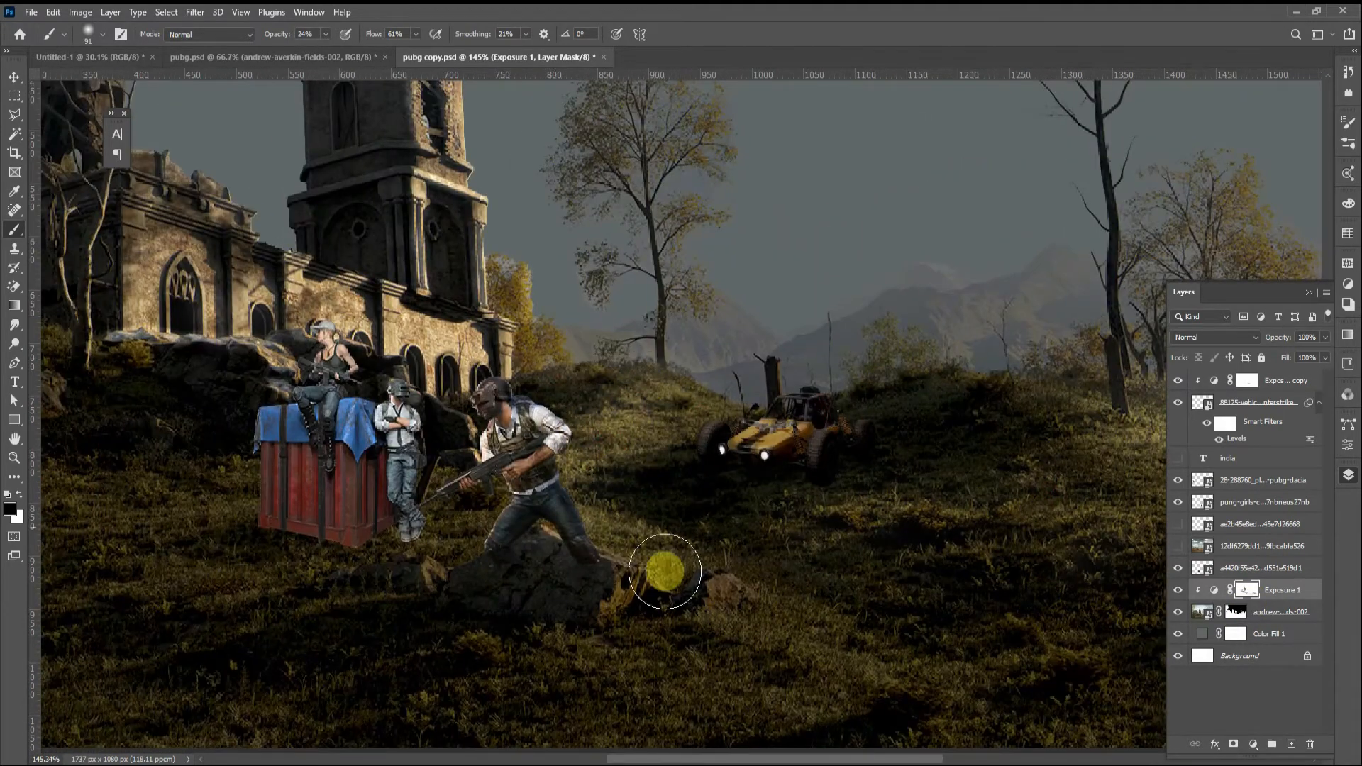
# Step: Brighten the foreground grass around the rocks, crate and left slope on the Exposure 1 mask and save the document
pyautogui.scroll(-4, 662, 568)
pyautogui.hscroll(3, 610, 564)
pyautogui.scroll(2, 709, 596)
pyautogui.hscroll(-6, 780, 610)
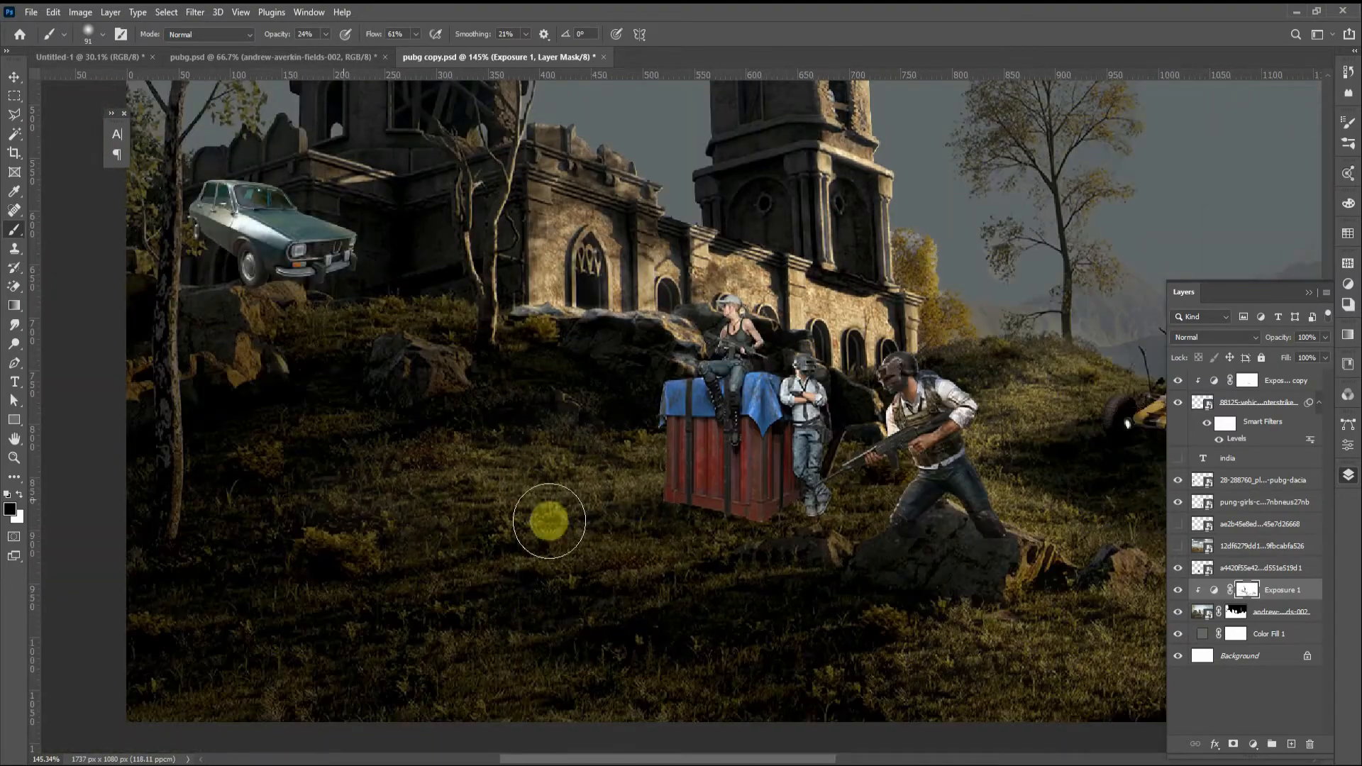
pyautogui.hscroll(-6, 539, 347)
pyautogui.scroll(-3, 660, 490)
pyautogui.hscroll(5, 661, 490)
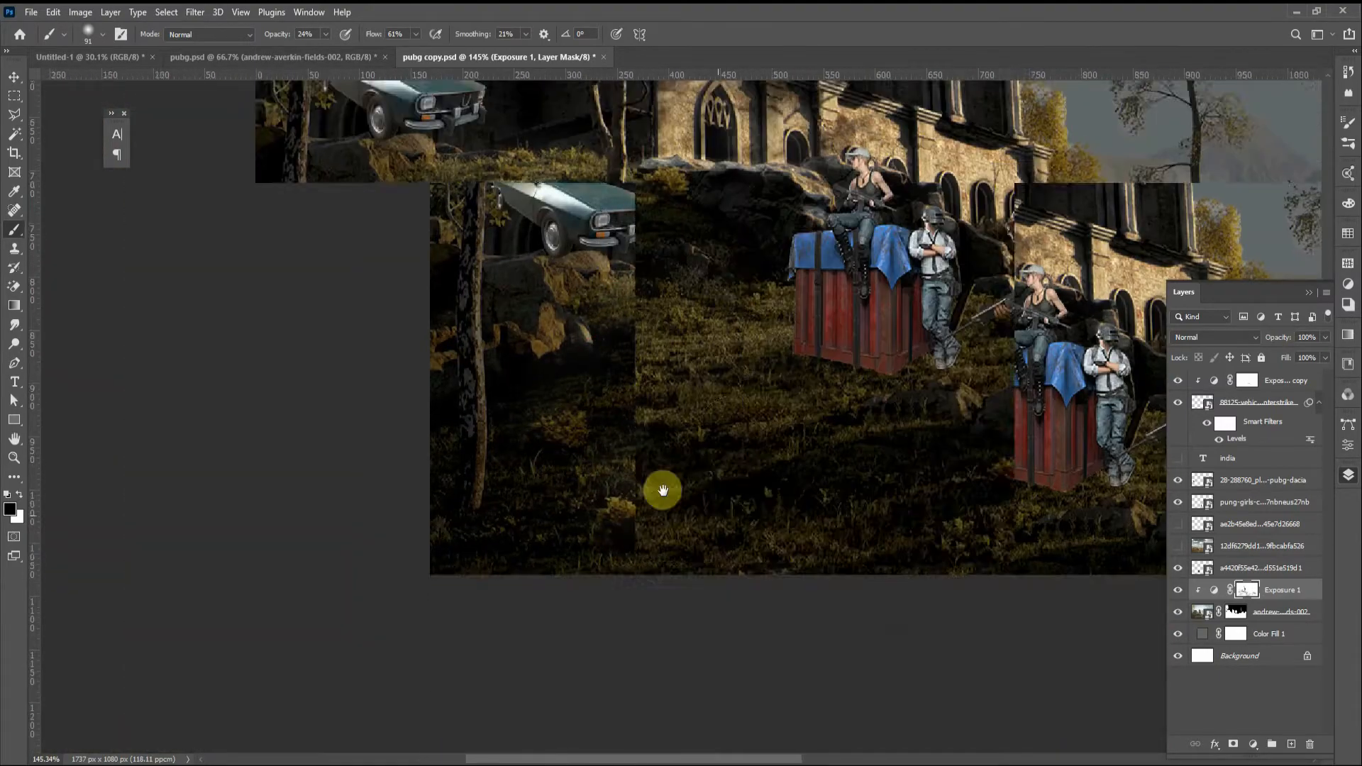
pyautogui.hscroll(8, 970, 478)
pyautogui.scroll(3, 970, 477)
pyautogui.scroll(-5, 578, 435)
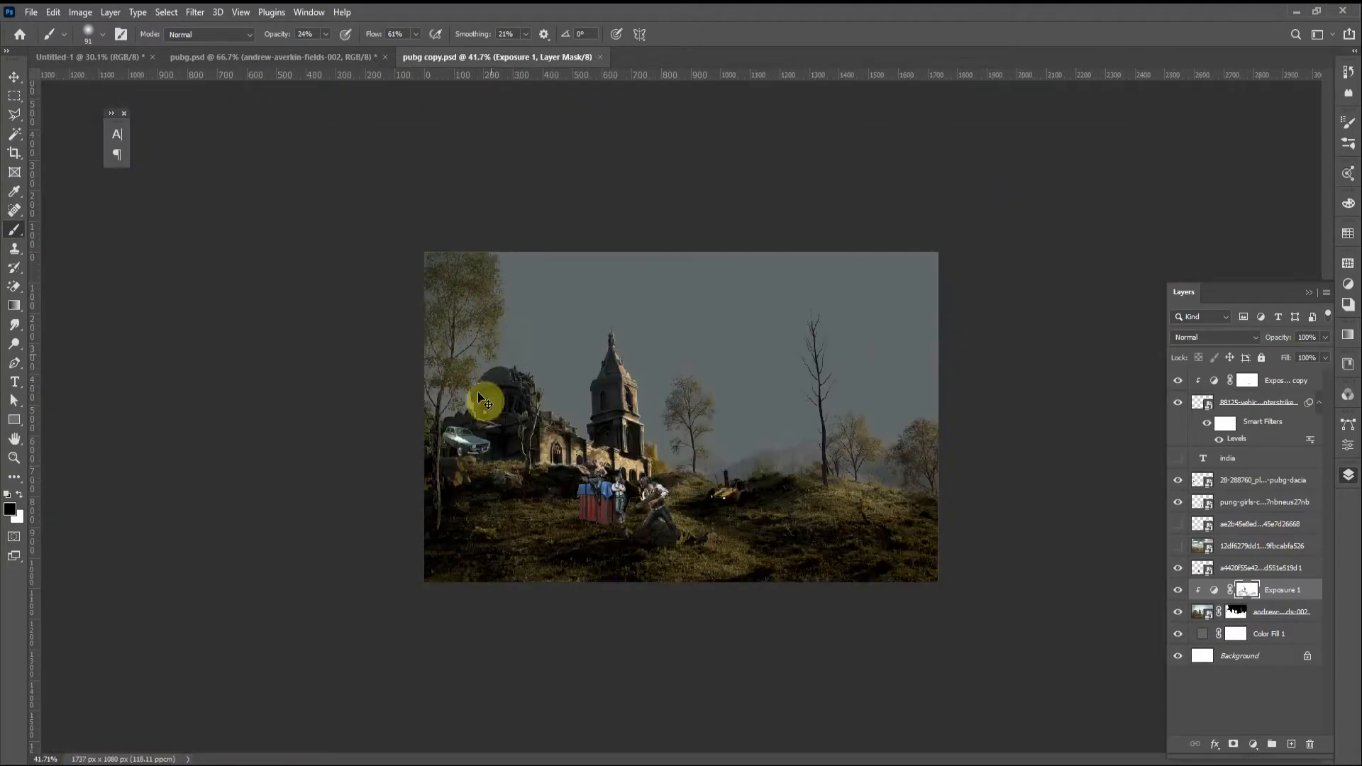
# Step: Try the green car at other positions near the ruins and send its layer backward through the stack
pyautogui.scroll(3, 485, 403)
pyautogui.press('v')
pyautogui.moveTo(283, 480); pyautogui.dragTo(348, 512)
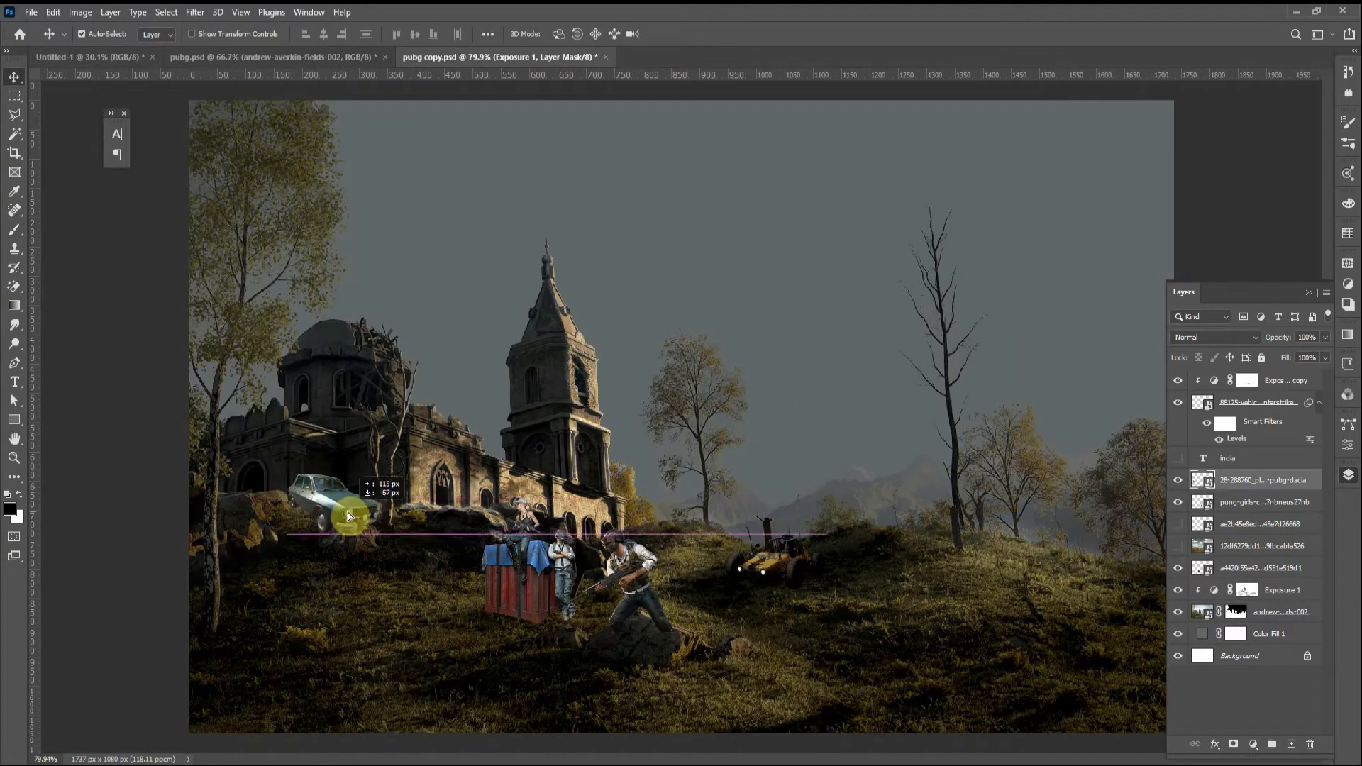
pyautogui.moveTo(329, 593); pyautogui.dragTo(401, 364)
pyautogui.hotkey('ctrl', 't')
pyautogui.click(679, 34)
pyautogui.hotkey('ctrl', '[')
pyautogui.hotkey('ctrl', '[')
pyautogui.hotkey('ctrl', '[')
pyautogui.hotkey('ctrl', '[')
pyautogui.hotkey('ctrl', '[')
# Step: Bring the green car's layer to the top of the stack and resize the car over the hill behind the buggy
pyautogui.moveTo(297, 324); pyautogui.dragTo(991, 493)
pyautogui.hotkey('ctrl', 'shift', ']')
pyautogui.hotkey('ctrl', 't')
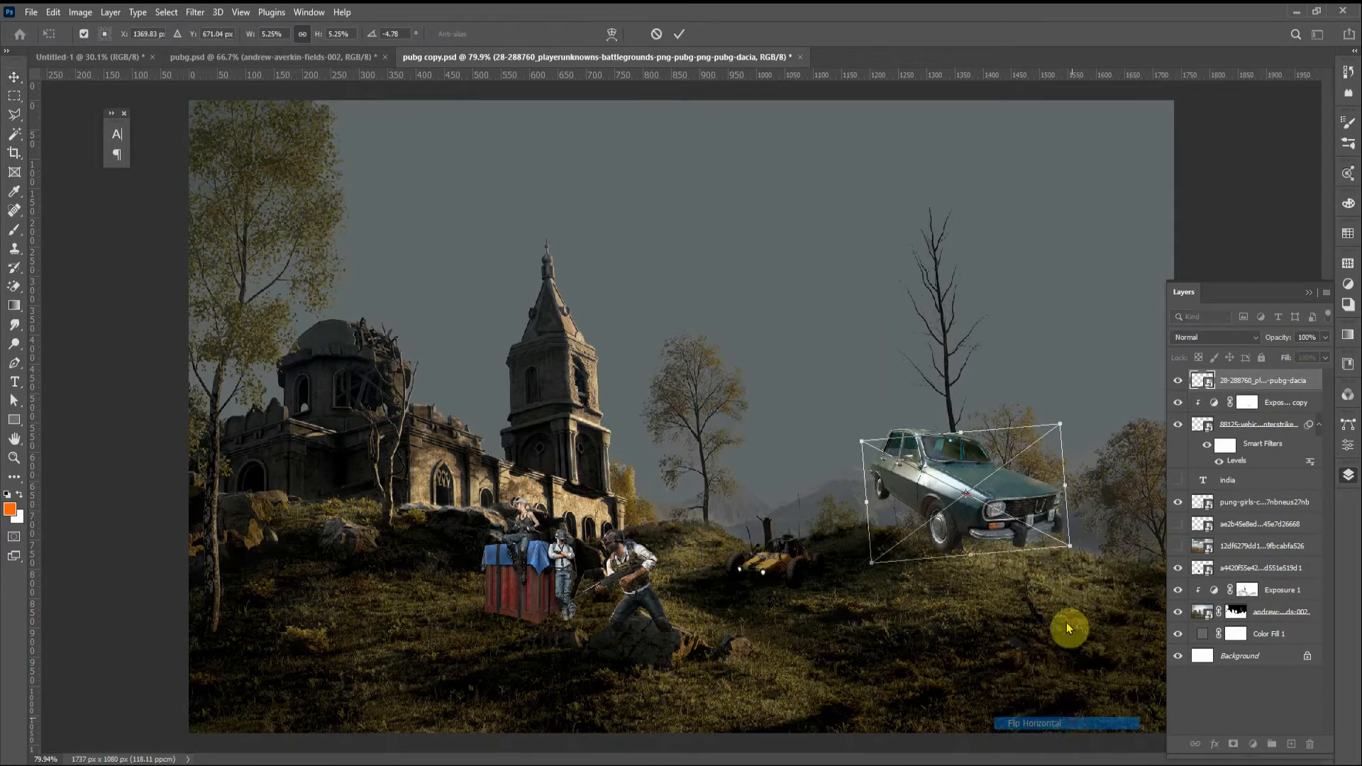
pyautogui.scroll(-2, 993, 439)
pyautogui.moveTo(942, 421)
pyautogui.mouseDown()
pyautogui.moveTo(1088, 332)
pyautogui.moveTo(945, 420)
pyautogui.mouseUp()
# Step: Place the green car on the rocks in front of the ruined dome and flip it horizontally
pyautogui.moveTo(929, 447); pyautogui.dragTo(468, 435)
pyautogui.rightClick(458, 460)
pyautogui.click(496, 683)
pyautogui.press('Return')
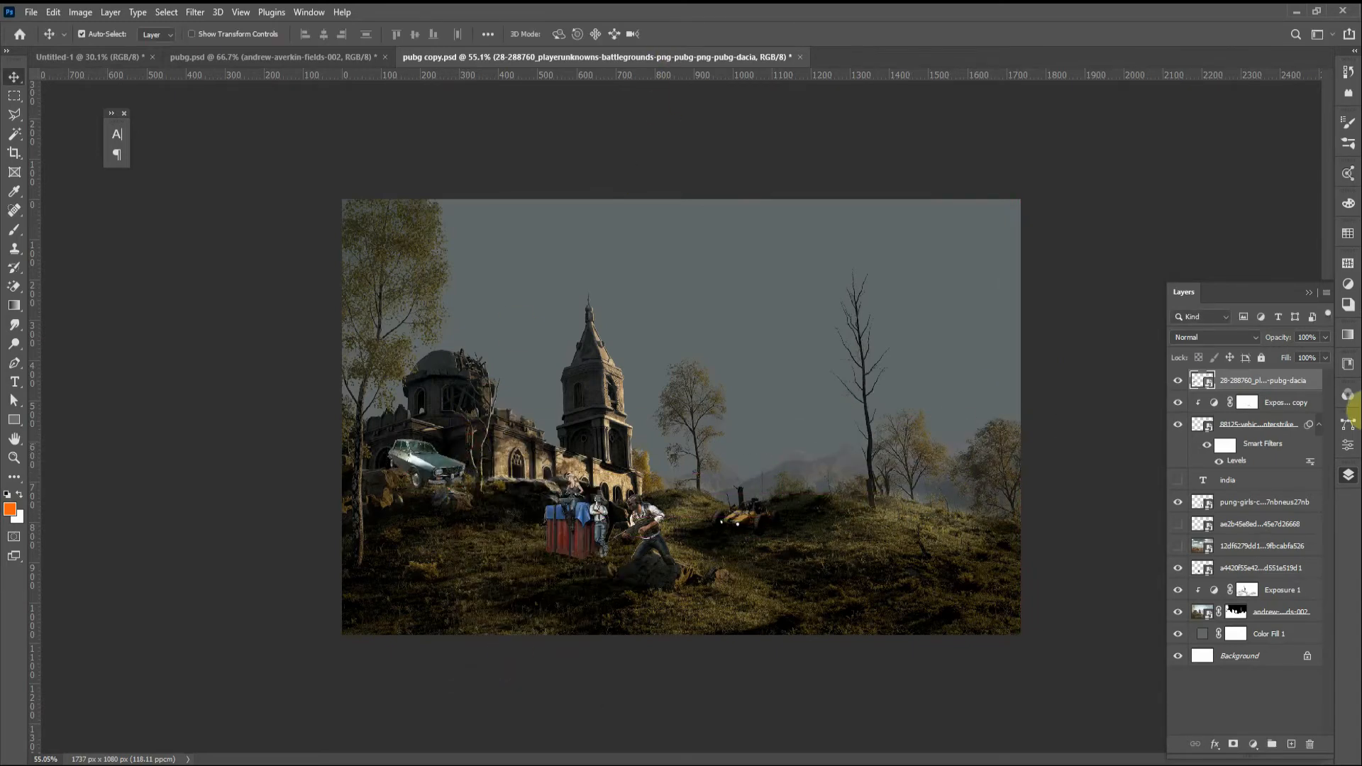
# Step: Clip a copy of the buggy's exposure adjustment to the green car and brighten its bodywork on the mask at 41% brush opacity
pyautogui.moveTo(1286, 406); pyautogui.dragTo(1285, 374)
pyautogui.keyDown('alt'); pyautogui.click(1289, 391); pyautogui.keyUp('alt')
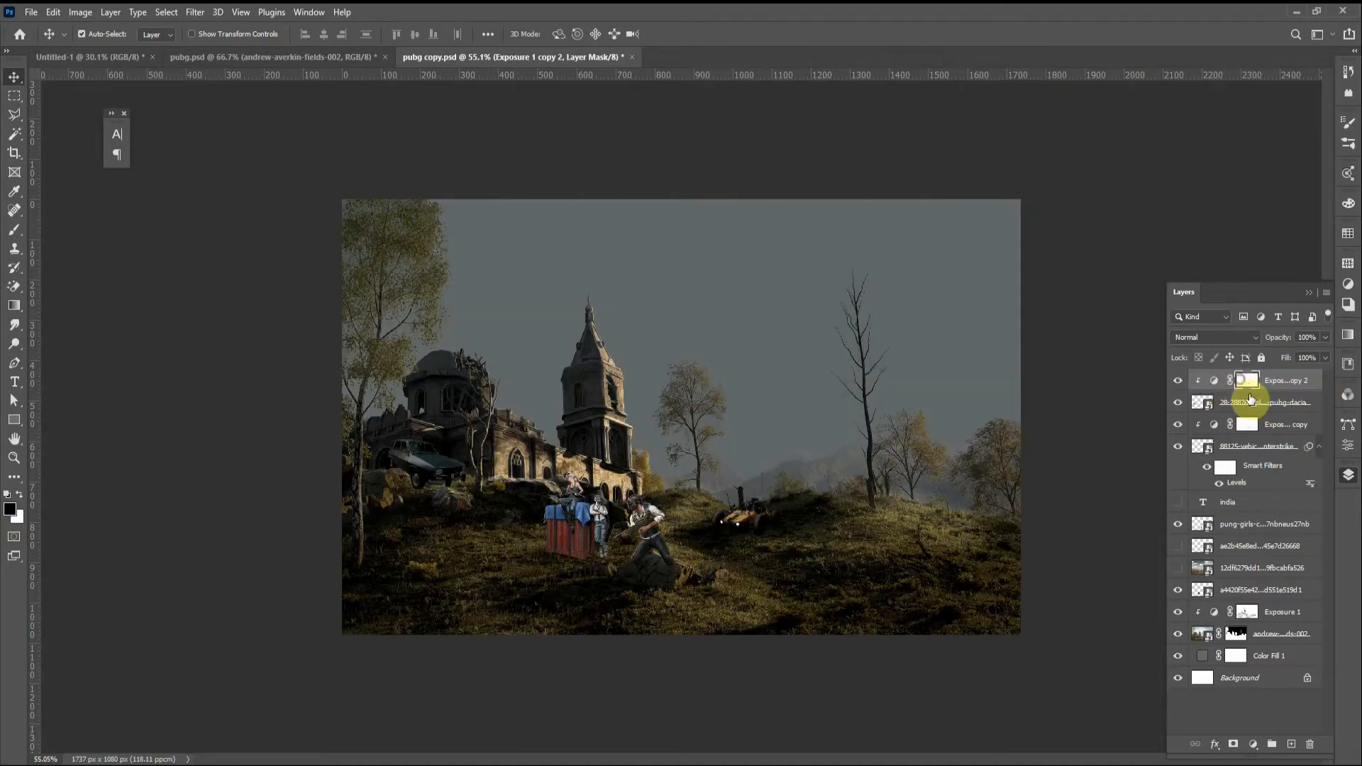
pyautogui.press('b')
pyautogui.scroll(5, 458, 472)
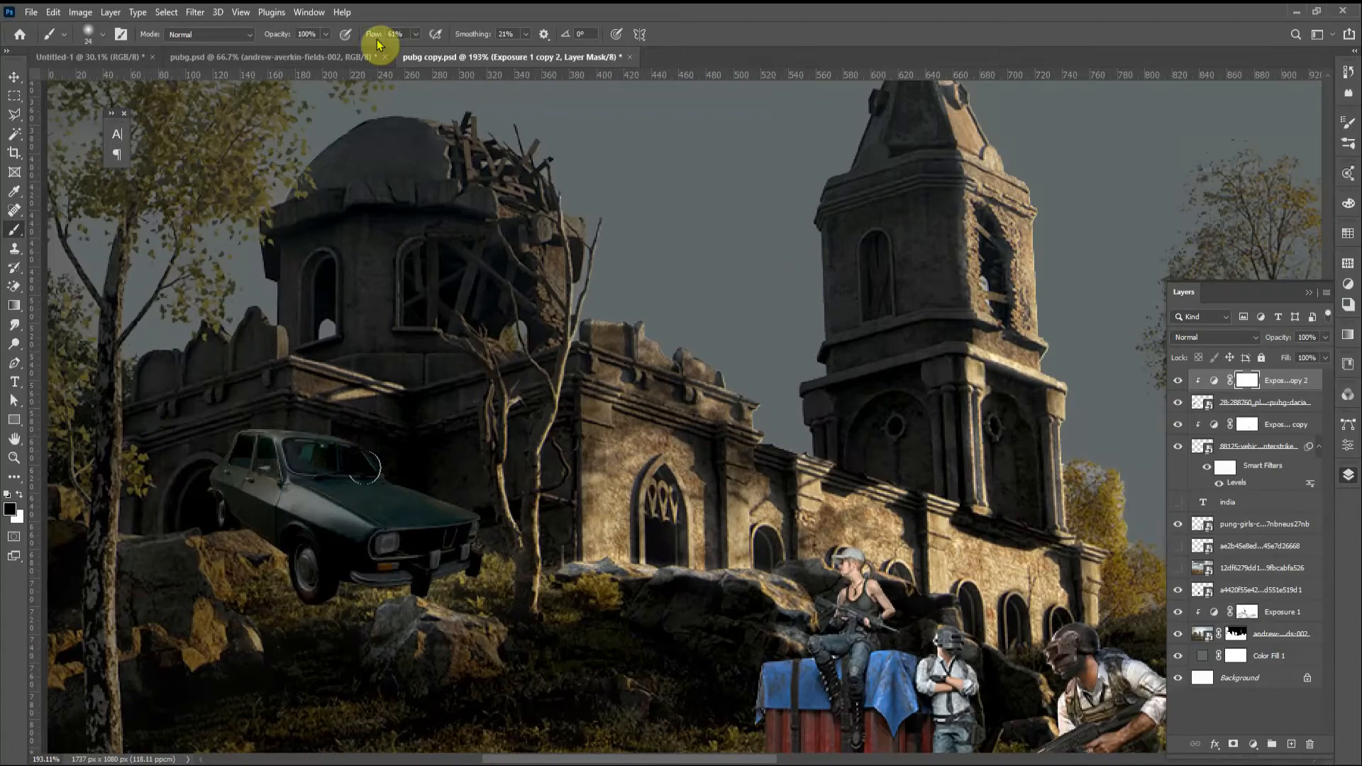
pyautogui.moveTo(377, 44); pyautogui.dragTo(405, 44)
pyautogui.scroll(3, 274, 441)
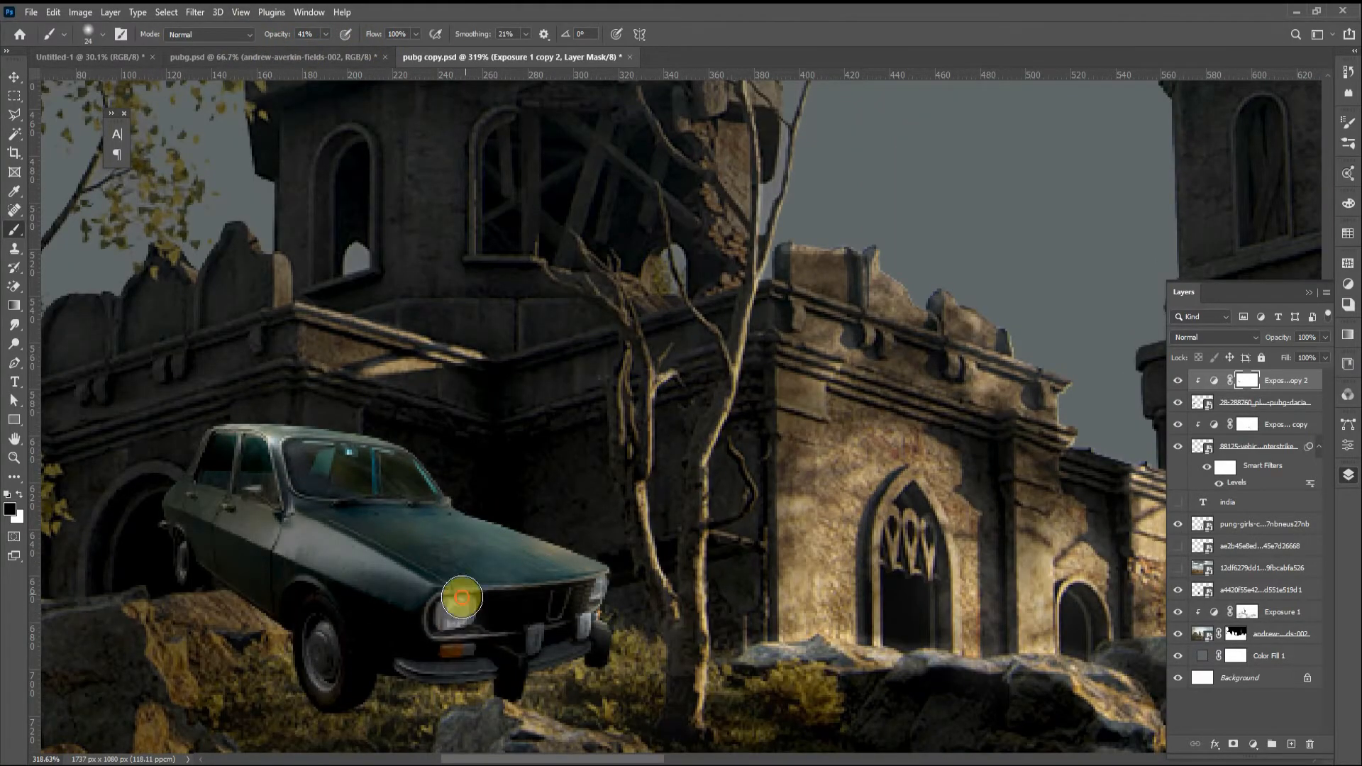
pyautogui.scroll(-5, 328, 510)
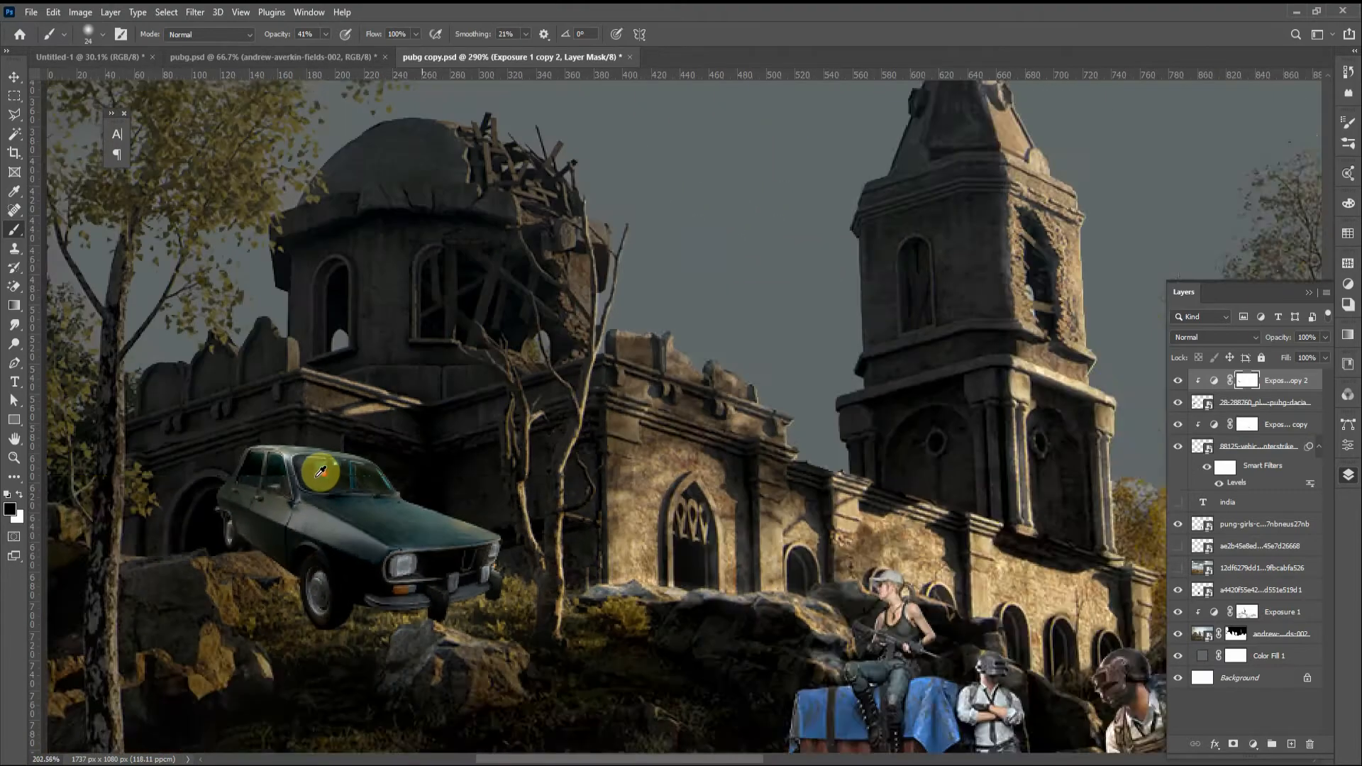
# Step: Move the green car together with its exposure adjustment about 37 px left and 60 px up against the ruins
pyautogui.press('v')
pyautogui.click(1207, 402)
pyautogui.hotkey('ctrl', 't')
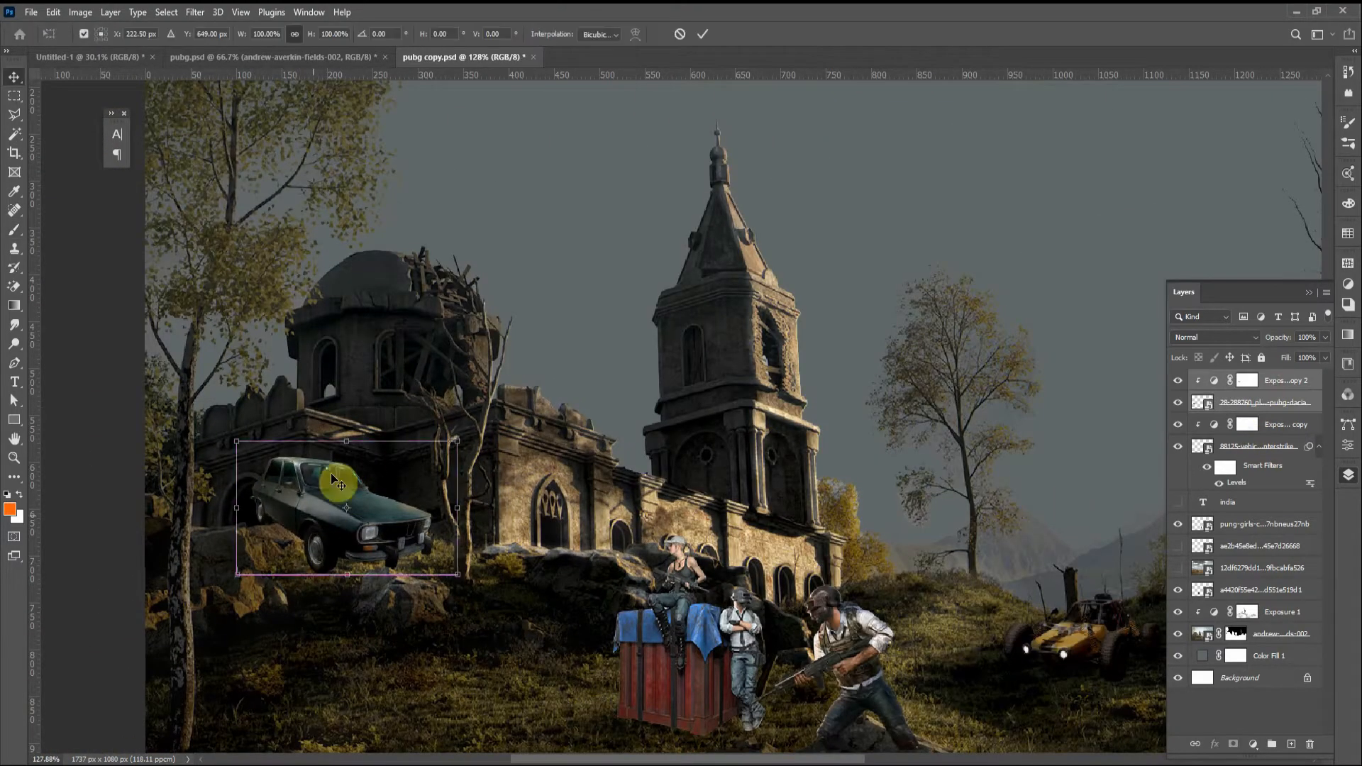
pyautogui.moveTo(394, 500); pyautogui.dragTo(356, 457)
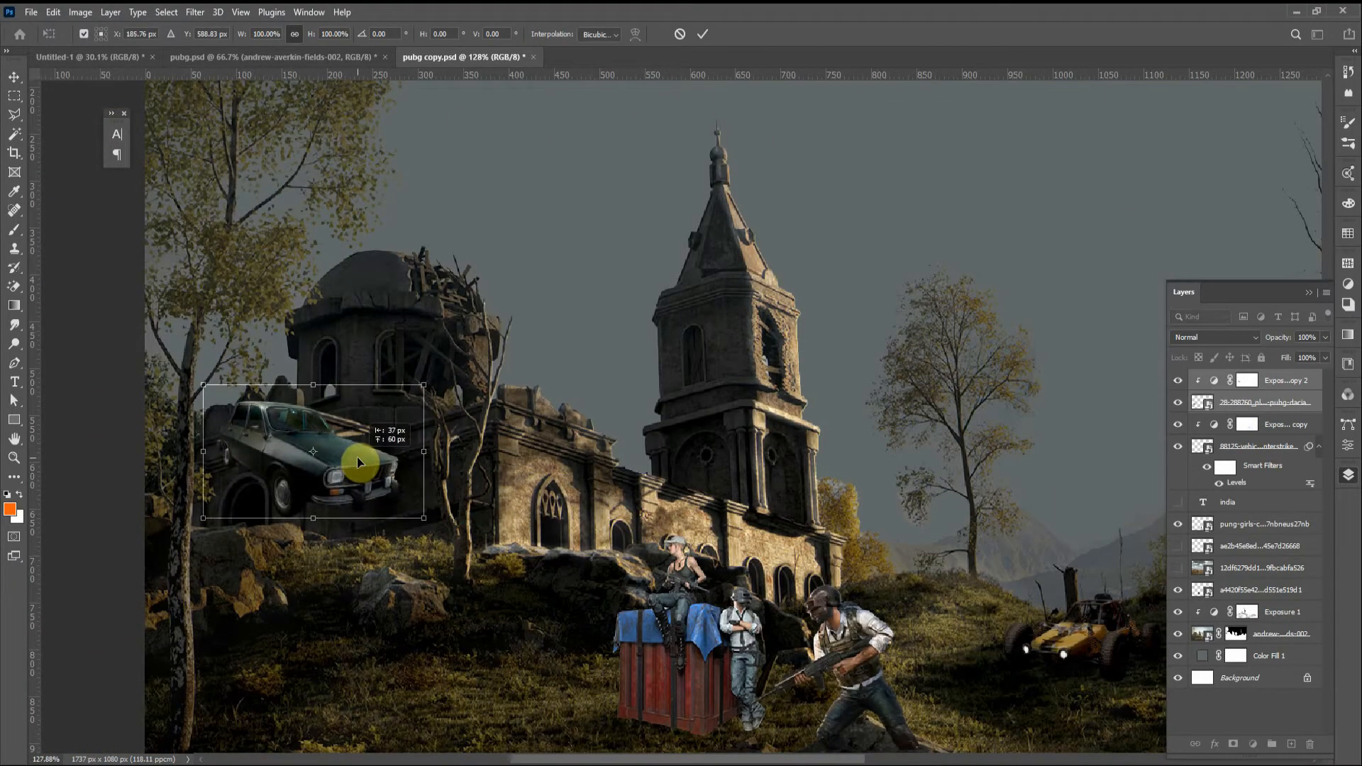
pyautogui.click(702, 34)
# Step: Add an Exposure adjustment clipped to the crate characters' layer, with exposure -3.37 and offset -0.005
pyautogui.scroll(-3, 563, 569)
pyautogui.click(1298, 589)
pyautogui.click(1254, 743)
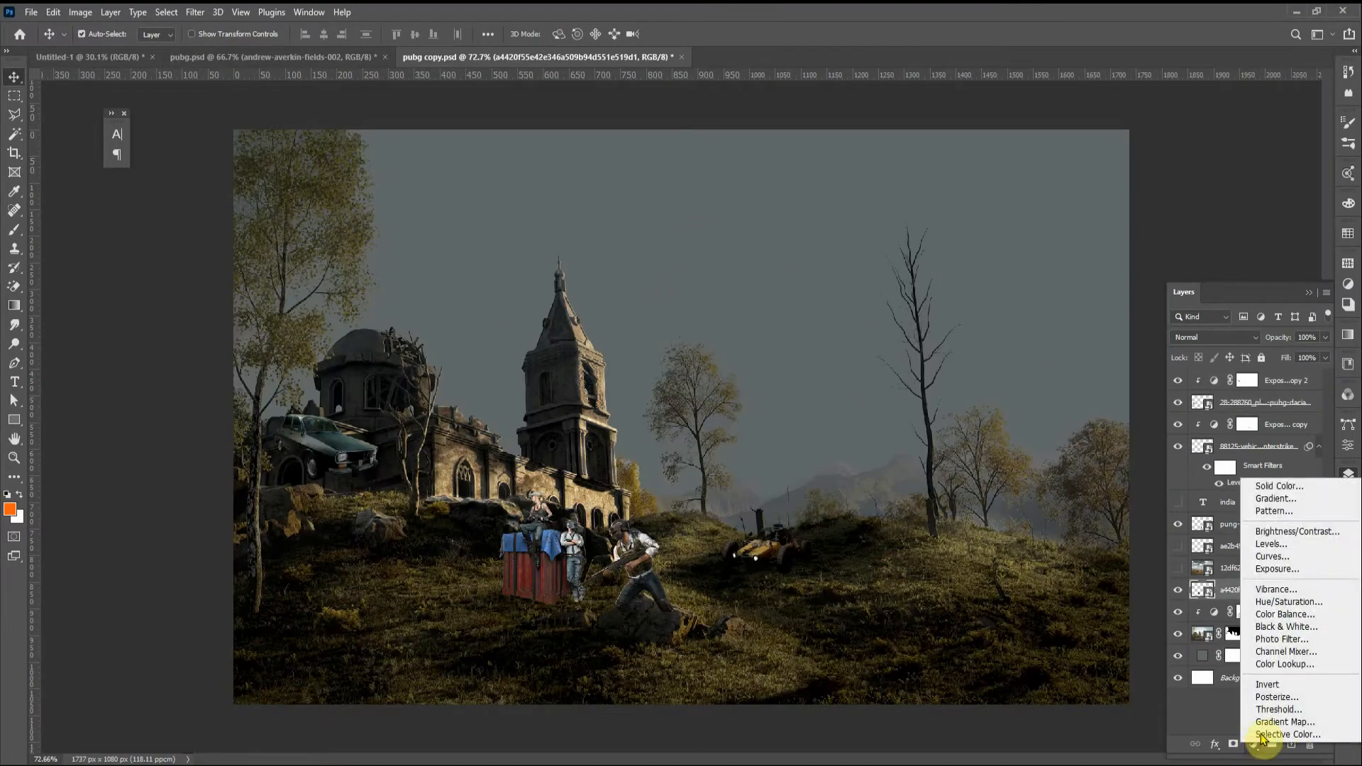
pyautogui.click(1274, 569)
pyautogui.moveTo(1242, 376); pyautogui.dragTo(1221, 376)
pyautogui.click(1226, 743)
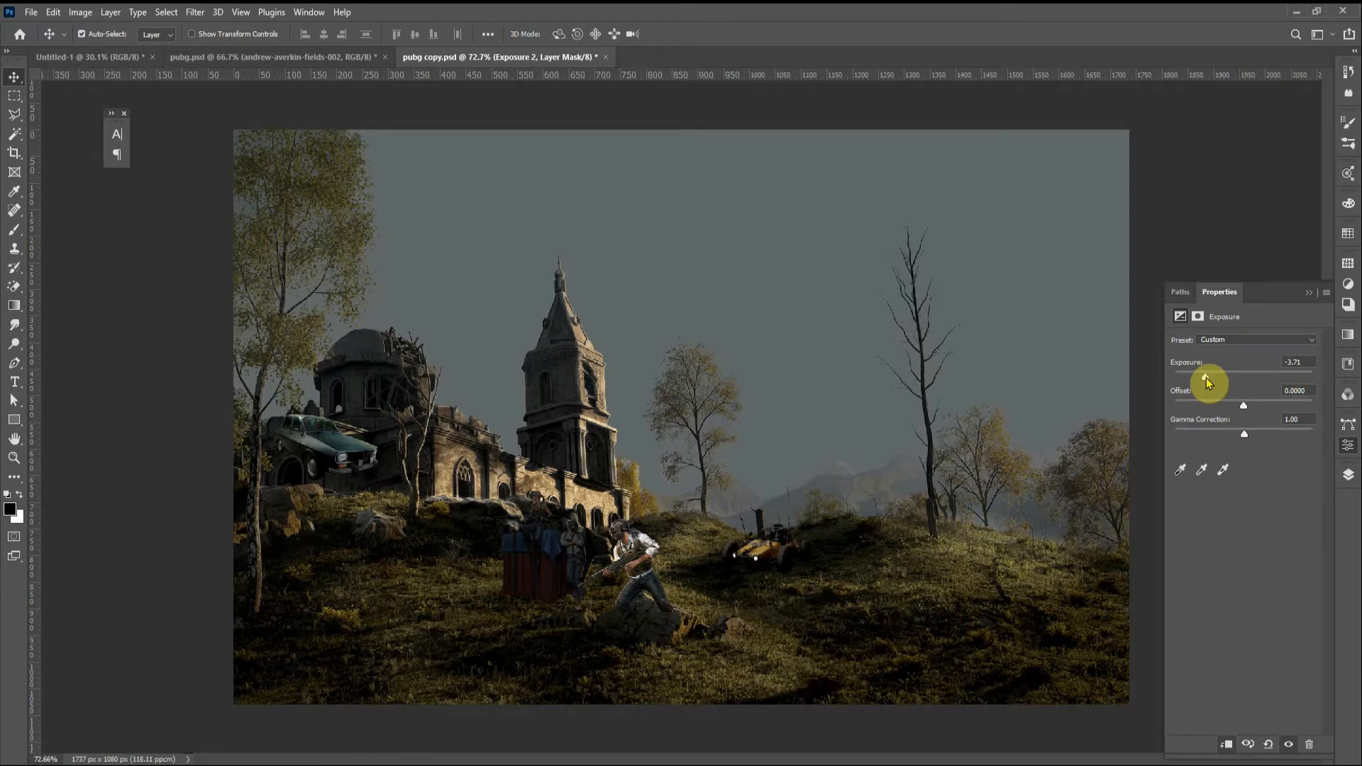
pyautogui.moveTo(1206, 377); pyautogui.dragTo(1242, 404)
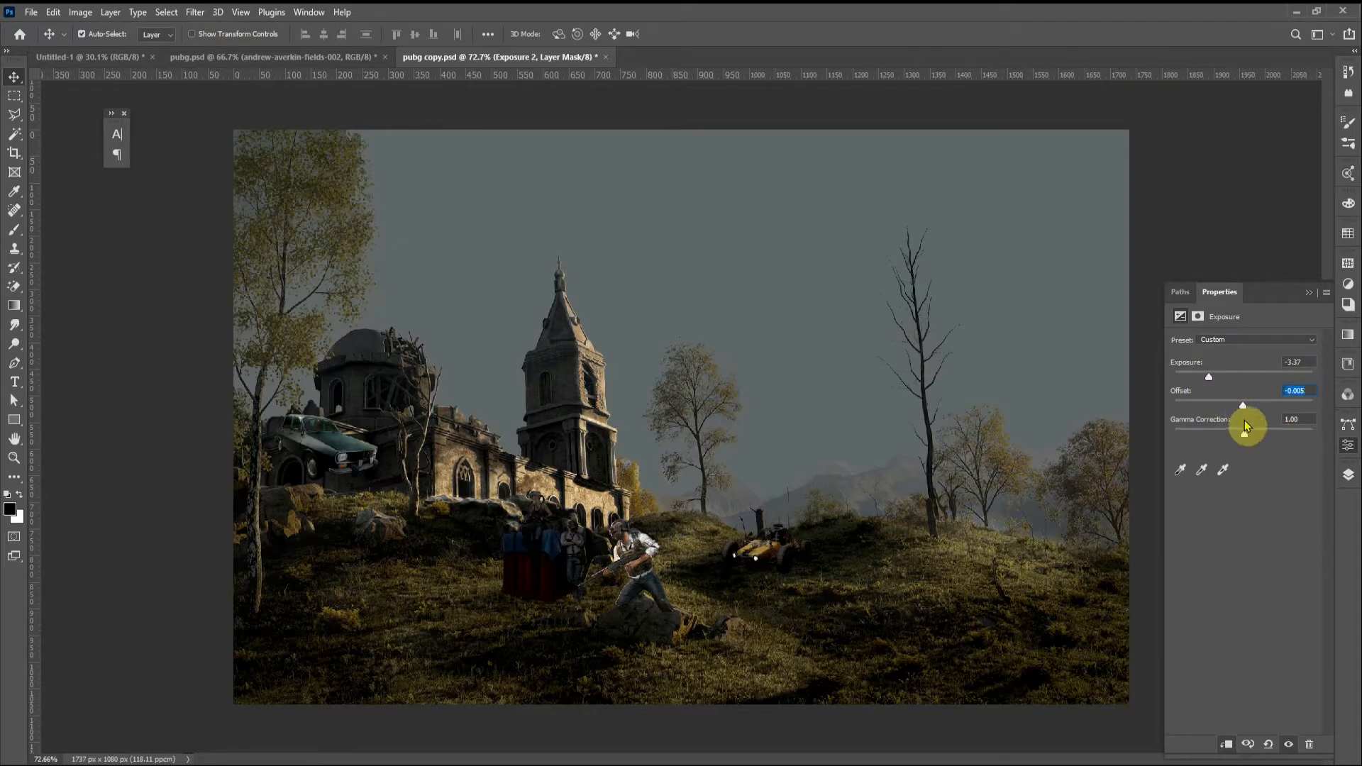
pyautogui.click(1347, 475)
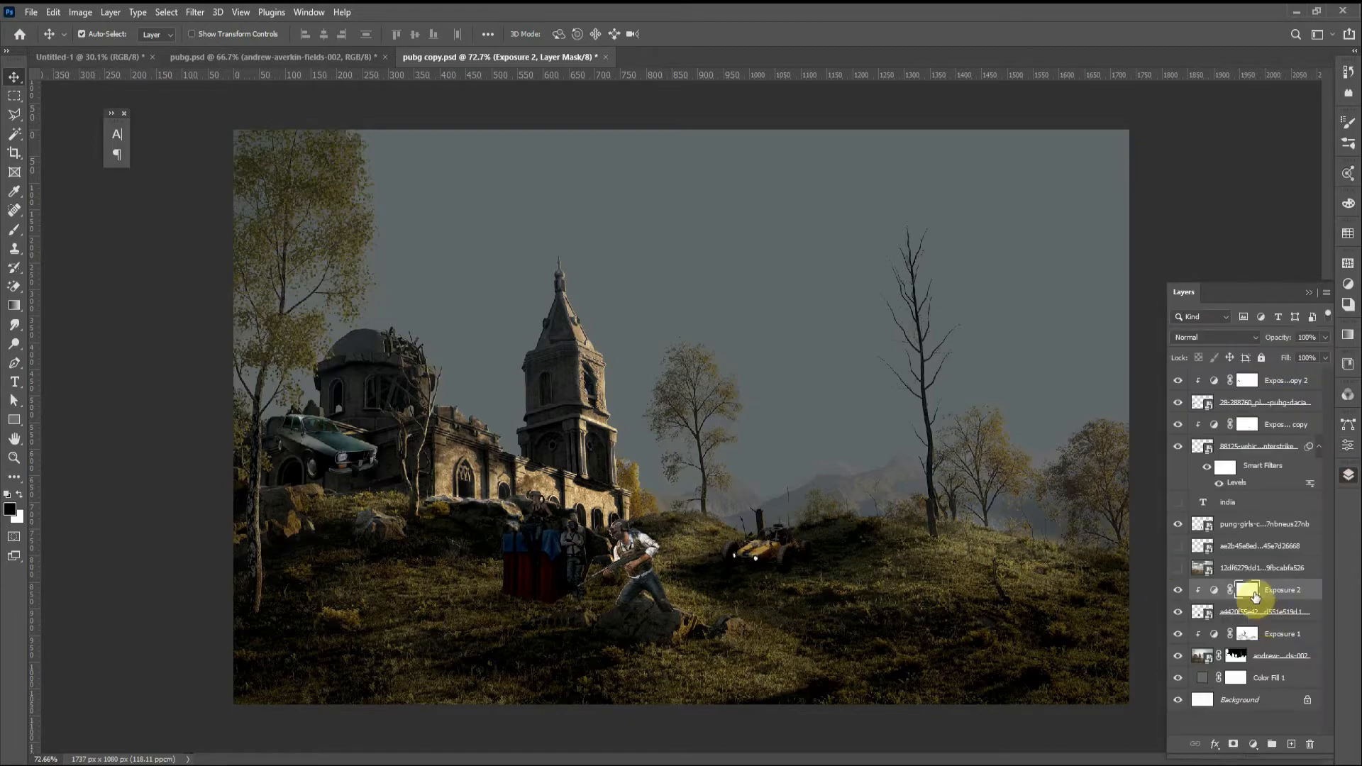
# Step: Brighten the standing man's helmet, sleeve, trousers and shoe on the Exposure 2 mask with a 10 px brush at 100% opacity
pyautogui.press('b')
pyautogui.scroll(8, 586, 565)
pyautogui.press('[')
pyautogui.press('[')
pyautogui.press('[')
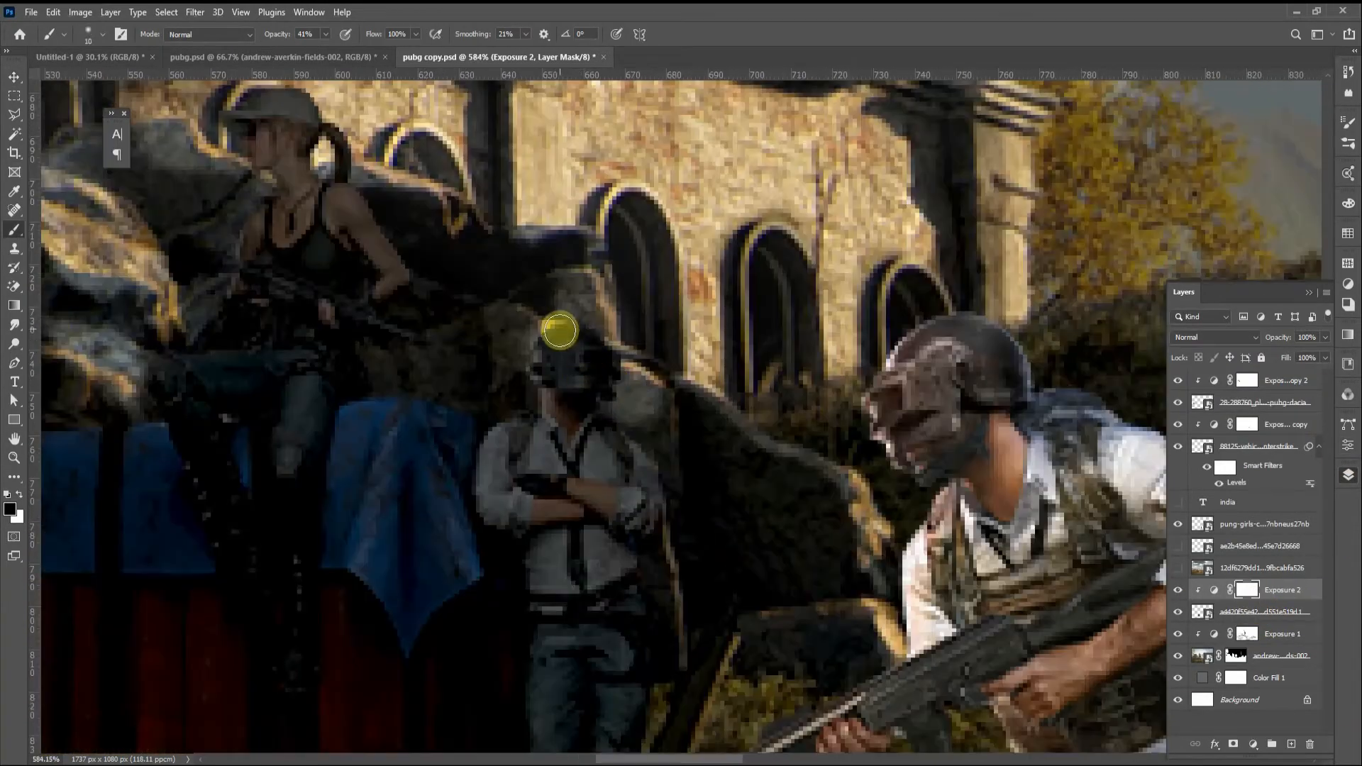
pyautogui.scroll(-5, 616, 385)
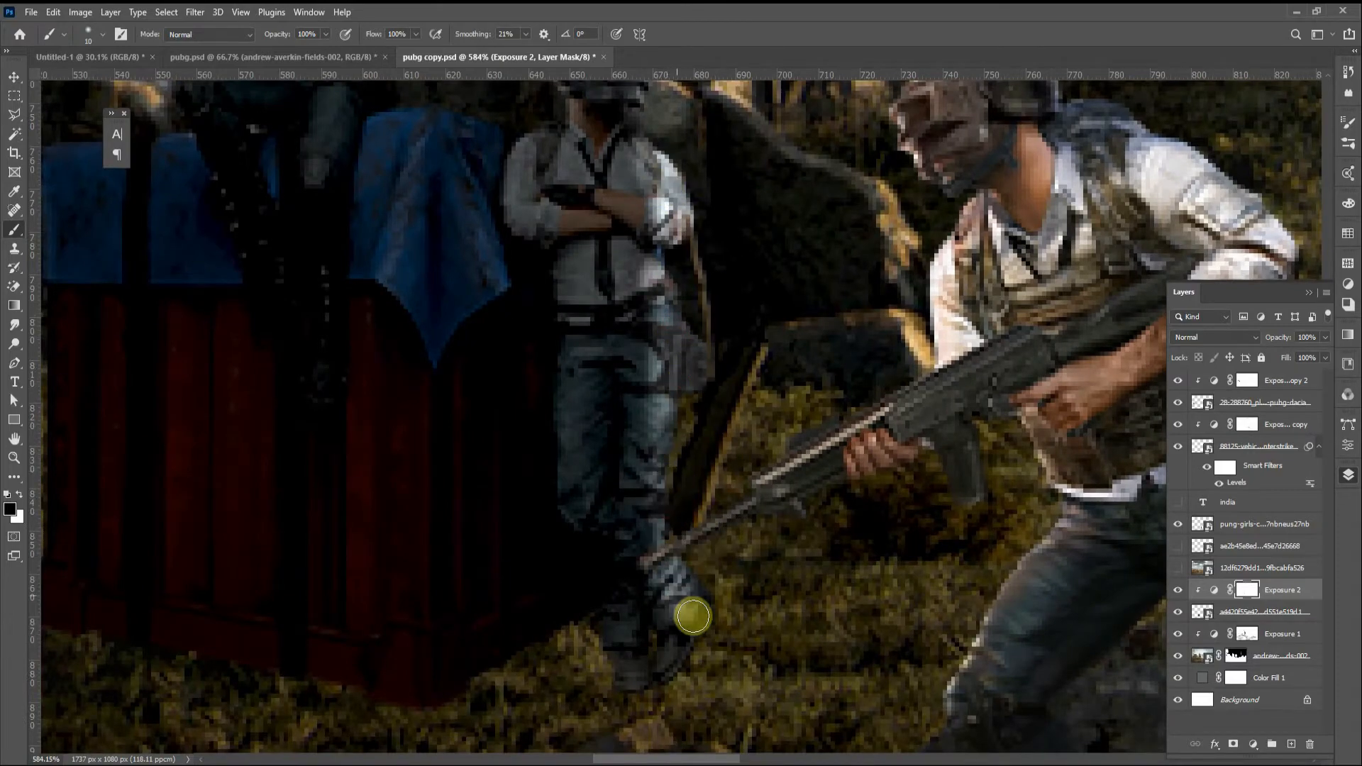
# Step: Brighten the seated woman's arm, rifle and legs on the Exposure 2 mask with a fine brush of about 5 to 6 px
pyautogui.scroll(-3, 799, 557)
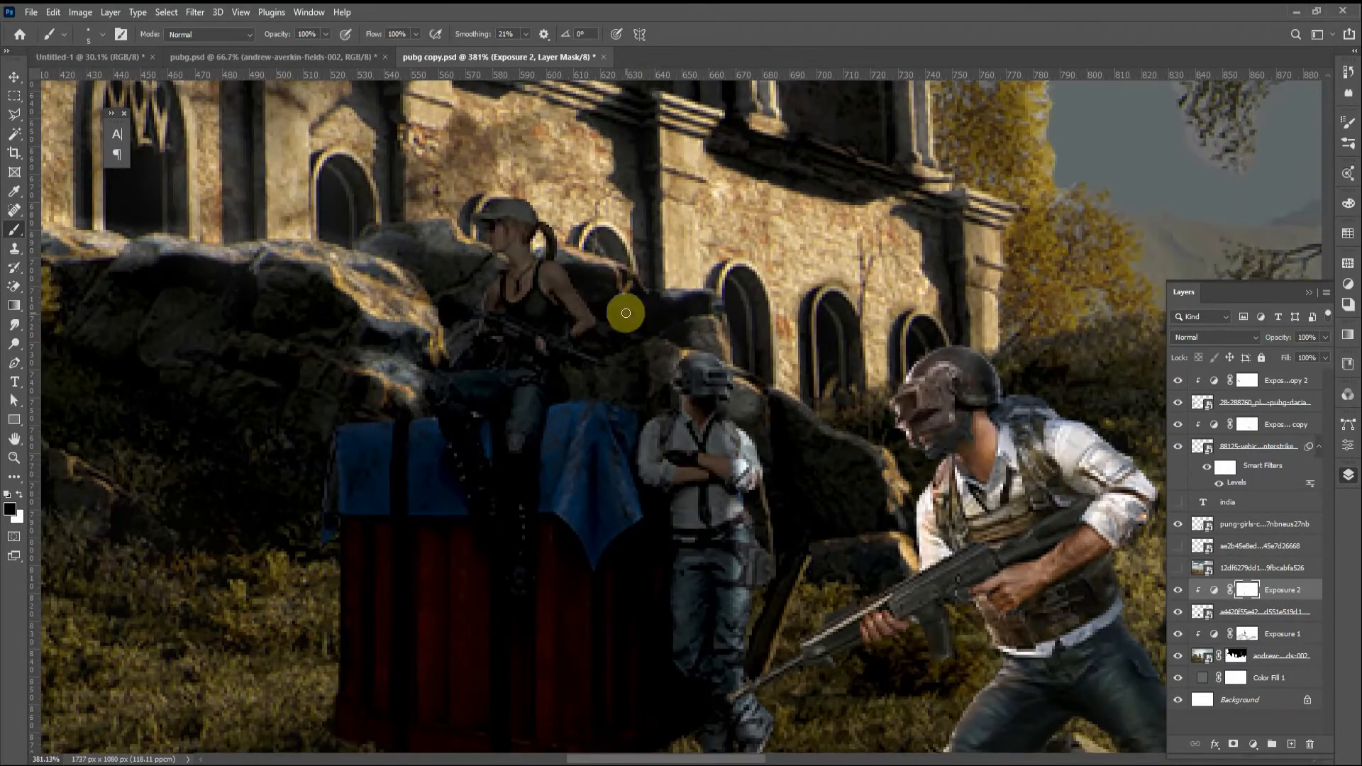
pyautogui.scroll(3, 625, 313)
pyautogui.moveTo(668, 648); pyautogui.dragTo(704, 560)
pyautogui.moveTo(718, 596)
pyautogui.mouseDown()
pyautogui.moveTo(673, 542)
pyautogui.moveTo(574, 522)
pyautogui.mouseUp()
pyautogui.scroll(3, 683, 428)
pyautogui.moveTo(618, 390); pyautogui.dragTo(605, 316)
pyautogui.hotkey('ctrl', 'z')
pyautogui.press(']')
pyautogui.press(']')
pyautogui.moveTo(541, 245)
pyautogui.mouseDown()
pyautogui.moveTo(556, 268)
pyautogui.moveTo(517, 214)
pyautogui.moveTo(457, 242)
pyautogui.mouseUp()
pyautogui.scroll(-9, 753, 434)
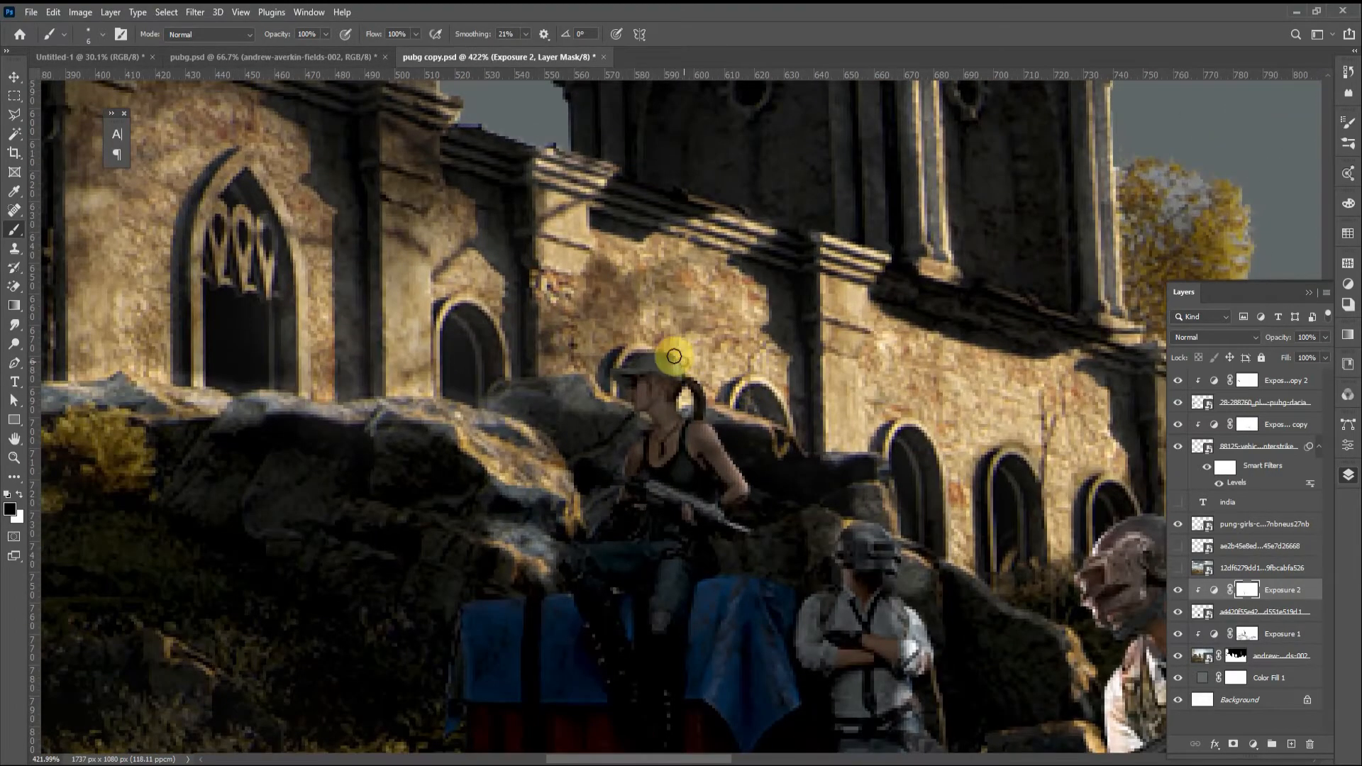
# Step: Brighten the seated woman's cap, hair and ponytail on the Exposure 2 mask, enlarging the brush to about 10 px
pyautogui.scroll(3, 746, 486)
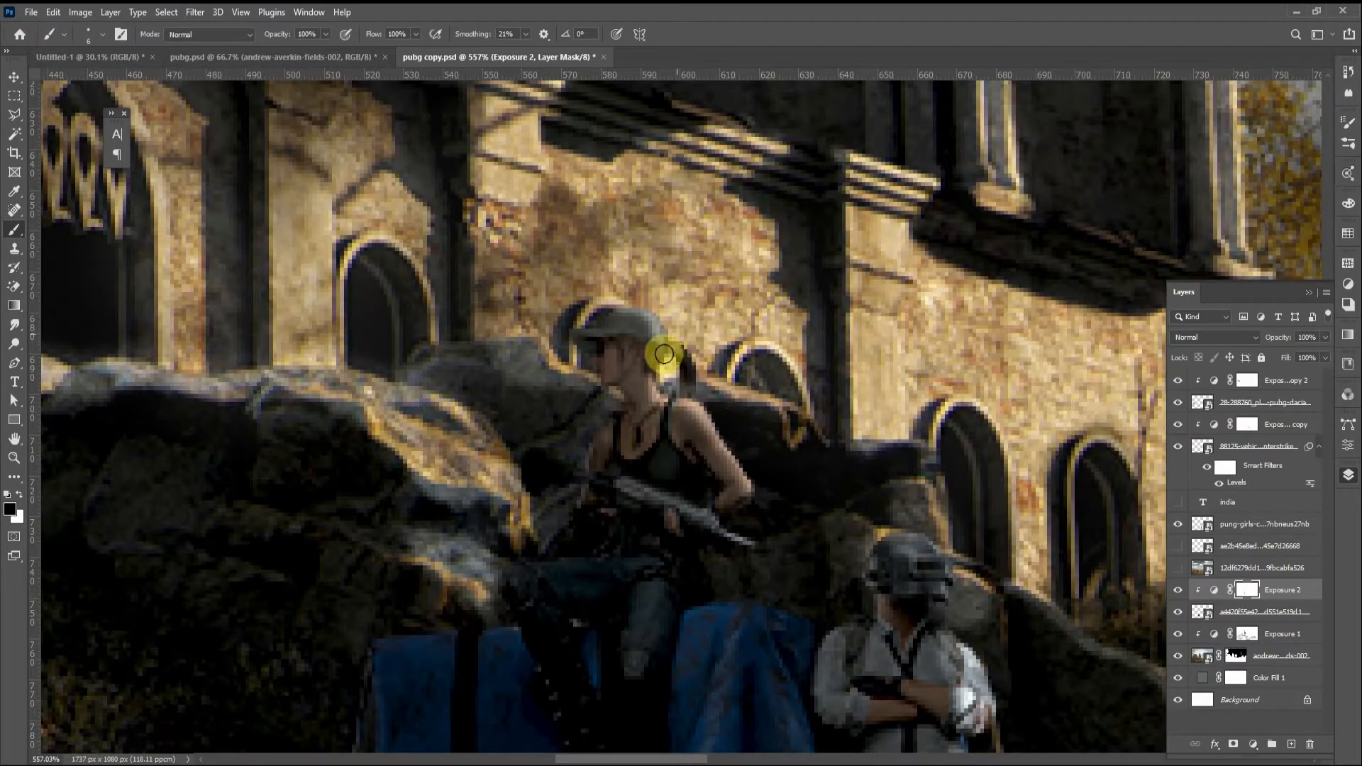
pyautogui.scroll(-3, 819, 409)
pyautogui.press(']')
pyautogui.press(']')
pyautogui.press(']')
pyautogui.press(']')
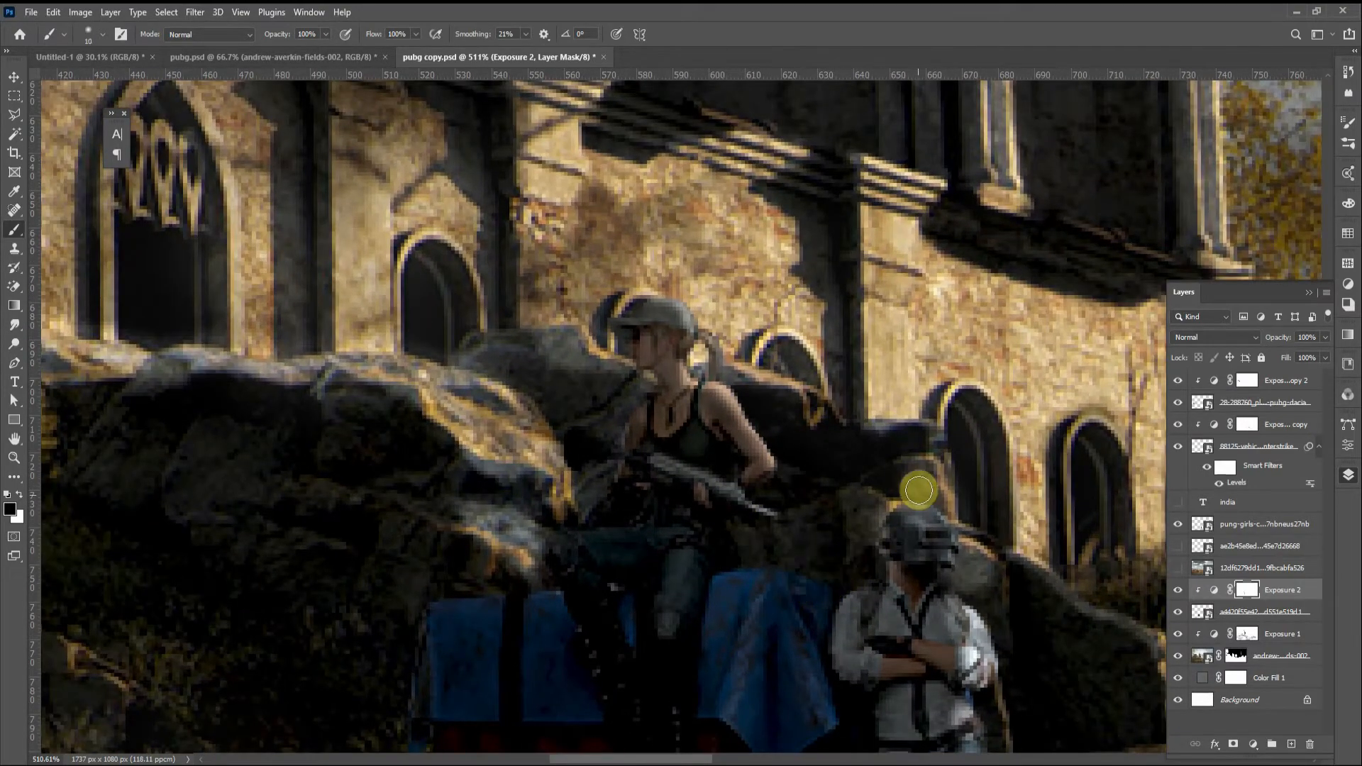
# Step: Brighten the standing man's sunlit side softly on the Exposure 2 mask with a brush of about 37 px
pyautogui.scroll(3, 788, 502)
pyautogui.scroll(-3, 788, 504)
pyautogui.press(']')
pyautogui.press(']')
pyautogui.press(']')
pyautogui.press(']')
pyautogui.press(']')
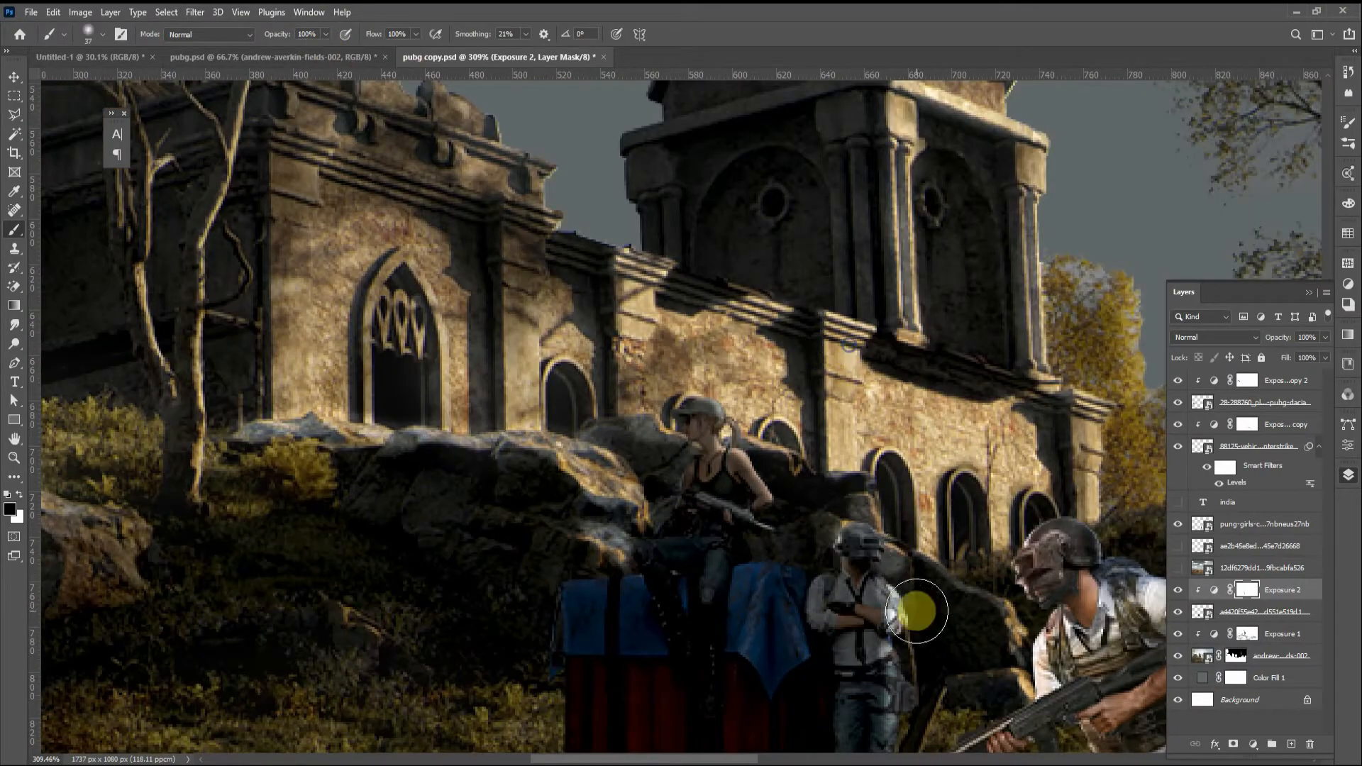
pyautogui.moveTo(918, 611)
pyautogui.mouseDown()
pyautogui.moveTo(921, 648)
pyautogui.moveTo(851, 466)
pyautogui.moveTo(865, 617)
pyautogui.mouseUp()
# Step: Brighten the standing man's folded arms on the Exposure 2 mask with an 11 px brush at 57% opacity
pyautogui.scroll(3, 797, 404)
pyautogui.press('[')
pyautogui.press('[')
pyautogui.press('[')
pyautogui.press('[')
pyautogui.press('[')
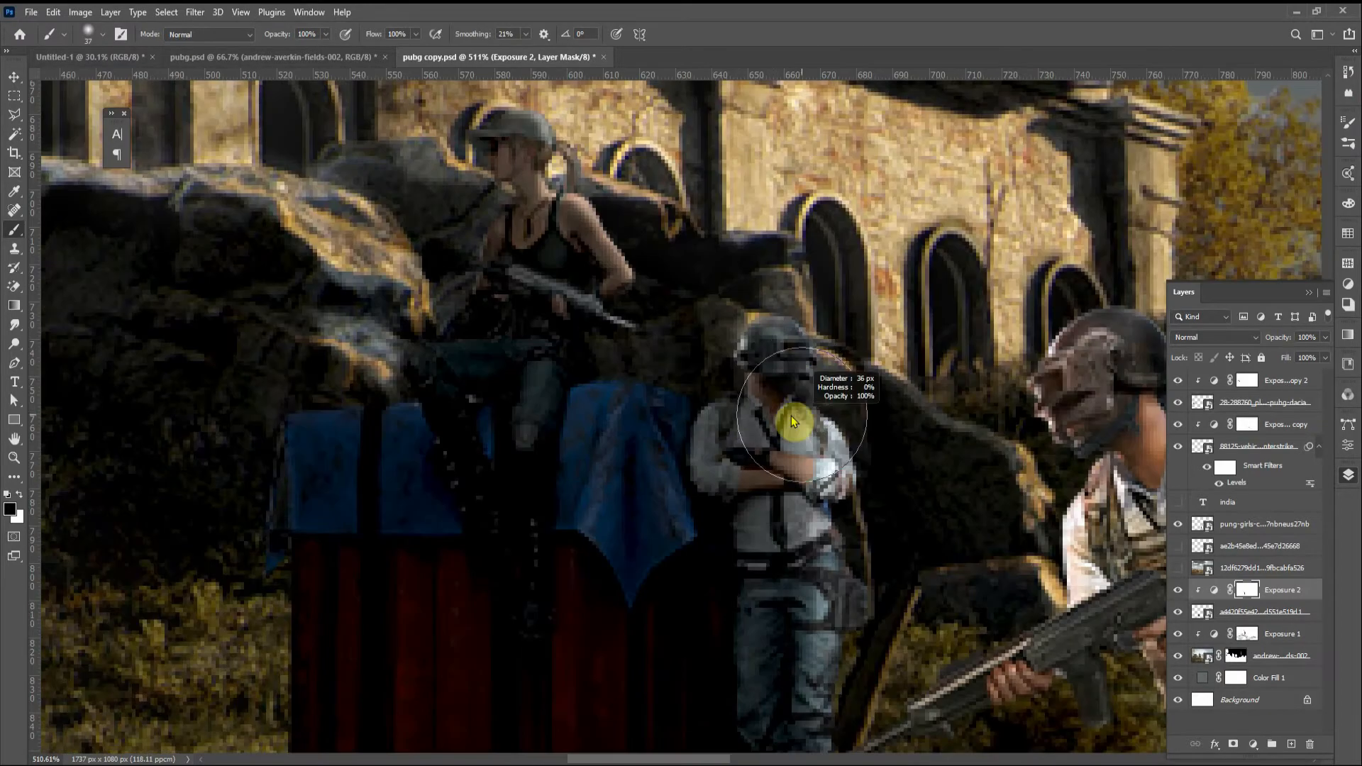
pyautogui.moveTo(276, 34); pyautogui.dragTo(246, 34)
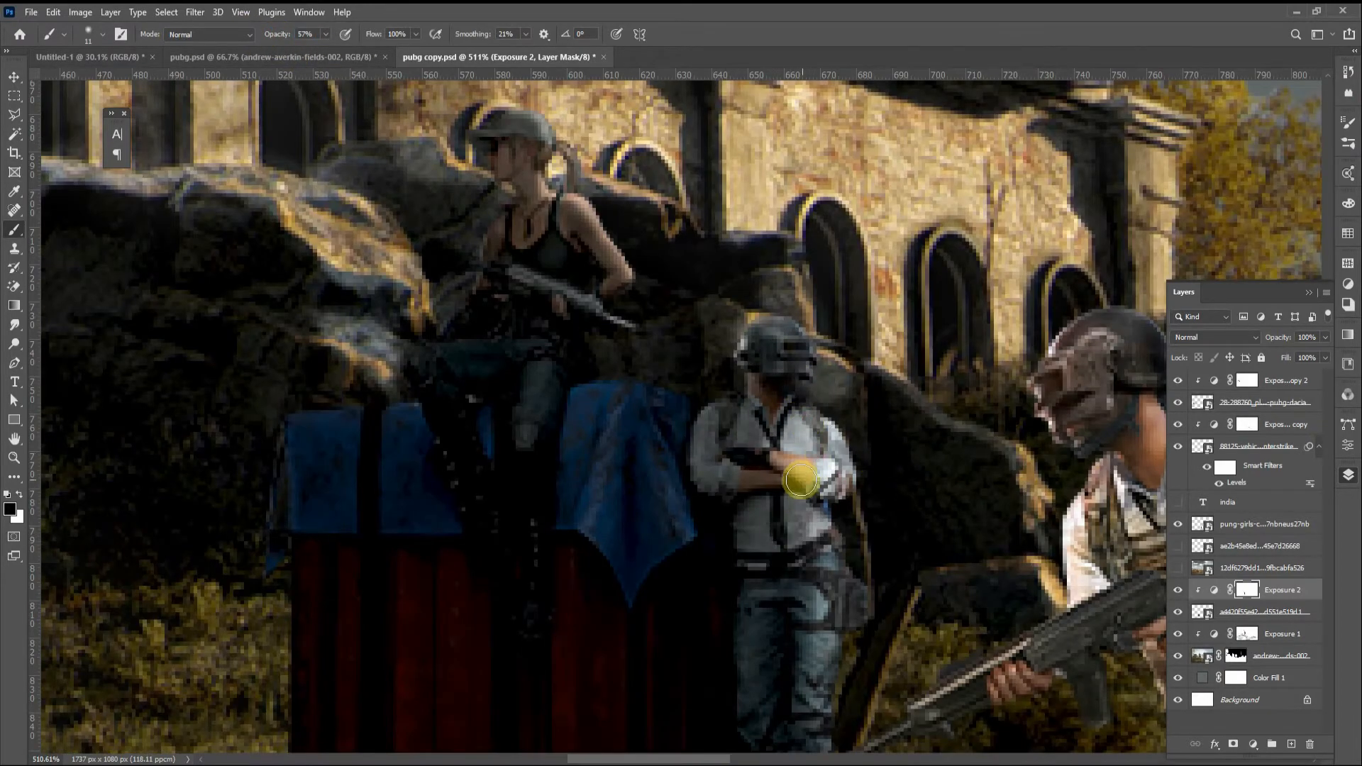
# Step: Brighten the folds and edges of the blue cover on the crate on the Exposure 2 mask
pyautogui.moveTo(648, 506); pyautogui.dragTo(721, 361)
pyautogui.moveTo(711, 259); pyautogui.dragTo(750, 379)
pyautogui.moveTo(679, 305); pyautogui.dragTo(649, 372)
pyautogui.moveTo(448, 234)
pyautogui.mouseDown()
pyautogui.moveTo(655, 420)
pyautogui.moveTo(551, 450)
pyautogui.moveTo(551, 599)
pyautogui.mouseUp()
pyautogui.moveTo(860, 424); pyautogui.dragTo(985, 438)
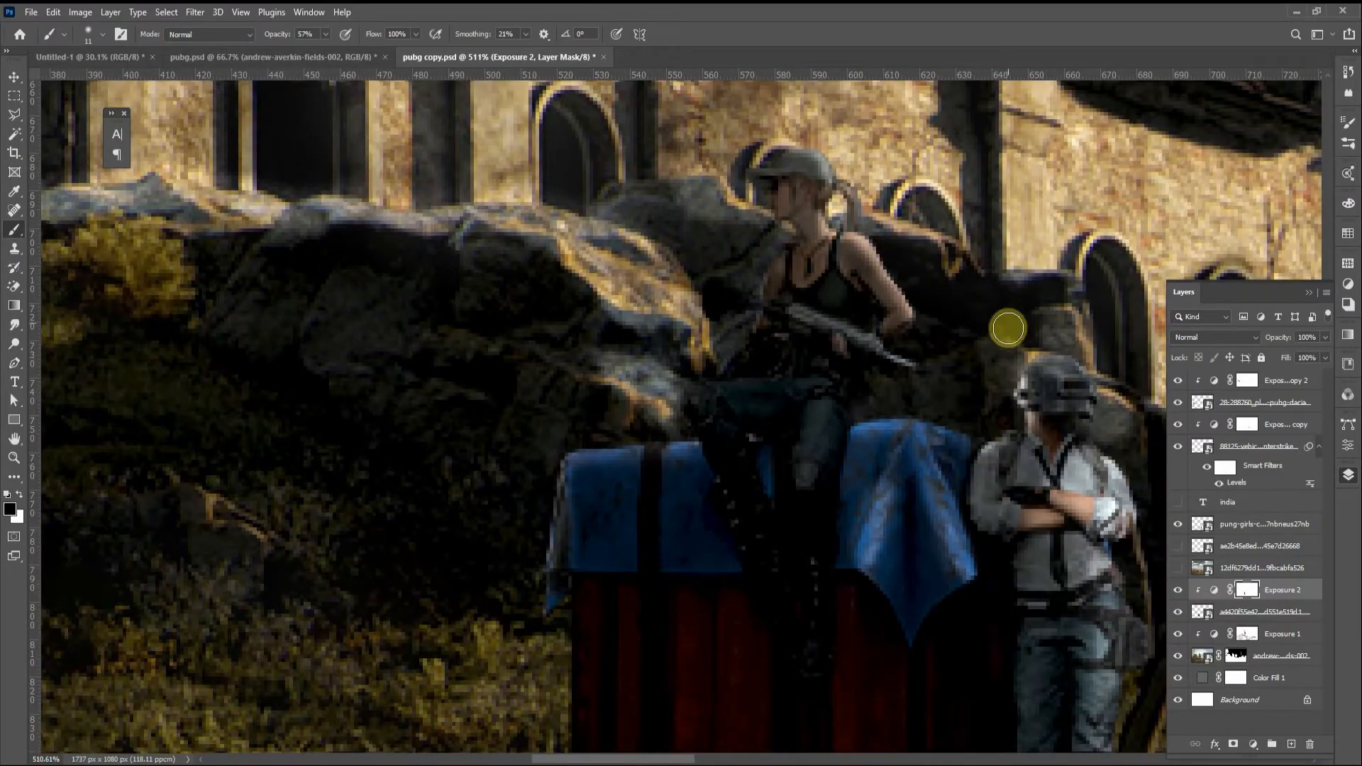
# Step: Refine the light on the seated woman's arms, jeans and legs on the Exposure 2 mask with an 11 px brush at 57% opacity
pyautogui.scroll(-7, 857, 307)
pyautogui.scroll(2, 814, 417)
pyautogui.press('v')
pyautogui.scroll(-5, 815, 397)
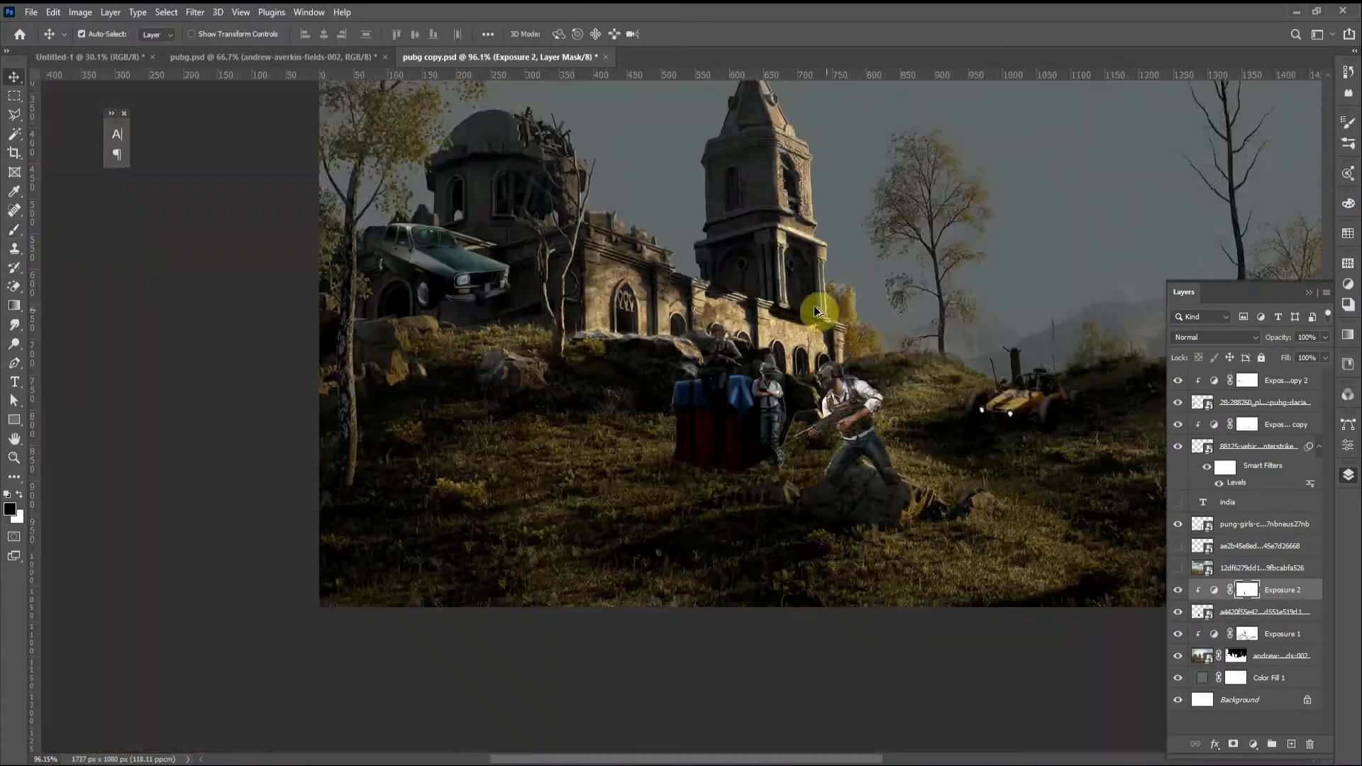
pyautogui.scroll(3, 718, 367)
pyautogui.press('b')
pyautogui.scroll(4, 705, 334)
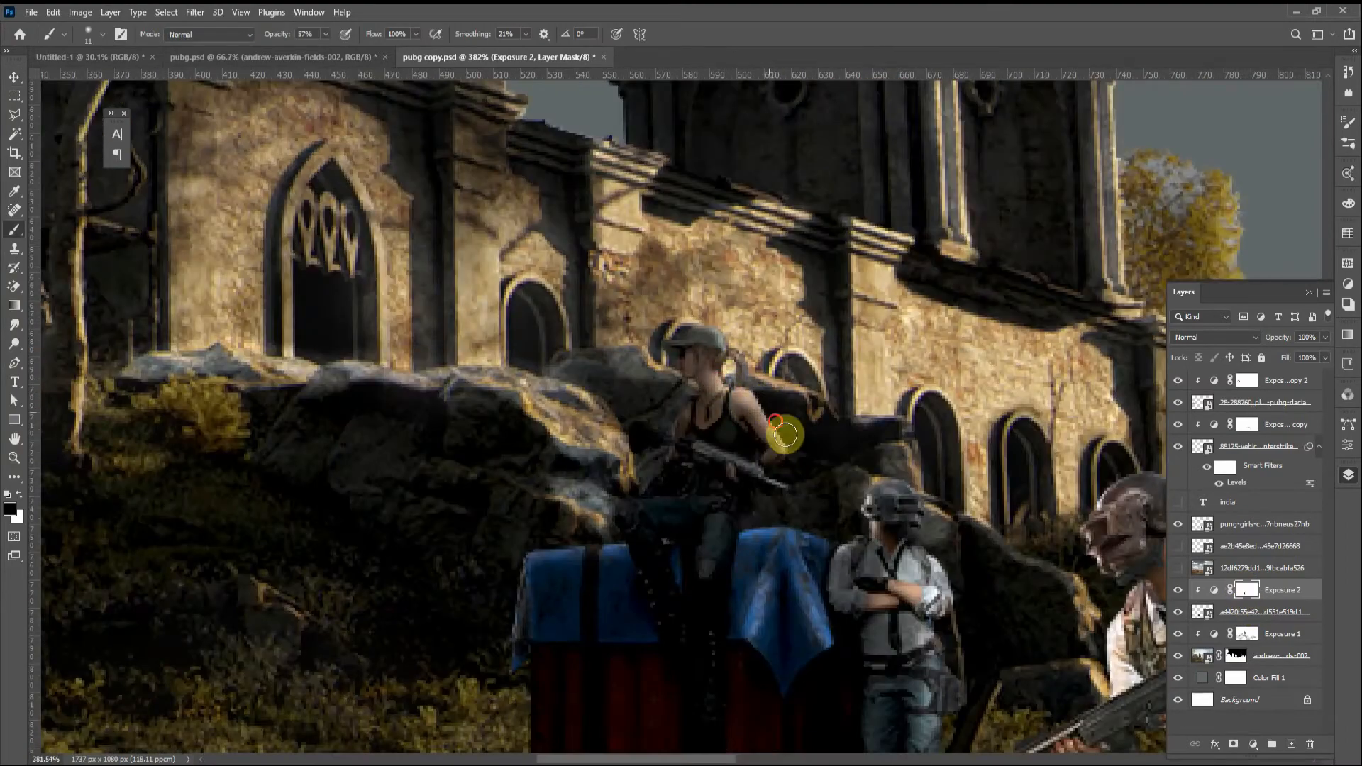
pyautogui.press('x')
pyautogui.moveTo(785, 434)
pyautogui.mouseDown()
pyautogui.moveTo(724, 517)
pyautogui.moveTo(751, 502)
pyautogui.moveTo(737, 624)
pyautogui.mouseUp()
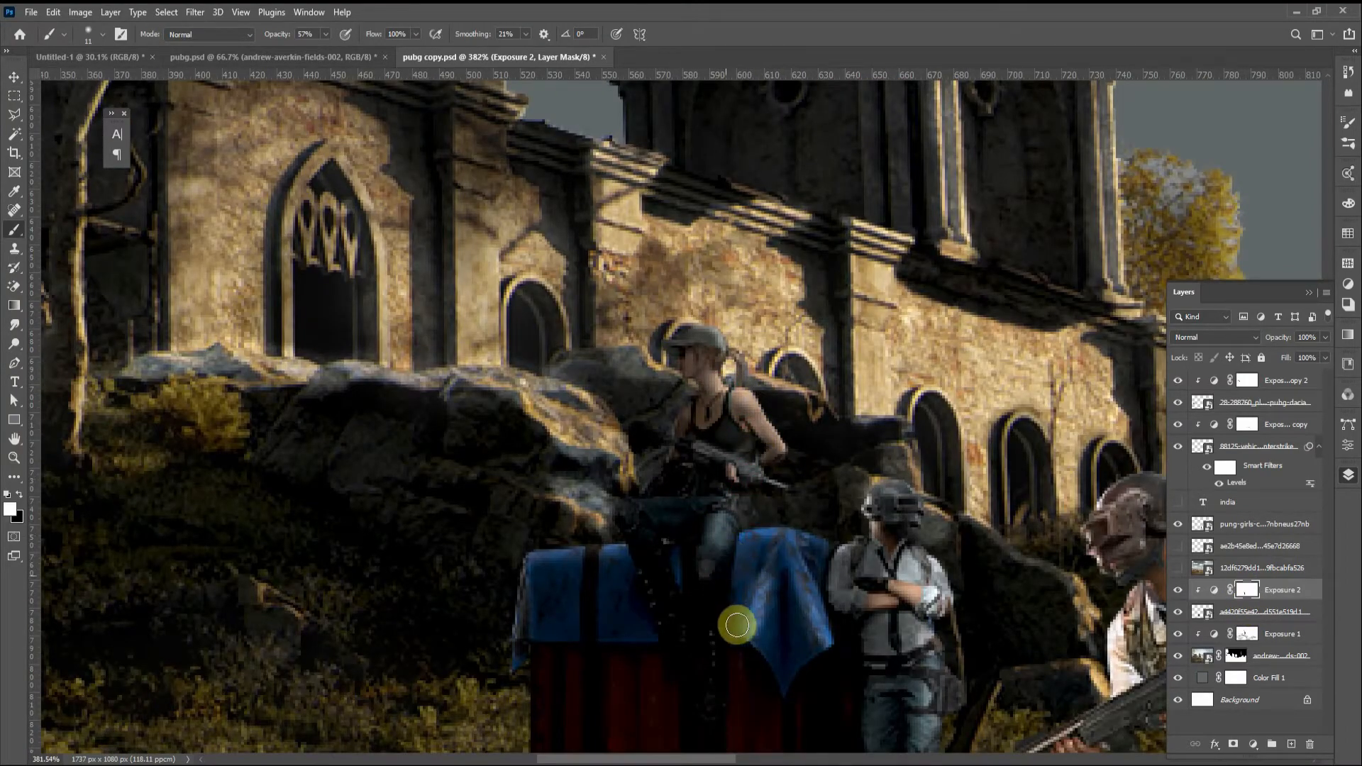
pyautogui.moveTo(683, 502); pyautogui.dragTo(699, 512)
pyautogui.scroll(-4, 618, 517)
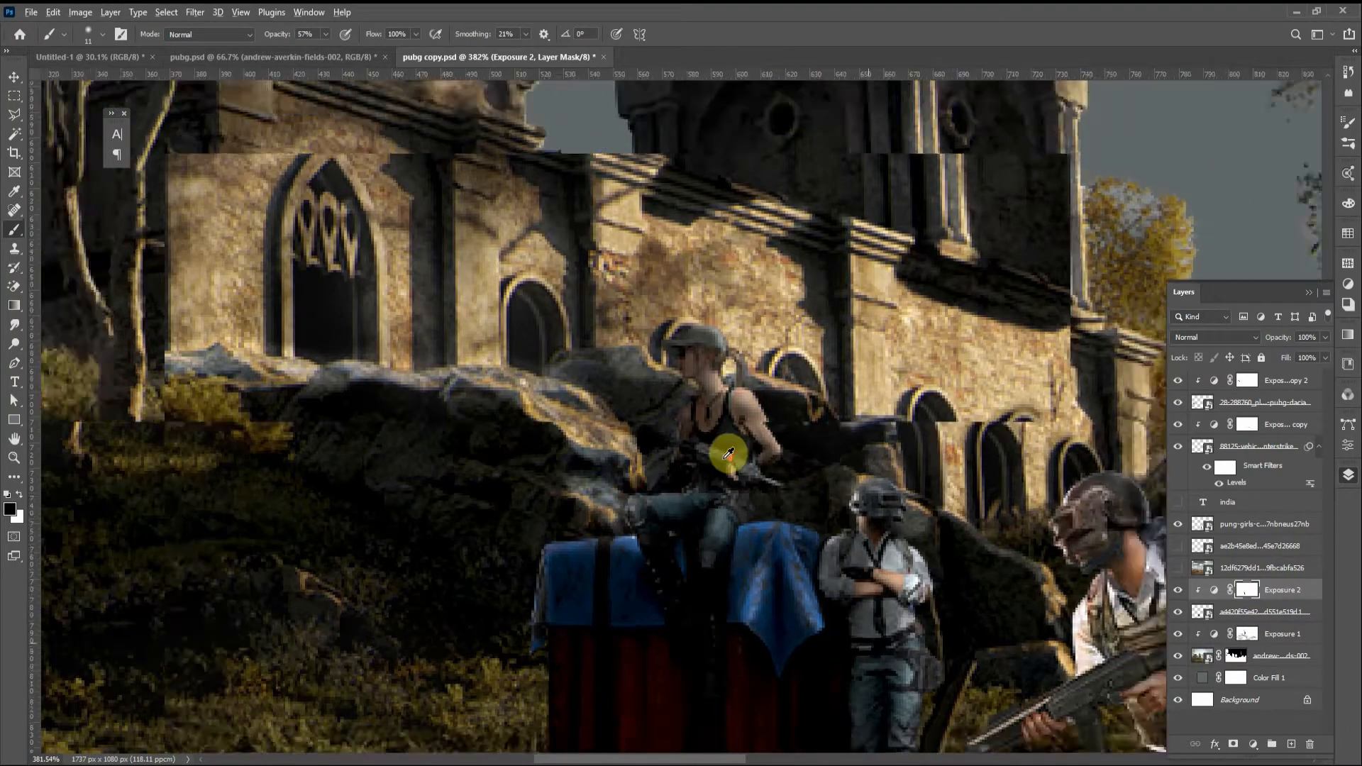
pyautogui.scroll(3, 714, 347)
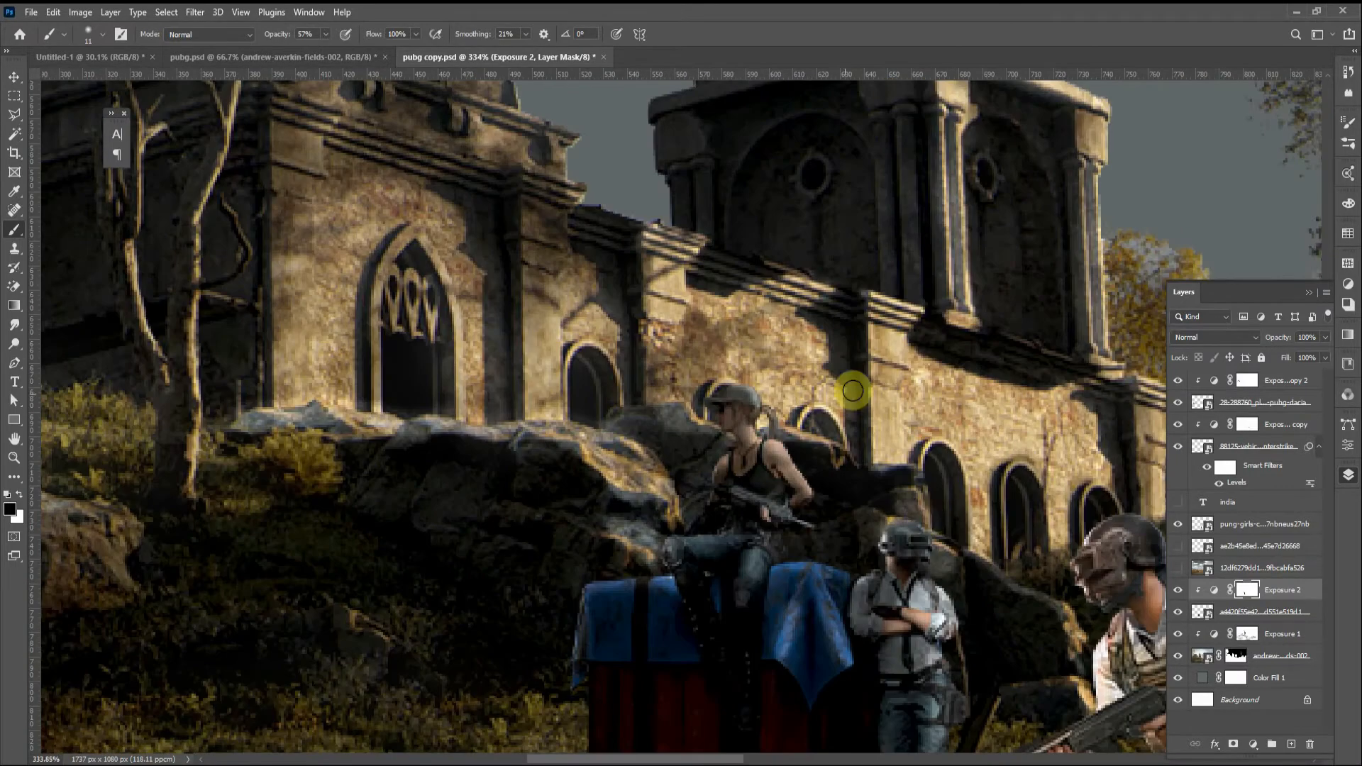
# Step: Select the aiming rifleman's layer and add a layer mask to it
pyautogui.press('v')
pyautogui.scroll(-7, 866, 521)
pyautogui.scroll(3, 1009, 529)
pyautogui.moveTo(1008, 529); pyautogui.dragTo(771, 478)
pyautogui.click(685, 525)
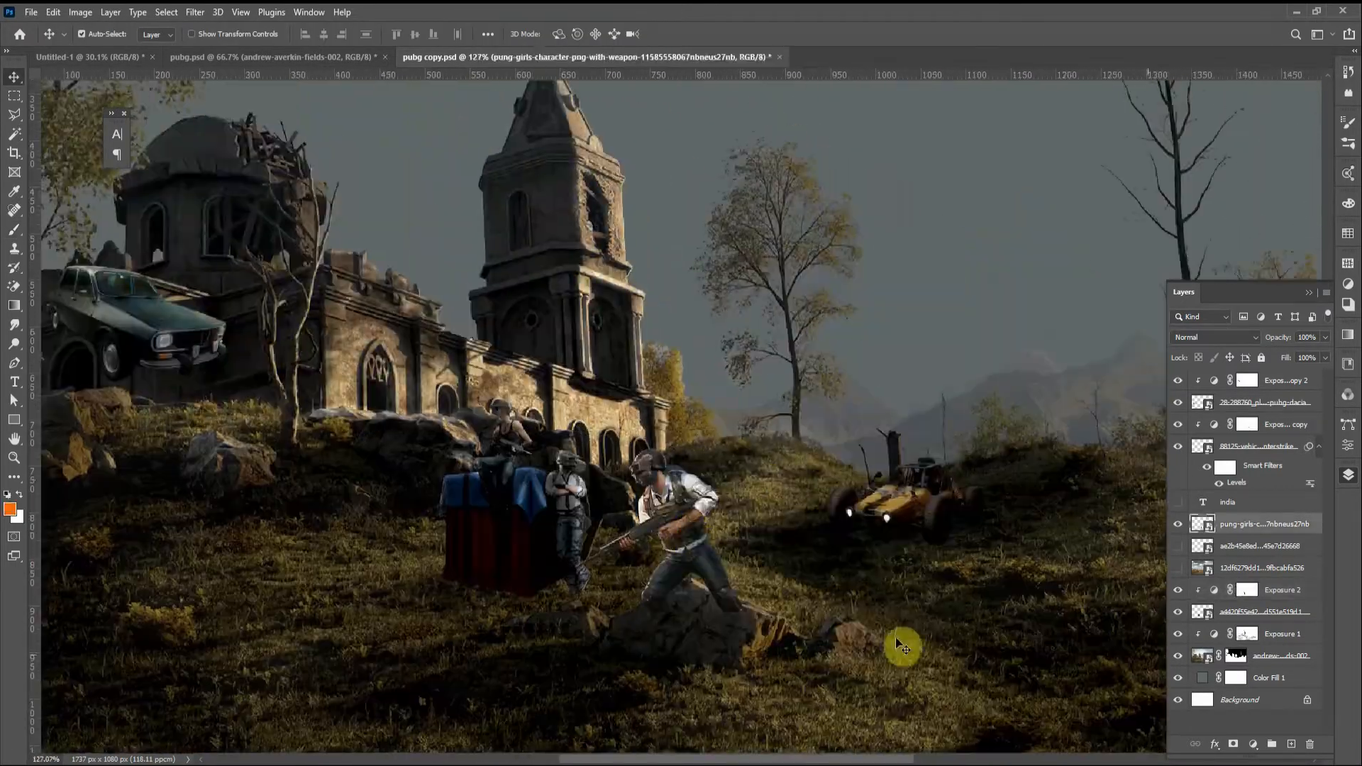
pyautogui.click(1178, 525)
pyautogui.click(1178, 525)
pyautogui.click(1233, 744)
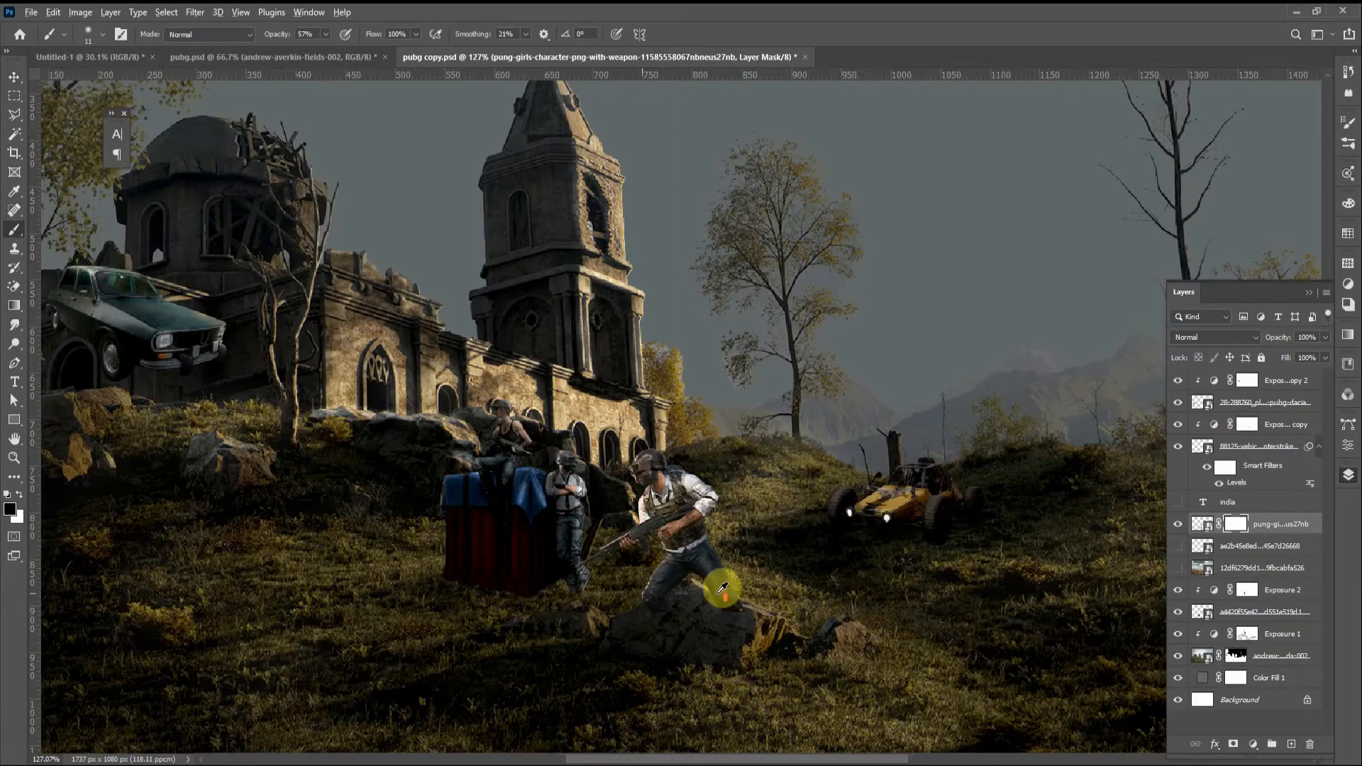
# Step: Mask out the rifleman's lower legs where they overlap the rock, reducing the brush from 35 px to 9 px at 100% opacity
pyautogui.scroll(4, 722, 587)
pyautogui.press('b')
pyautogui.scroll(-5, 798, 550)
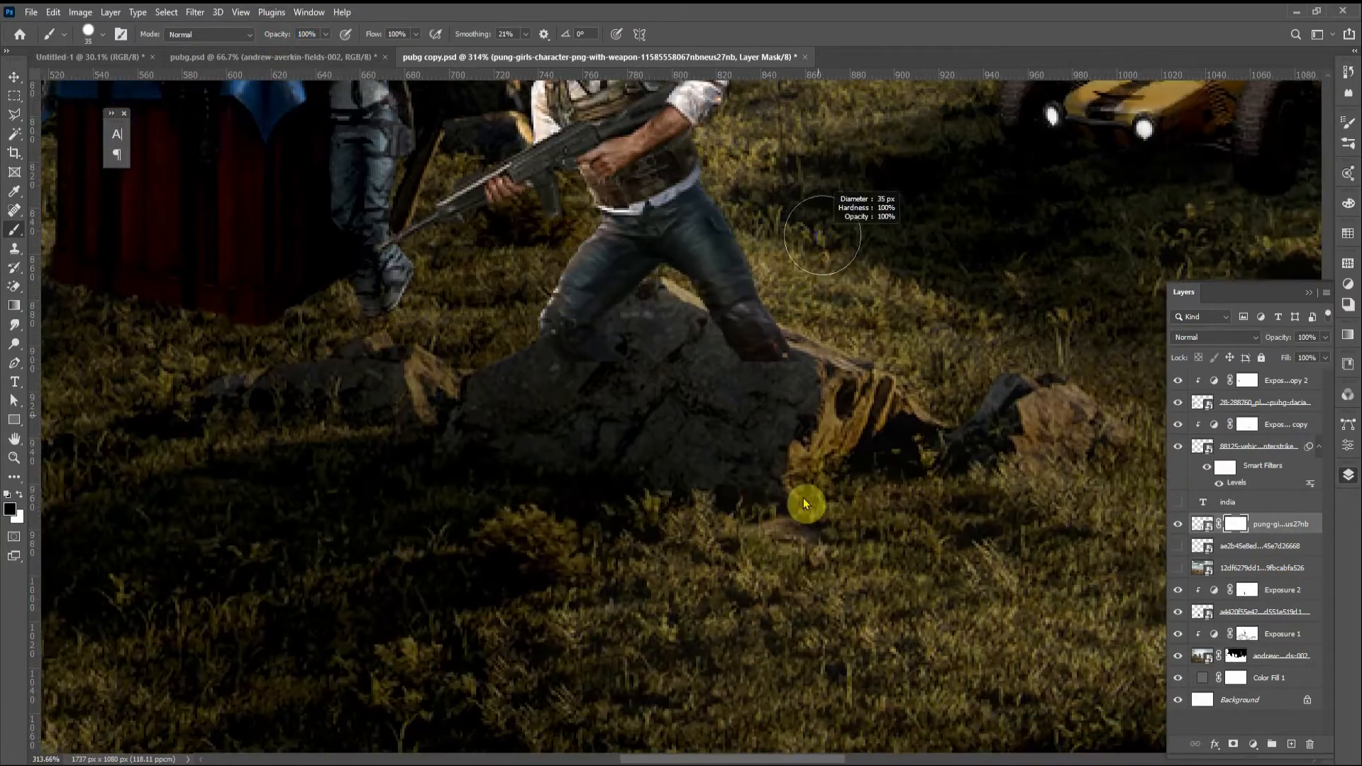
pyautogui.scroll(2, 784, 392)
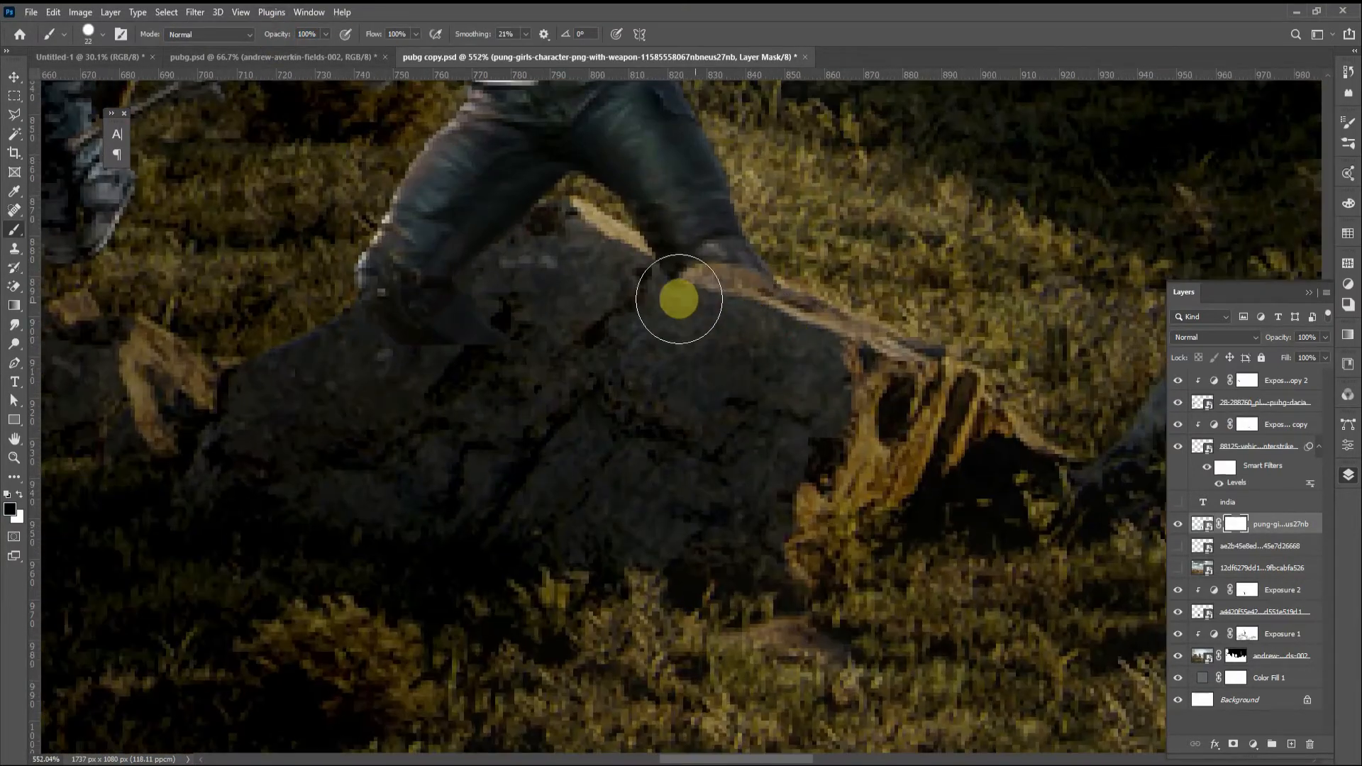
pyautogui.scroll(2, 397, 312)
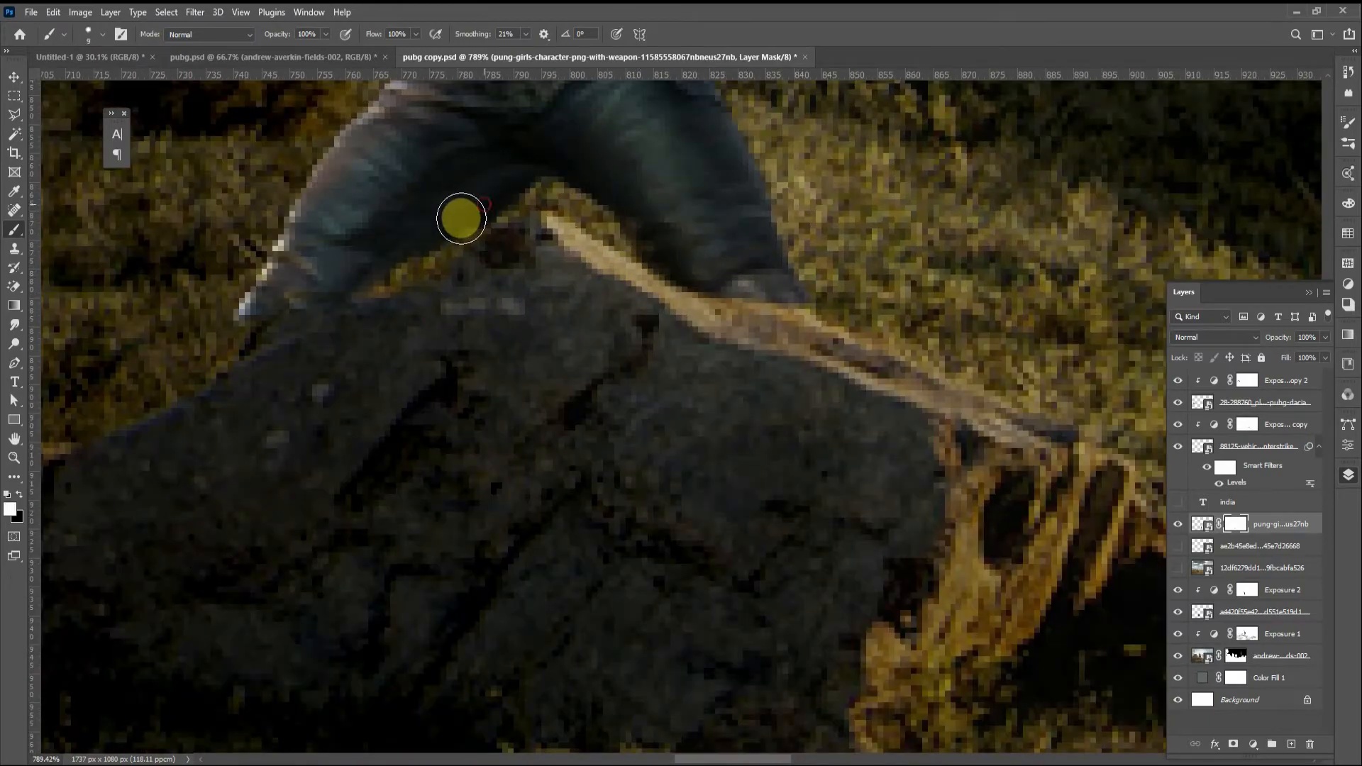
# Step: Add a clipped Exposure adjustment to the rifleman with exposure -1.99 and offset -0.0103
pyautogui.scroll(-2, 1027, 243)
pyautogui.scroll(-4, 781, 425)
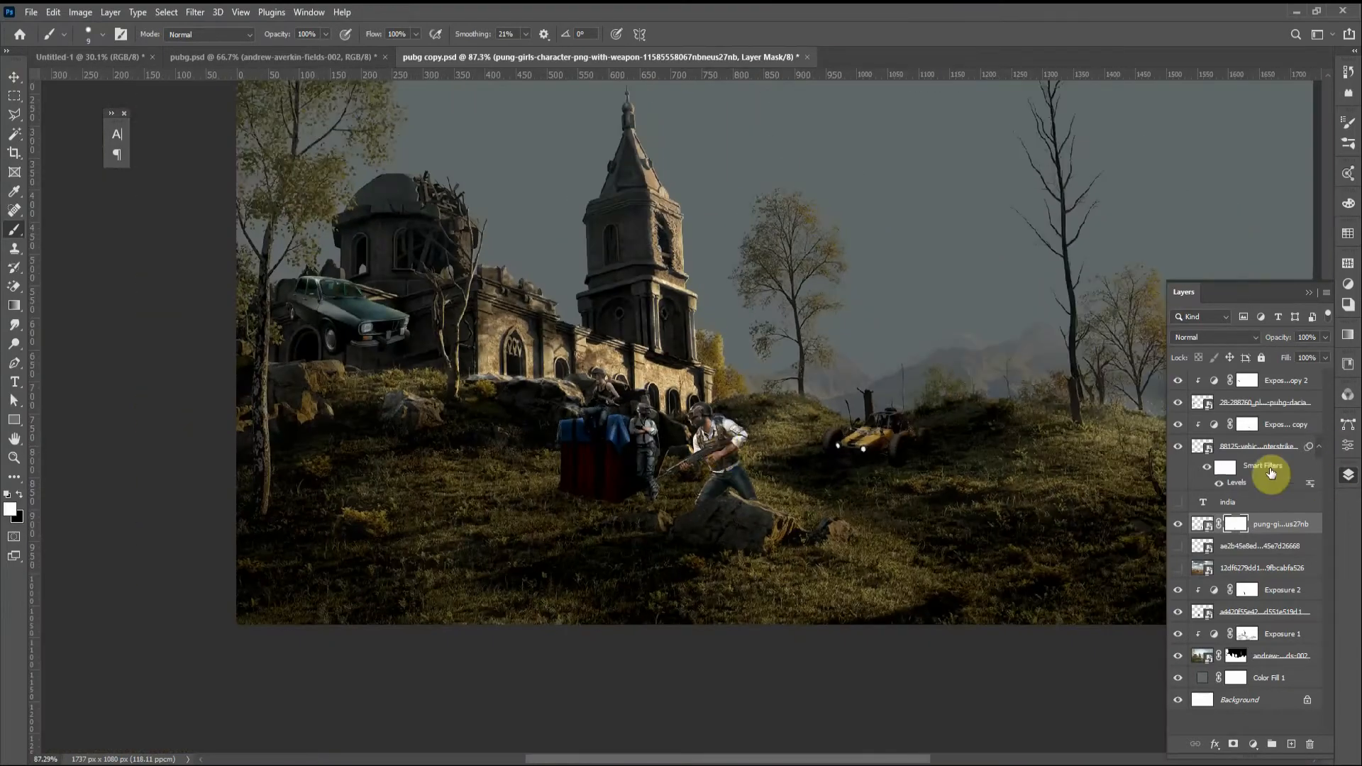
pyautogui.click(1252, 743)
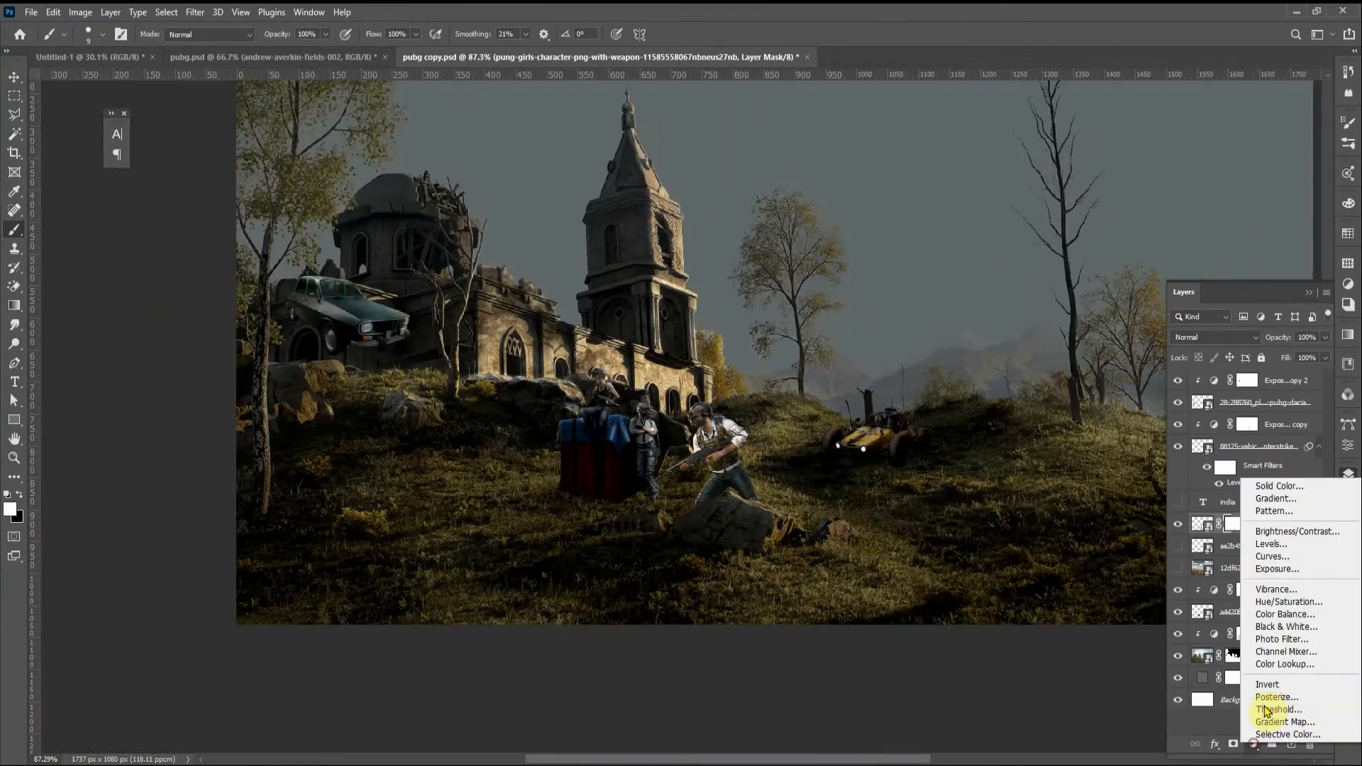
pyautogui.click(1273, 568)
pyautogui.moveTo(1243, 376); pyautogui.dragTo(1244, 404)
pyautogui.hotkey('ctrl', 'i')
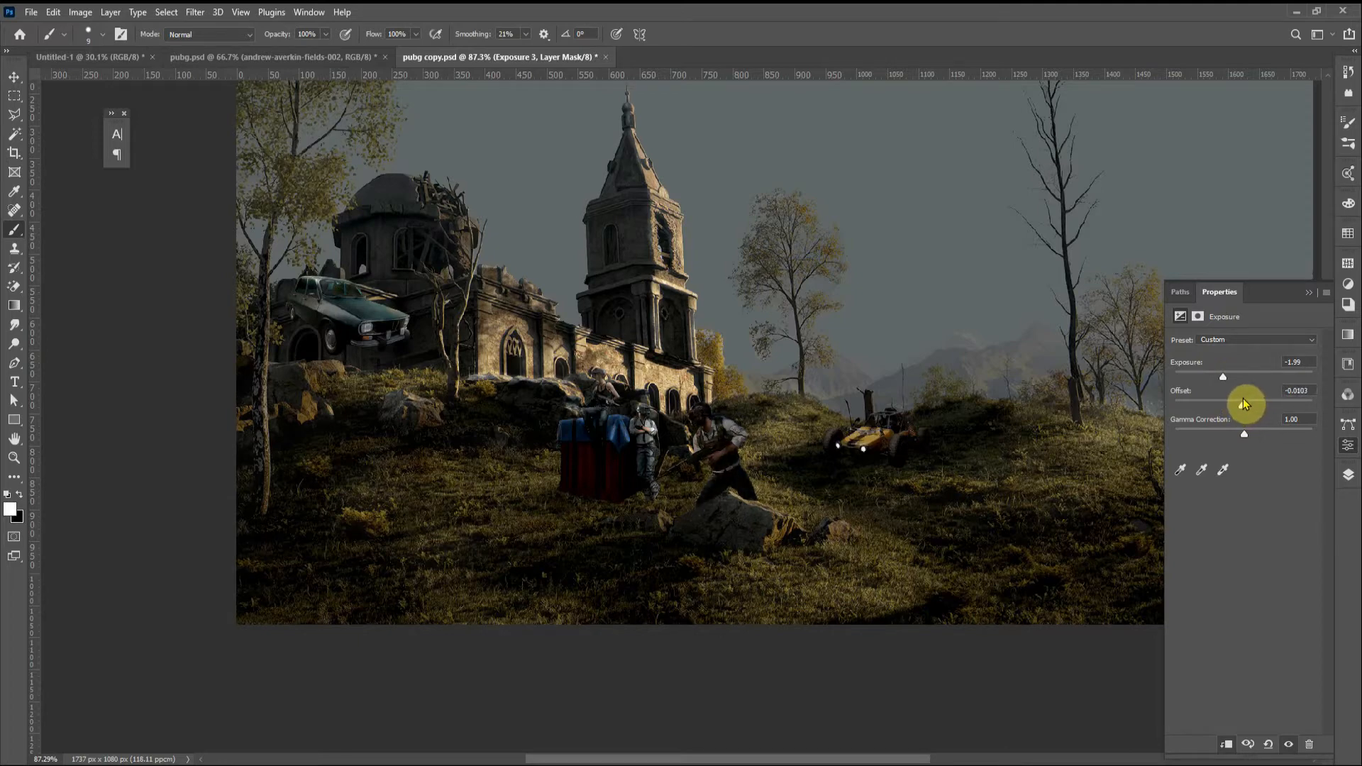
pyautogui.click(1348, 474)
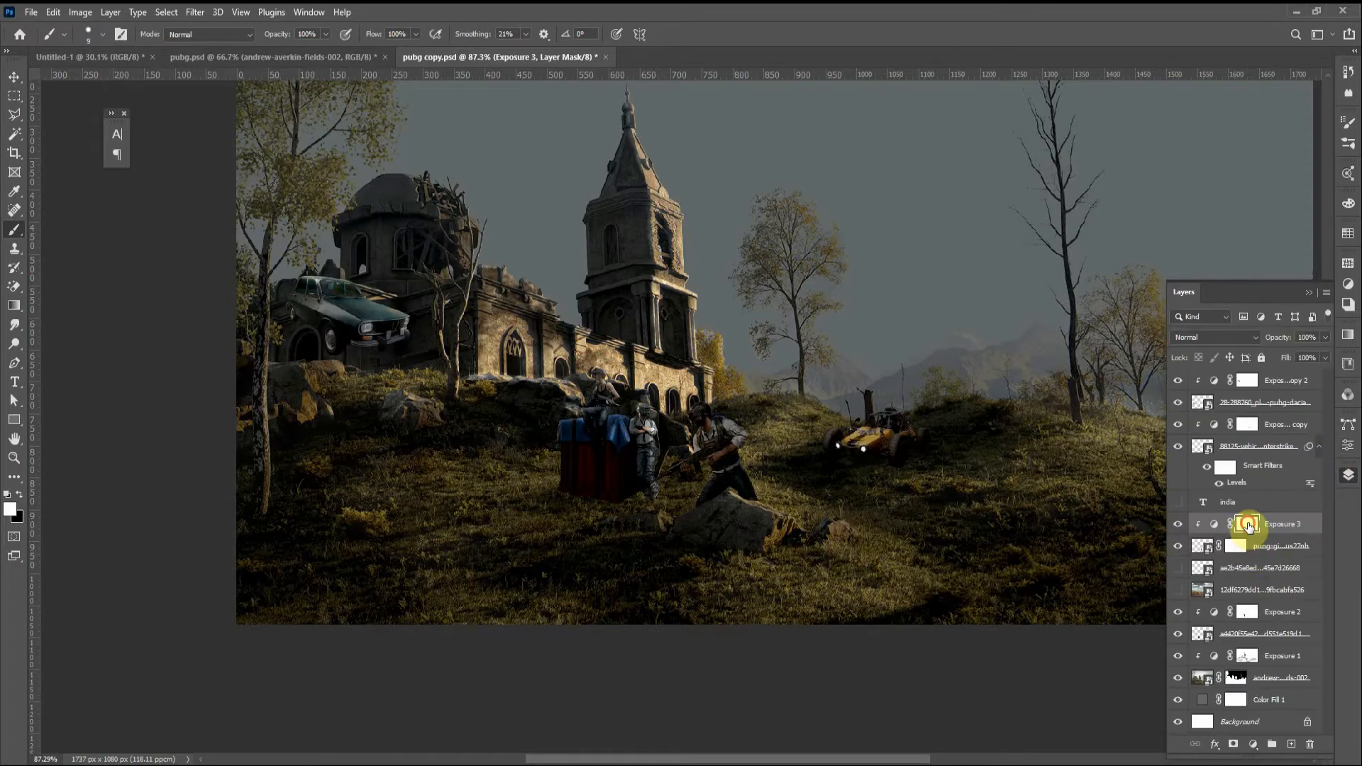
# Step: Brighten the rifleman's helmet edge, sleeves and back leg on the Exposure 3 mask with a 23 px brush, lowering its opacity to 15%
pyautogui.scroll(3, 731, 410)
pyautogui.scroll(3, 731, 409)
pyautogui.press('x')
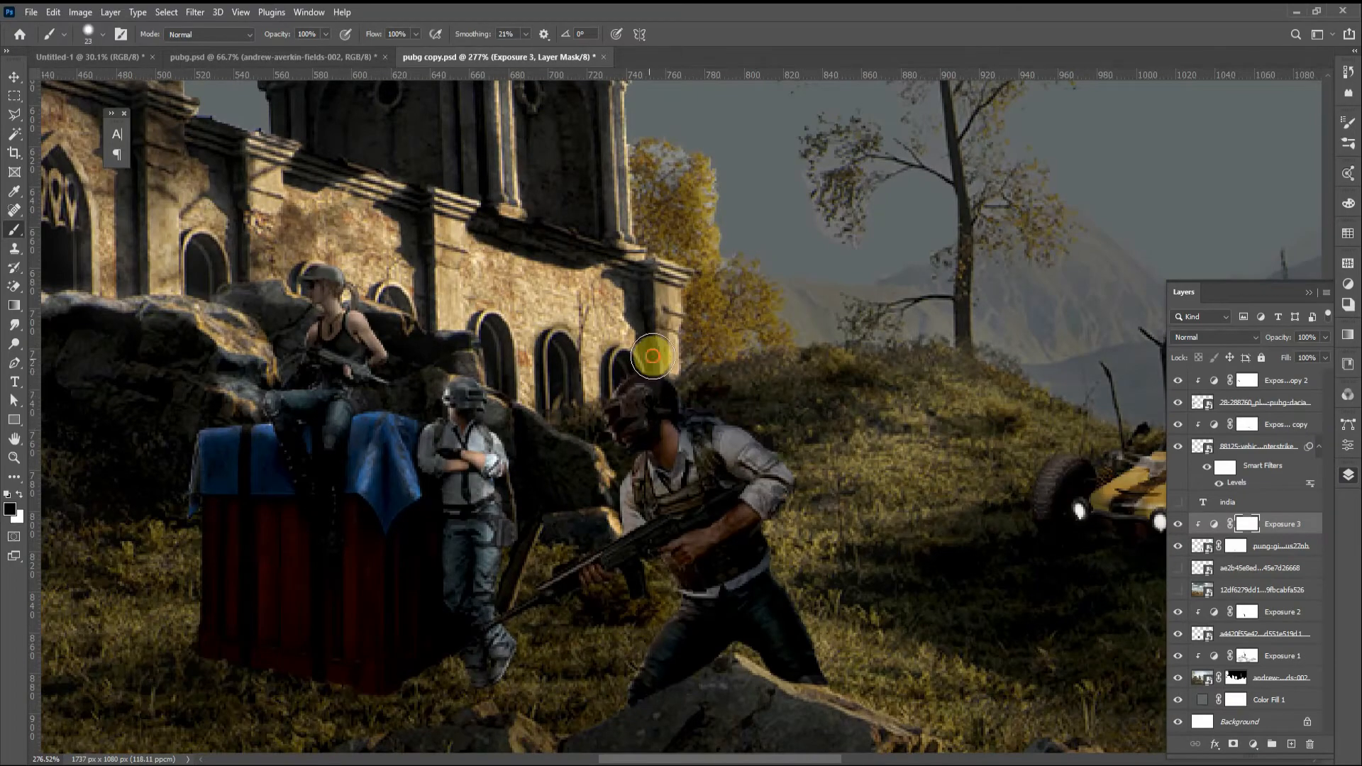
pyautogui.moveTo(703, 401); pyautogui.dragTo(815, 482)
pyautogui.moveTo(807, 536); pyautogui.dragTo(776, 372)
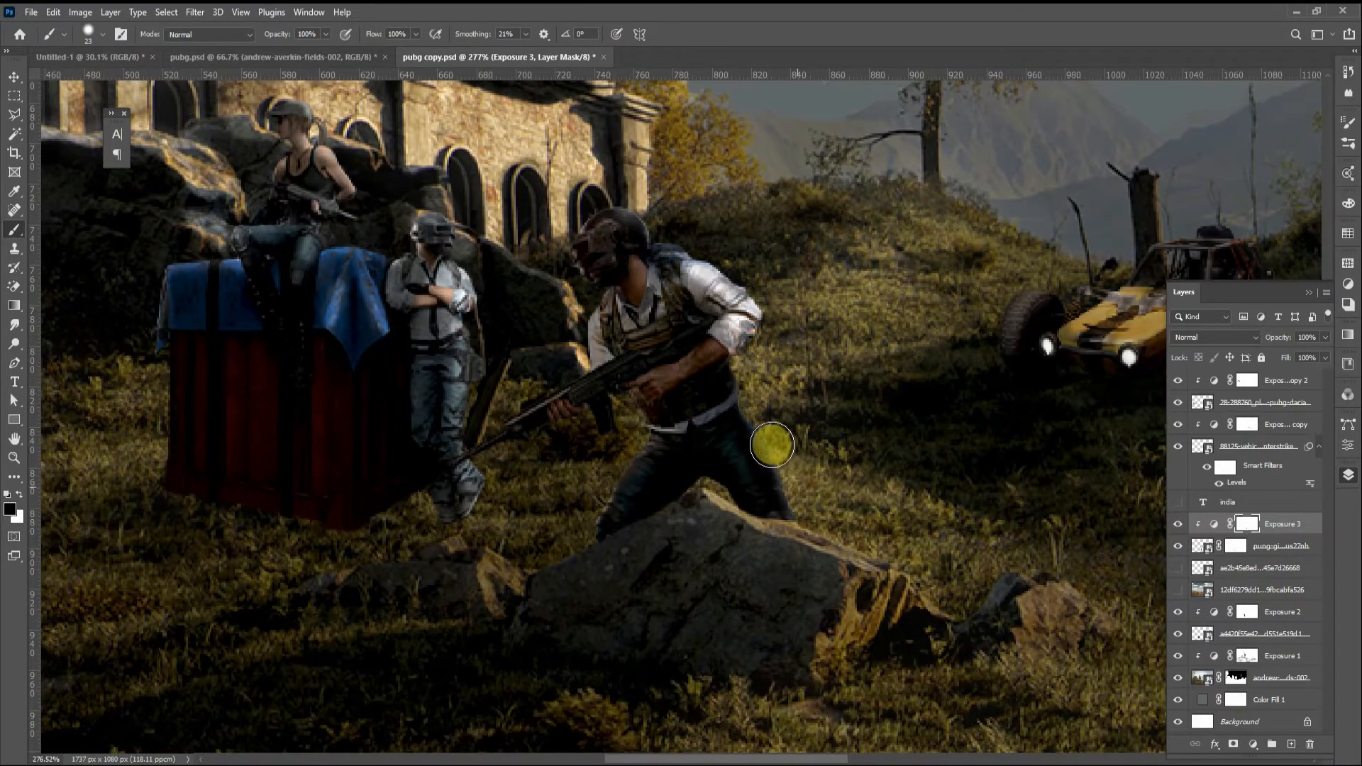
pyautogui.moveTo(772, 445)
pyautogui.mouseDown()
pyautogui.moveTo(743, 364)
pyautogui.moveTo(710, 364)
pyautogui.mouseUp()
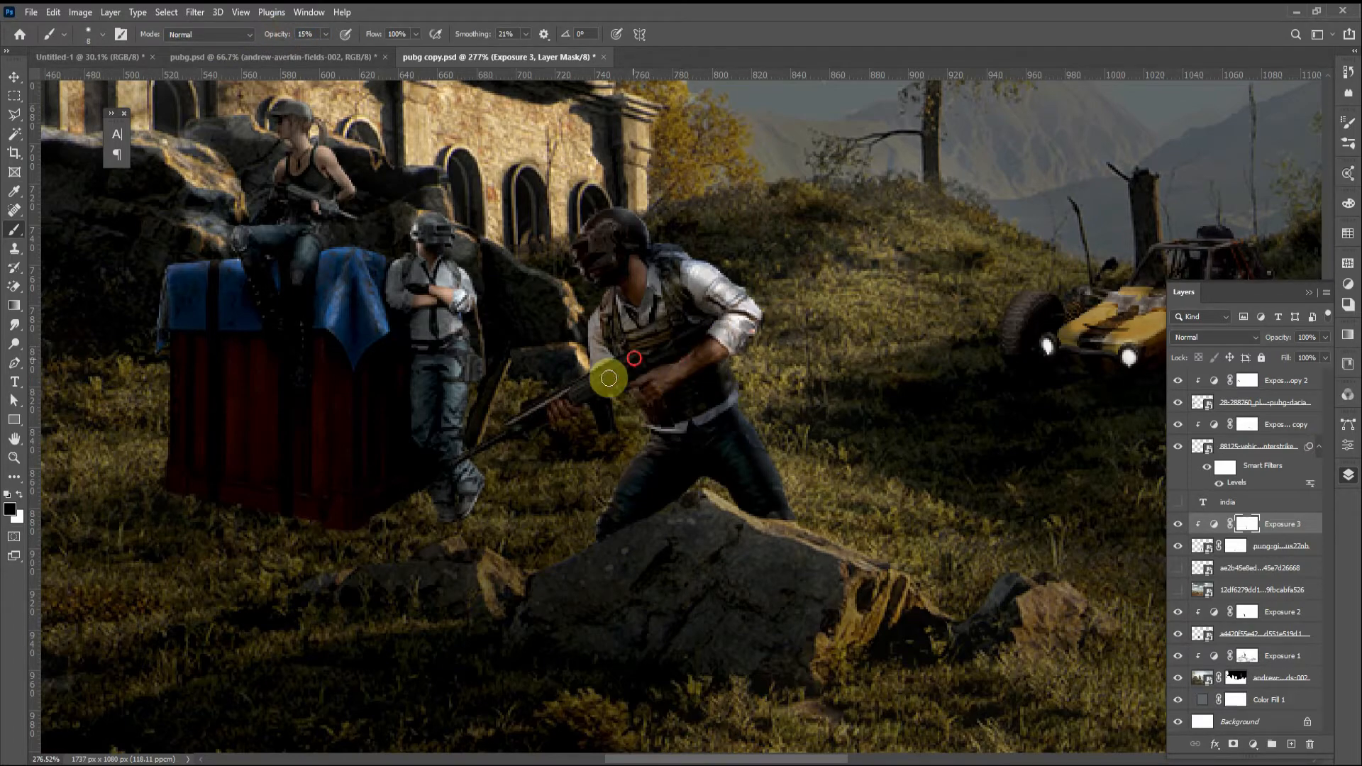
pyautogui.scroll(-3, 755, 336)
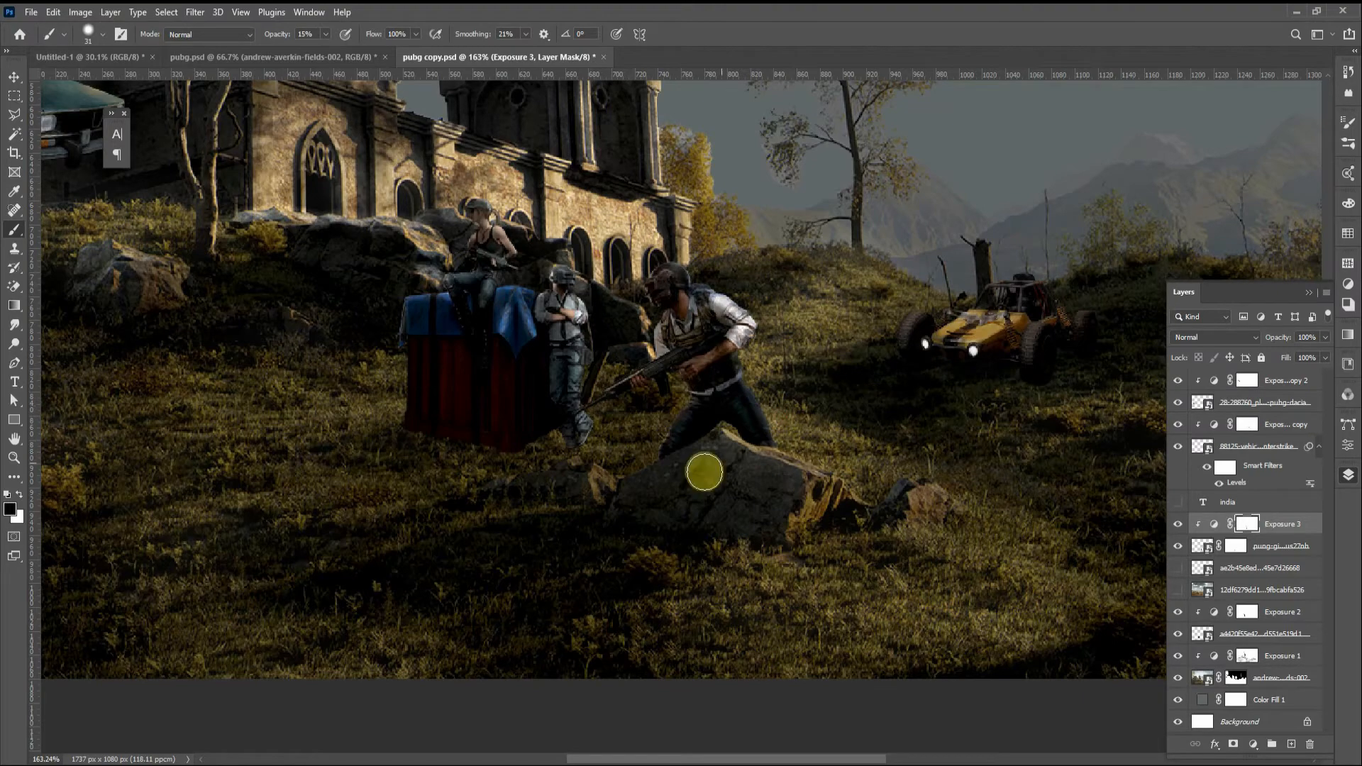
# Step: Save the composite
pyautogui.press('v')
pyautogui.scroll(-4, 934, 394)
pyautogui.scroll(3, 593, 570)
pyautogui.hotkey('ctrl', 's')
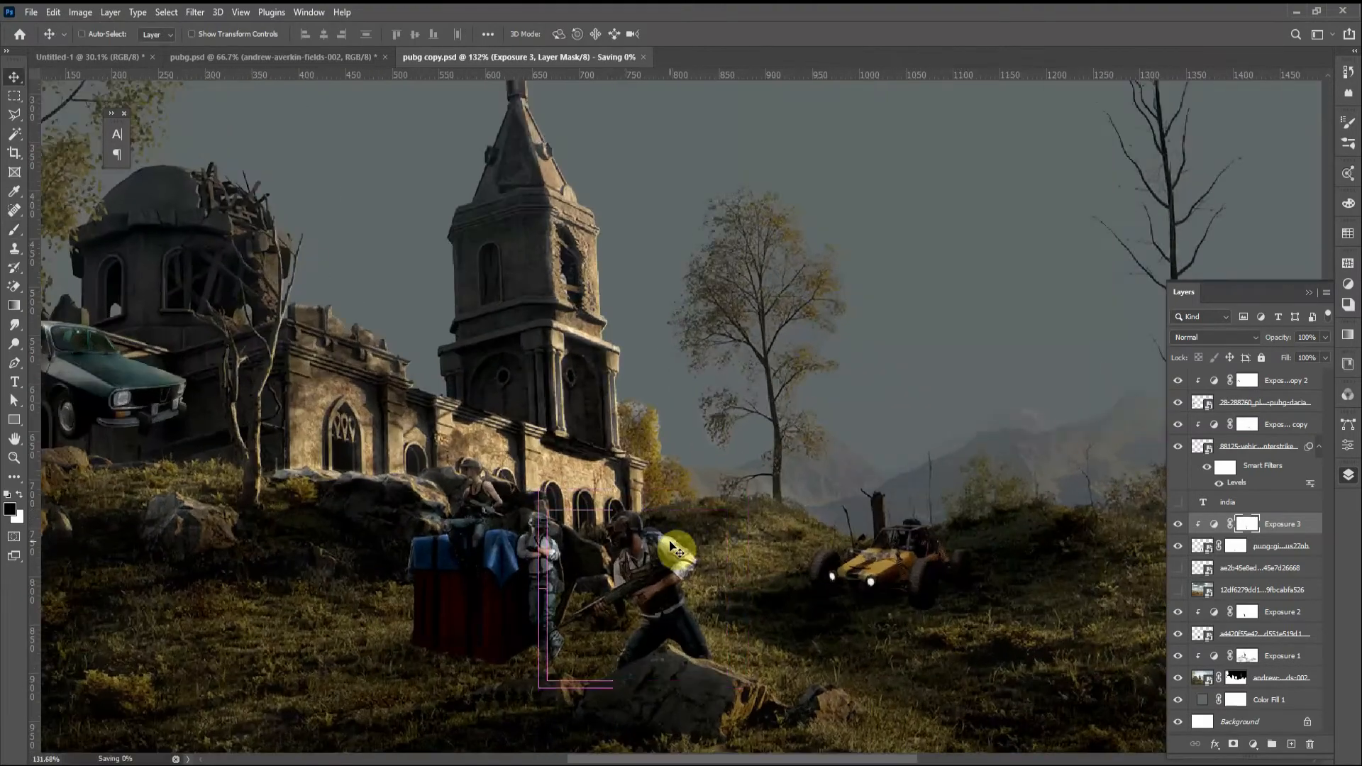
# Step: Create a new layer over the crate's layer and outline a polygonal shadow area on the ground around the crate's base
pyautogui.scroll(-3, 849, 355)
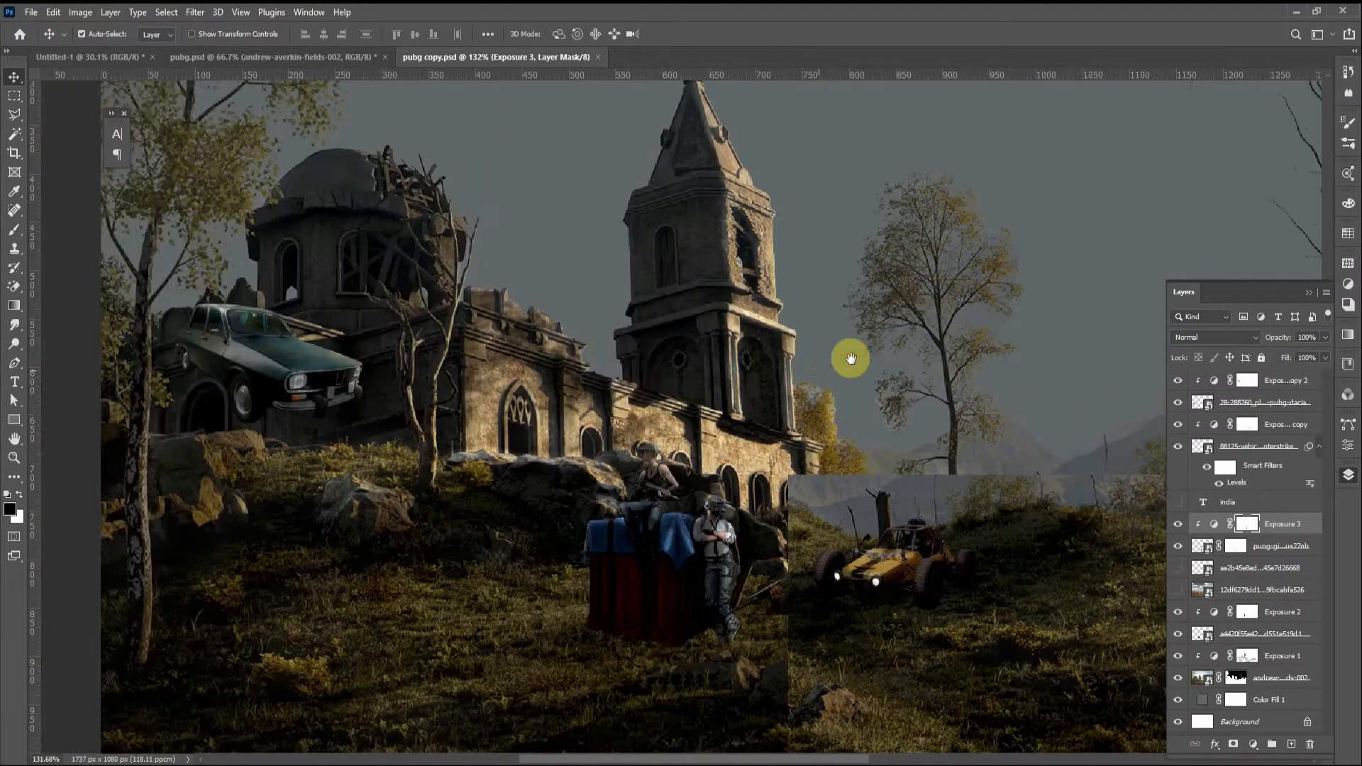
pyautogui.click(1262, 633)
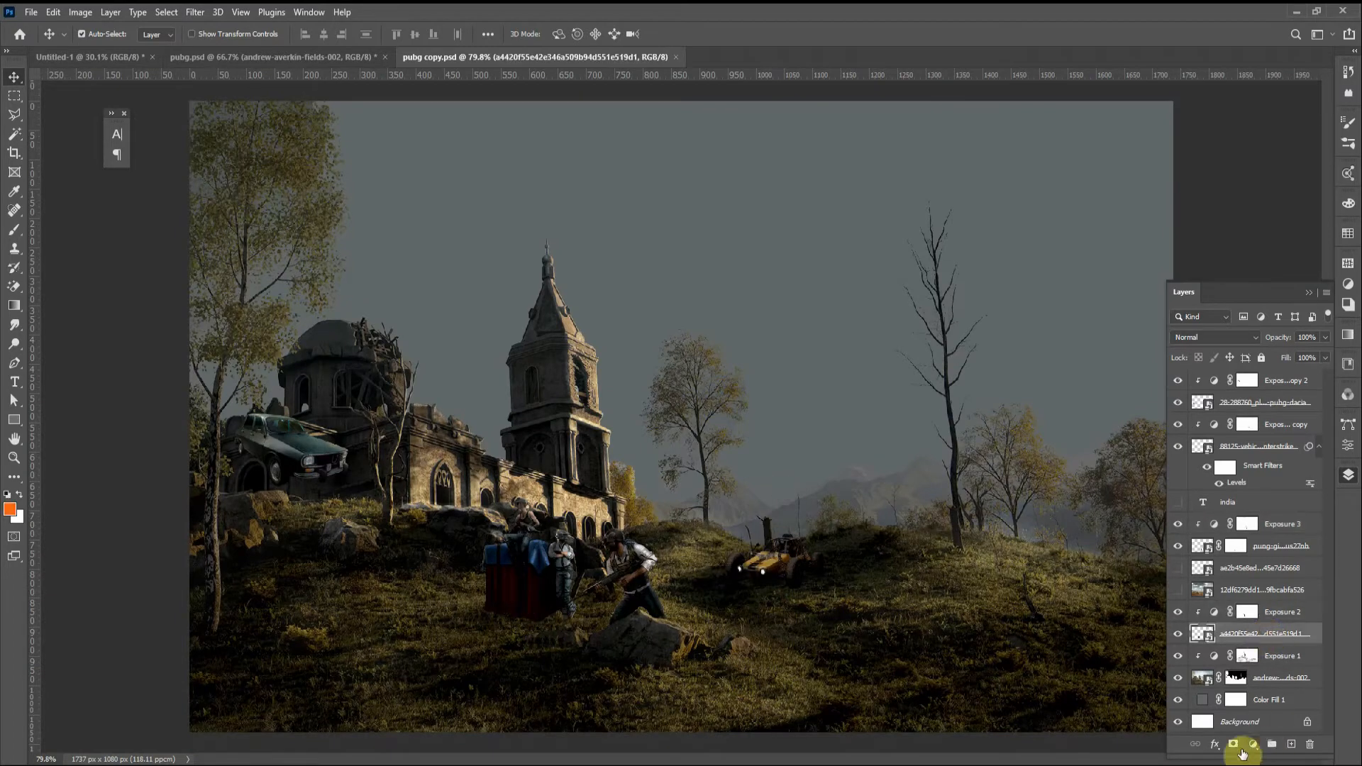
pyautogui.click(1291, 745)
pyautogui.press('l')
pyautogui.scroll(5, 401, 578)
pyautogui.click(606, 669)
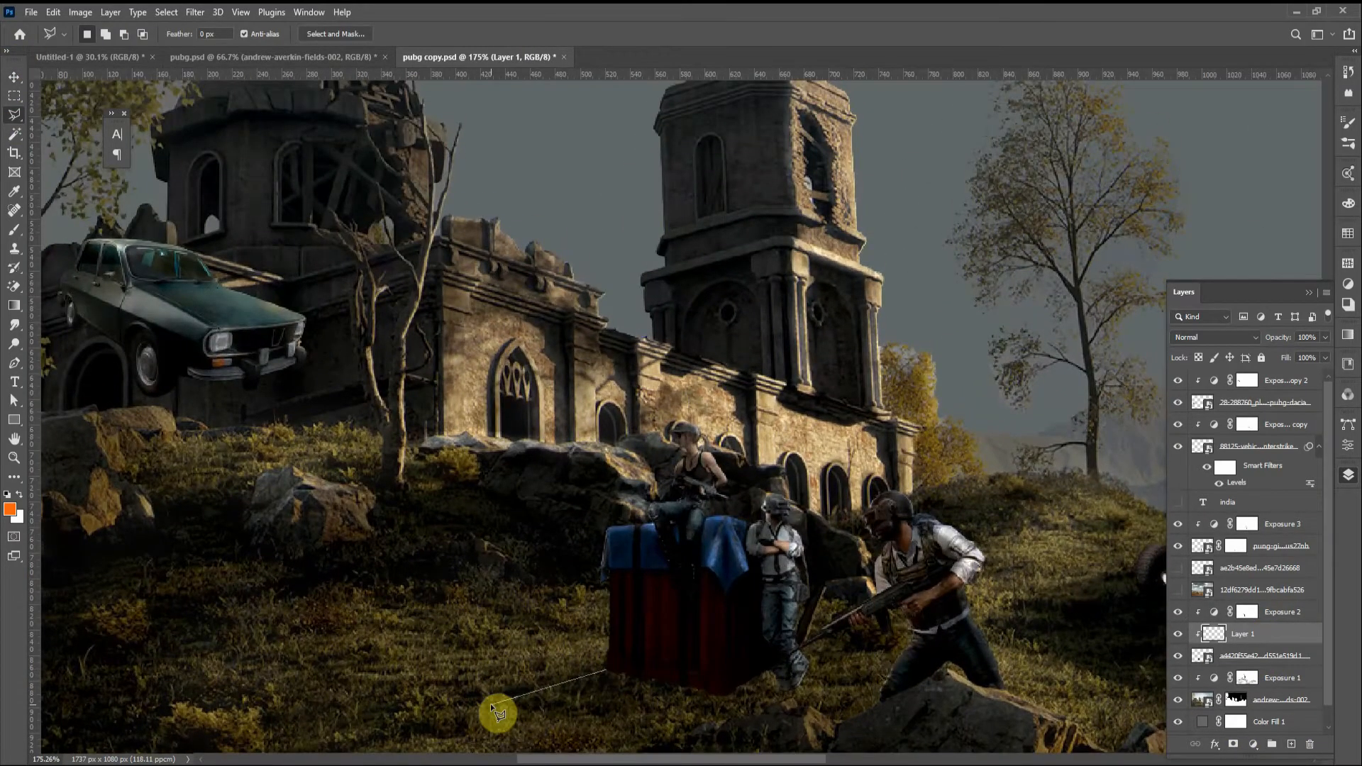
pyautogui.click(491, 704)
pyautogui.click(580, 733)
pyautogui.click(785, 687)
pyautogui.click(787, 641)
pyautogui.doubleClick(708, 619)
# Step: Place the new layer beneath the crate's layer and fill the shadow selection with black
pyautogui.moveTo(1255, 659); pyautogui.dragTo(1254, 666)
pyautogui.click(9, 509)
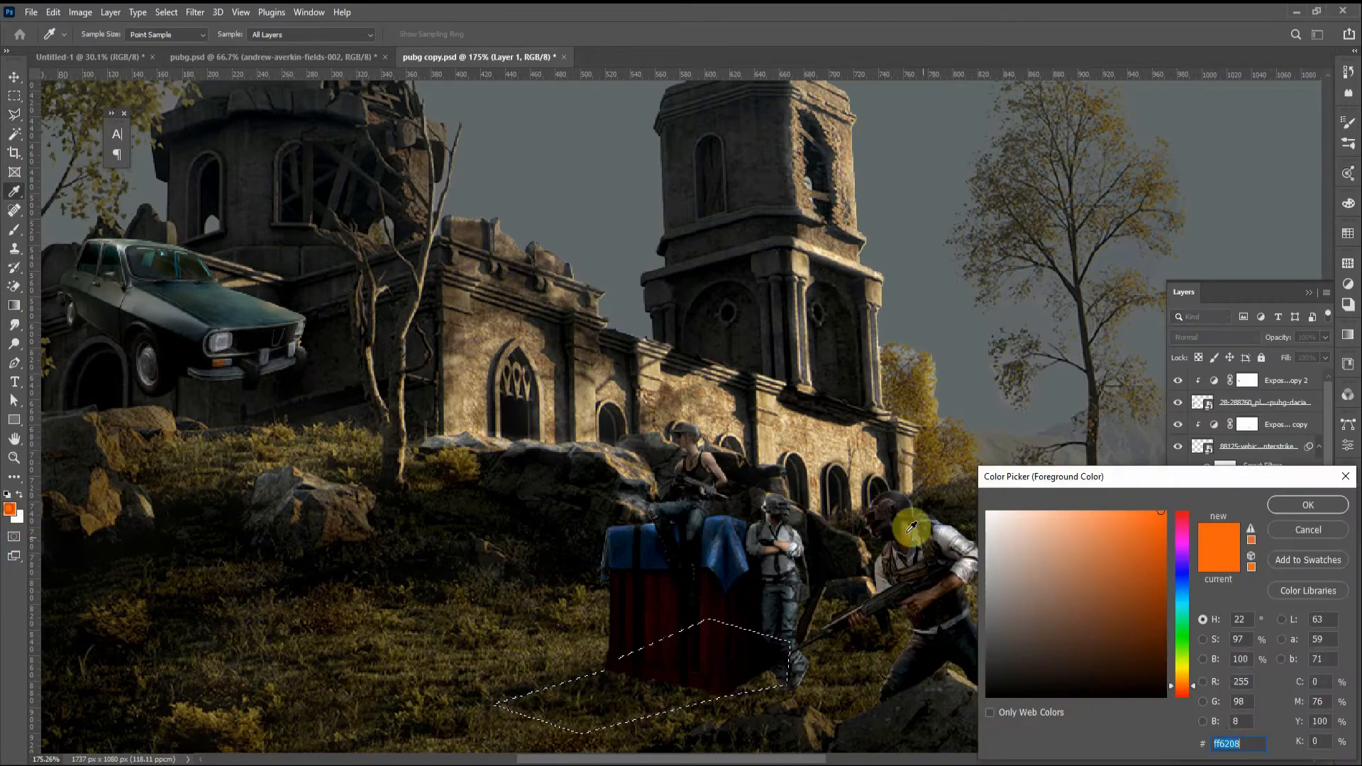
pyautogui.click(987, 744)
pyautogui.click(1307, 504)
pyautogui.hotkey('alt', 'BackSpace')
# Step: Soften the crate's shadow with a Gaussian Blur of about 3.7 px
pyautogui.click(195, 12)
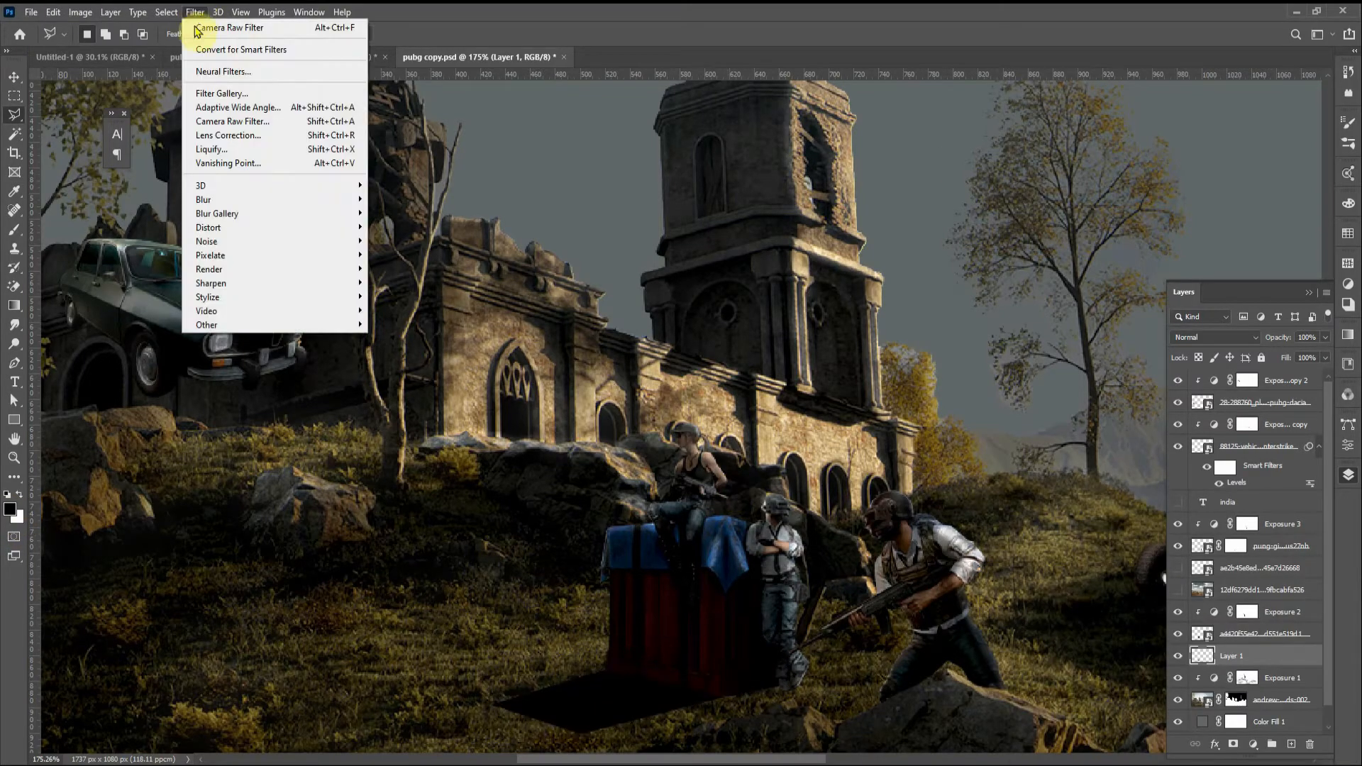
pyautogui.moveTo(234, 203)
pyautogui.click(408, 253)
pyautogui.moveTo(1096, 675); pyautogui.dragTo(1066, 670)
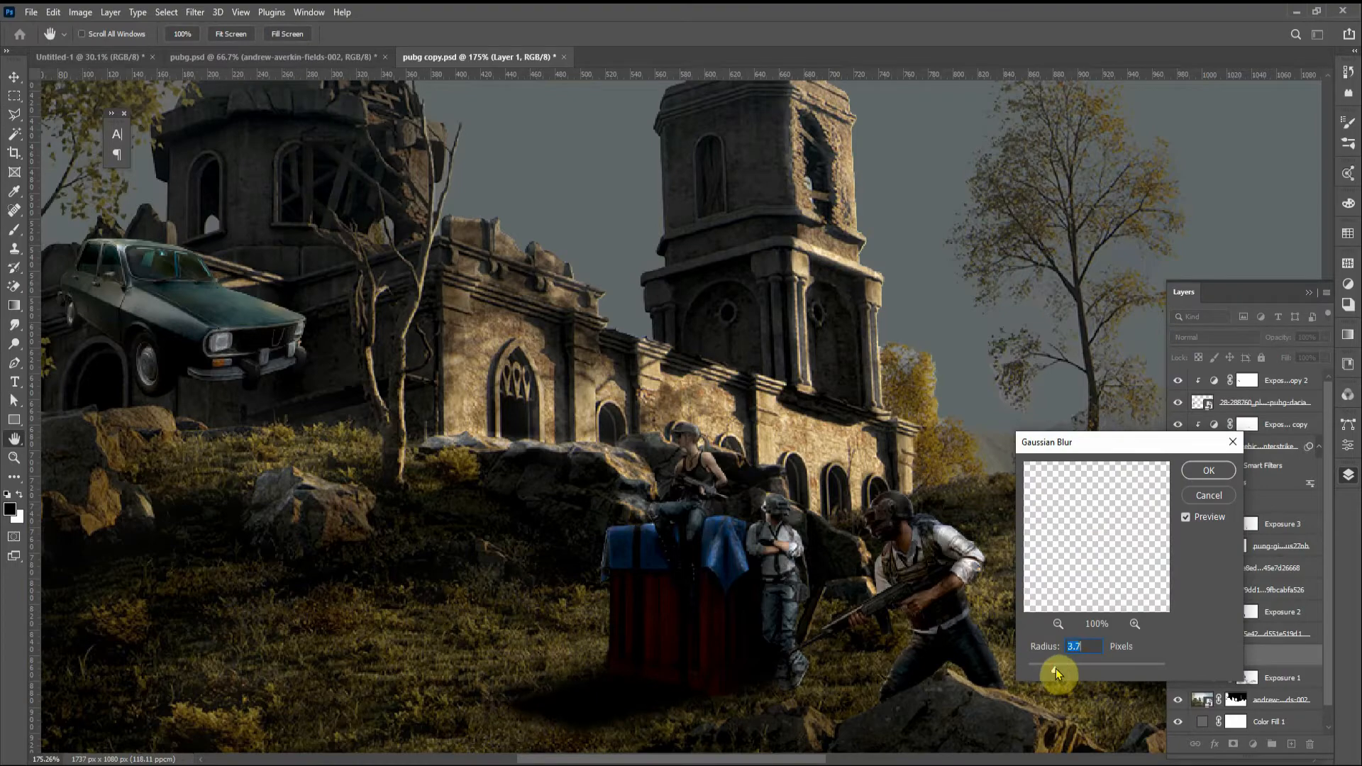
pyautogui.click(1208, 470)
# Step: Use the Normal blend mode for the crate's shadow layer and reduce its fill to 54%
pyautogui.click(1214, 338)
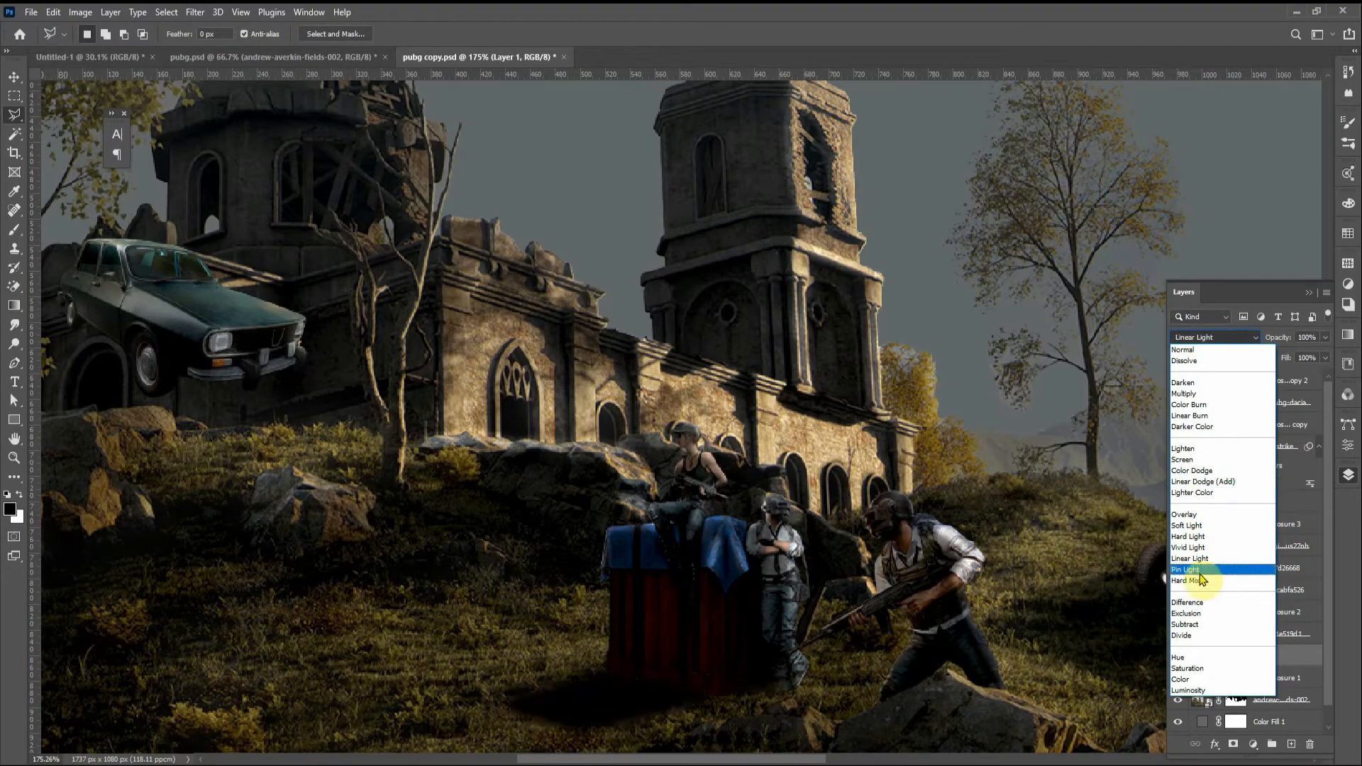
pyautogui.click(1183, 349)
pyautogui.moveTo(1286, 358); pyautogui.dragTo(1256, 361)
pyautogui.press('v')
pyautogui.hotkey('ctrl', '0')
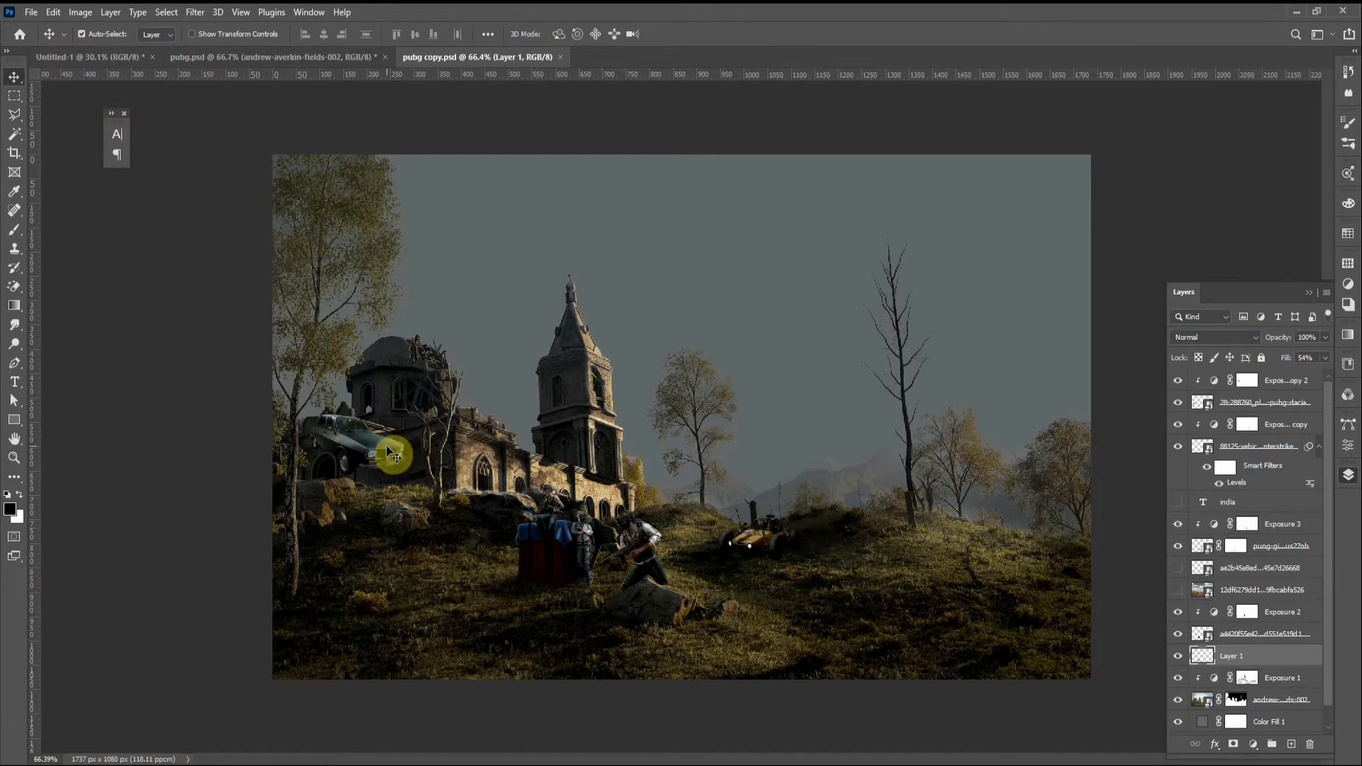
# Step: Place the fire_PNG6035 image at 3.51% scale, rotate it about -116° and move it near the rifle's muzzle
pyautogui.moveTo(386, 445); pyautogui.dragTo(443, 457)
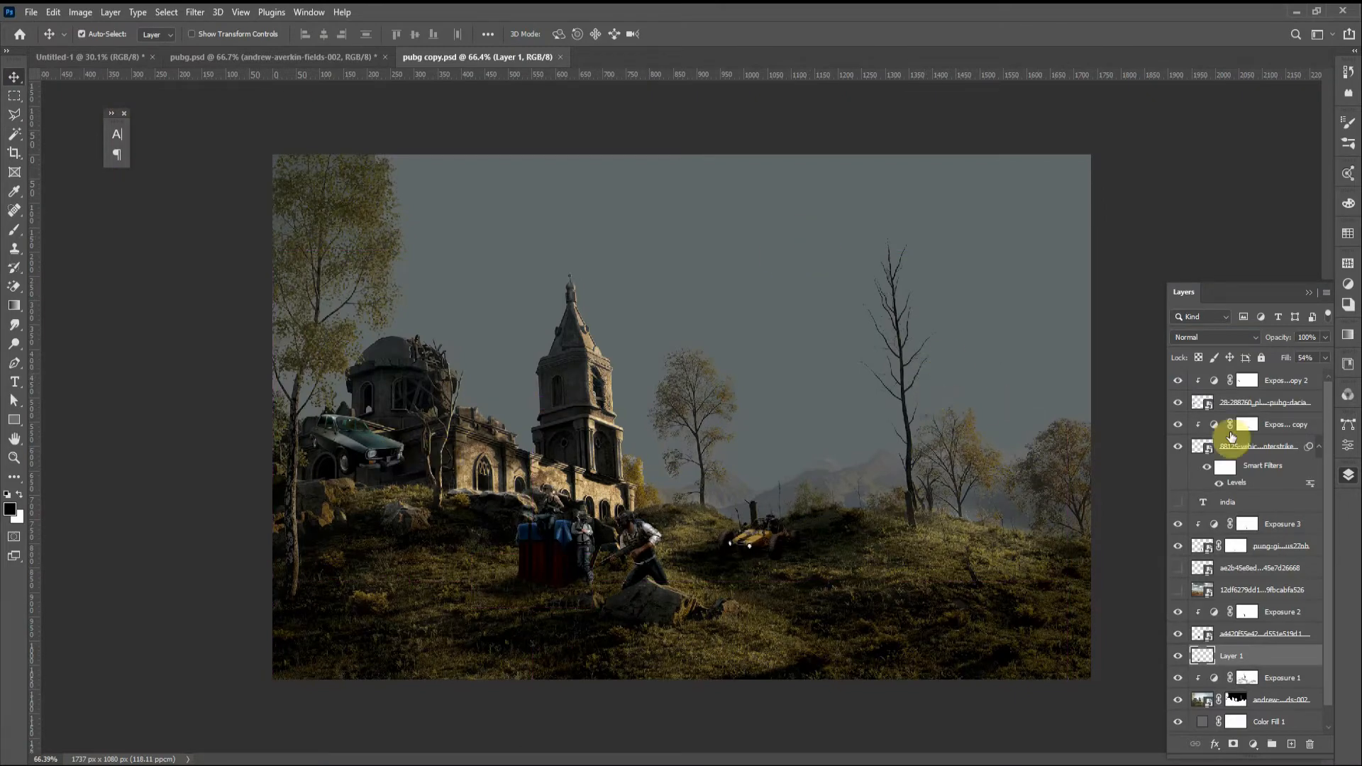
pyautogui.moveTo(897, 155); pyautogui.dragTo(521, 613)
pyautogui.moveTo(542, 608); pyautogui.dragTo(339, 572)
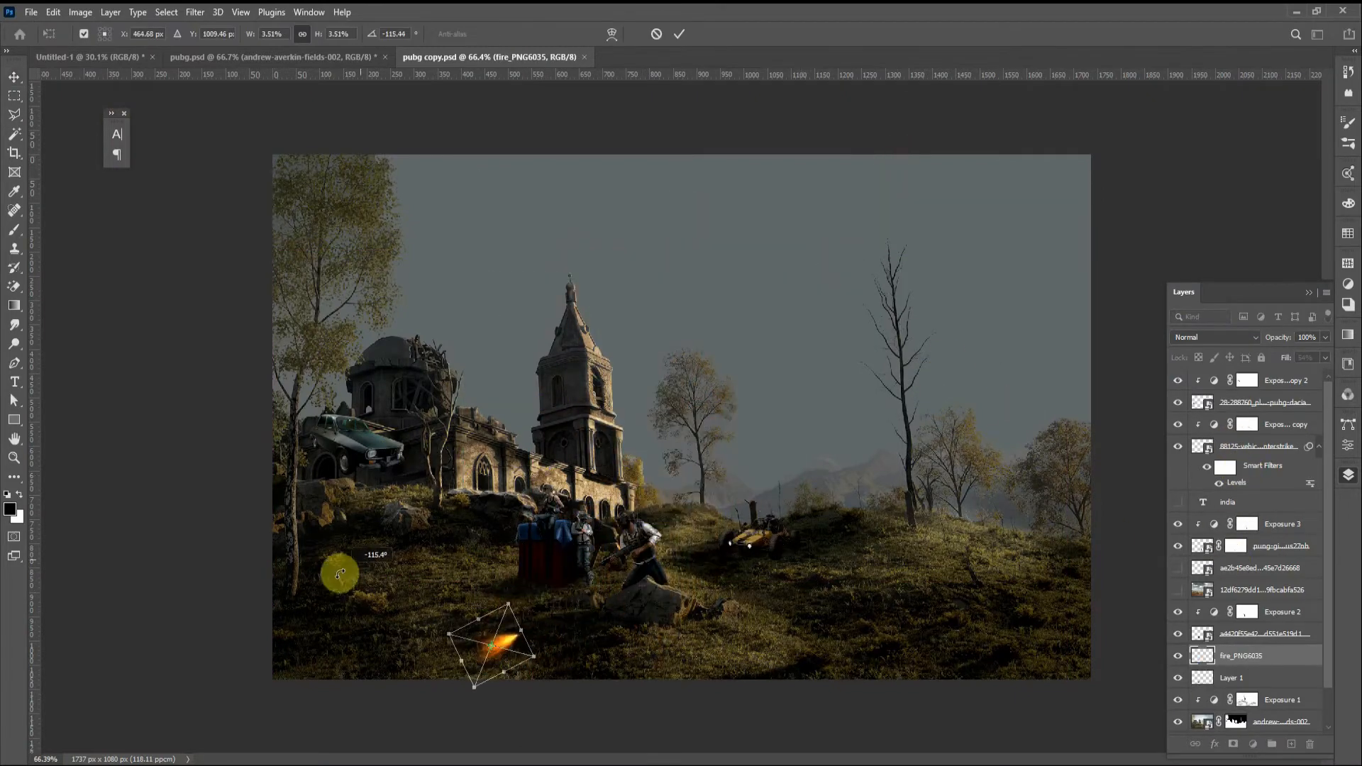
pyautogui.moveTo(512, 643); pyautogui.dragTo(599, 573)
pyautogui.click(679, 34)
# Step: Raise the fire_PNG6035 layer in the stack above the india text layer
pyautogui.hotkey('ctrl', ']')
pyautogui.hotkey('ctrl', ']')
pyautogui.hotkey('ctrl', ']')
pyautogui.hotkey('ctrl', ']')
pyautogui.hotkey('ctrl', ']')
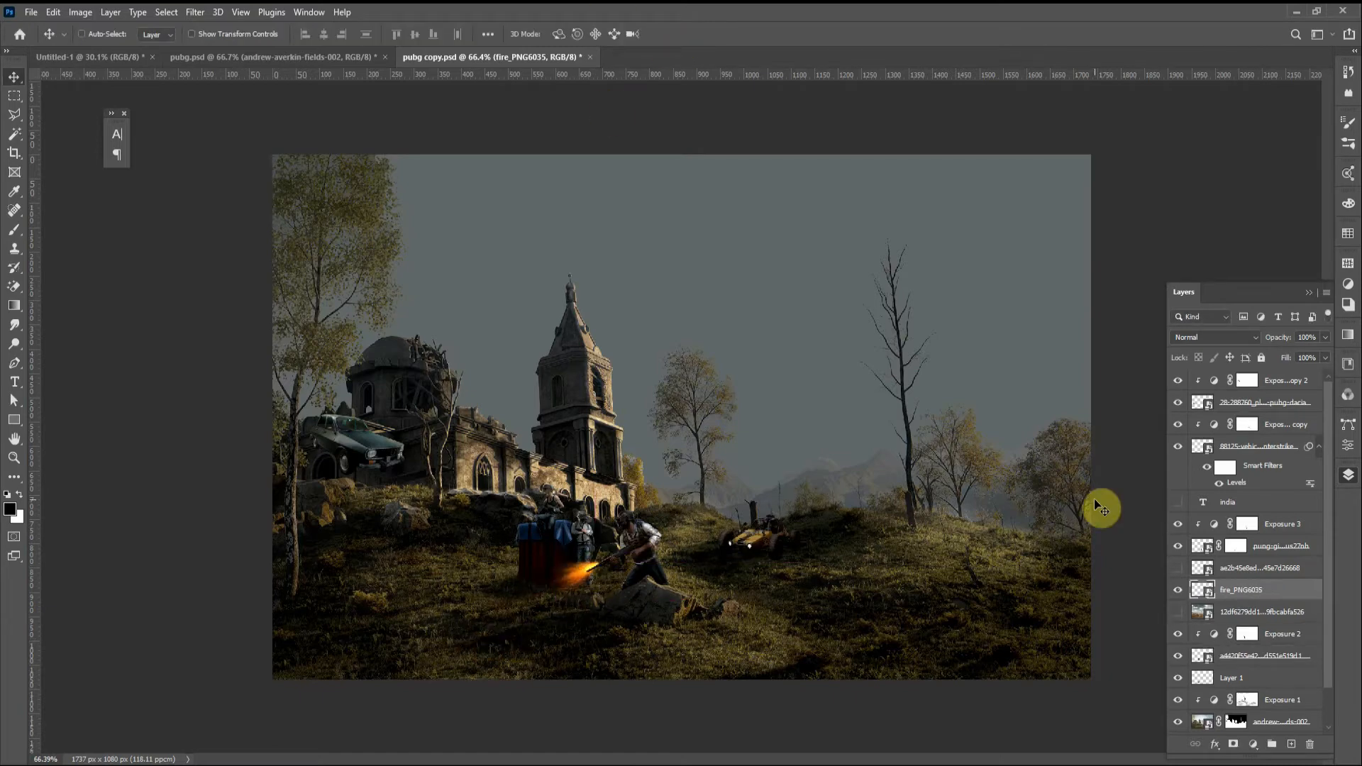
# Step: Shrink the flame to about 0.89% width and 1.56% height and fit it onto the rifle's muzzle
pyautogui.hotkey('ctrl', 't')
pyautogui.scroll(5, 595, 557)
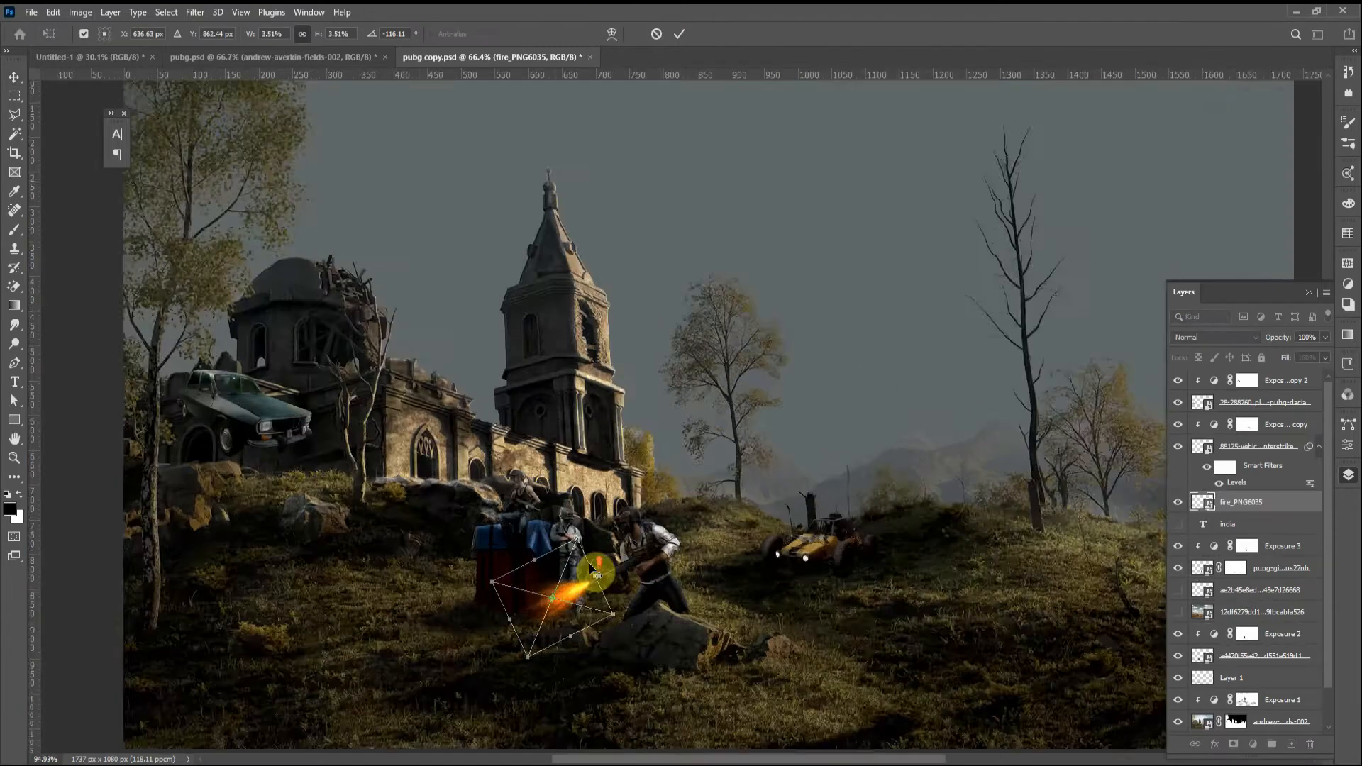
pyautogui.moveTo(566, 539); pyautogui.dragTo(550, 667)
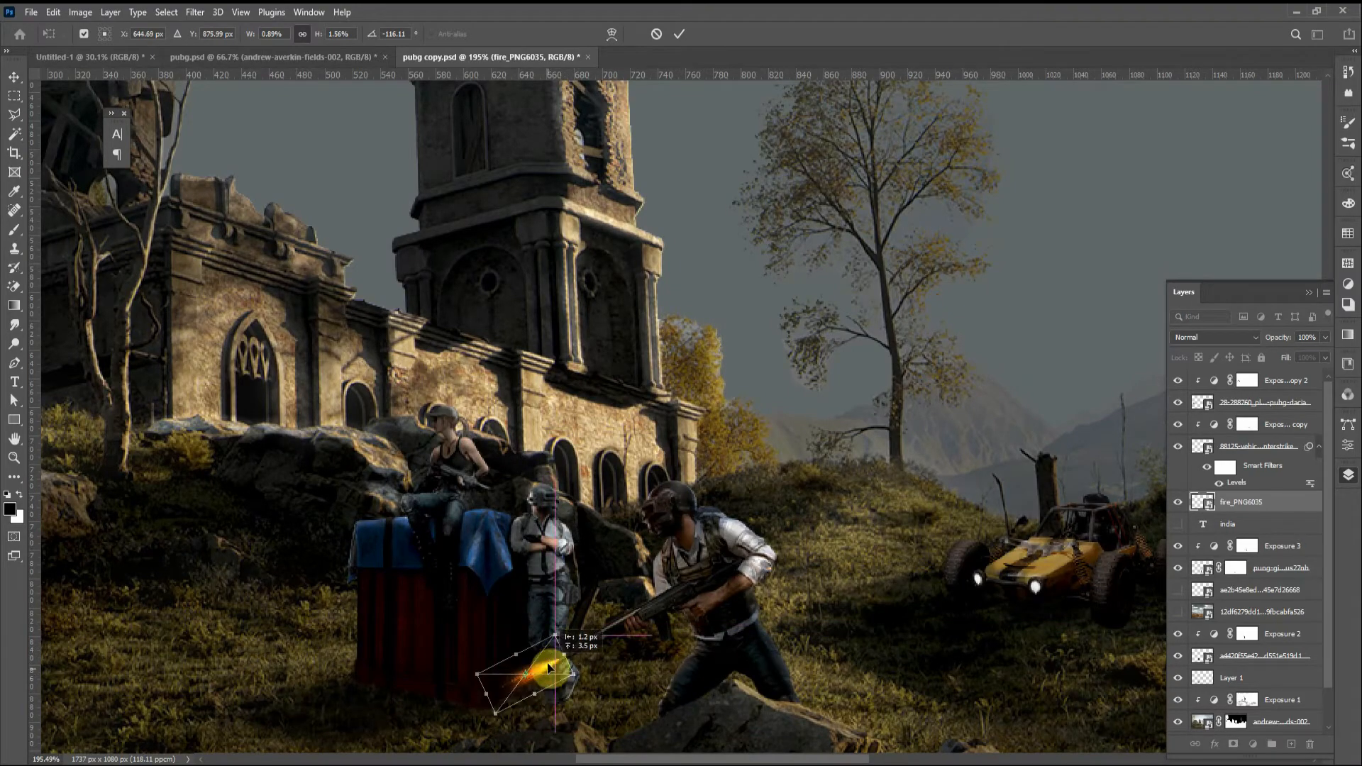
pyautogui.click(679, 34)
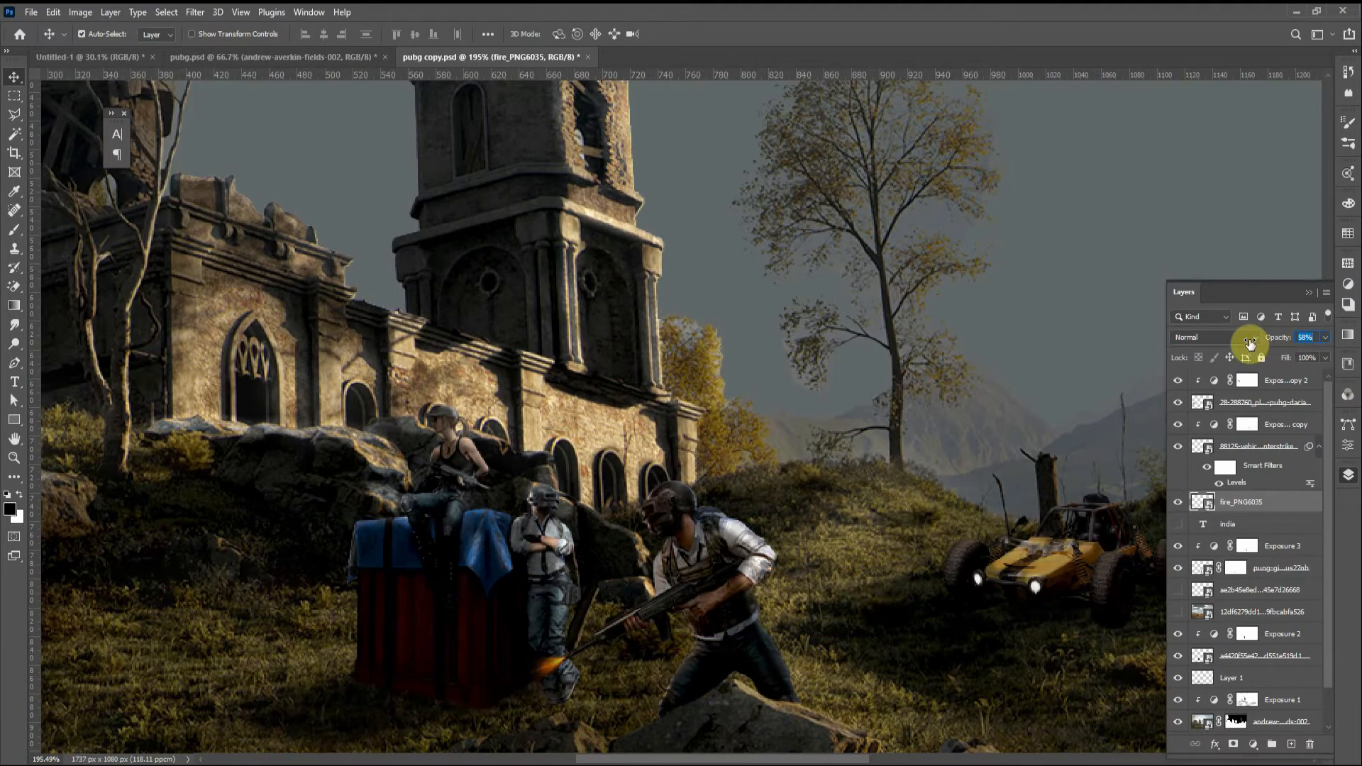
# Step: Set the muzzle flame layer's opacity to 70%
pyautogui.moveTo(1250, 343); pyautogui.dragTo(1259, 343)
pyautogui.scroll(-5, 845, 523)
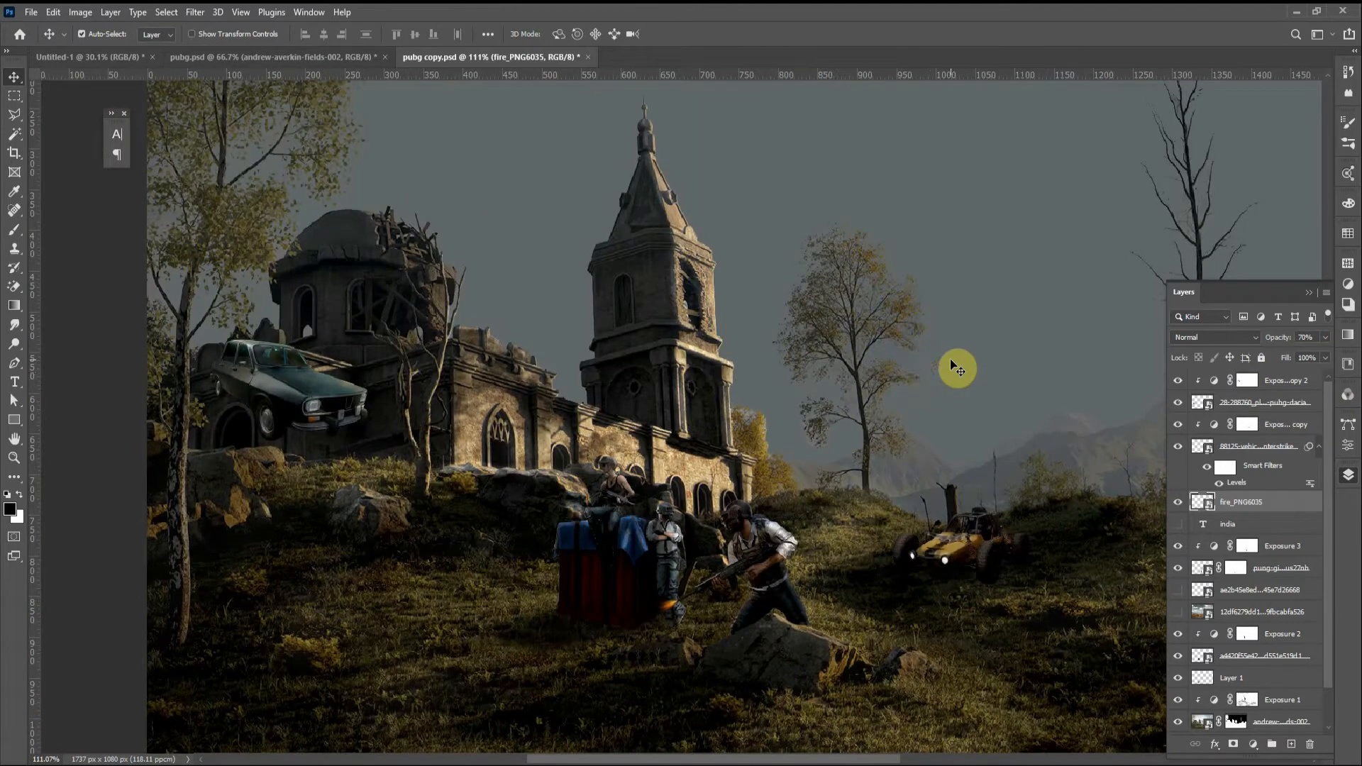
pyautogui.scroll(-3, 818, 444)
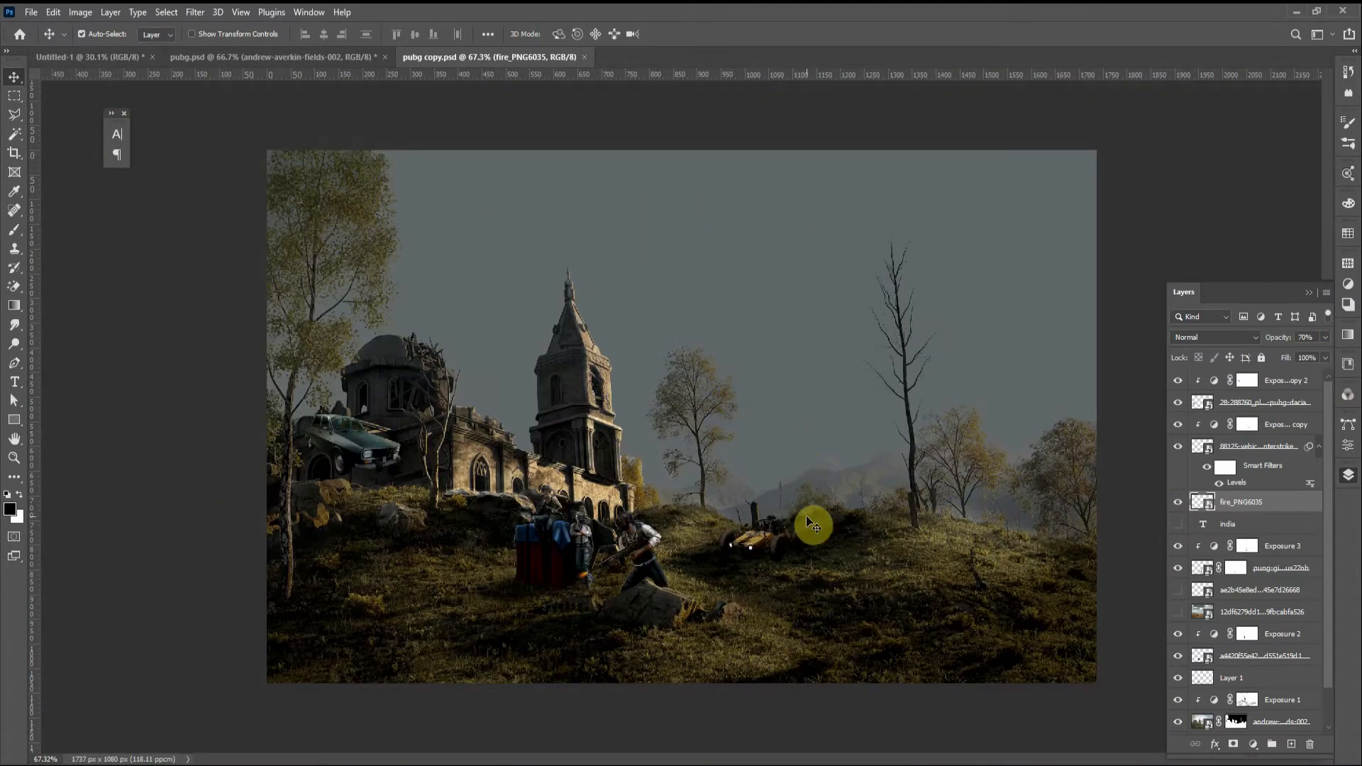
# Step: Move the 12df6279 field-and-sky image directly beneath the andrew-averkin-fields-002 layer and make it visible
pyautogui.scroll(-2, 1267, 678)
pyautogui.click(1177, 570)
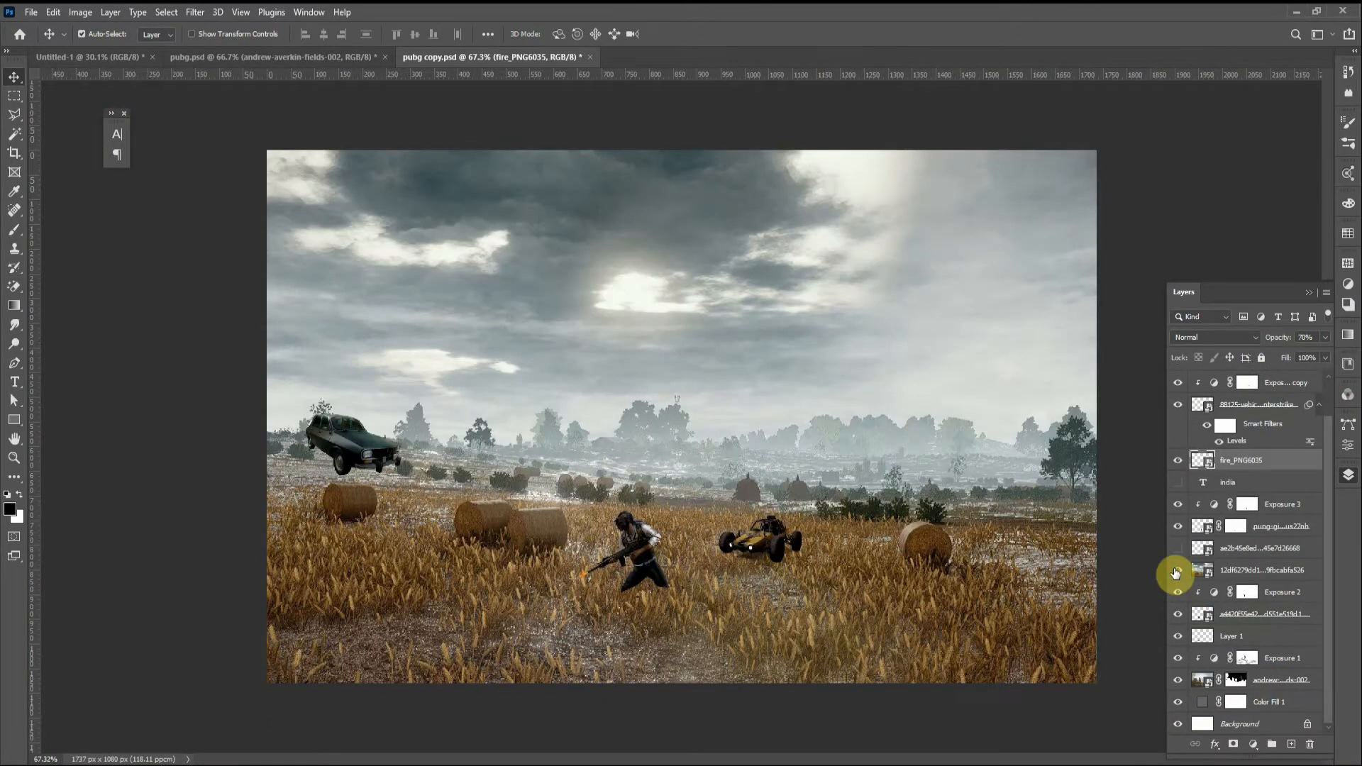
pyautogui.click(1175, 572)
pyautogui.moveTo(1247, 562); pyautogui.dragTo(1231, 690)
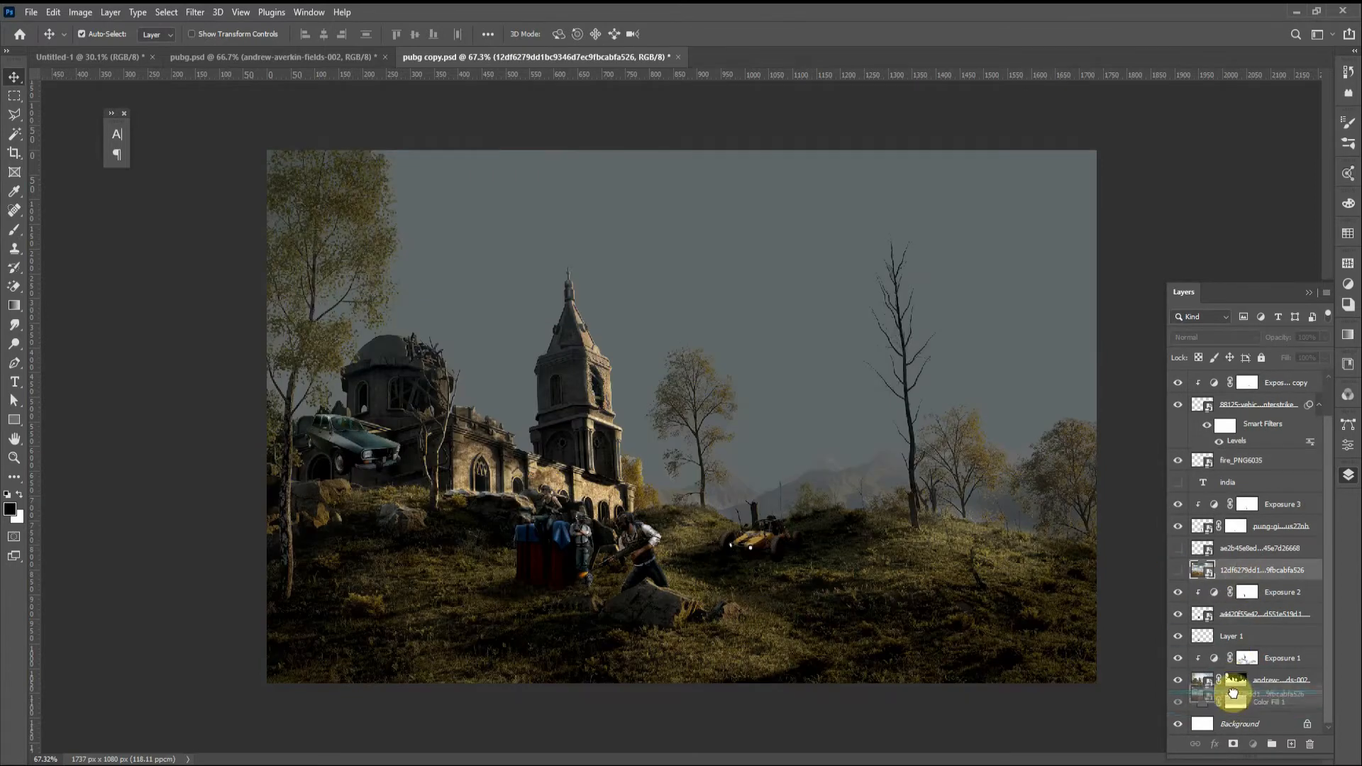
pyautogui.click(1177, 679)
pyautogui.click(1177, 688)
pyautogui.click(1177, 688)
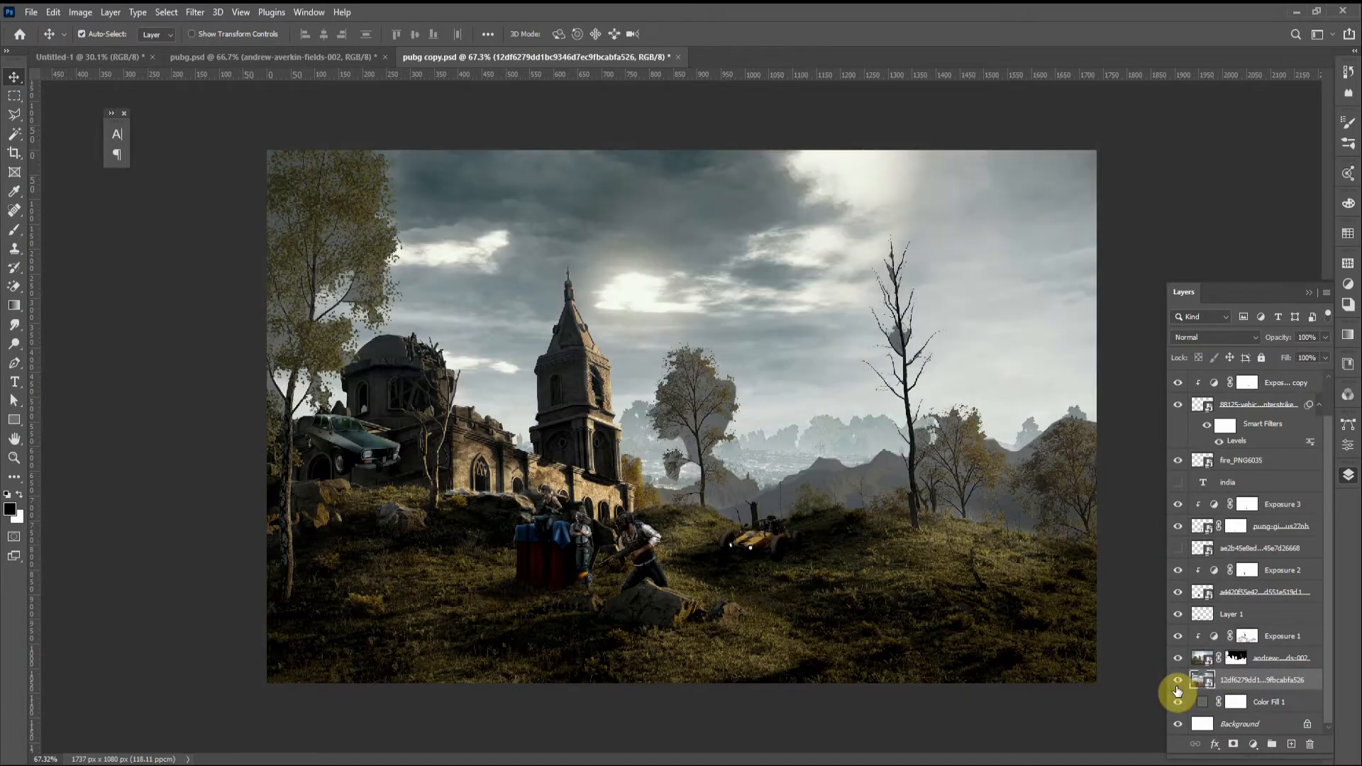
# Step: Scale the cloudy sky image to 34.55% and position it so the bright sun sits between the tower and bare tree
pyautogui.moveTo(808, 442); pyautogui.dragTo(808, 502)
pyautogui.hotkey('ctrl', 't')
pyautogui.moveTo(682, 194); pyautogui.dragTo(686, 126)
pyautogui.moveTo(809, 375); pyautogui.dragTo(942, 369)
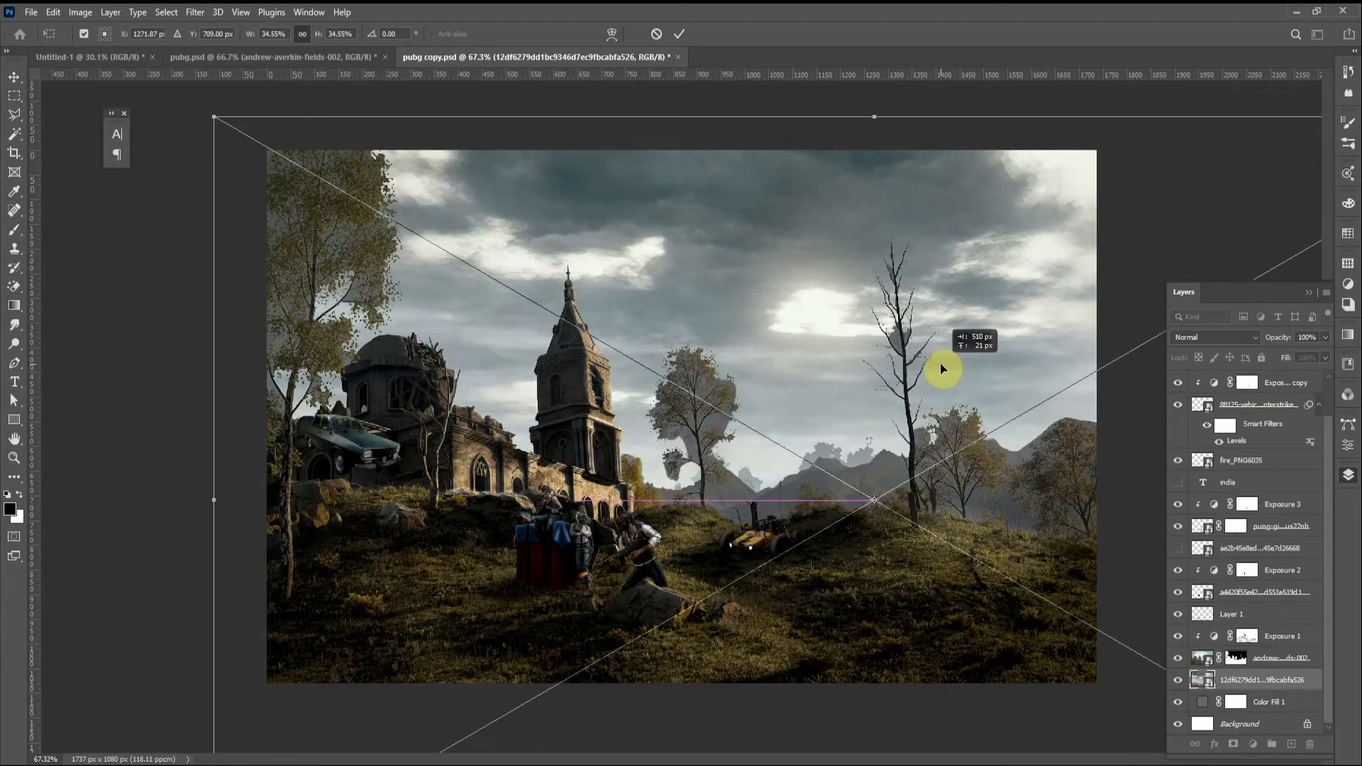
pyautogui.click(678, 35)
# Step: Duplicate the andrew-averkin-fields-002 layer, convert the copy to a Smart Object, rasterize it and hide the original
pyautogui.click(1282, 638)
pyautogui.rightClick(1275, 663)
pyautogui.click(1147, 678)
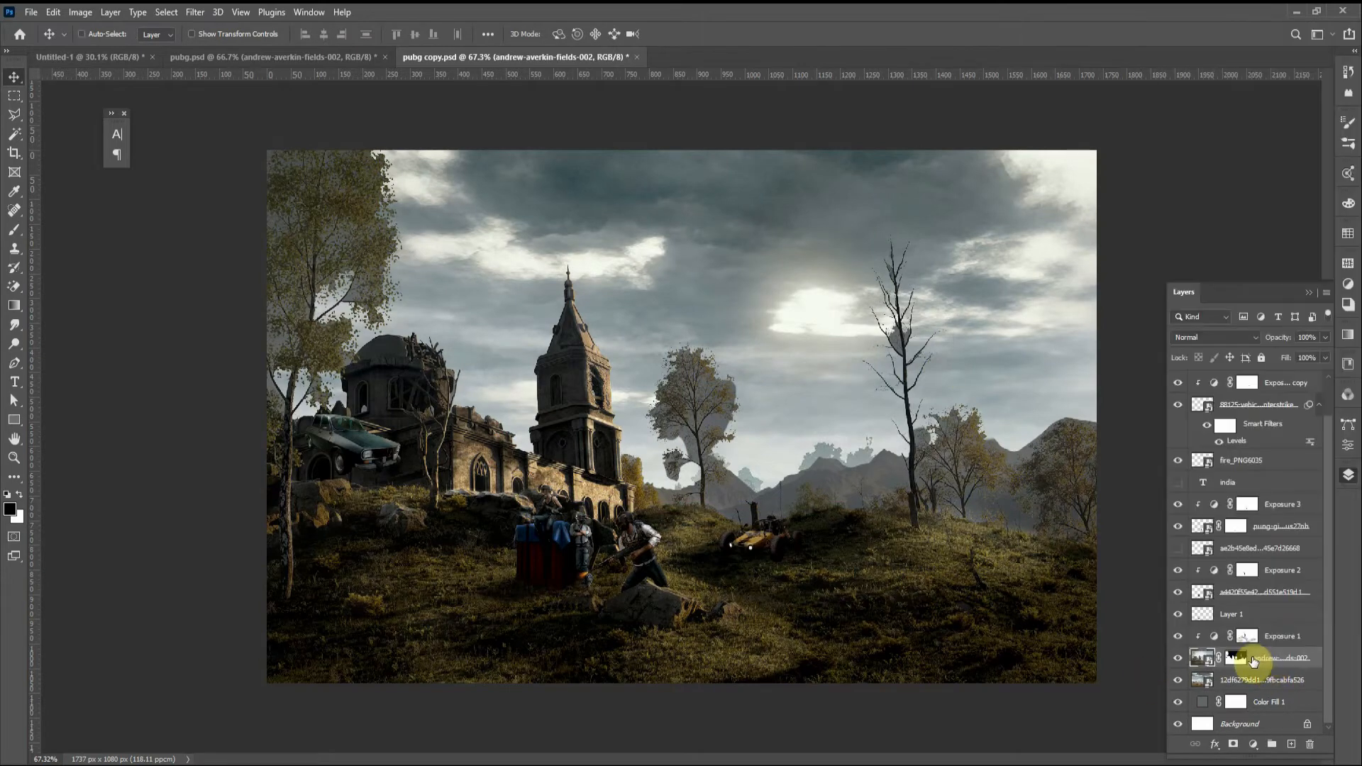
pyautogui.hotkey('ctrl', 'j')
pyautogui.rightClick(1274, 655)
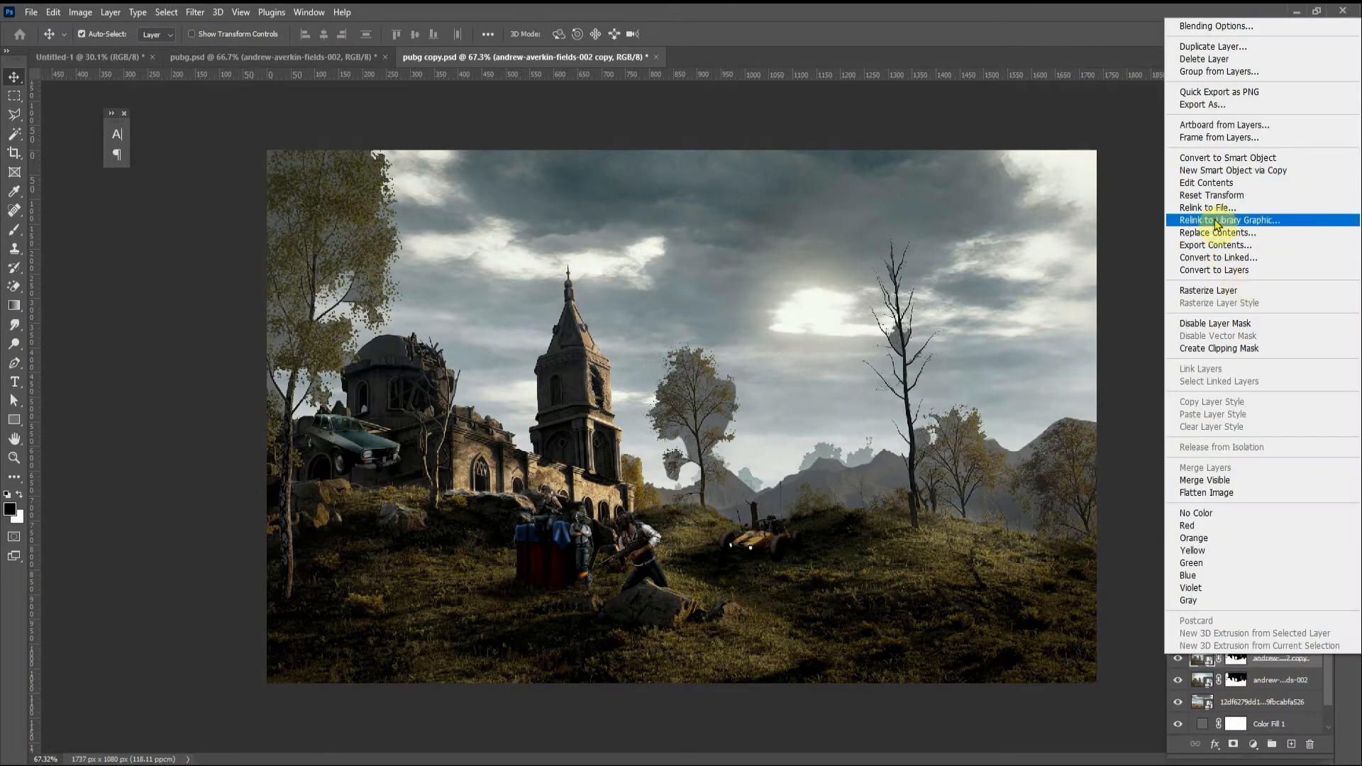
pyautogui.click(1215, 162)
pyautogui.rightClick(1269, 657)
pyautogui.click(1208, 293)
pyautogui.click(1178, 680)
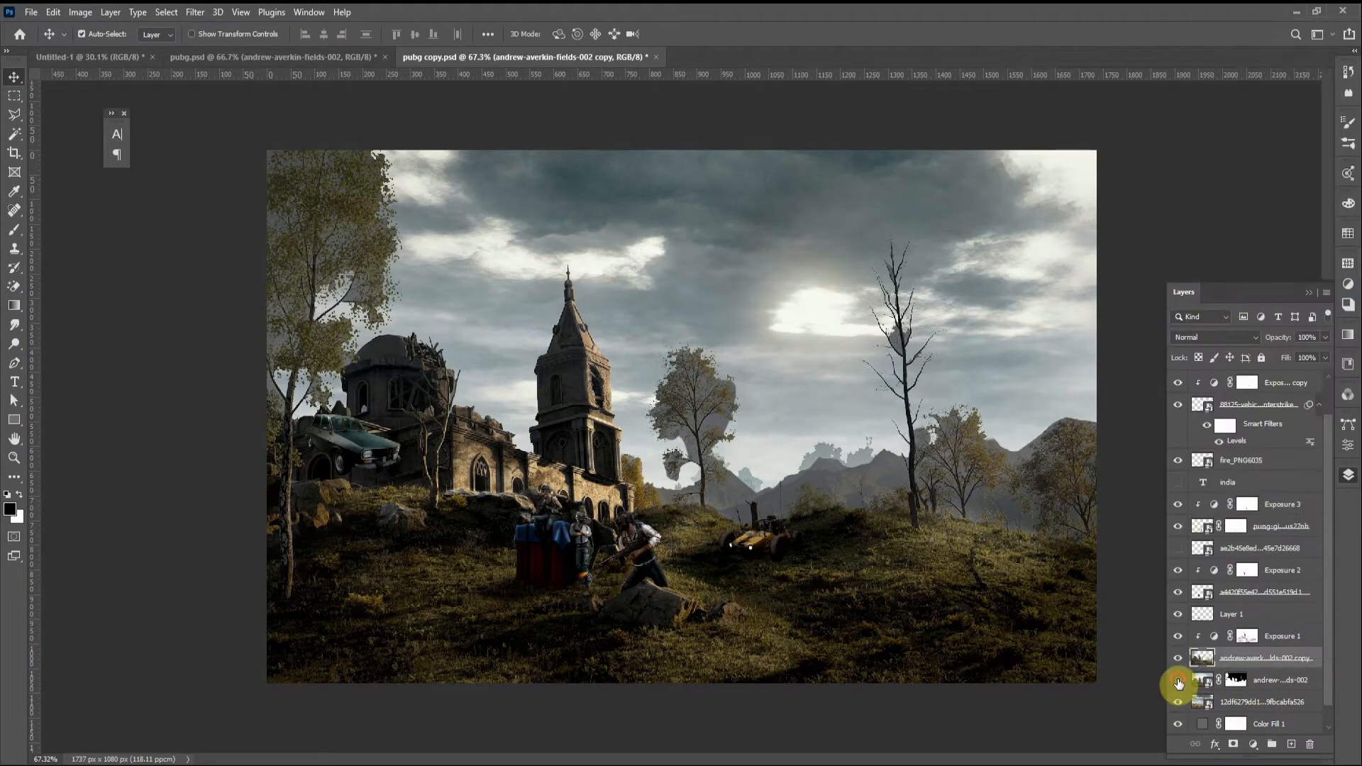
# Step: Erase the leftover backdrop around the trees and behind the hills on the rasterized copy with the Background Eraser
pyautogui.click(6, 295)
pyautogui.click(565, 300)
pyautogui.moveTo(895, 334)
pyautogui.mouseDown()
pyautogui.moveTo(999, 374)
pyautogui.moveTo(1015, 467)
pyautogui.moveTo(947, 431)
pyautogui.moveTo(754, 443)
pyautogui.moveTo(690, 359)
pyautogui.moveTo(715, 400)
pyautogui.moveTo(703, 391)
pyautogui.moveTo(691, 332)
pyautogui.moveTo(336, 288)
pyautogui.moveTo(359, 181)
pyautogui.moveTo(271, 231)
pyautogui.moveTo(299, 234)
pyautogui.mouseUp()
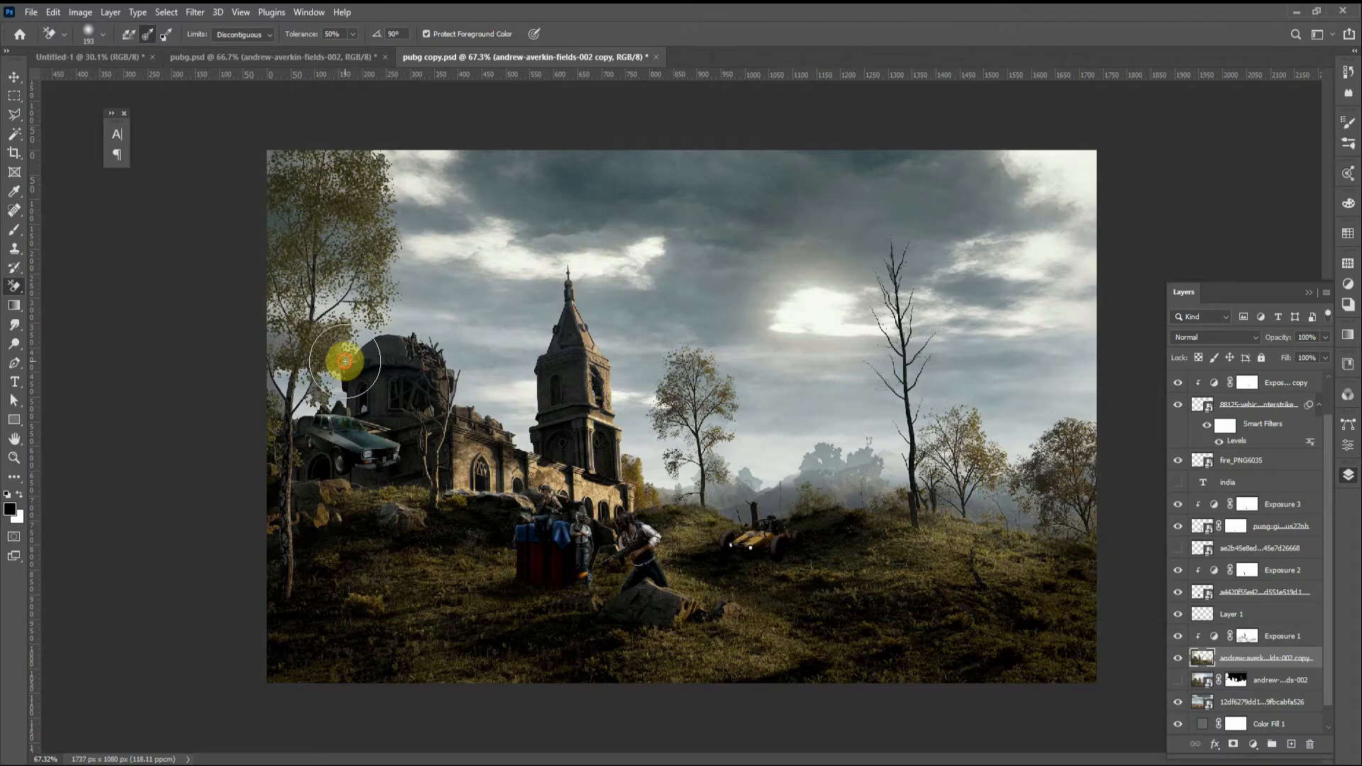
pyautogui.moveTo(345, 361)
pyautogui.mouseDown()
pyautogui.moveTo(326, 257)
pyautogui.moveTo(362, 155)
pyautogui.mouseUp()
pyautogui.moveTo(667, 461); pyautogui.dragTo(943, 389)
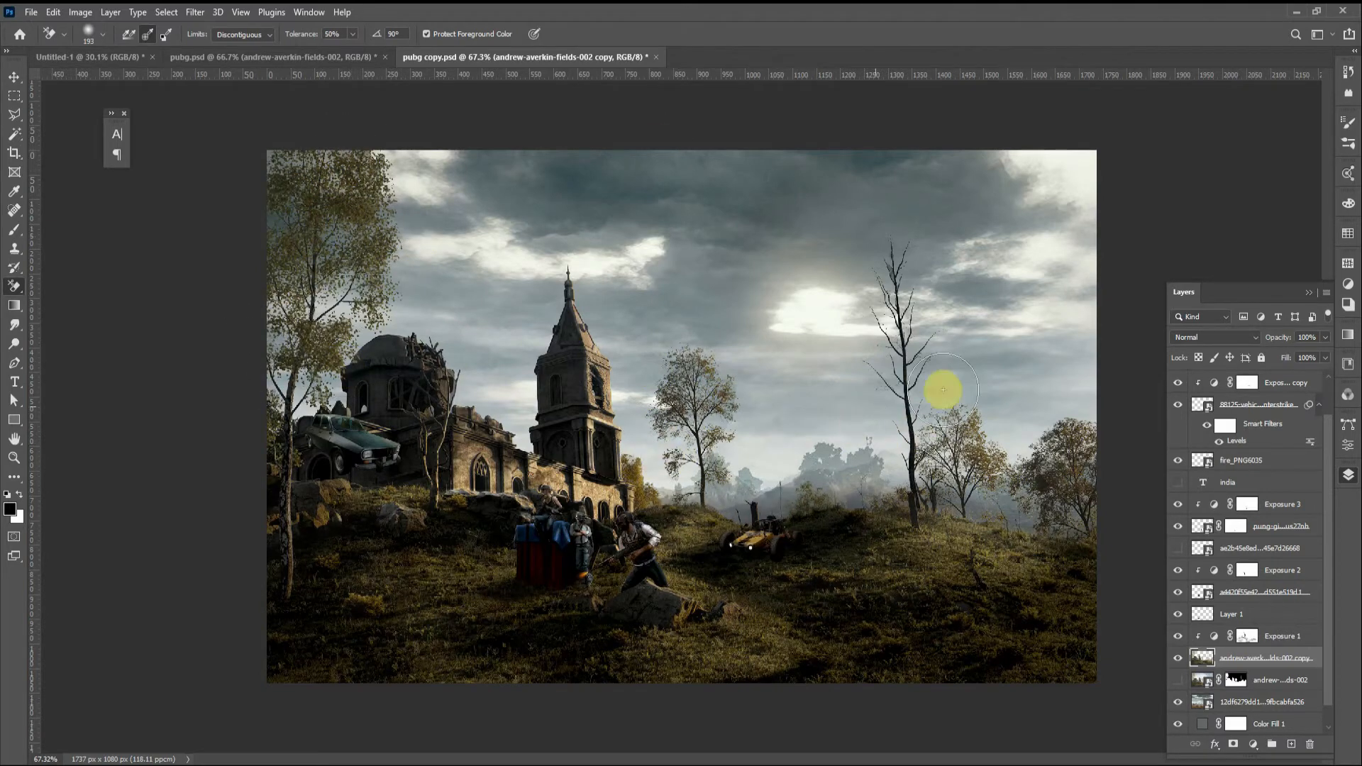
pyautogui.moveTo(929, 439); pyautogui.dragTo(844, 448)
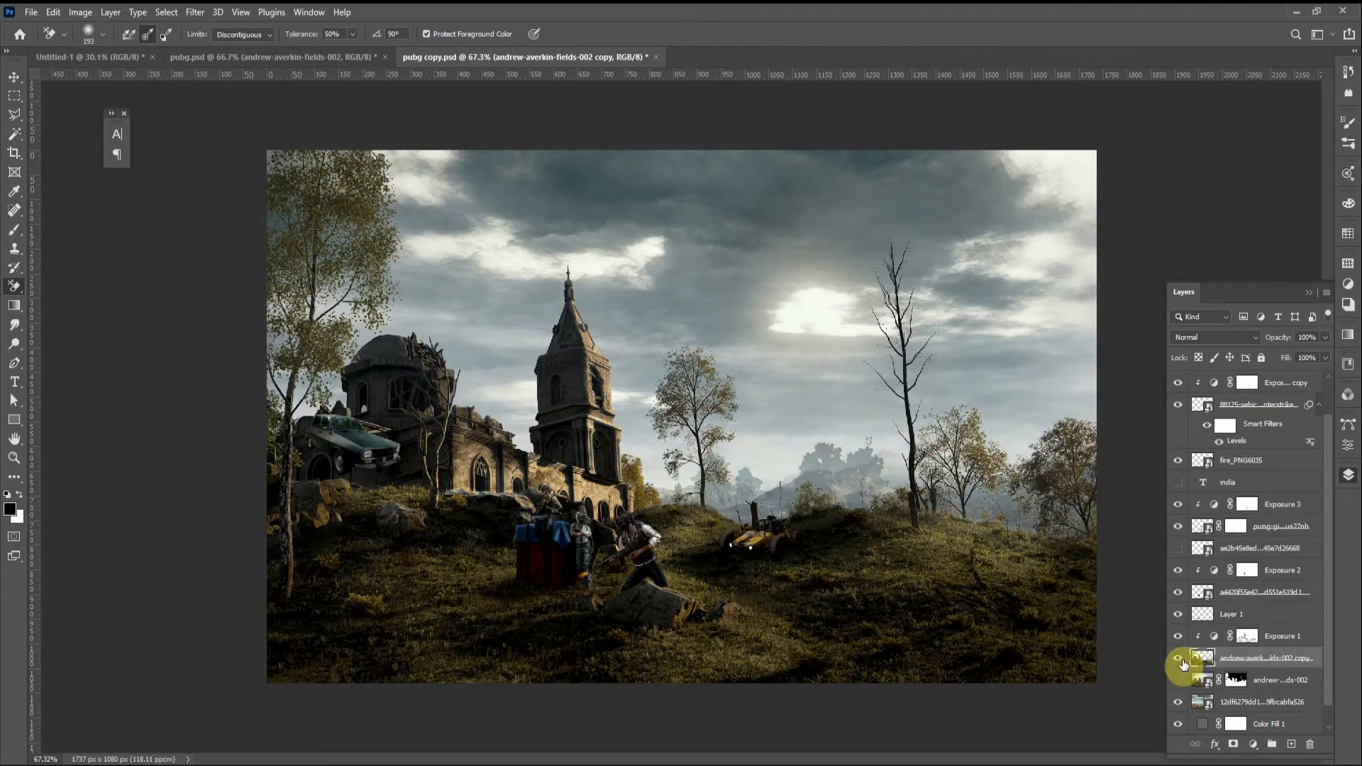
# Step: Stretch the sky image to 37.78% height and reposition it behind the landscape
pyautogui.click(1177, 703)
pyautogui.click(1177, 702)
pyautogui.press('v')
pyautogui.moveTo(780, 242); pyautogui.dragTo(780, 290)
pyautogui.hotkey('ctrl', 't')
pyautogui.moveTo(876, 166); pyautogui.dragTo(875, 130)
pyautogui.moveTo(784, 285); pyautogui.dragTo(777, 288)
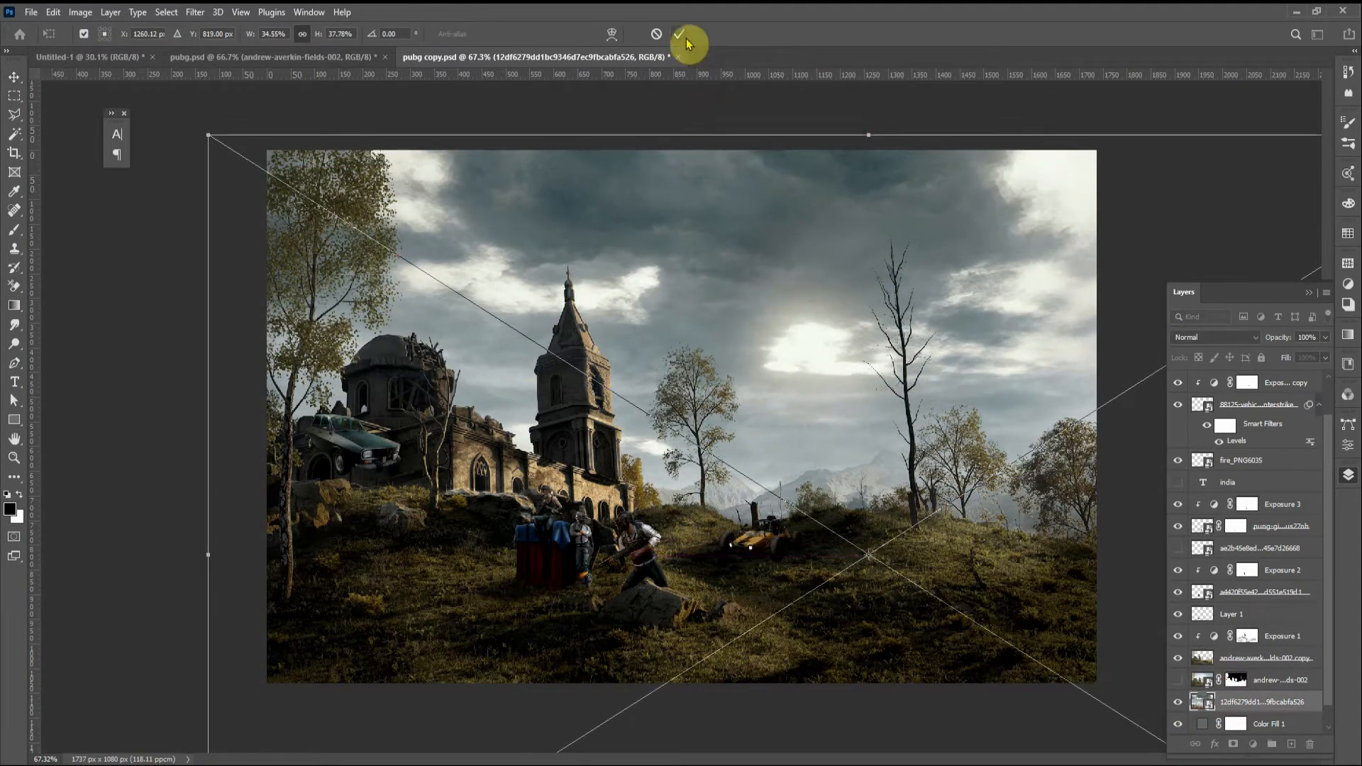
pyautogui.click(682, 37)
# Step: On a new layer above Exposure 1 copy, paint white glows on both buggy headlights with a brush at 100% opacity
pyautogui.scroll(-1, 681, 419)
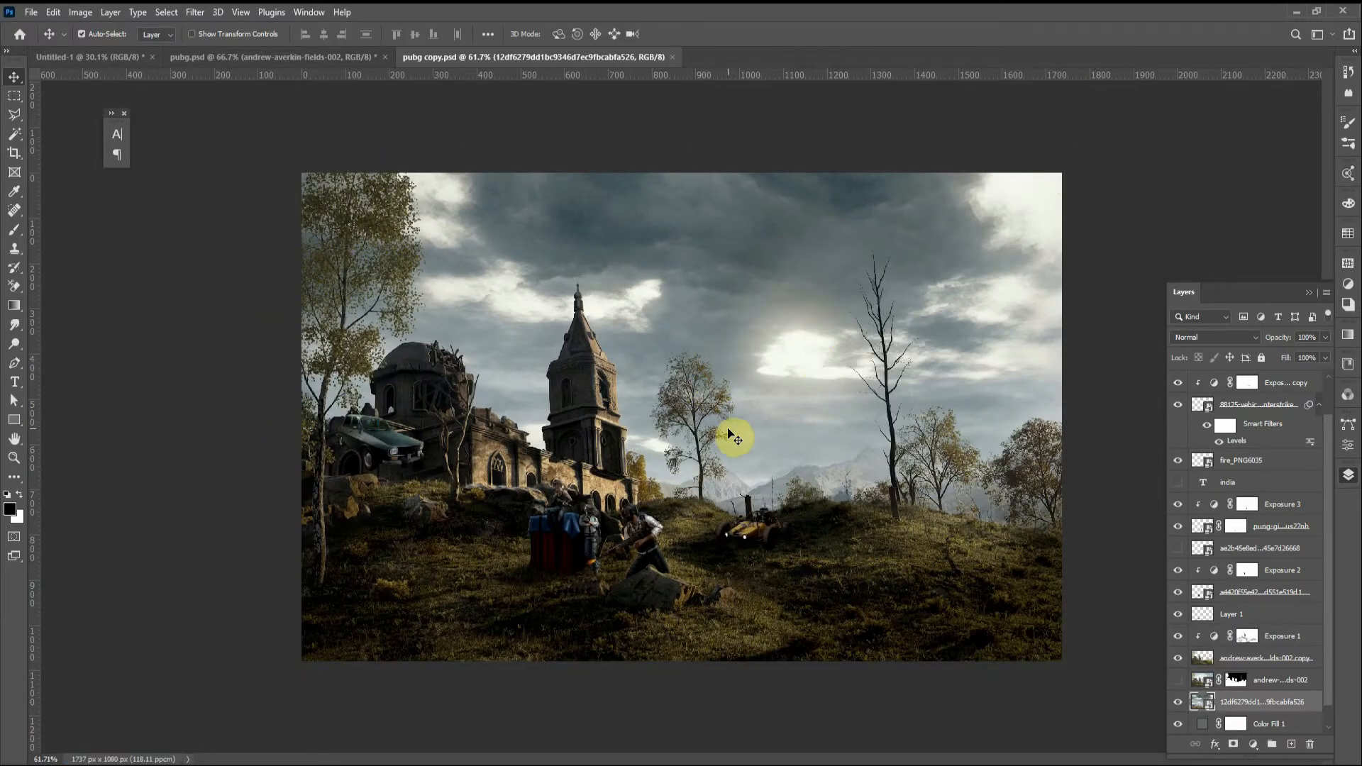
pyautogui.click(1246, 569)
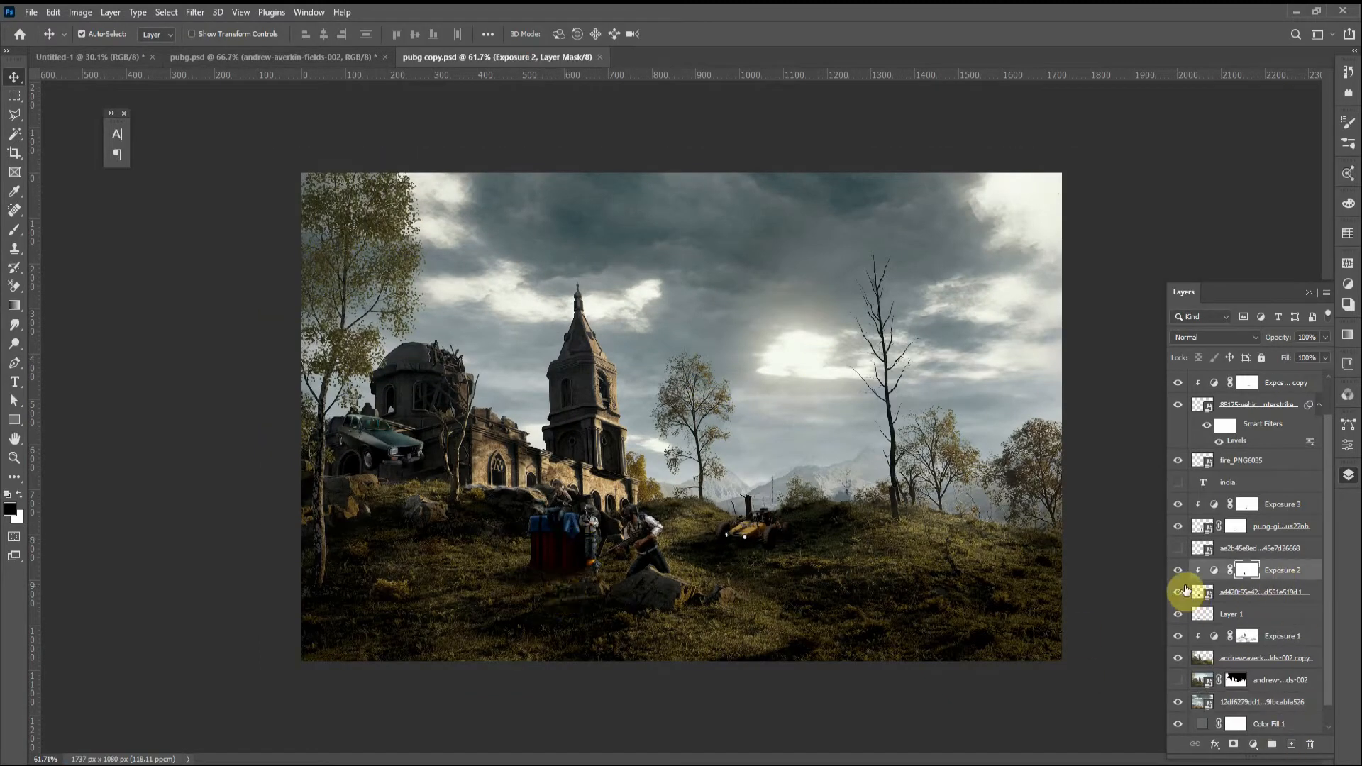
pyautogui.click(1234, 389)
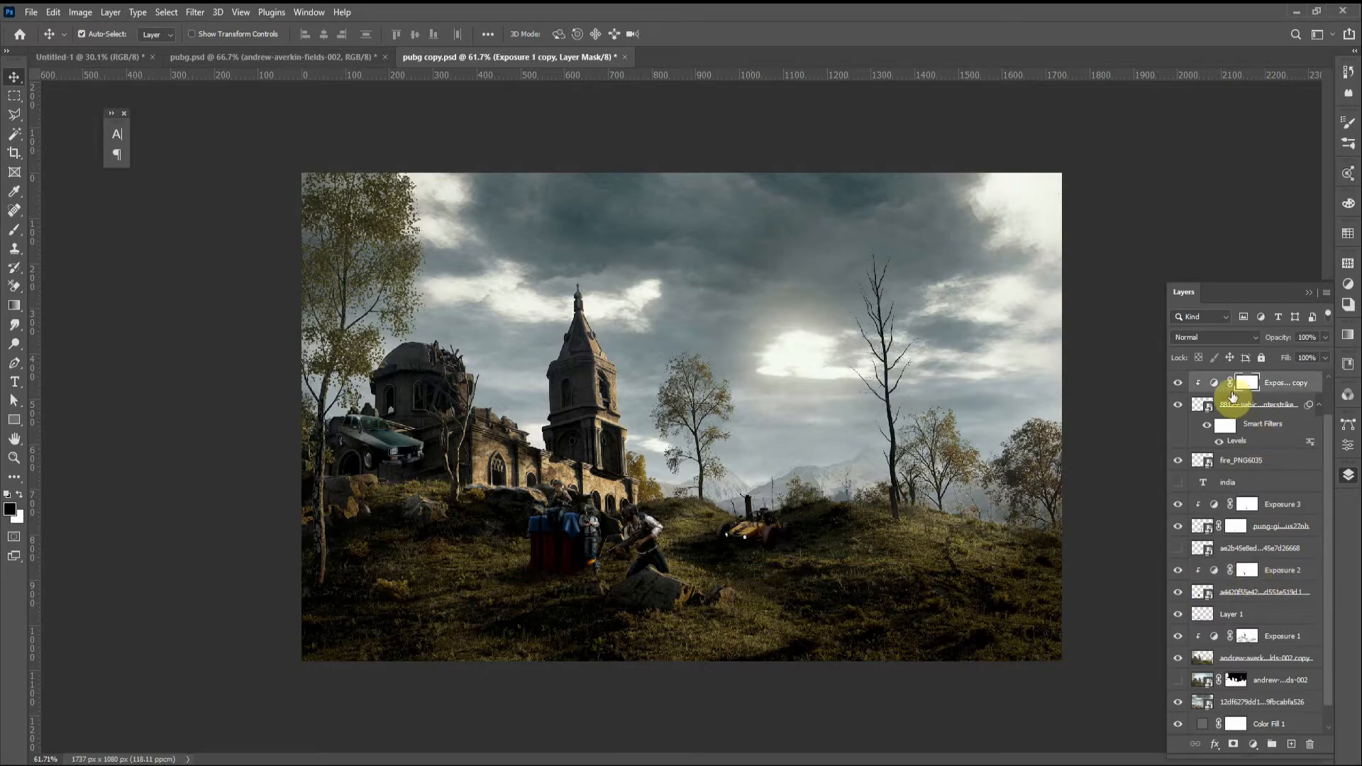
pyautogui.click(1291, 744)
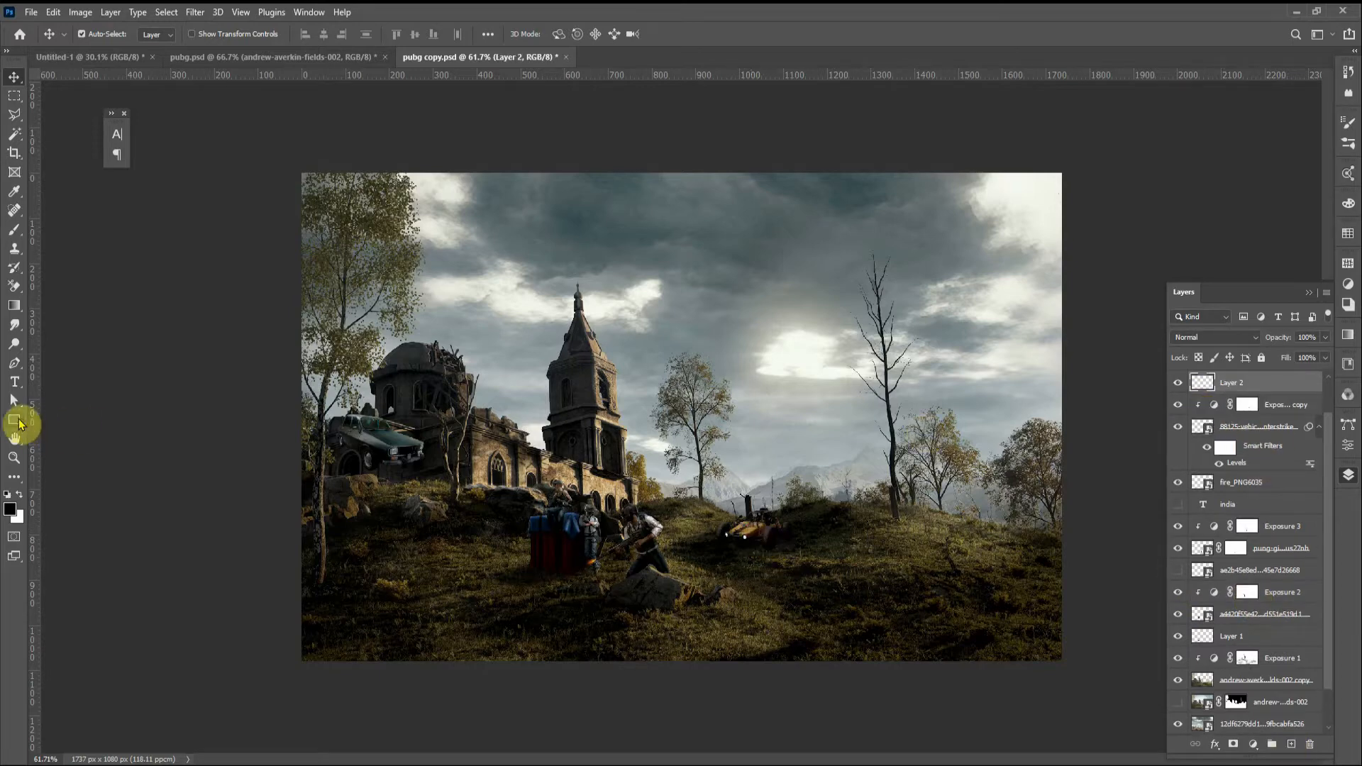
pyautogui.press('b')
pyautogui.scroll(7, 748, 541)
pyautogui.press('x')
pyautogui.moveTo(743, 618); pyautogui.dragTo(737, 619)
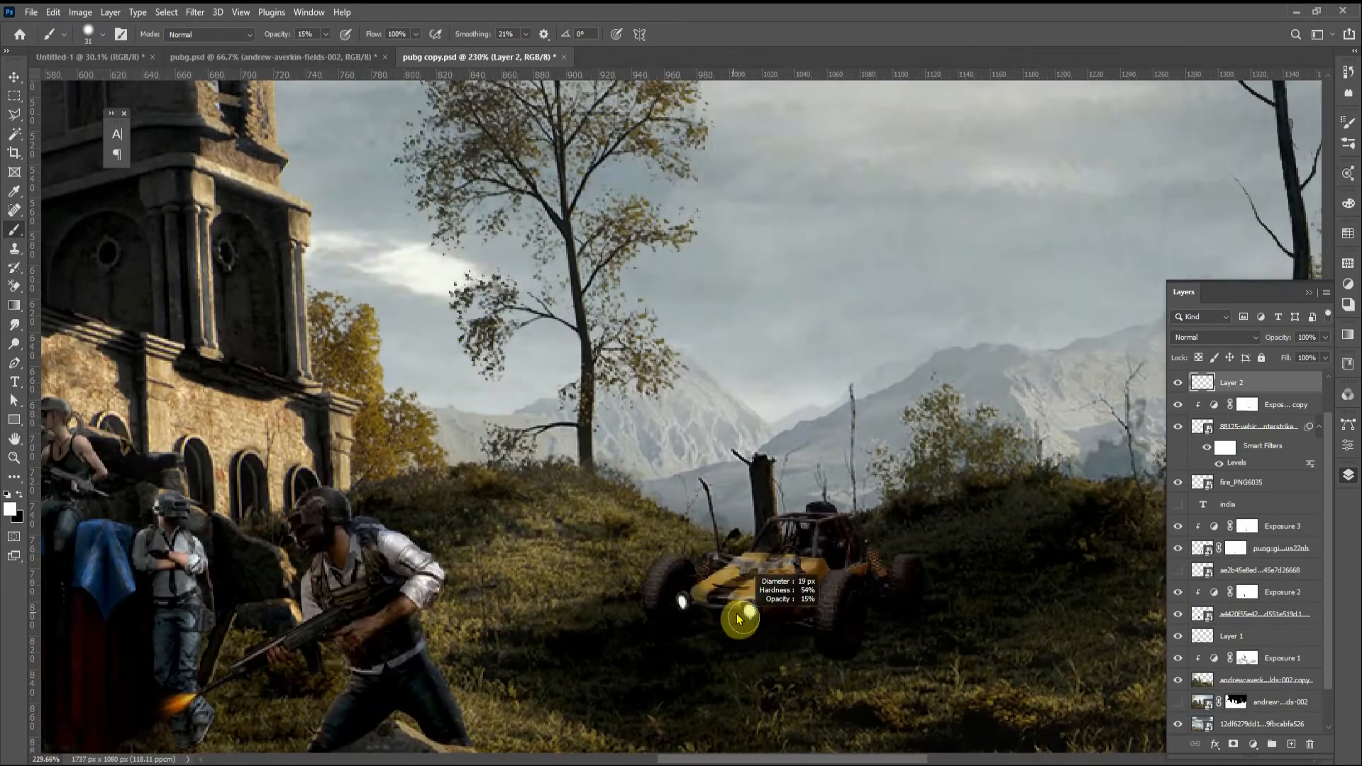
pyautogui.moveTo(280, 37); pyautogui.dragTo(369, 50)
pyautogui.moveTo(762, 634); pyautogui.dragTo(800, 431)
pyautogui.click(747, 613)
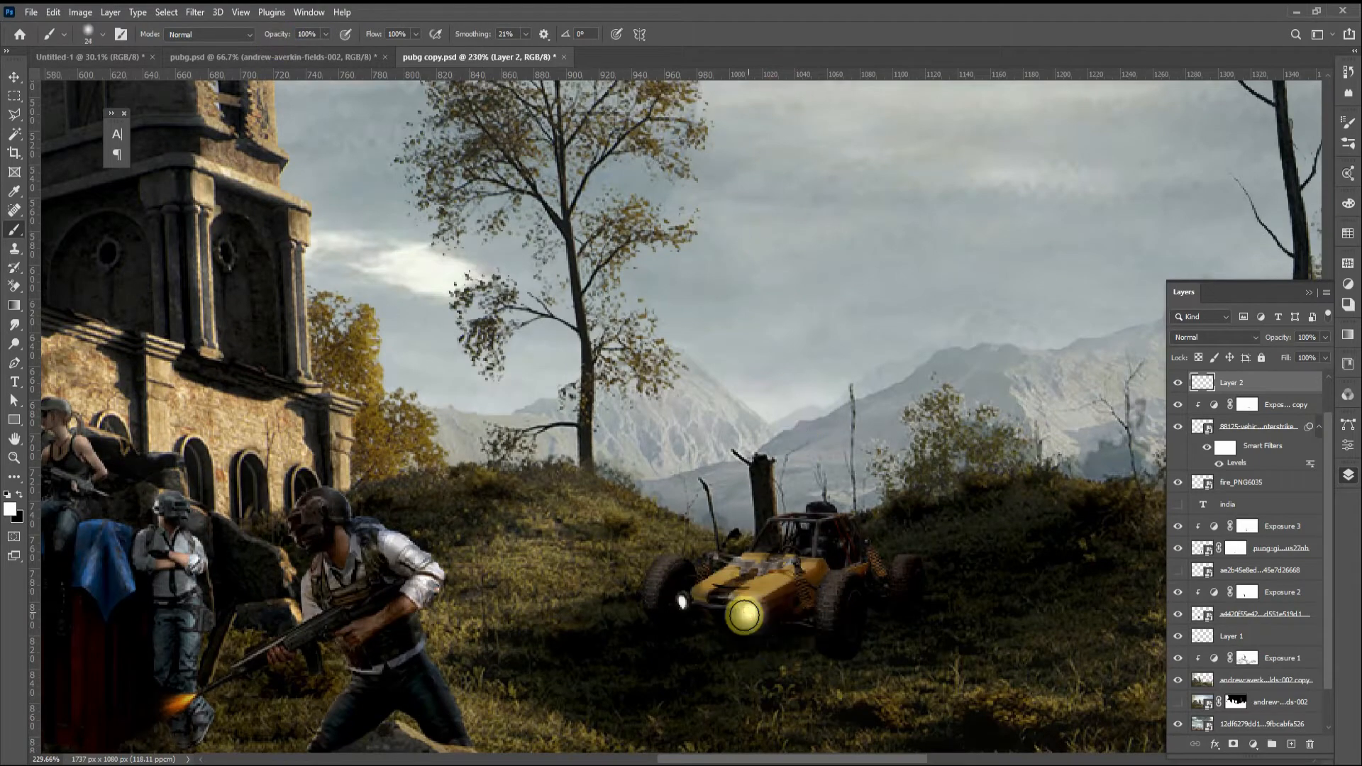
pyautogui.click(677, 606)
# Step: Outline a headlight beam shape in front of the buggy with the lasso and fill it with white on a new layer
pyautogui.scroll(-1, 802, 595)
pyautogui.scroll(-5, 803, 595)
pyautogui.press('l')
pyautogui.scroll(4, 781, 335)
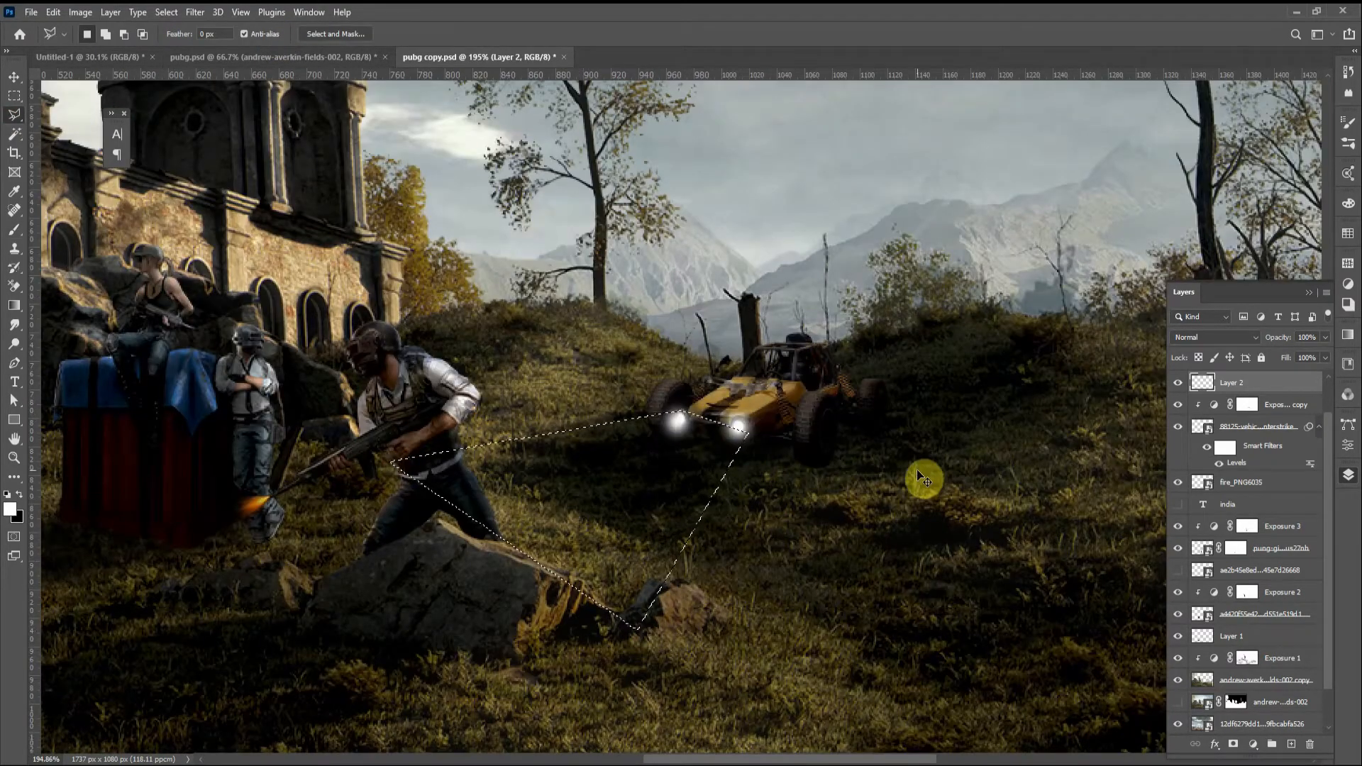
pyautogui.click(1291, 745)
pyautogui.hotkey('alt', 'BackSpace')
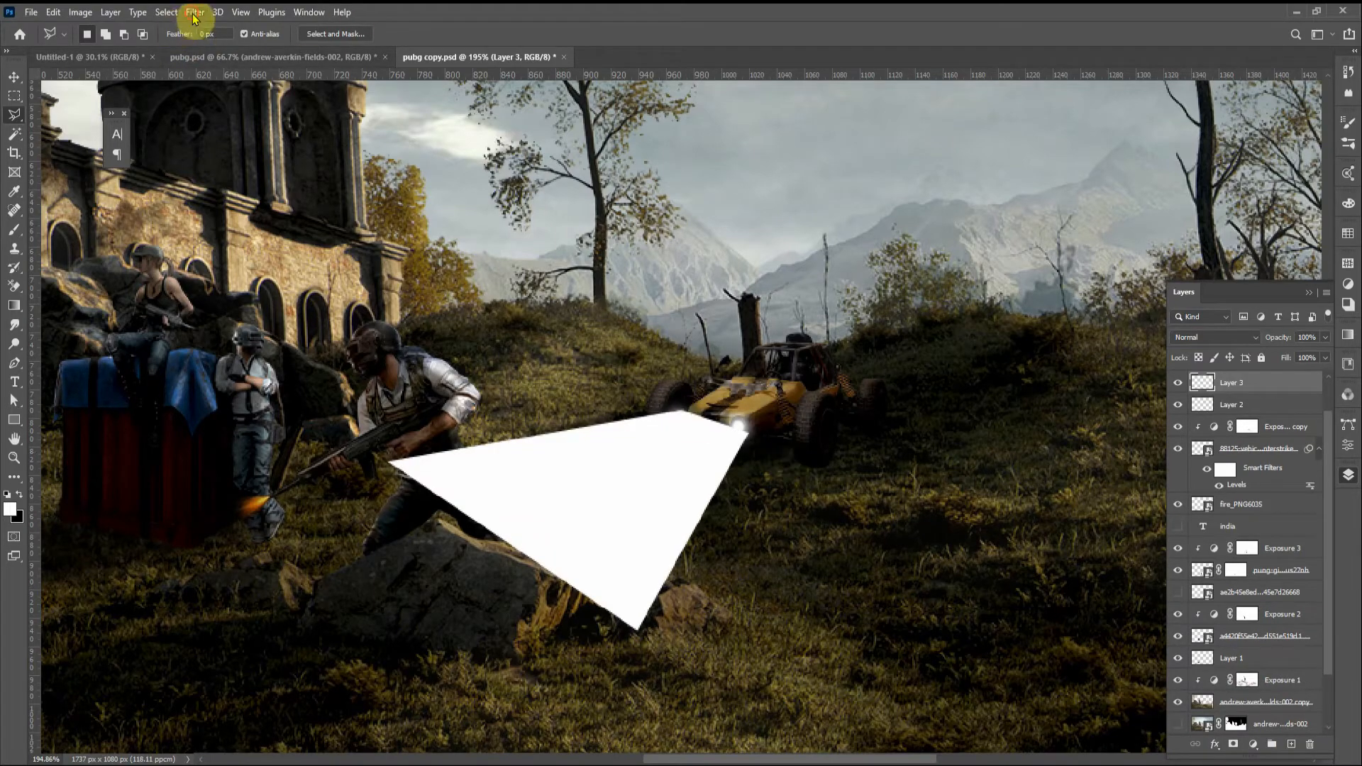
# Step: Blur the white beam heavily, set its blend mode to Luminosity and lower its fill to 52%
pyautogui.click(195, 12)
pyautogui.moveTo(213, 200)
pyautogui.click(404, 255)
pyautogui.moveTo(1082, 662)
pyautogui.mouseDown()
pyautogui.moveTo(1100, 675)
pyautogui.moveTo(1091, 666)
pyautogui.mouseUp()
pyautogui.click(1208, 470)
pyautogui.click(1212, 337)
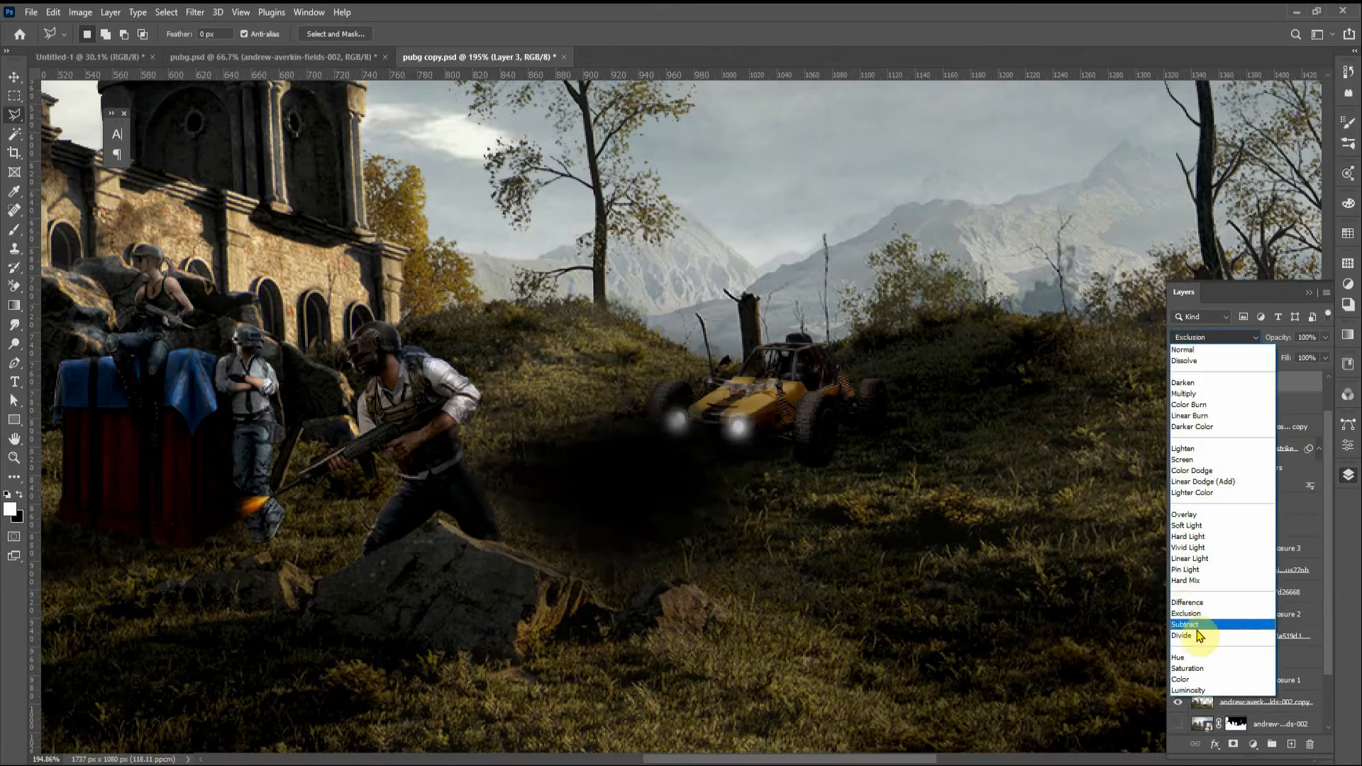
pyautogui.click(1204, 698)
pyautogui.moveTo(1284, 363); pyautogui.dragTo(1241, 371)
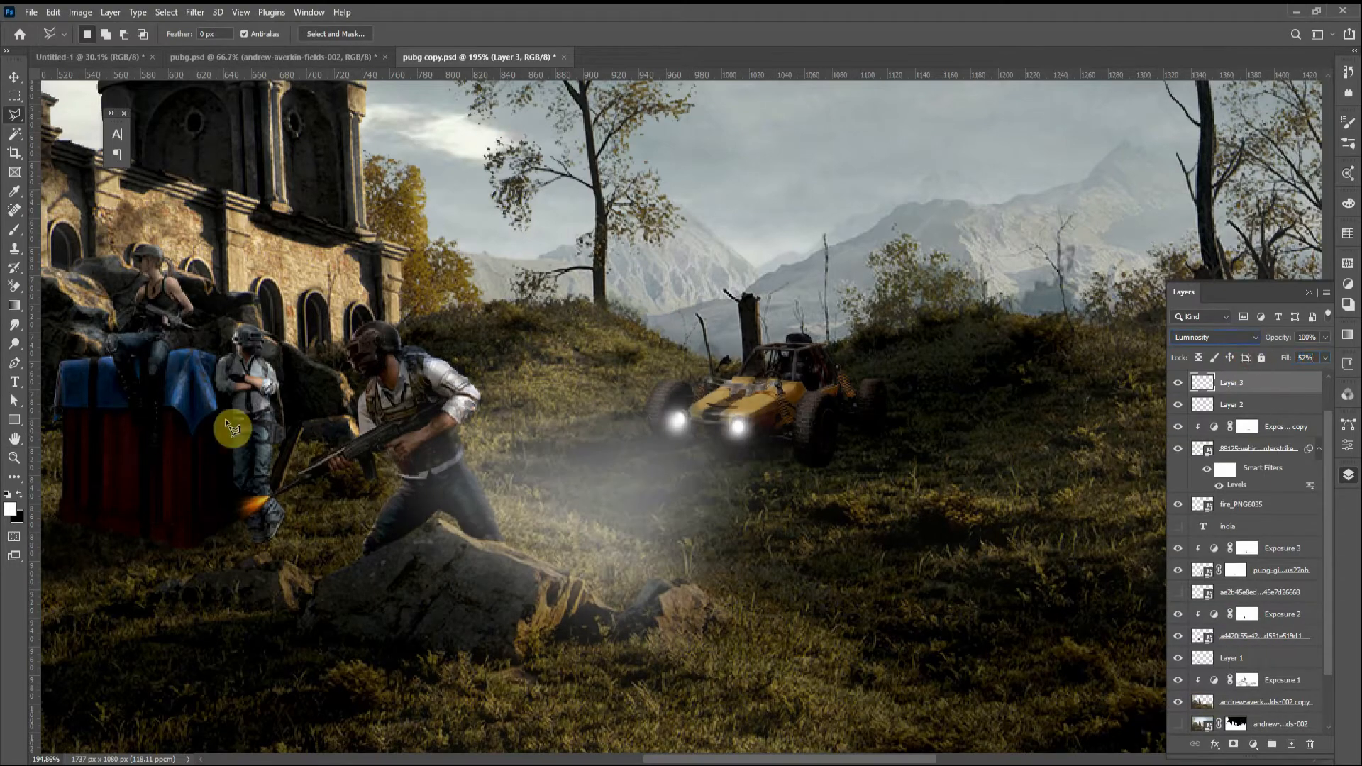
# Step: Shrink and distort the beam to spread from the headlights over the ground, and set its blend mode to Linear Dodge (Add)
pyautogui.press('Escape')
pyautogui.hotkey('ctrl', 't')
pyautogui.moveTo(310, 727)
pyautogui.mouseDown()
pyautogui.moveTo(522, 624)
pyautogui.moveTo(535, 588)
pyautogui.mouseUp()
pyautogui.moveTo(513, 302); pyautogui.dragTo(545, 379)
pyautogui.moveTo(715, 367)
pyautogui.mouseDown()
pyautogui.moveTo(693, 423)
pyautogui.moveTo(694, 400)
pyautogui.mouseUp()
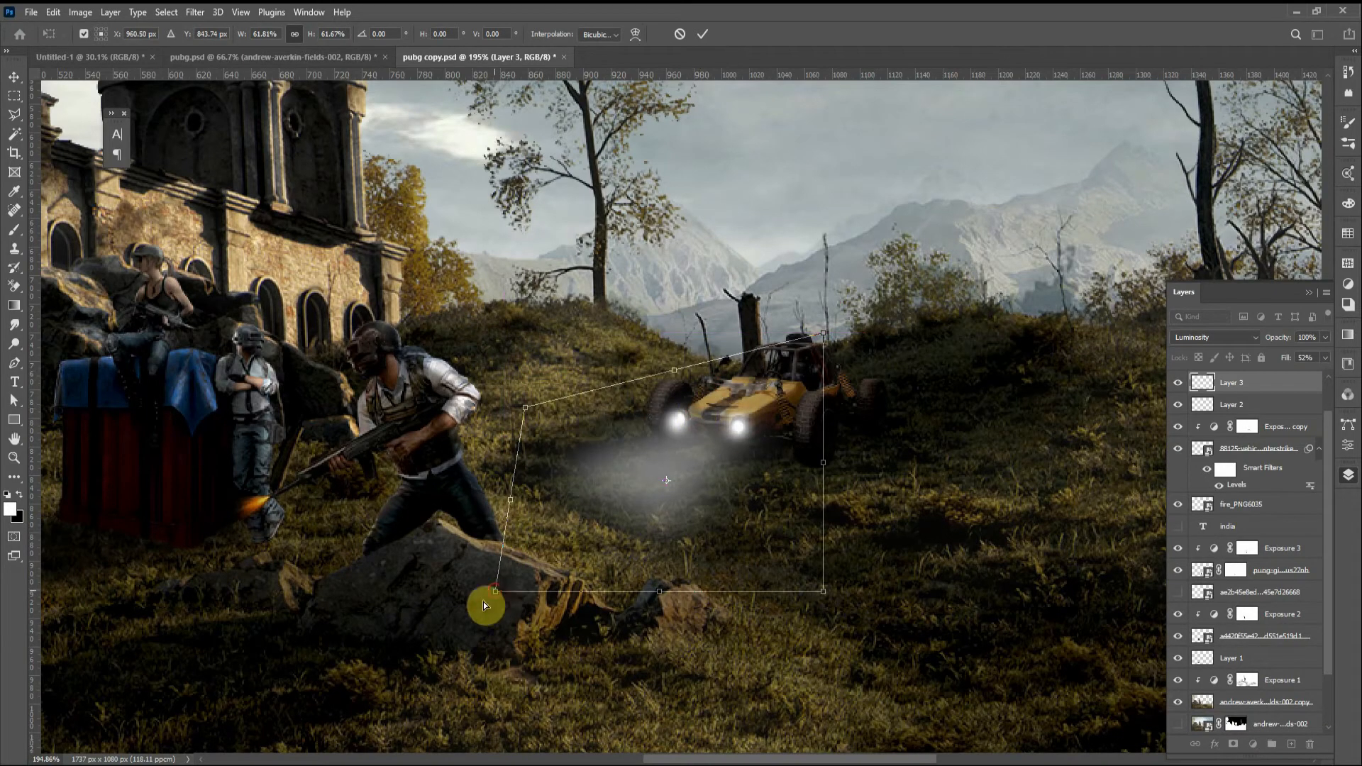
pyautogui.moveTo(484, 603); pyautogui.dragTo(417, 638)
pyautogui.moveTo(825, 335)
pyautogui.mouseDown()
pyautogui.moveTo(822, 348)
pyautogui.moveTo(825, 337)
pyautogui.mouseUp()
pyautogui.click(703, 34)
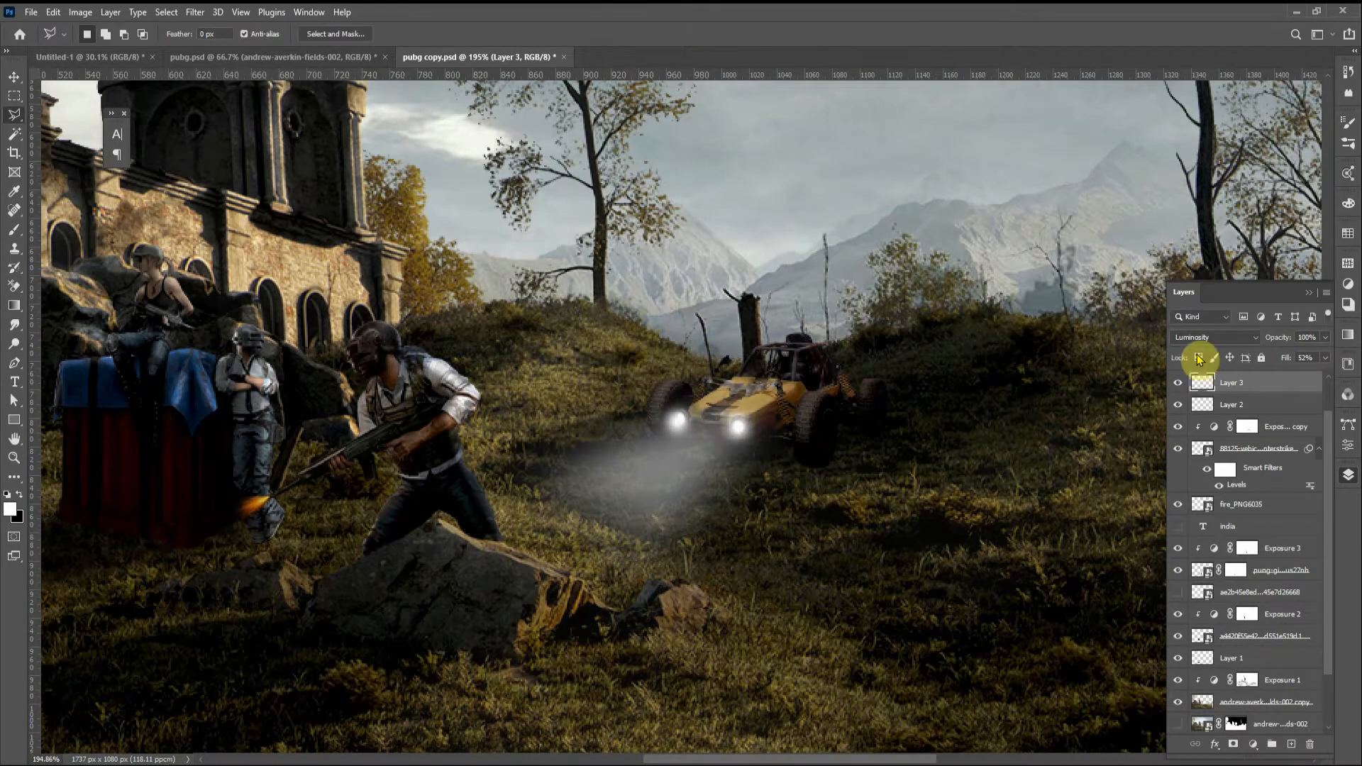
pyautogui.click(1209, 337)
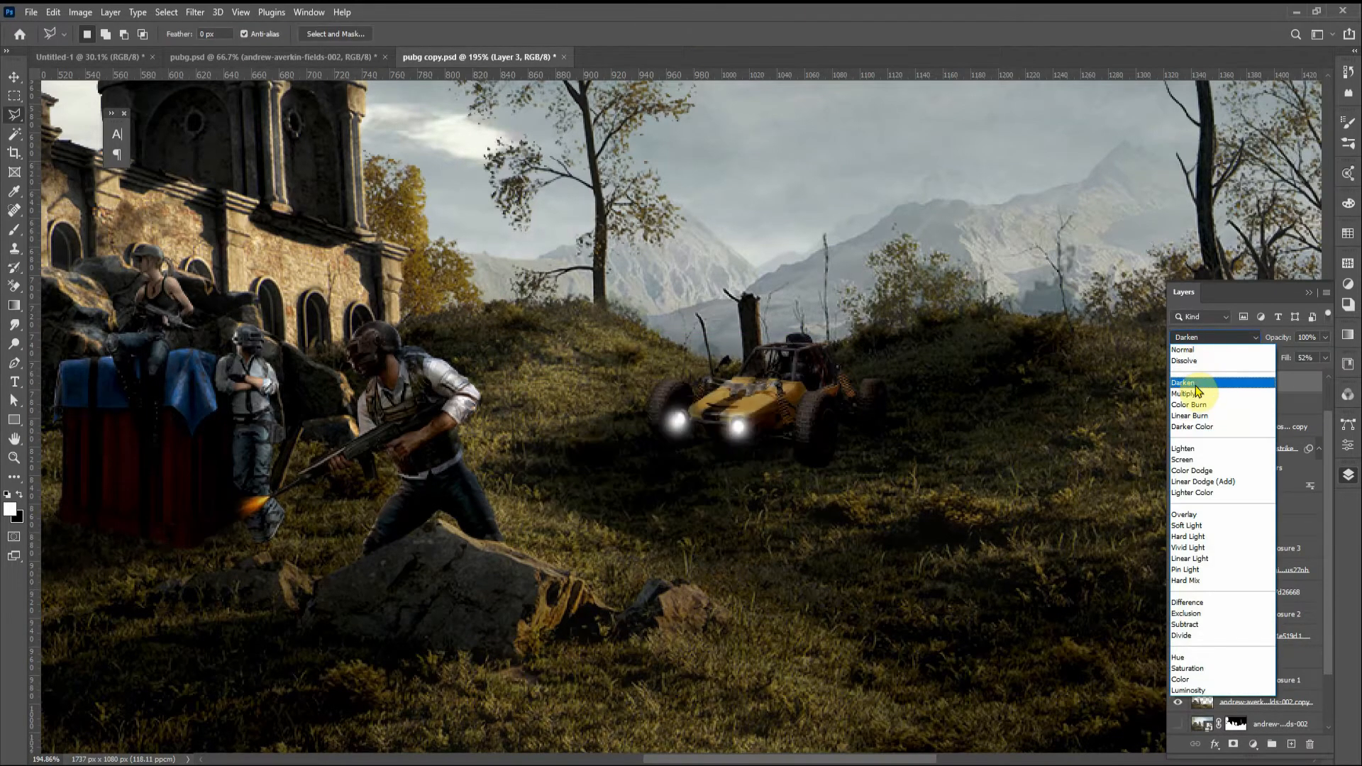
pyautogui.click(1207, 481)
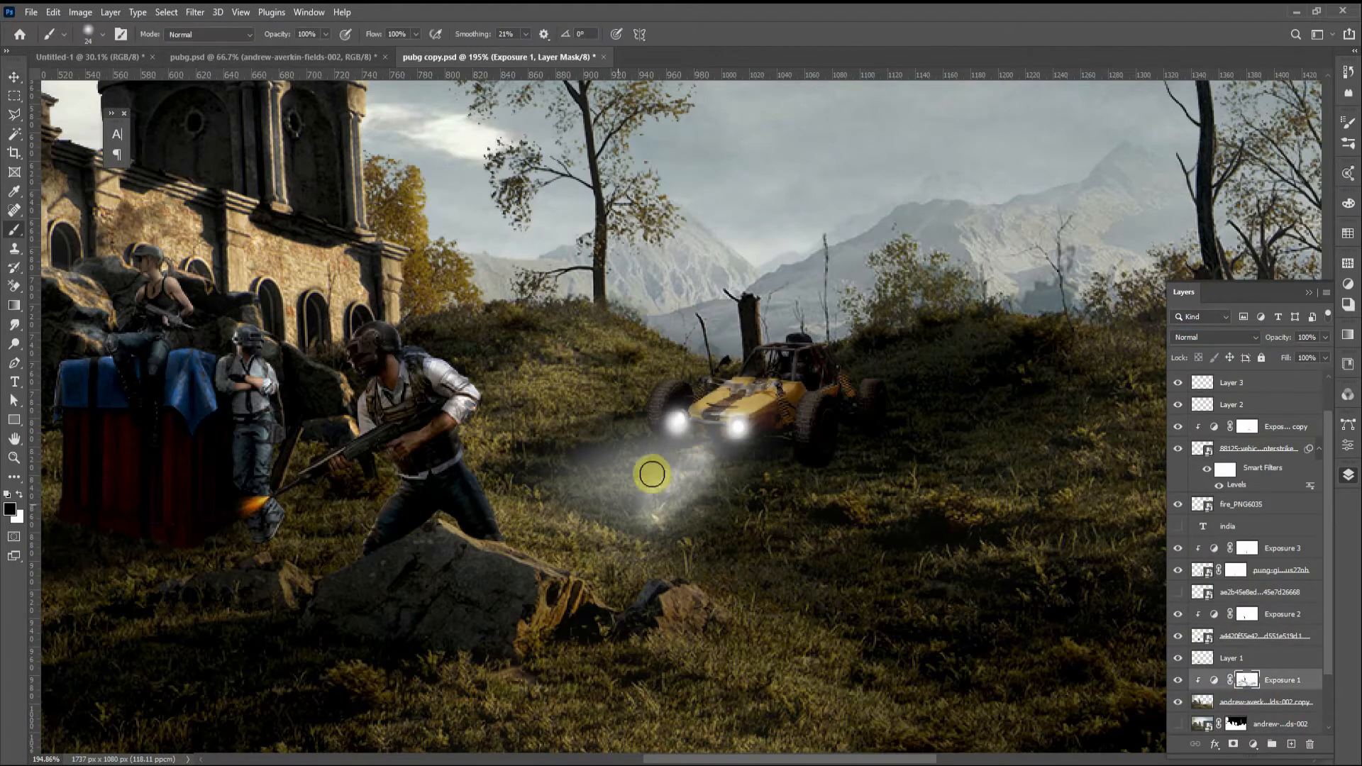
# Step: Paint black on the Exposure 1 mask in front of the buggy to brighten the ground lit by the headlights
pyautogui.moveTo(669, 461)
pyautogui.mouseDown()
pyautogui.moveTo(687, 486)
pyautogui.moveTo(685, 465)
pyautogui.moveTo(424, 458)
pyautogui.moveTo(673, 520)
pyautogui.moveTo(765, 465)
pyautogui.mouseUp()
pyautogui.press(']')
pyautogui.press(']')
pyautogui.press(']')
pyautogui.press(']')
pyautogui.press(']')
# Step: Set the headlight beam layer's opacity to 68%
pyautogui.click(1246, 387)
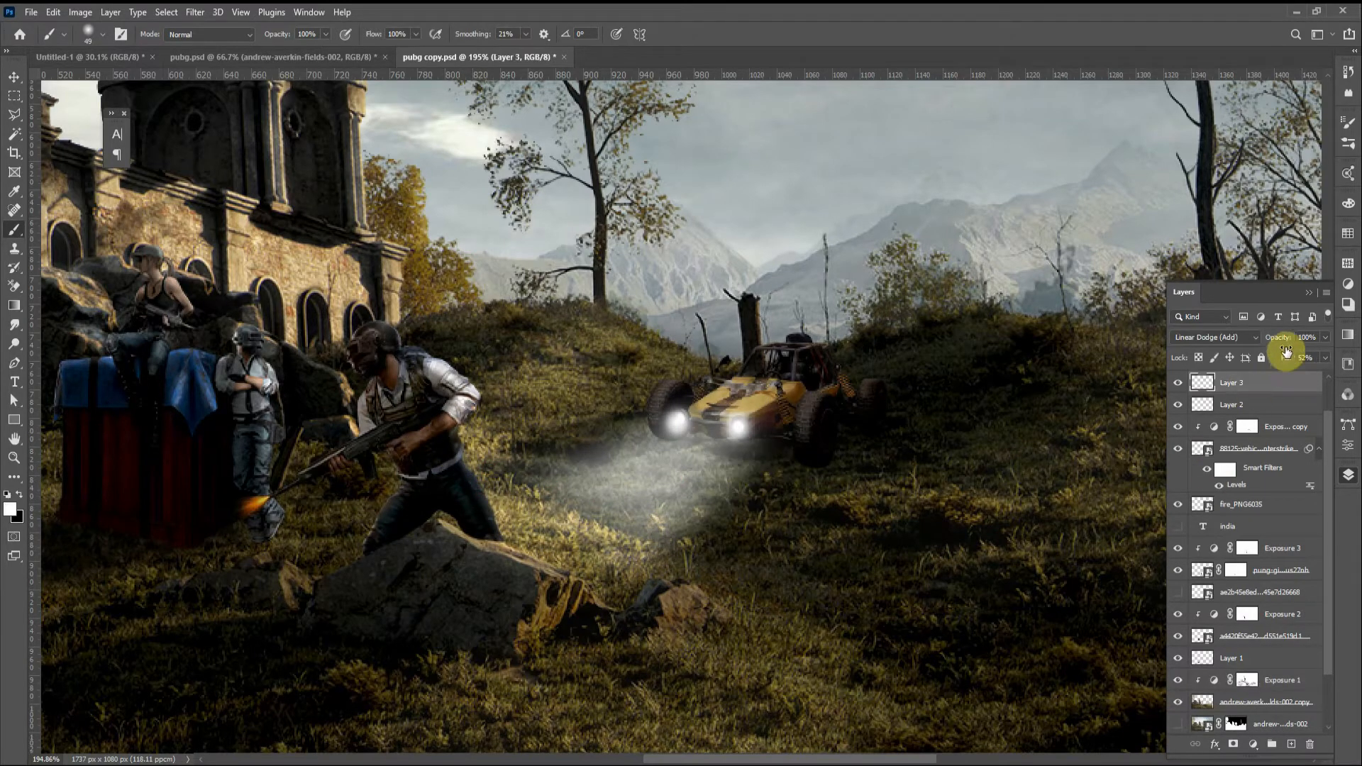
pyautogui.moveTo(1281, 342); pyautogui.dragTo(1259, 342)
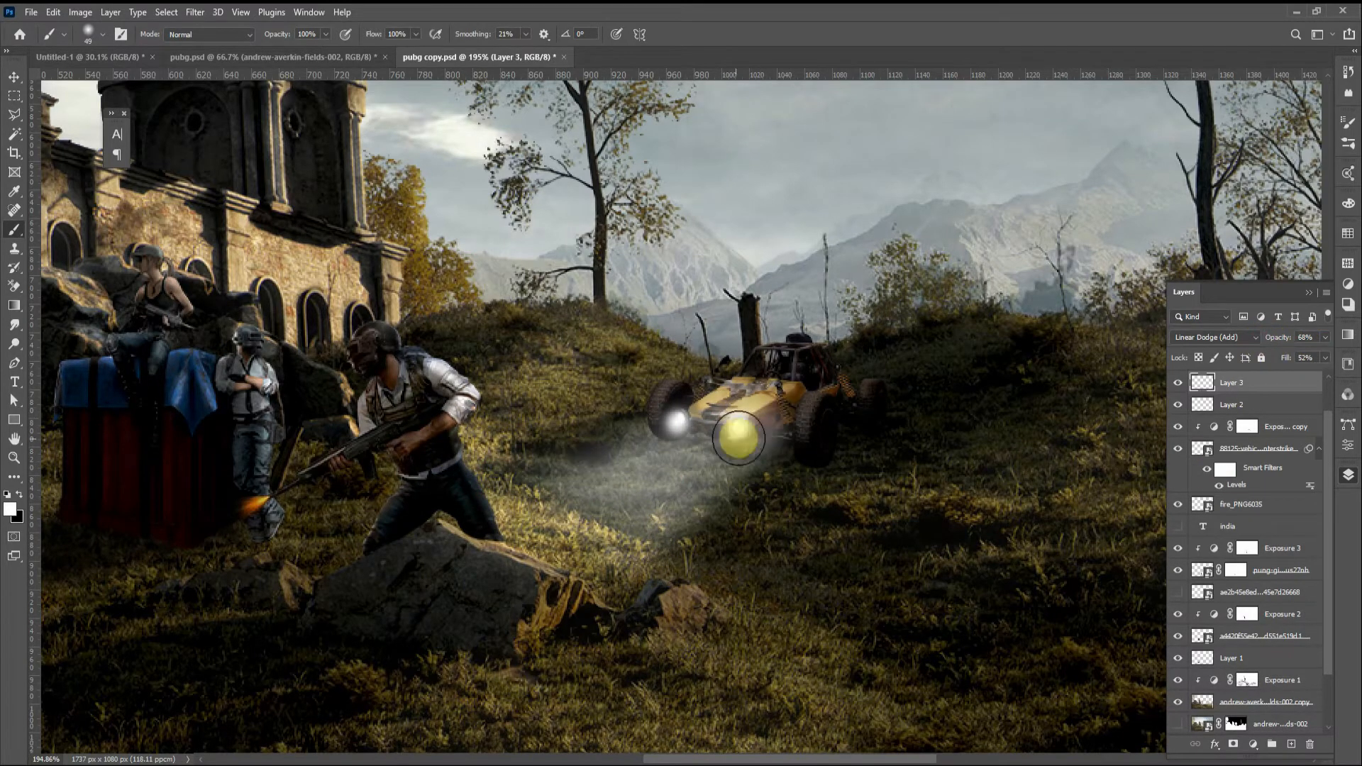
pyautogui.press('x')
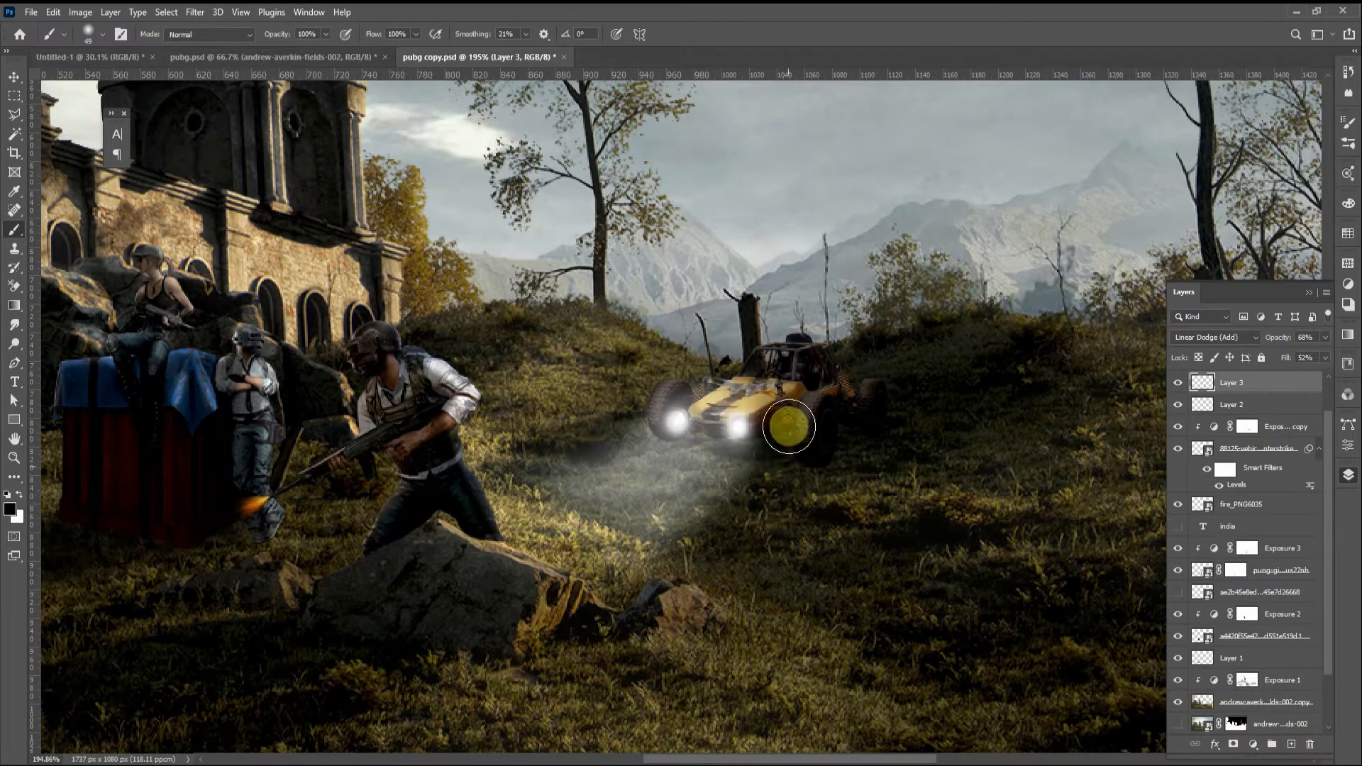
pyautogui.scroll(-4, 887, 510)
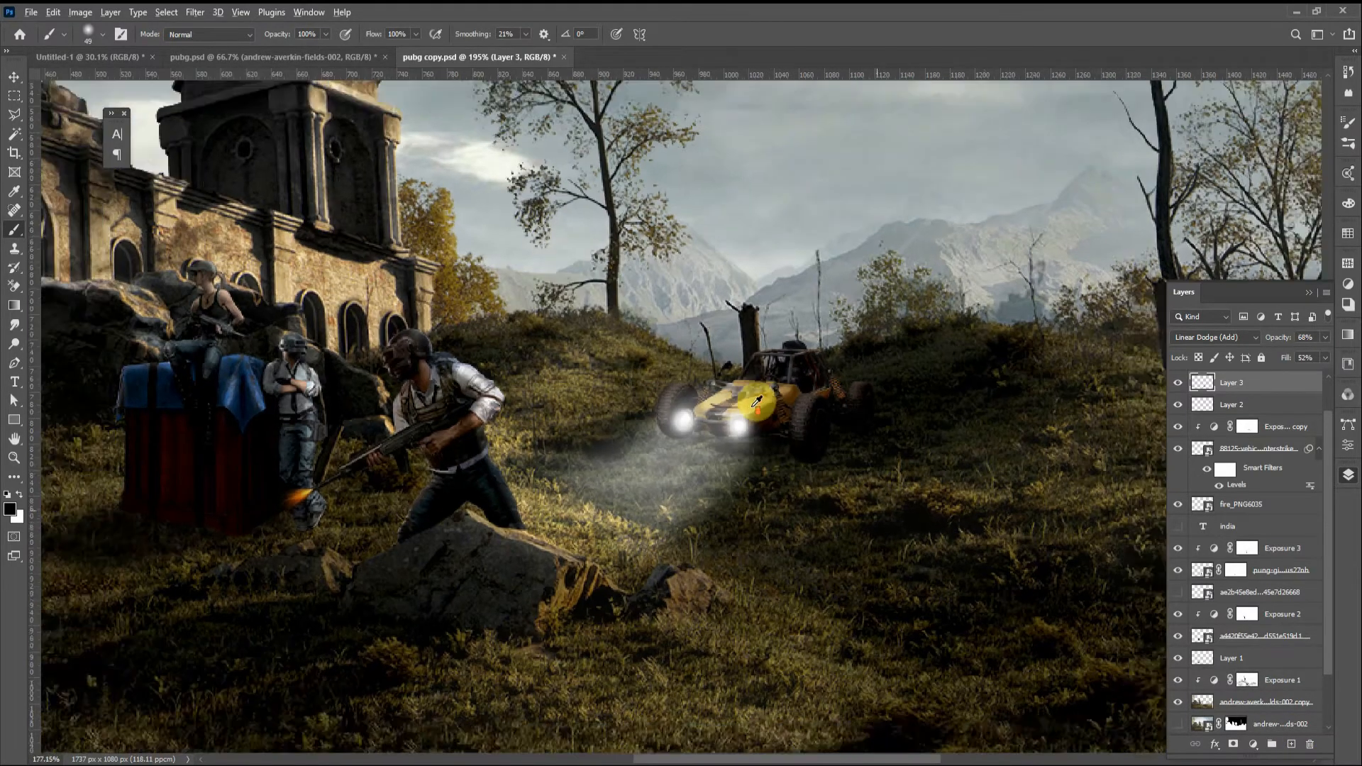
# Step: Set the headlight glow layer (Layer 2) to Screen blending and duplicate it
pyautogui.click(1238, 404)
pyautogui.click(1213, 337)
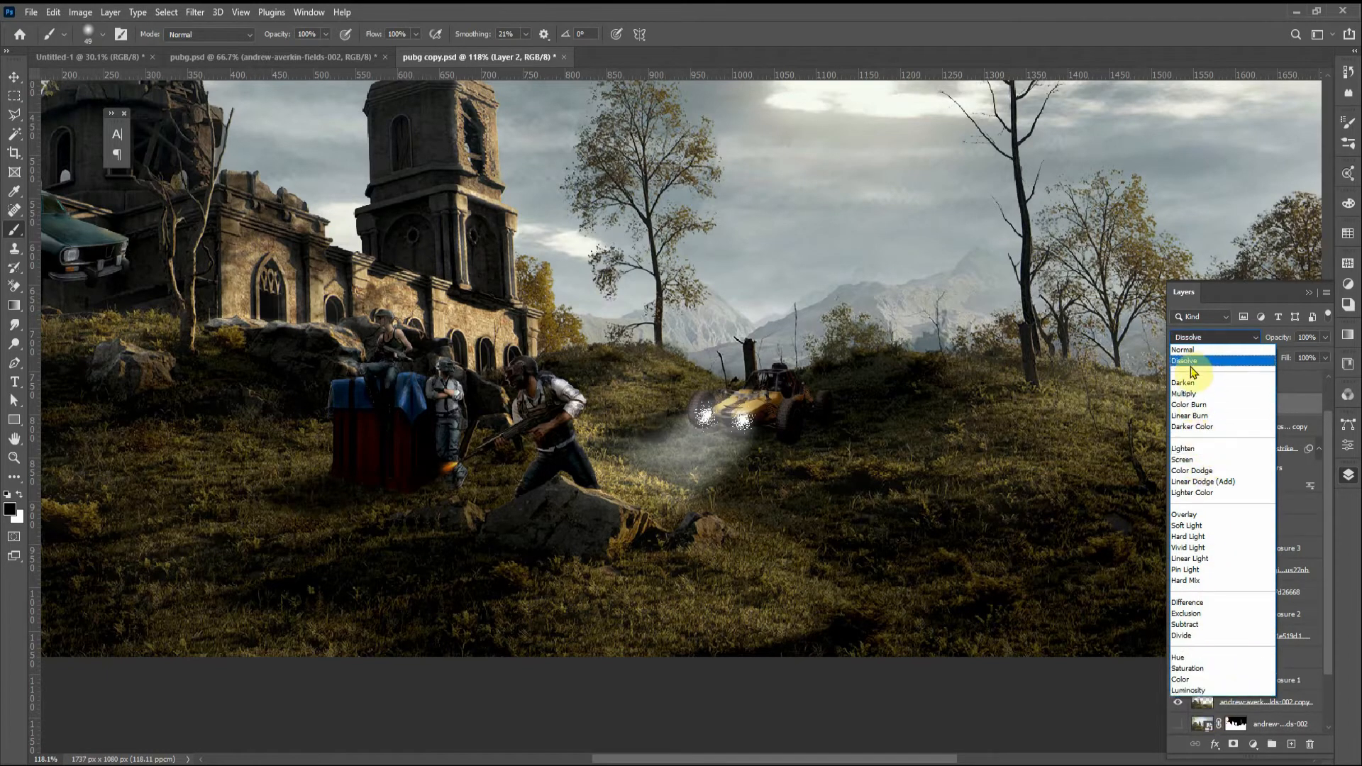
pyautogui.click(1198, 460)
pyautogui.hotkey('ctrl', 'j')
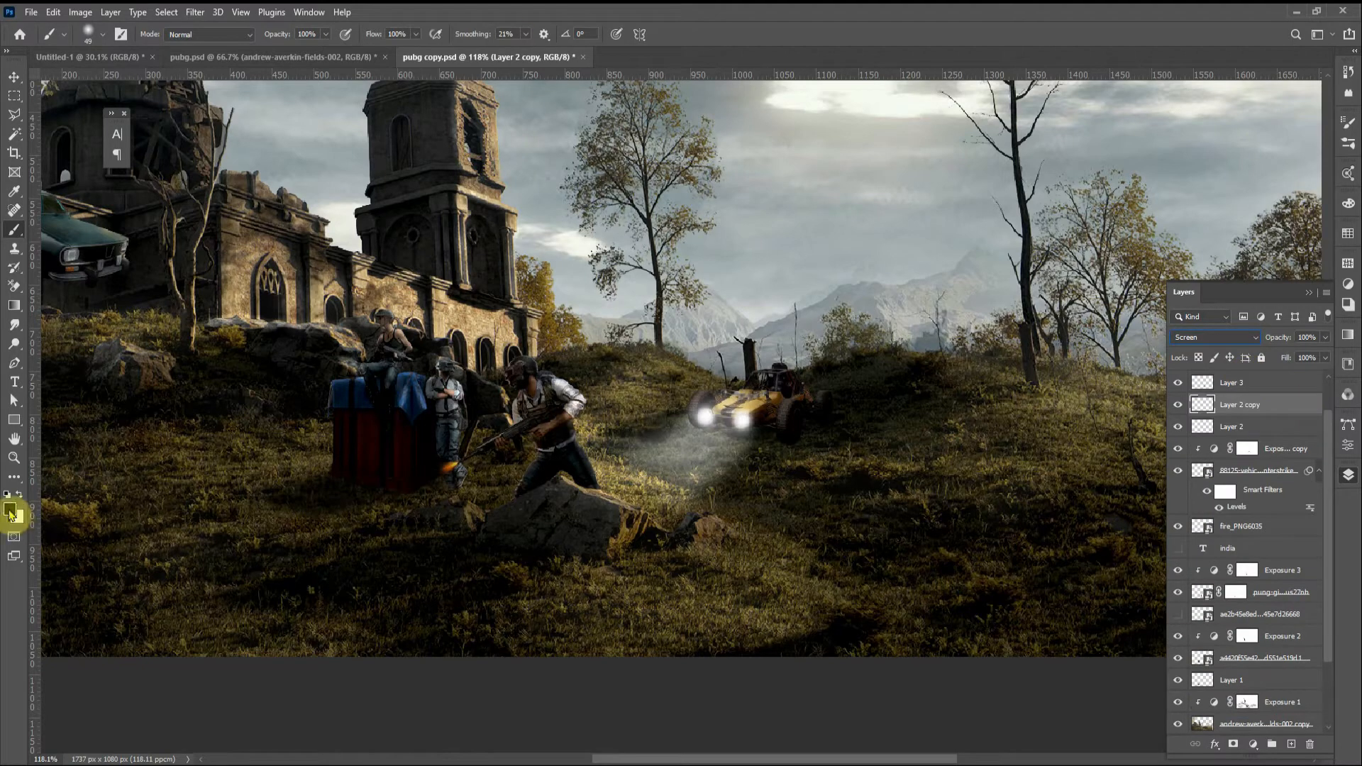
# Step: Recolor the duplicated headlight glow yellow and set its blend mode to Lighter Color
pyautogui.click(17, 518)
pyautogui.moveTo(1135, 532); pyautogui.dragTo(1179, 471)
pyautogui.click(1182, 671)
pyautogui.click(1295, 504)
pyautogui.click(1215, 337)
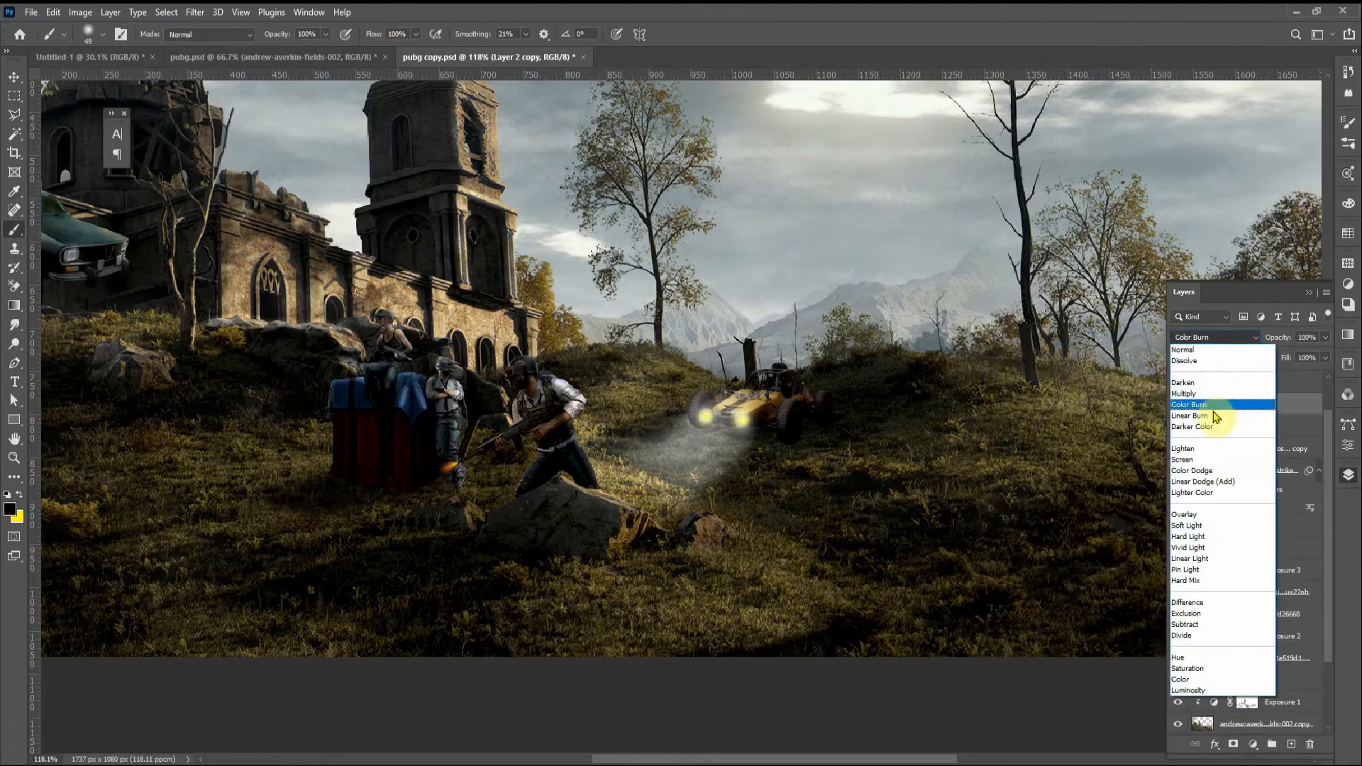
pyautogui.click(1223, 499)
# Step: Lower the fill of the yellow headlight glow on Layer 2 copy
pyautogui.hotkey('ctrl', 't')
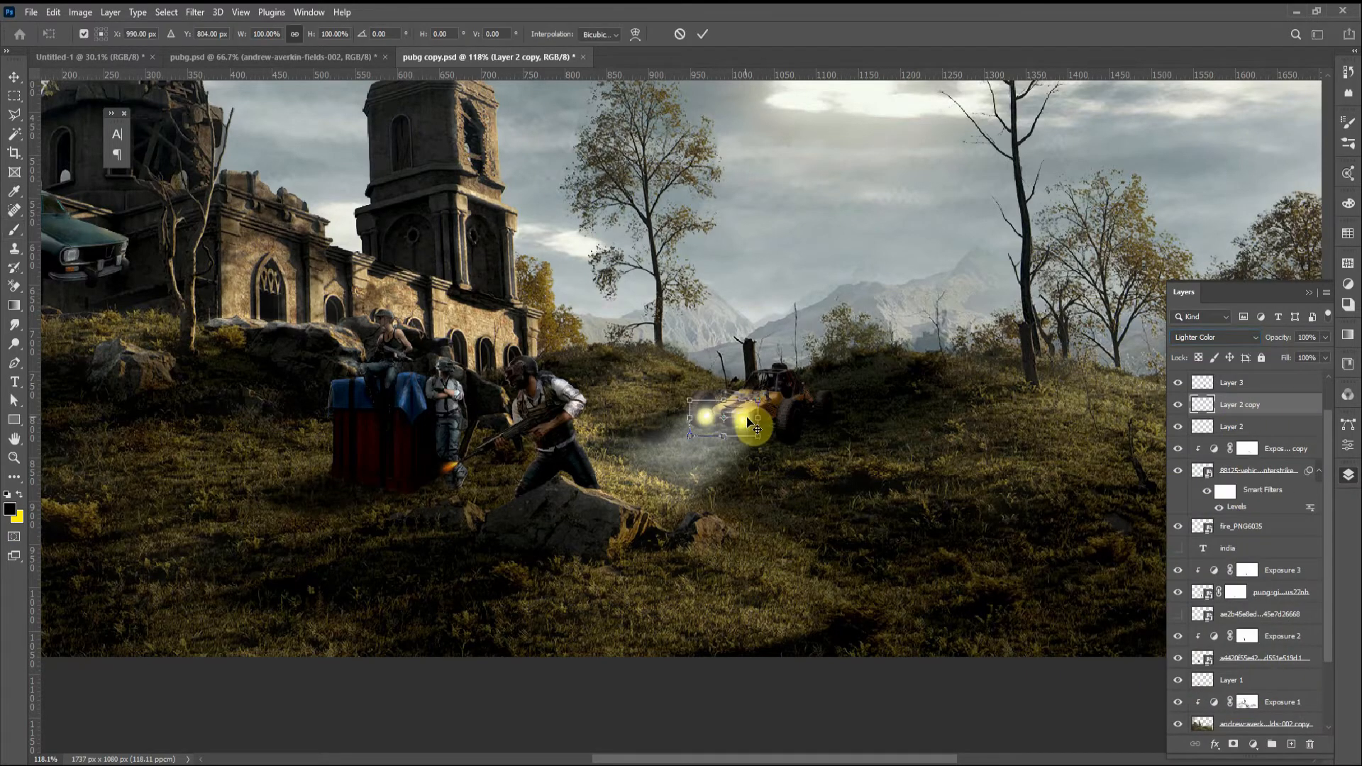
pyautogui.click(703, 34)
pyautogui.click(1244, 427)
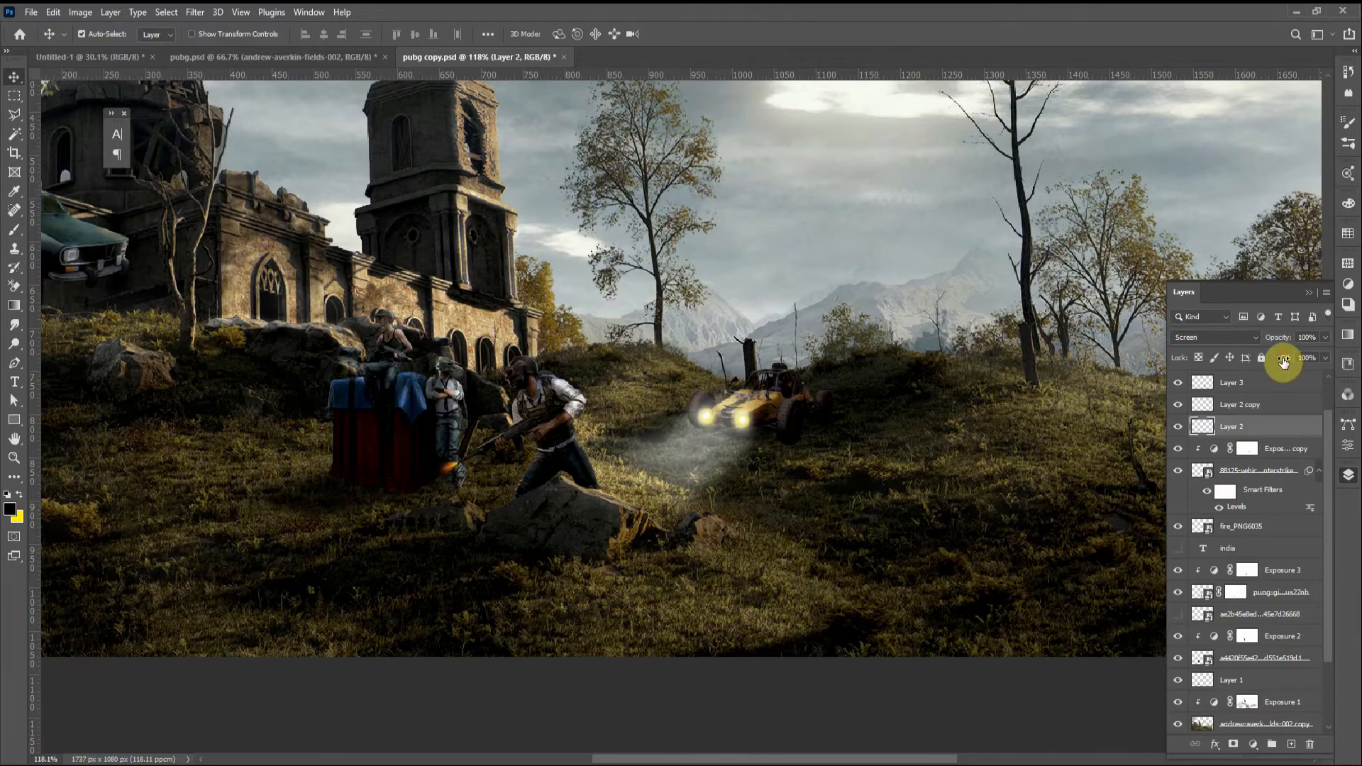
pyautogui.hotkey('alt', ']')
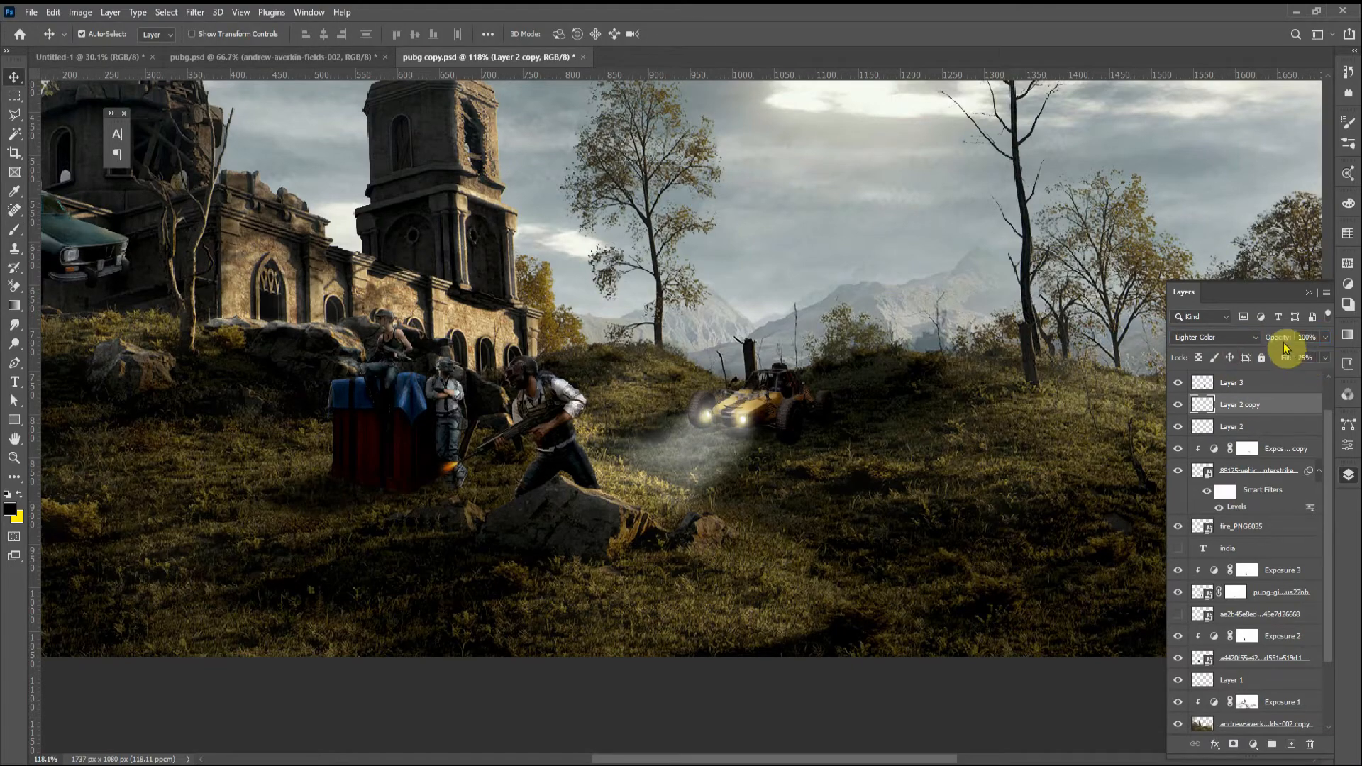
# Step: Add a layer mask to the buggy's headlight beam on Layer 3 and paint it out softly along the lower edge
pyautogui.scroll(-5, 752, 524)
pyautogui.scroll(10, 738, 553)
pyautogui.click(1228, 388)
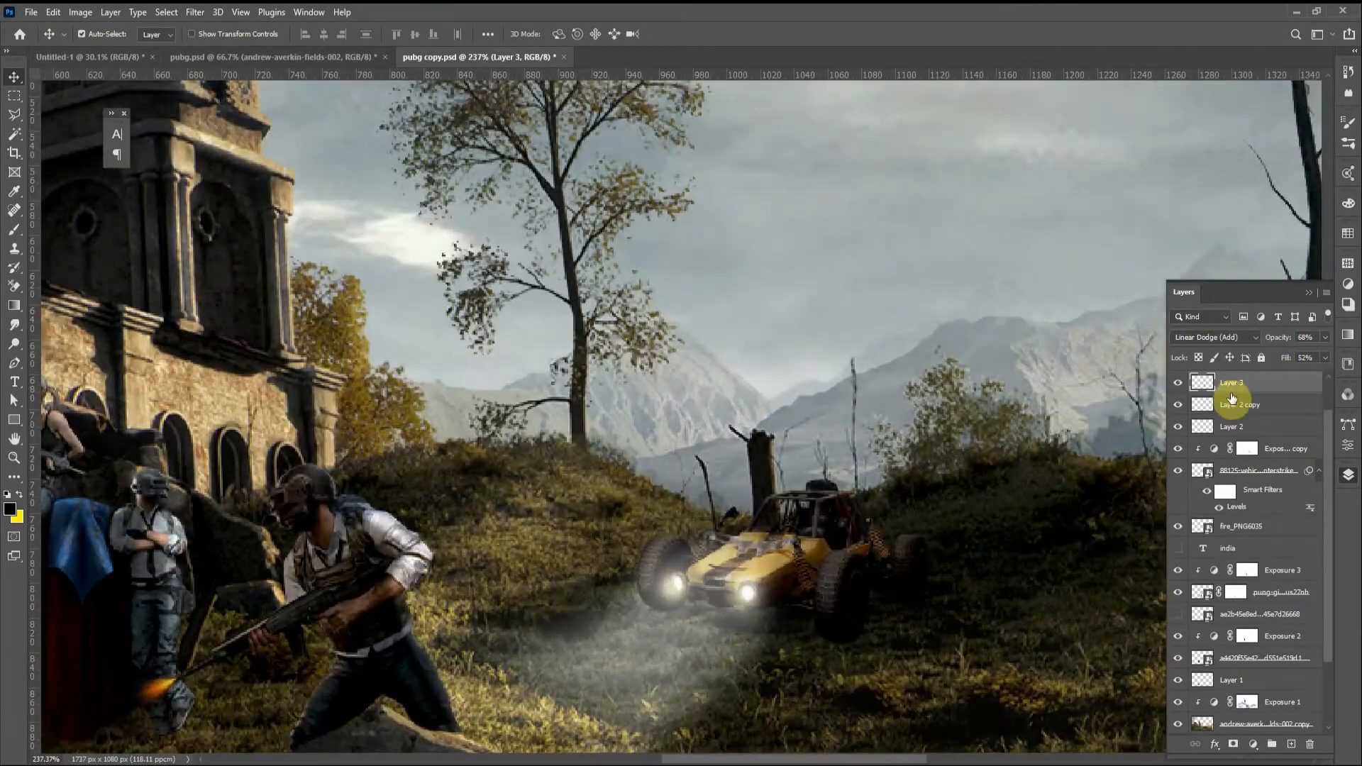
pyautogui.click(1179, 385)
pyautogui.click(1180, 388)
pyautogui.click(1233, 745)
pyautogui.press('b')
pyautogui.moveTo(821, 624)
pyautogui.mouseDown()
pyautogui.moveTo(770, 612)
pyautogui.moveTo(820, 635)
pyautogui.moveTo(541, 756)
pyautogui.mouseUp()
pyautogui.moveTo(656, 569); pyautogui.dragTo(319, 749)
pyautogui.moveTo(624, 586); pyautogui.dragTo(224, 732)
pyautogui.scroll(-5, 736, 494)
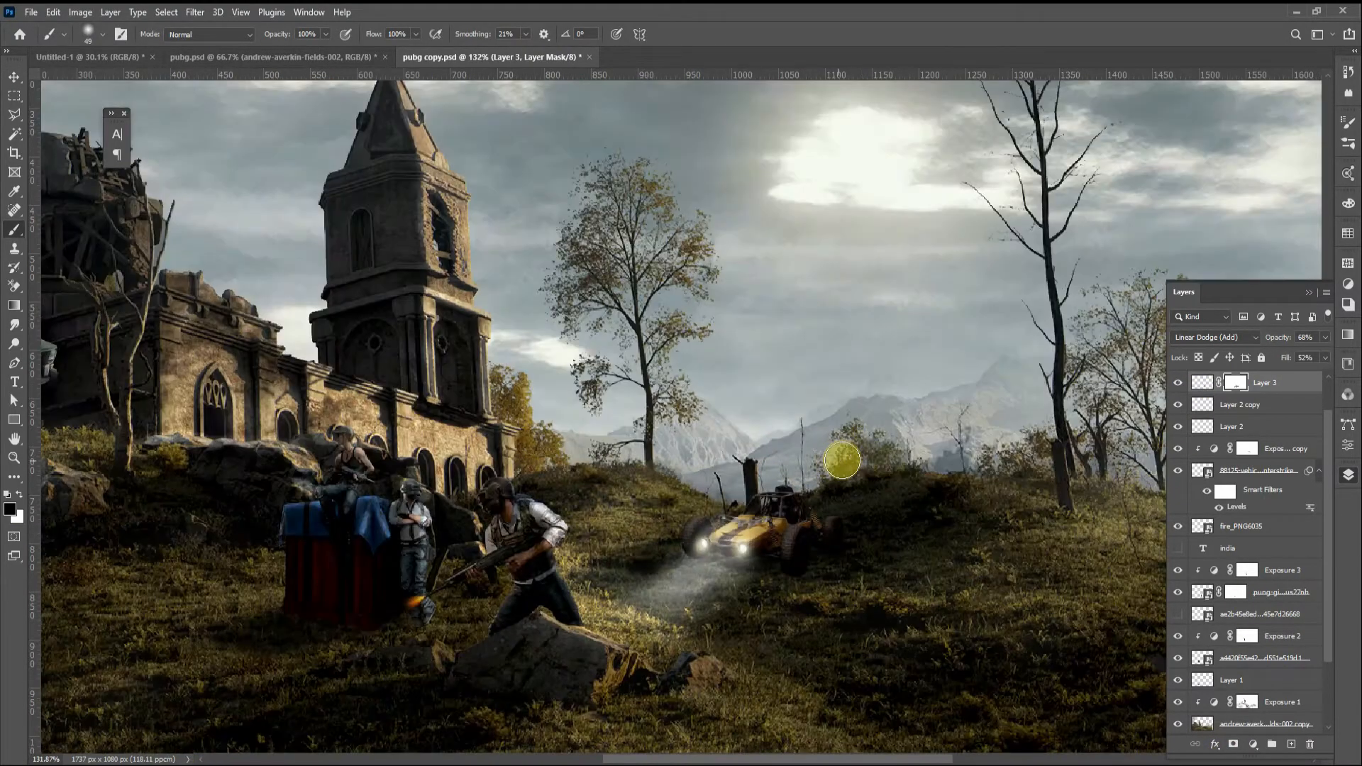
pyautogui.press('v')
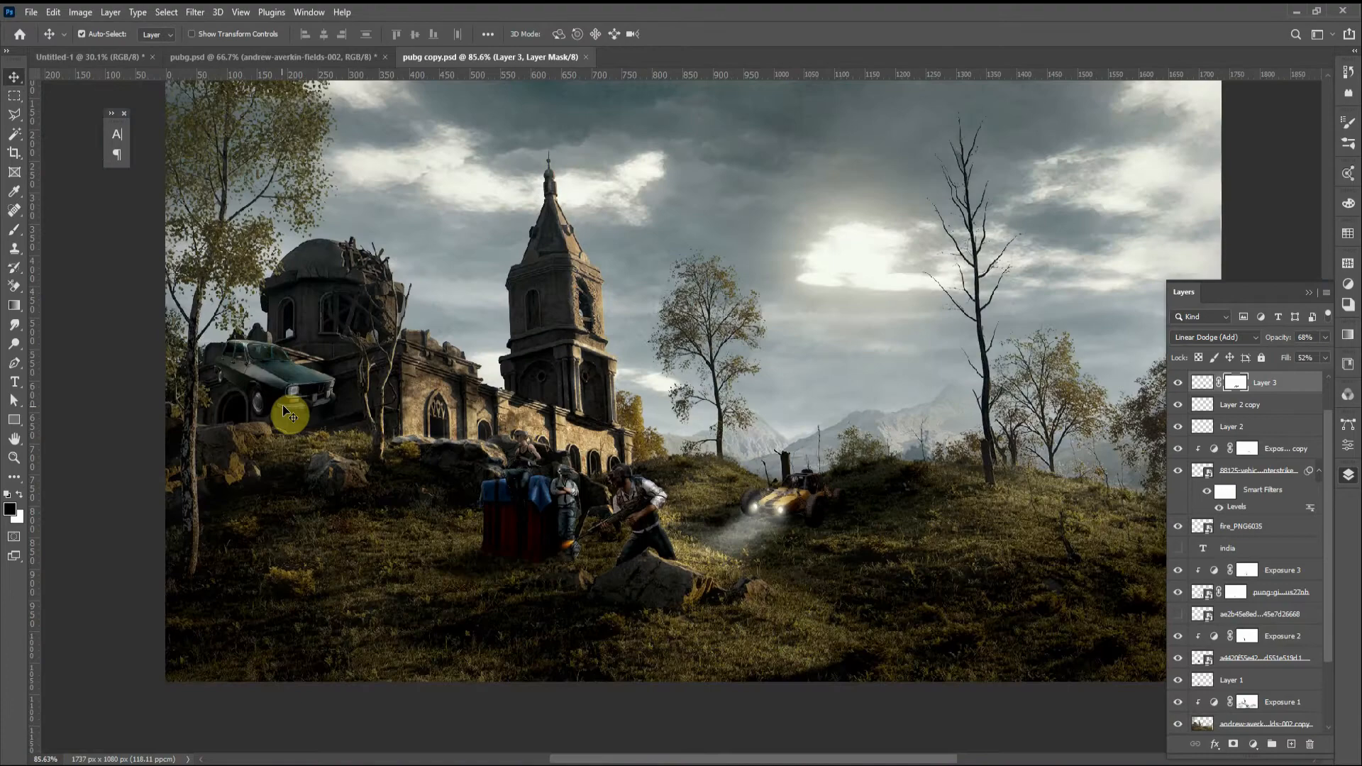
# Step: Outline a long, narrow light beam from the green car's near headlight on a new layer above its exposure adjustment and fill it yellow
pyautogui.click(1277, 410)
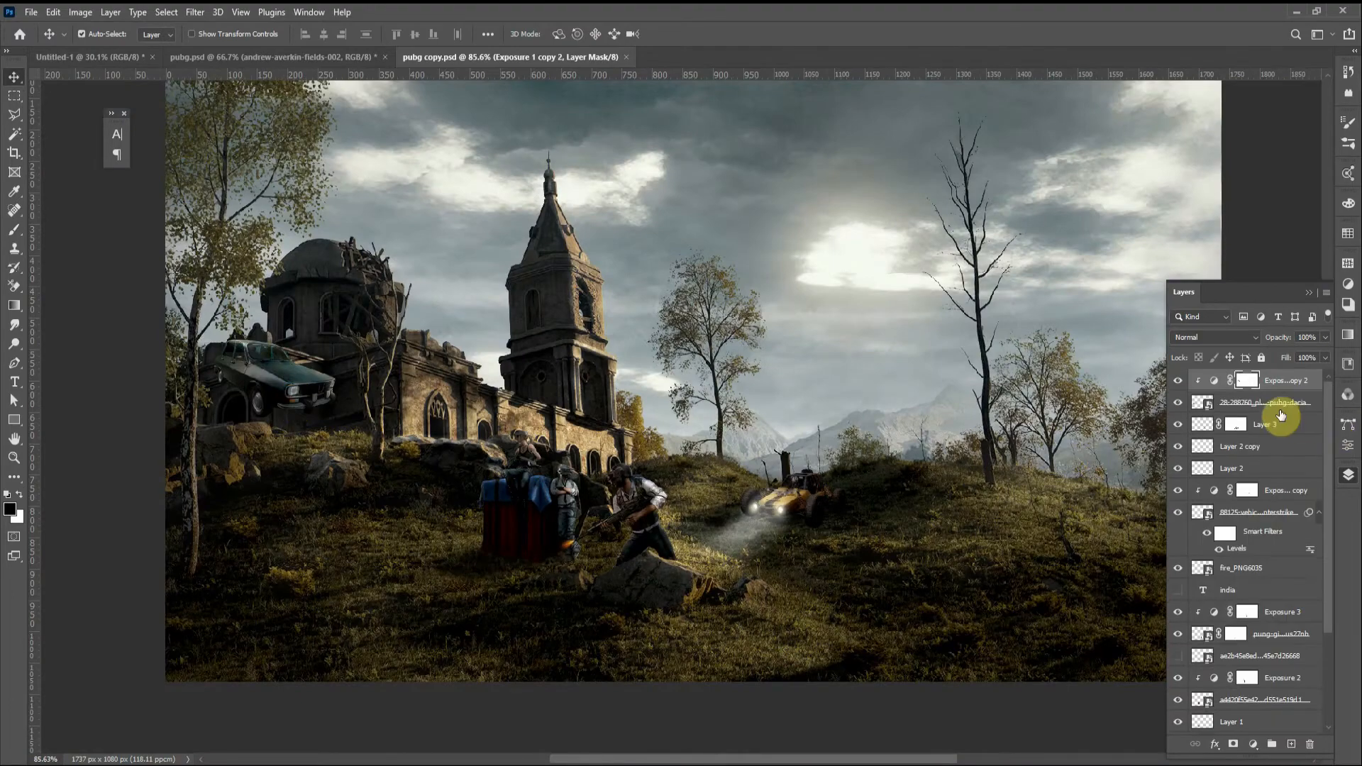
pyautogui.scroll(8, 198, 403)
pyautogui.click(13, 116)
pyautogui.click(452, 371)
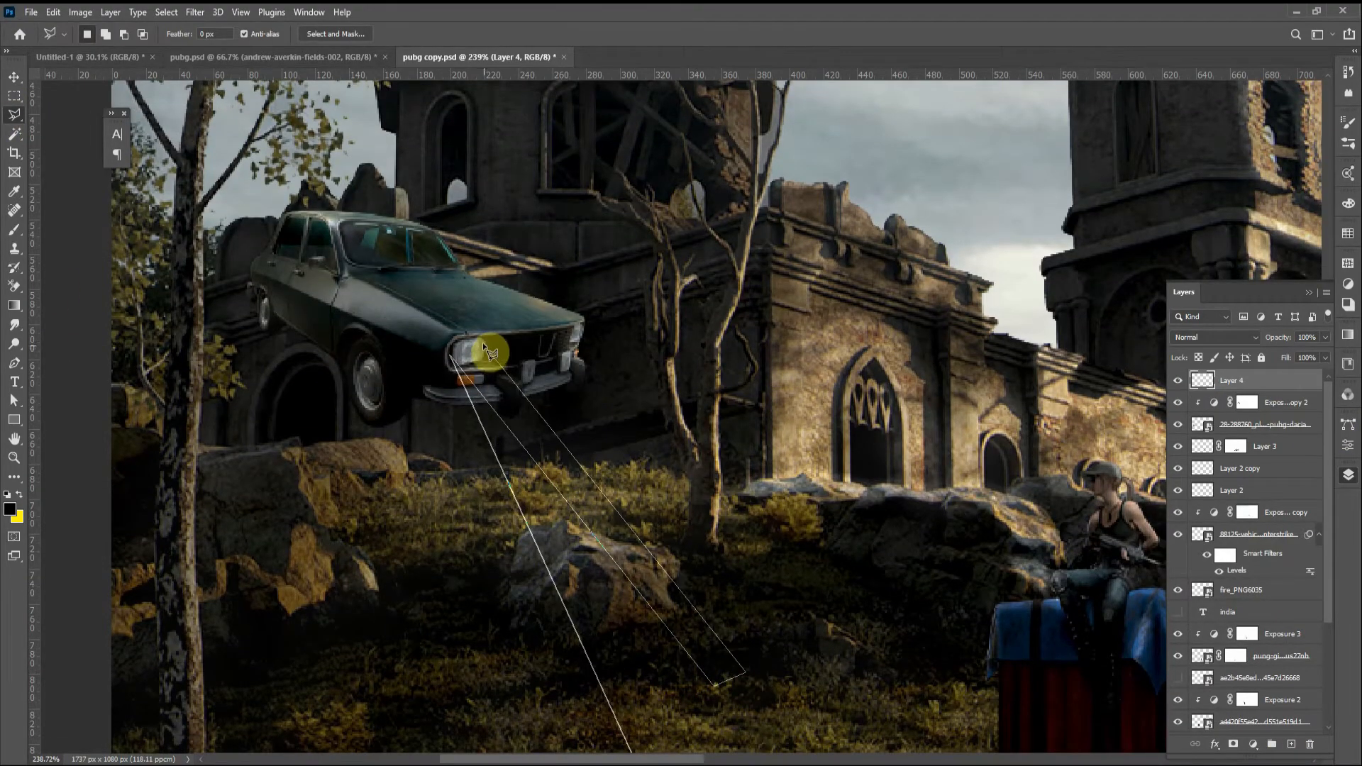
pyautogui.doubleClick(481, 339)
pyautogui.hotkey('ctrl', 'BackSpace')
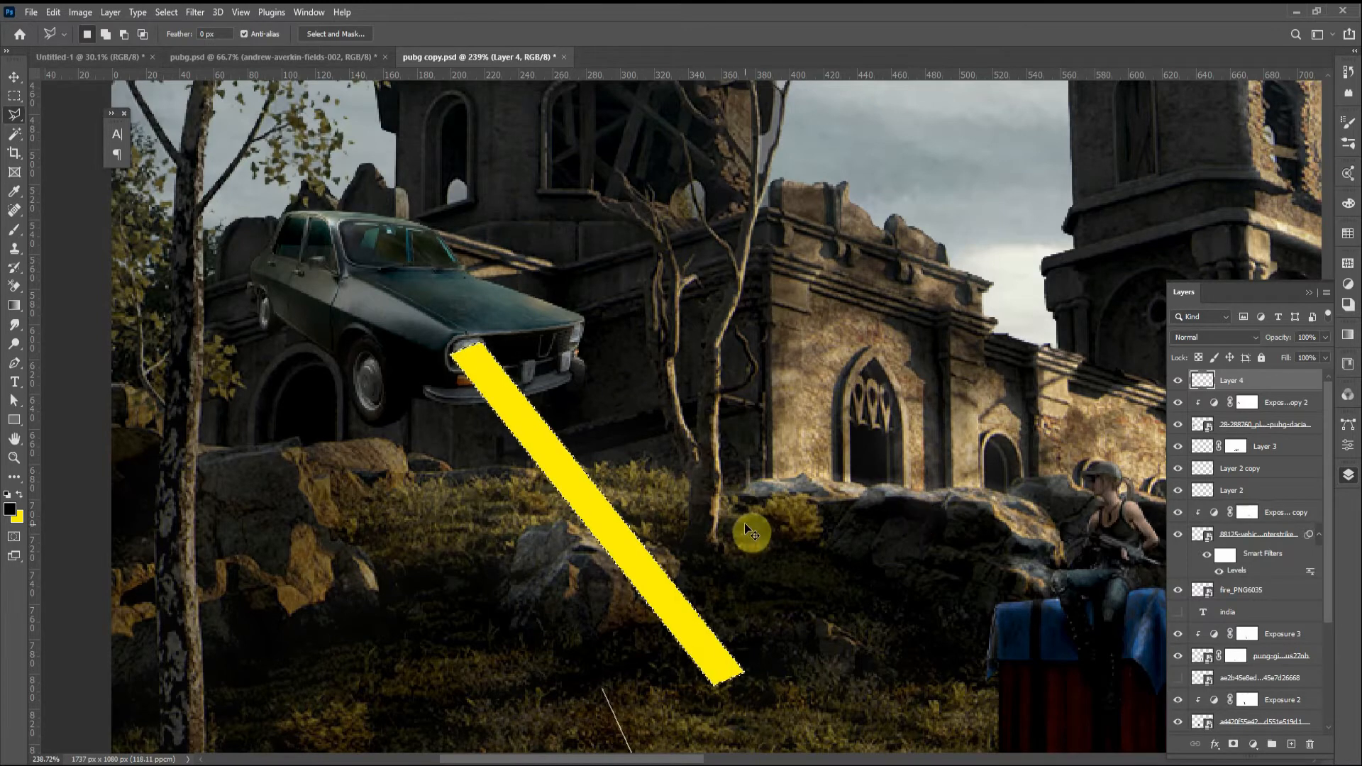
# Step: Duplicate the yellow beam onto the green car's other headlight, keeping the blend mode Normal
pyautogui.press('v')
pyautogui.moveTo(580, 510); pyautogui.dragTo(689, 496)
pyautogui.click(1214, 337)
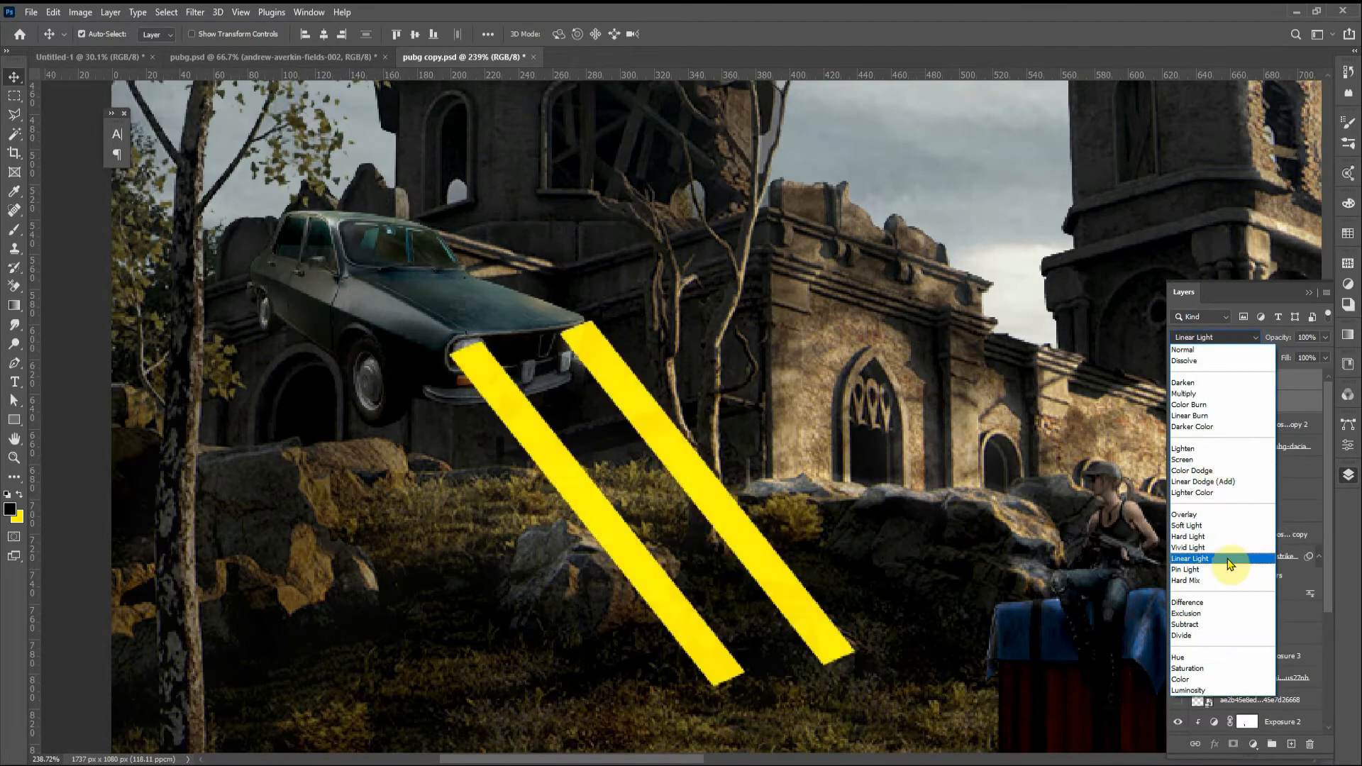
pyautogui.click(1183, 350)
# Step: Soften both yellow beams of the green car with the same Gaussian Blur
pyautogui.click(194, 13)
pyautogui.click(716, 424)
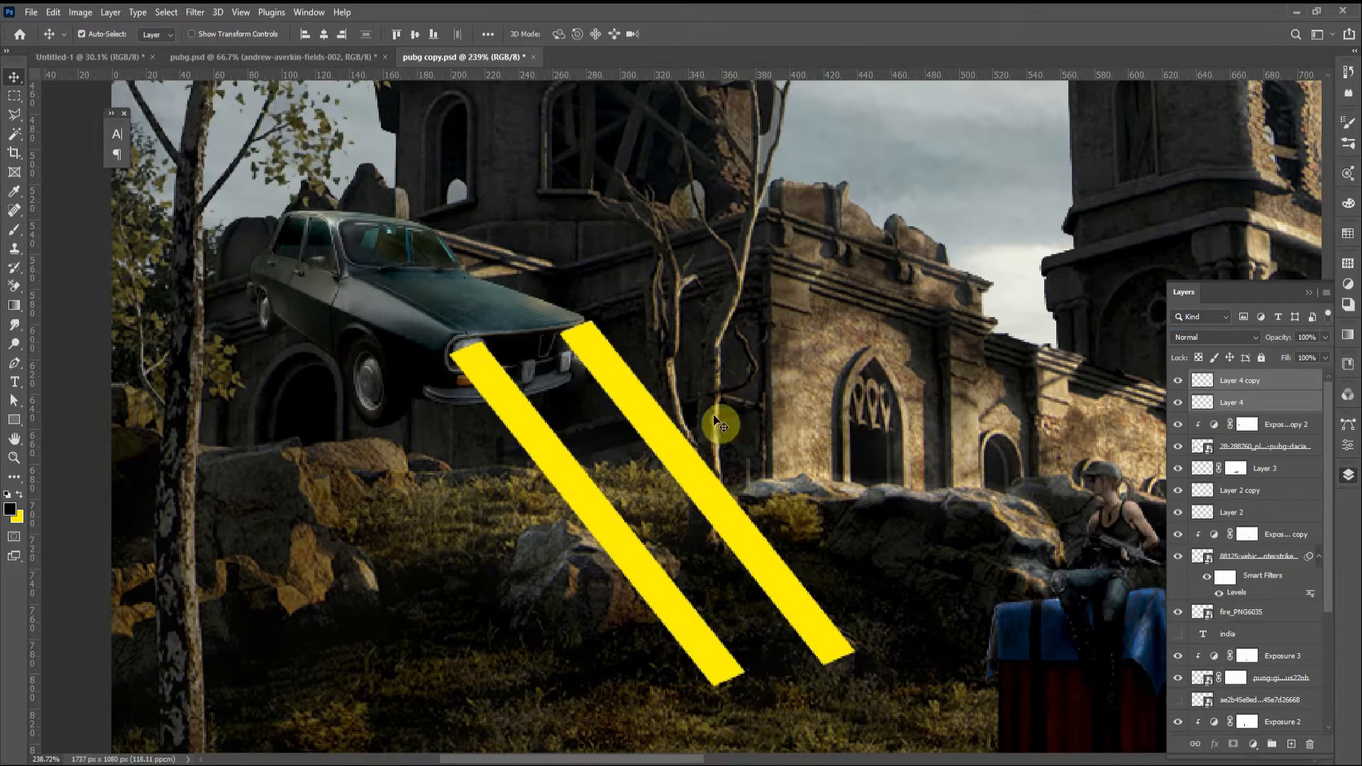
pyautogui.click(195, 12)
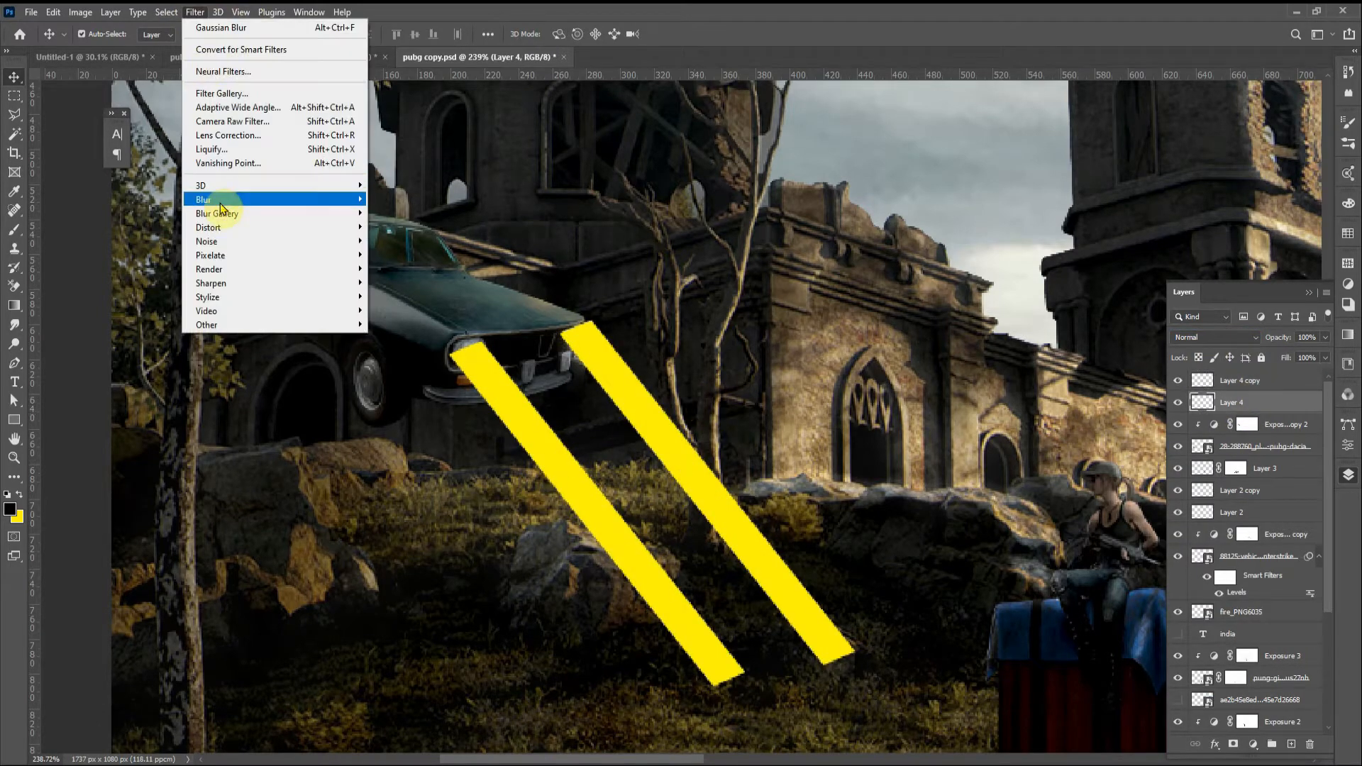
pyautogui.moveTo(222, 202)
pyautogui.click(405, 256)
pyautogui.moveTo(1107, 669); pyautogui.dragTo(1069, 667)
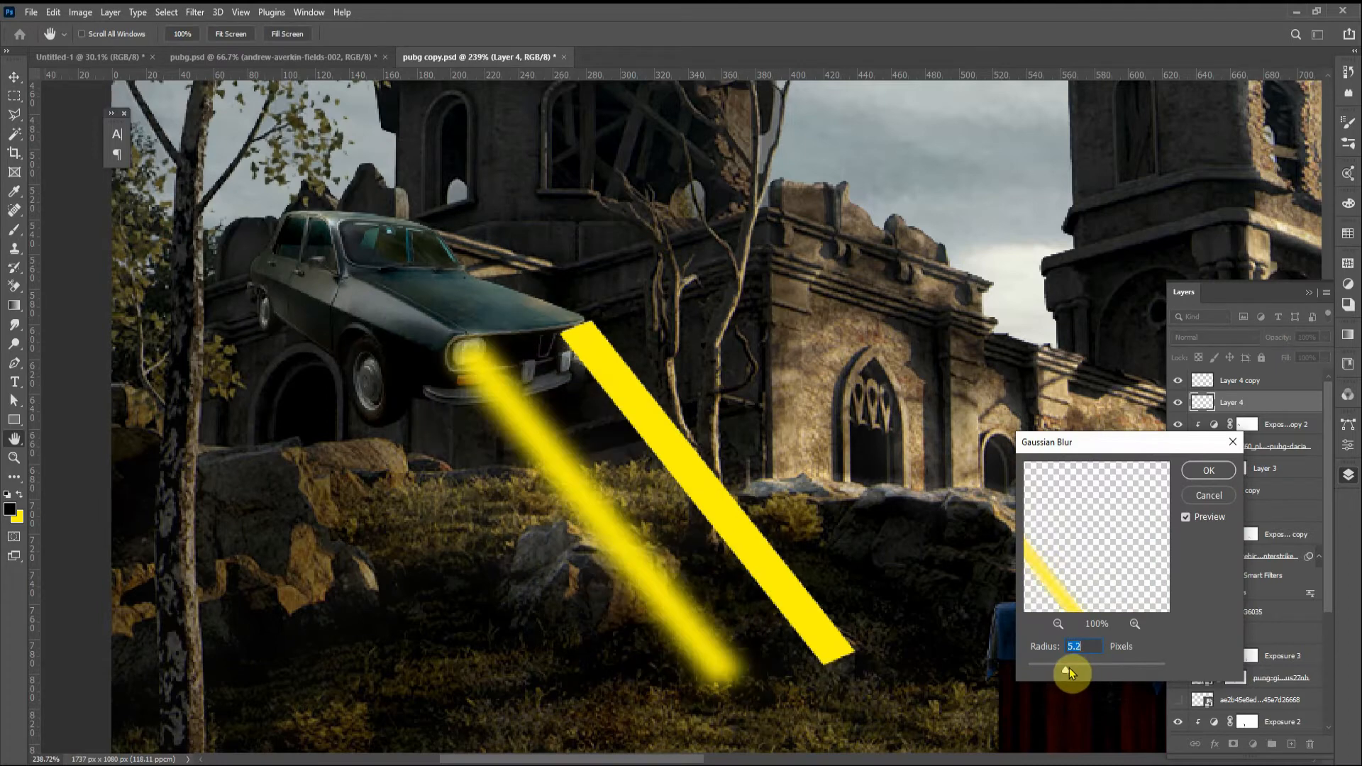
pyautogui.click(1208, 471)
pyautogui.click(667, 445)
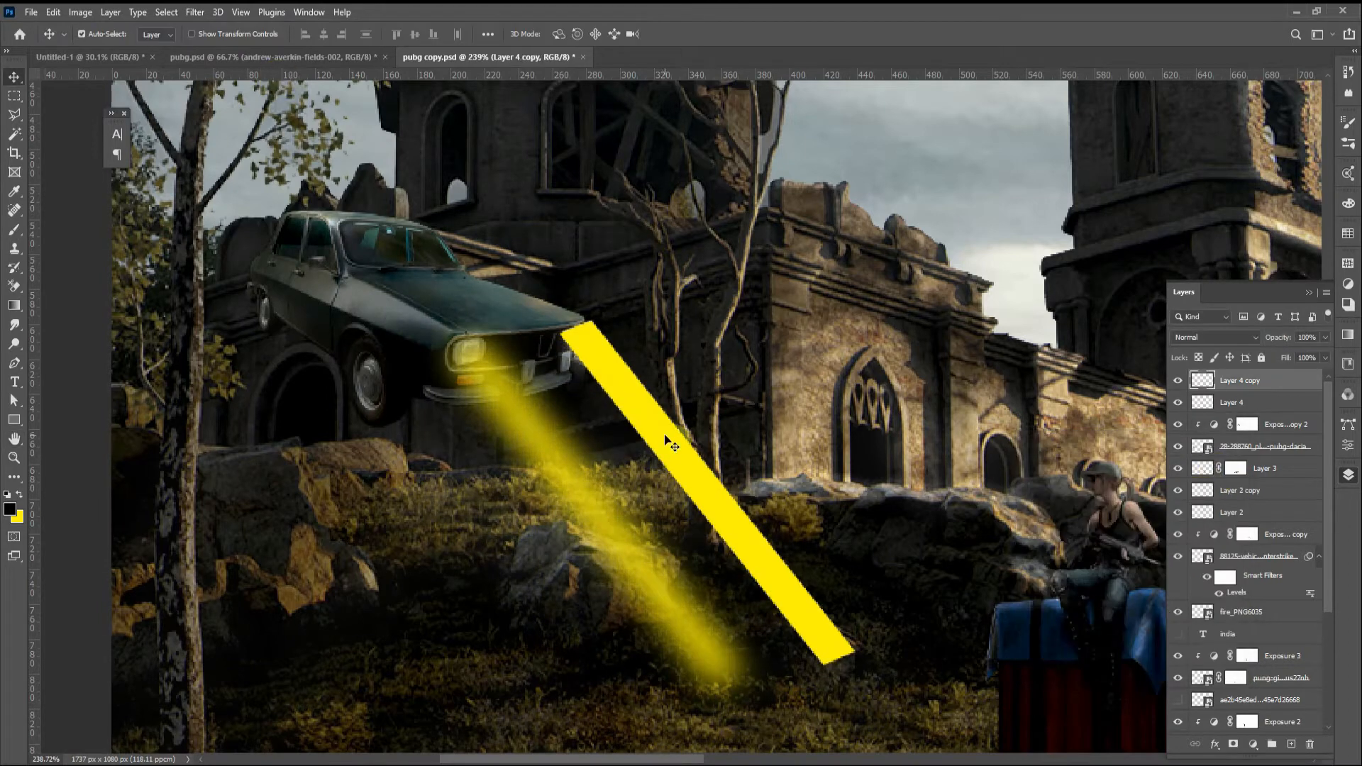
pyautogui.hotkey('ctrl', 'f')
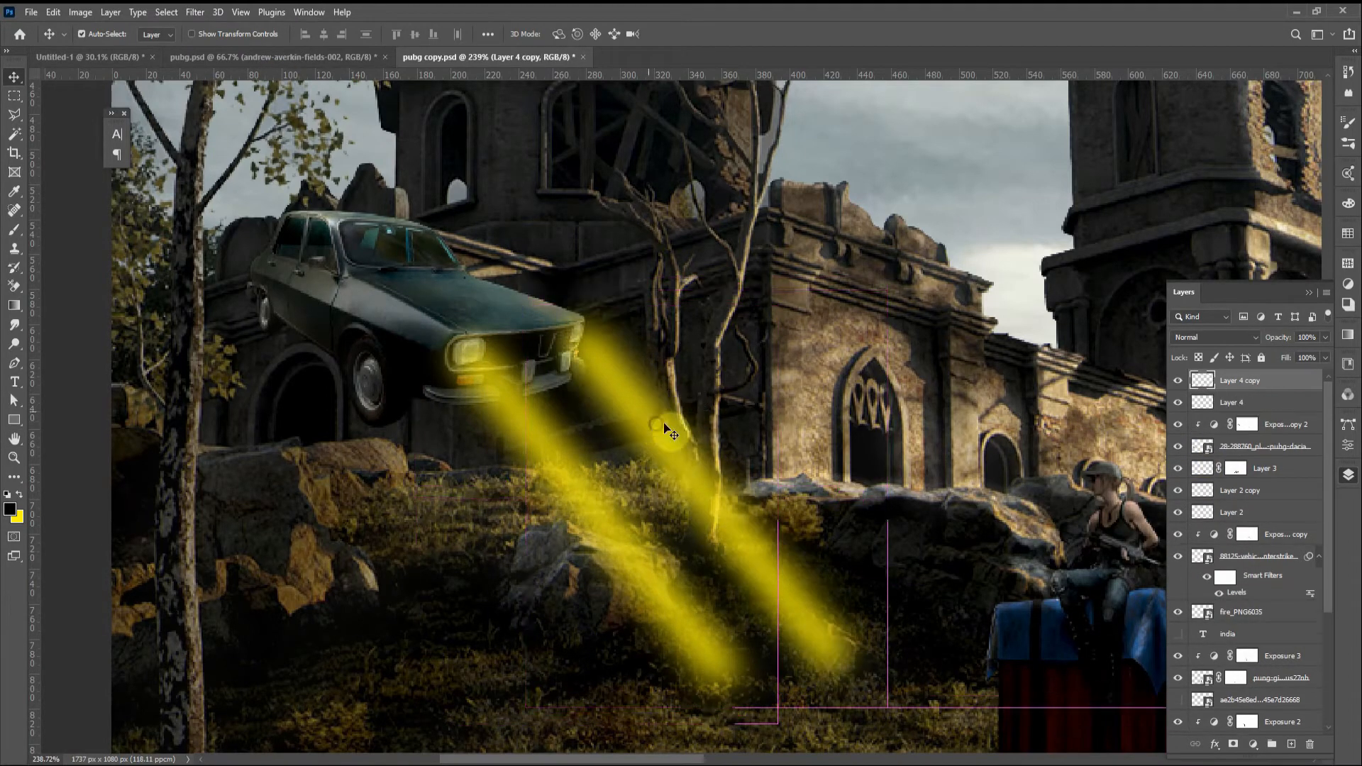
# Step: Distort both yellow beams together so they narrow at the headlights and stretch farther across the ground
pyautogui.keyDown('shift'); pyautogui.click(1277, 402); pyautogui.keyUp('shift')
pyautogui.hotkey('ctrl', 't')
pyautogui.moveTo(887, 295); pyautogui.dragTo(668, 353)
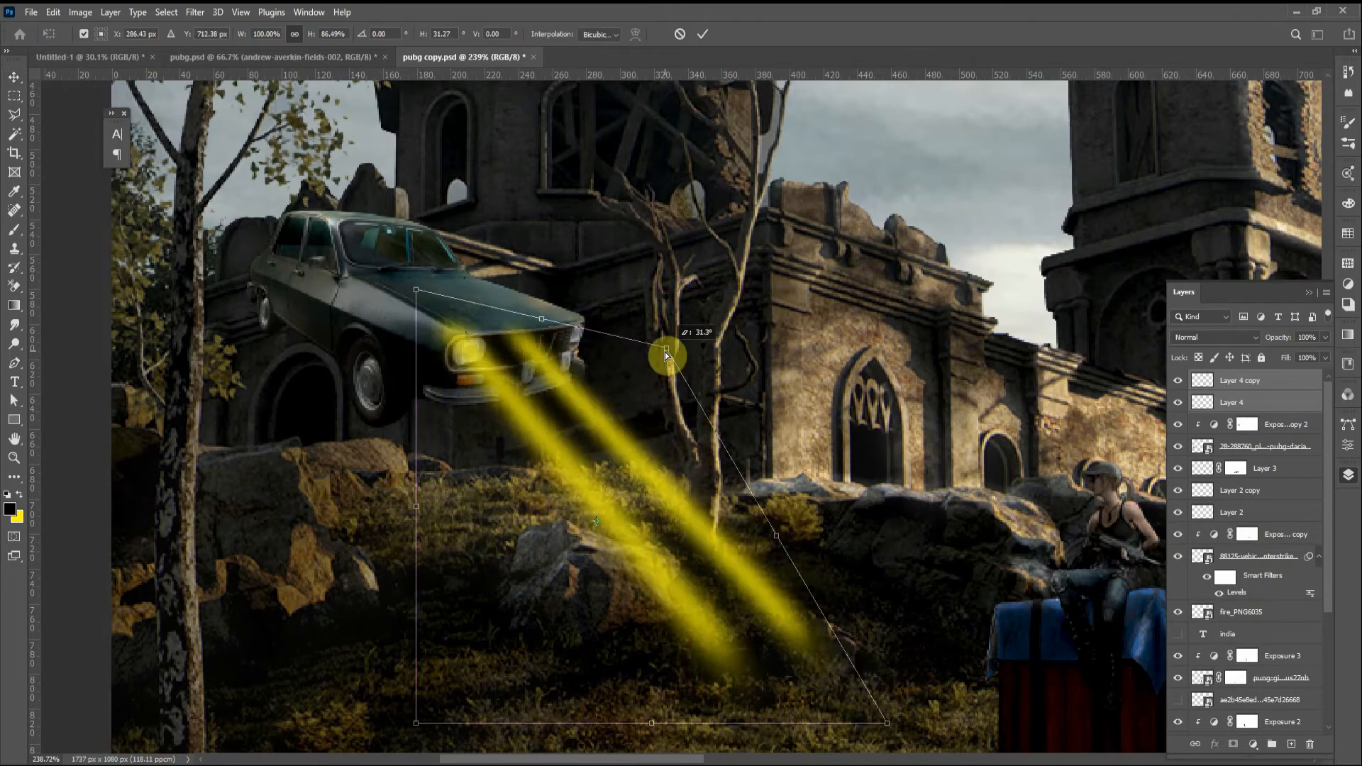
pyautogui.moveTo(416, 289); pyautogui.dragTo(447, 320)
pyautogui.moveTo(887, 723); pyautogui.dragTo(1066, 738)
pyautogui.click(703, 32)
# Step: Move the second yellow beam so that it starts at the green car's far headlight
pyautogui.click(715, 316)
pyautogui.moveTo(600, 381); pyautogui.dragTo(640, 374)
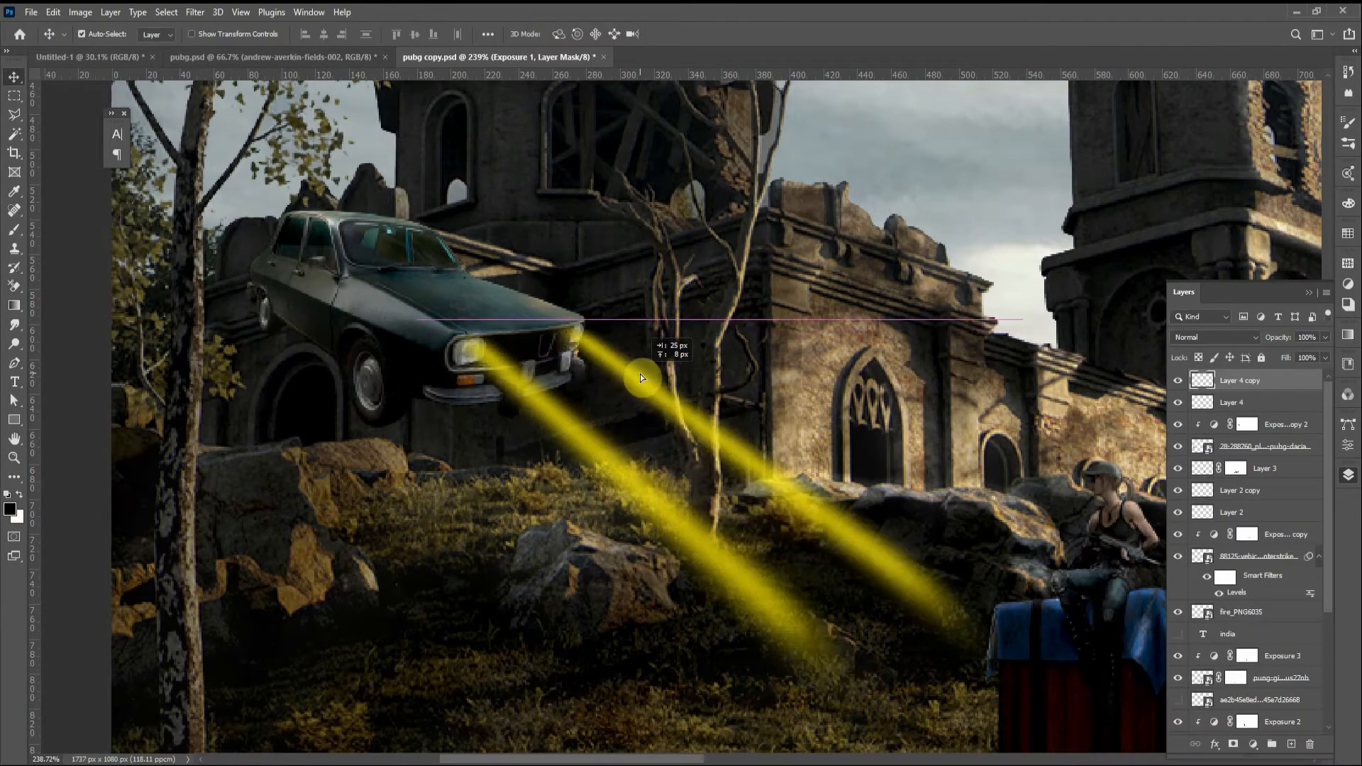
pyautogui.scroll(-5, 717, 325)
pyautogui.scroll(5, 727, 332)
# Step: Set both yellow beam layers to Hard Light blending with 63% fill
pyautogui.keyDown('shift'); pyautogui.click(1238, 403); pyautogui.keyUp('shift')
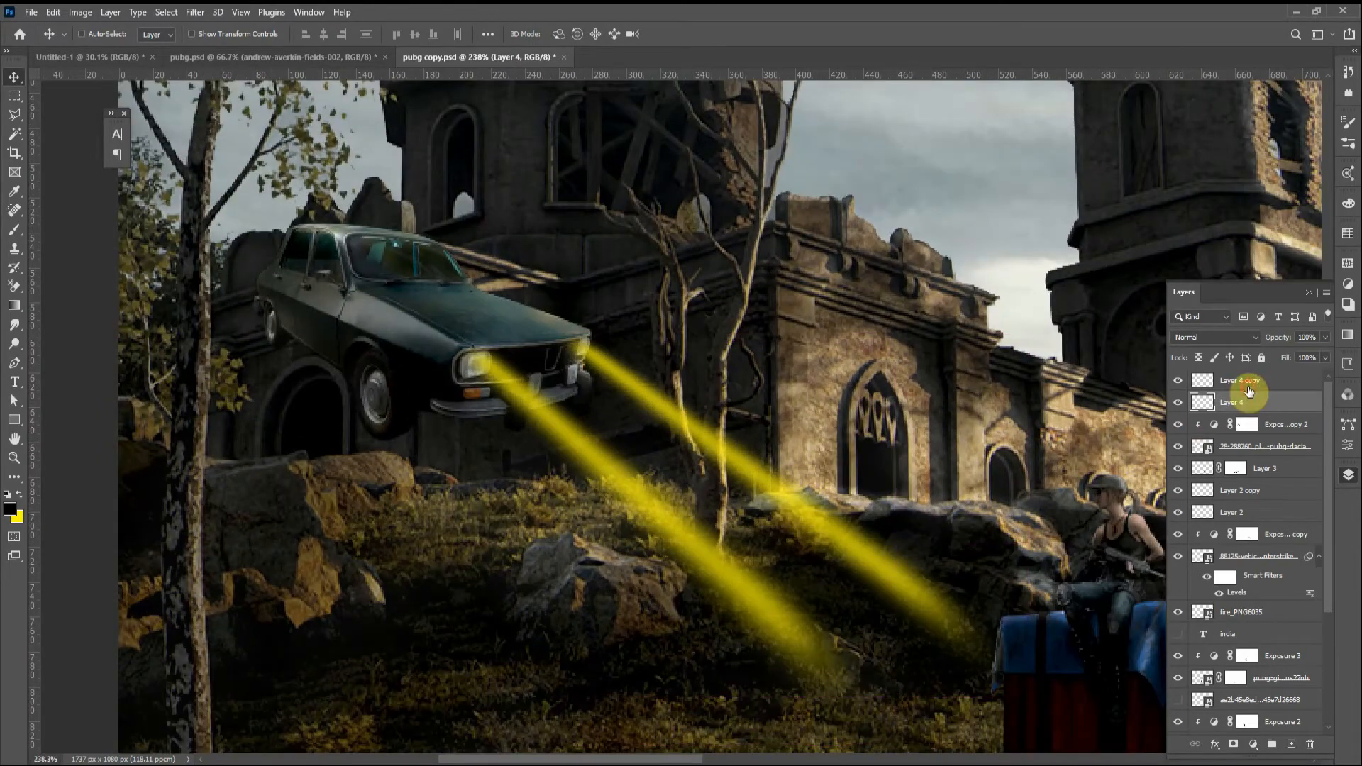
pyautogui.click(1214, 337)
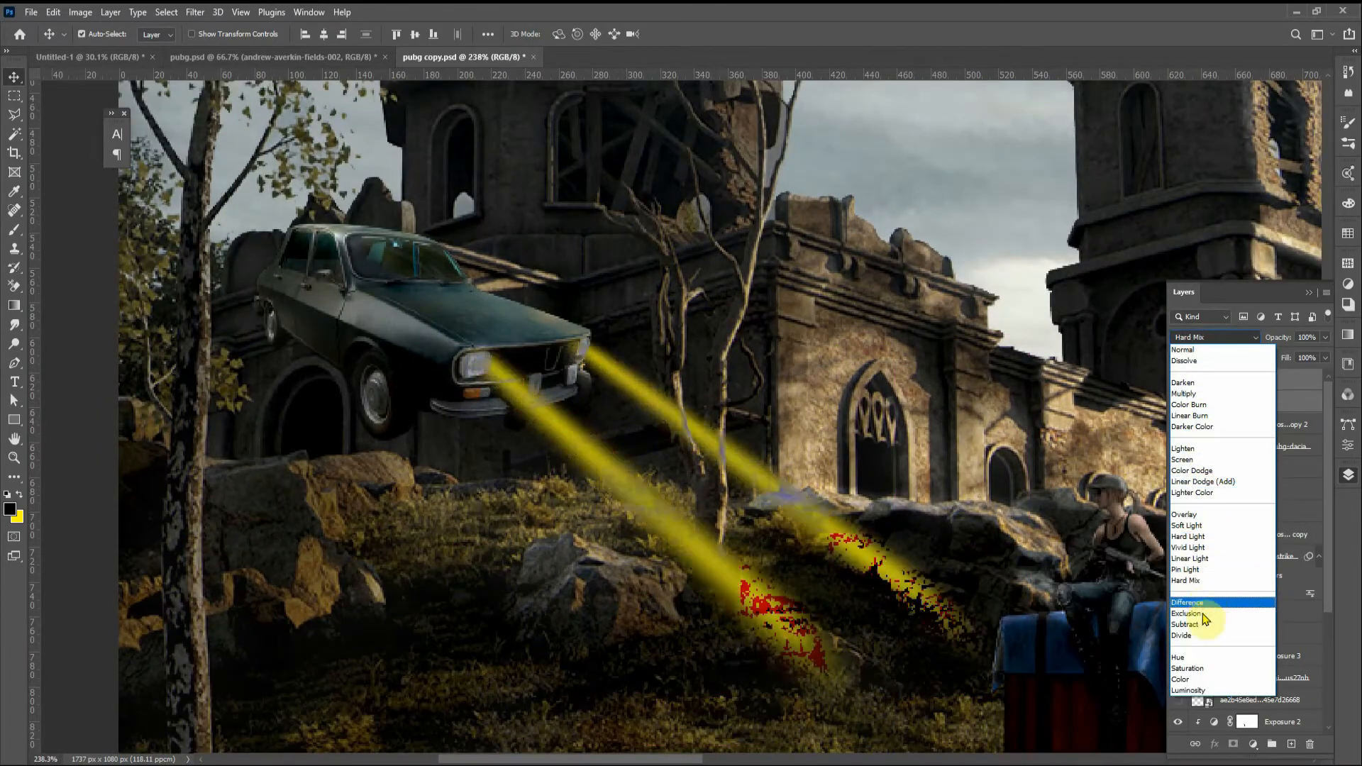
pyautogui.click(1192, 536)
pyautogui.moveTo(1281, 358); pyautogui.dragTo(1253, 358)
# Step: Duplicate both of the green car's headlight beam layers
pyautogui.click(833, 315)
pyautogui.click(656, 510)
pyautogui.keyDown('shift'); pyautogui.click(1305, 404); pyautogui.keyUp('shift')
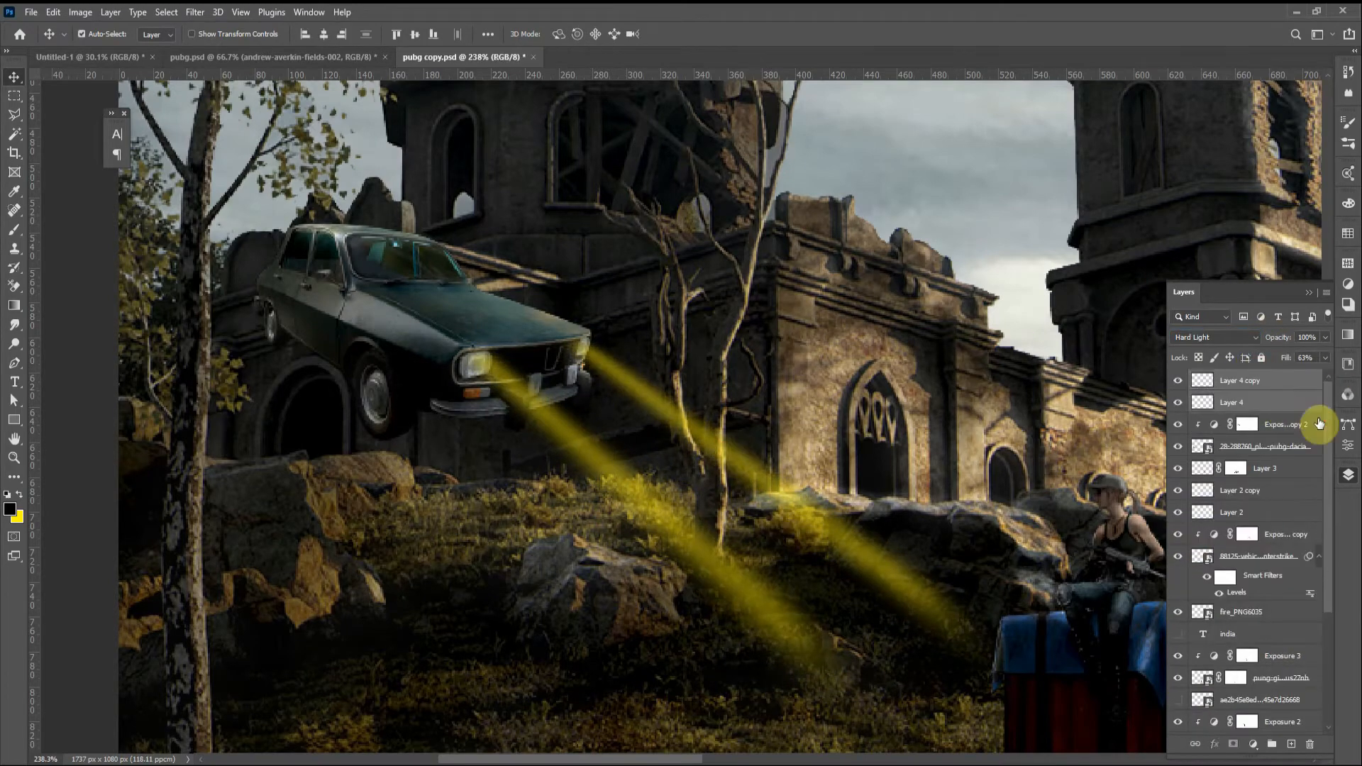
pyautogui.hotkey('ctrl', 'j')
# Step: Recolor the two duplicated beams white and set their blend mode to Color Dodge
pyautogui.click(10, 509)
pyautogui.click(1308, 498)
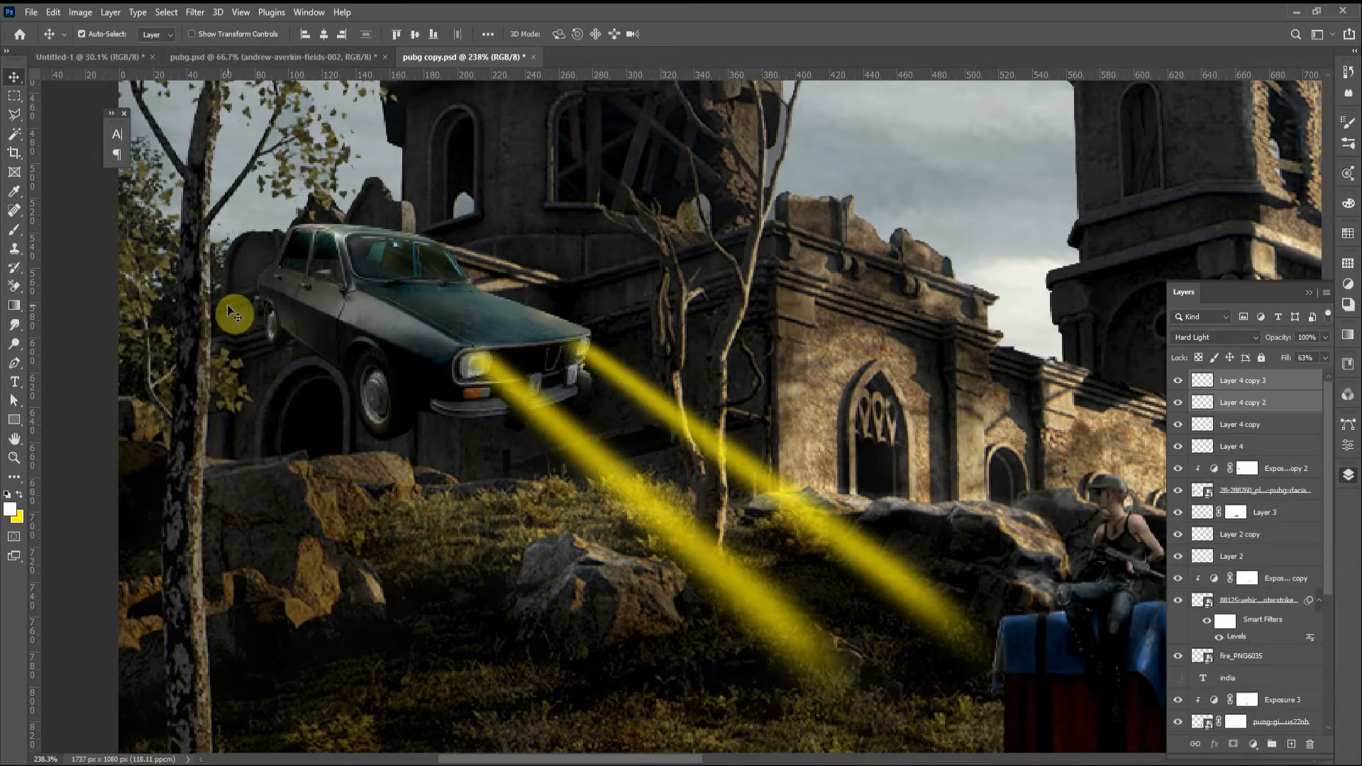
pyautogui.click(1283, 405)
pyautogui.hotkey('shift', 'alt', 'BackSpace')
pyautogui.keyDown('shift'); pyautogui.click(1263, 381); pyautogui.keyUp('shift')
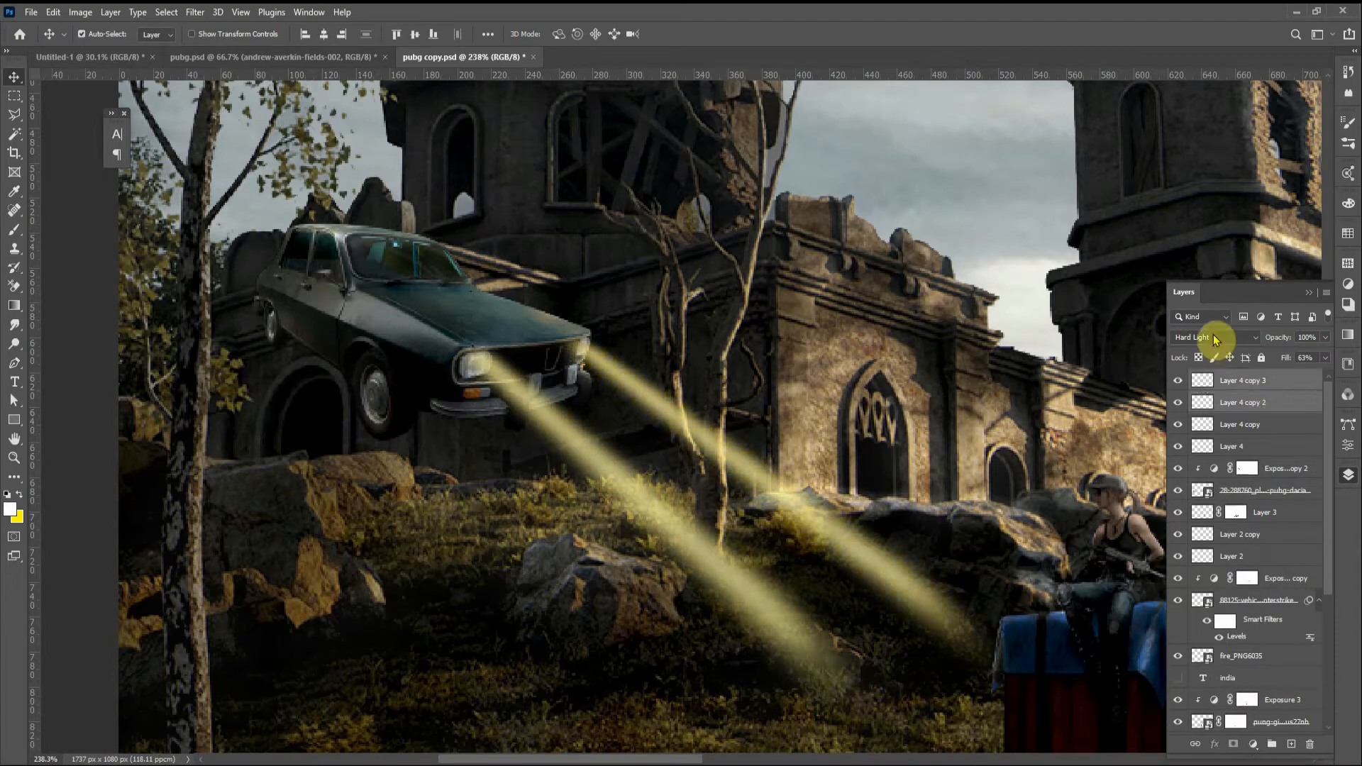
pyautogui.click(1214, 337)
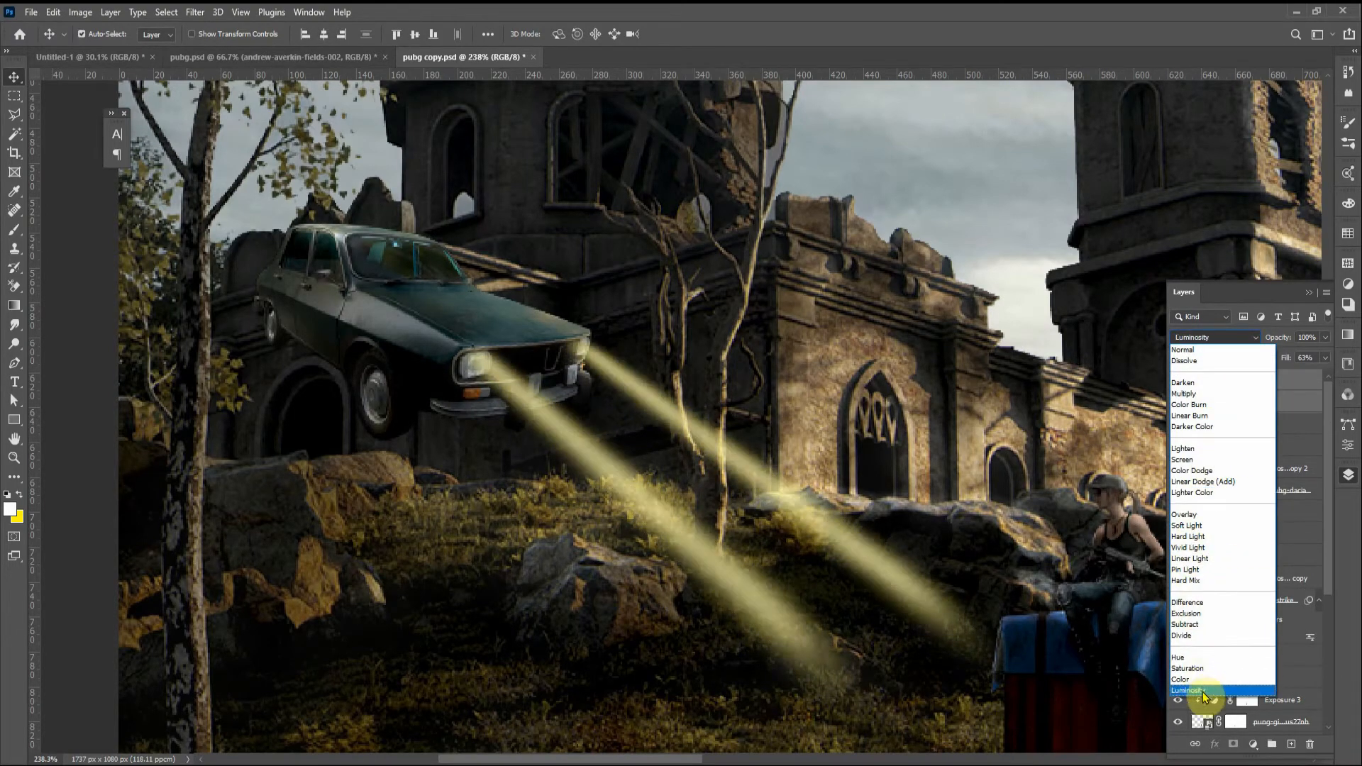
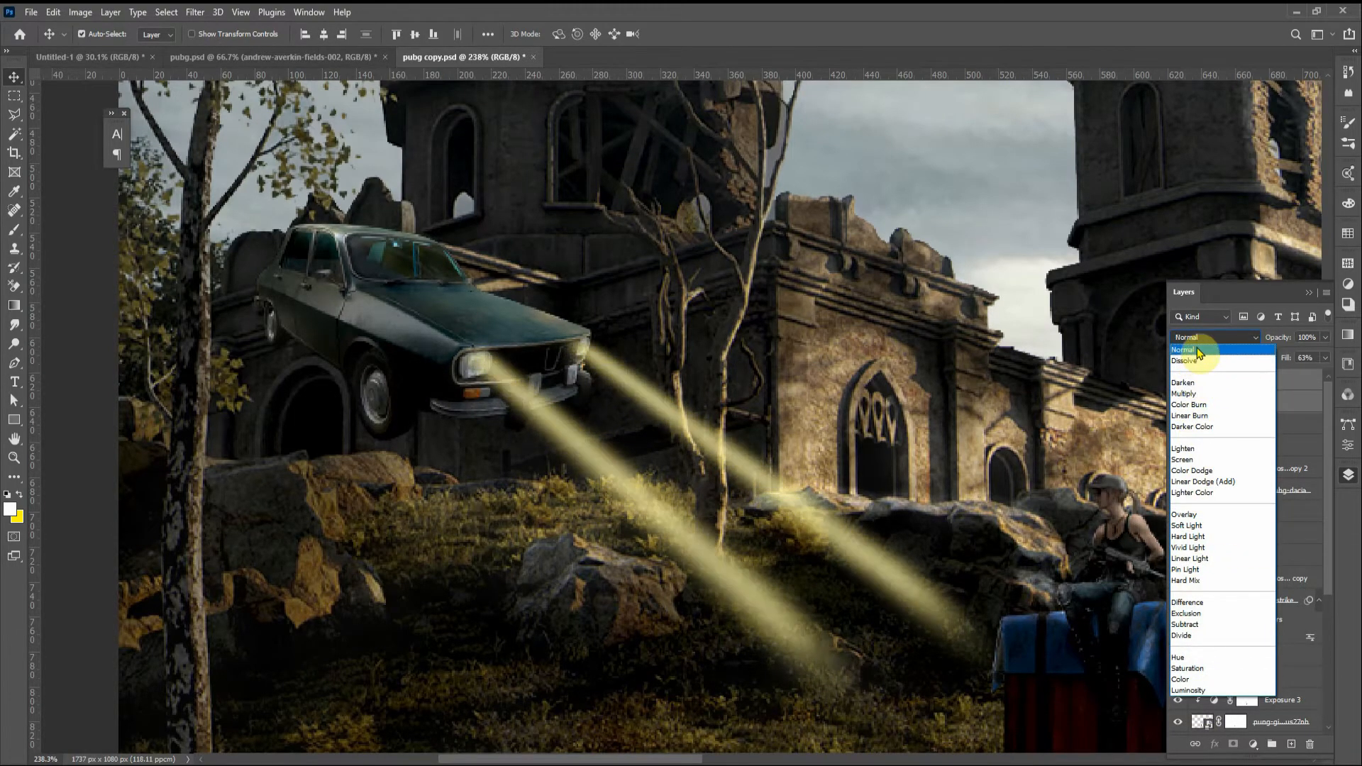
pyautogui.click(1195, 470)
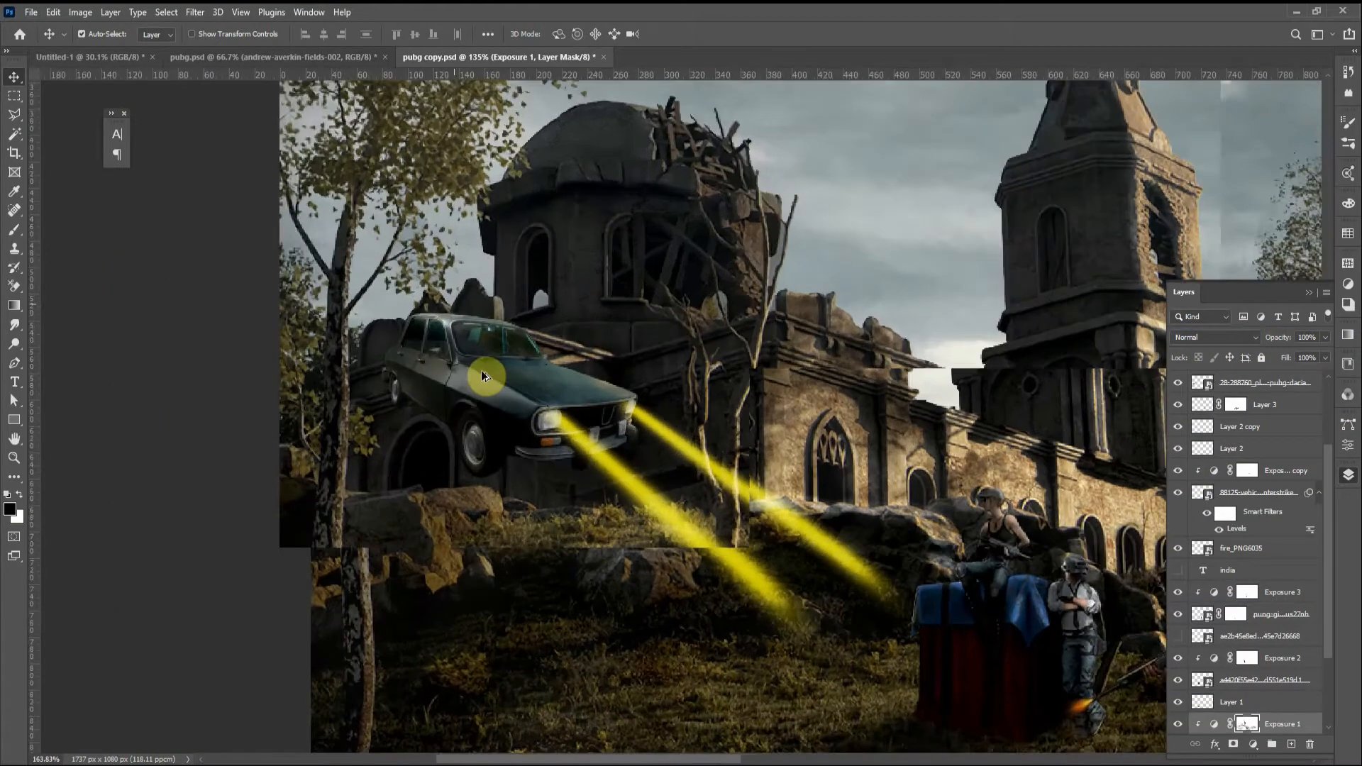
# Step: Outline the green car's near headlight, fill it yellow on a new layer, and bring that layer to the top of the stack
pyautogui.scroll(4, 481, 370)
pyautogui.click(15, 118)
pyautogui.scroll(2, 496, 530)
pyautogui.scroll(-2, 1277, 587)
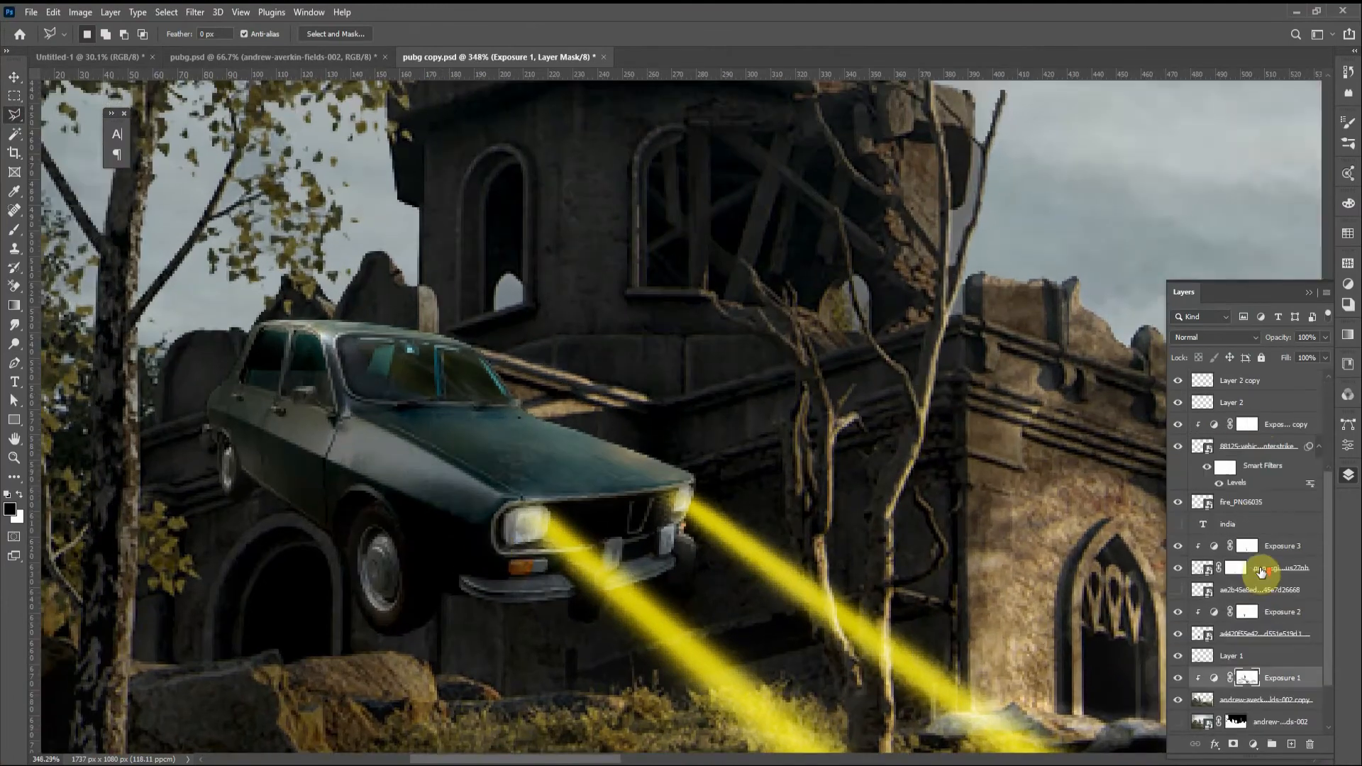
pyautogui.scroll(5, 1262, 572)
pyautogui.click(544, 508)
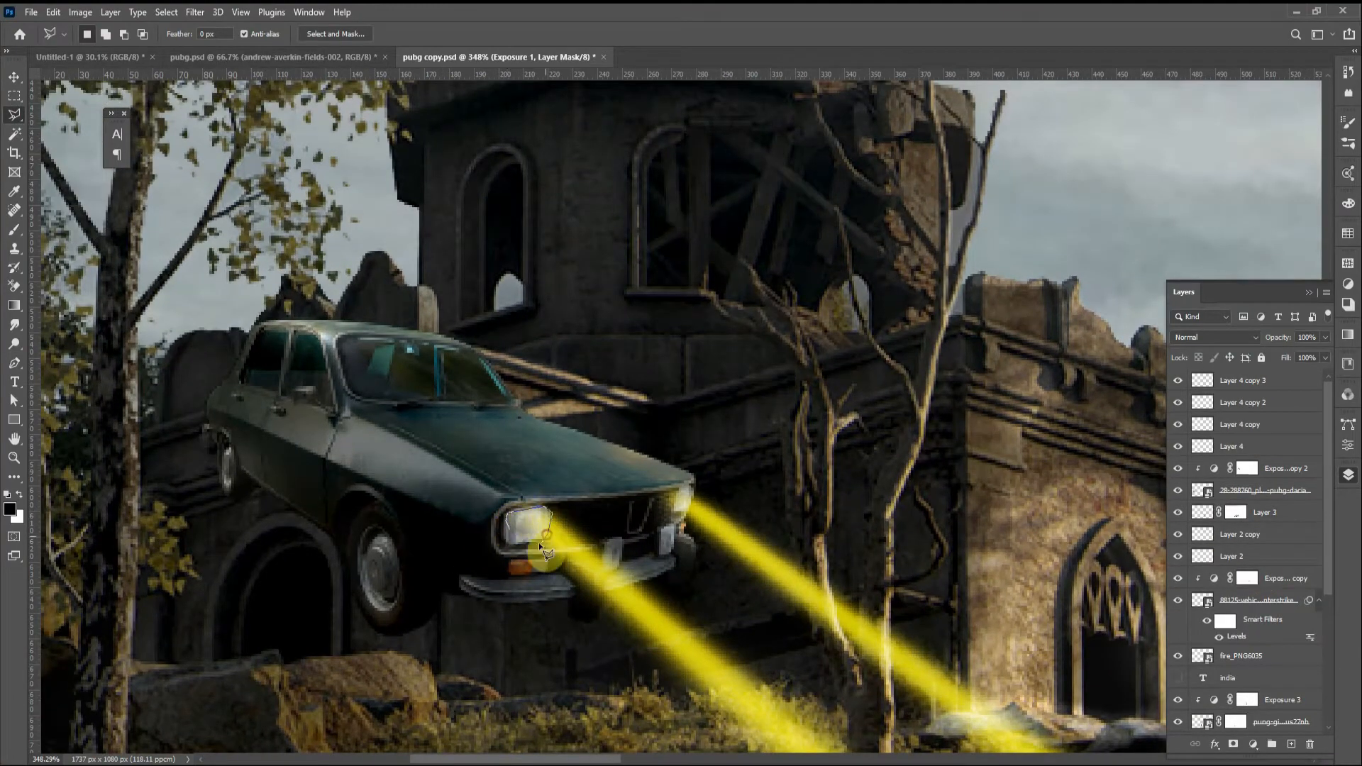
pyautogui.scroll(-5, 1240, 532)
pyautogui.click(1275, 608)
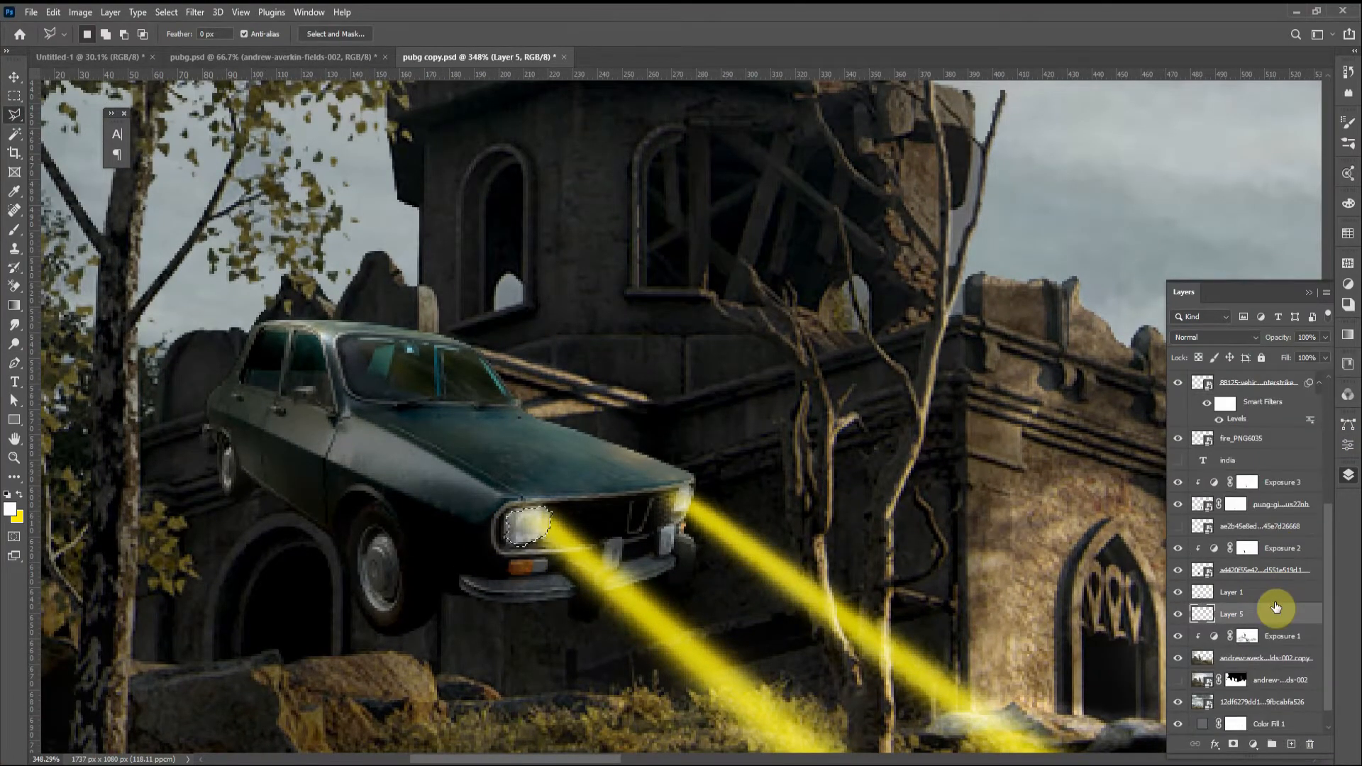
pyautogui.hotkey('ctrl', 'd')
pyautogui.press('v')
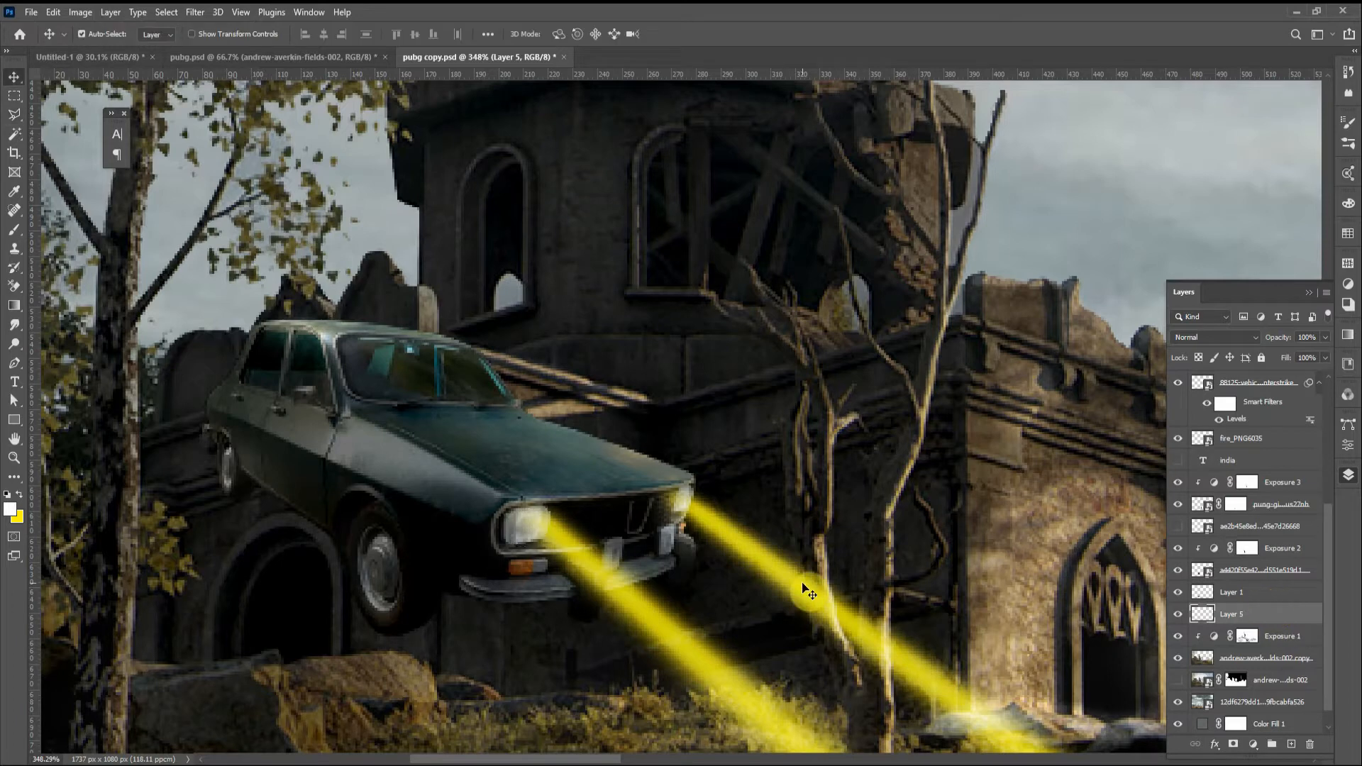
pyautogui.hotkey('ctrl', 'shift', ']')
# Step: Blur the yellow headlight fill on Layer 5 and set its blend mode to Overlay
pyautogui.click(196, 21)
pyautogui.moveTo(213, 231)
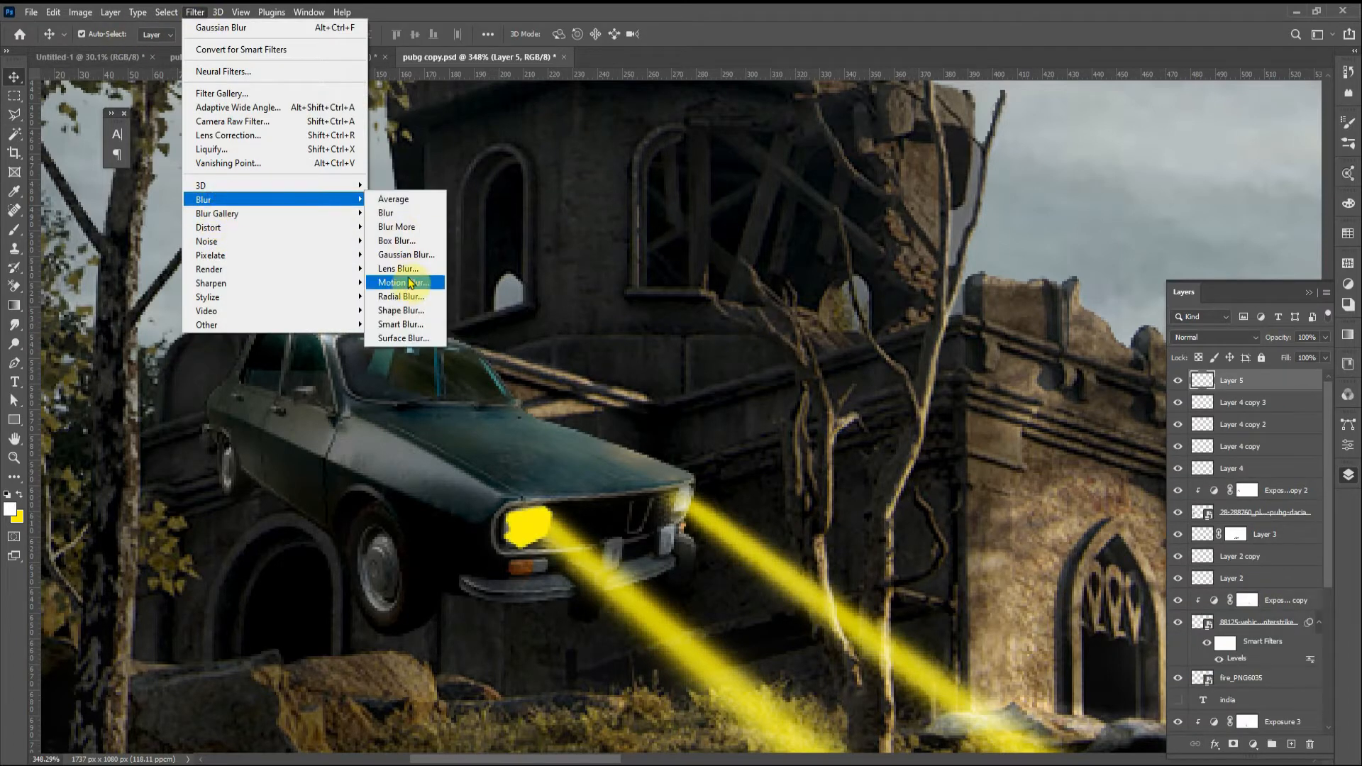
pyautogui.click(415, 276)
pyautogui.click(1208, 470)
pyautogui.click(1205, 338)
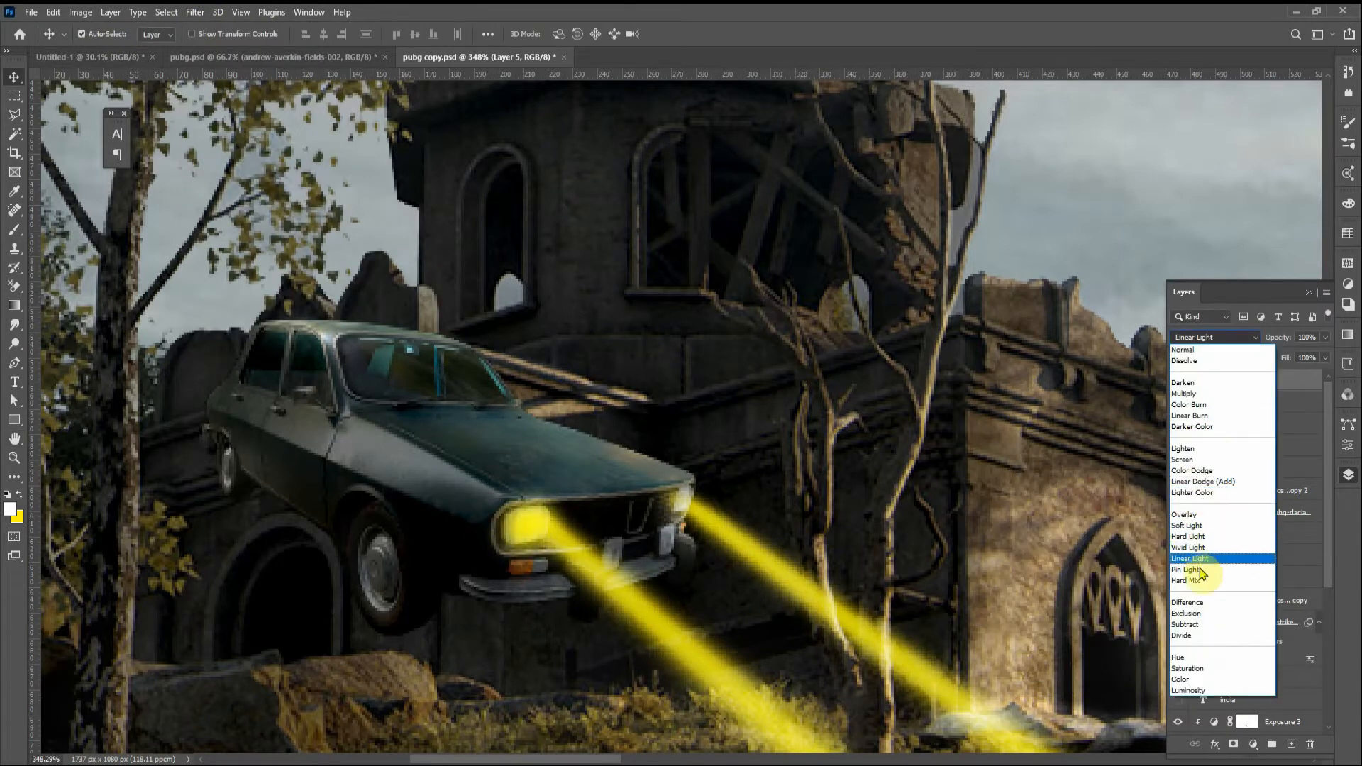
pyautogui.click(1204, 516)
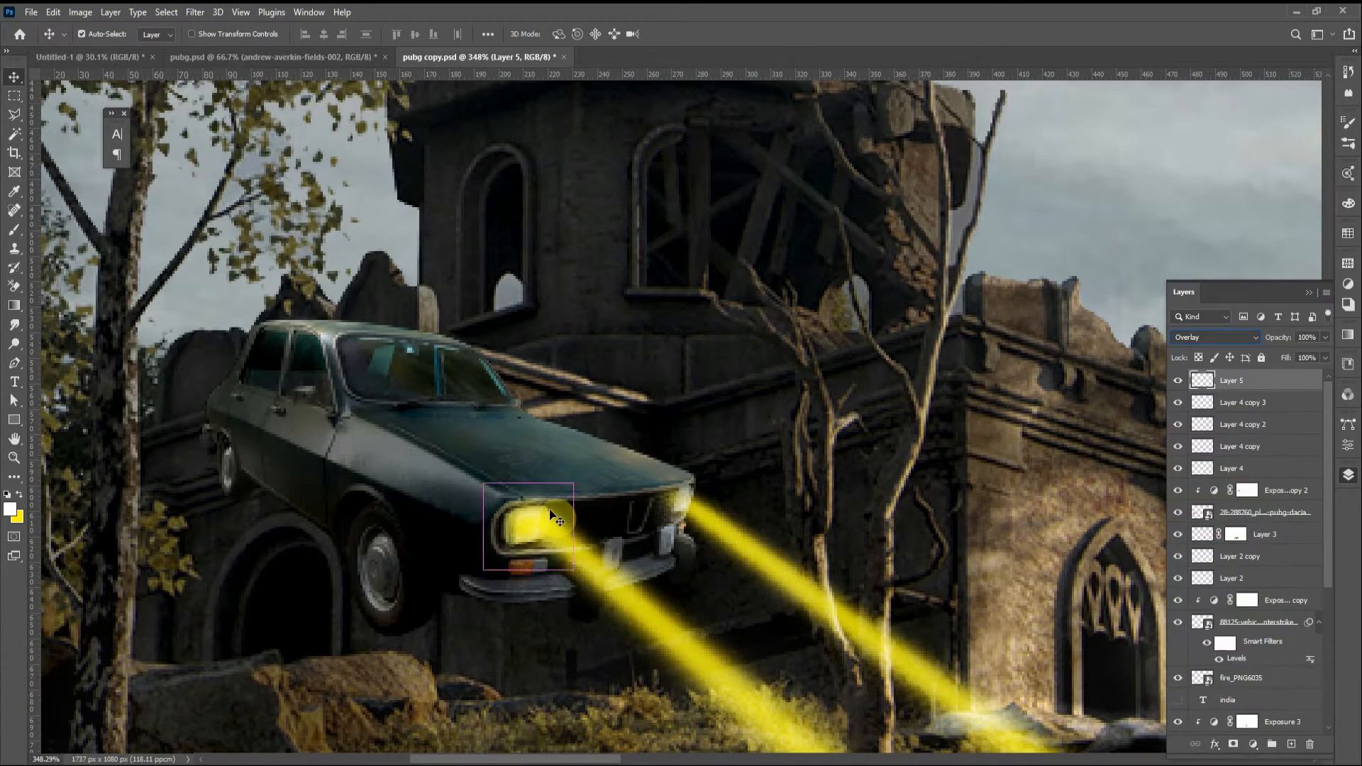
# Step: Duplicate the headlight glow on Layer 5 and set the copy to Linear Dodge (Add) blending
pyautogui.hotkey('ctrl', 'j')
pyautogui.click(1180, 342)
pyautogui.click(1204, 374)
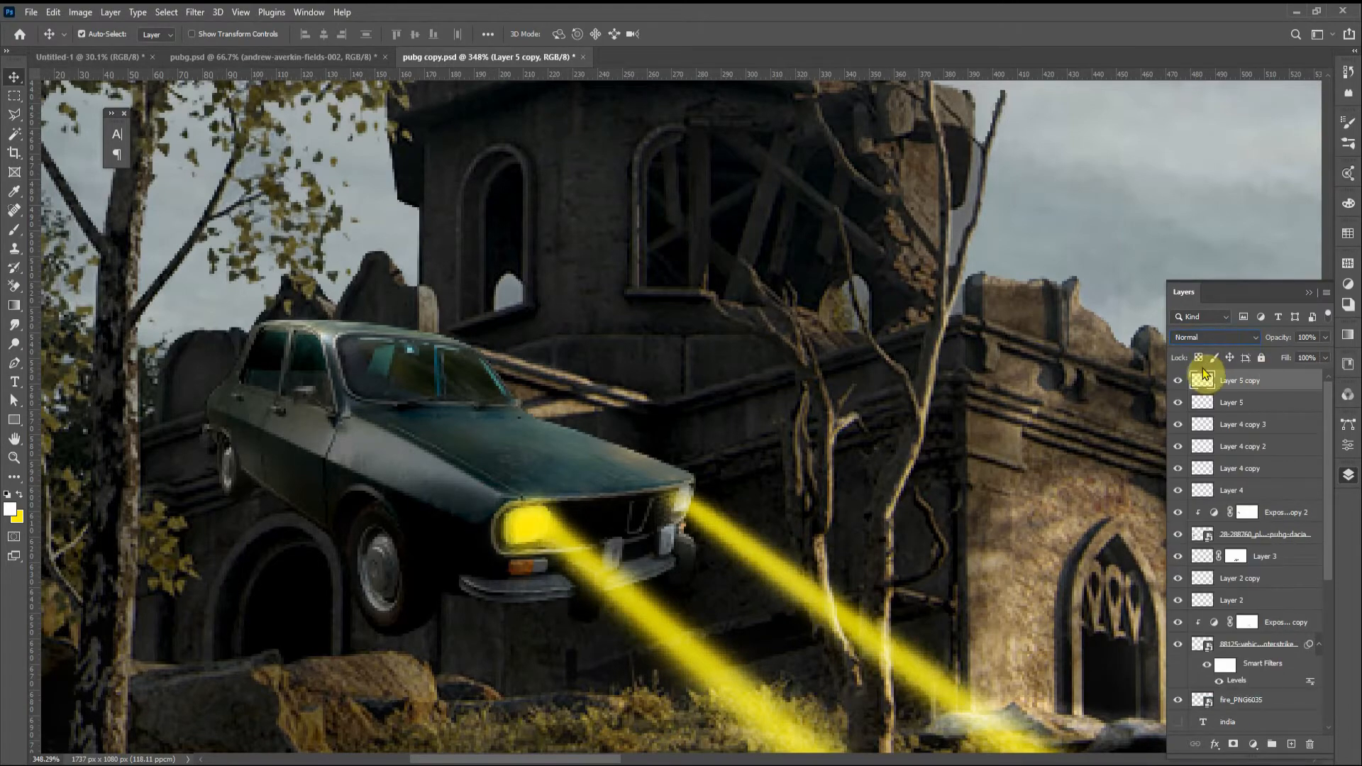
pyautogui.click(1212, 337)
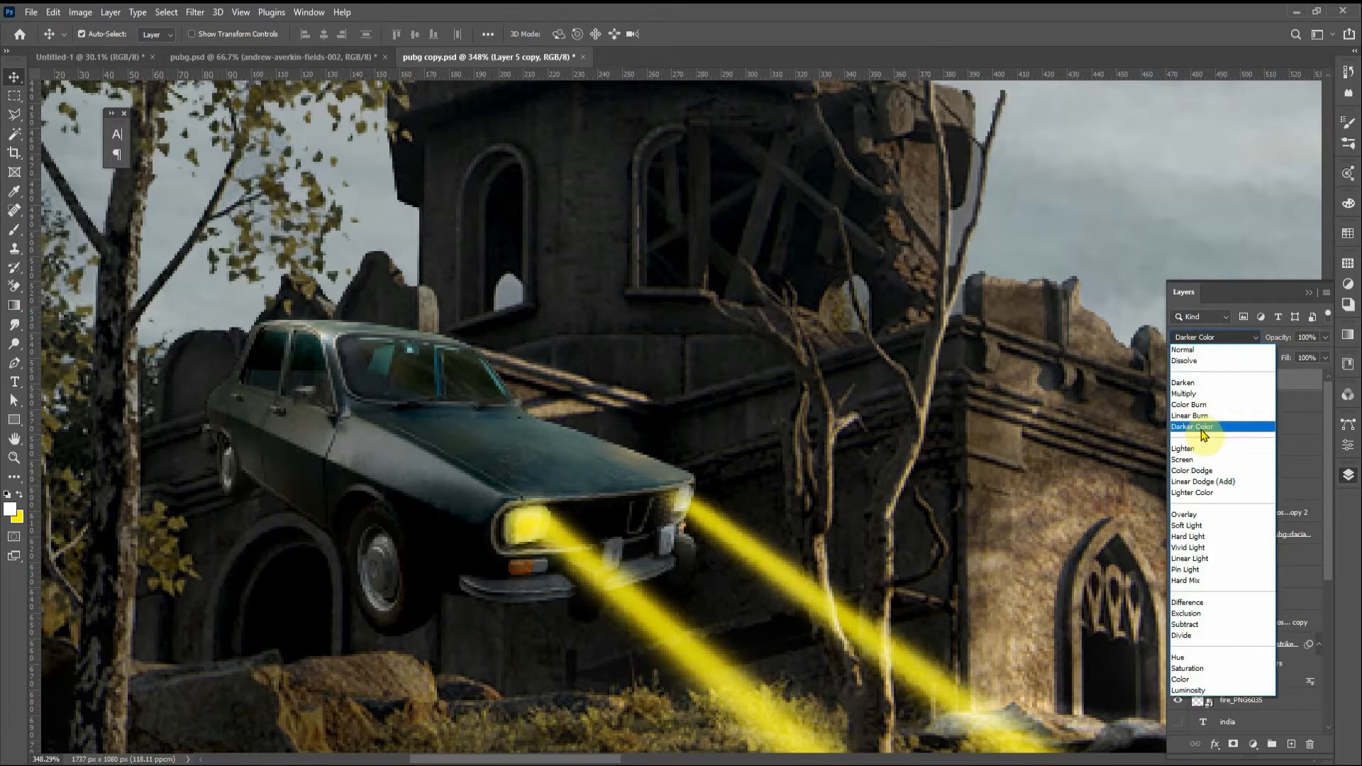
pyautogui.click(1202, 481)
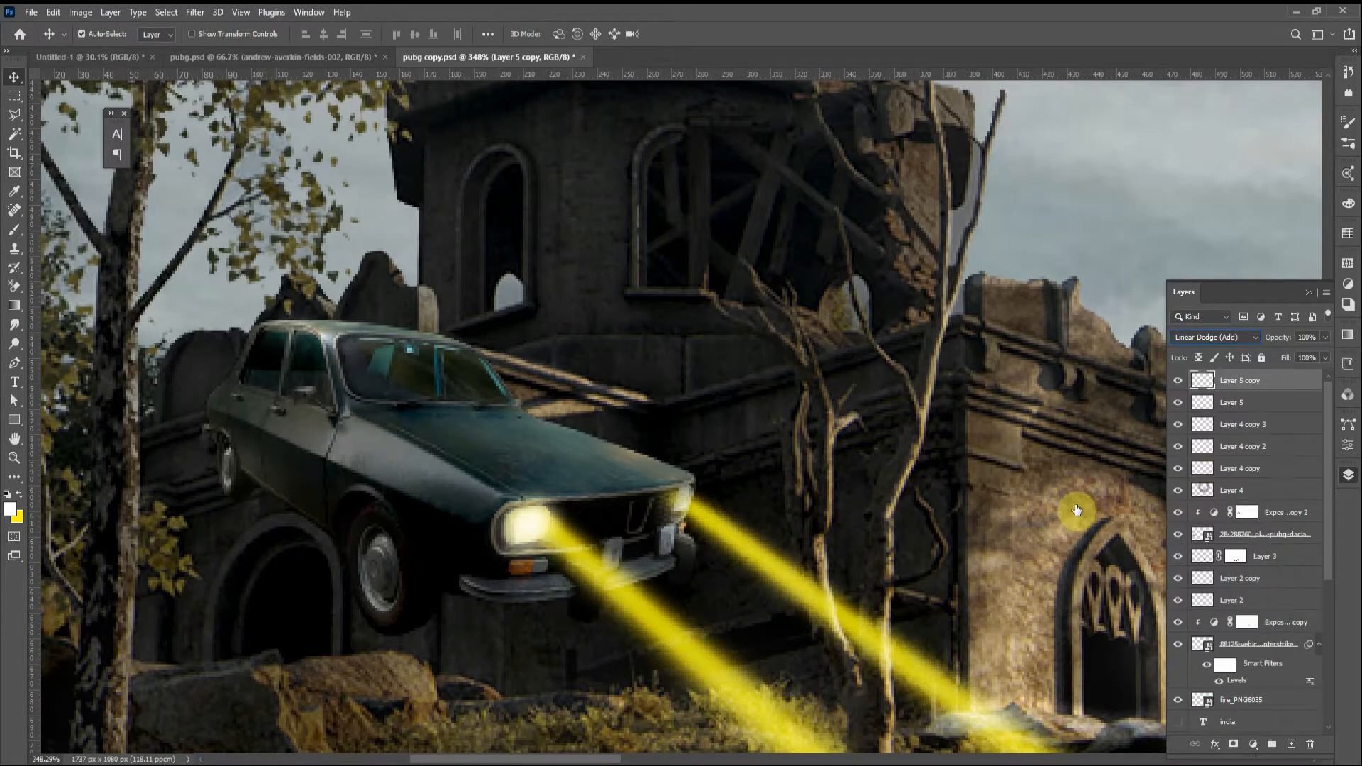
# Step: Duplicate both headlight glow layers and nudge the copies onto the green car's far headlight
pyautogui.hotkey('ctrl', 'j')
pyautogui.hotkey('shift', 'Right')
pyautogui.hotkey('shift', 'Right')
pyautogui.hotkey('shift', 'Right')
pyautogui.hotkey('shift', 'Right')
pyautogui.hotkey('shift', 'Right')
pyautogui.hotkey('shift', 'Right')
pyautogui.hotkey('shift', 'Right')
pyautogui.hotkey('shift', 'Right')
pyautogui.hotkey('shift', 'Right')
pyautogui.hotkey('shift', 'Right')
pyautogui.hotkey('shift', 'Left')
pyautogui.hotkey('shift', 'Left')
pyautogui.hotkey('shift', 'Left')
pyautogui.hotkey('shift', 'Left')
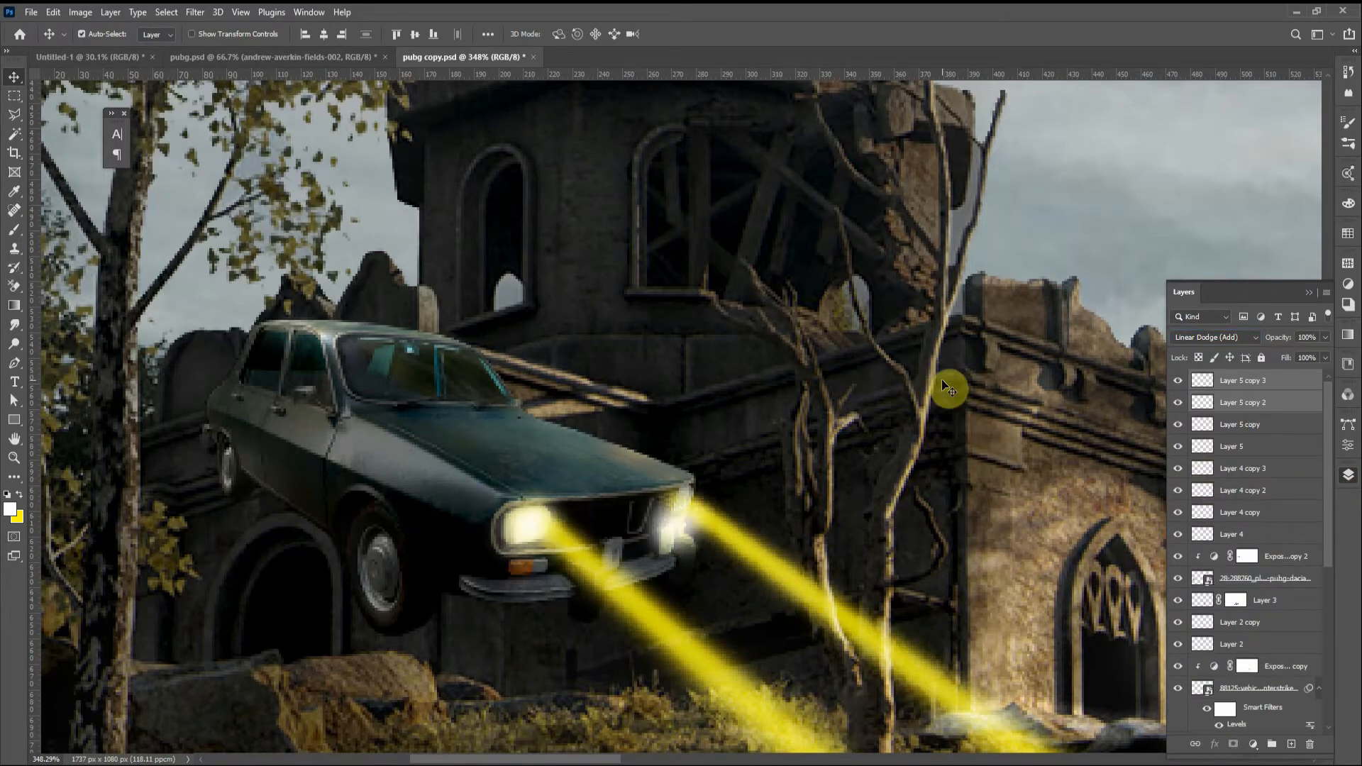
pyautogui.hotkey('shift', 'Up')
pyautogui.hotkey('shift', 'Up')
pyautogui.hotkey('shift', 'Down')
pyautogui.press('Right')
pyautogui.press('Right')
pyautogui.press('Right')
# Step: Scale the far headlight's glow copies down to about 65.6% to fit the lamp
pyautogui.hotkey('ctrl', 't')
pyautogui.moveTo(728, 458); pyautogui.dragTo(717, 468)
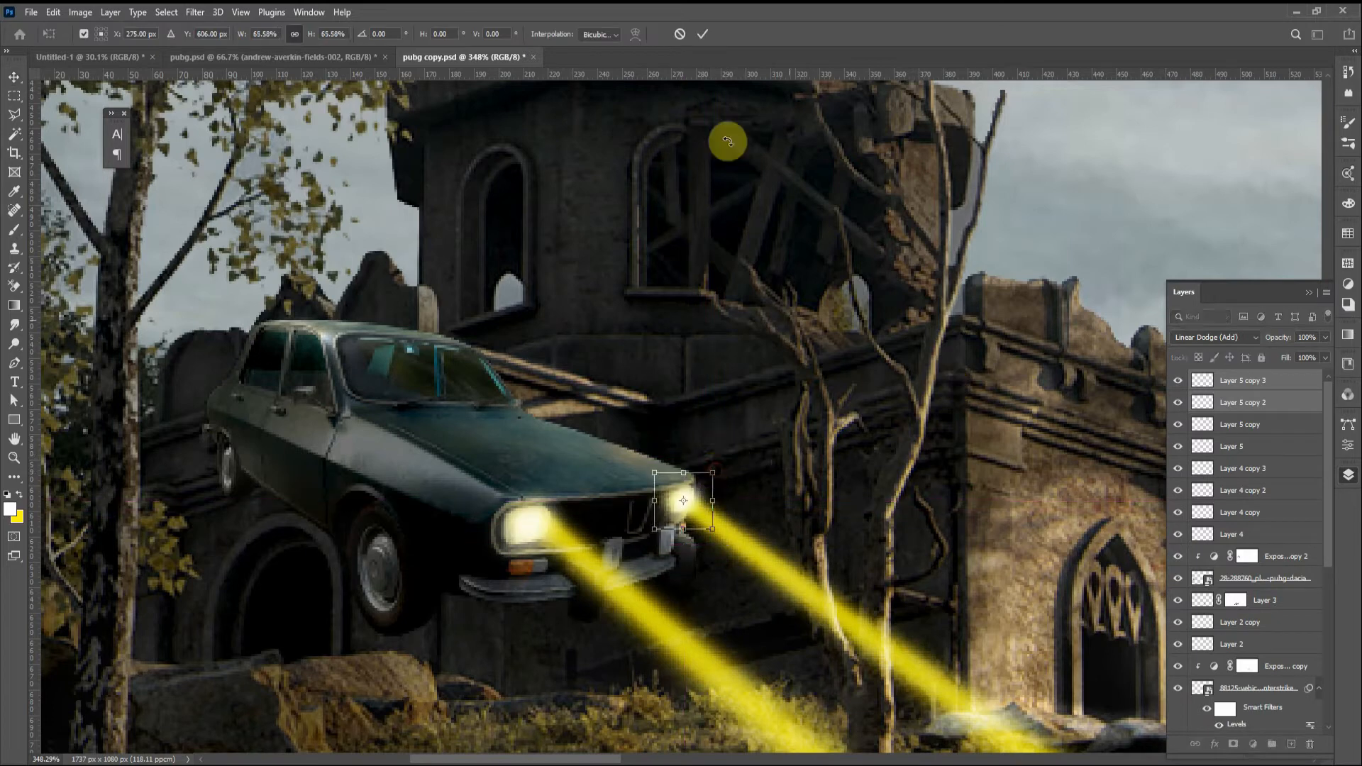
pyautogui.click(727, 138)
# Step: Set the blend mode of the headlight beam layers Layer 4 copy 2 and Layer 4 copy 3 to Linear Dodge (Add)
pyautogui.click(882, 635)
pyautogui.click(1178, 493)
pyautogui.click(1177, 494)
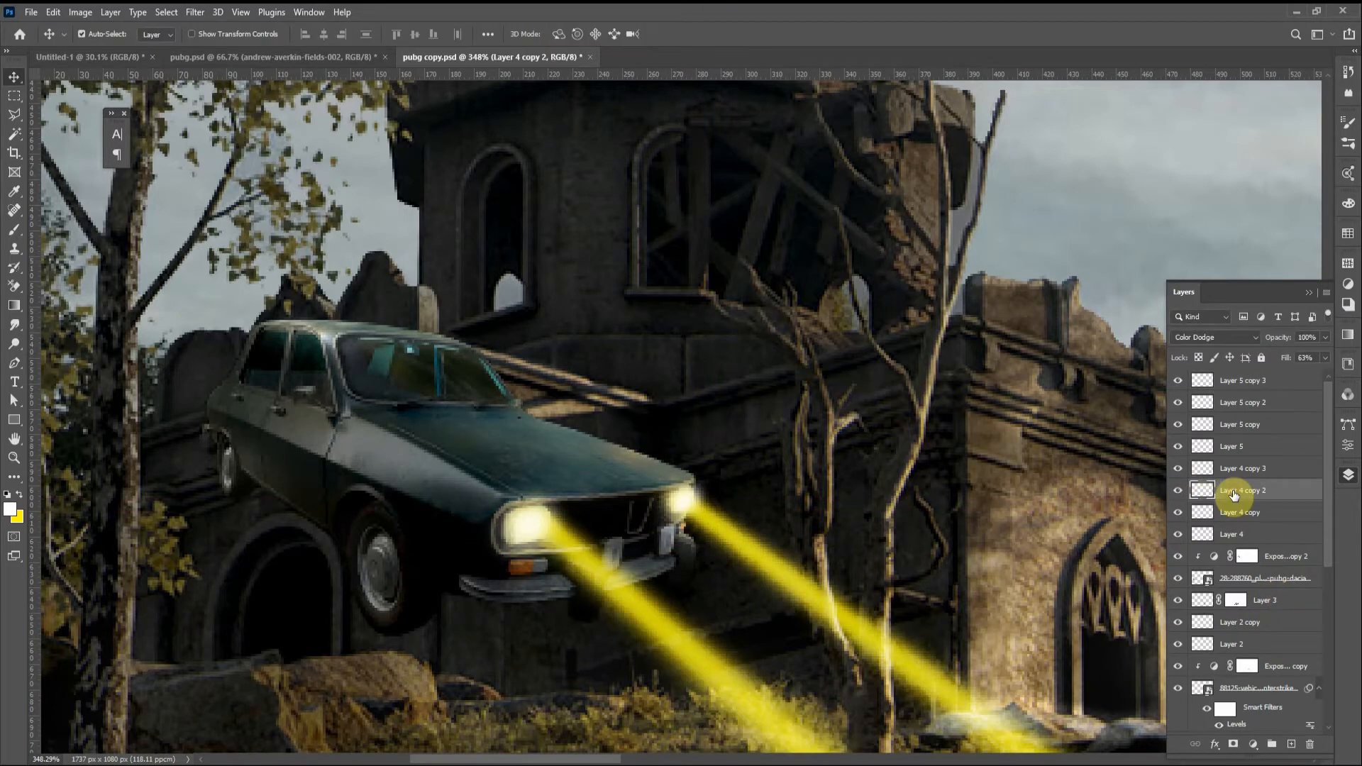
pyautogui.click(1213, 338)
pyautogui.click(1206, 482)
pyautogui.click(1234, 468)
pyautogui.click(1214, 338)
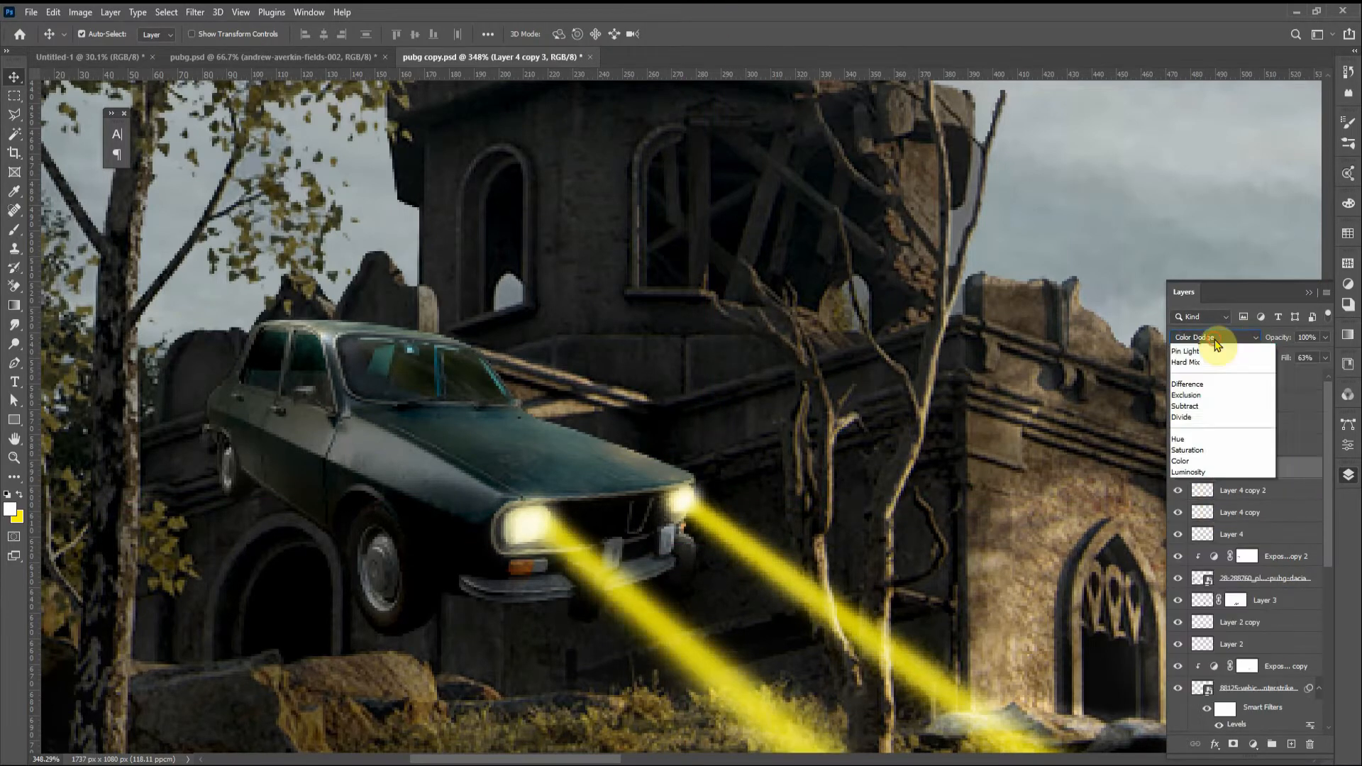
pyautogui.click(1206, 490)
pyautogui.click(1206, 490)
pyautogui.click(1215, 337)
pyautogui.click(1210, 481)
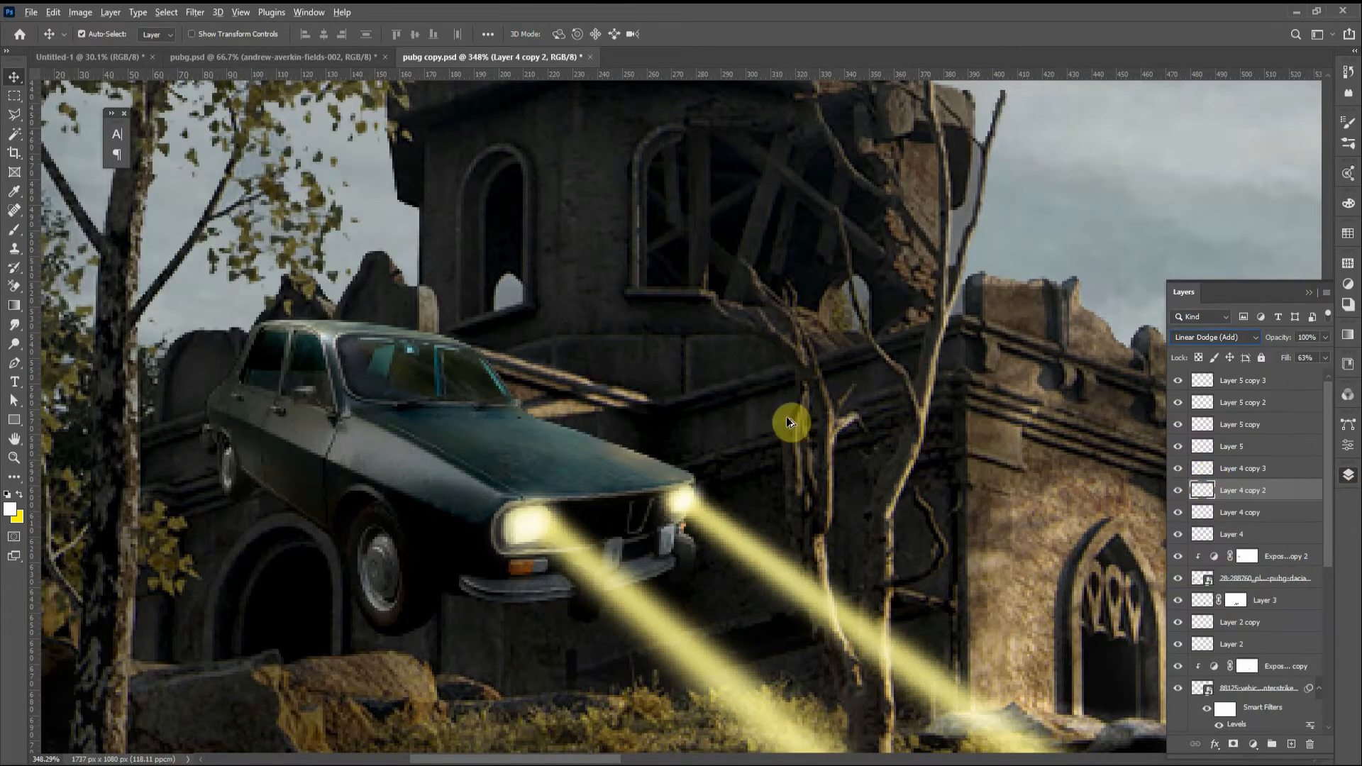
pyautogui.scroll(-5, 598, 471)
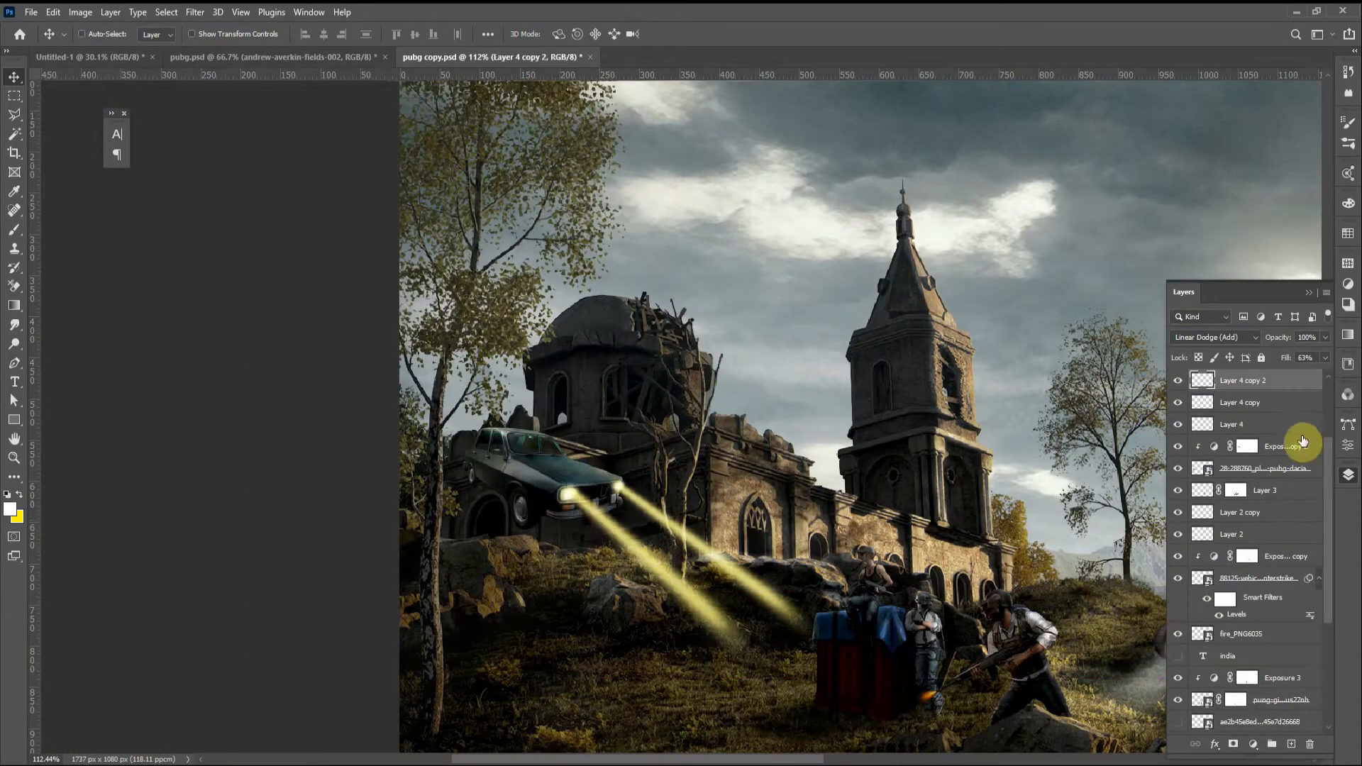
# Step: Lower the opacity of all four headlight beam layers, Layer 4 through Layer 4 copy 3, to 82%
pyautogui.keyDown('ctrl'); pyautogui.keyDown('shift'); pyautogui.click(742, 527); pyautogui.keyUp('shift'); pyautogui.keyUp('ctrl')
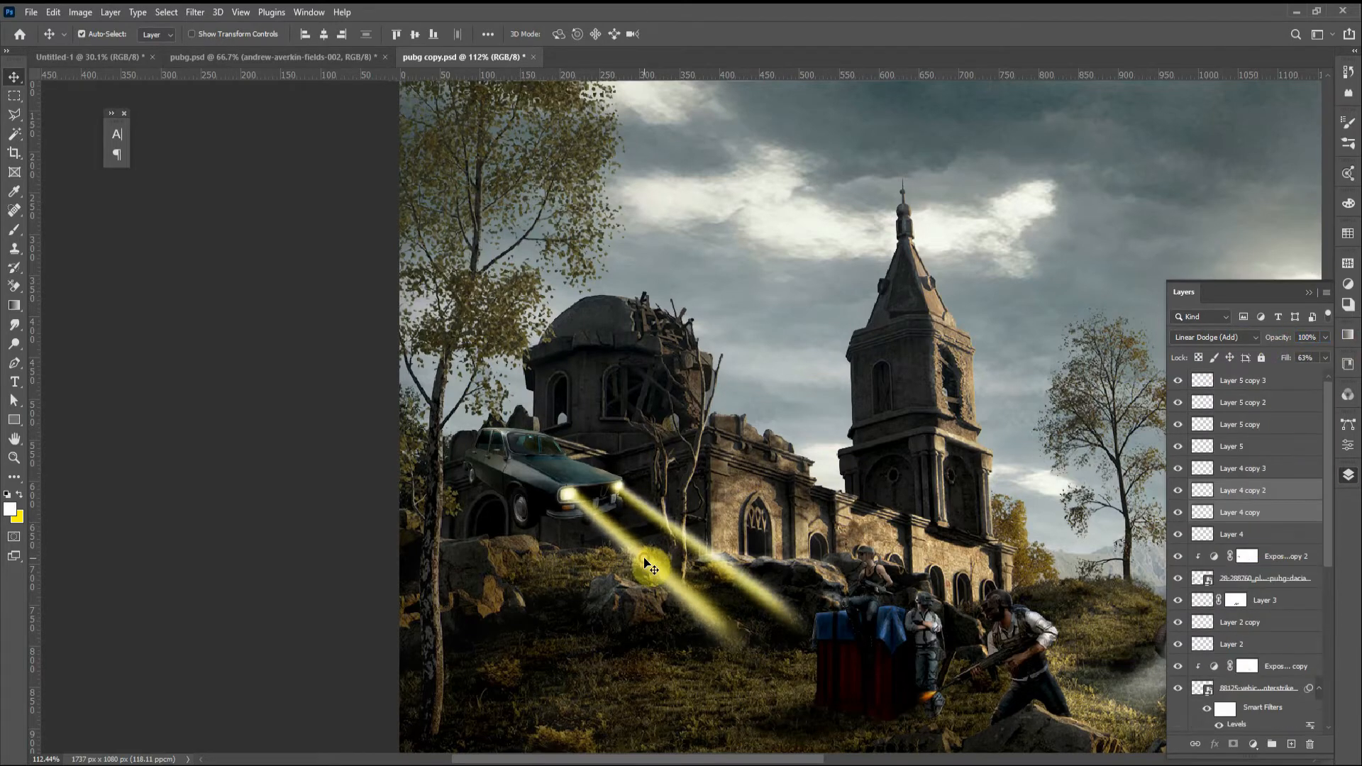
pyautogui.click(1245, 469)
pyautogui.keyDown('shift'); pyautogui.click(1254, 530); pyautogui.keyUp('shift')
pyautogui.moveTo(1285, 358); pyautogui.dragTo(1256, 340)
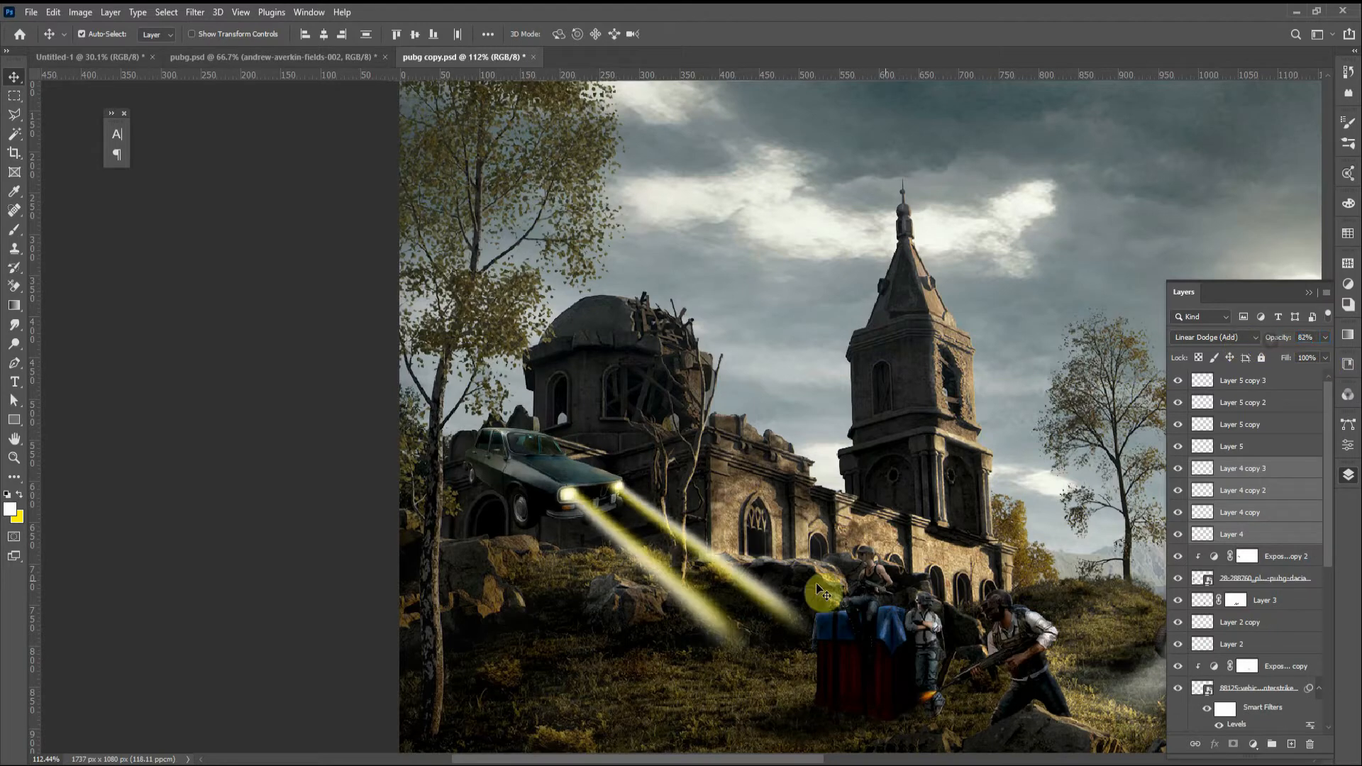
# Step: Try to soften the far headlight beam's end on Layer 4 copy 3 with the Smudge tool at 31% strength
pyautogui.press('r')
pyautogui.click(1255, 471)
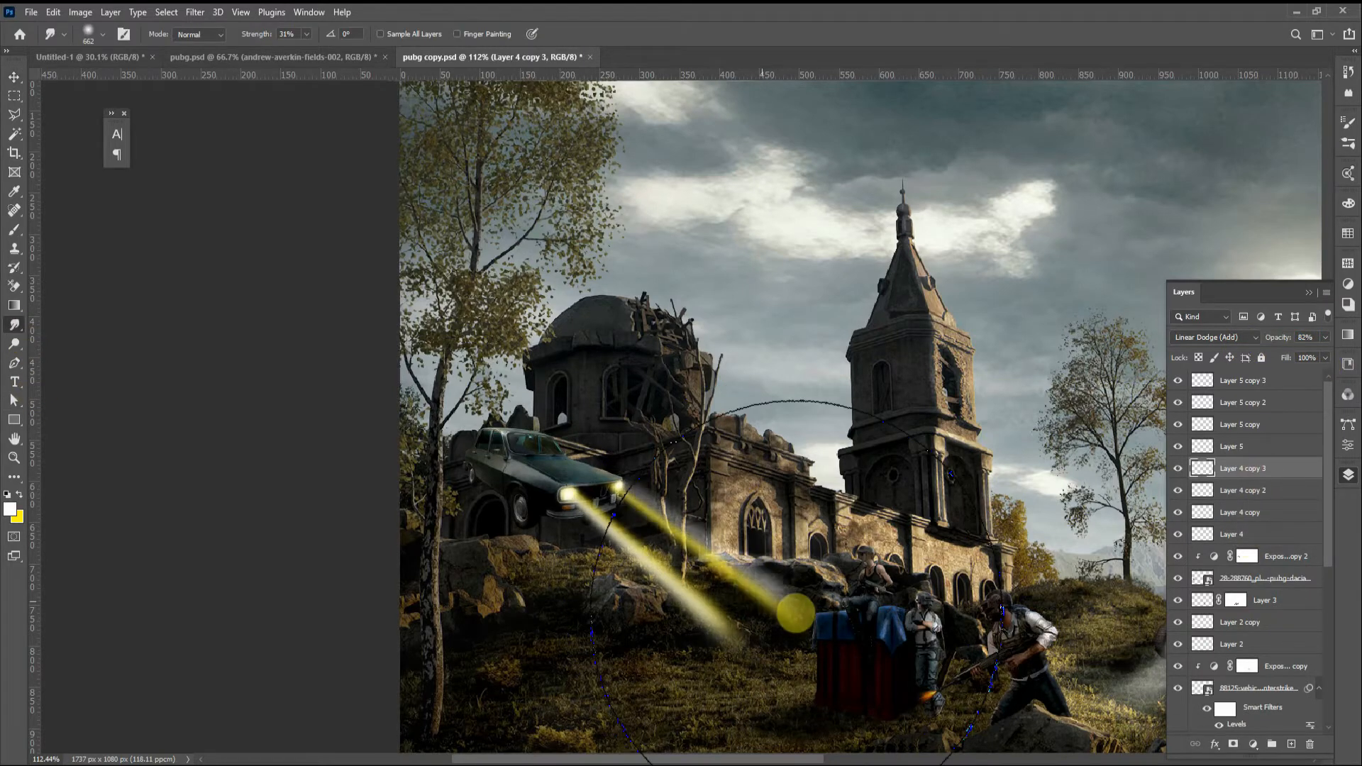
pyautogui.moveTo(796, 613); pyautogui.dragTo(991, 502)
pyautogui.hotkey('ctrl', 'z')
pyautogui.press('[')
pyautogui.press('[')
pyautogui.press('[')
pyautogui.press('[')
pyautogui.press('[')
pyautogui.press('[')
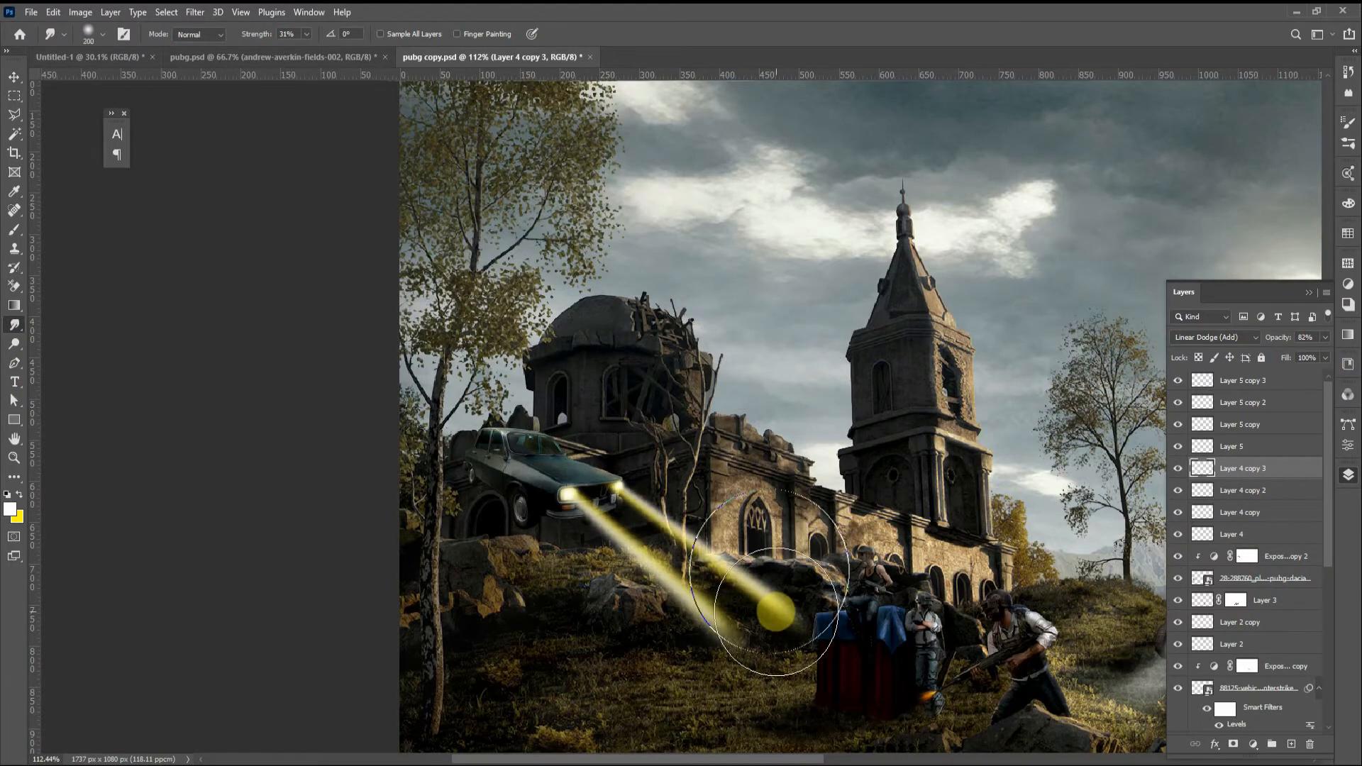
pyautogui.moveTo(776, 612); pyautogui.dragTo(816, 637)
pyautogui.moveTo(711, 569); pyautogui.dragTo(622, 629)
pyautogui.moveTo(727, 540); pyautogui.dragTo(771, 581)
pyautogui.hotkey('ctrl', 'z')
pyautogui.hotkey('ctrl', 'z')
pyautogui.hotkey('ctrl', 'z')
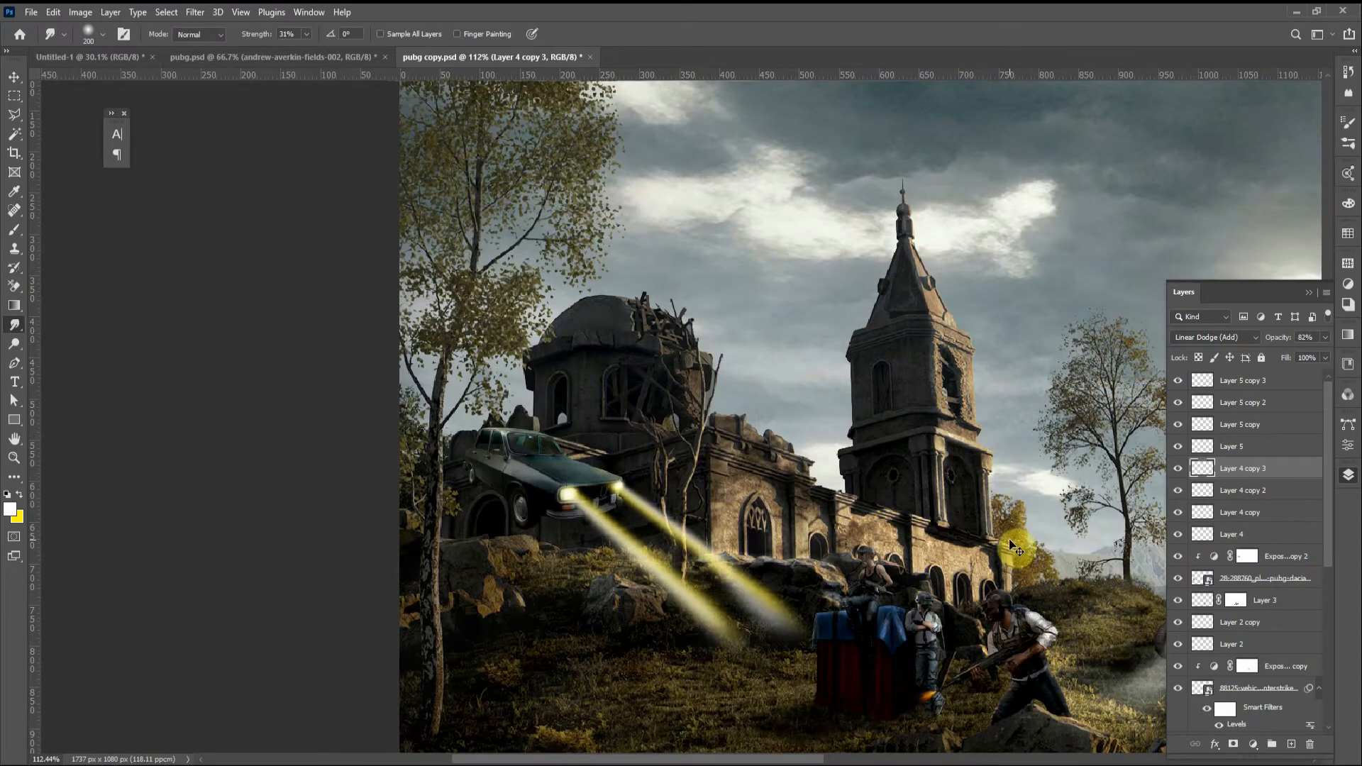
pyautogui.hotkey('ctrl', 'z')
# Step: Nudge the near headlight beam on Layer 4 copy 2 slightly to the left
pyautogui.moveTo(611, 537); pyautogui.dragTo(659, 550)
pyautogui.press('v')
pyautogui.click(659, 549)
pyautogui.press('Left')
pyautogui.press('Left')
pyautogui.press('Left')
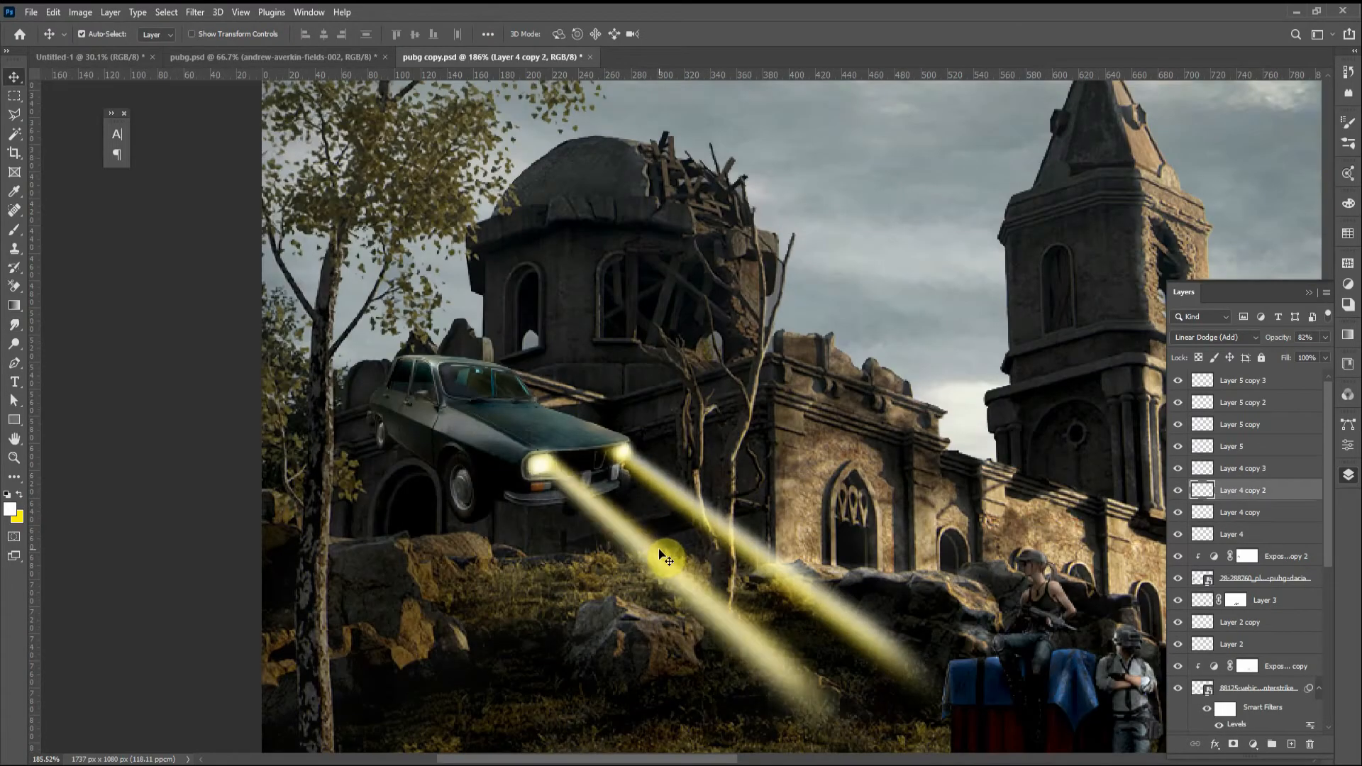
# Step: Reduce the fill of the four headlight beam layers, setting Layer 4 and Layer 4 copy to 28%
pyautogui.click(1252, 470)
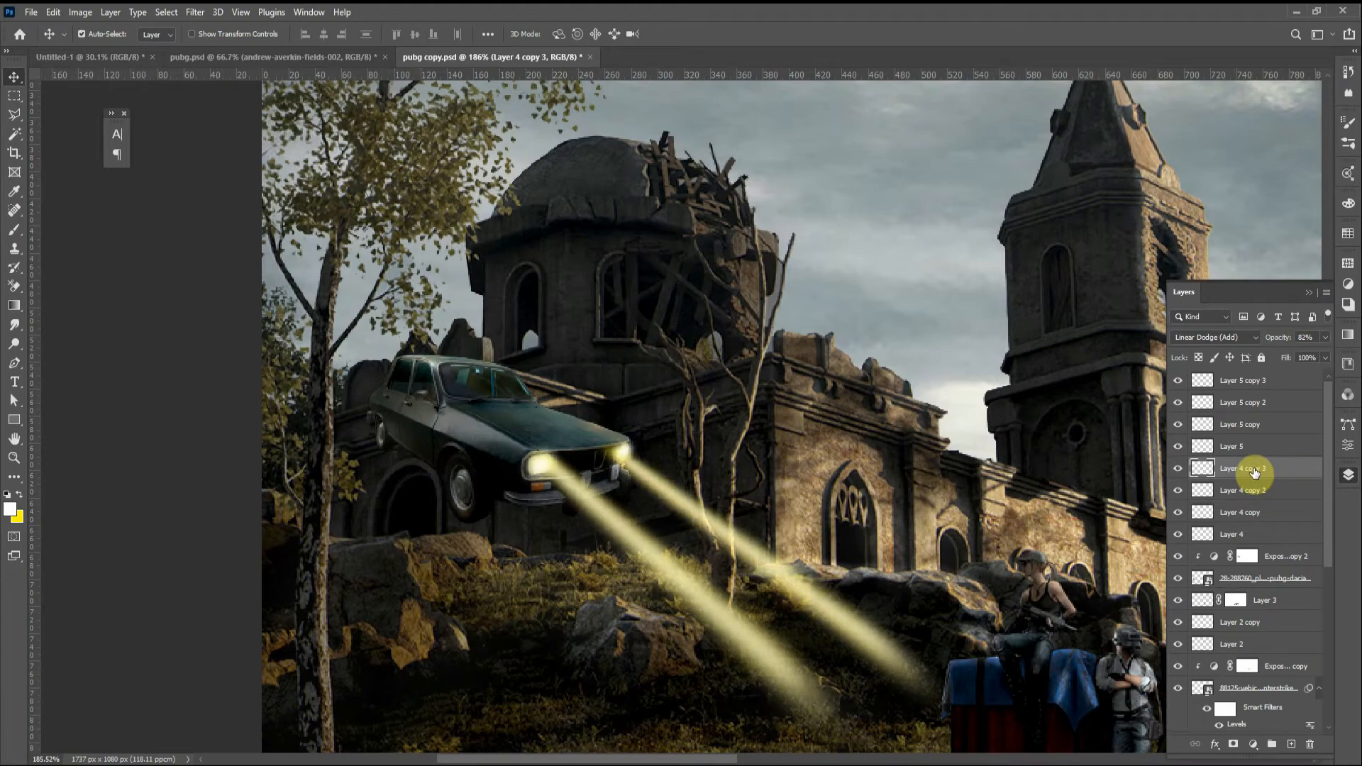
pyautogui.keyDown('shift'); pyautogui.click(1253, 490); pyautogui.keyUp('shift')
pyautogui.moveTo(1285, 358); pyautogui.dragTo(1236, 366)
pyautogui.click(1263, 516)
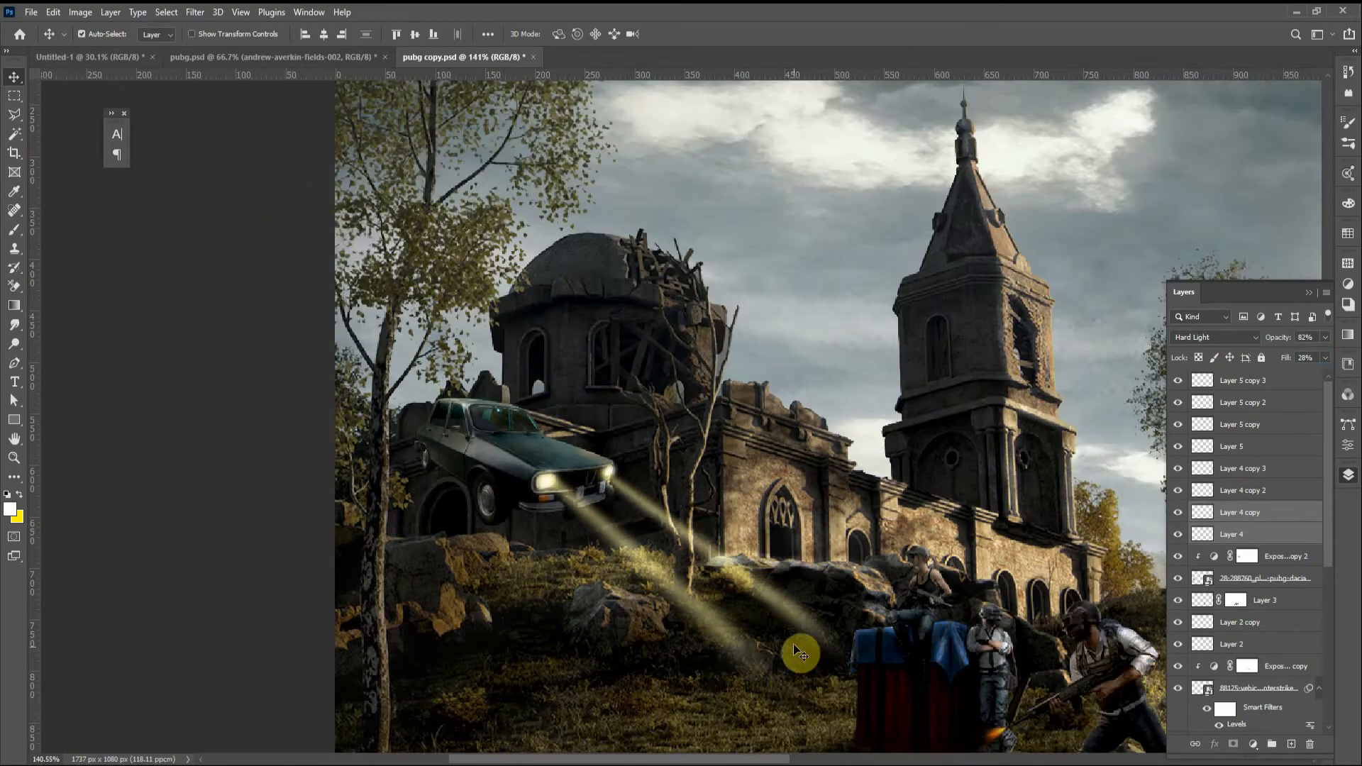
# Step: Paint black on the Exposure 1 mask to brighten the ground and rocks lit by the green car's headlights
pyautogui.click(1246, 724)
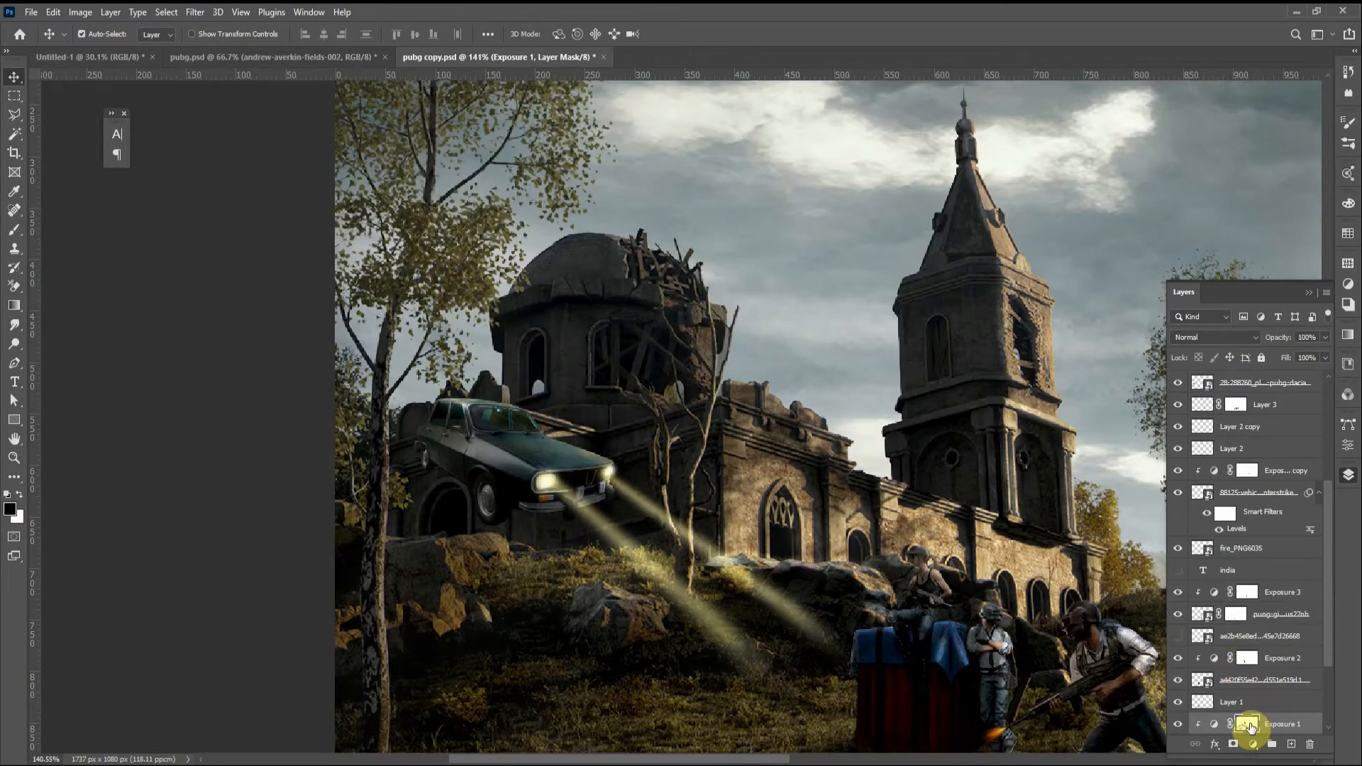
pyautogui.moveTo(665, 559)
pyautogui.mouseDown()
pyautogui.moveTo(746, 624)
pyautogui.moveTo(802, 641)
pyautogui.moveTo(647, 575)
pyautogui.moveTo(592, 575)
pyautogui.moveTo(830, 668)
pyautogui.moveTo(764, 635)
pyautogui.moveTo(717, 679)
pyautogui.mouseUp()
pyautogui.moveTo(866, 577); pyautogui.dragTo(867, 552)
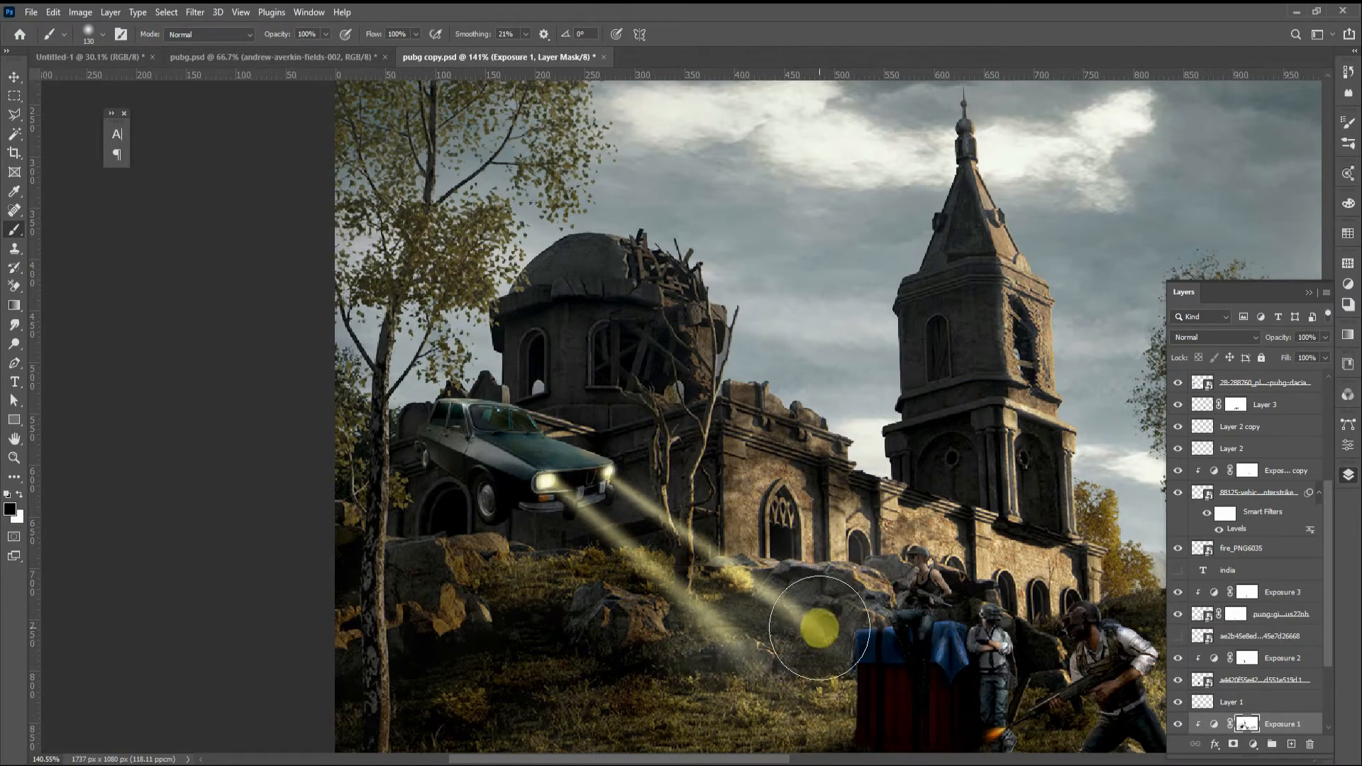
# Step: Paint black on the Exposure 3 and Exposure 2 masks to light the characters and the crate
pyautogui.click(1246, 592)
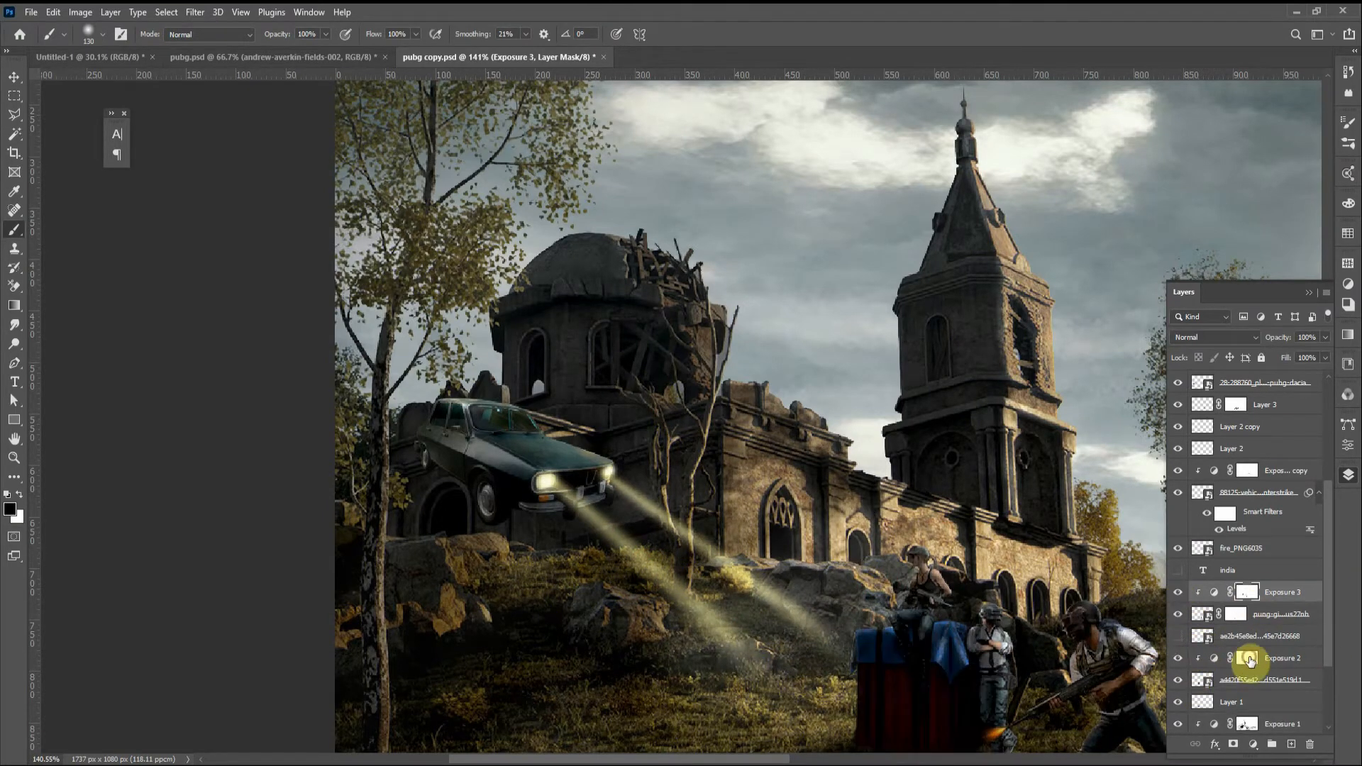
pyautogui.click(1250, 660)
pyautogui.moveTo(820, 681); pyautogui.dragTo(827, 543)
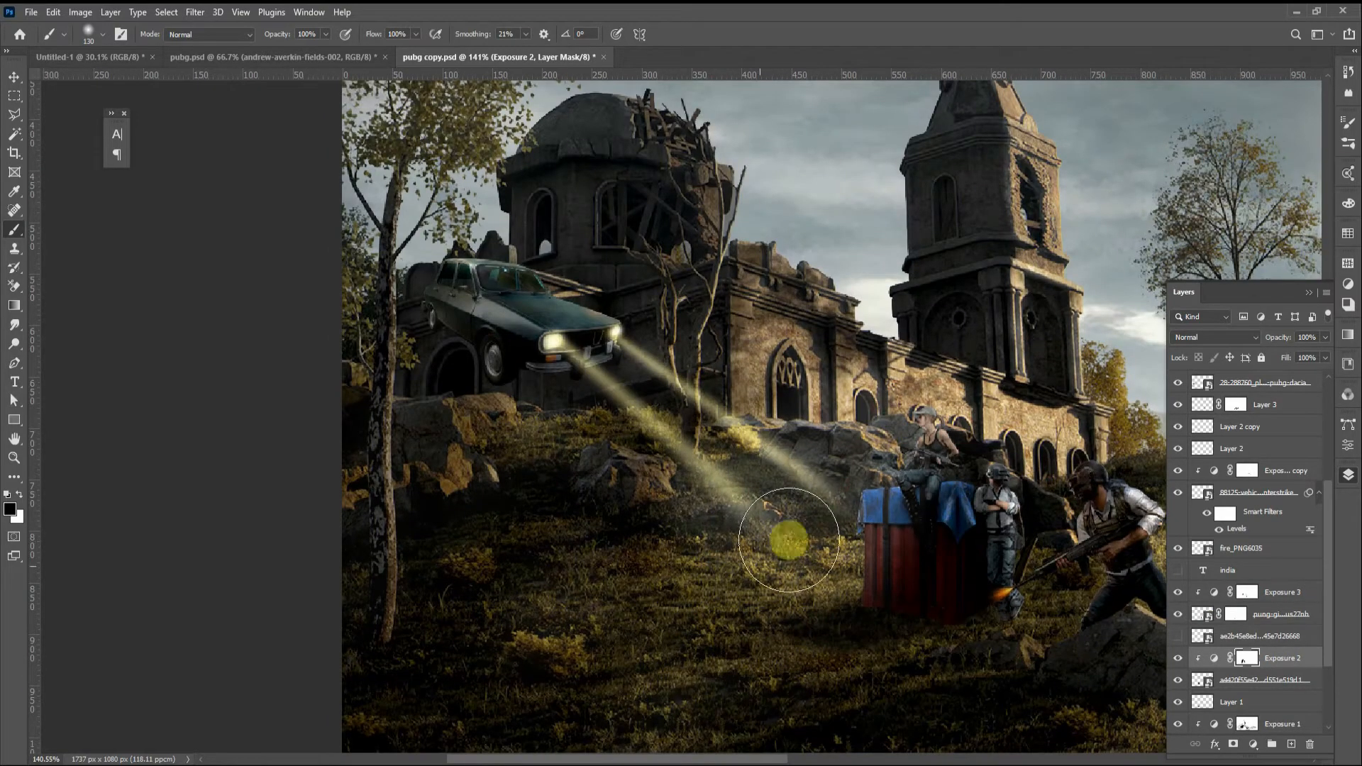
pyautogui.moveTo(1021, 512); pyautogui.dragTo(1044, 654)
pyautogui.scroll(-4, 823, 564)
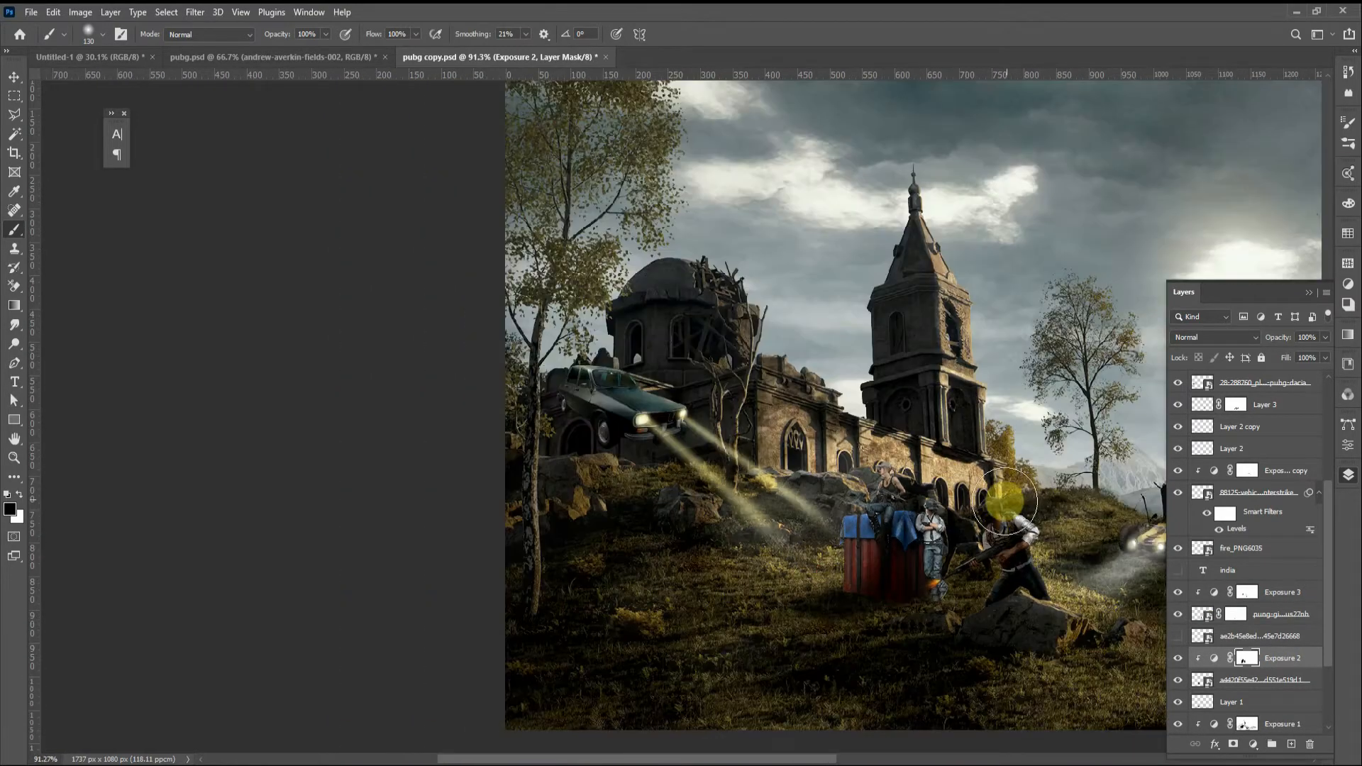
pyautogui.scroll(3, 769, 493)
# Step: Apply Levels to the green car layer with a black input of 24 and a midtone of 1.24
pyautogui.click(1259, 383)
pyautogui.hotkey('ctrl', 'l')
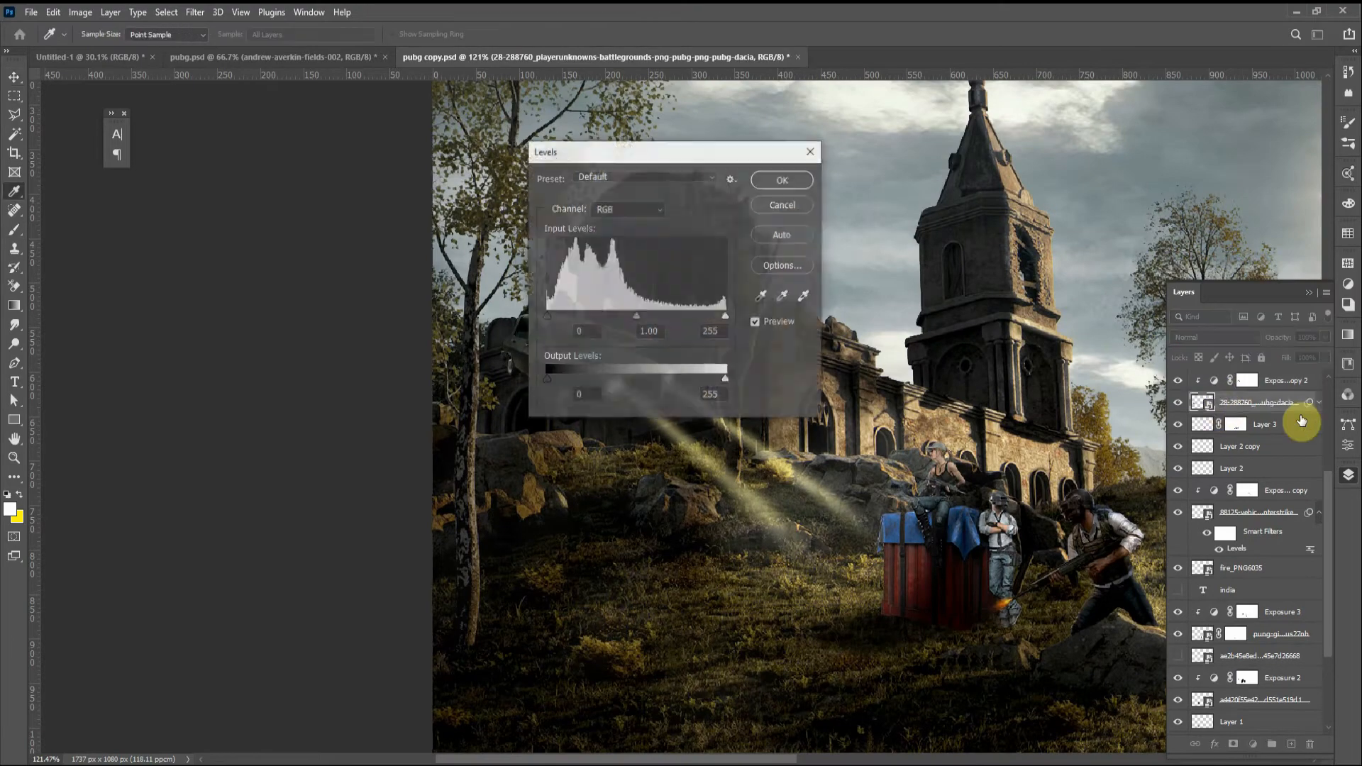
pyautogui.moveTo(697, 161); pyautogui.dragTo(913, 202)
pyautogui.moveTo(851, 354)
pyautogui.mouseDown()
pyautogui.moveTo(860, 361)
pyautogui.moveTo(848, 362)
pyautogui.mouseUp()
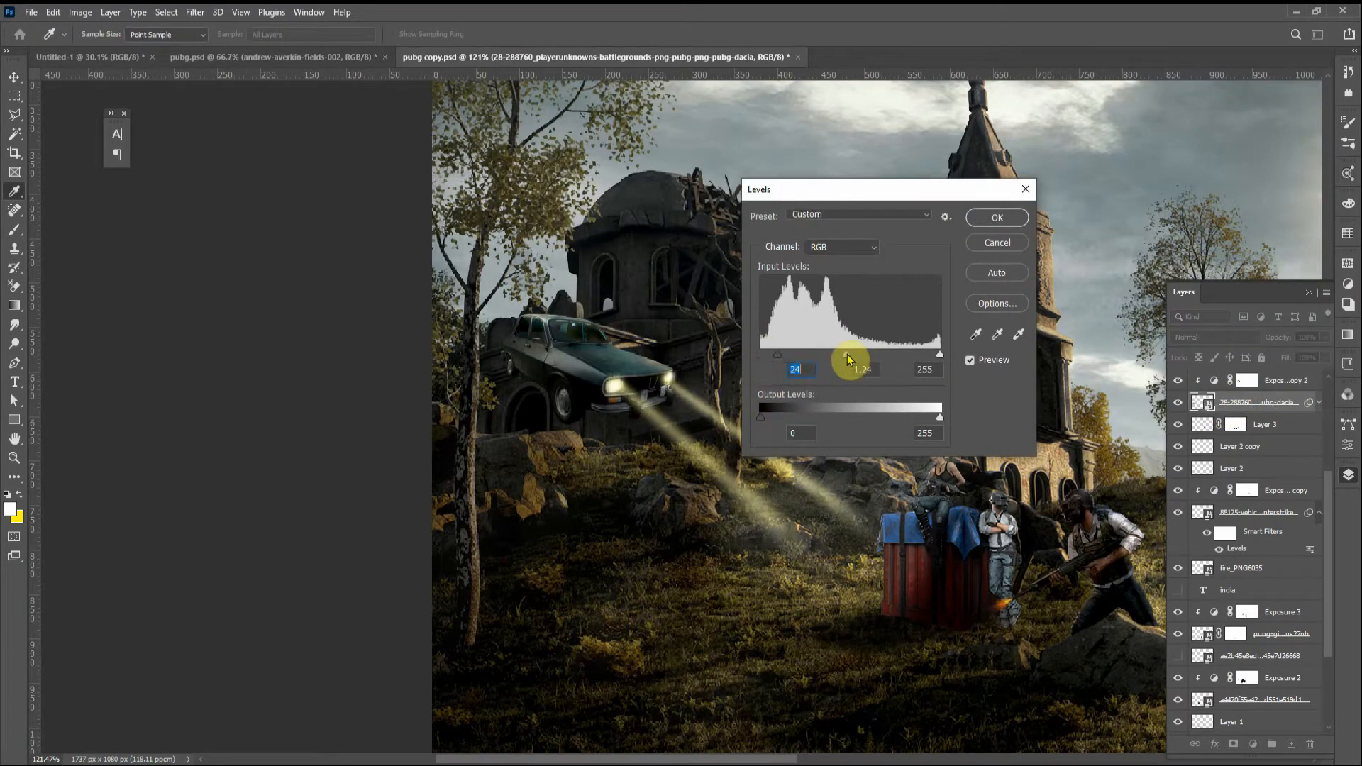
pyautogui.press('Return')
pyautogui.scroll(-5, 752, 449)
# Step: Apply Levels to the cloudy sky layer with a black input of 17
pyautogui.click(760, 450)
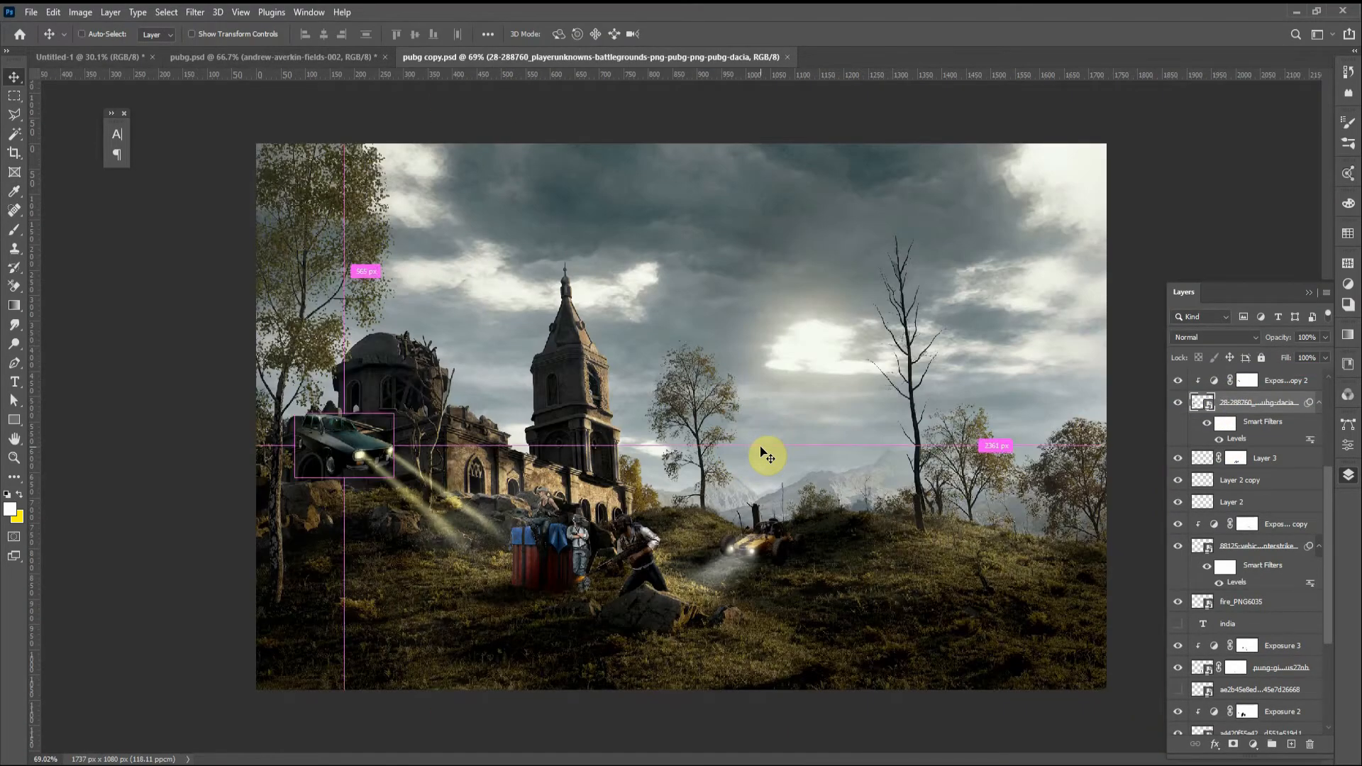
pyautogui.hotkey('ctrl', 'l')
pyautogui.moveTo(762, 355); pyautogui.dragTo(773, 356)
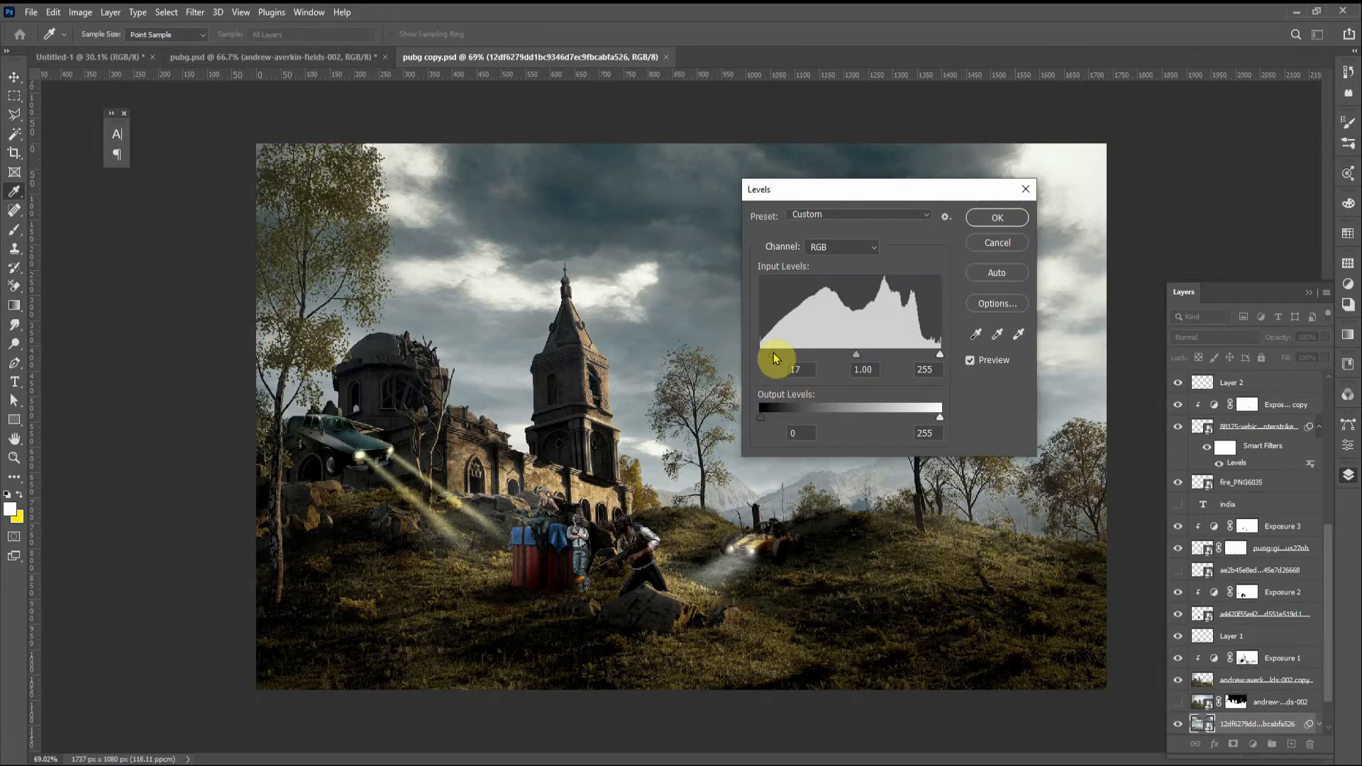
pyautogui.click(997, 217)
# Step: Add an Exposure adjustment clipped to the sky layer and set its exposure to -1.86
pyautogui.click(1252, 745)
pyautogui.click(1273, 568)
pyautogui.moveTo(1243, 378); pyautogui.dragTo(1223, 382)
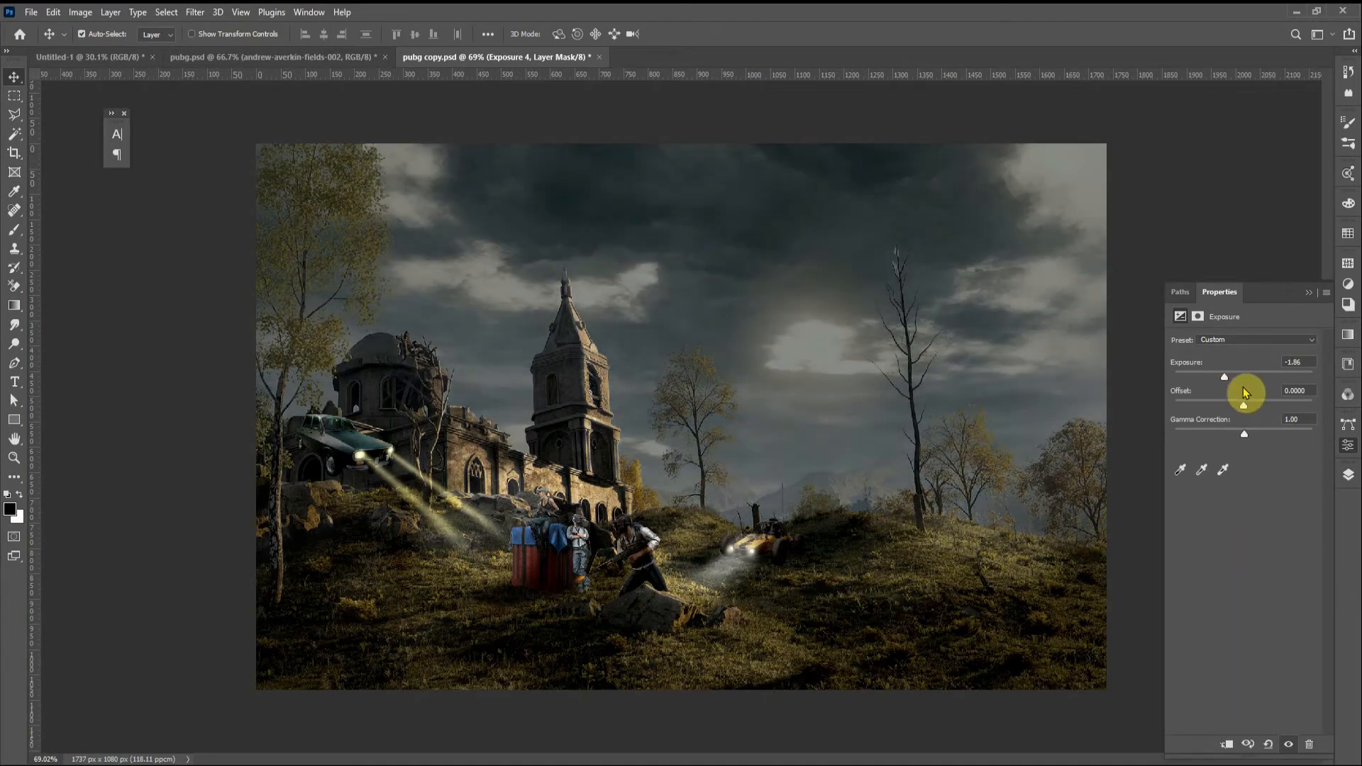
pyautogui.click(1170, 152)
# Step: Paint a soft black spot on the Exposure 4 mask over the sun to bring back its glow
pyautogui.click(1347, 475)
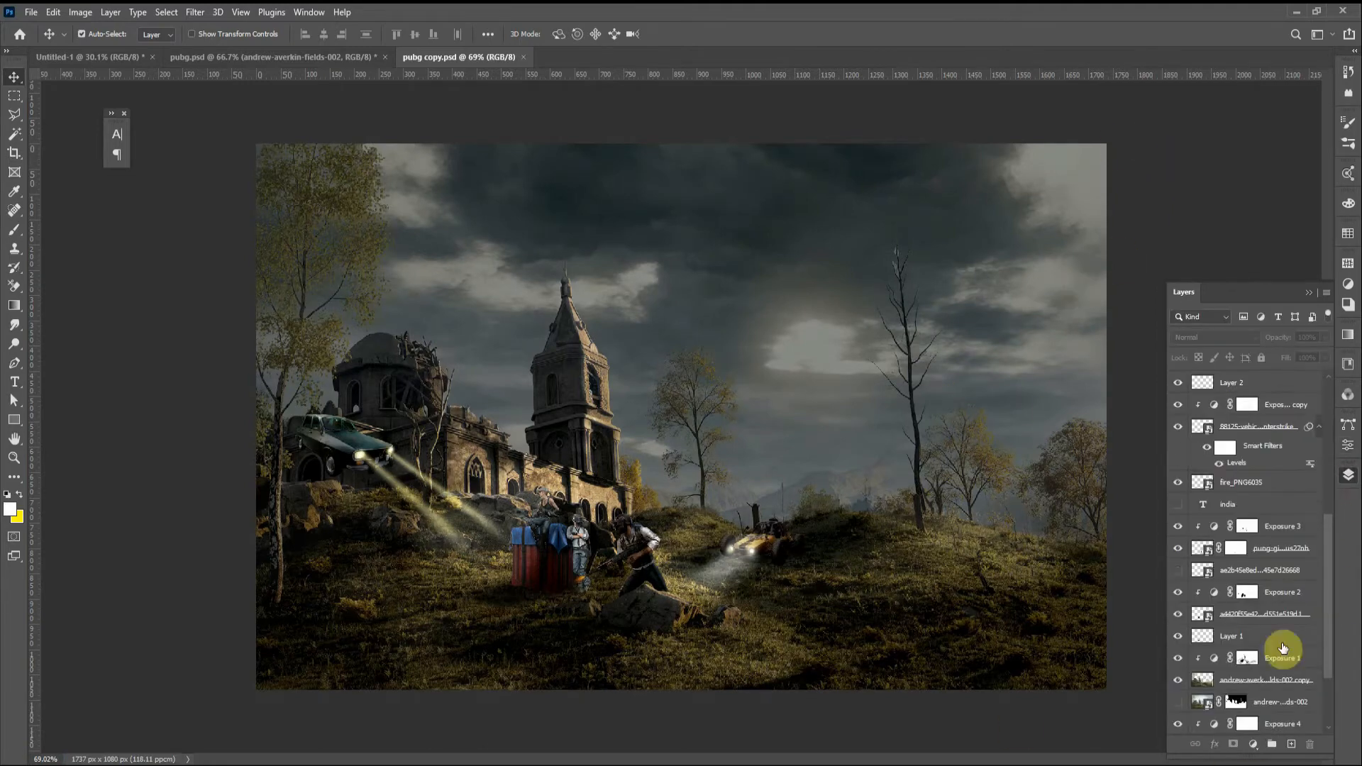
pyautogui.scroll(-2, 1283, 647)
pyautogui.click(1251, 631)
pyautogui.press('b')
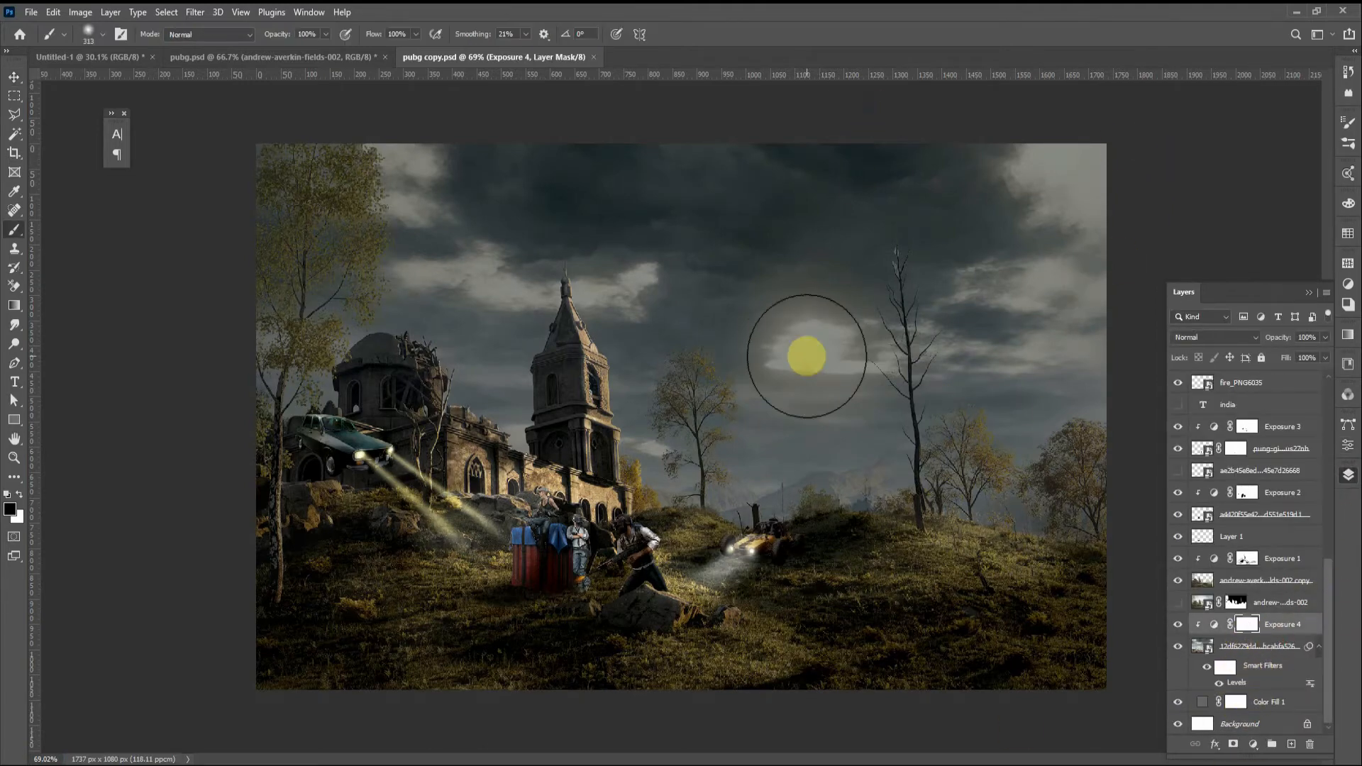
pyautogui.click(797, 362)
pyautogui.hotkey('ctrl', 'z')
pyautogui.click(822, 343)
pyautogui.press('v')
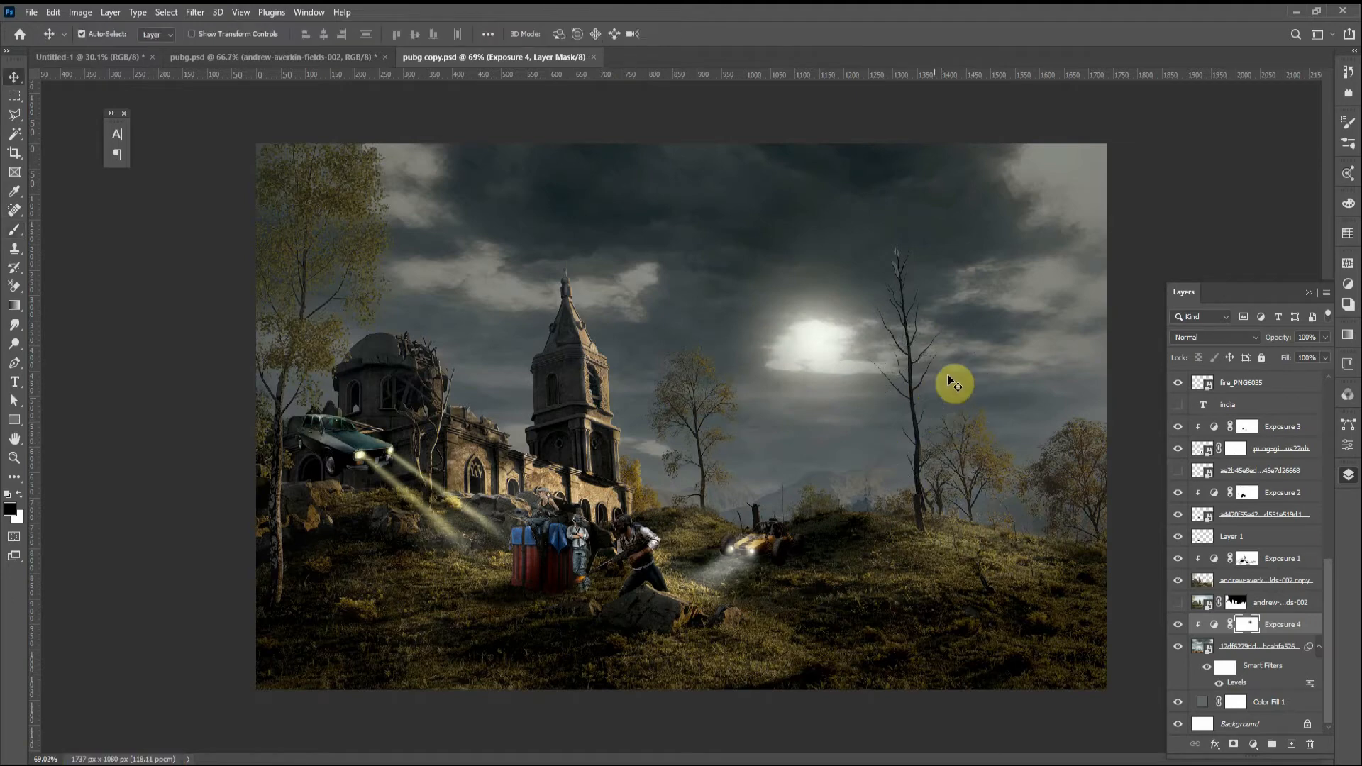
# Step: Show the hidden helmeted character layer and bring it to the front of the layer stack
pyautogui.scroll(4, 1220, 554)
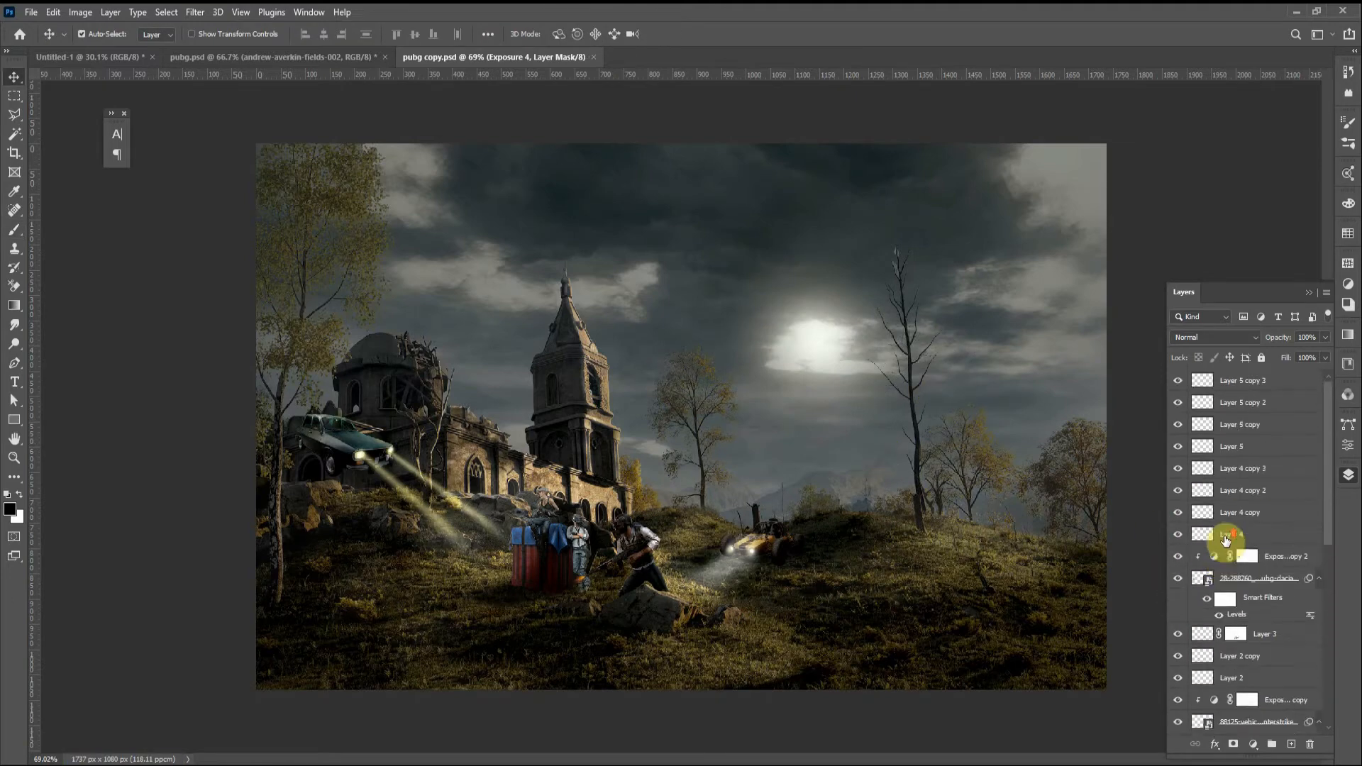
pyautogui.click(1177, 645)
pyautogui.moveTo(970, 485)
pyautogui.mouseDown()
pyautogui.moveTo(366, 507)
pyautogui.moveTo(372, 495)
pyautogui.moveTo(962, 502)
pyautogui.moveTo(952, 469)
pyautogui.mouseUp()
pyautogui.hotkey('ctrl', 'shift', ']')
# Step: Scale up the helmeted character and place him in the foreground on the scene's right side, beside the sun
pyautogui.hotkey('ctrl', 't')
pyautogui.moveTo(959, 305); pyautogui.dragTo(972, 168)
pyautogui.moveTo(968, 356)
pyautogui.mouseDown()
pyautogui.moveTo(976, 389)
pyautogui.moveTo(979, 369)
pyautogui.mouseUp()
pyautogui.press('Return')
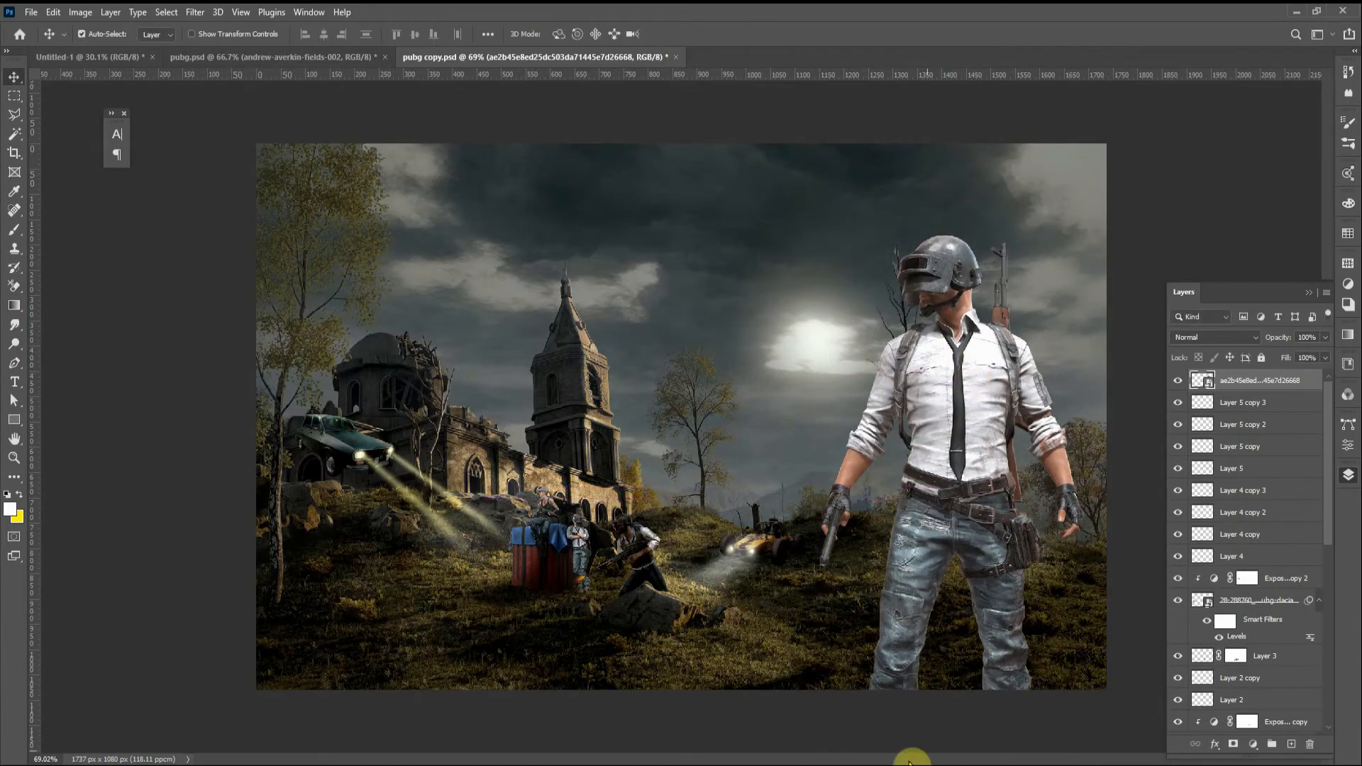
pyautogui.moveTo(950, 525); pyautogui.dragTo(917, 525)
# Step: Add an Exposure adjustment clipped to the helmeted character and lower the exposure to darken him
pyautogui.click(1252, 744)
pyautogui.click(1277, 569)
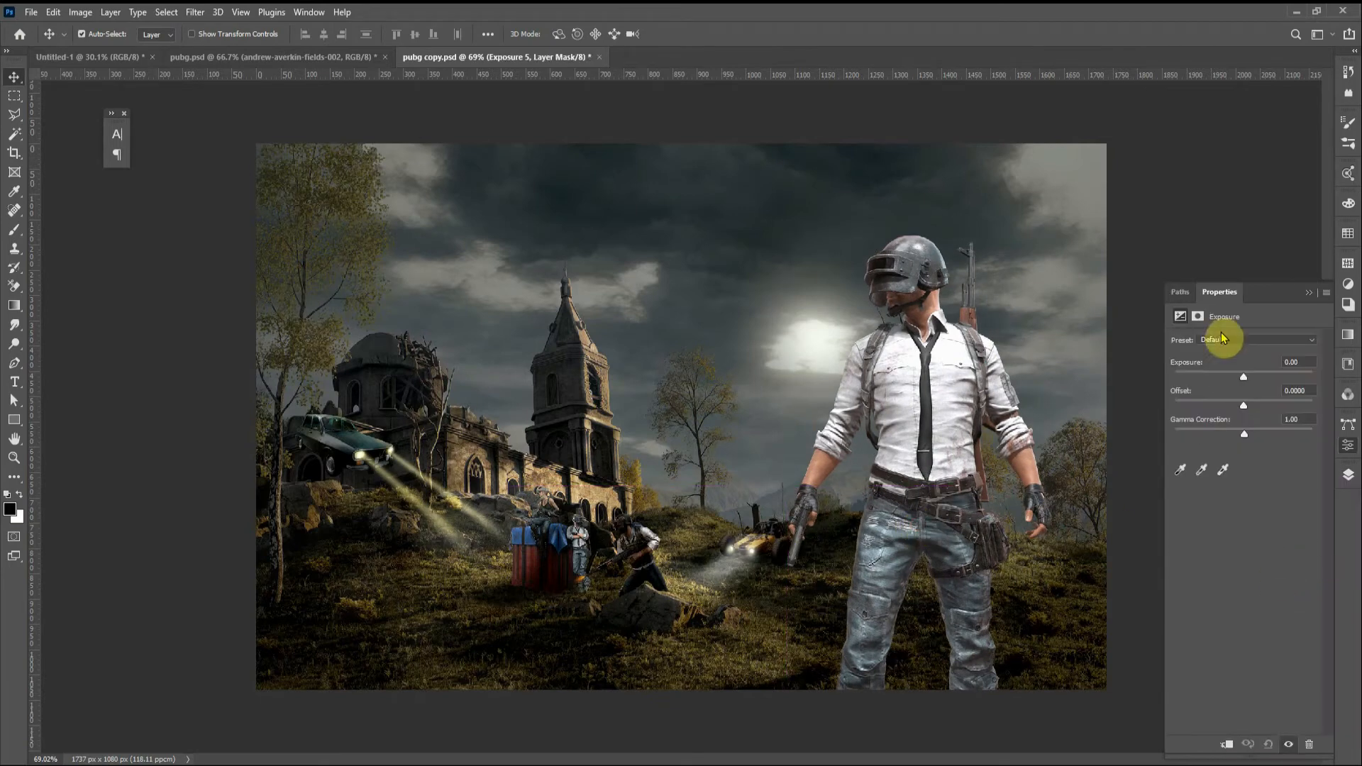
pyautogui.moveTo(1243, 374); pyautogui.dragTo(1245, 408)
pyautogui.click(1347, 474)
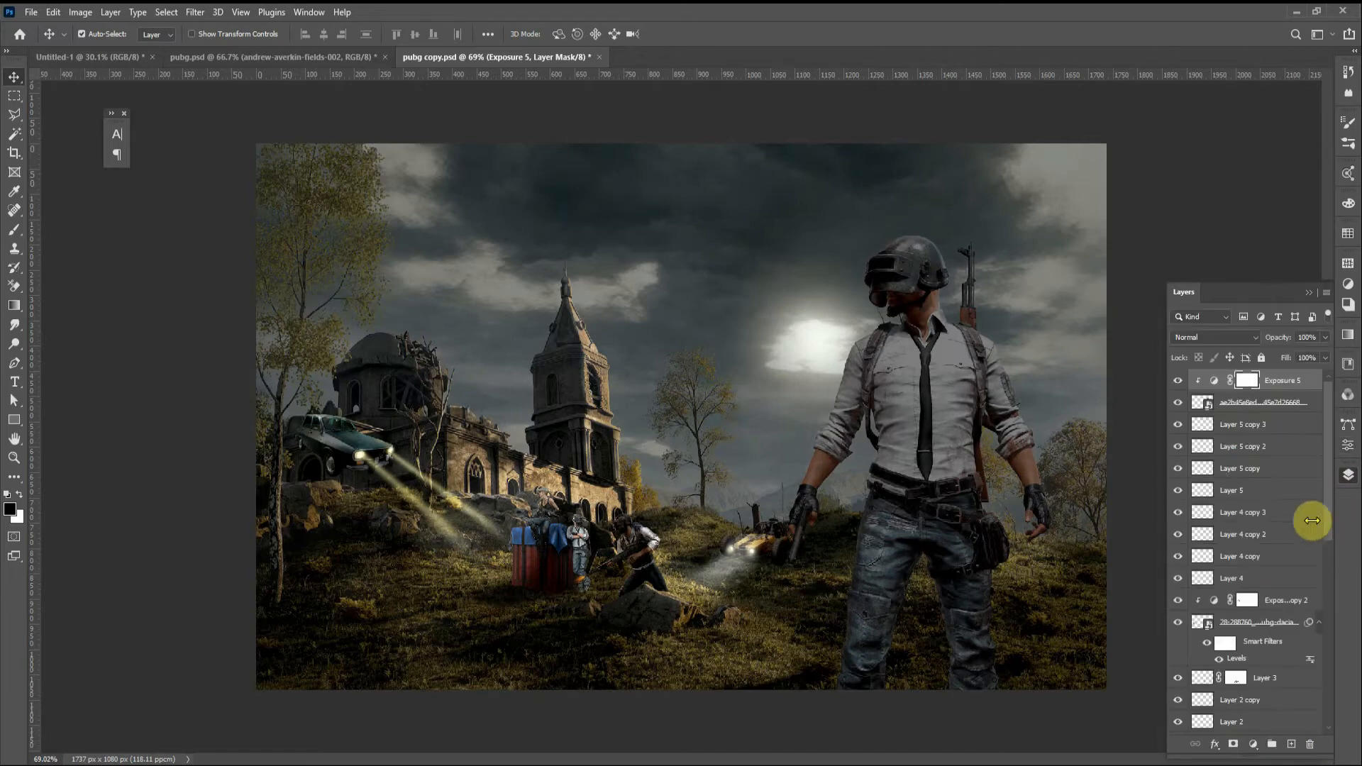
# Step: Paint black on the Exposure 5 mask to relight the character's edges, shirt and trousers, reducing the brush opacity to 52%
pyautogui.press('b')
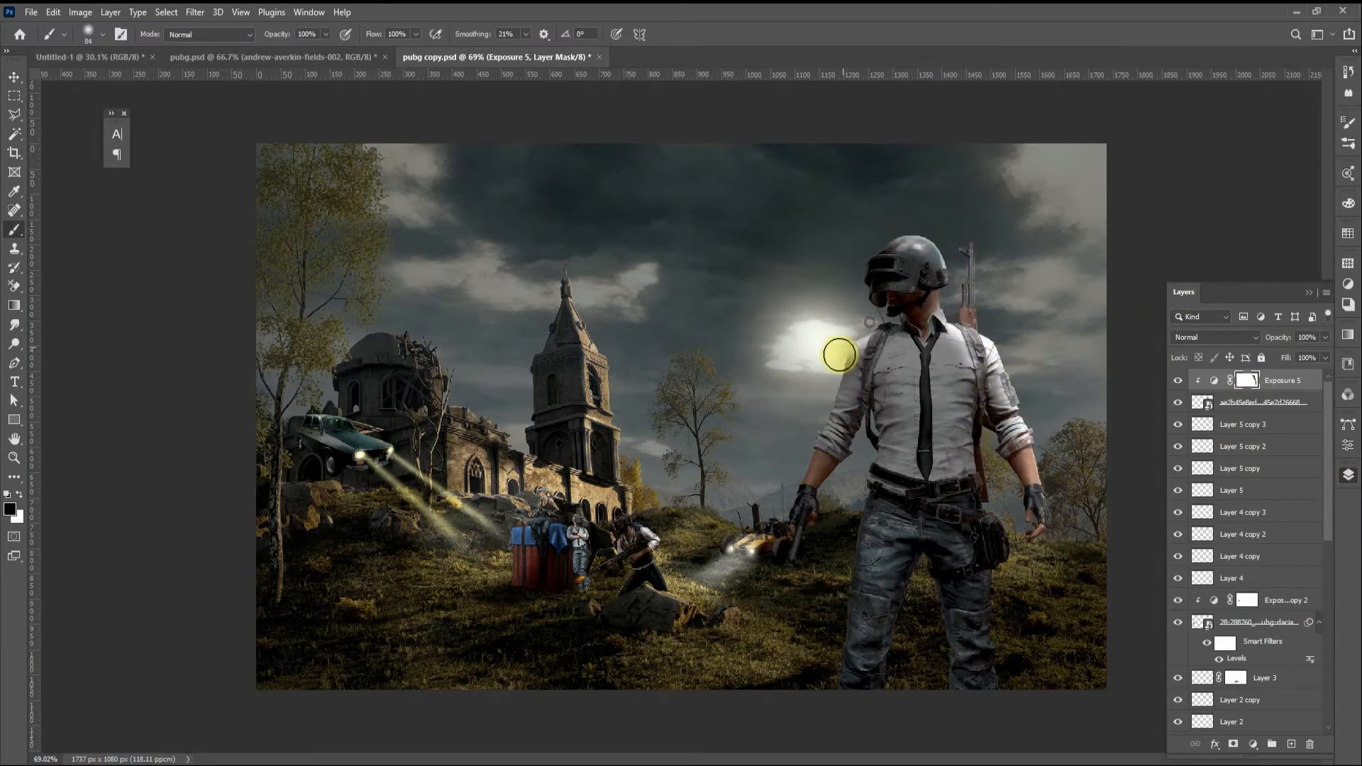
pyautogui.moveTo(1002, 539); pyautogui.dragTo(907, 605)
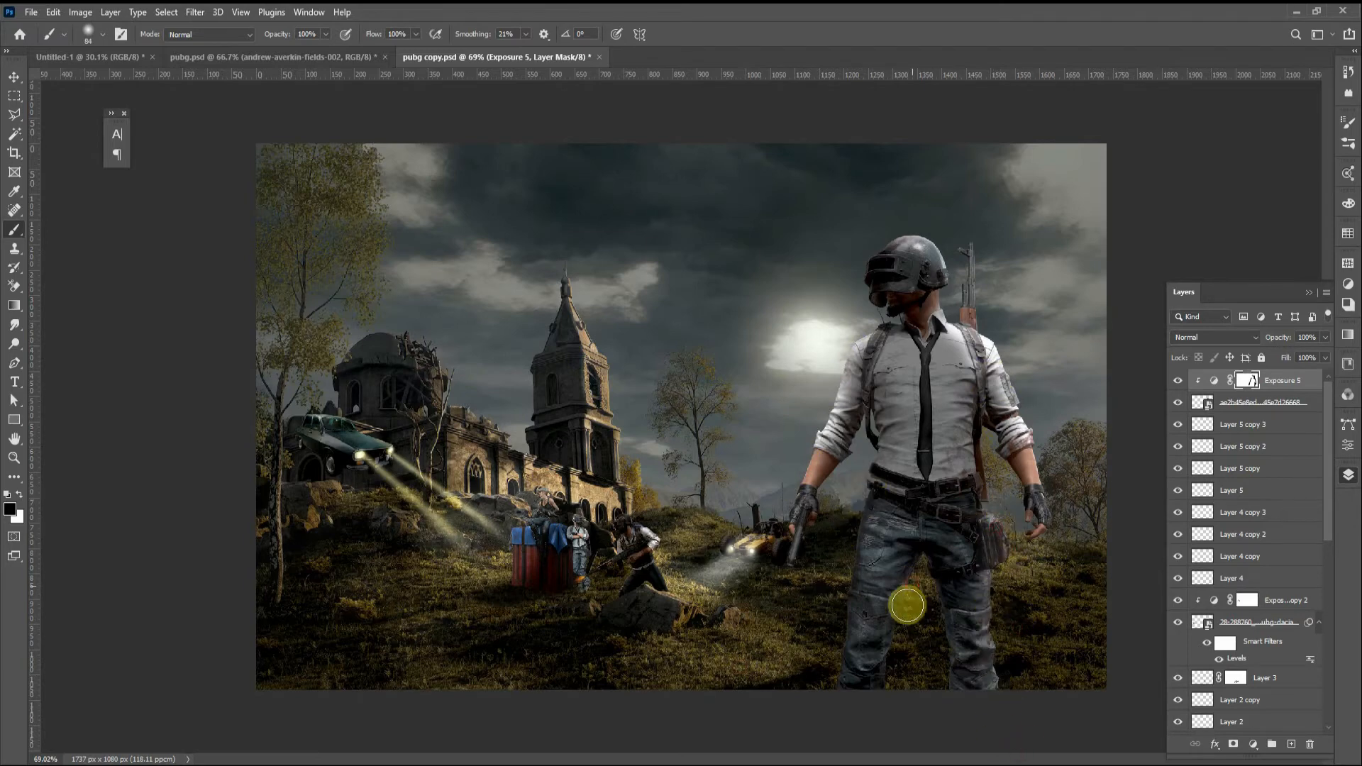
pyautogui.moveTo(954, 350)
pyautogui.mouseDown()
pyautogui.moveTo(948, 442)
pyautogui.moveTo(970, 326)
pyautogui.moveTo(1005, 397)
pyautogui.mouseUp()
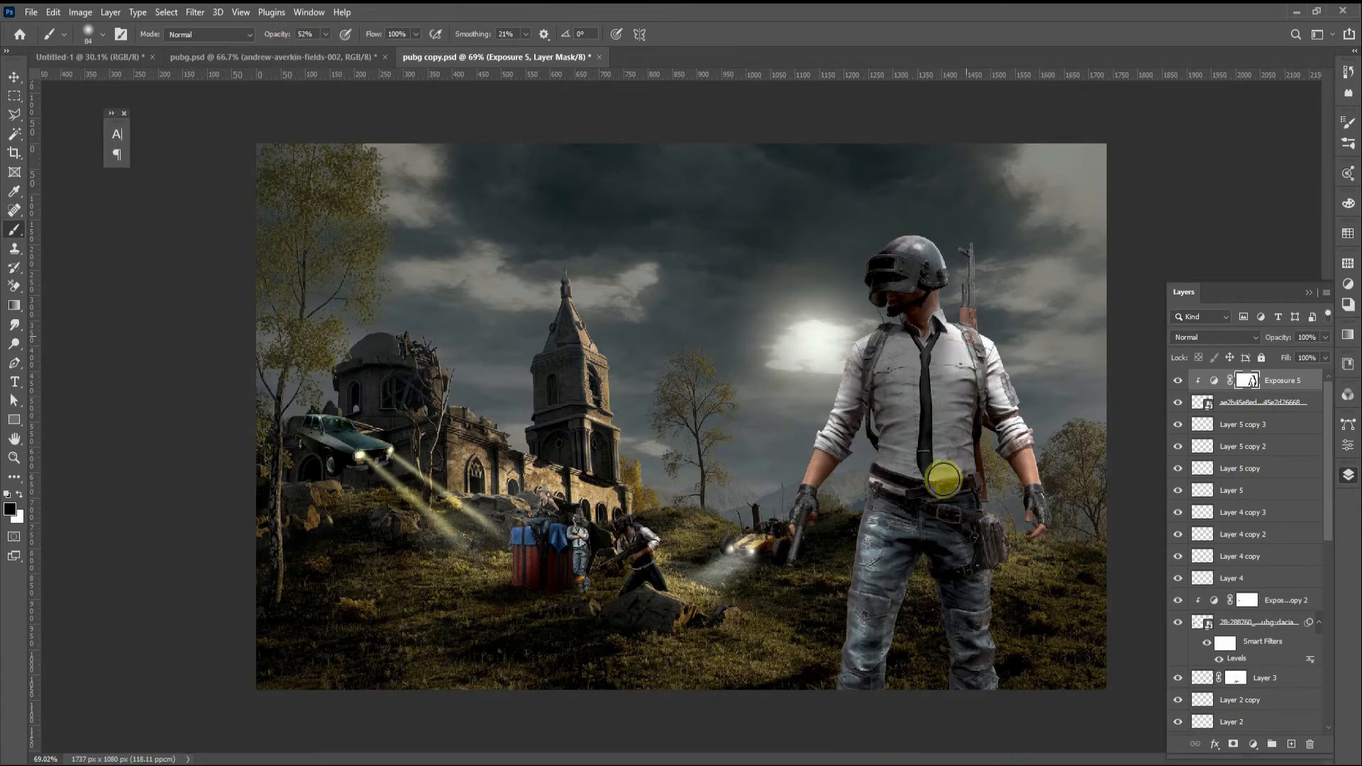
pyautogui.moveTo(943, 479)
pyautogui.mouseDown()
pyautogui.moveTo(978, 523)
pyautogui.moveTo(971, 613)
pyautogui.mouseUp()
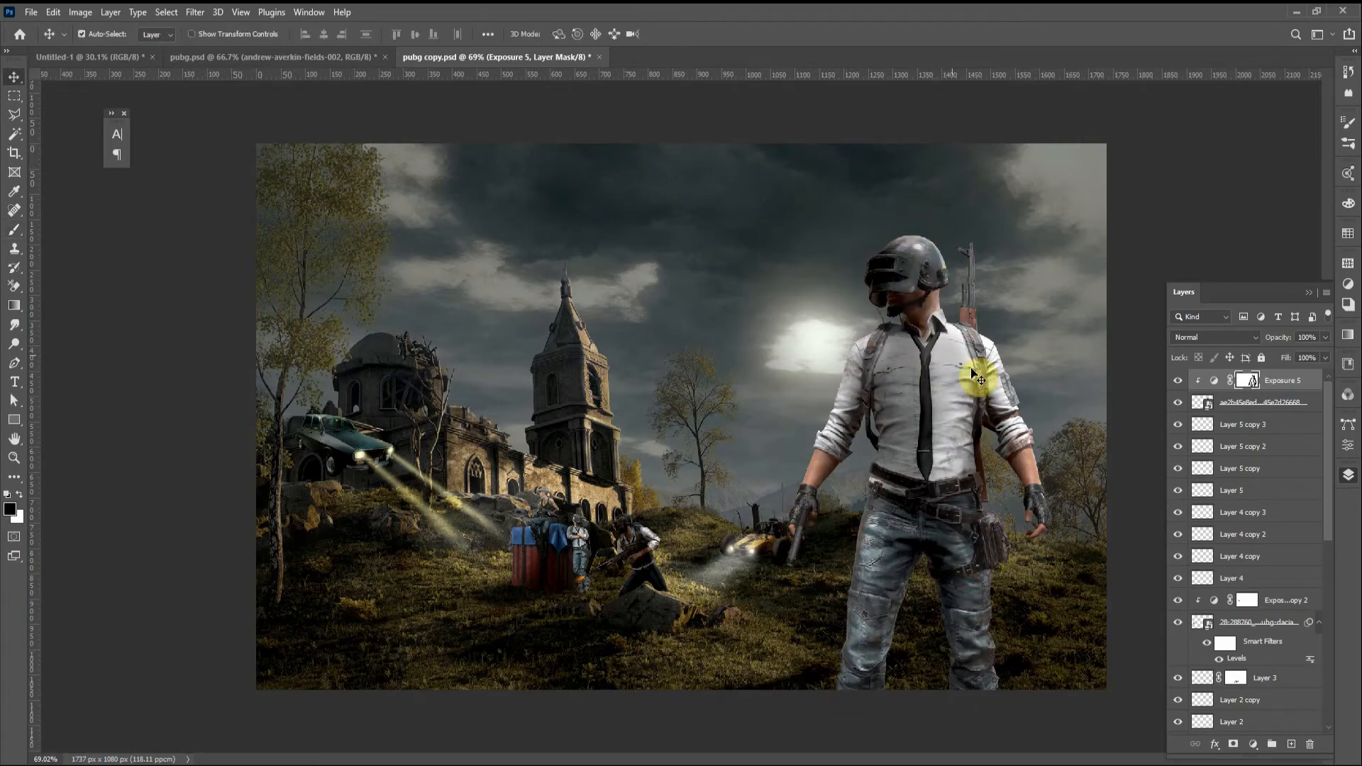
# Step: Apply Levels to the helmeted character layer with a black input of 20 and save the document
pyautogui.click(1256, 402)
pyautogui.hotkey('ctrl', 'l')
pyautogui.moveTo(760, 354); pyautogui.dragTo(778, 354)
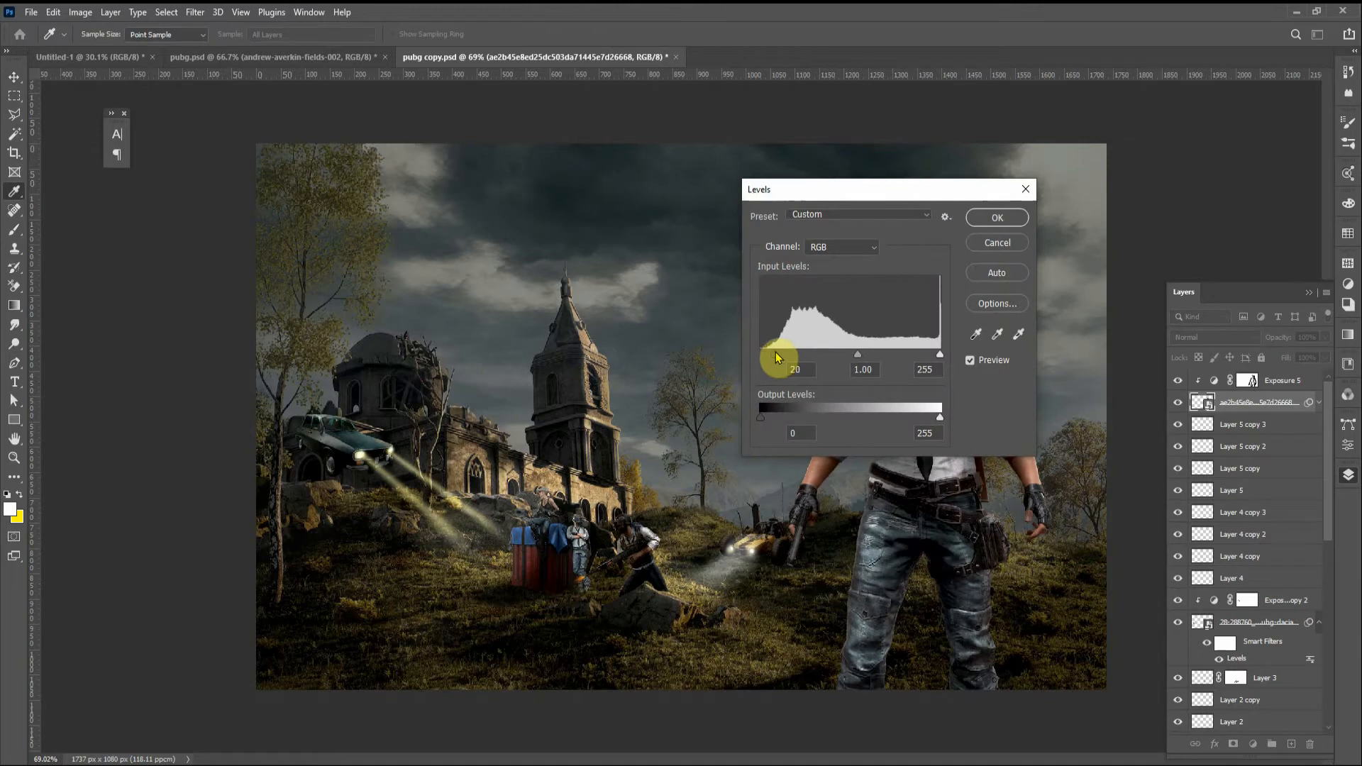
pyautogui.press('Return')
pyautogui.hotkey('ctrl', 's')
pyautogui.press('v')
pyautogui.click(490, 427)
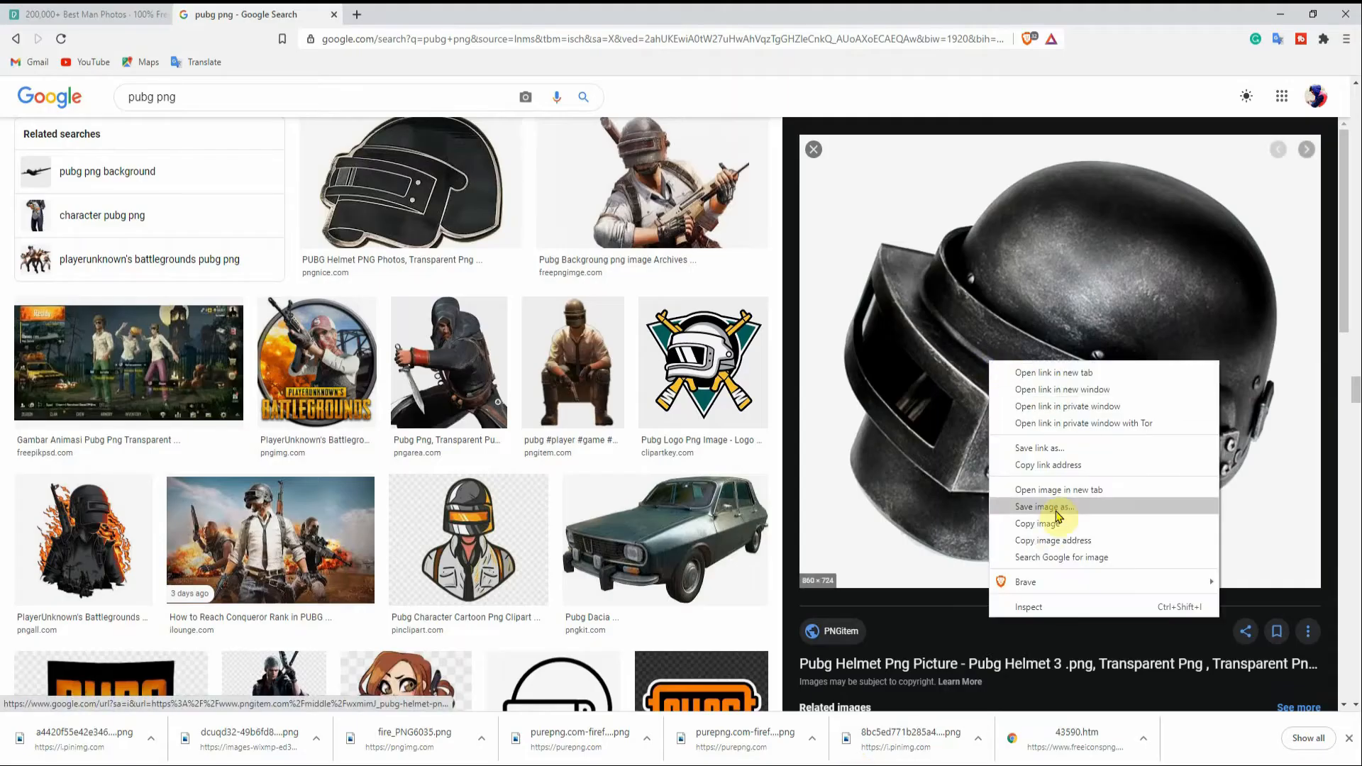
# Step: Copy the black PUBG helmet image from the Google results and paste it into the Photoshop composite
pyautogui.click(1052, 523)
pyautogui.hotkey('alt', 'Tab')
pyautogui.hotkey('ctrl', 'v')
# Step: Isolate the helmet with the Object Selection tool, mask out its white background and move it to the scene's lower left
pyautogui.click(15, 135)
pyautogui.click(85, 134)
pyautogui.moveTo(483, 249); pyautogui.dragTo(802, 532)
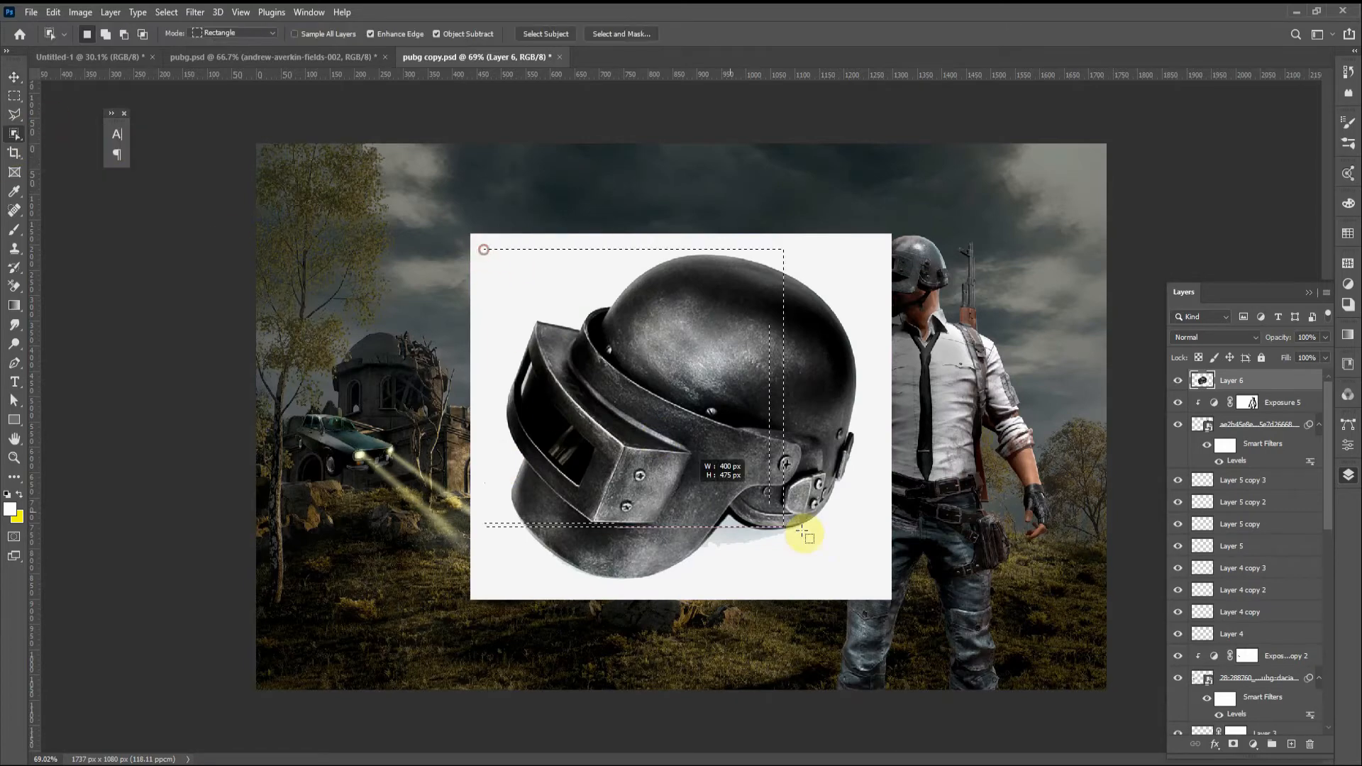
pyautogui.click(1233, 744)
pyautogui.press('v')
pyautogui.moveTo(708, 364); pyautogui.dragTo(475, 537)
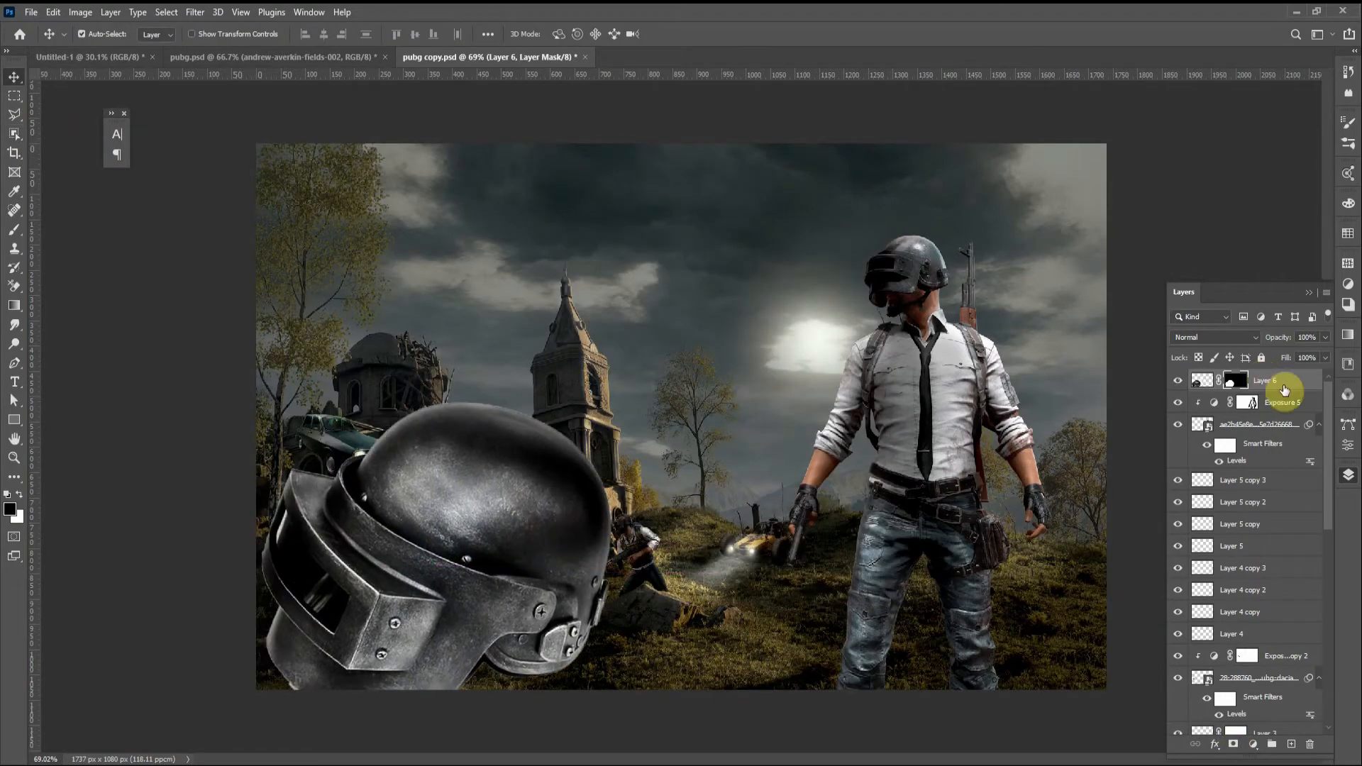
# Step: Scale the helmet down to a small icon, flip it horizontally and place it in the scene's lower-left corner
pyautogui.hotkey('ctrl', 't')
pyautogui.moveTo(613, 402); pyautogui.dragTo(518, 514)
pyautogui.moveTo(415, 581); pyautogui.dragTo(319, 659)
pyautogui.moveTo(409, 583); pyautogui.dragTo(763, 554)
pyautogui.moveTo(796, 509); pyautogui.dragTo(358, 591)
pyautogui.press('Return')
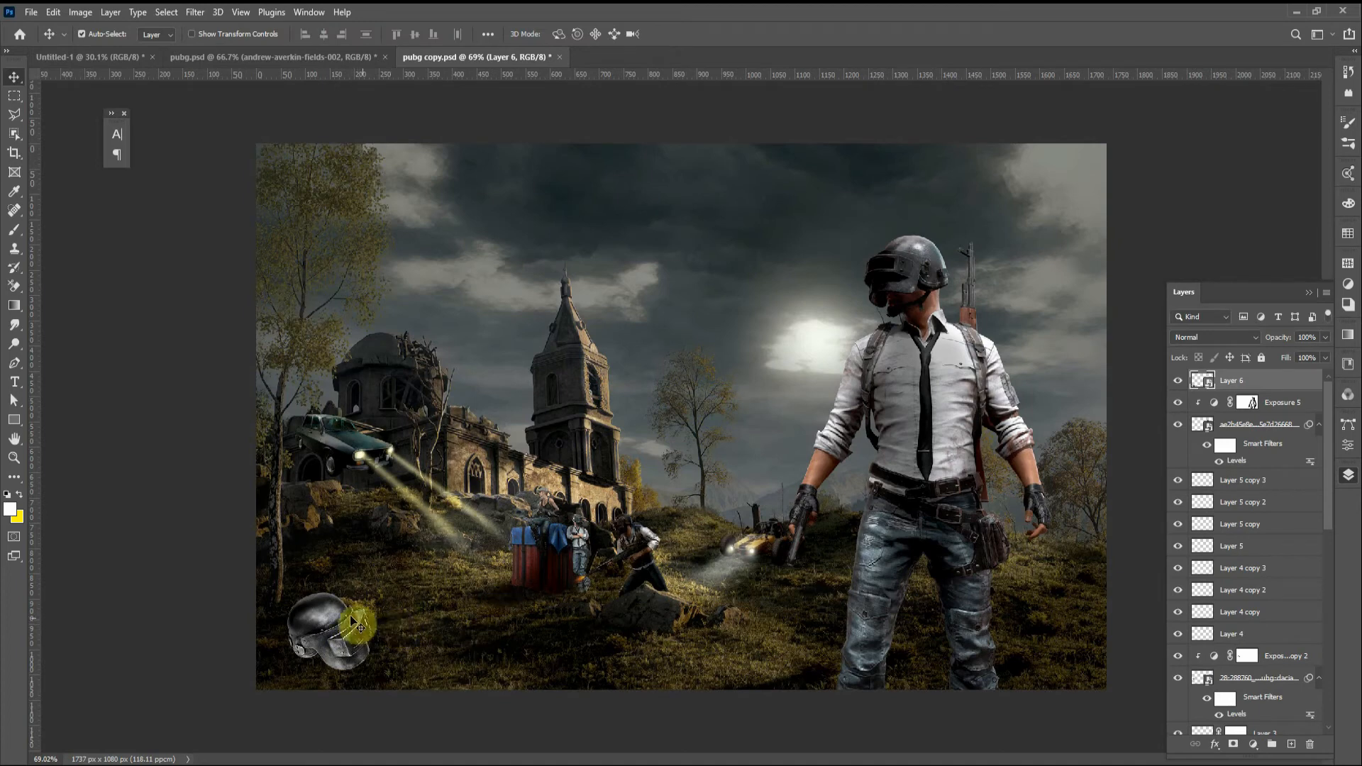
# Step: Create a new layer beneath the helmet icon and set the brush to 100% opacity with dark grey 1c1c1c
pyautogui.keyDown('ctrl'); pyautogui.click(1292, 744); pyautogui.keyUp('ctrl')
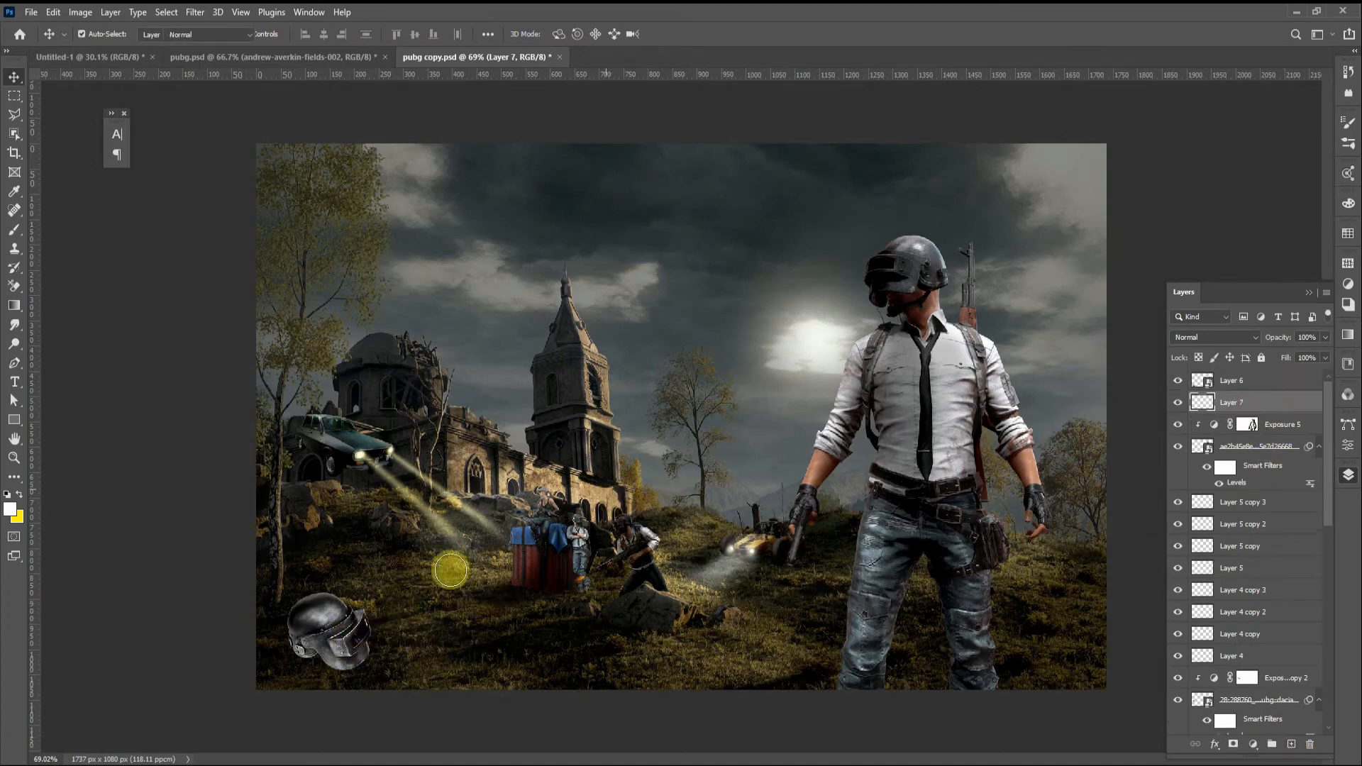
pyautogui.press('b')
pyautogui.rightClick(450, 568)
pyautogui.doubleClick(536, 628)
pyautogui.moveTo(273, 638); pyautogui.dragTo(368, 647)
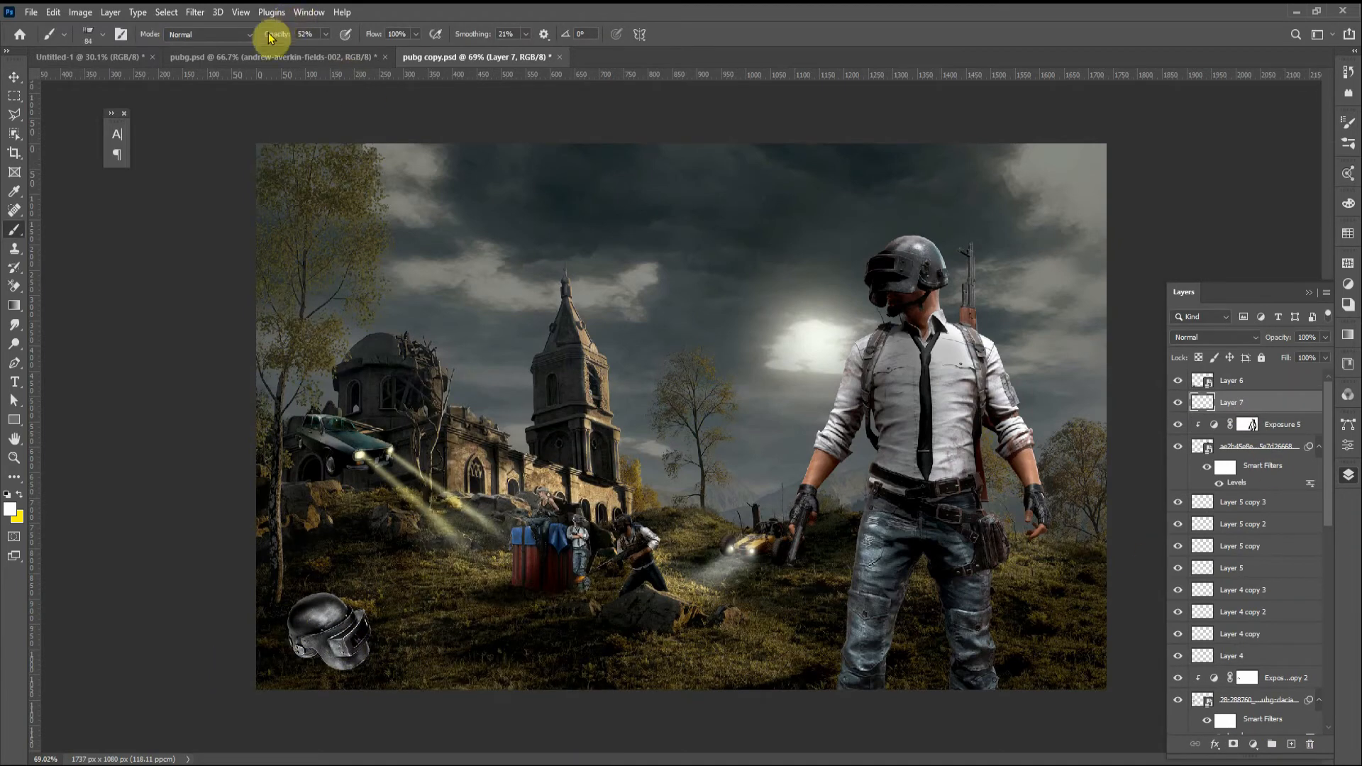
pyautogui.click(10, 508)
pyautogui.click(1309, 505)
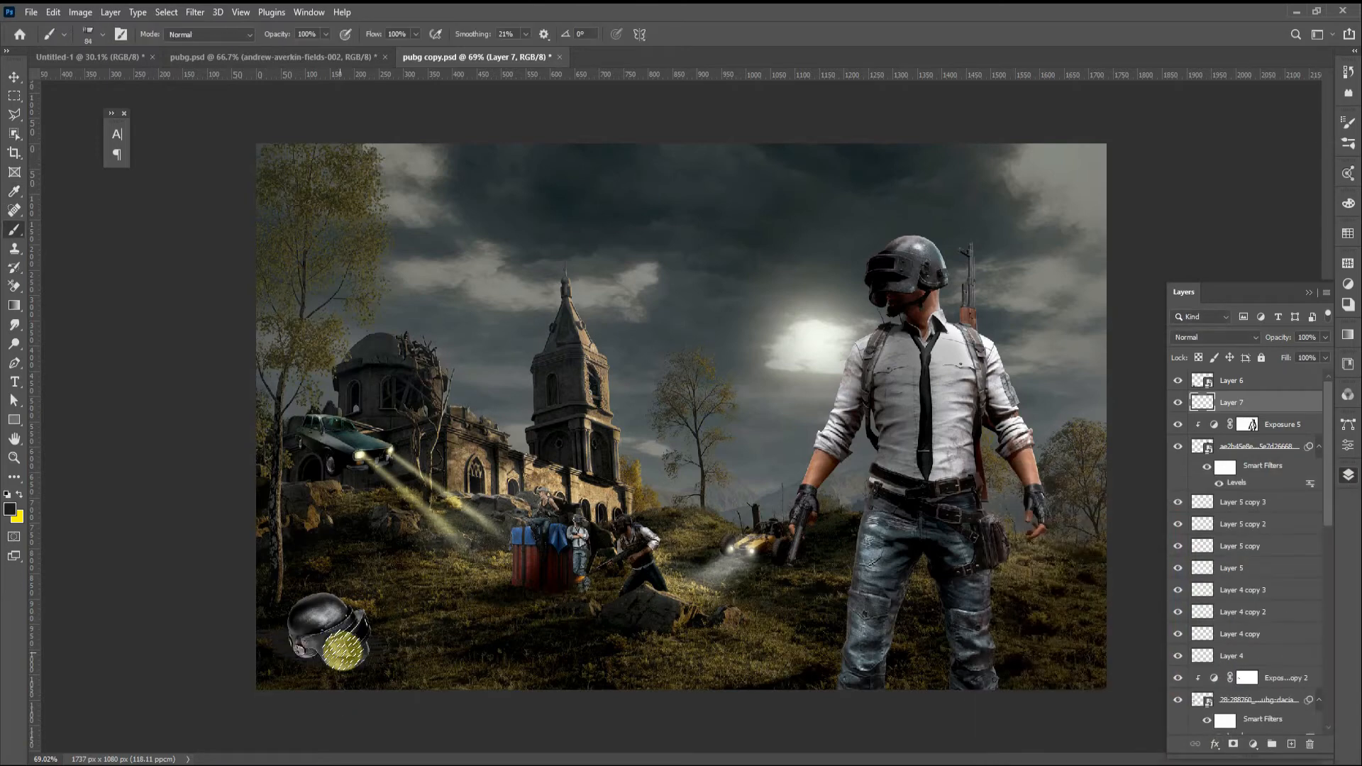
# Step: Paint a long dark banner behind and beside the helmet with the Round Watercolor brush at 126 px, and add a layer mask
pyautogui.rightClick(343, 616)
pyautogui.scroll(-3, 454, 624)
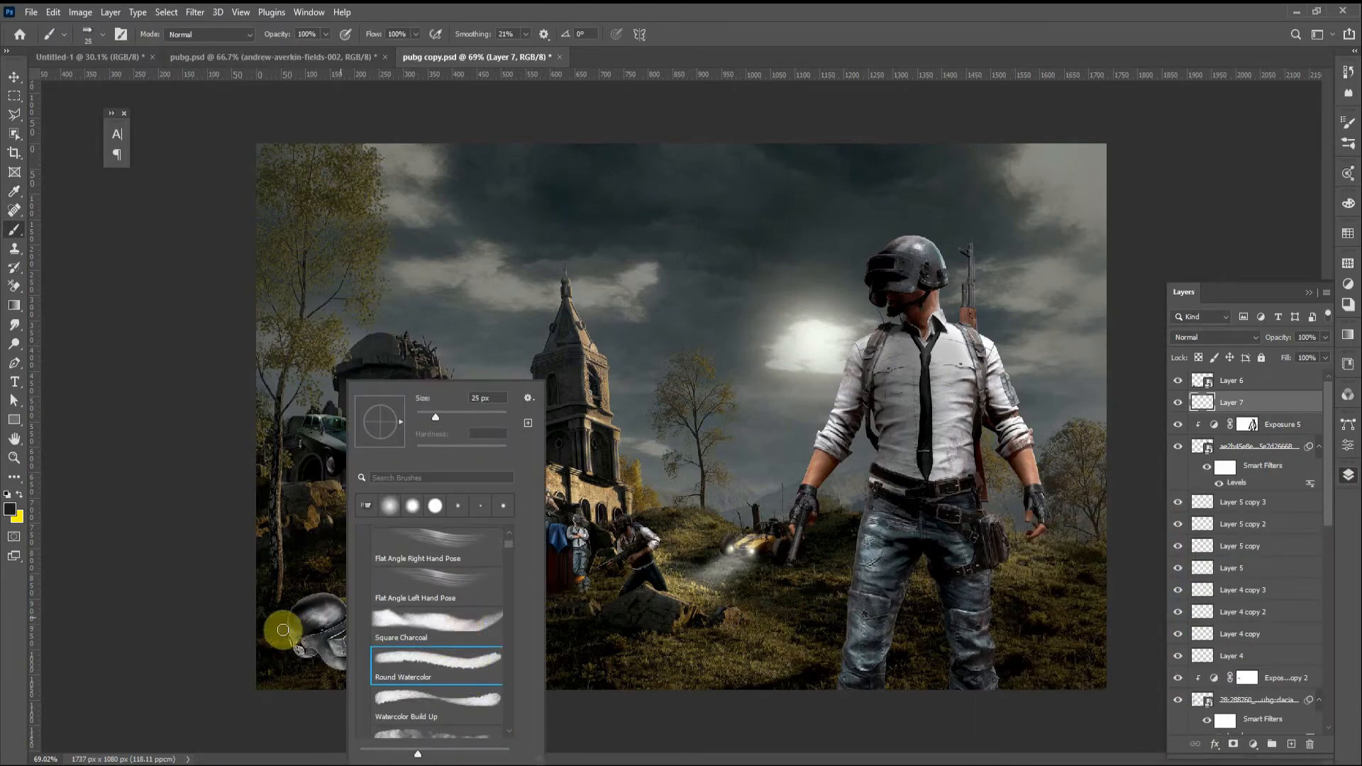
pyautogui.moveTo(297, 633)
pyautogui.mouseDown()
pyautogui.moveTo(337, 630)
pyautogui.moveTo(315, 673)
pyautogui.moveTo(451, 624)
pyautogui.mouseUp()
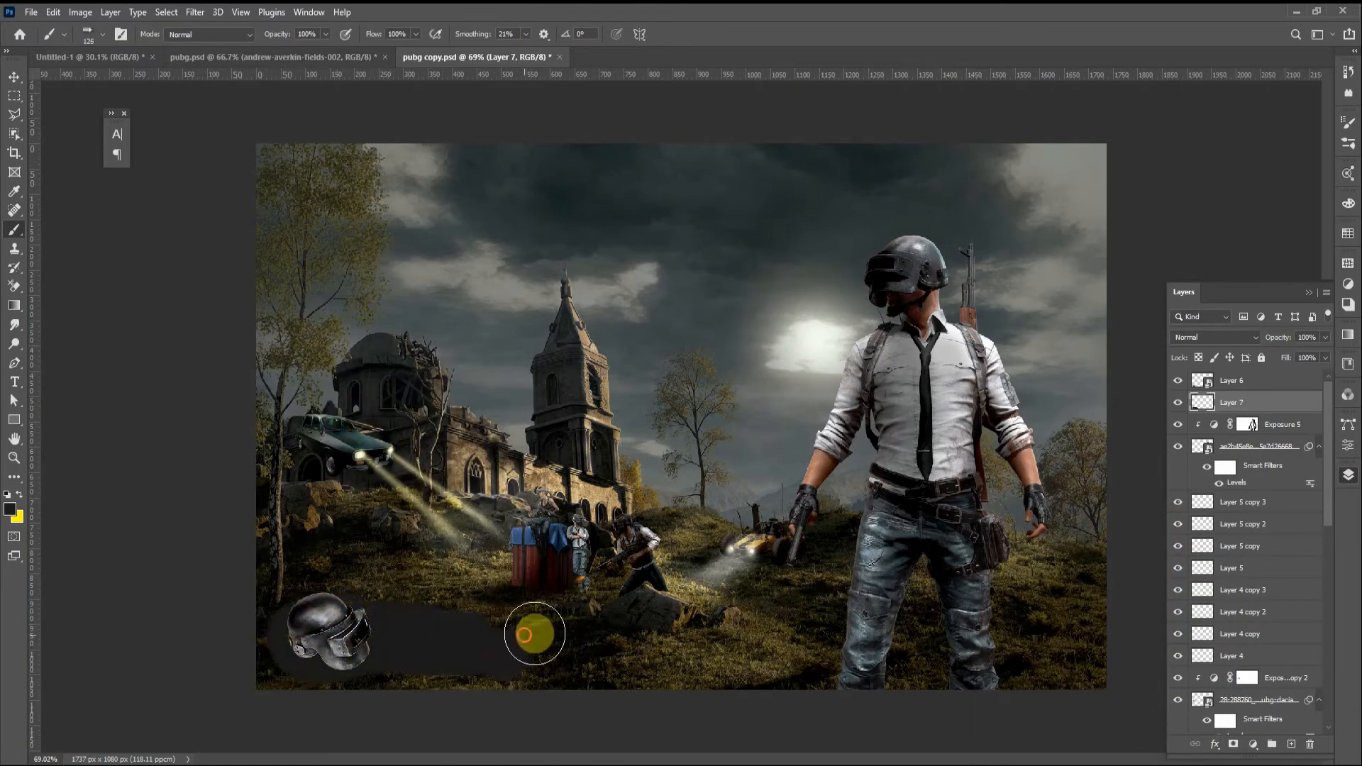
pyautogui.moveTo(534, 634); pyautogui.dragTo(633, 656)
pyautogui.moveTo(497, 646); pyautogui.dragTo(387, 647)
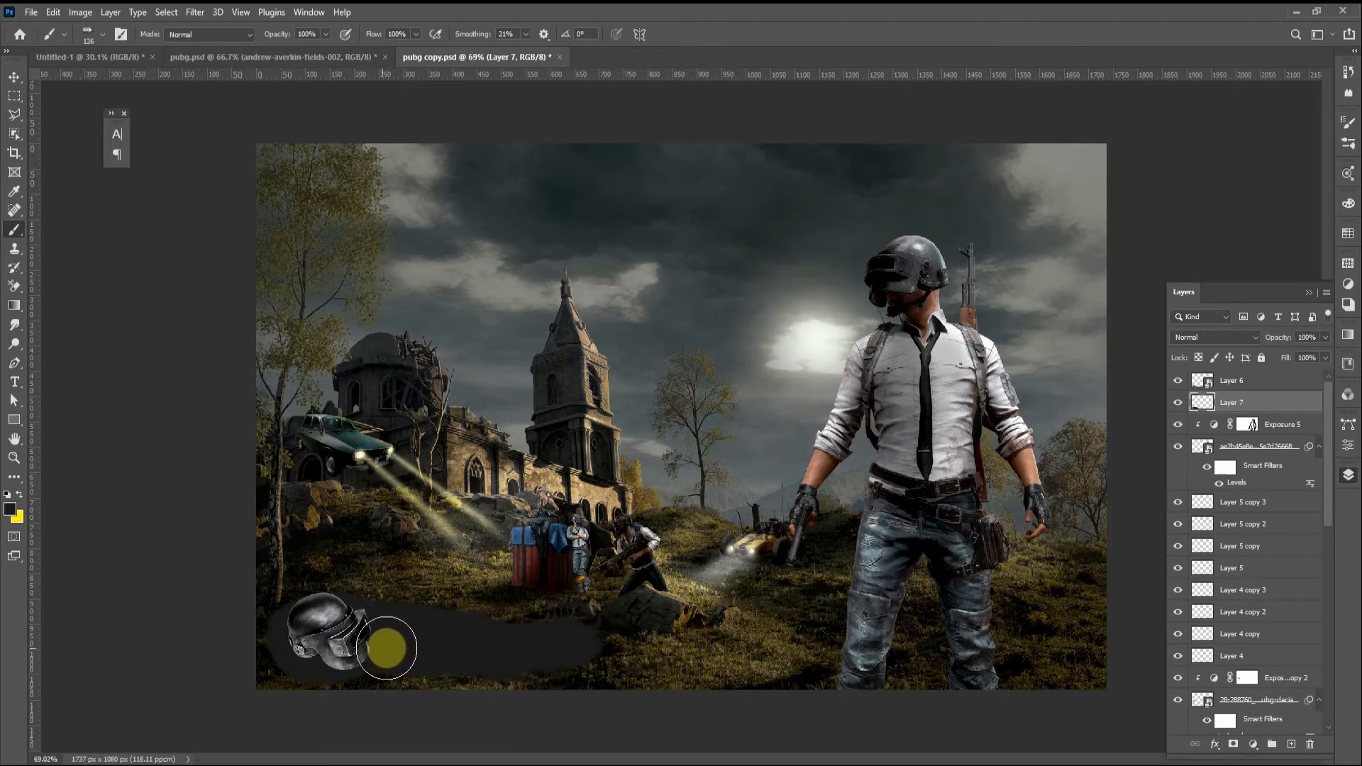
pyautogui.click(1232, 743)
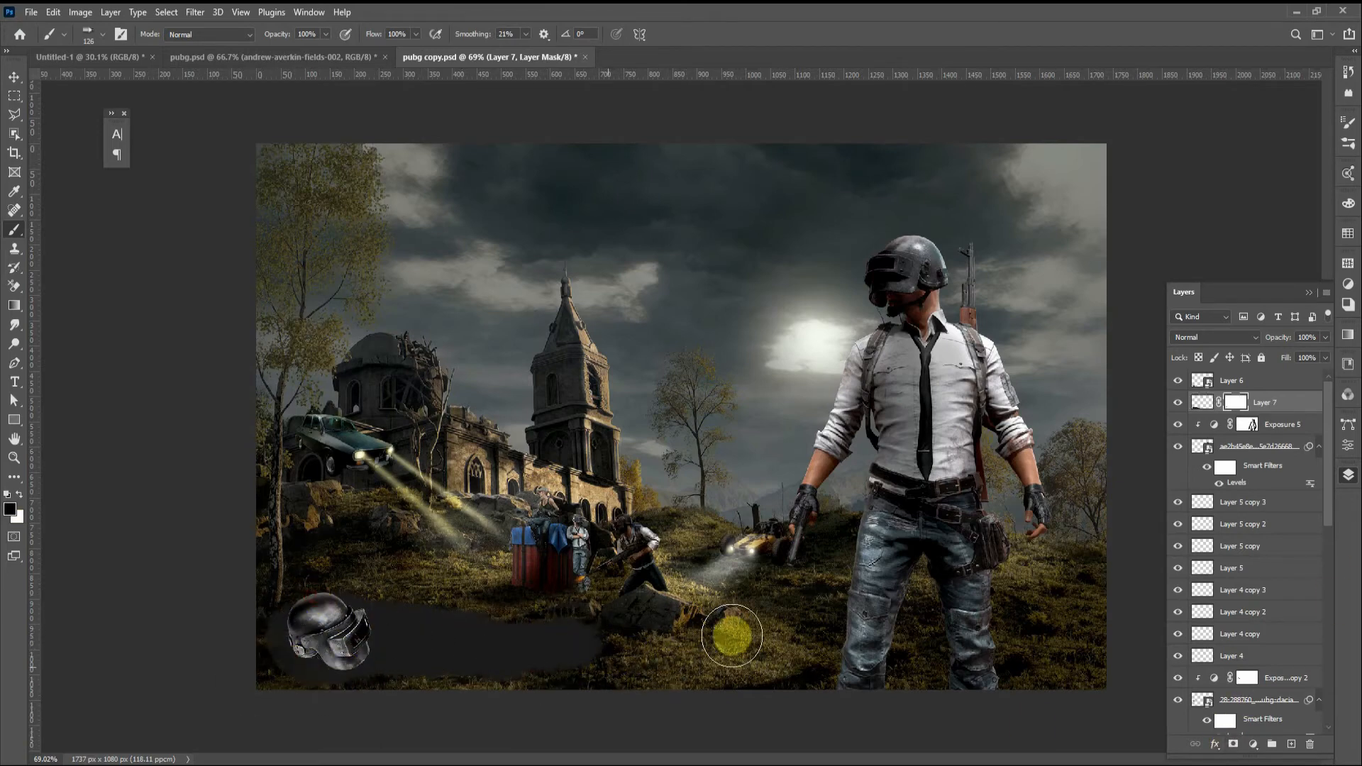
# Step: Add the text "LOADING..." in white 14 pt Abys on the banner beside the helmet
pyautogui.press('t')
pyautogui.moveTo(401, 620); pyautogui.dragTo(584, 651)
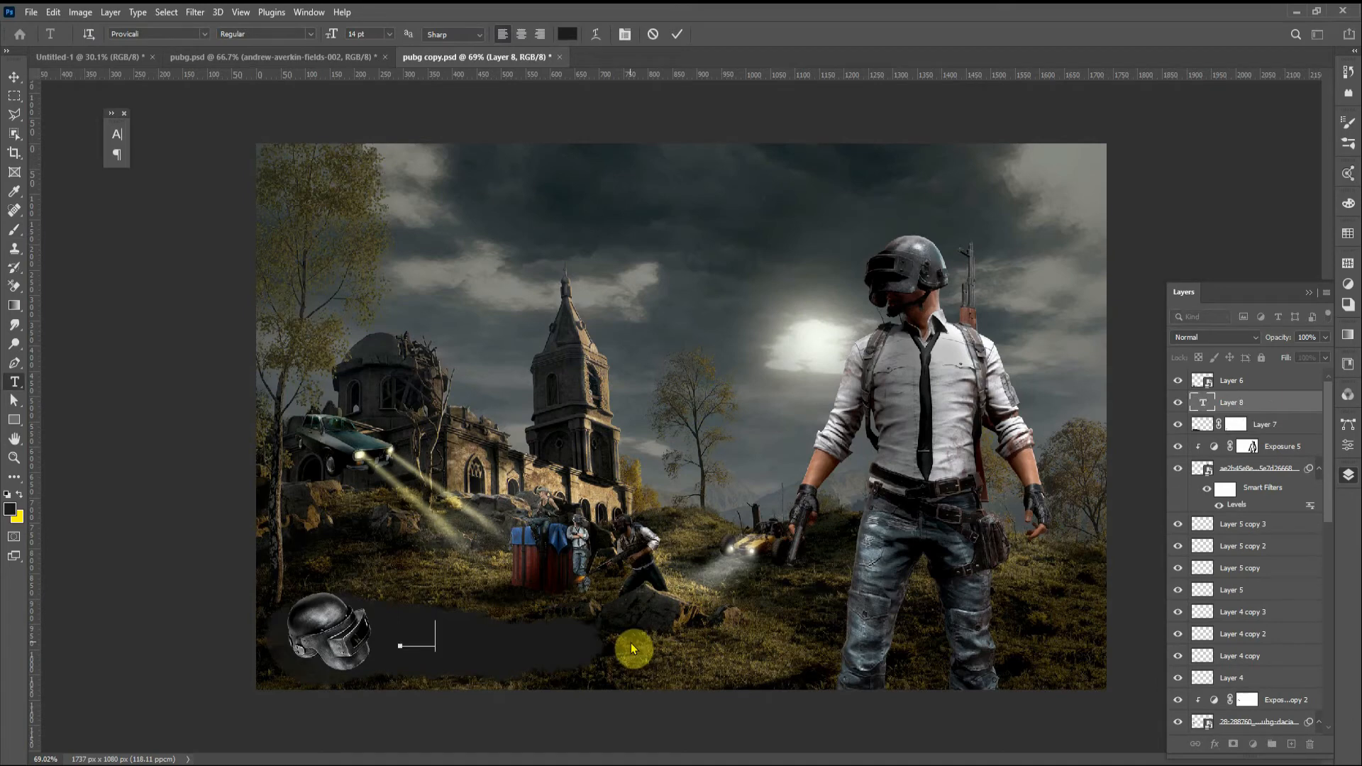
pyautogui.hotkey('ctrl', 'a')
pyautogui.hotkey('ctrl', 't')
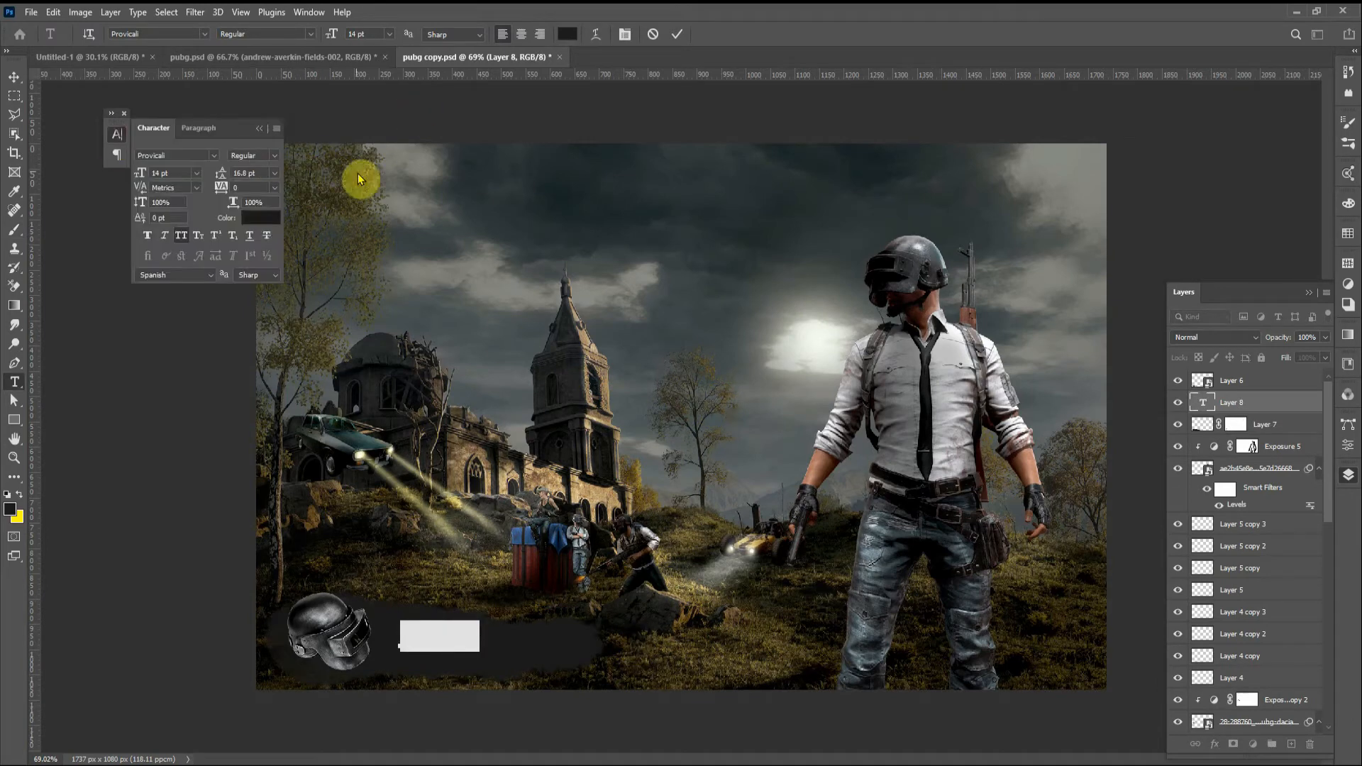
pyautogui.click(261, 218)
pyautogui.click(312, 629)
pyautogui.click(1323, 496)
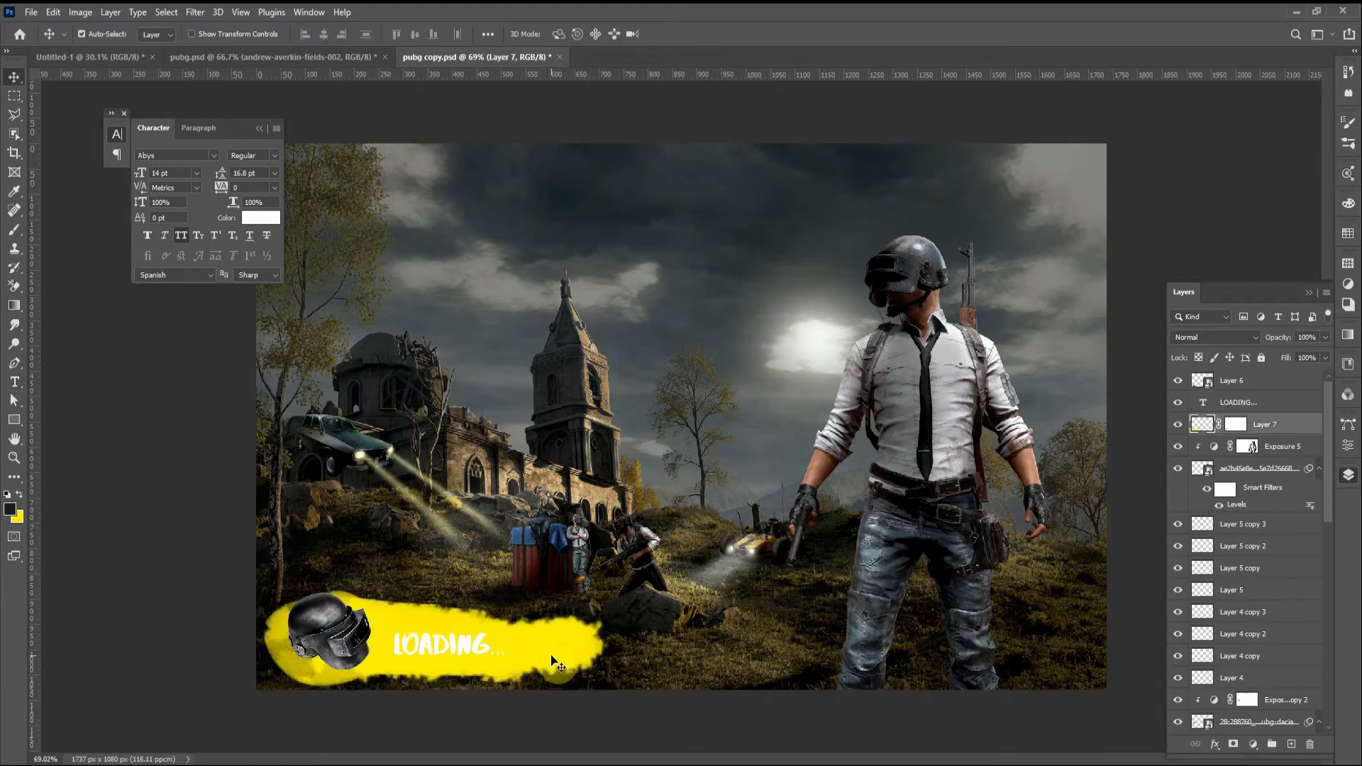
# Step: Recolour the banner on Layer 7 to red and set its fill to 100%
pyautogui.moveTo(1281, 364); pyautogui.dragTo(116, 507)
pyautogui.moveTo(1324, 360); pyautogui.dragTo(571, 759)
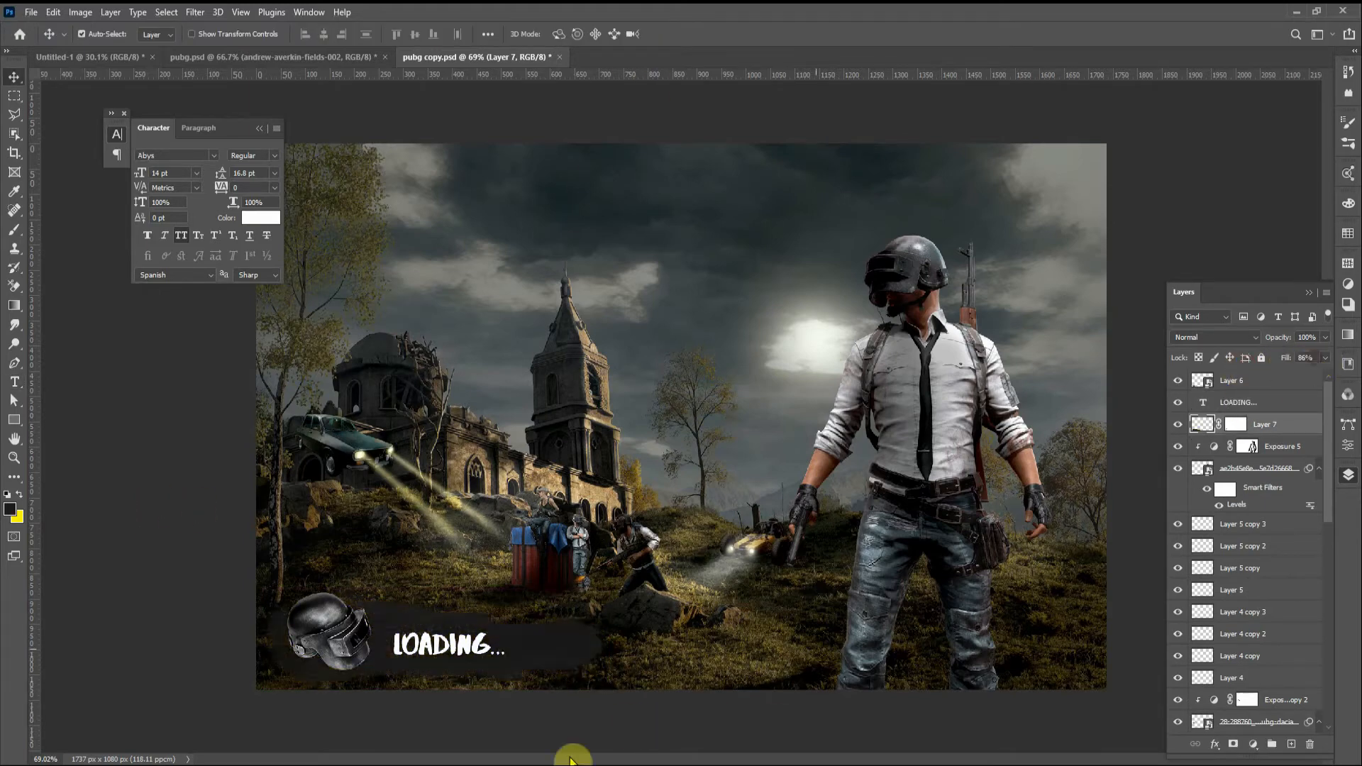
pyautogui.click(10, 509)
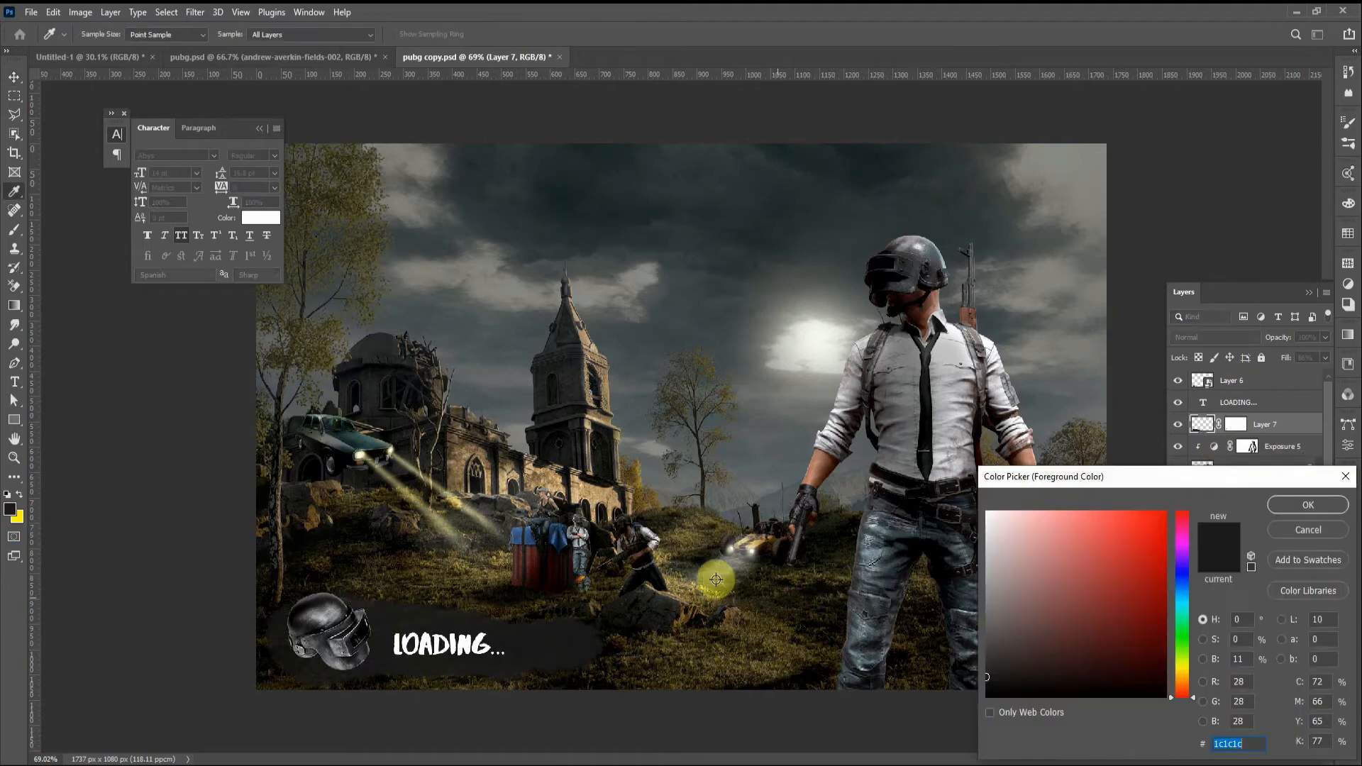
pyautogui.click(969, 308)
pyautogui.click(1313, 508)
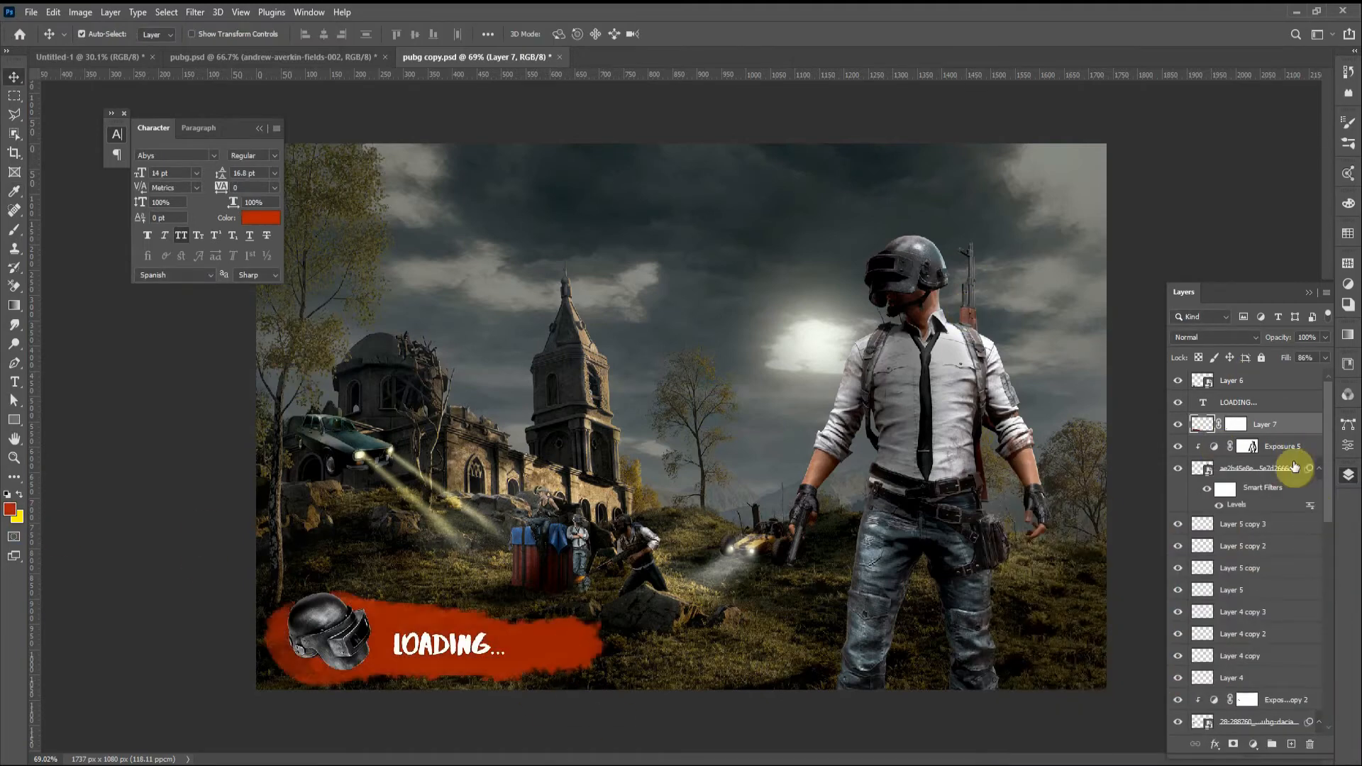
pyautogui.moveTo(1286, 357); pyautogui.dragTo(1329, 365)
# Step: Paint black on the Layer 7 mask to trim the banner's edges and shorten its end past the LOADING text
pyautogui.click(1235, 424)
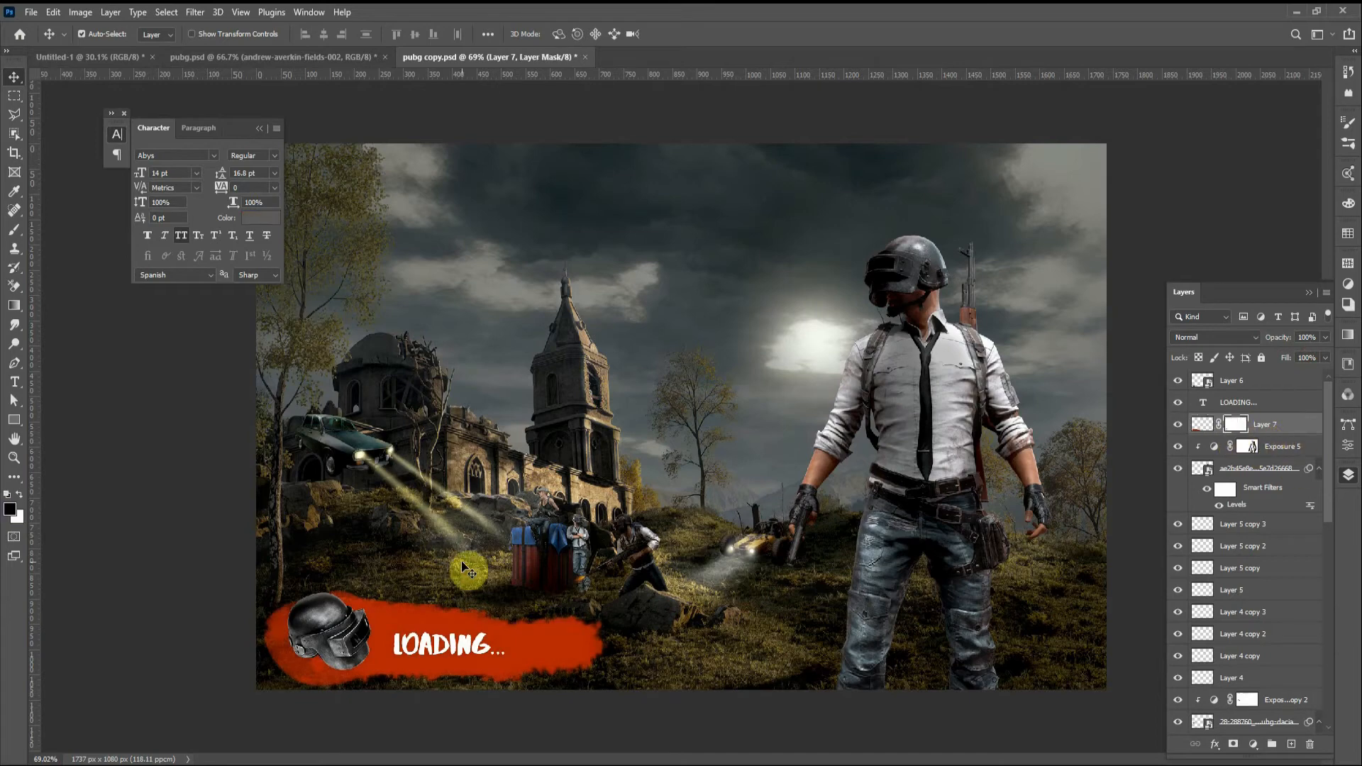
pyautogui.press('b')
pyautogui.moveTo(358, 679); pyautogui.dragTo(261, 692)
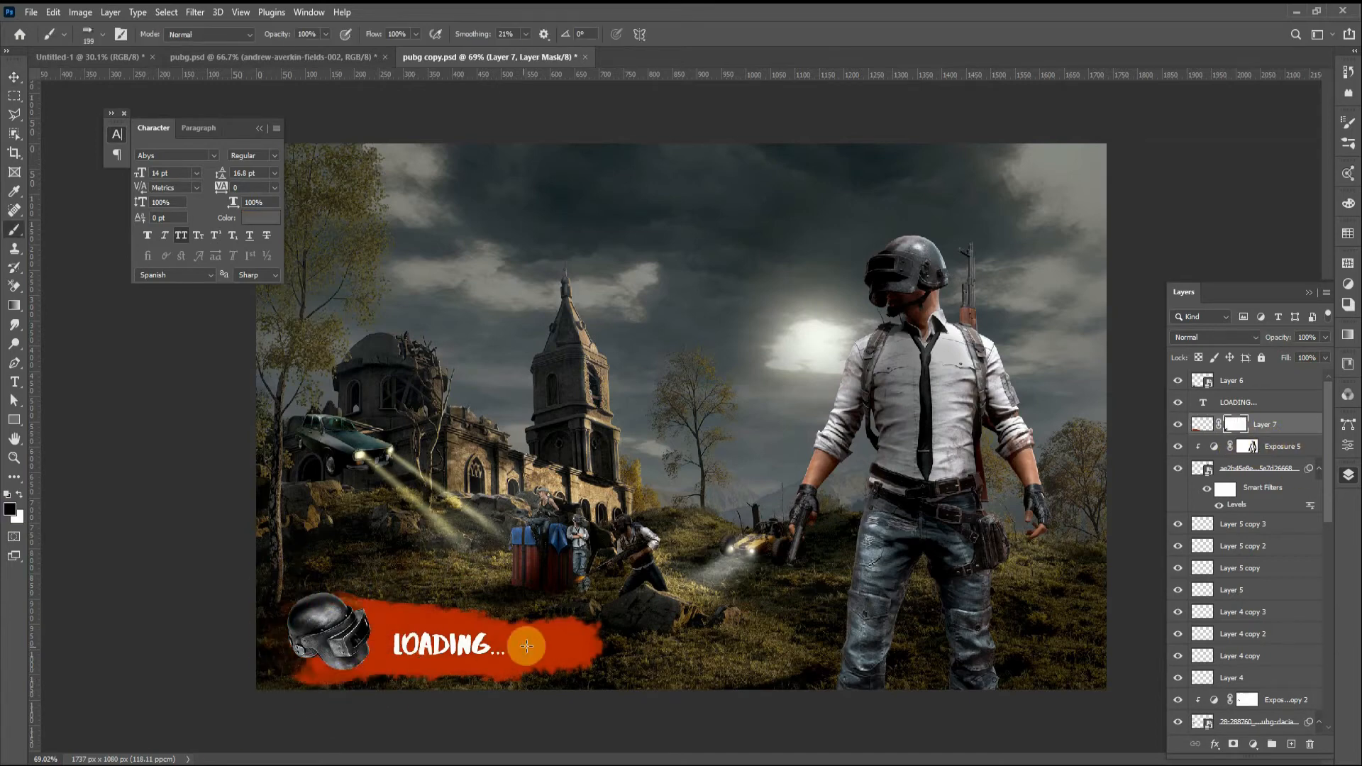
pyautogui.hotkey('ctrl', 'z')
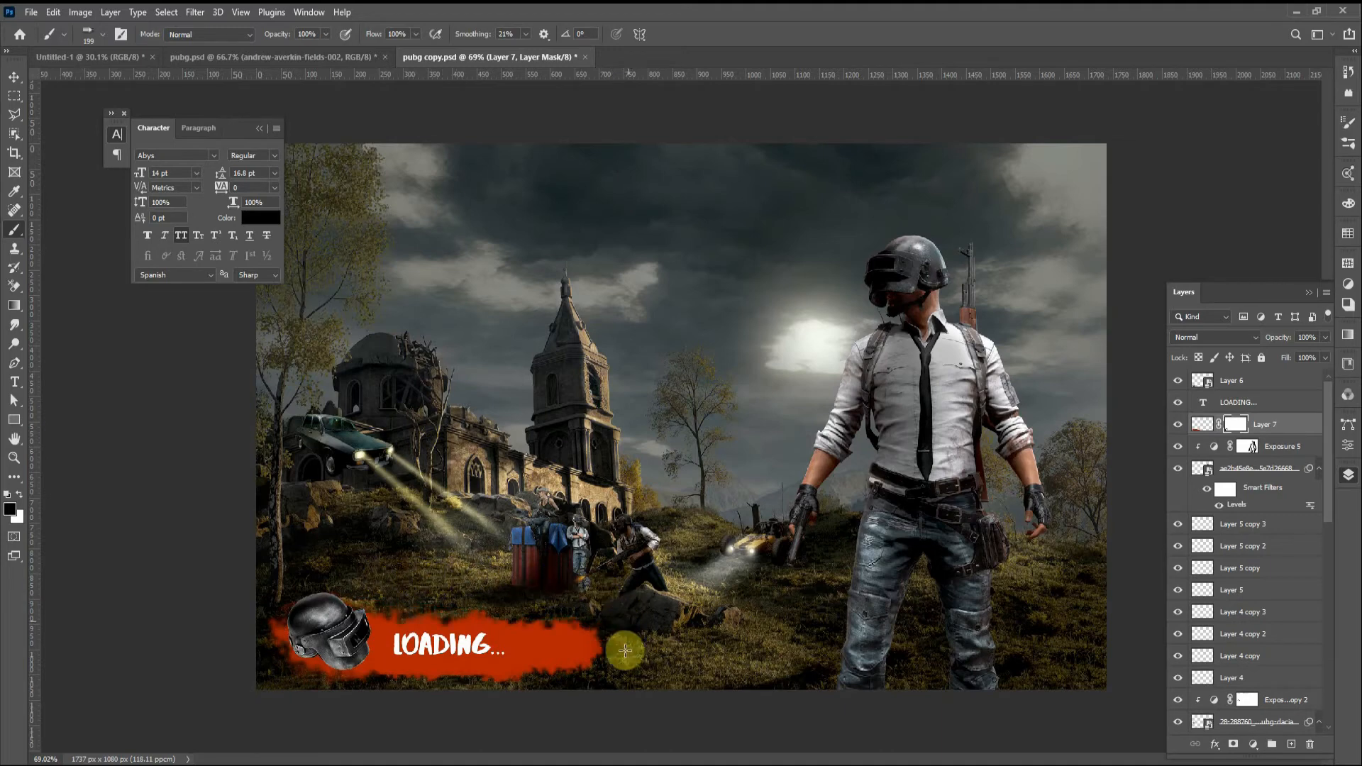
pyautogui.moveTo(624, 647); pyautogui.dragTo(582, 585)
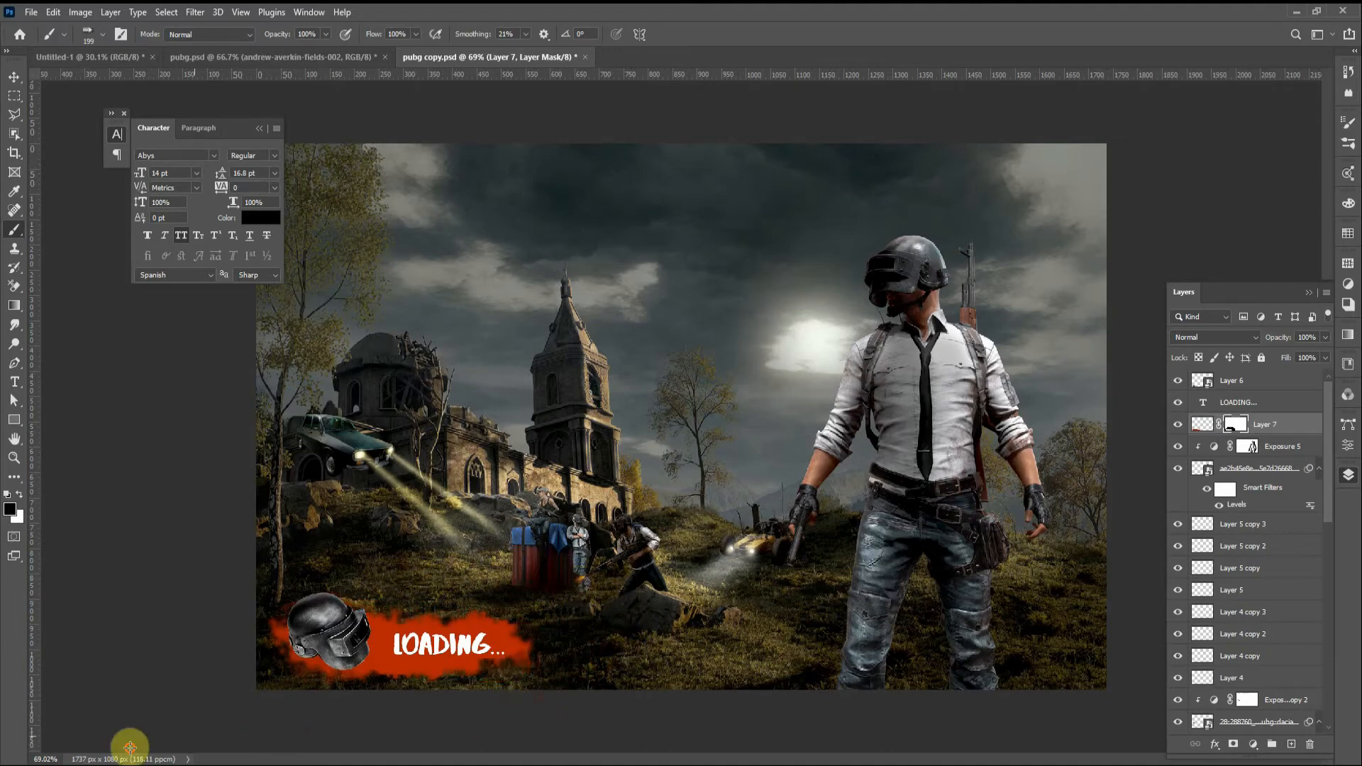
pyautogui.moveTo(539, 674); pyautogui.dragTo(524, 681)
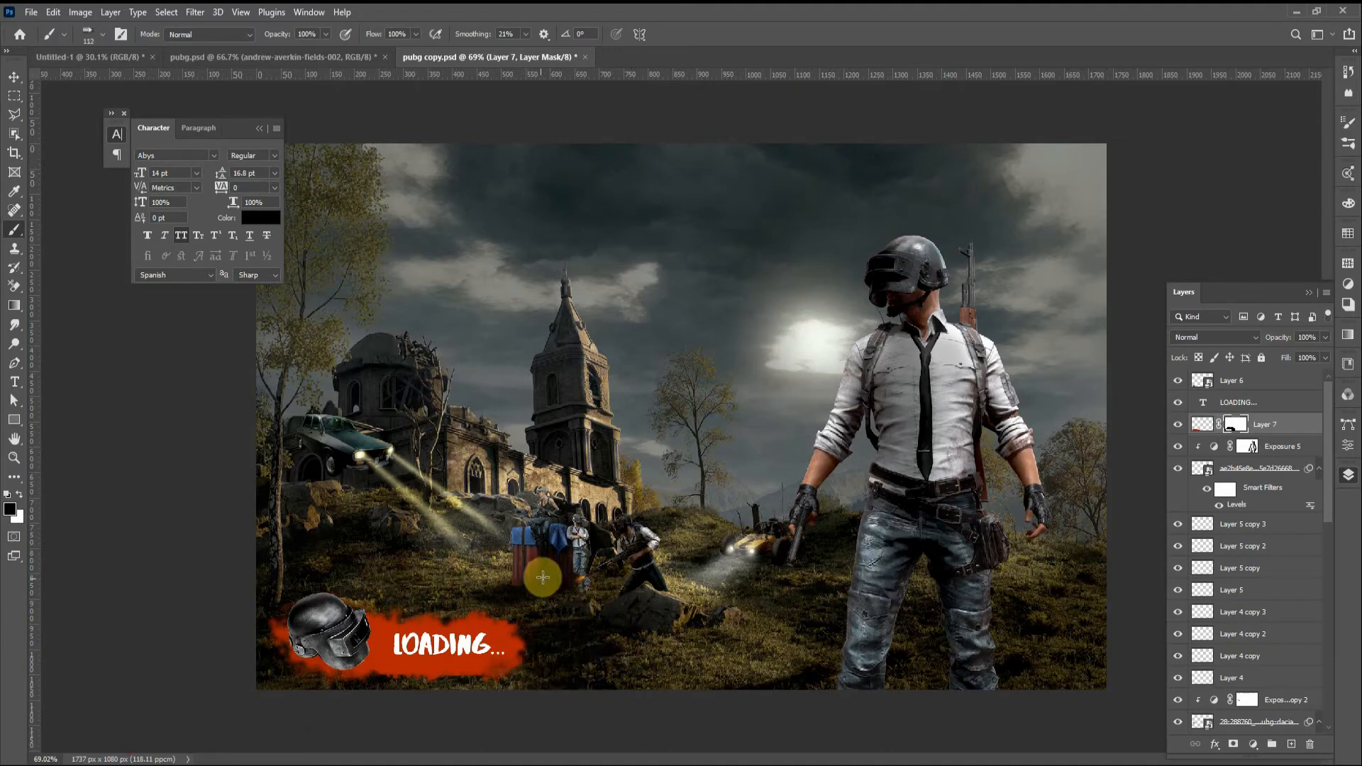
pyautogui.press('x')
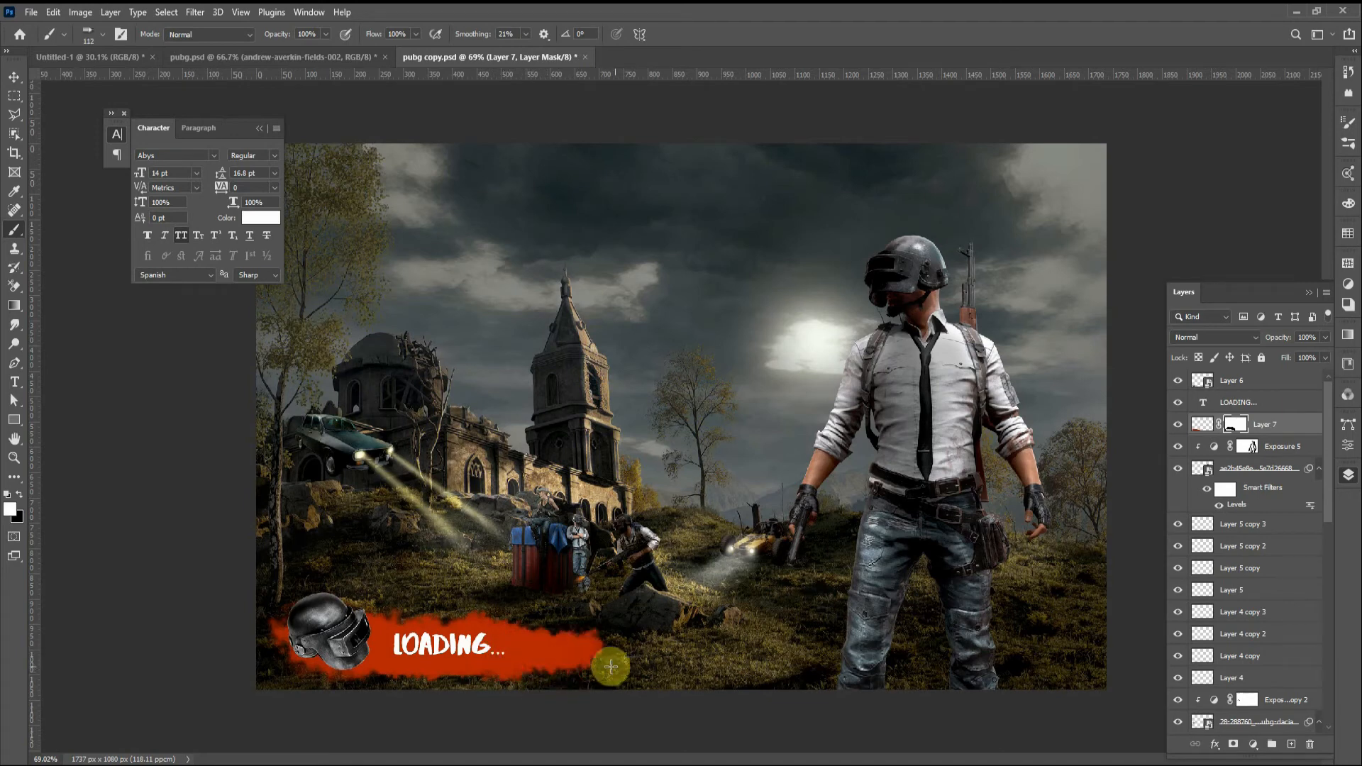
pyautogui.press('x')
pyautogui.moveTo(595, 640); pyautogui.dragTo(596, 666)
# Step: Nudge the LOADING text on the banner and widen its letter tracking to 80
pyautogui.press('v')
pyautogui.moveTo(447, 642); pyautogui.dragTo(450, 645)
pyautogui.moveTo(255, 189); pyautogui.dragTo(157, 221)
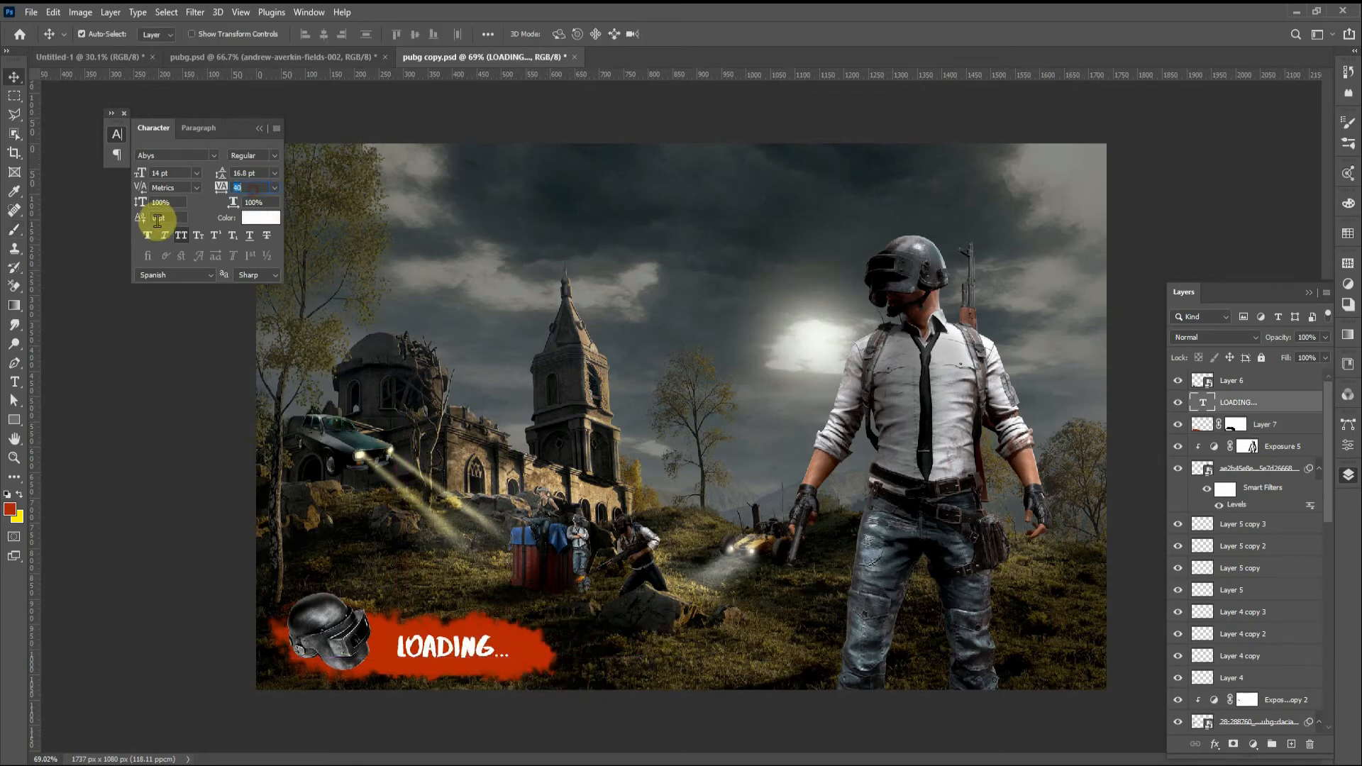
pyautogui.write('160')
pyautogui.press('Return')
pyautogui.write('120')
# Step: Change the LOADING text's font to Nanum Brush Script
pyautogui.click(183, 156)
pyautogui.write('Nanum Brush Script')
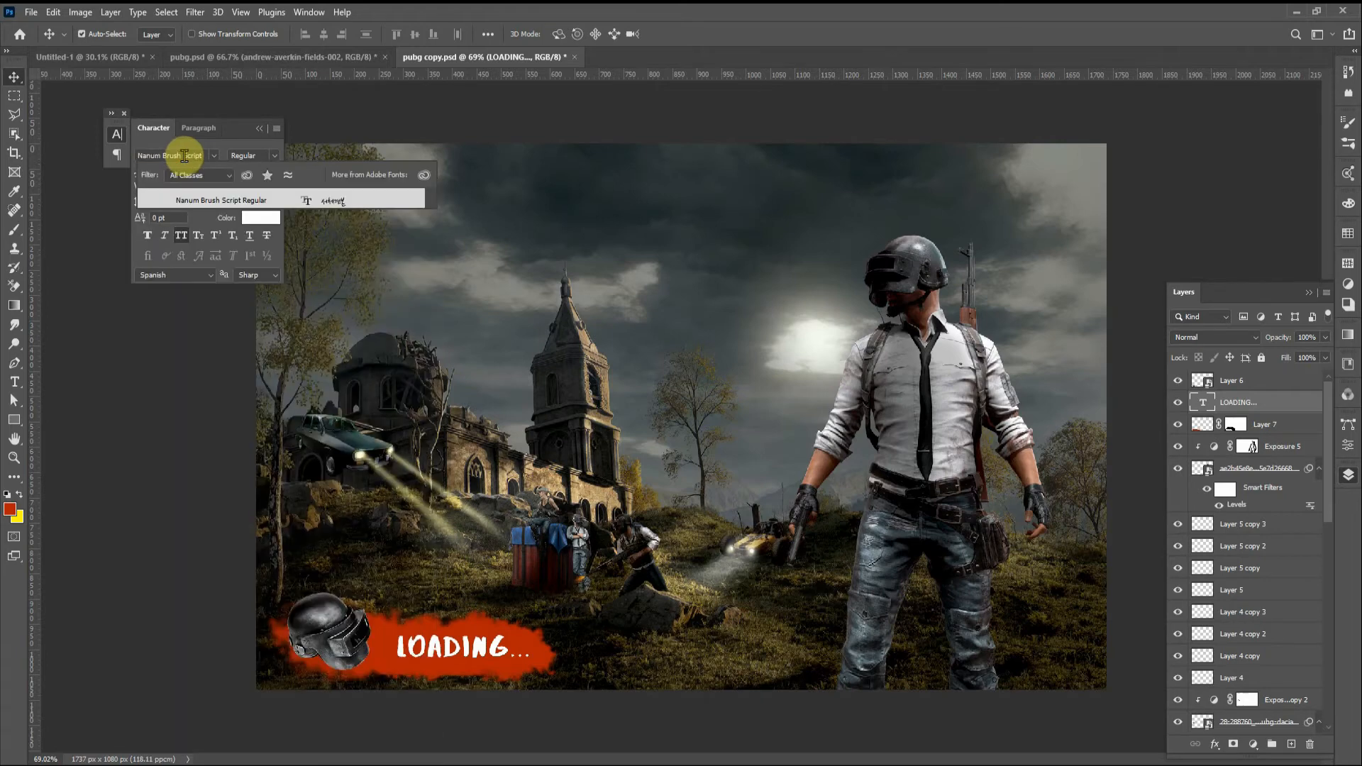
pyautogui.click(211, 202)
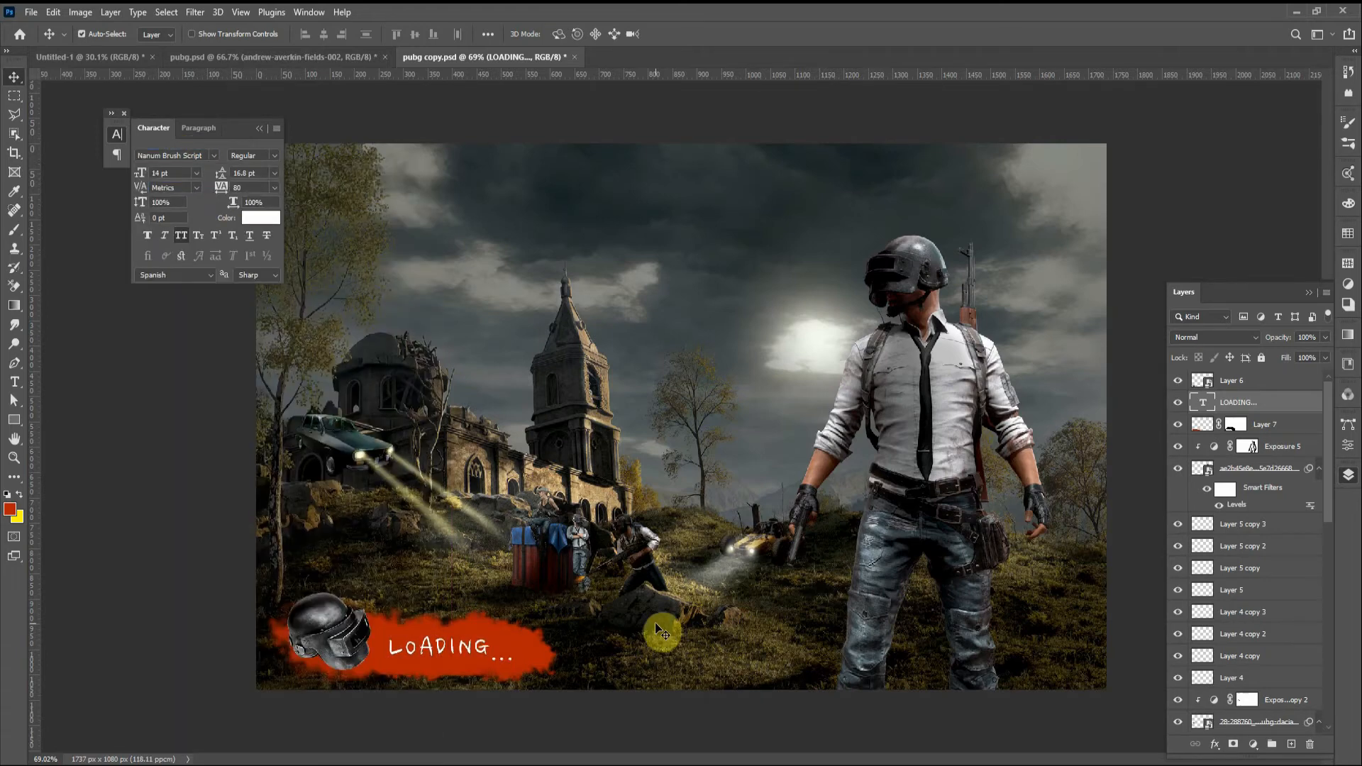
# Step: Scale down the helmet icon, LOADING text and red banner together in the scene's lower-left corner
pyautogui.click(541, 649)
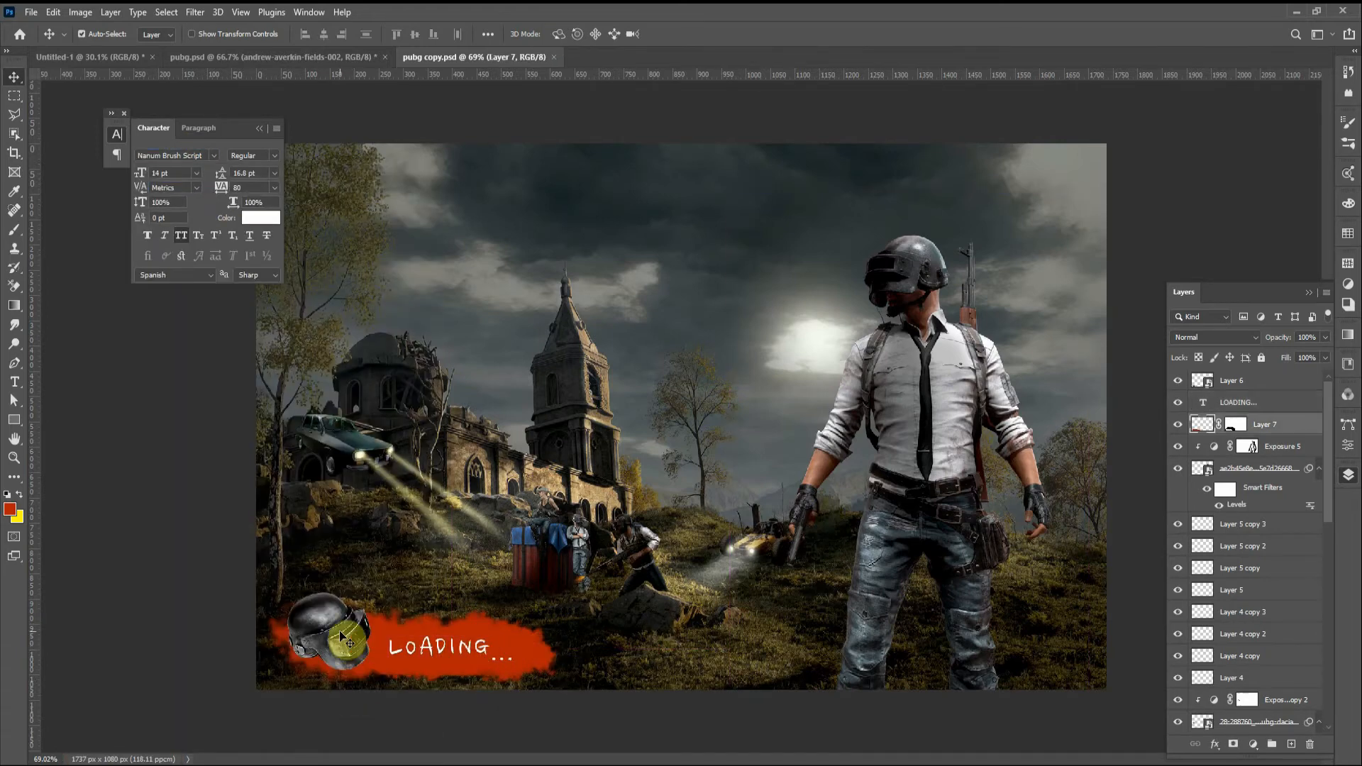
pyautogui.keyDown('shift'); pyautogui.click(340, 633); pyautogui.keyUp('shift')
pyautogui.hotkey('ctrl', 't')
pyautogui.moveTo(609, 637); pyautogui.dragTo(501, 638)
pyautogui.hotkey('ctrl', 'z')
pyautogui.click(702, 34)
pyautogui.keyDown('ctrl'); pyautogui.click(1289, 407); pyautogui.keyUp('ctrl')
pyautogui.hotkey('ctrl', 't')
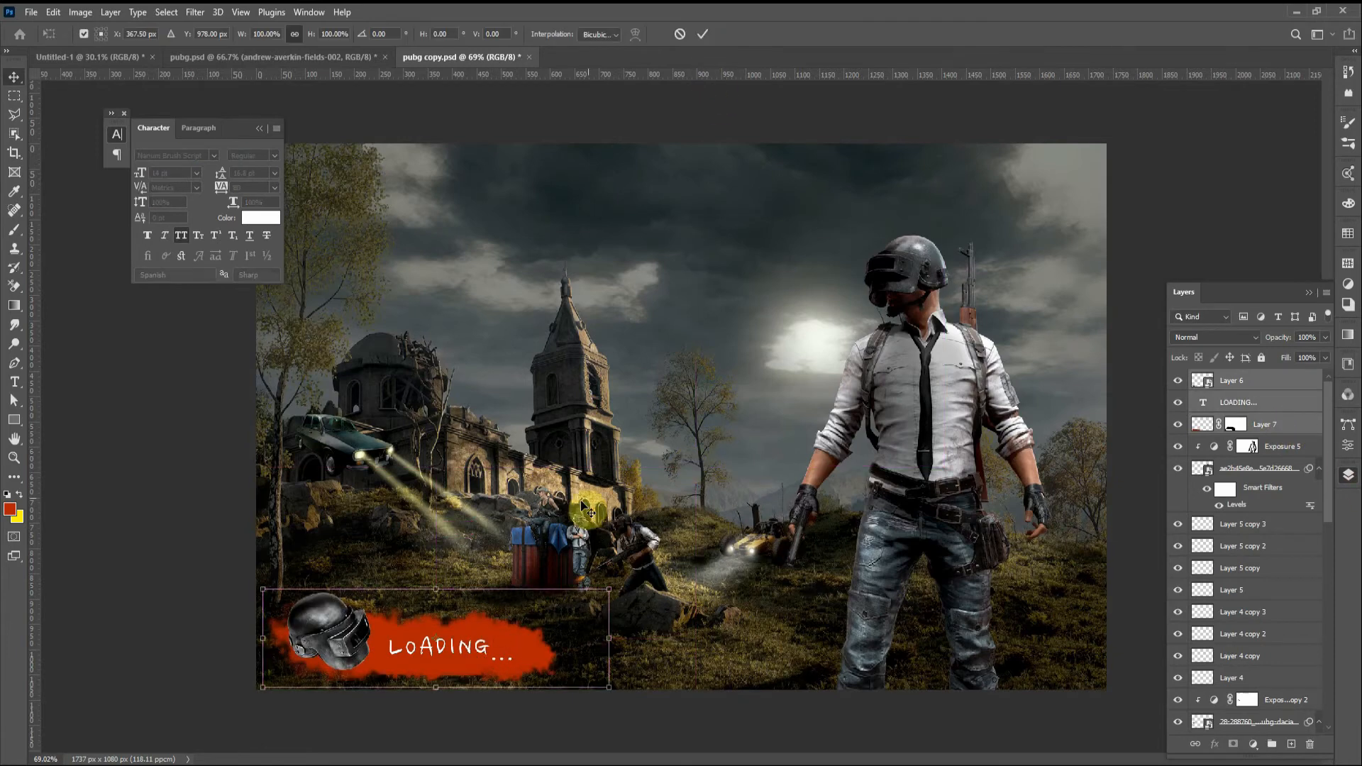
pyautogui.moveTo(610, 638); pyautogui.dragTo(488, 644)
pyautogui.press('Return')
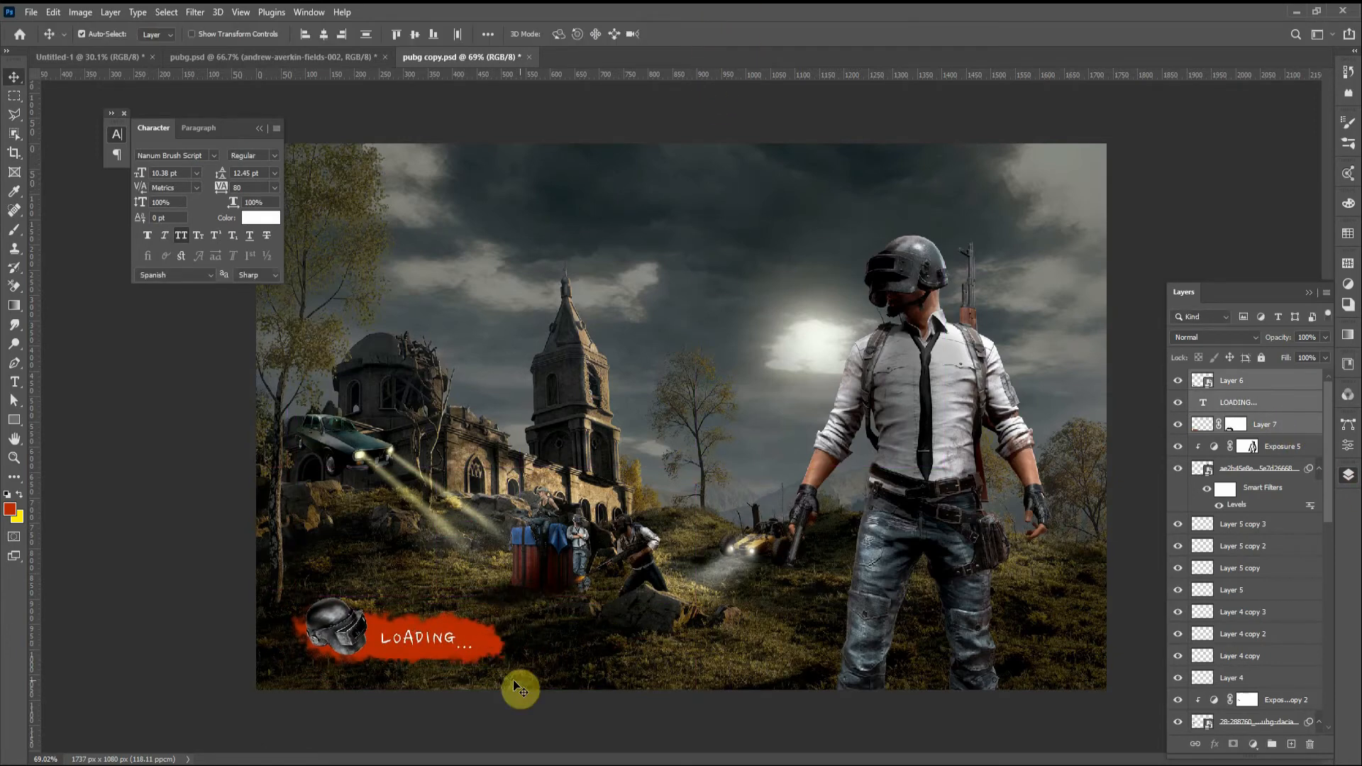
pyautogui.click(580, 653)
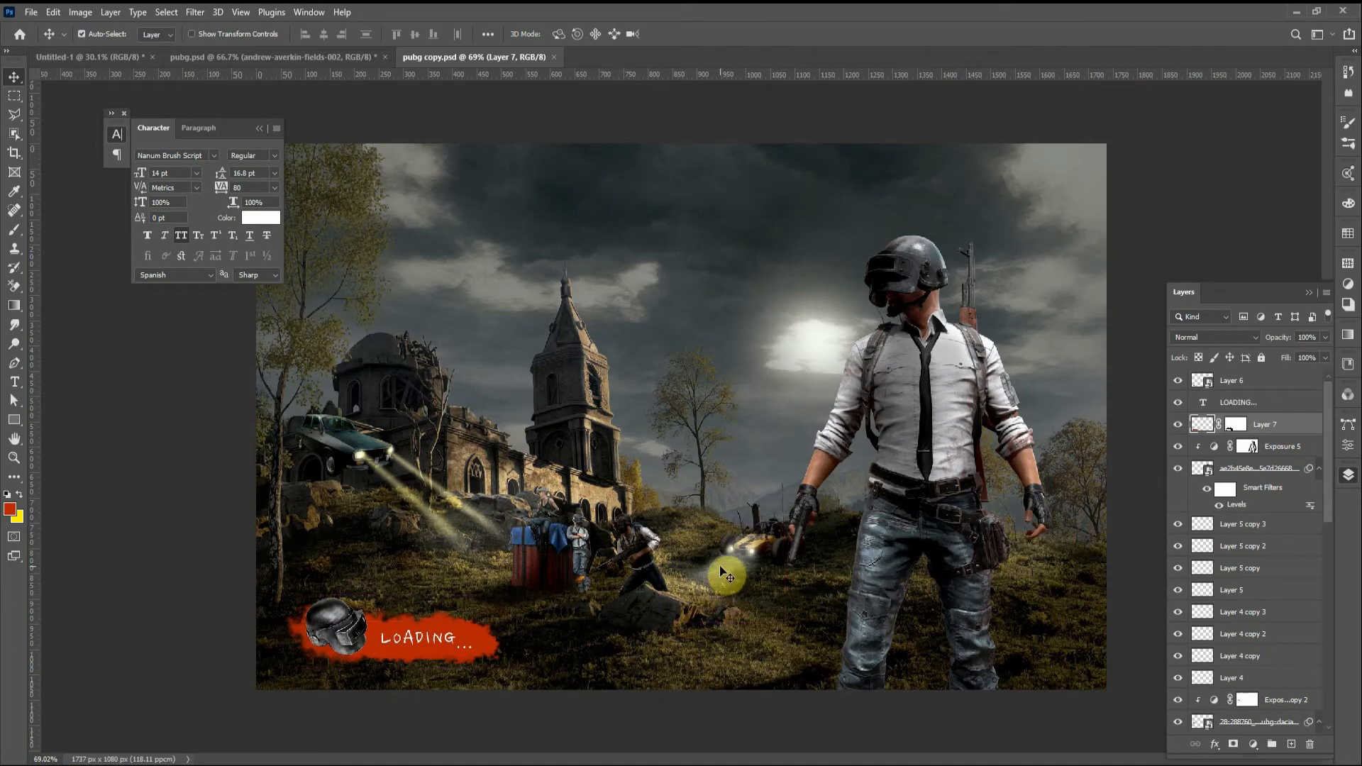
# Step: Add a new empty layer directly beneath the supply-crate layer for painting smoke
pyautogui.press('ctrl')
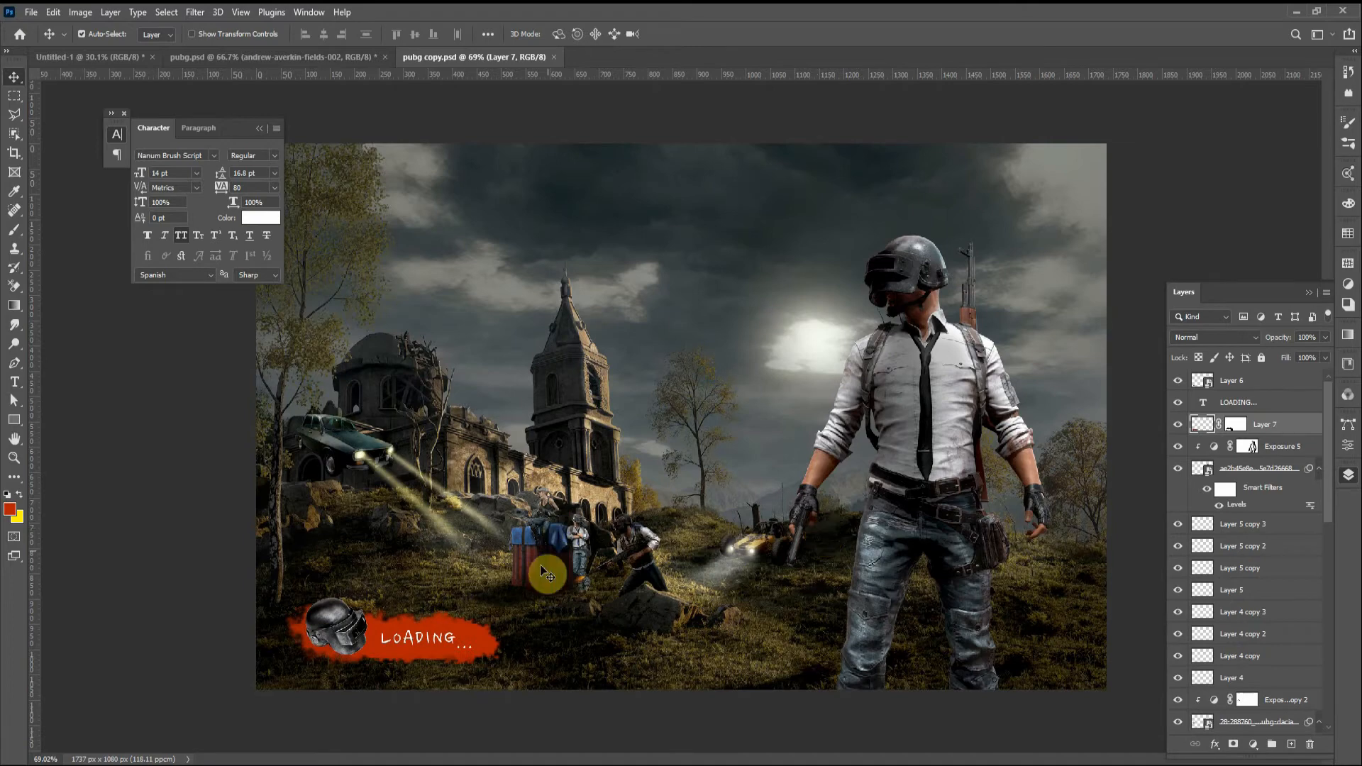
pyautogui.keyDown('ctrl'); pyautogui.click(547, 573); pyautogui.keyUp('ctrl')
pyautogui.press('b')
# Step: Look through the brush presets and choose brush 1 from the Free Fog Photoshop Brushes 4 set
pyautogui.rightClick(616, 515)
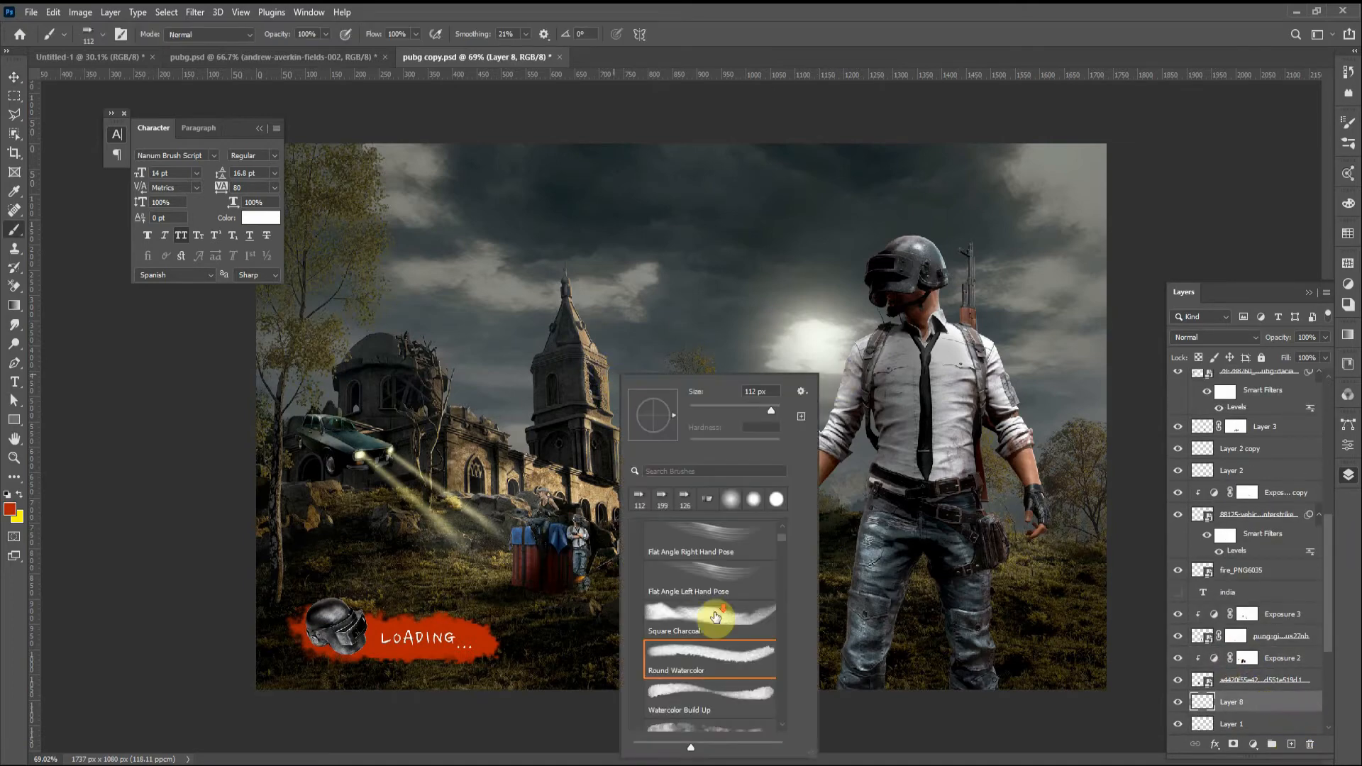
pyautogui.scroll(-10, 750, 619)
pyautogui.scroll(-5, 749, 619)
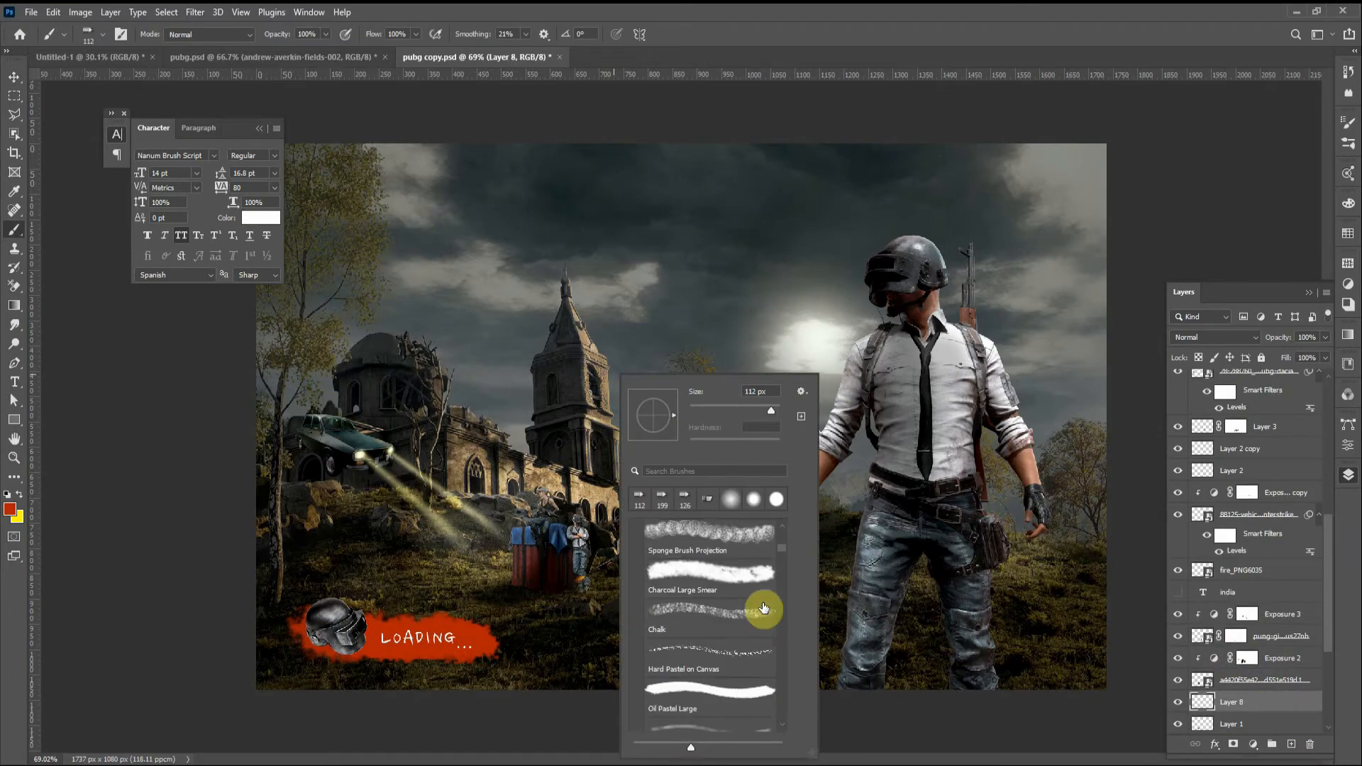
pyautogui.scroll(-10, 764, 607)
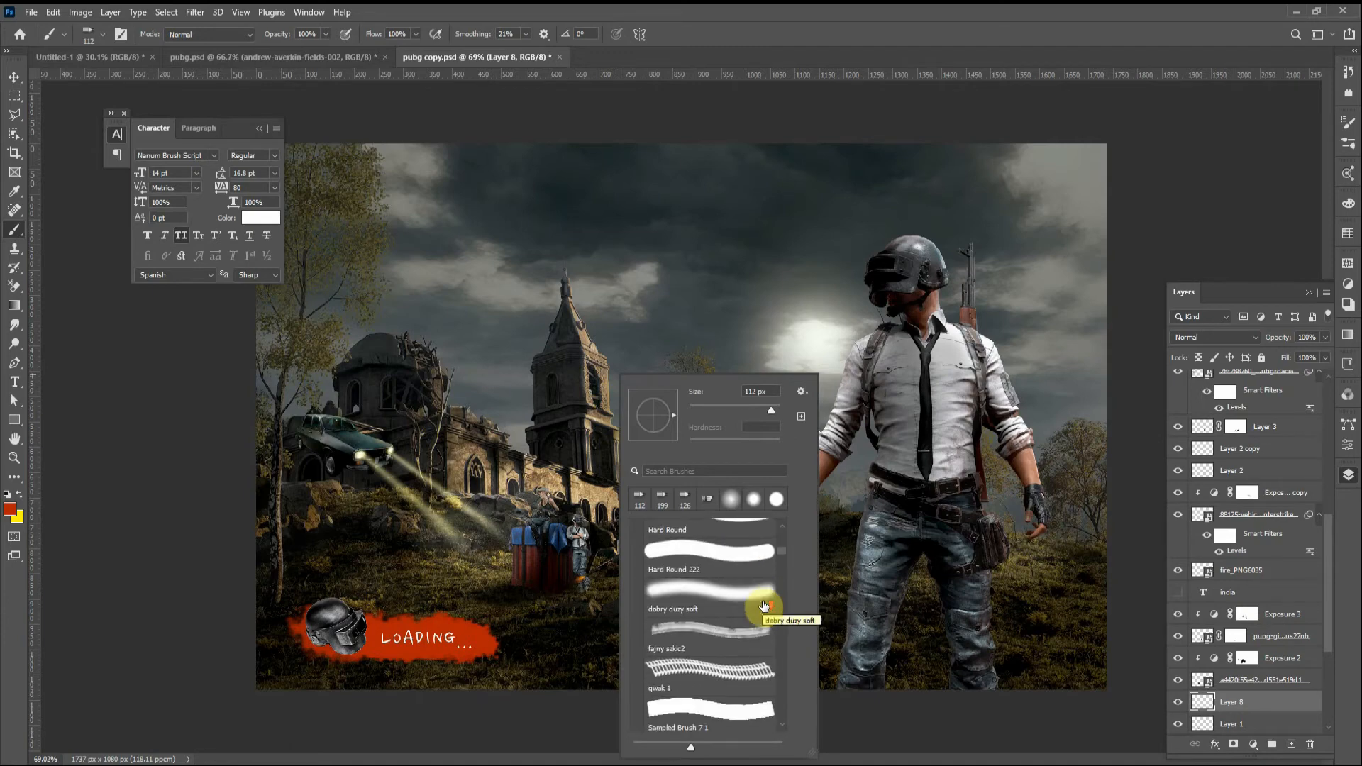
pyautogui.scroll(15, 780, 560)
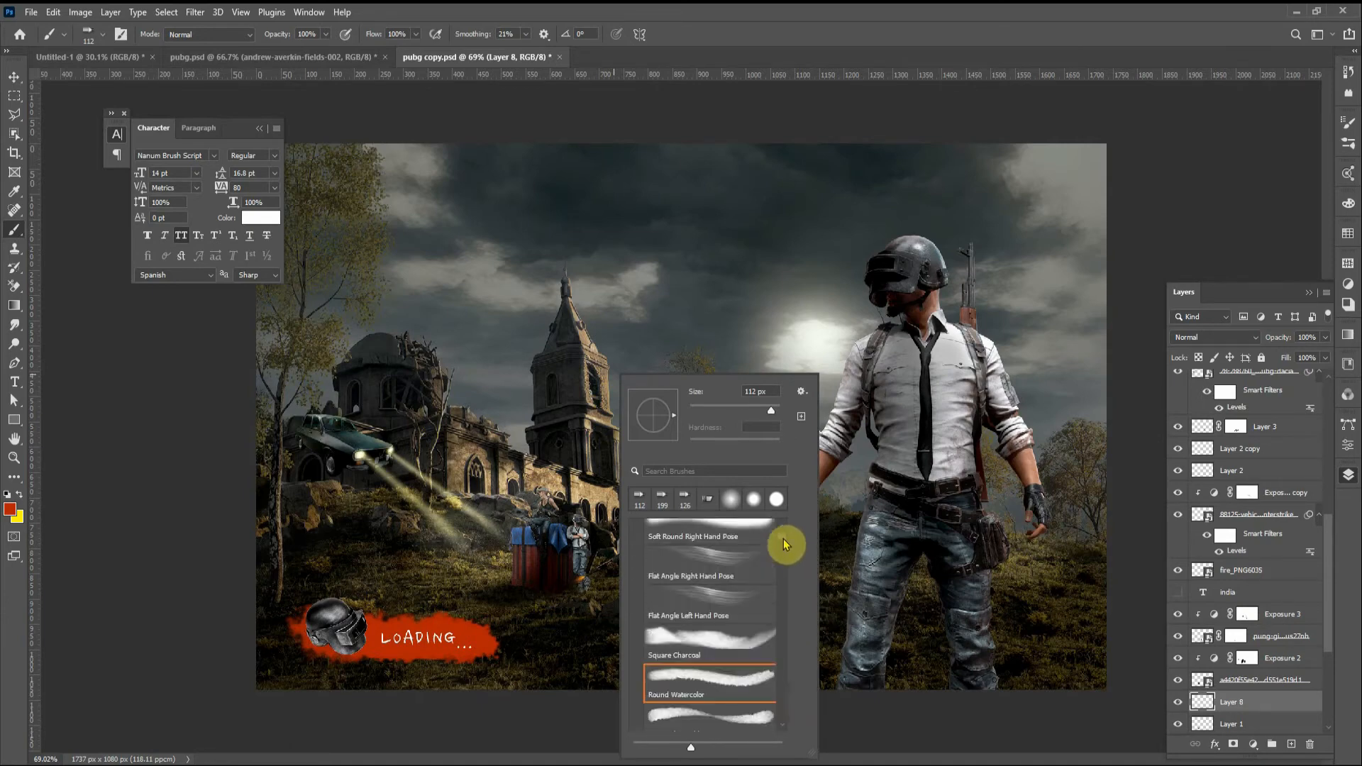
pyautogui.click(635, 594)
pyautogui.click(636, 614)
pyautogui.click(636, 614)
pyautogui.click(636, 635)
pyautogui.click(693, 659)
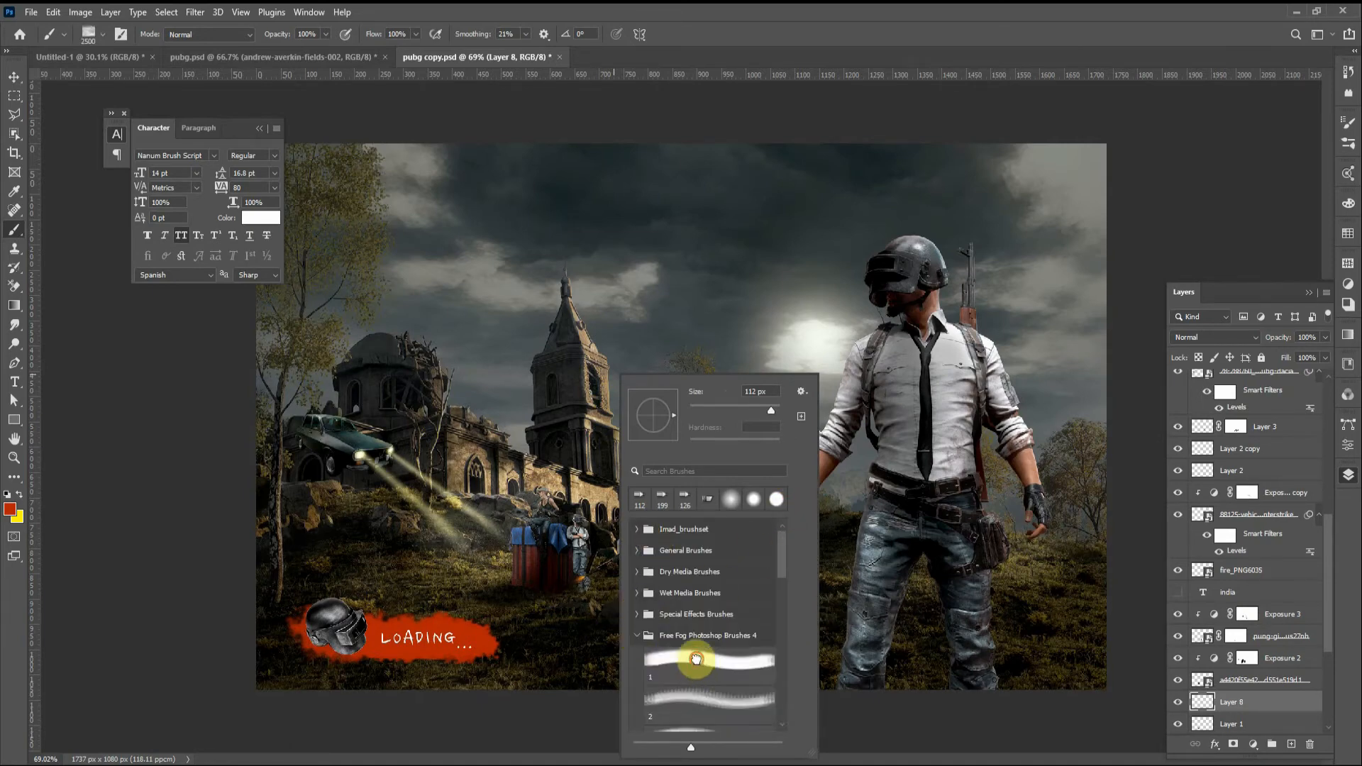
# Step: Try out fog brushes on the new layer around the supply crate and undo each test mark
pyautogui.moveTo(535, 504); pyautogui.dragTo(92, 497)
pyautogui.click(548, 527)
pyautogui.hotkey('ctrl', 'z')
pyautogui.rightClick(677, 411)
pyautogui.click(809, 723)
pyautogui.moveTo(546, 483); pyautogui.dragTo(92, 482)
pyautogui.click(597, 485)
pyautogui.hotkey('ctrl', 'z')
# Step: Choose a smoke brush from the Free Smoke Photoshop Brushes 6 set
pyautogui.rightClick(571, 395)
pyautogui.scroll(-2, 701, 662)
pyautogui.click(596, 561)
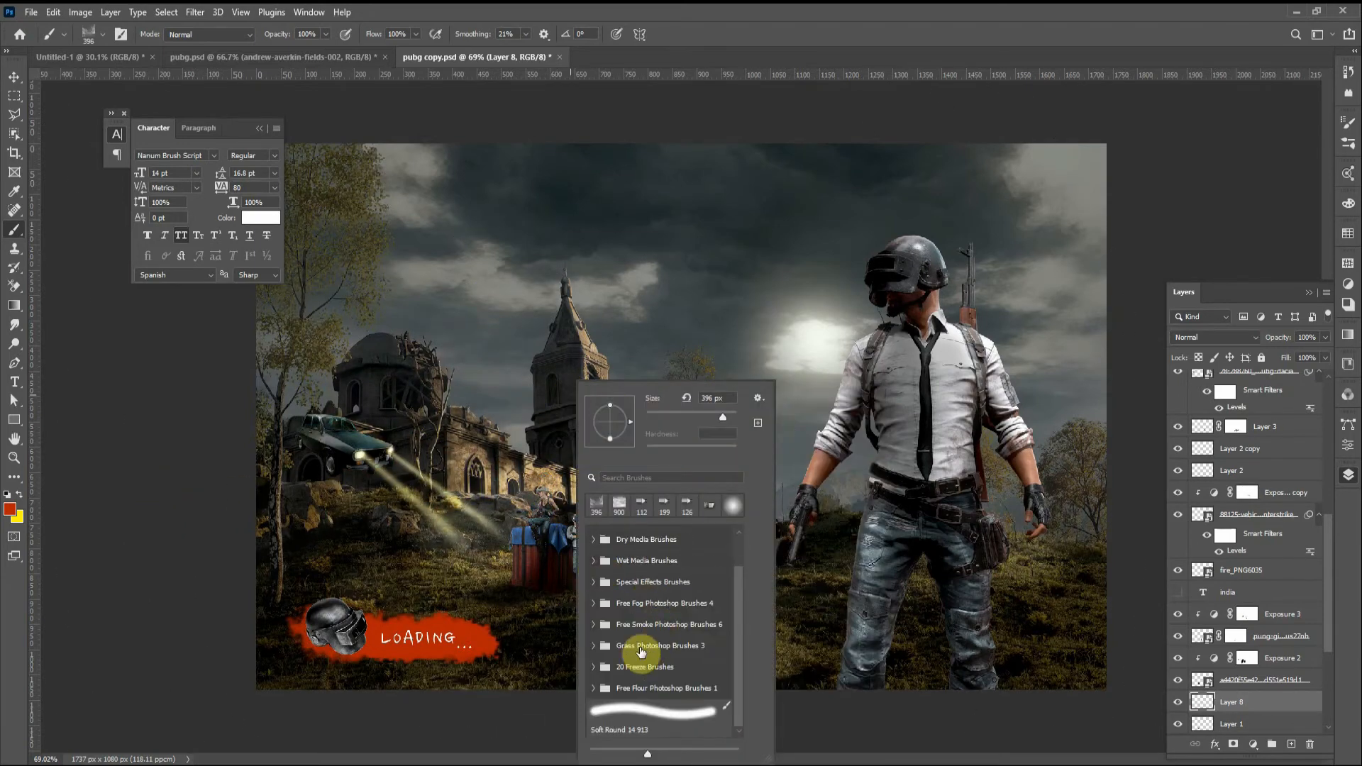
pyautogui.click(598, 625)
pyautogui.click(671, 657)
pyautogui.click(541, 486)
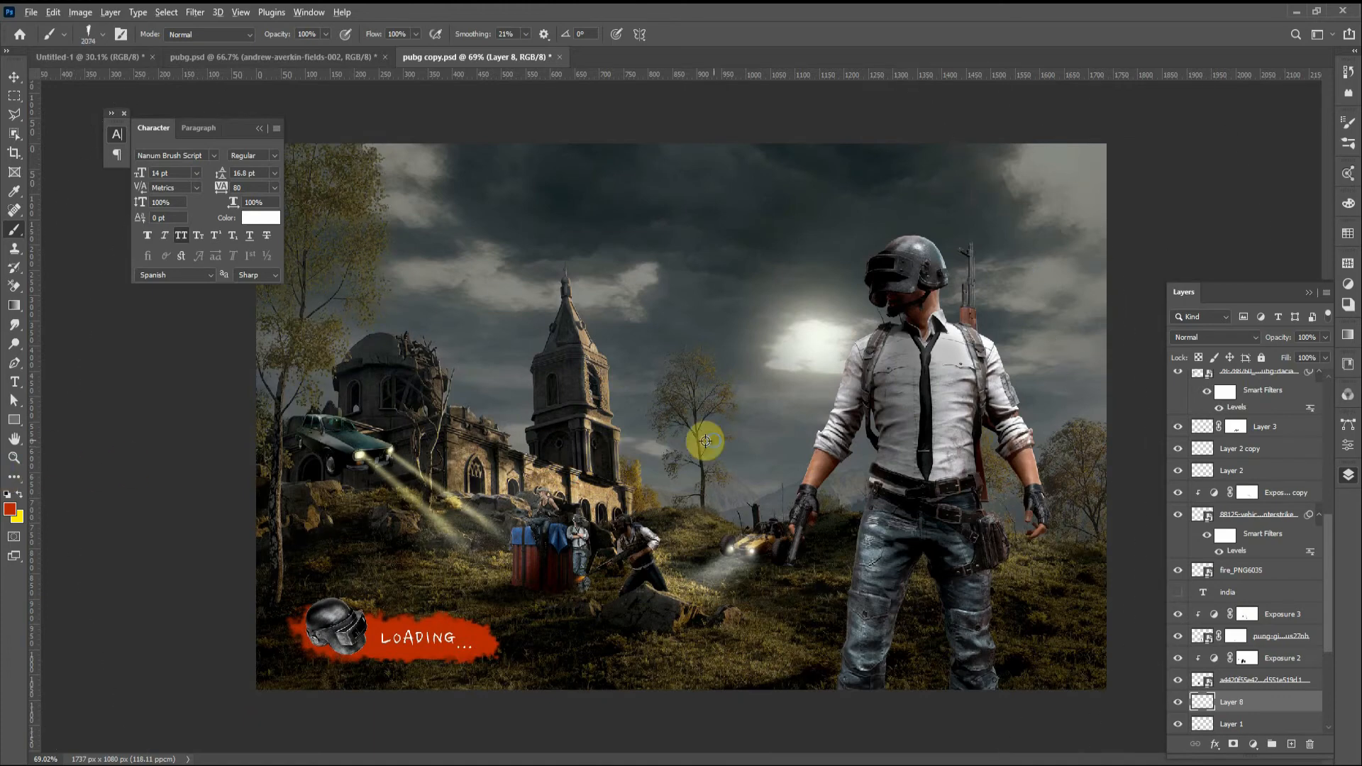
# Step: Paint a blue smoke plume rising from the supply crate in front of the tower and lower the layer's fill to 74%
pyautogui.click(10, 509)
pyautogui.click(1305, 509)
pyautogui.moveTo(546, 496)
pyautogui.mouseDown()
pyautogui.moveTo(560, 482)
pyautogui.moveTo(561, 341)
pyautogui.mouseUp()
pyautogui.moveTo(1281, 363); pyautogui.dragTo(1269, 362)
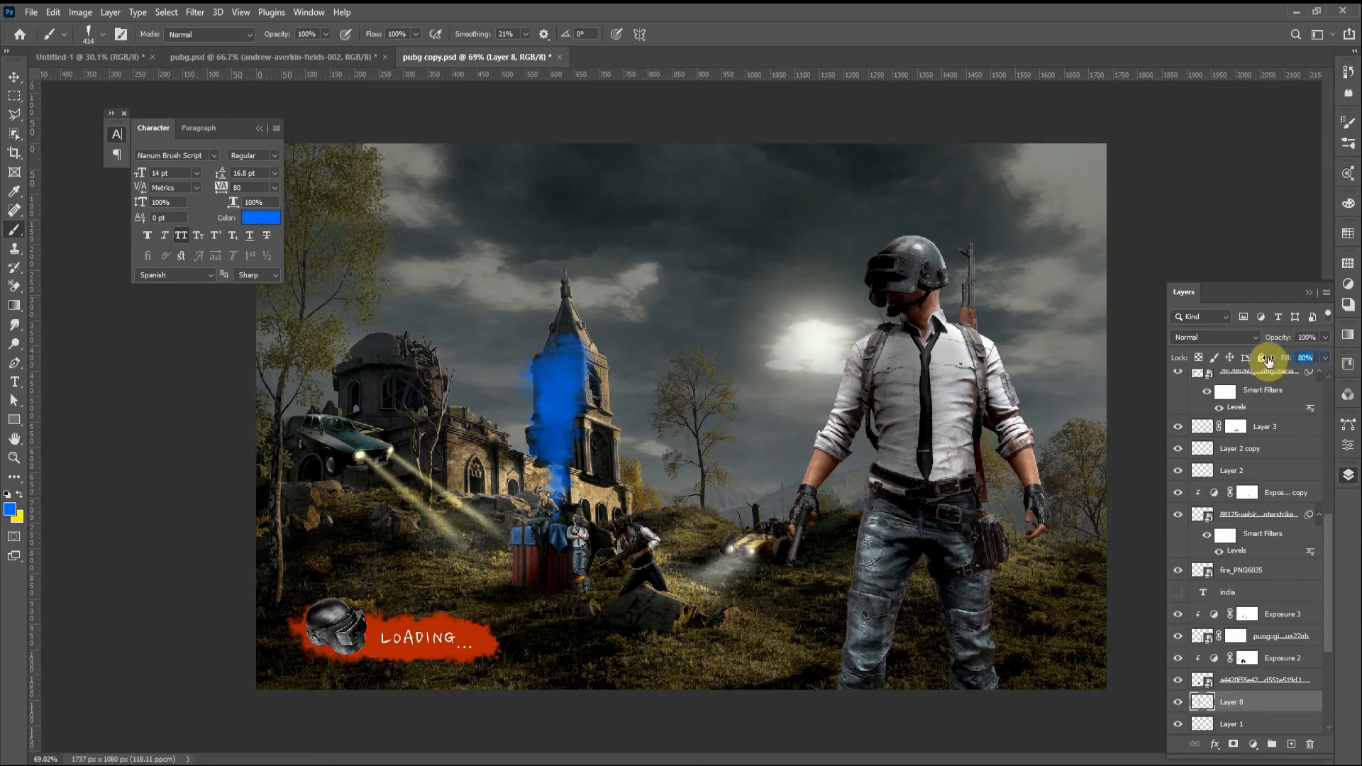
# Step: Recolour the smoke plume on Layer 8 to orange-red
pyautogui.click(10, 509)
pyautogui.click(1138, 537)
pyautogui.click(1305, 510)
pyautogui.hotkey('shift', 'alt', 'BackSpace')
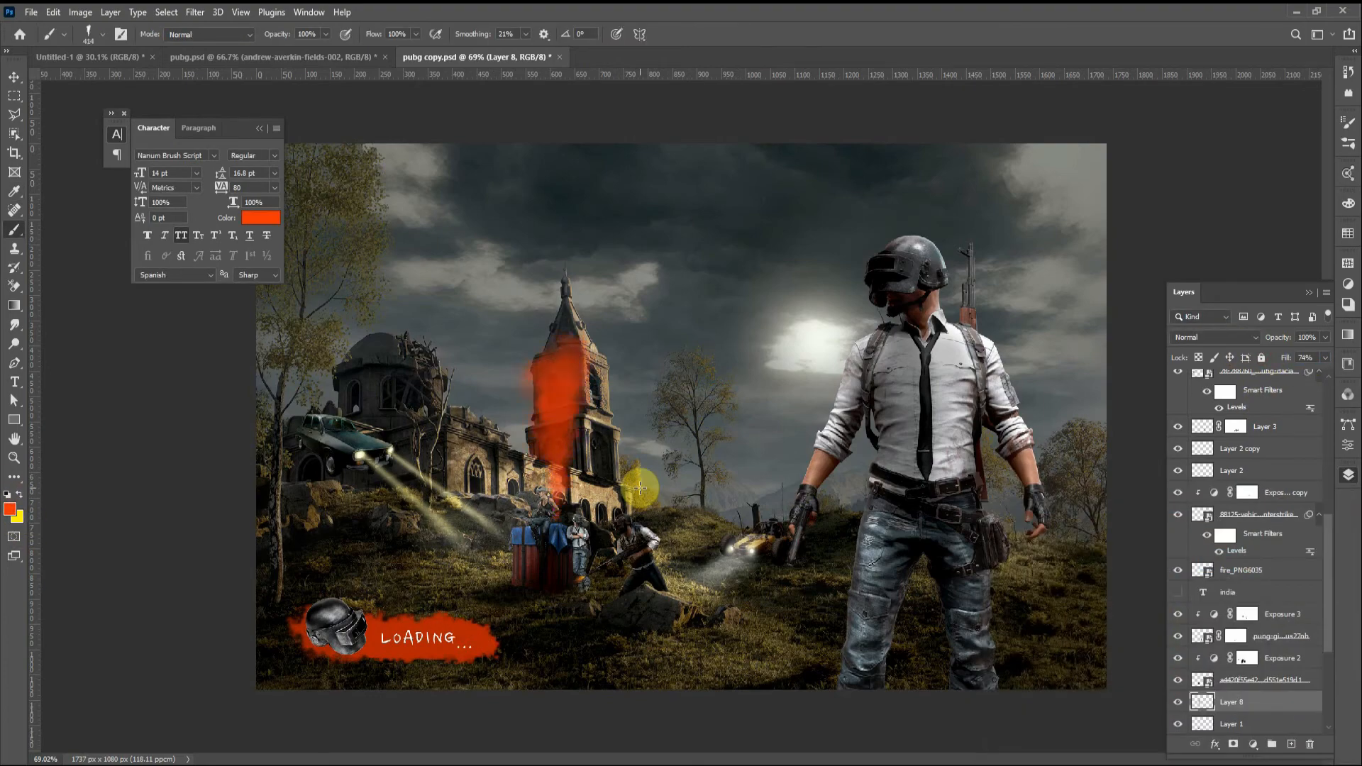
pyautogui.press('v')
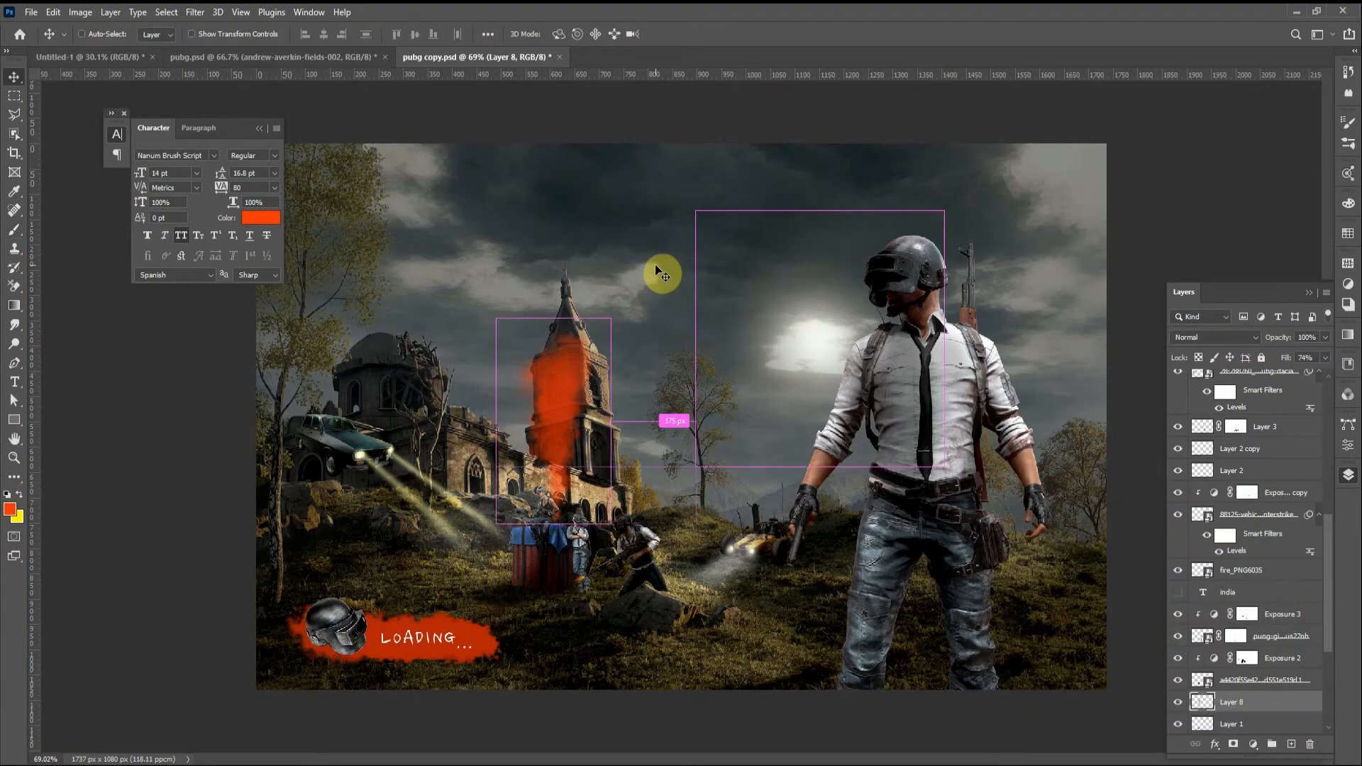
# Step: Place the purepng fire flame image from the Downloads folder into the scene and size it around the foreground character's legs
pyautogui.scroll(-2, 871, 479)
pyautogui.hotkey('alt', 'Tab')
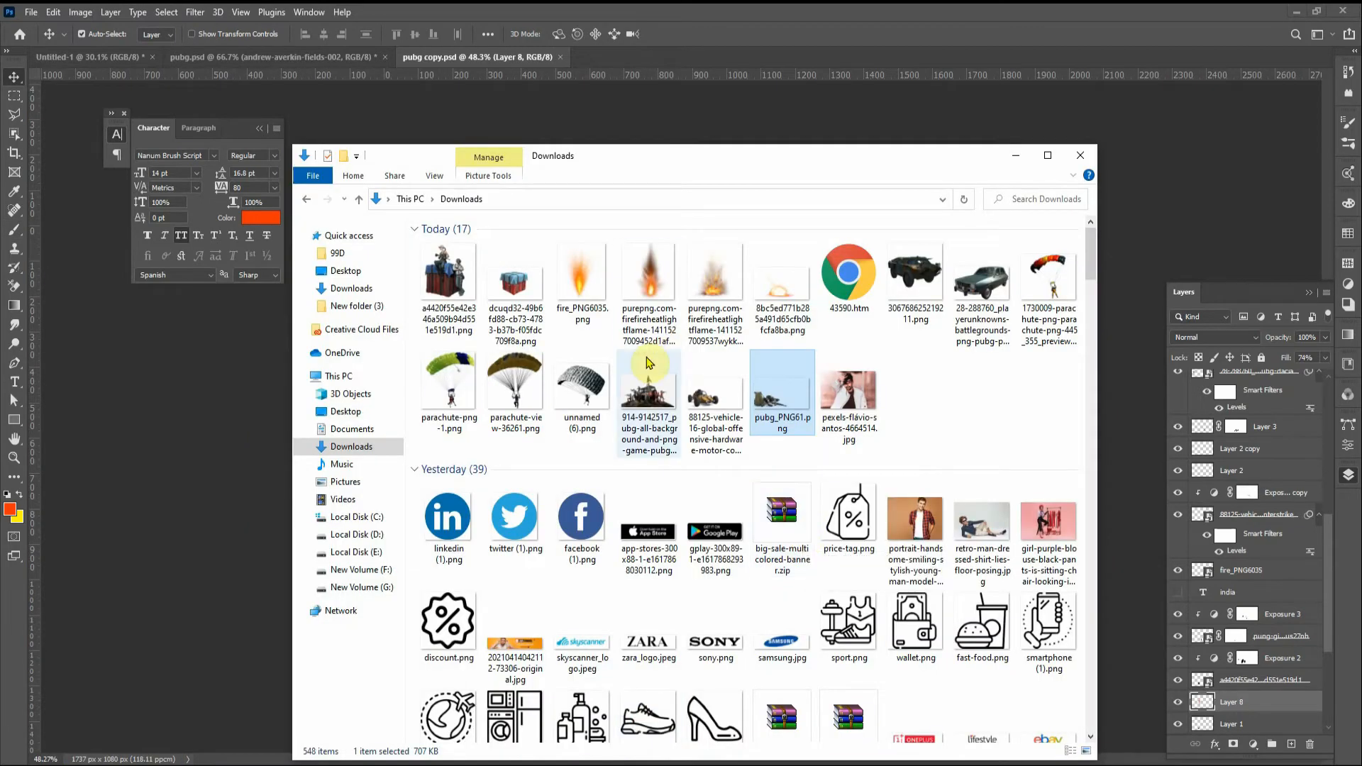
pyautogui.click(657, 279)
pyautogui.moveTo(715, 281); pyautogui.dragTo(730, 560)
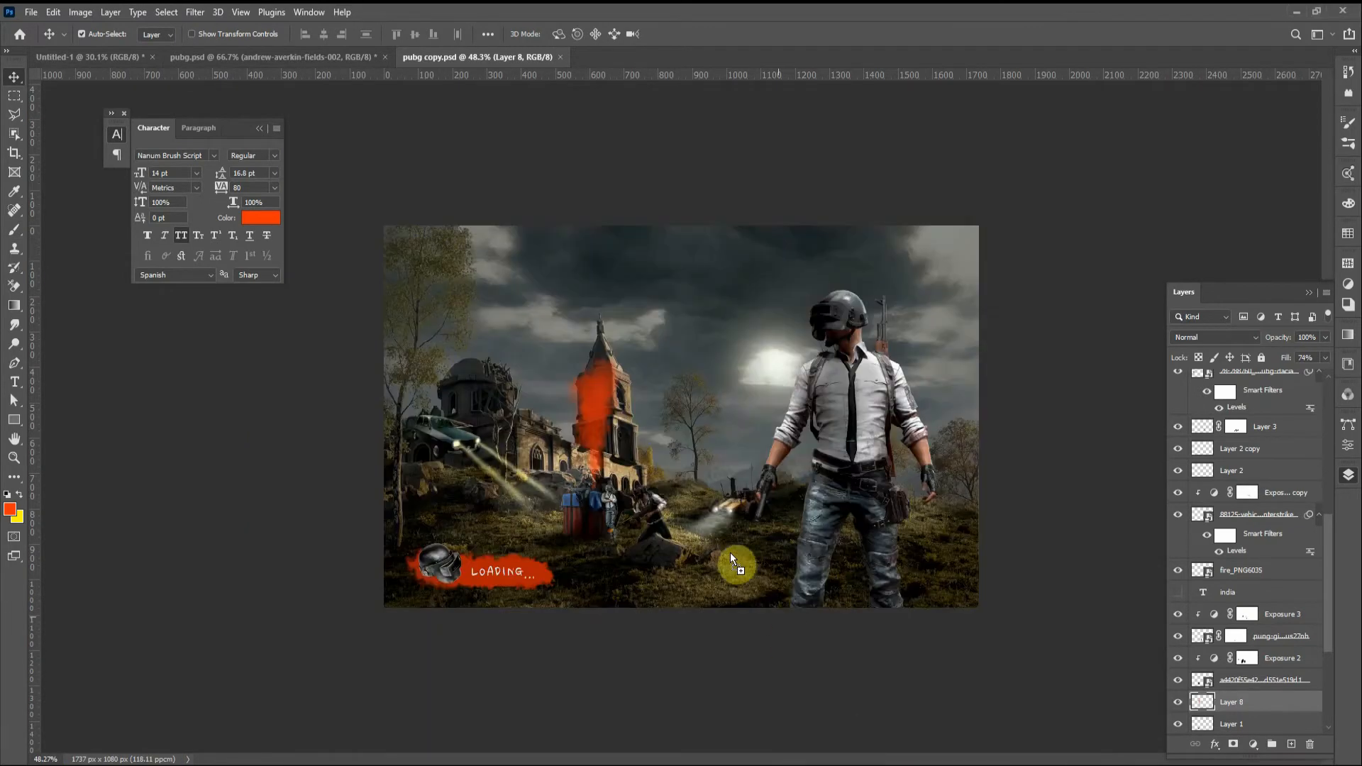
pyautogui.moveTo(785, 295); pyautogui.dragTo(610, 257)
pyautogui.moveTo(644, 238); pyautogui.dragTo(628, 481)
pyautogui.moveTo(576, 367); pyautogui.dragTo(845, 503)
pyautogui.moveTo(890, 389); pyautogui.dragTo(776, 476)
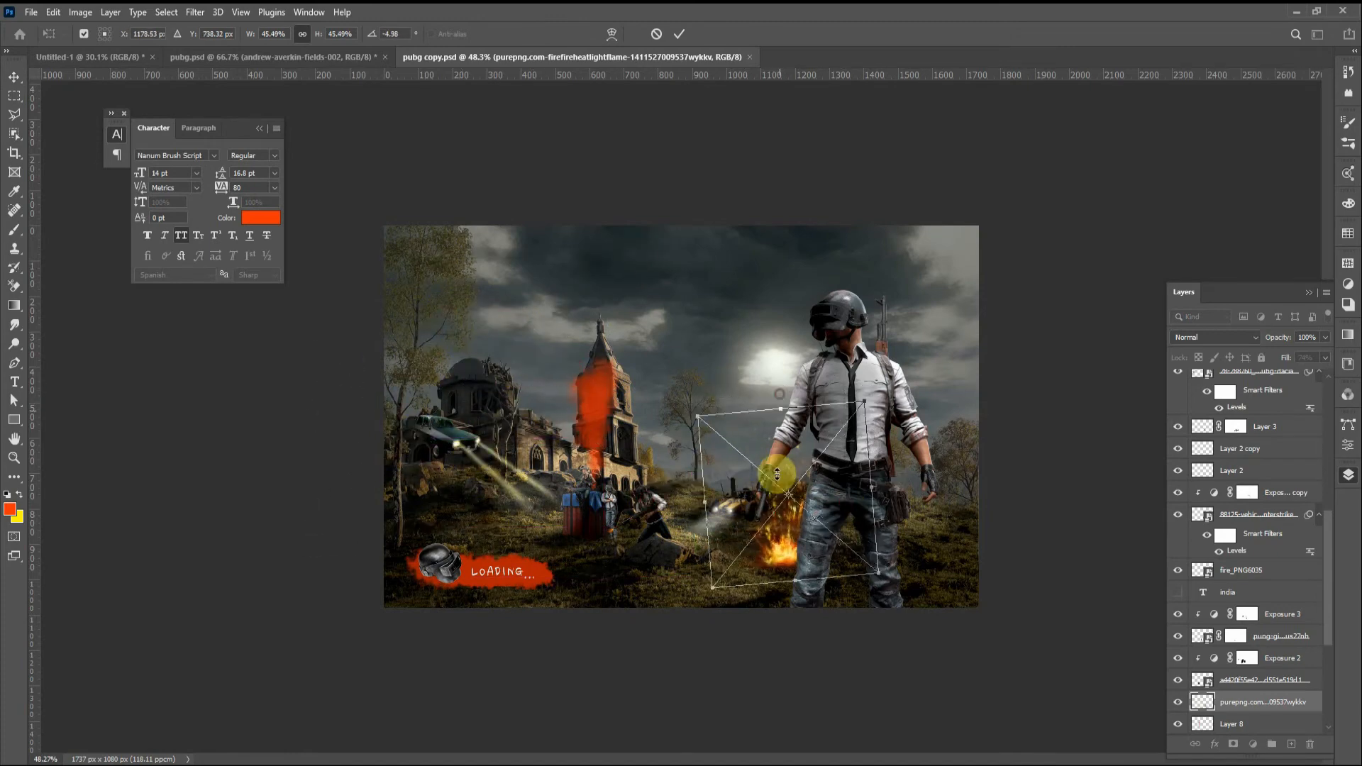
# Step: Straighten and enlarge the flame behind the foreground character to about 118% and commit its placement
pyautogui.moveTo(781, 393); pyautogui.dragTo(771, 284)
pyautogui.moveTo(829, 224); pyautogui.dragTo(844, 227)
pyautogui.moveTo(782, 283); pyautogui.dragTo(807, 148)
pyautogui.moveTo(829, 294); pyautogui.dragTo(921, 419)
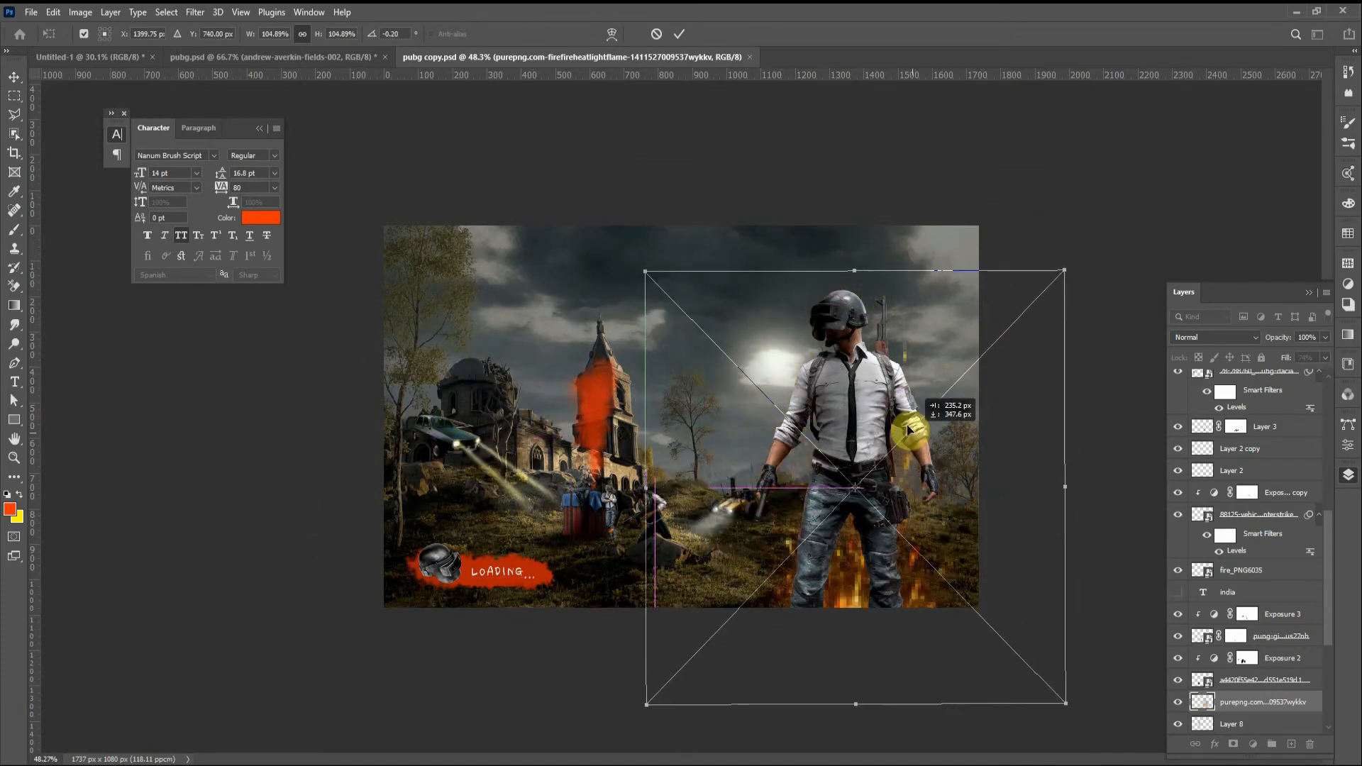
pyautogui.moveTo(854, 267); pyautogui.dragTo(848, 195)
pyautogui.press('Return')
# Step: Move the flame off the foreground character and scale it to 16.71% on the grass beside the rock
pyautogui.moveTo(966, 427); pyautogui.dragTo(730, 395)
pyautogui.hotkey('ctrl', 't')
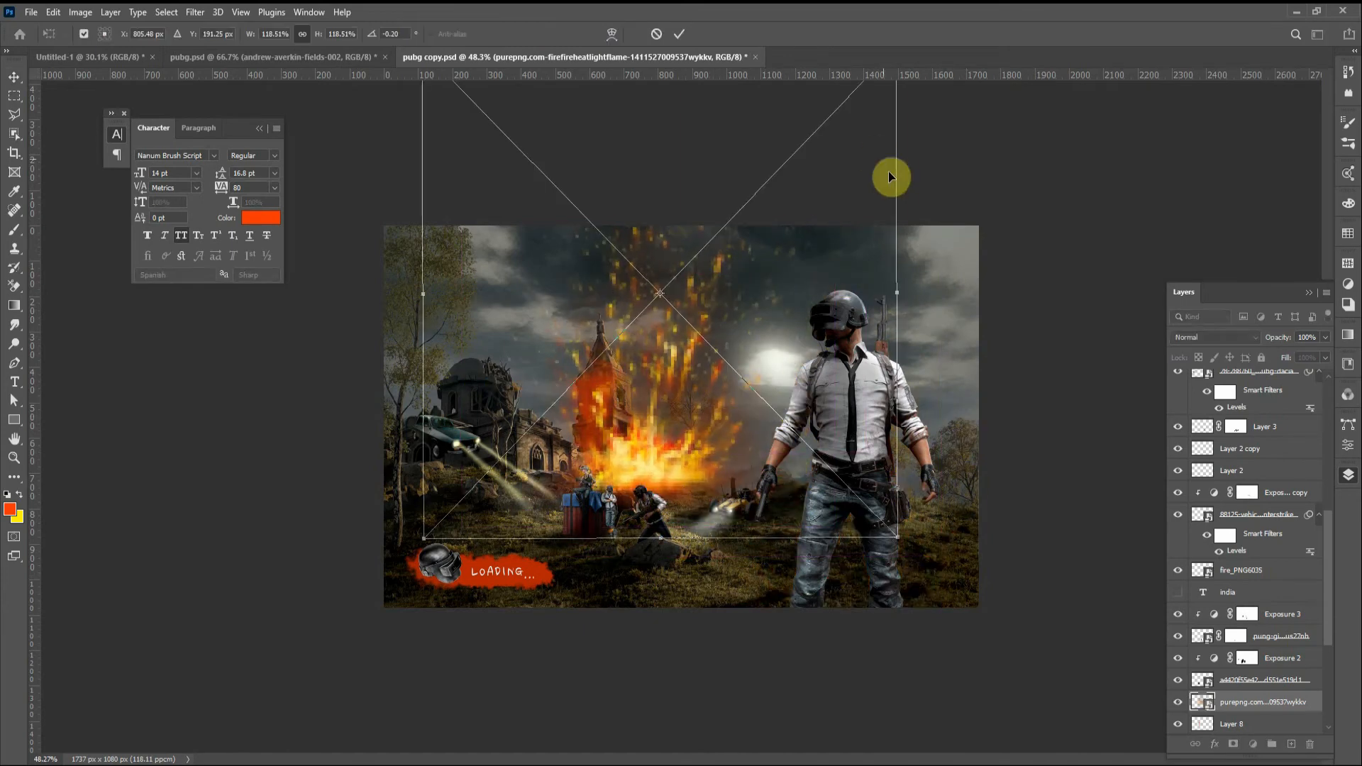
pyautogui.moveTo(891, 173); pyautogui.dragTo(705, 522)
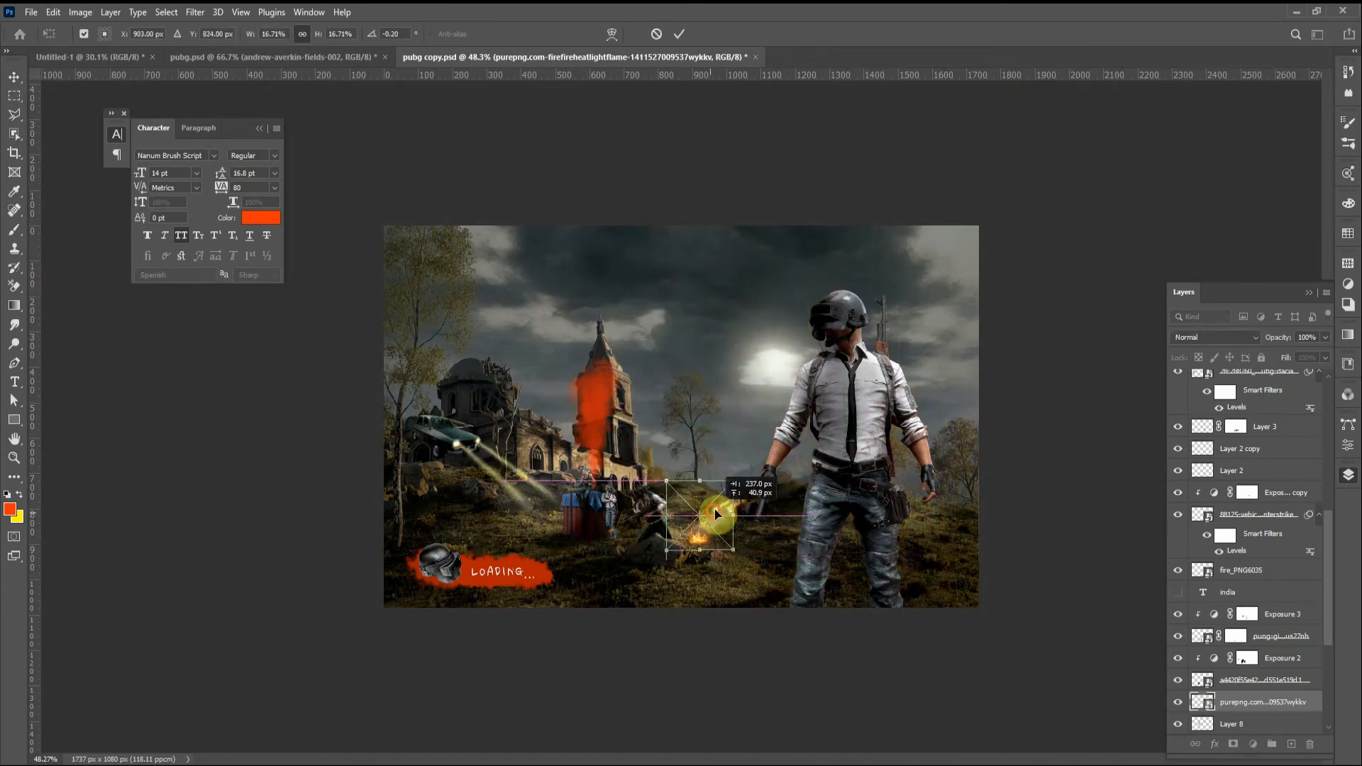
pyautogui.click(679, 34)
# Step: Move the small flame from the rock to the ground beneath the green car
pyautogui.click(704, 550)
pyautogui.click(818, 462)
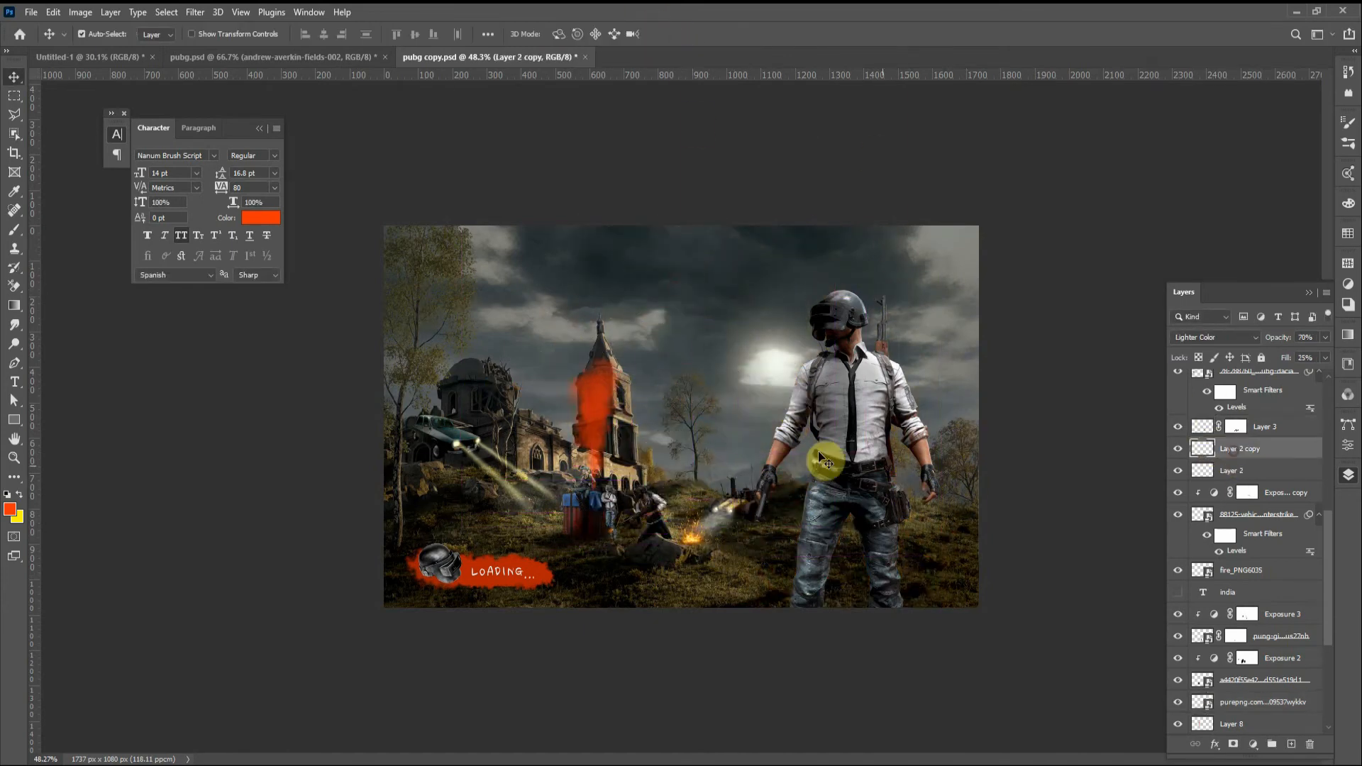
pyautogui.click(1220, 470)
pyautogui.moveTo(688, 518); pyautogui.dragTo(545, 489)
pyautogui.moveTo(432, 445); pyautogui.dragTo(474, 470)
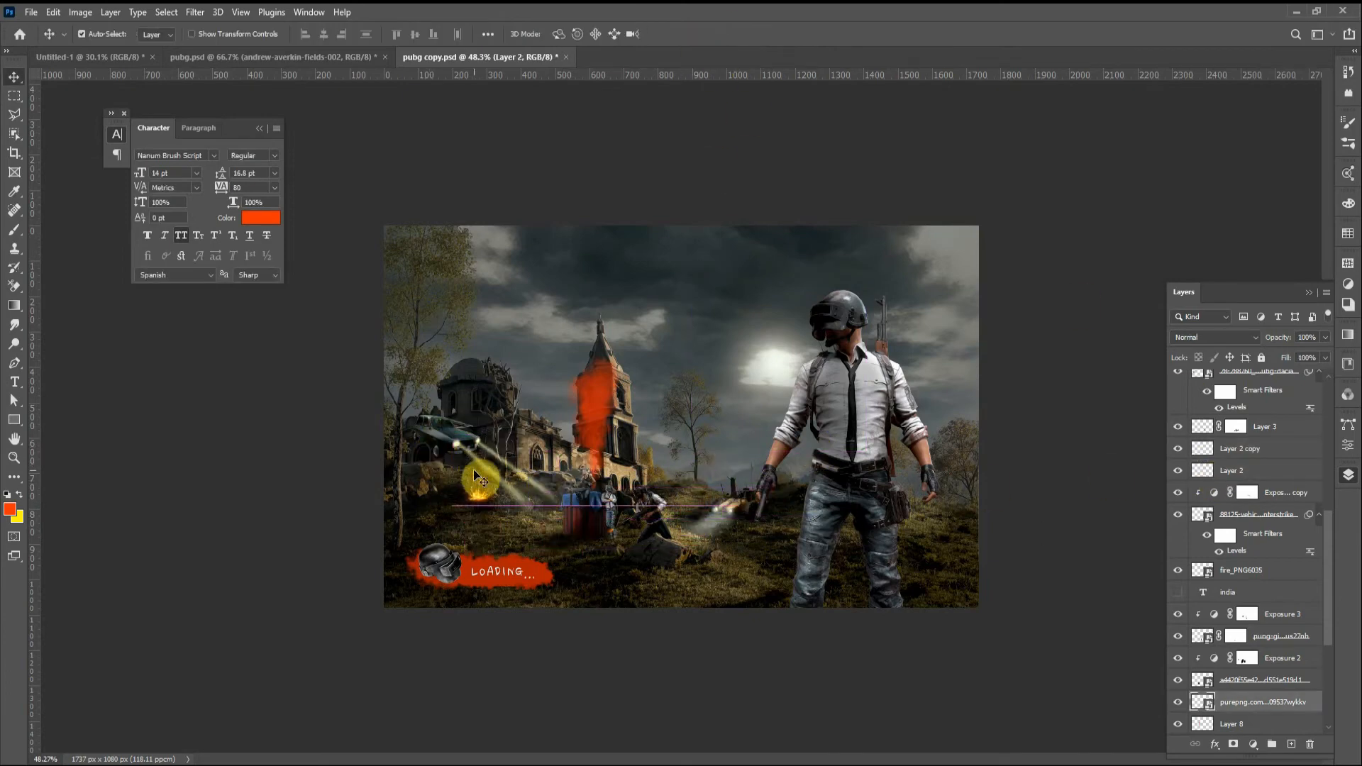
# Step: Bring the flame layer to the front and scale it to 10.34% on the grass near the supply crate
pyautogui.hotkey('ctrl', 't')
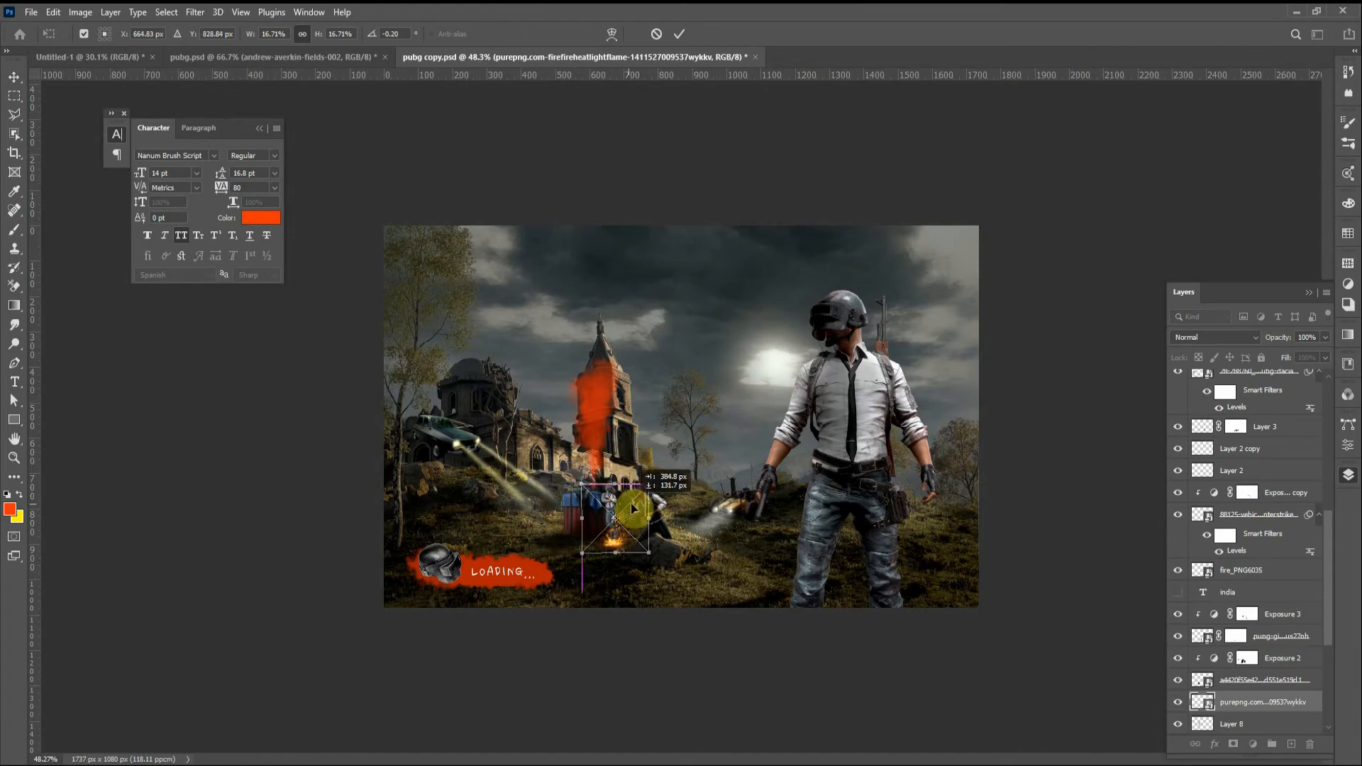
pyautogui.moveTo(633, 473); pyautogui.dragTo(495, 385)
pyautogui.click(679, 34)
pyautogui.hotkey('ctrl', 'shift', ']')
pyautogui.hotkey('ctrl', 't')
pyautogui.moveTo(467, 419); pyautogui.dragTo(601, 567)
pyautogui.click(678, 34)
# Step: Move the flame away from the crouching character and delete its layer
pyautogui.hotkey('ctrl', 't')
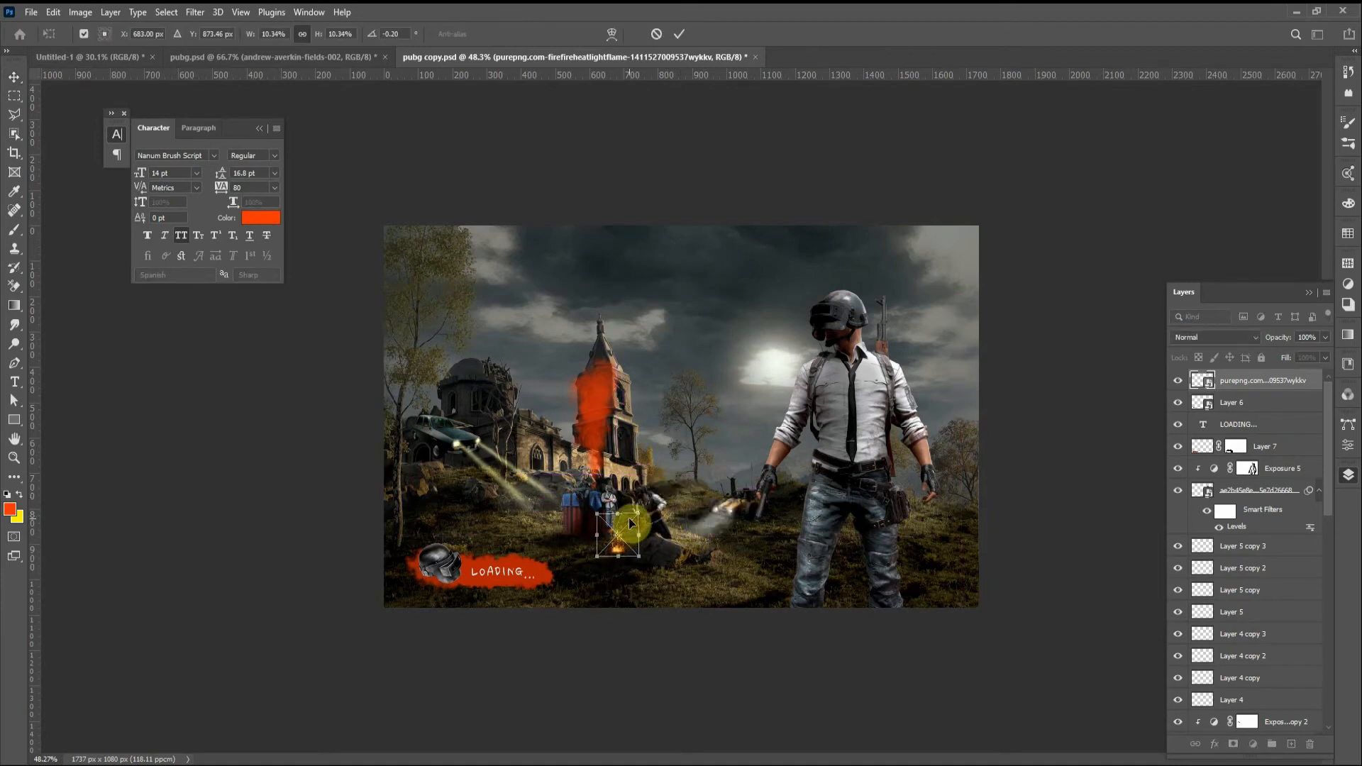
pyautogui.press('Return')
pyautogui.moveTo(624, 564); pyautogui.dragTo(548, 521)
pyautogui.press('Delete')
pyautogui.press('Delete')
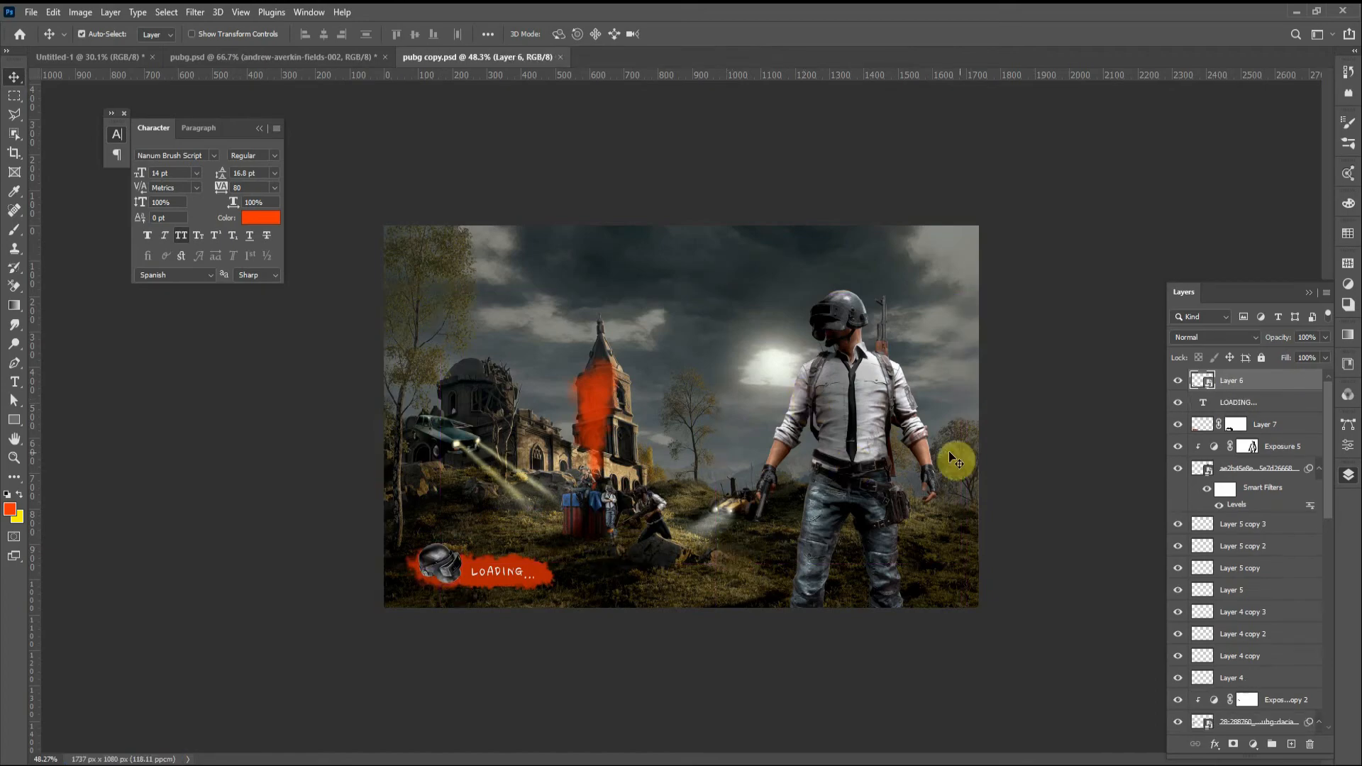
# Step: Place the four parachute images from the Downloads folder into the composite, each on its own layer
pyautogui.keyDown('ctrl'); pyautogui.click(1024, 268); pyautogui.keyUp('ctrl')
pyautogui.hotkey('ctrl', '1')
pyautogui.moveTo(800, 542); pyautogui.dragTo(727, 403)
pyautogui.scroll(-5, 727, 403)
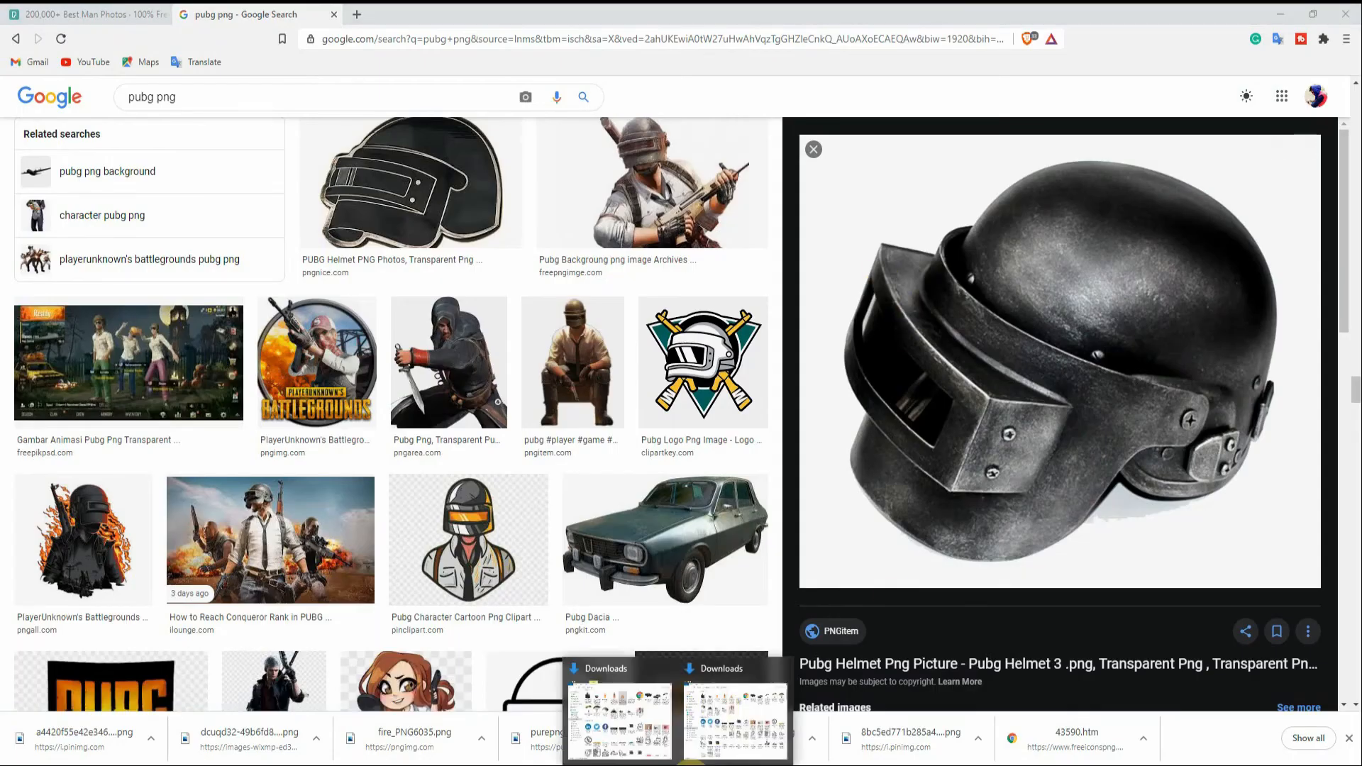
pyautogui.click(625, 706)
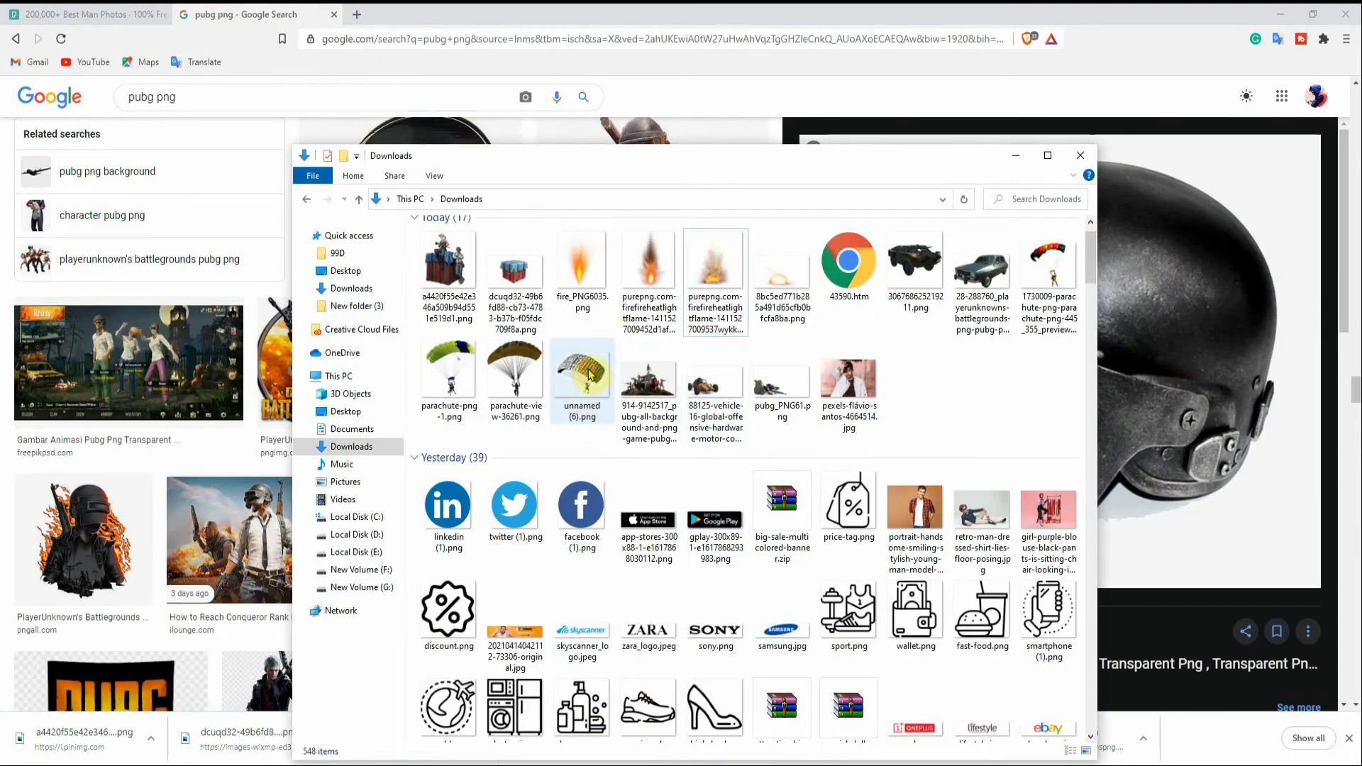
pyautogui.moveTo(1039, 273); pyautogui.dragTo(721, 366)
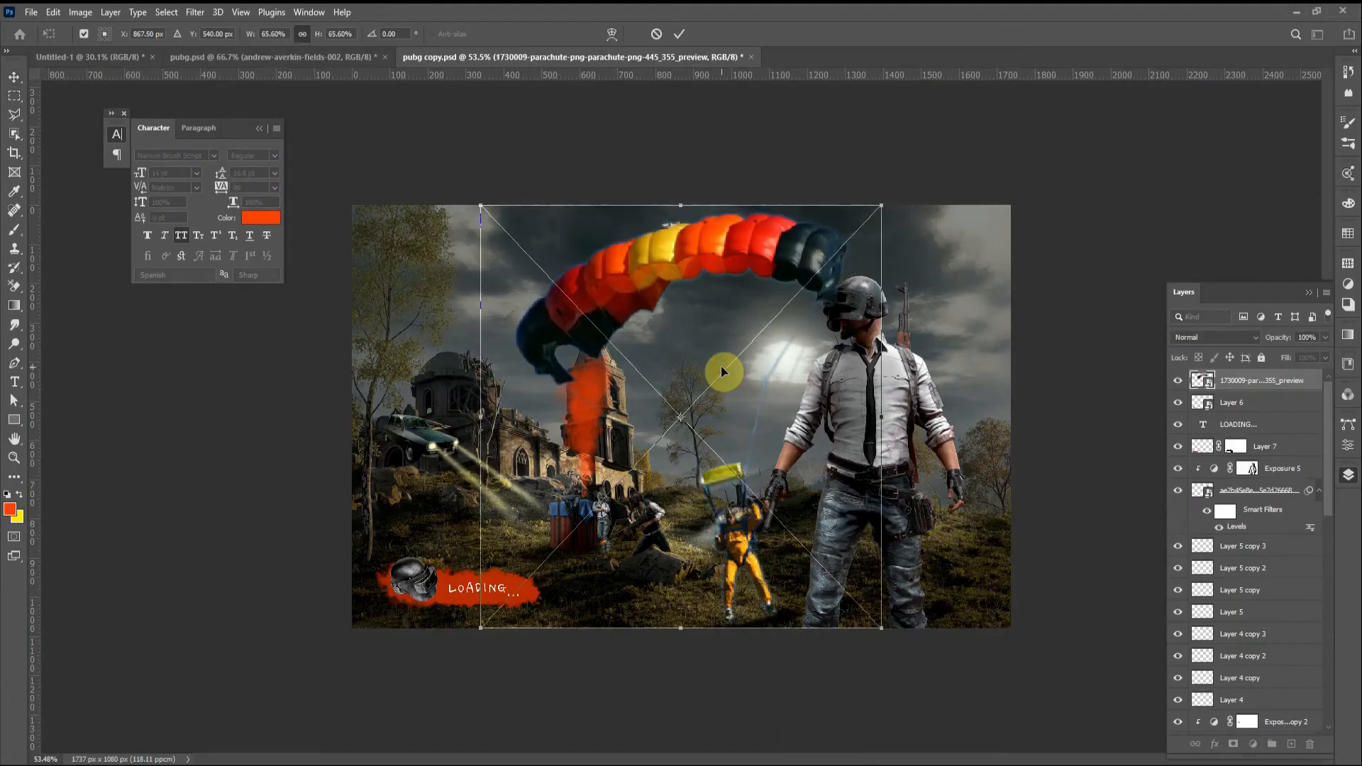
pyautogui.press('Return')
pyautogui.press('Return')
pyautogui.press('Return')
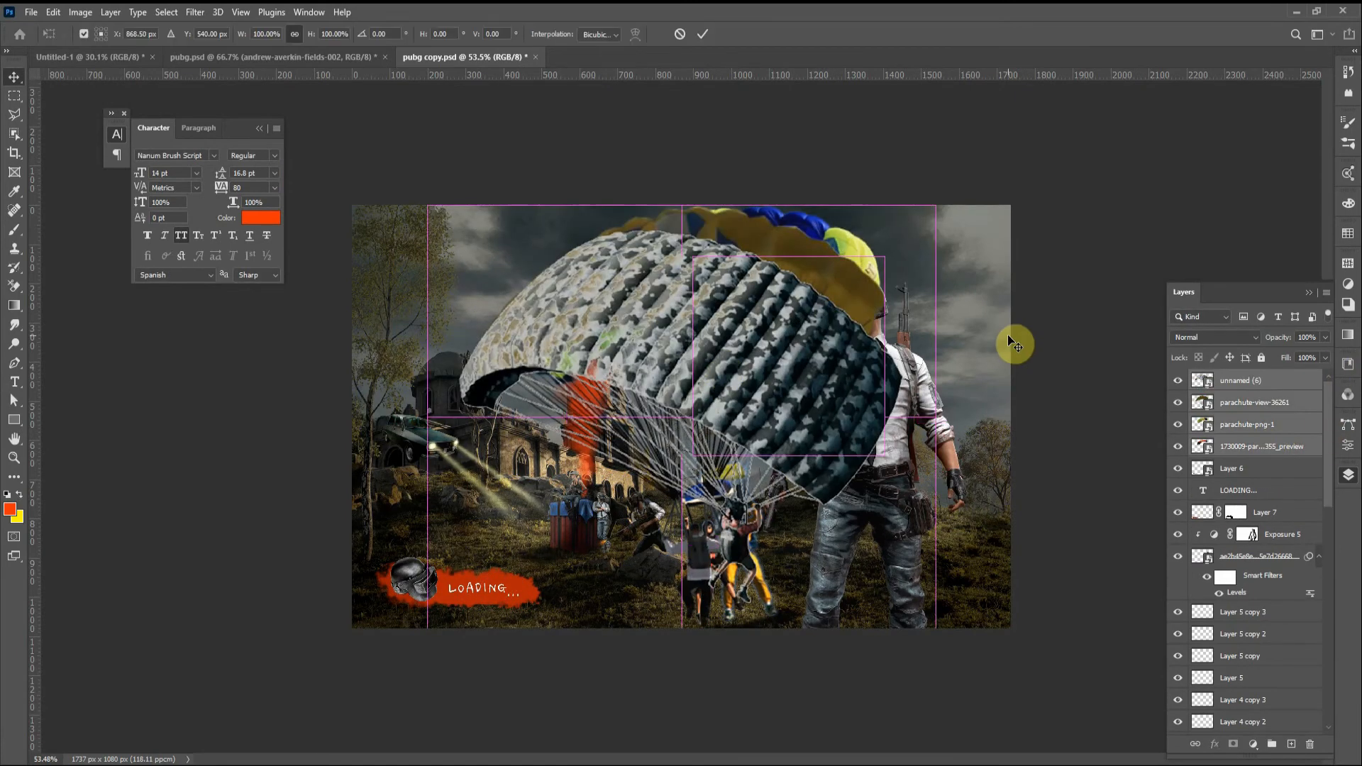
# Step: Scale the four parachute layers down together to a small size in the scene
pyautogui.moveTo(936, 205); pyautogui.dragTo(532, 283)
pyautogui.click(702, 34)
pyautogui.click(1059, 277)
# Step: Flip the camouflage parachute and rotate it by about 127°
pyautogui.hotkey('ctrl', 't')
pyautogui.rightClick(532, 284)
pyautogui.click(596, 525)
pyautogui.moveTo(608, 304); pyautogui.dragTo(542, 198)
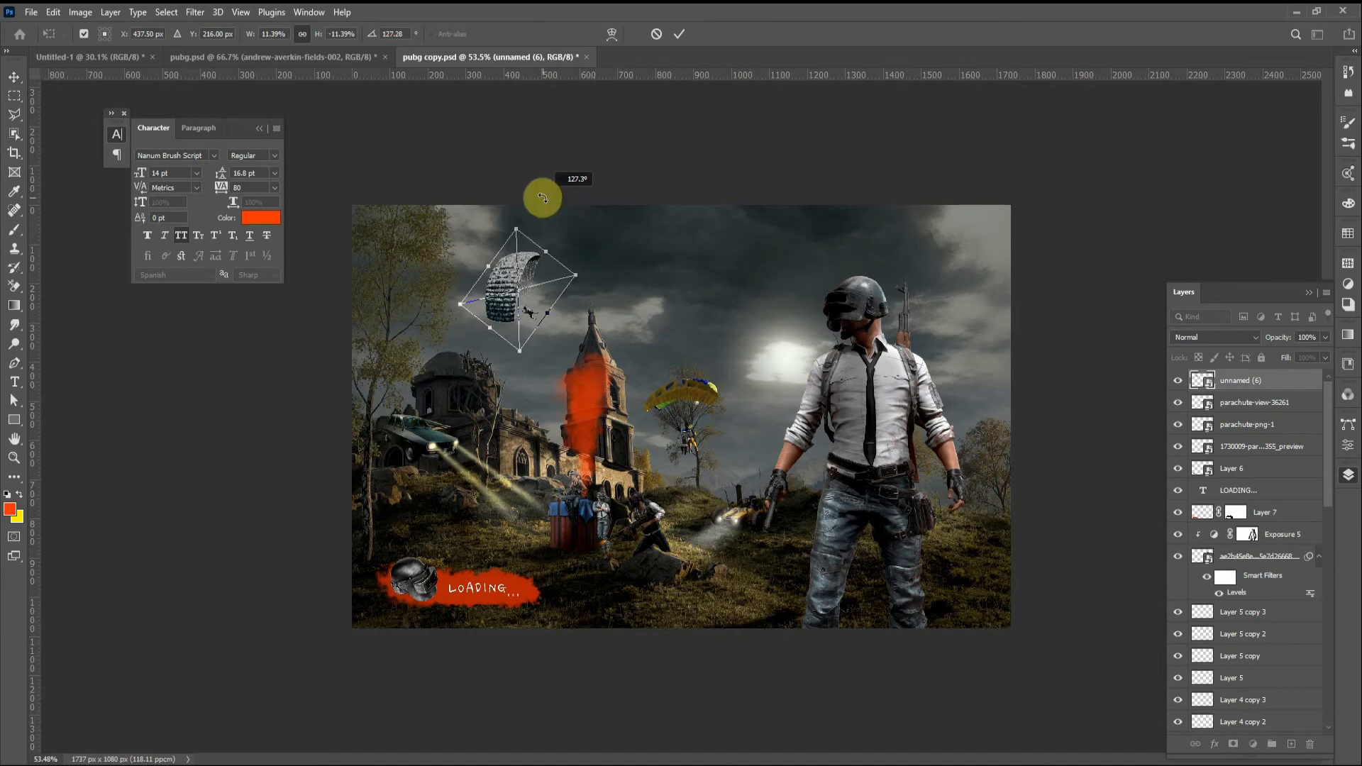
pyautogui.click(679, 34)
# Step: Try the camouflage parachute rotated and repositioned at either side of the sky, and hide its layer
pyautogui.moveTo(508, 299); pyautogui.dragTo(987, 267)
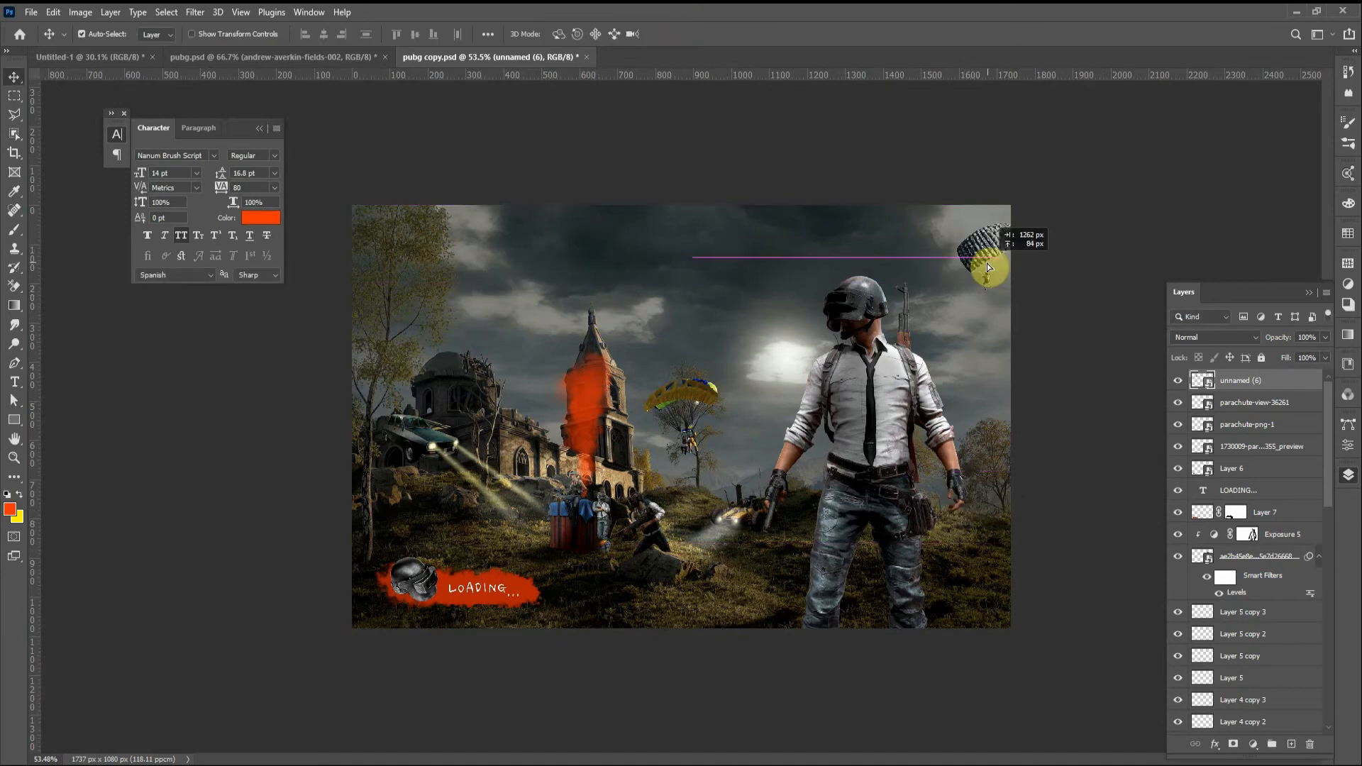
pyautogui.hotkey('ctrl', 't')
pyautogui.moveTo(1042, 220); pyautogui.dragTo(1071, 176)
pyautogui.click(677, 34)
pyautogui.moveTo(970, 249); pyautogui.dragTo(339, 235)
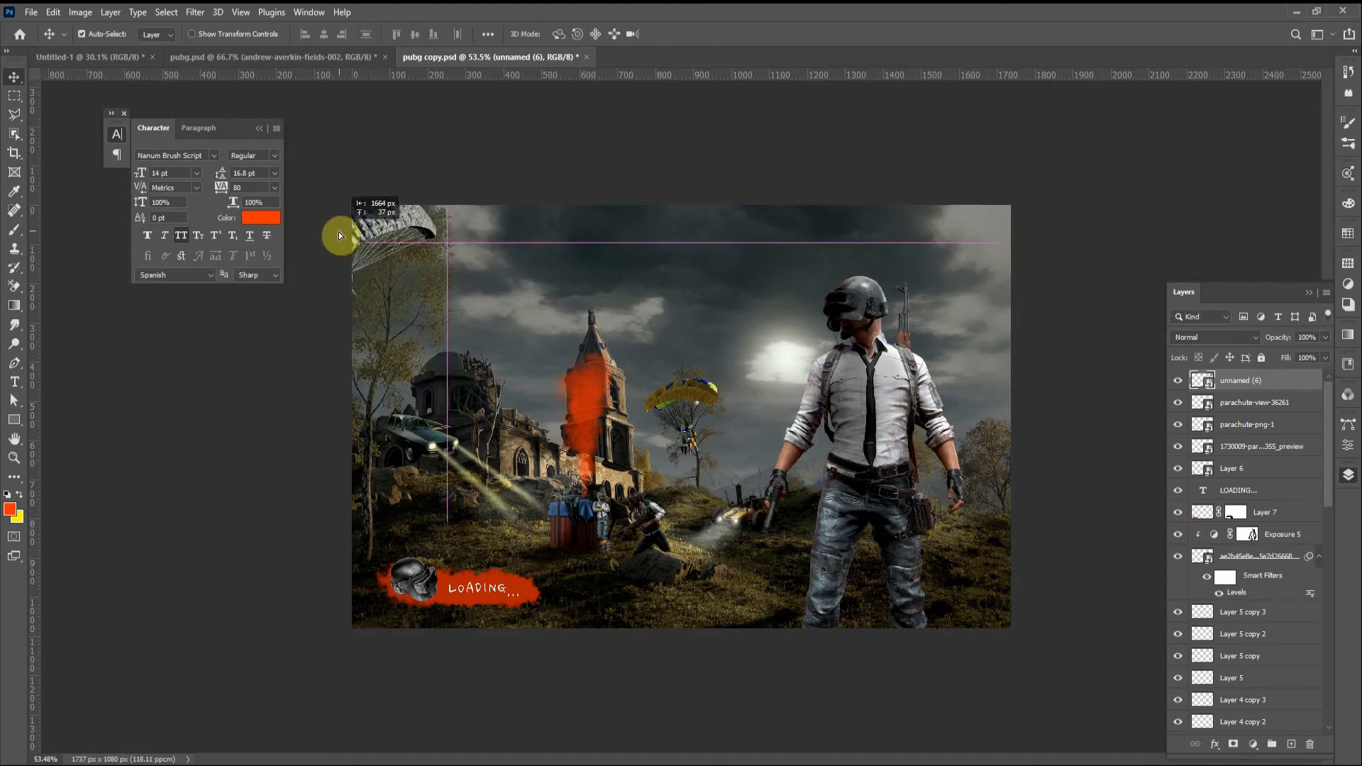
pyautogui.click(1178, 380)
# Step: Spread the yellow and red-orange parachutes across the sky beside the tower and the foreground helmet, and delete the green one
pyautogui.moveTo(703, 394); pyautogui.dragTo(554, 297)
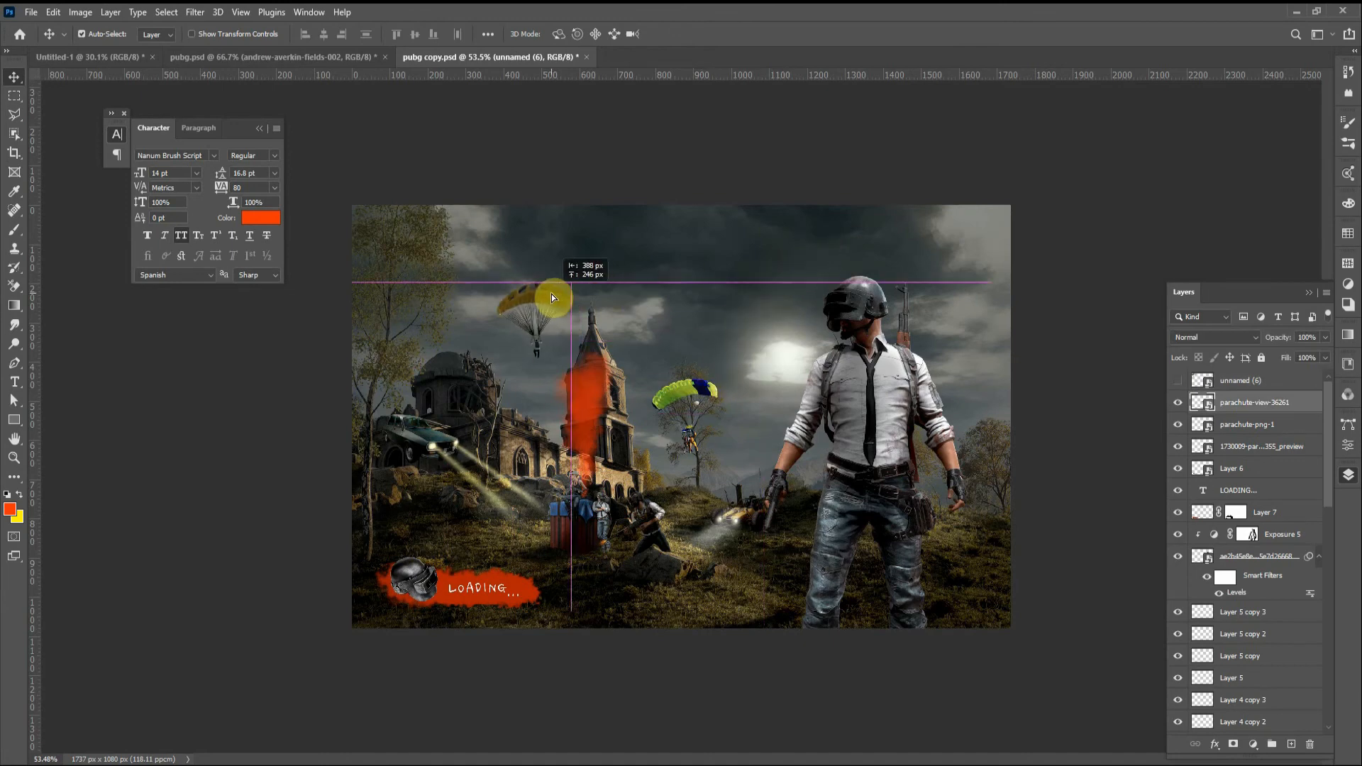
pyautogui.moveTo(707, 398); pyautogui.dragTo(750, 244)
pyautogui.press('Delete')
# Step: Darken the red-orange parachute with an Exposure adjustment and apply Levels with a black input of 26 to the yellow parachute
pyautogui.click(1253, 744)
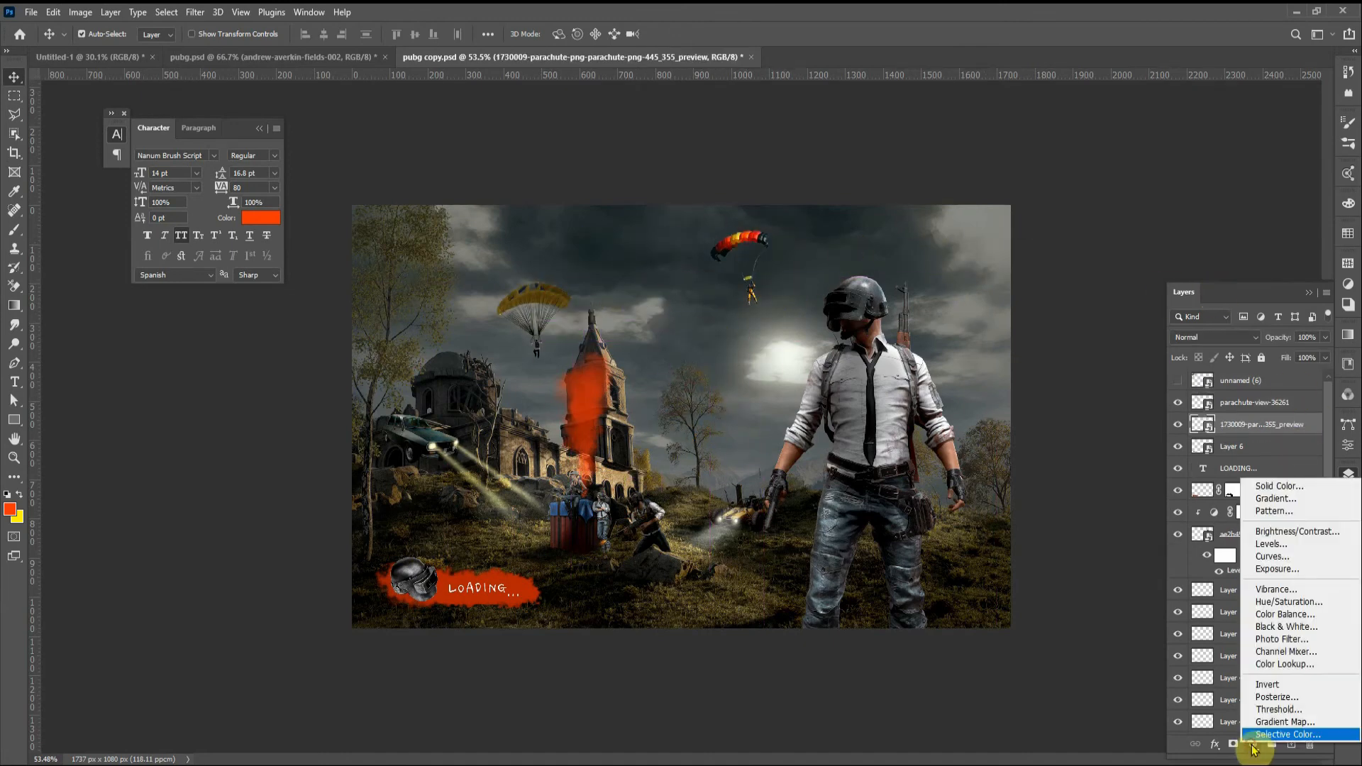
pyautogui.click(1277, 568)
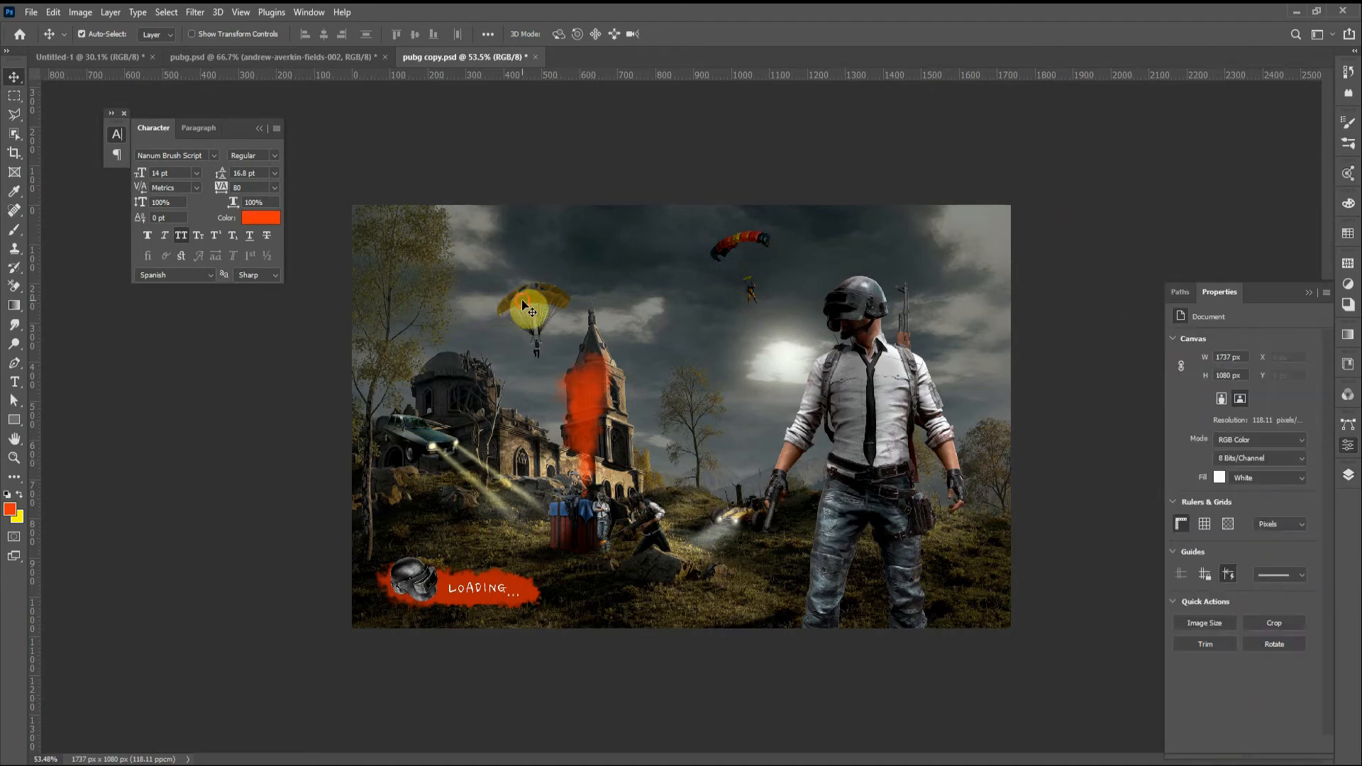
pyautogui.hotkey('ctrl', 'l')
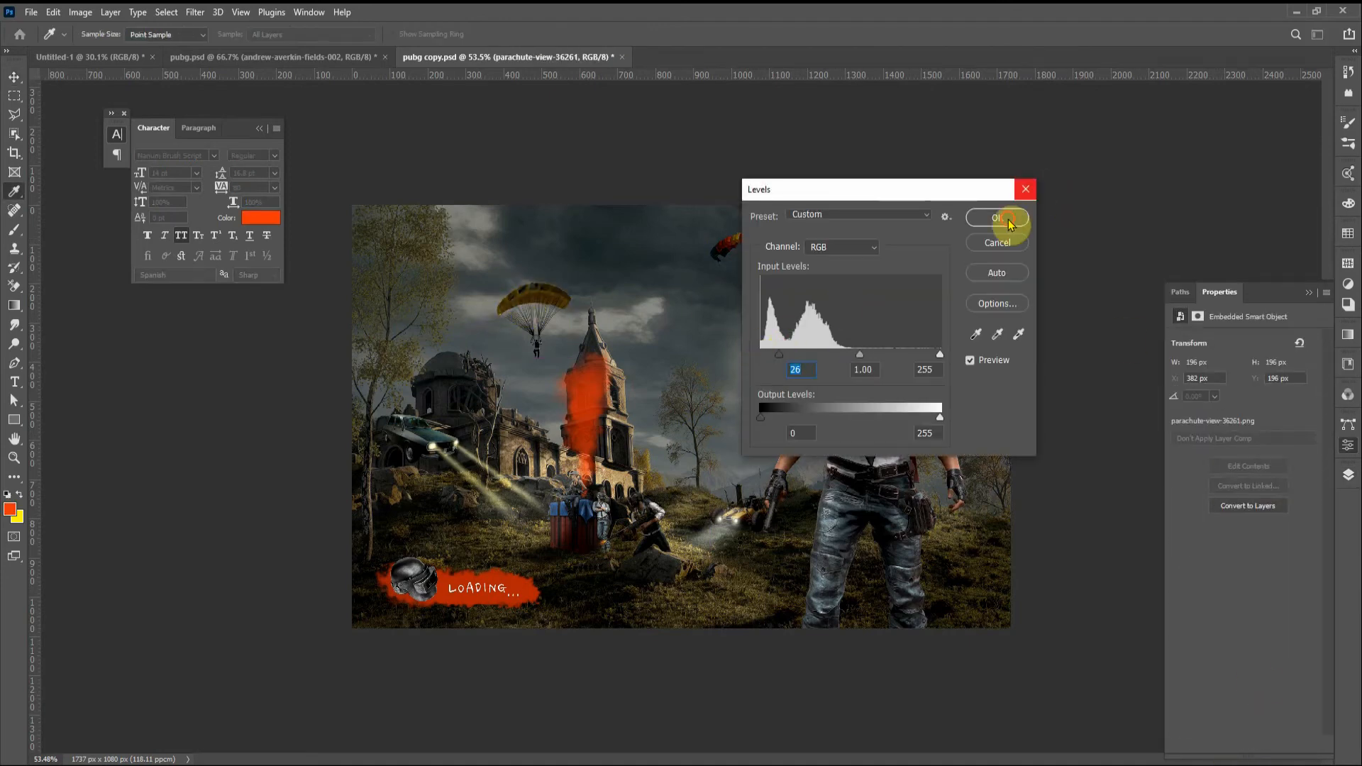
pyautogui.click(996, 218)
# Step: Shift the red-orange parachute down and away from the helmet, and lower the yellow parachute beside the tower
pyautogui.press('v')
pyautogui.moveTo(760, 243); pyautogui.dragTo(724, 266)
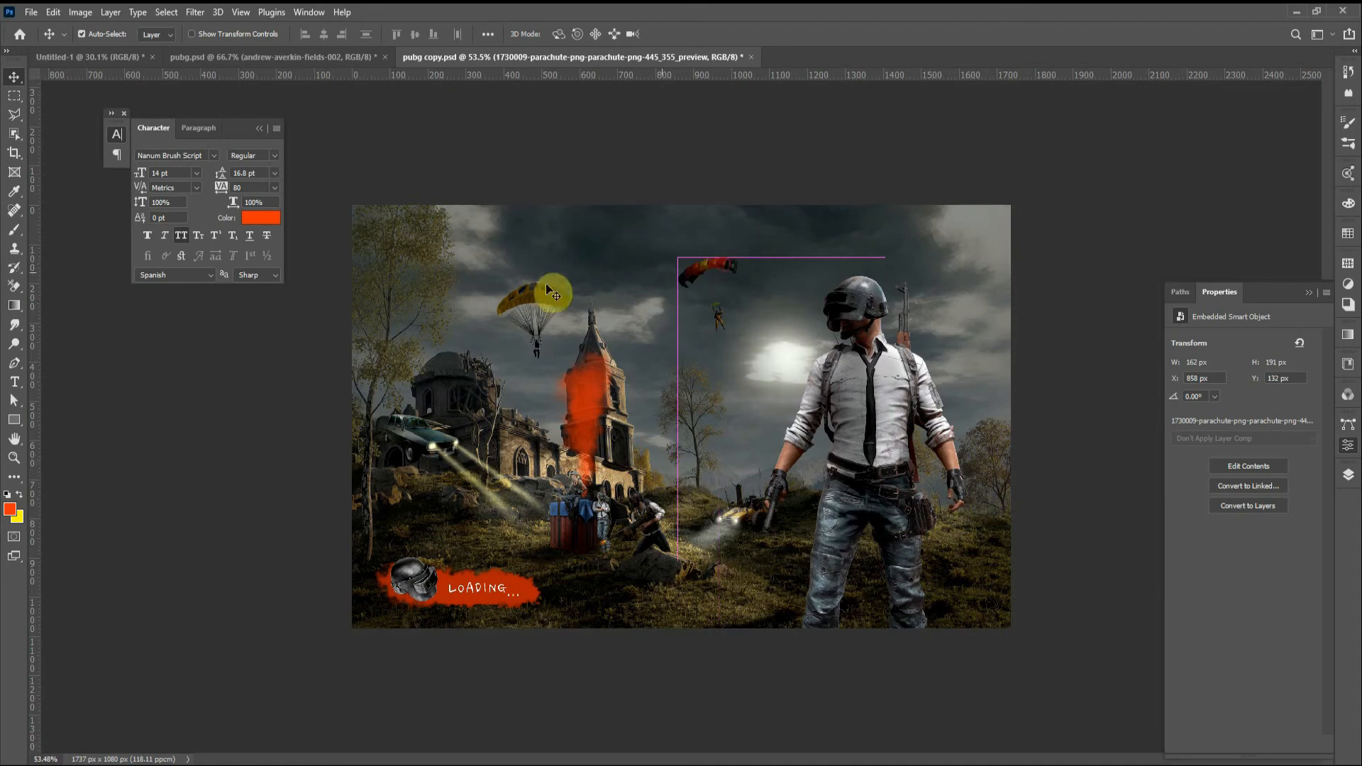
pyautogui.moveTo(551, 291); pyautogui.dragTo(553, 330)
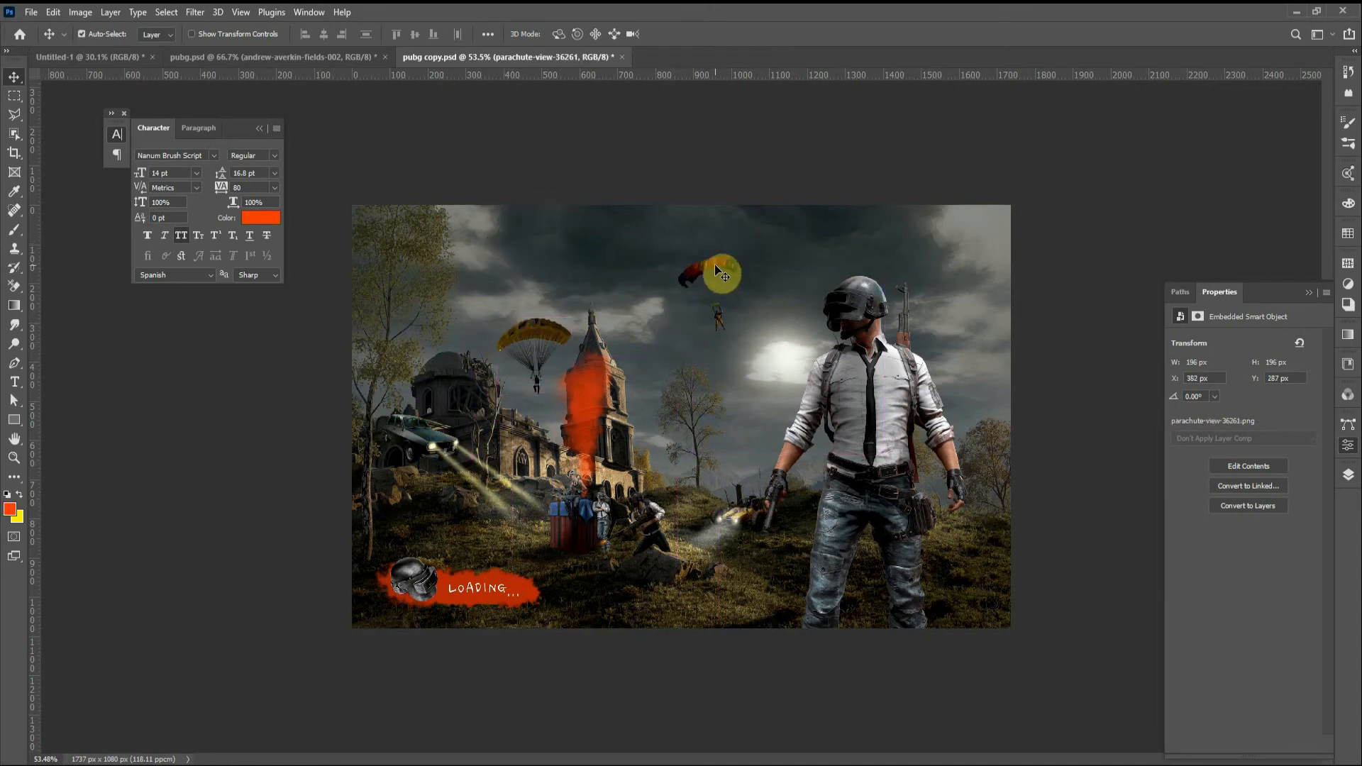
# Step: Make the red-orange parachute smaller, place it slightly higher in the sky between the tower and the helmet, and deselect its layer
pyautogui.moveTo(714, 264)
pyautogui.mouseDown()
pyautogui.moveTo(710, 329)
pyautogui.moveTo(712, 244)
pyautogui.mouseUp()
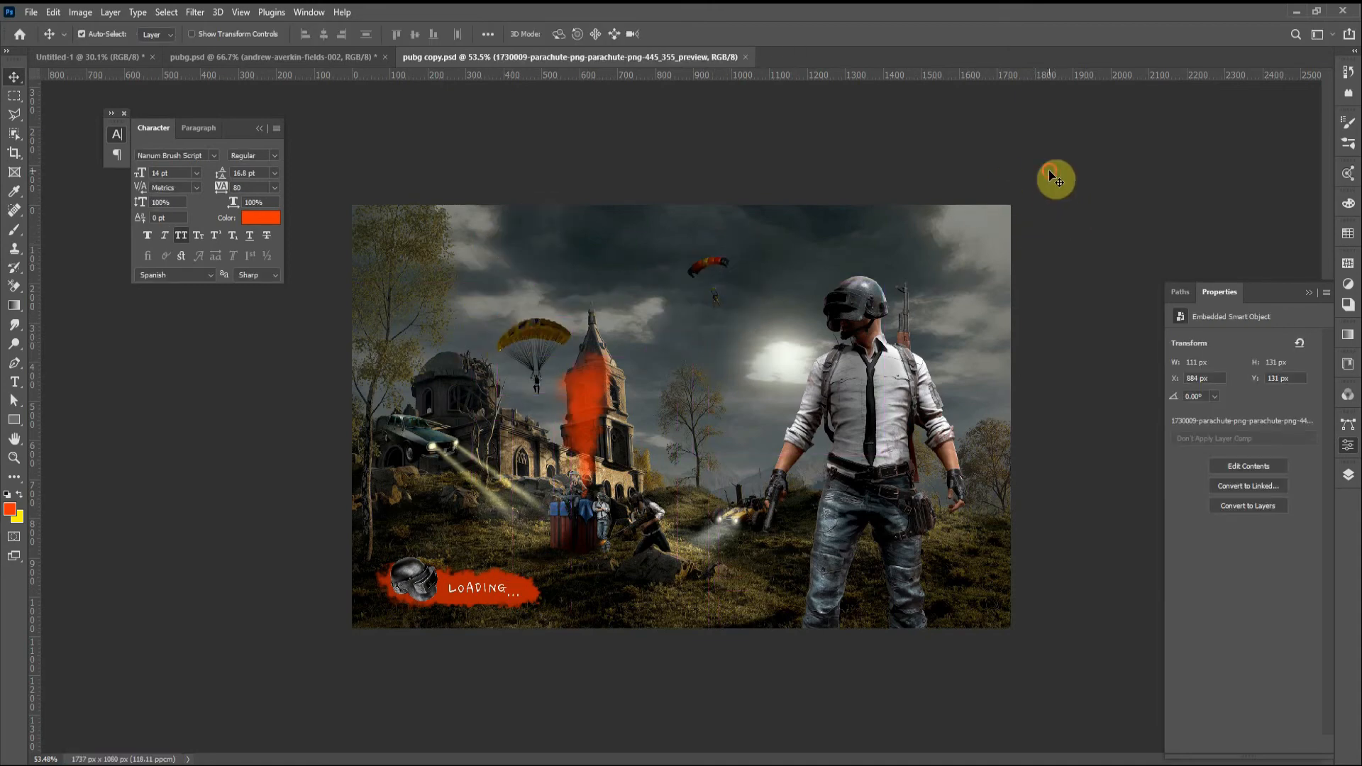
pyautogui.click(1049, 171)
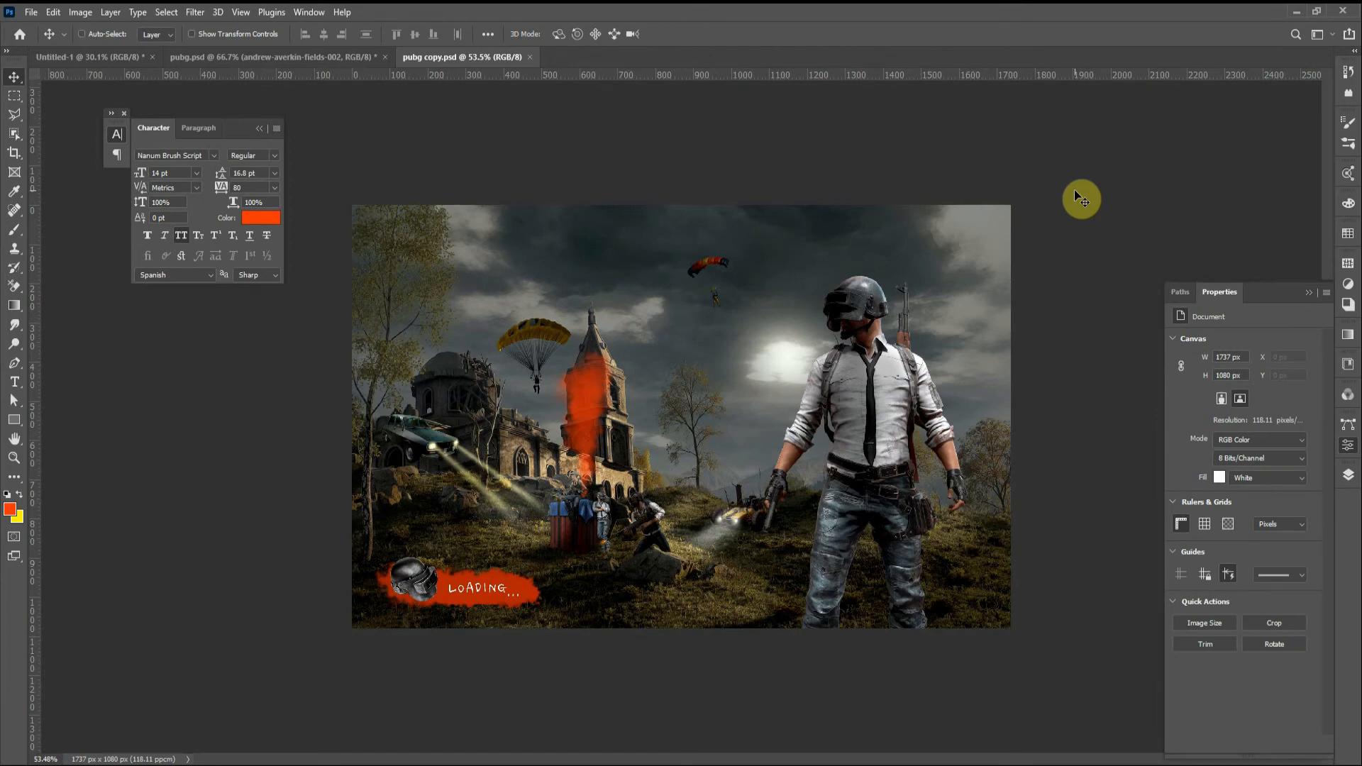
pyautogui.press('t')
pyautogui.click(637, 369)
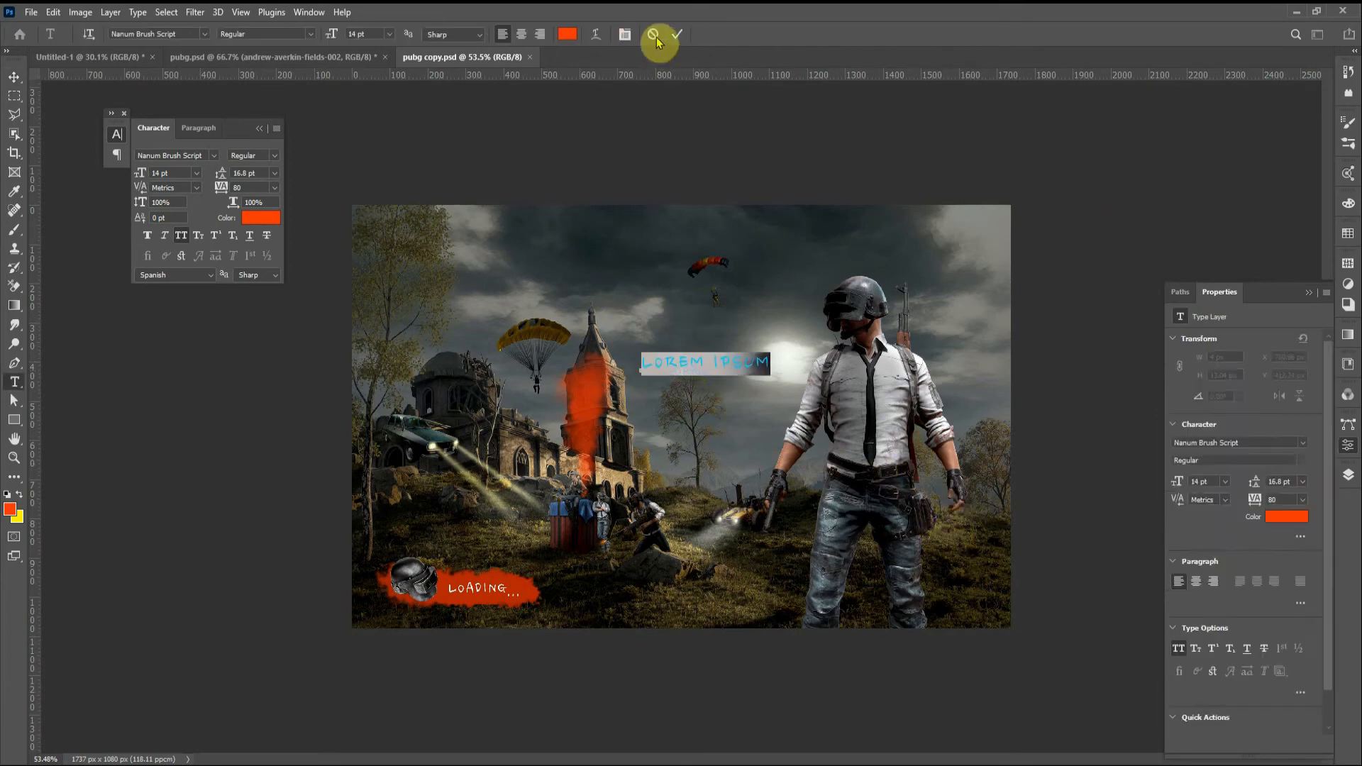
pyautogui.click(653, 34)
pyautogui.press('v')
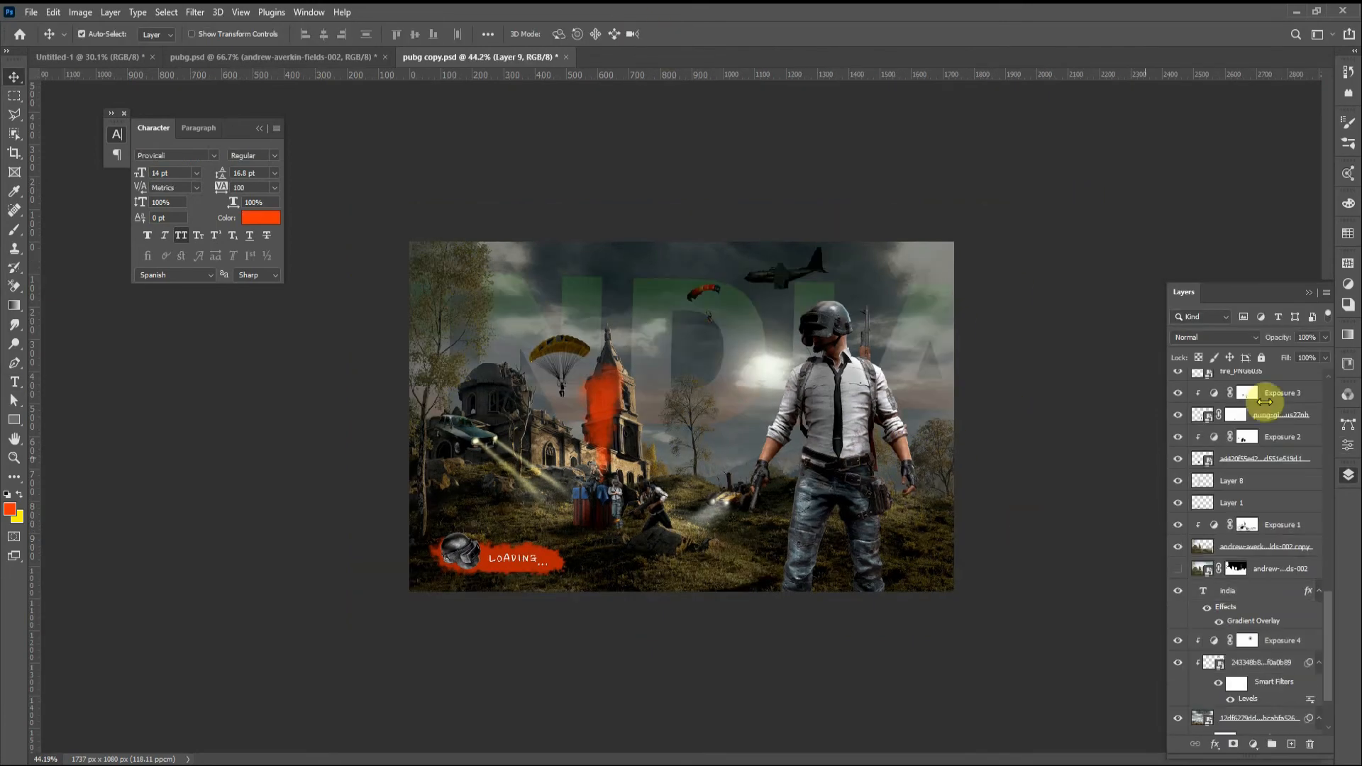
# Step: Open the Camera Raw Filter on Layer 9 and set Temperature -26, Tint +15, Exposure -0.35, Contrast +18 and Highlights +13
pyautogui.click(195, 13)
pyautogui.click(218, 122)
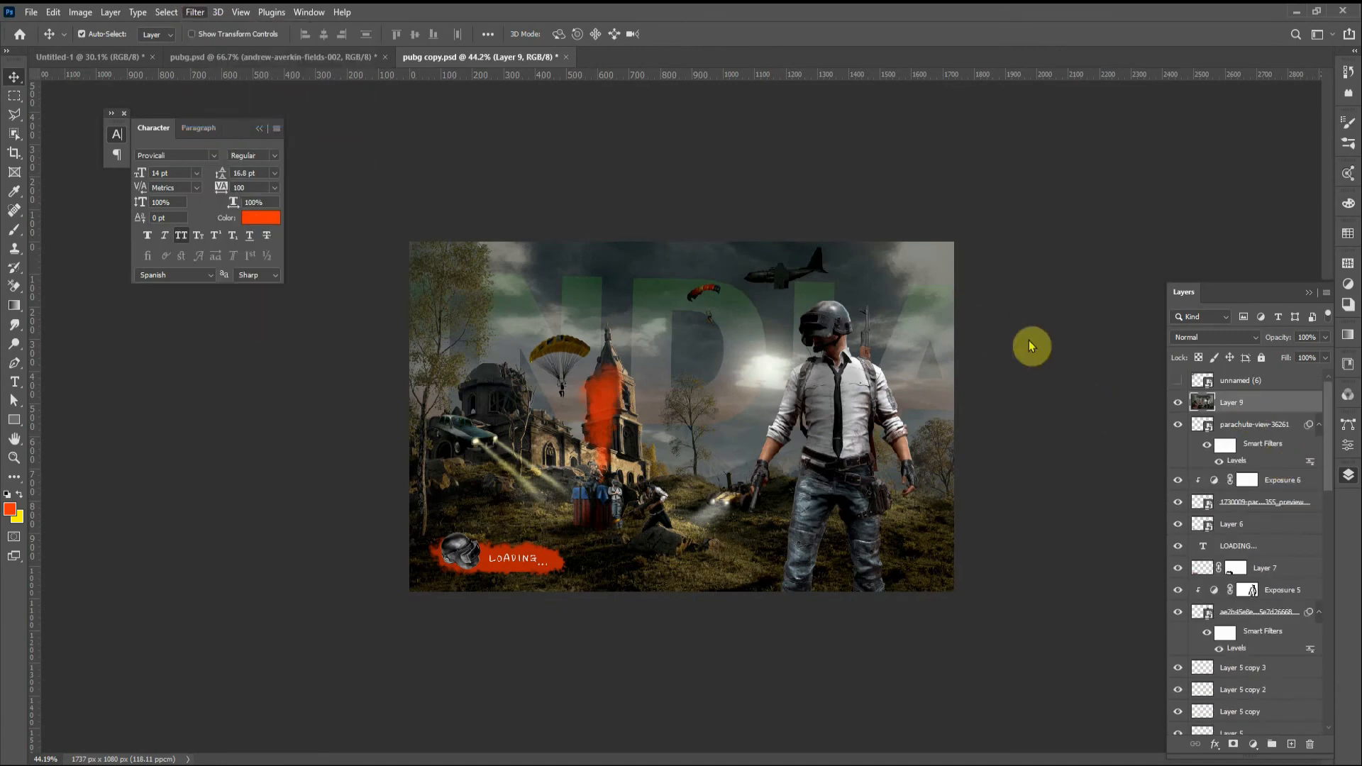
pyautogui.moveTo(1080, 286); pyautogui.dragTo(1094, 394)
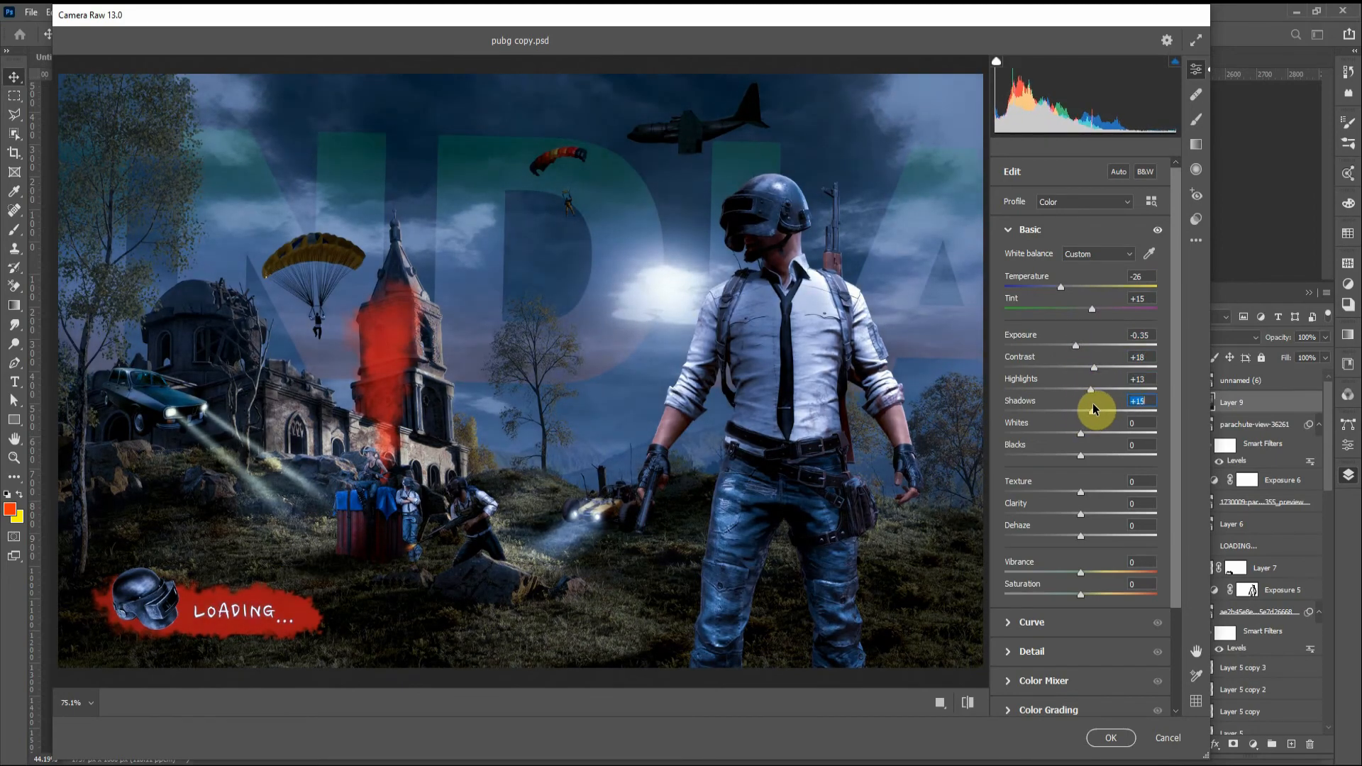
# Step: Set Shadows +7, Whites +21, Blacks +17, Texture +25, Clarity +12, Dehaze +7, Vibrance +17, Saturation +8, Temperature -22 and Contrast +15
pyautogui.moveTo(1082, 434); pyautogui.dragTo(1097, 434)
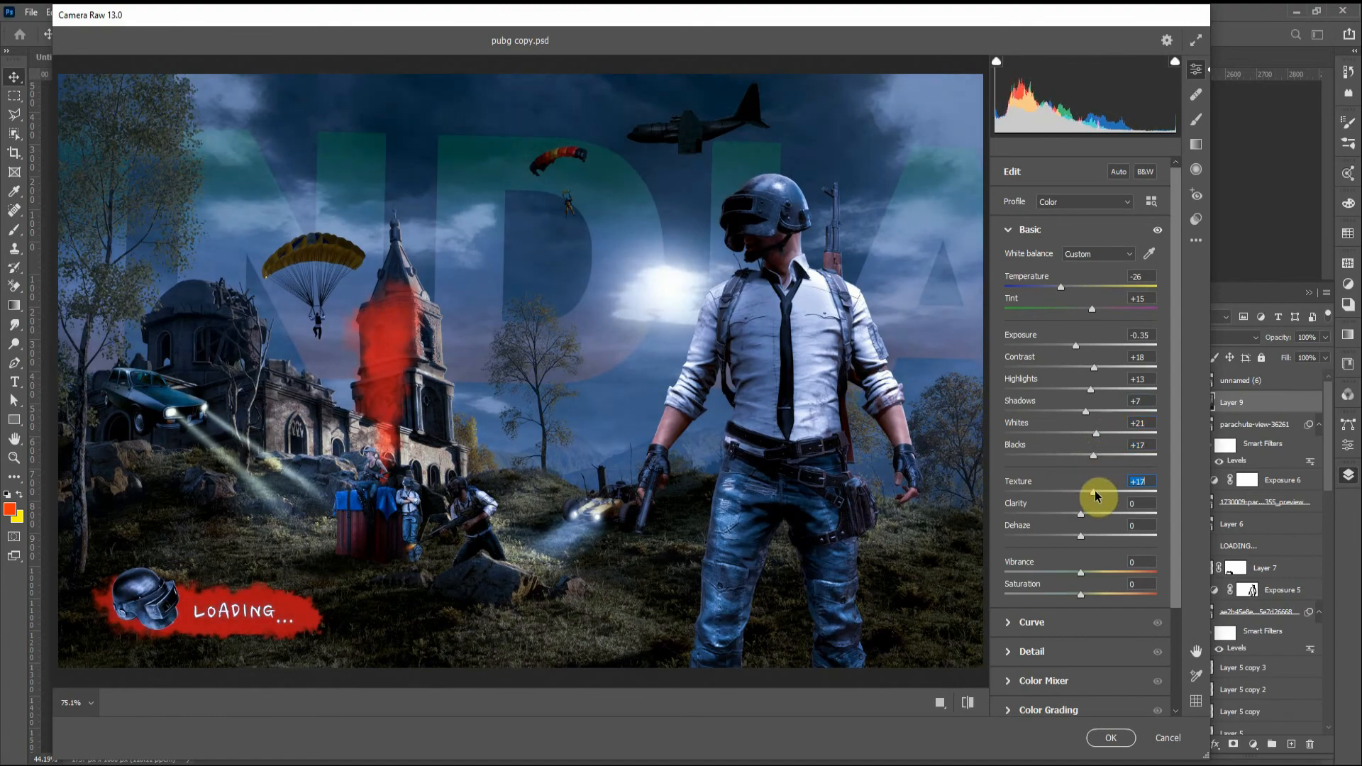
pyautogui.moveTo(1081, 514); pyautogui.dragTo(1090, 593)
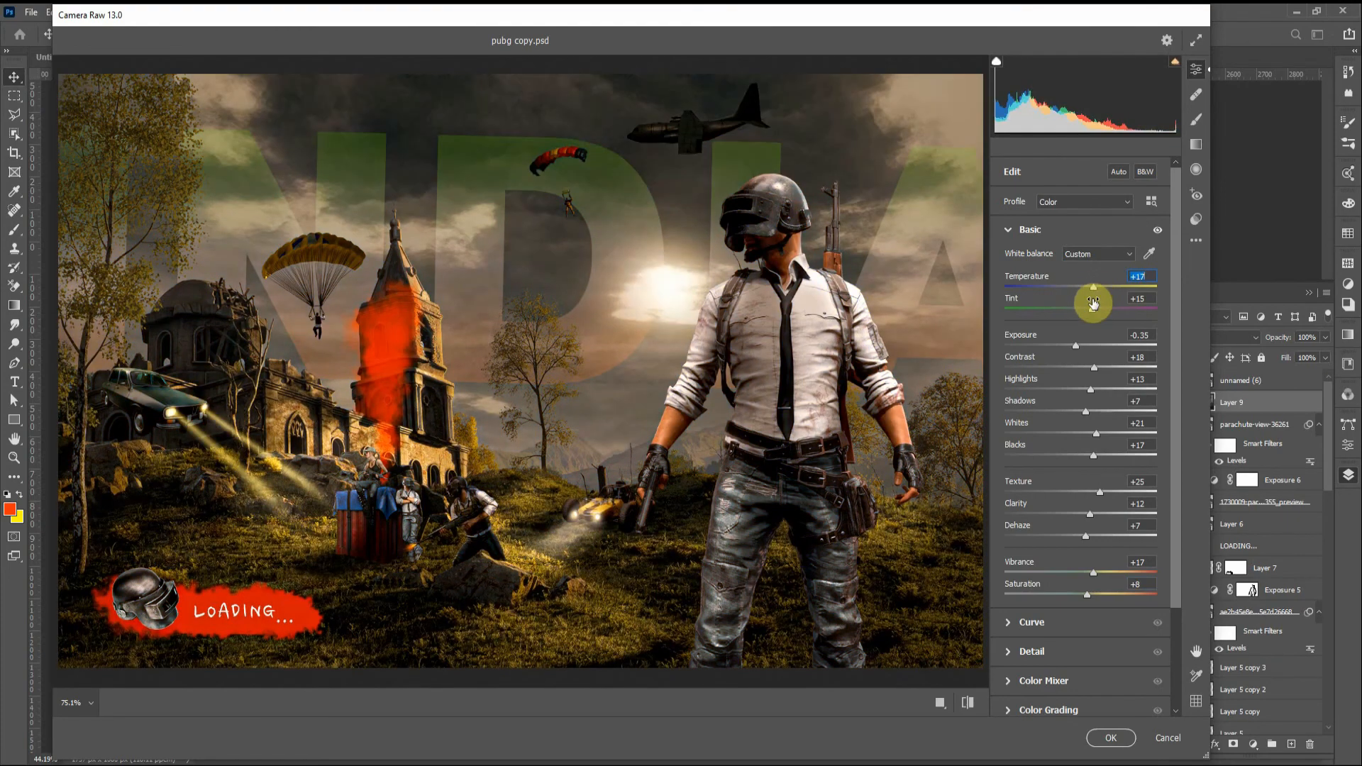
pyautogui.moveTo(1093, 288)
pyautogui.mouseDown()
pyautogui.moveTo(1076, 290)
pyautogui.moveTo(1116, 288)
pyautogui.moveTo(1063, 287)
pyautogui.moveTo(1088, 306)
pyautogui.mouseUp()
pyautogui.click(1087, 306)
pyautogui.moveTo(1094, 367); pyautogui.dragTo(1106, 368)
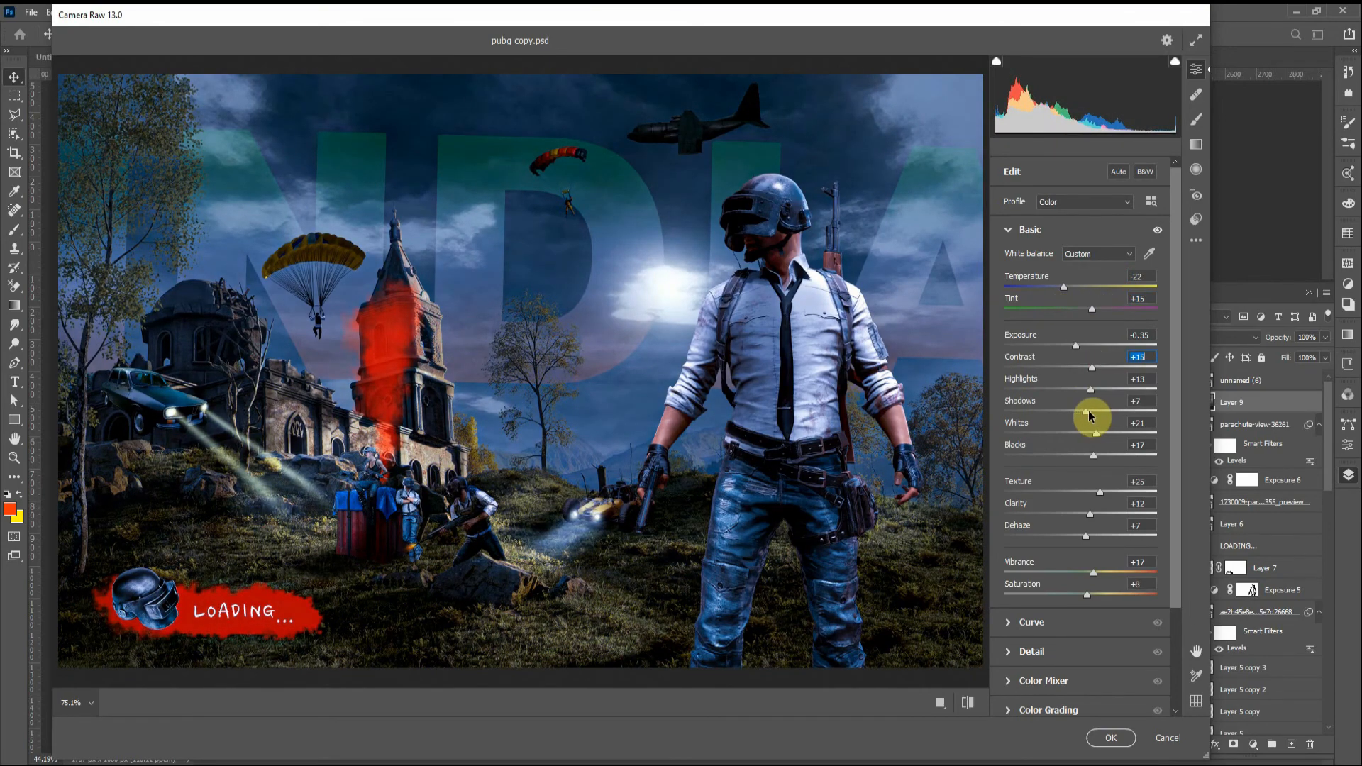
# Step: Shape the parametric curve with Highlights -38, Lights +21, Darks -4 and Shadows +8, and set Sharpening and Color Noise Reduction to 11
pyautogui.click(1083, 625)
pyautogui.moveTo(1048, 416); pyautogui.dragTo(1049, 359)
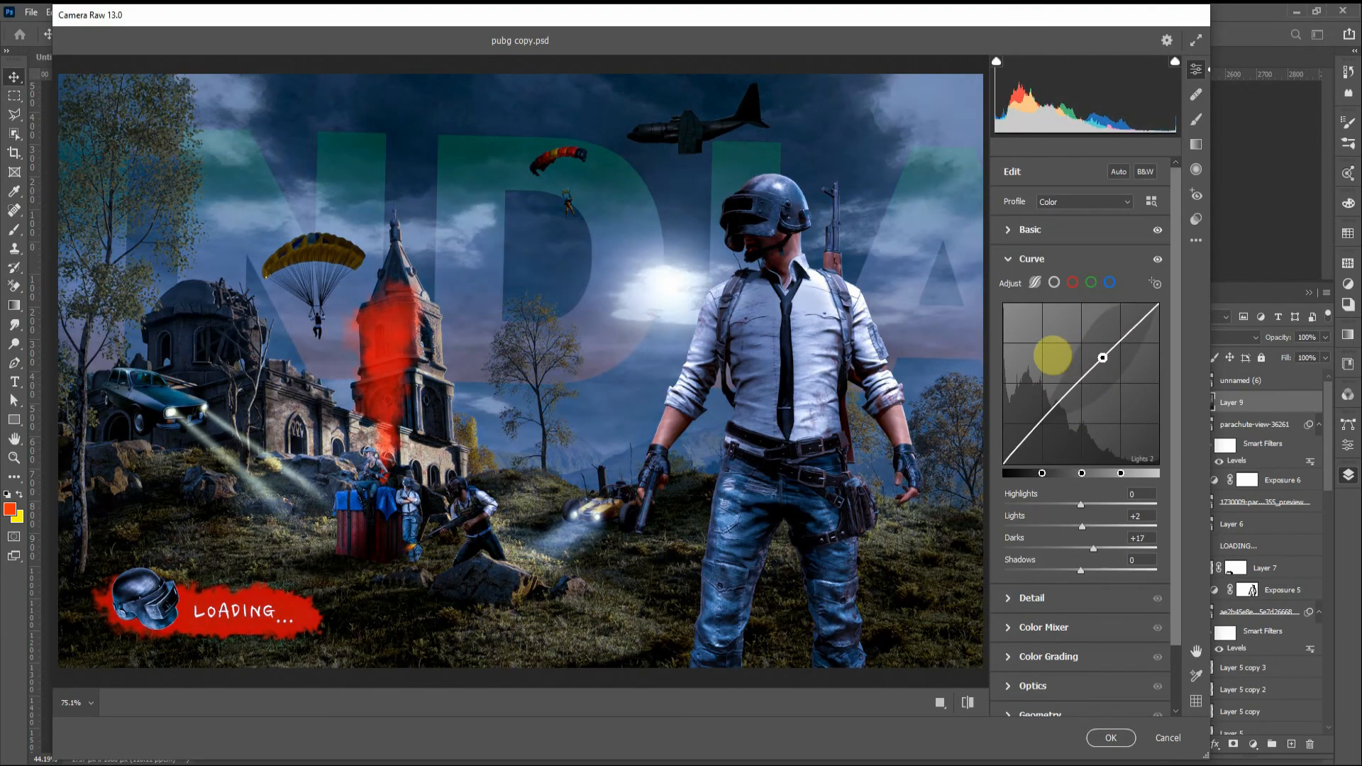
pyautogui.moveTo(1079, 502); pyautogui.dragTo(1088, 571)
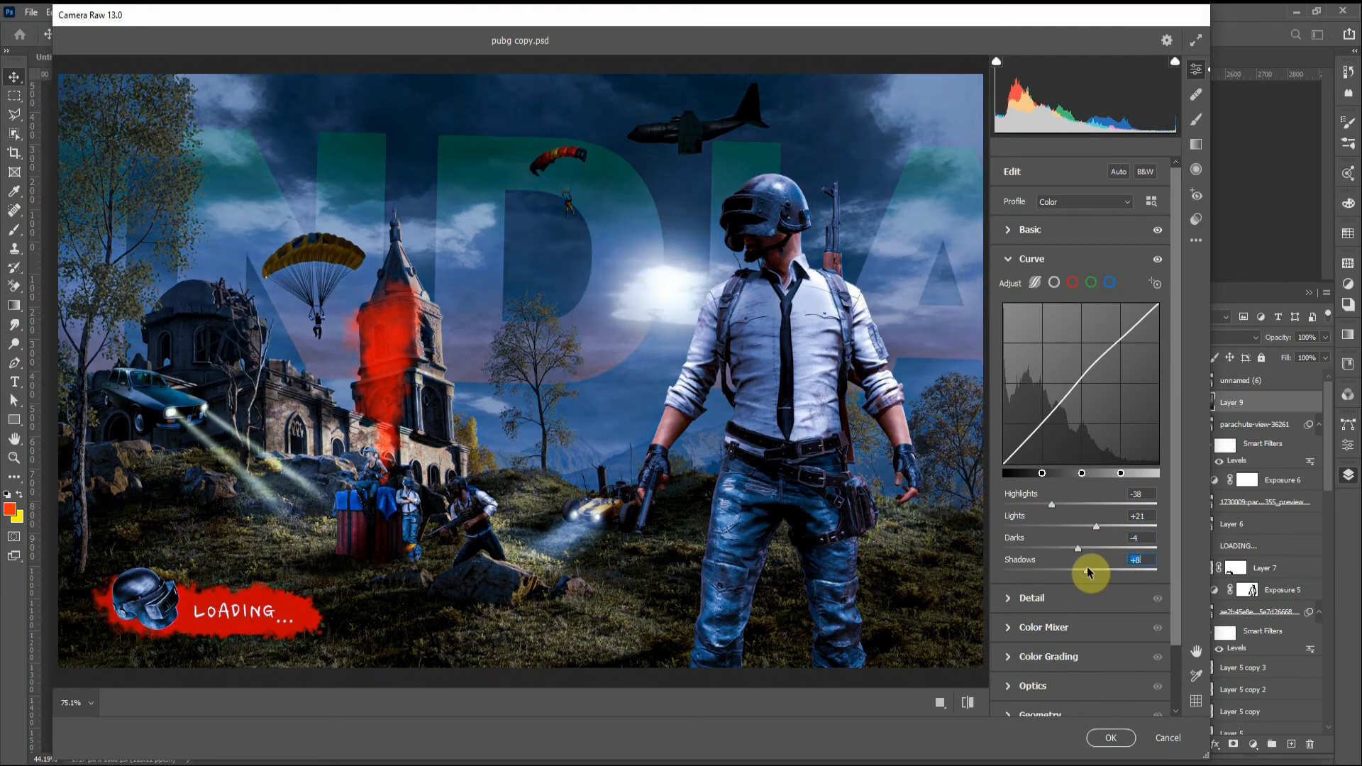
pyautogui.click(1013, 598)
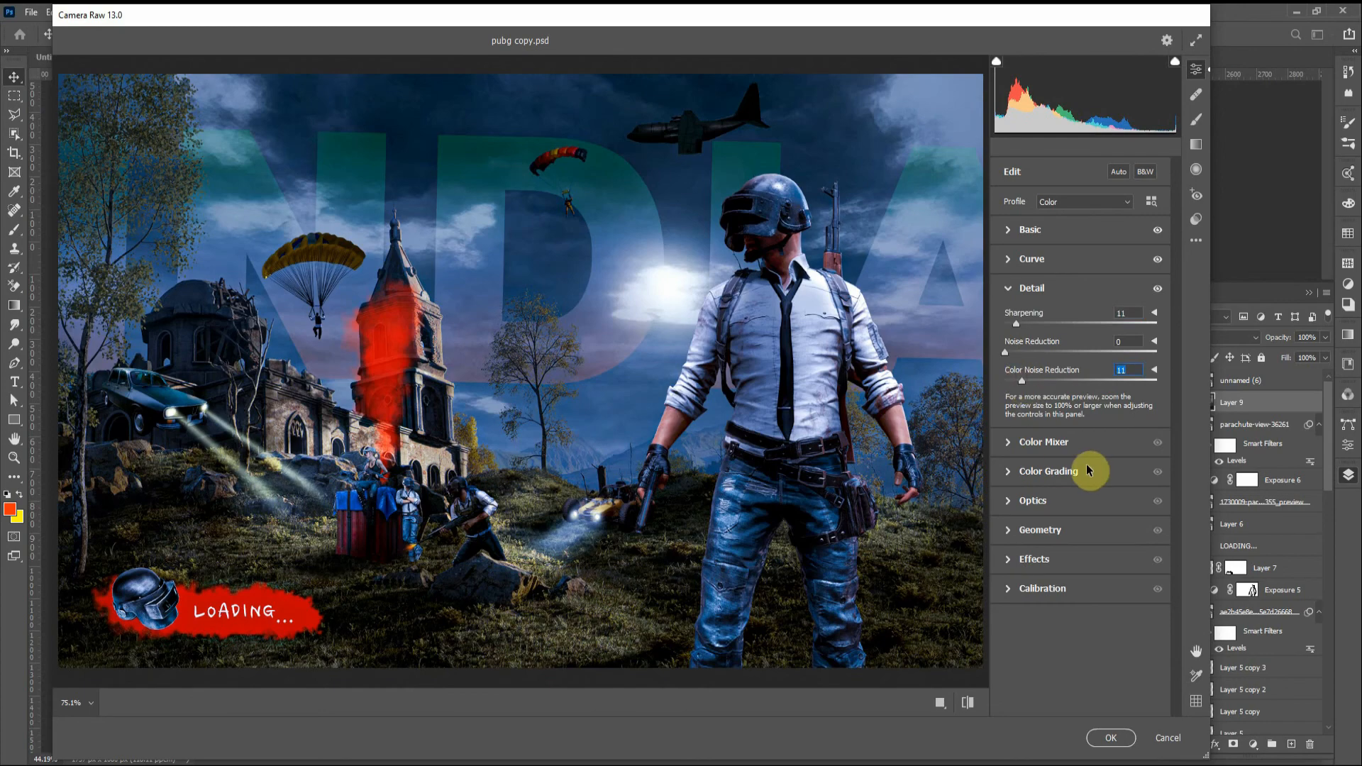
# Step: In the Color Mixer, set saturation to Reds -41, Oranges +58, Yellows +56, Greens +45 and Aquas +52, and reduce the Blues
pyautogui.click(1021, 443)
pyautogui.moveTo(1086, 405); pyautogui.dragTo(1140, 422)
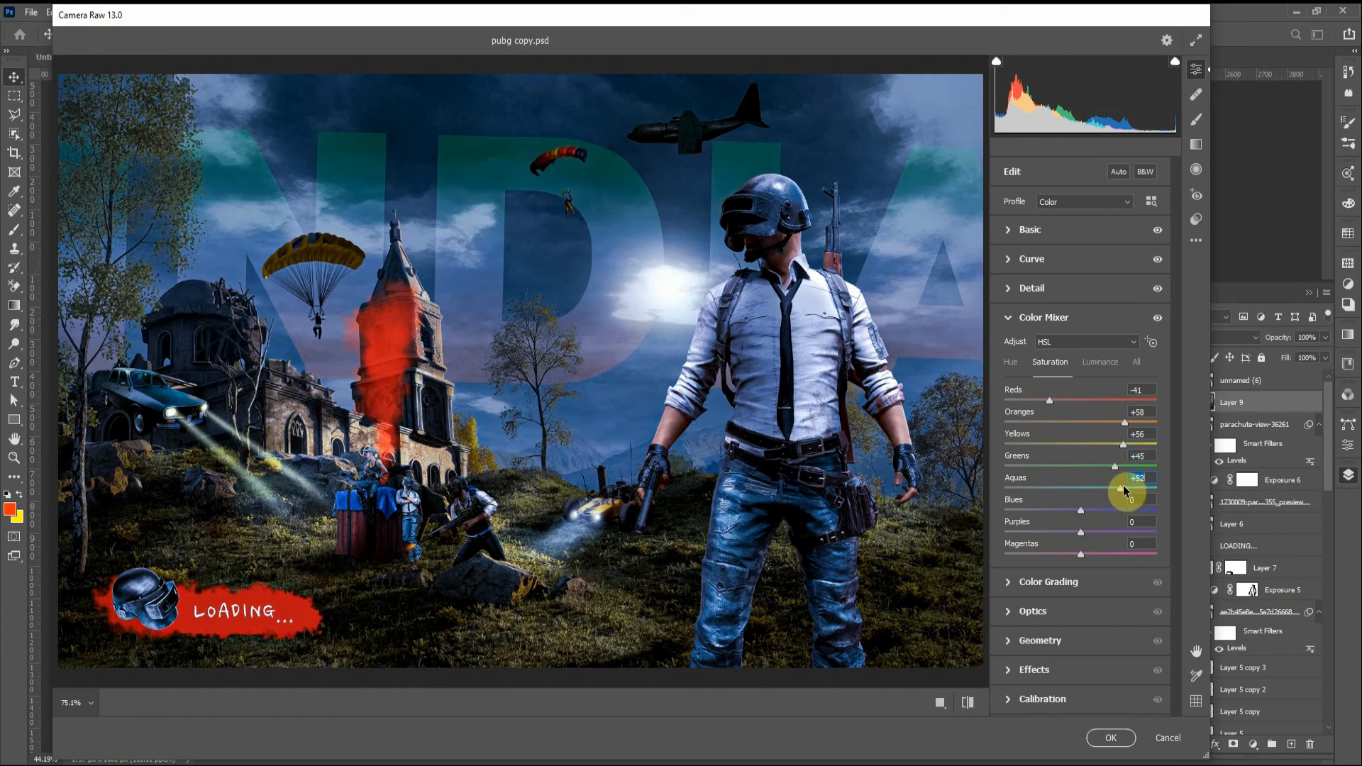
pyautogui.moveTo(1078, 508); pyautogui.dragTo(1028, 525)
# Step: Set Color Grading Blending to 38 and Balance to +30, and darken the image's outer edges with a vignette
pyautogui.click(1016, 591)
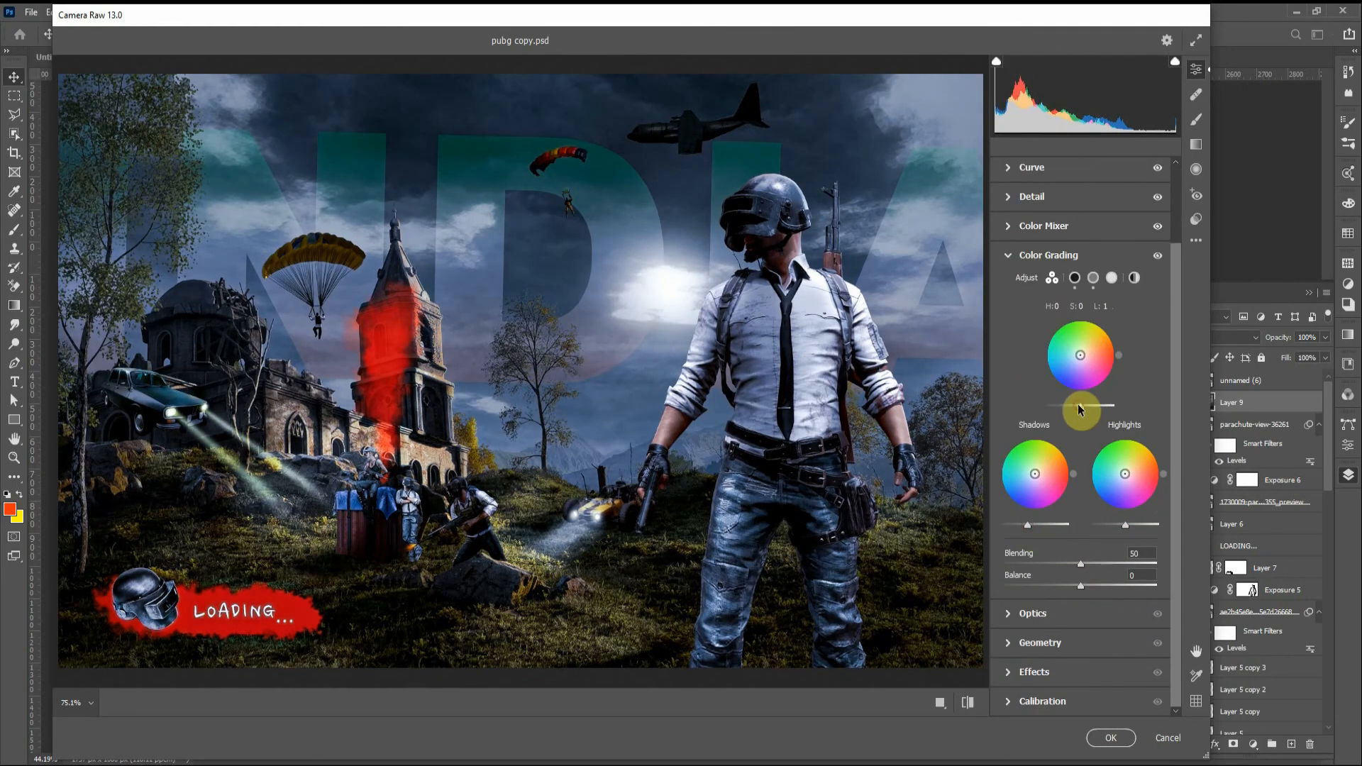
pyautogui.moveTo(1126, 525); pyautogui.dragTo(1095, 589)
pyautogui.click(1033, 613)
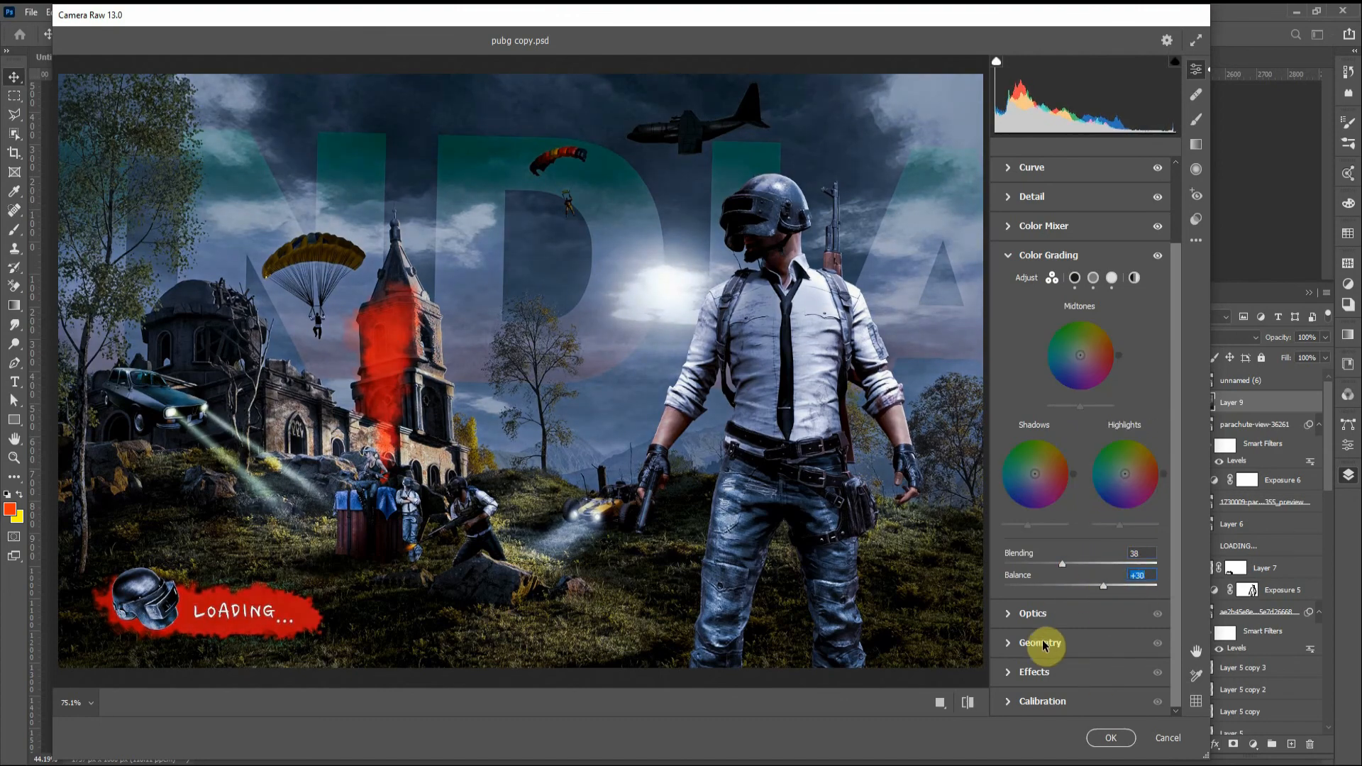
pyautogui.moveTo(1080, 411); pyautogui.dragTo(1067, 500)
pyautogui.click(1021, 533)
# Step: Fine-tune the Exposure and the white balance in the Camera Raw basic adjustments
pyautogui.click(1028, 229)
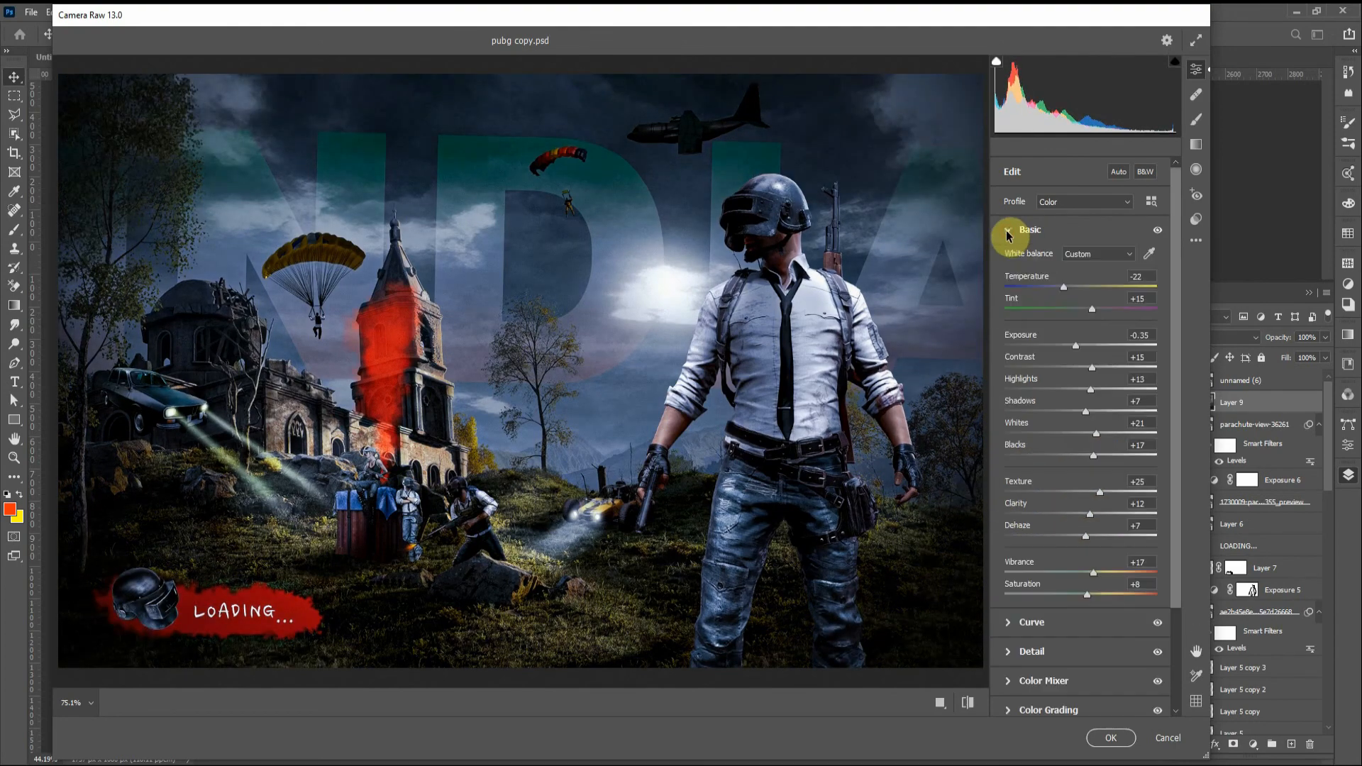
pyautogui.moveTo(1077, 347); pyautogui.dragTo(1081, 346)
pyautogui.moveTo(1063, 288); pyautogui.dragTo(1090, 309)
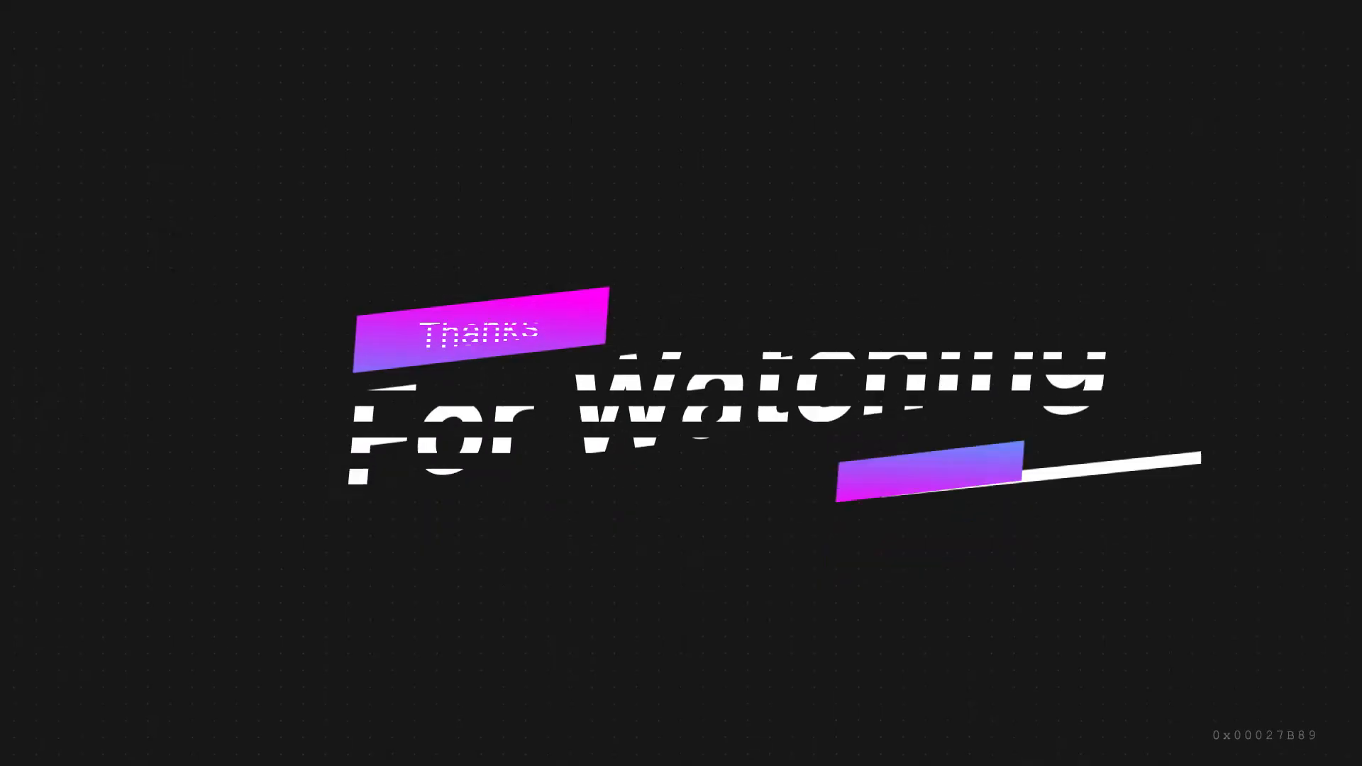